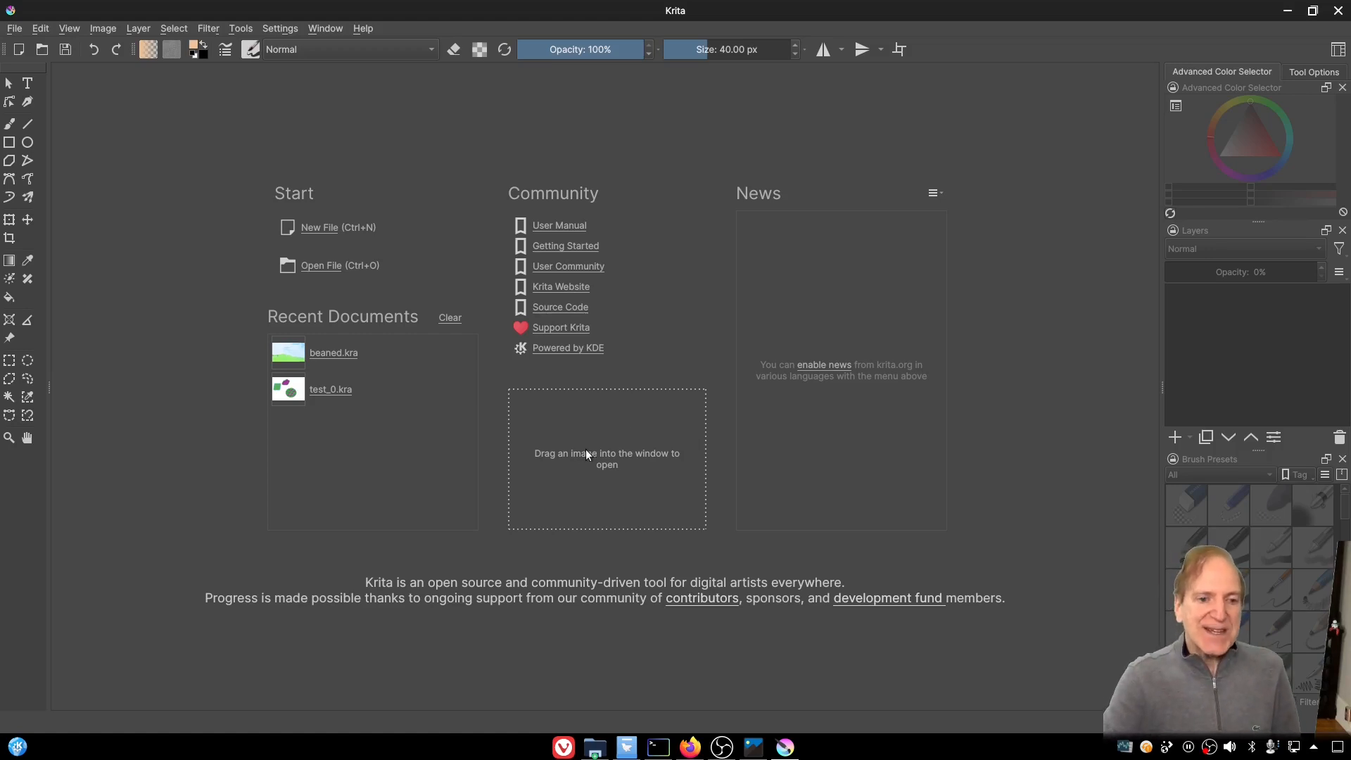
Step: Start a new document and look over the available color models, keeping RGB/Alpha
{"action": "left_click", "coordinate": [328, 226]}
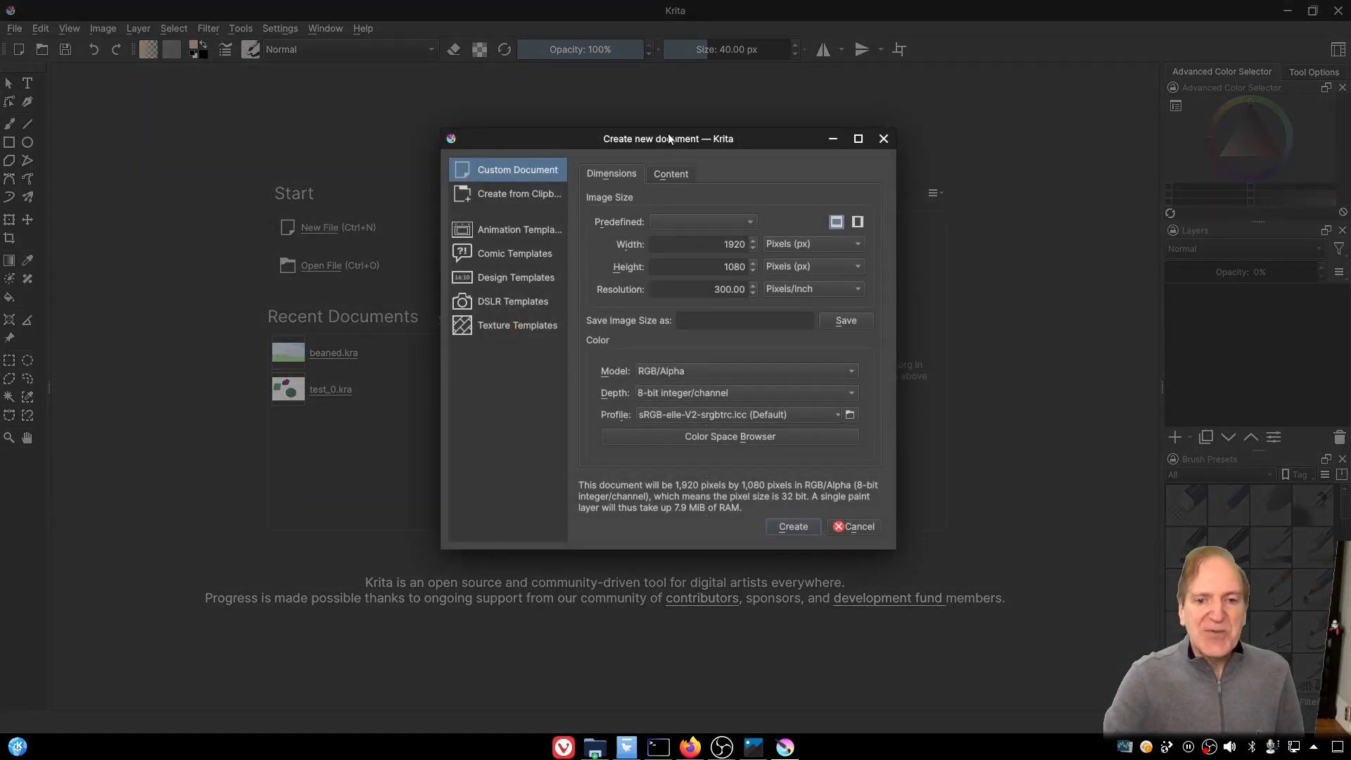
{"action": "left_click_drag", "start_coordinate": [666, 139], "coordinate": [620, 115]}
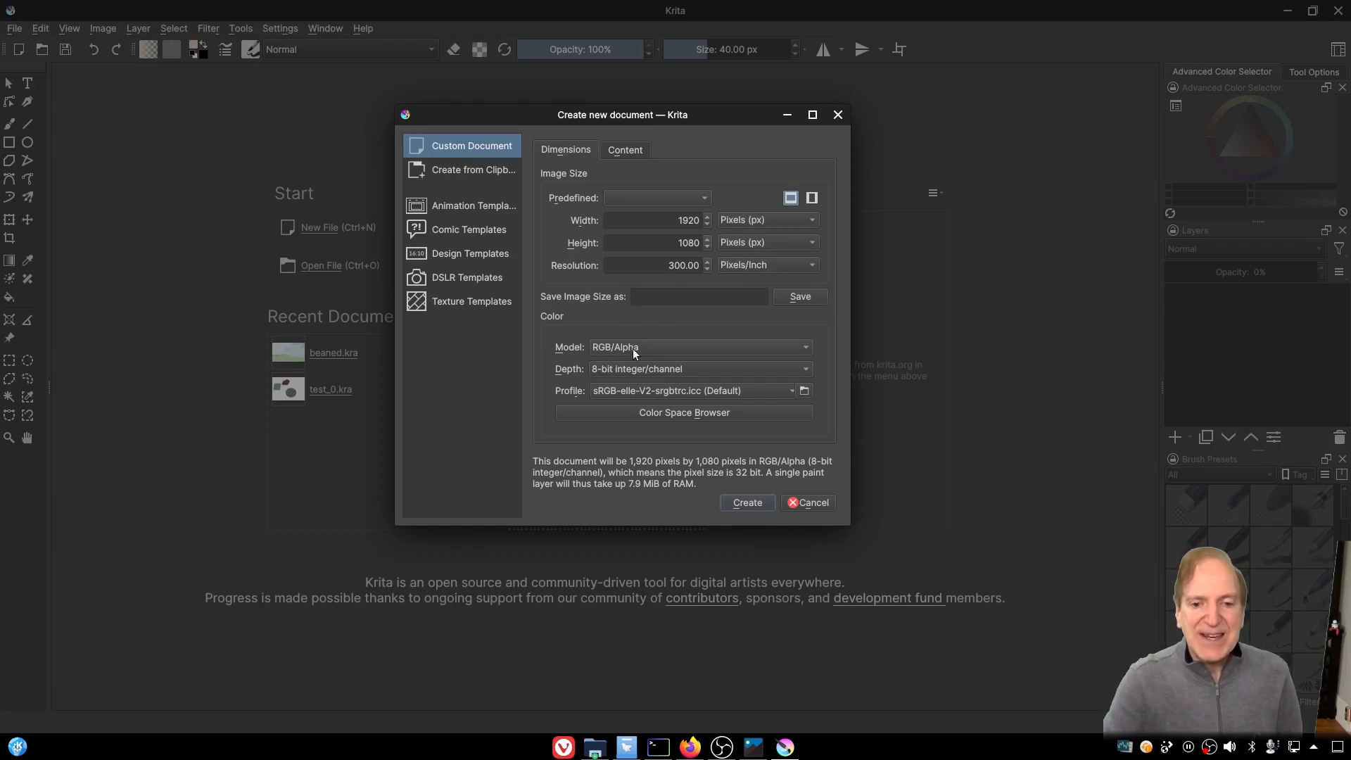
{"action": "left_click", "coordinate": [807, 346]}
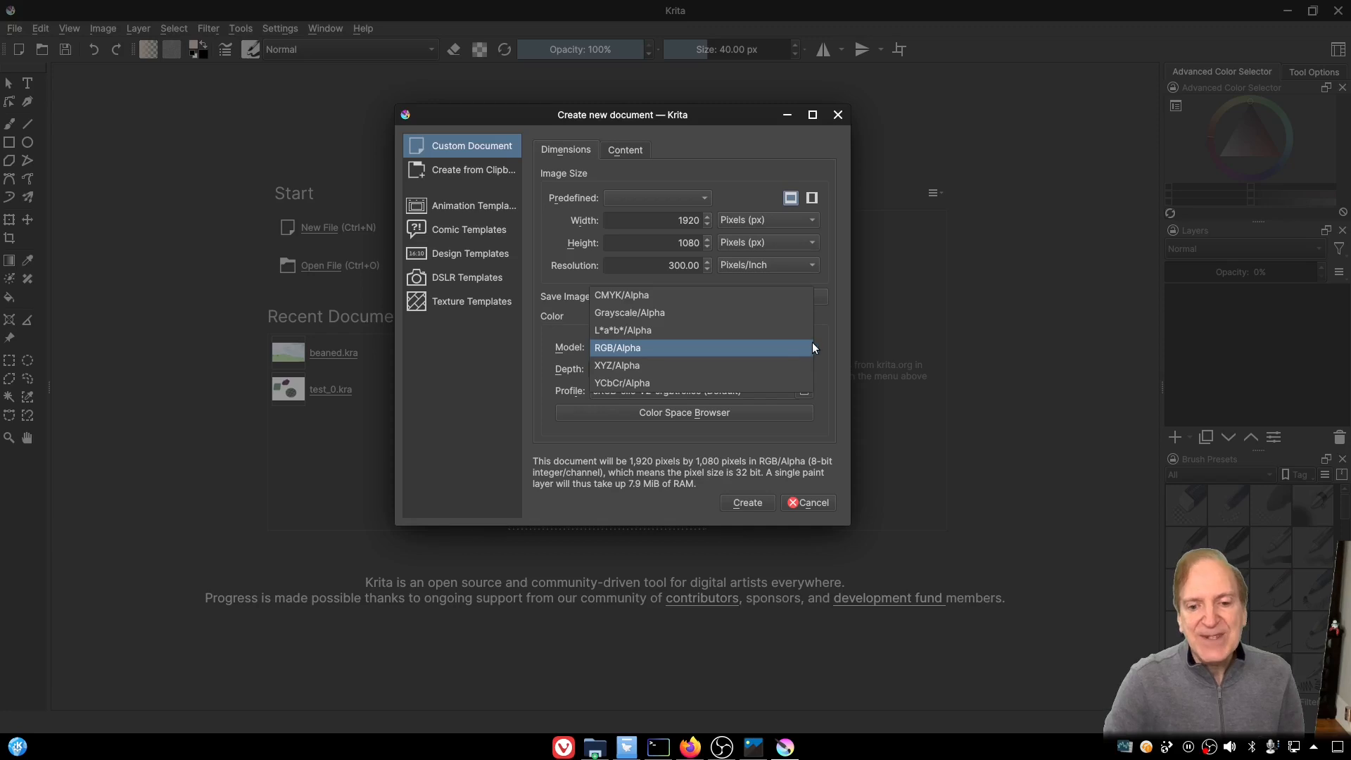
{"action": "left_click", "coordinate": [842, 338]}
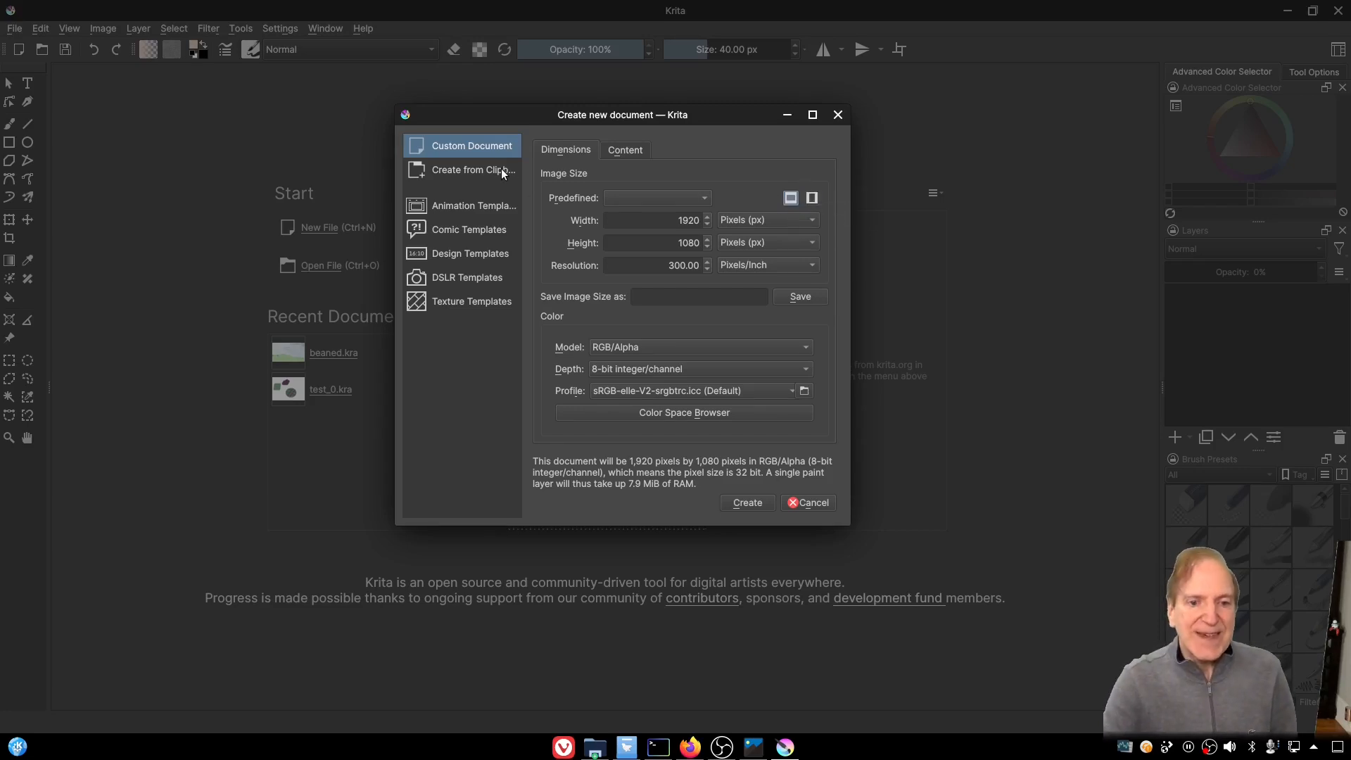
Step: Examine the clipboard option and the animation, comic, design, DSLR and texture template categories for new documents
{"action": "left_click", "coordinate": [457, 171]}
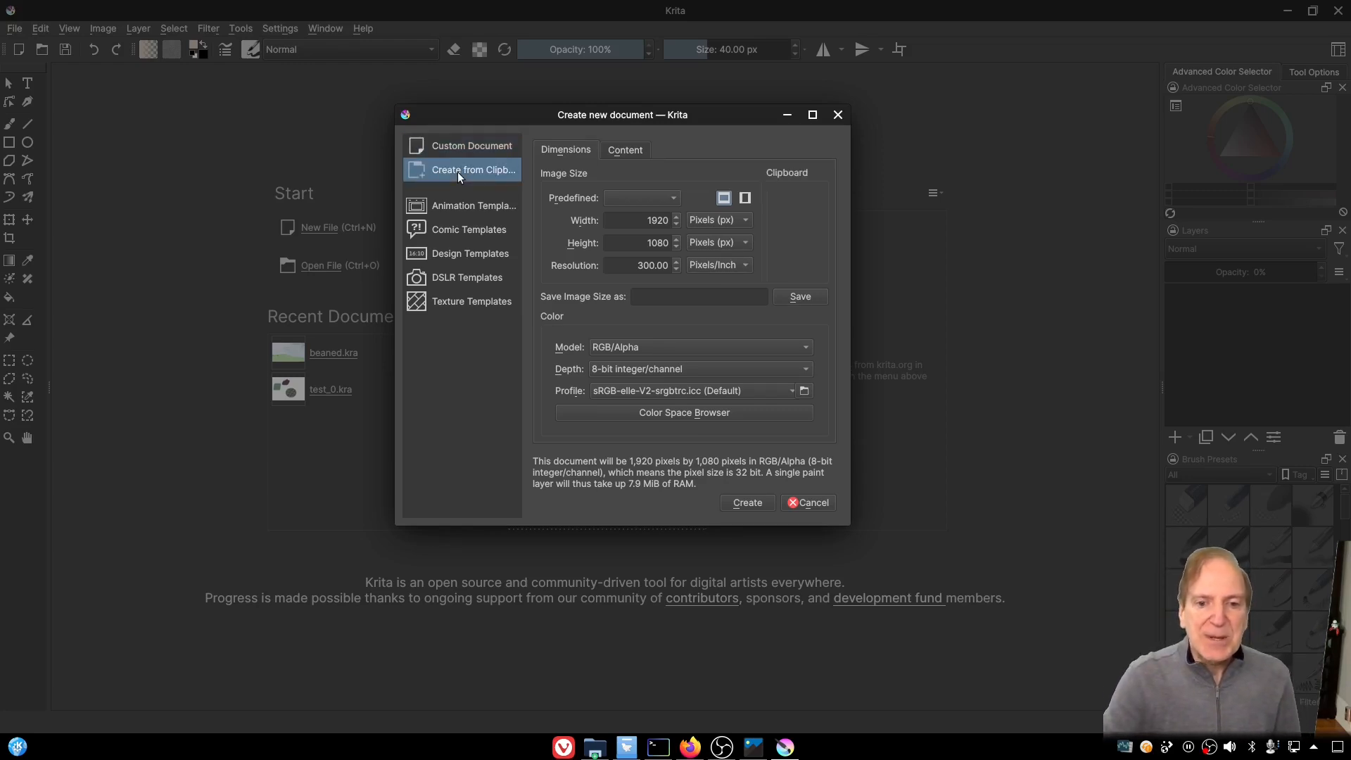
{"action": "left_click", "coordinate": [472, 211]}
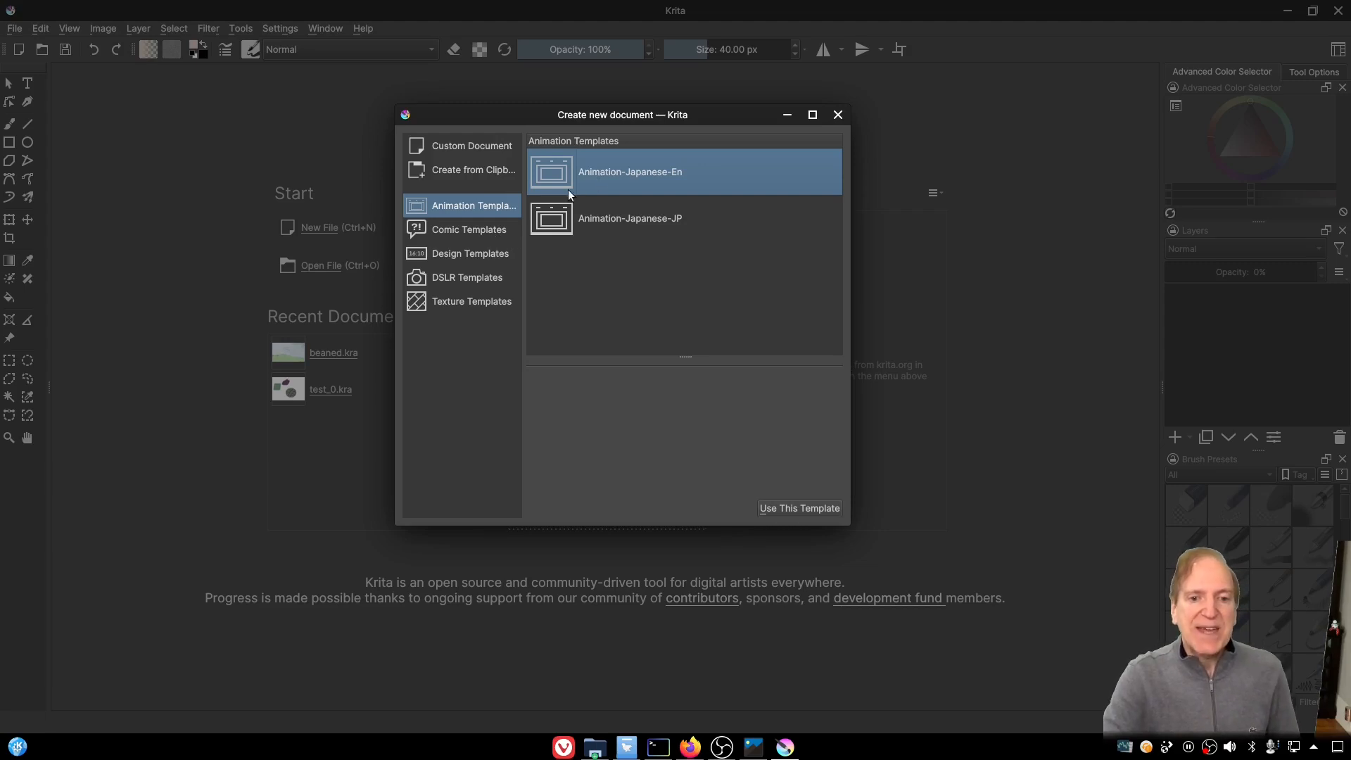
{"action": "left_click", "coordinate": [483, 232]}
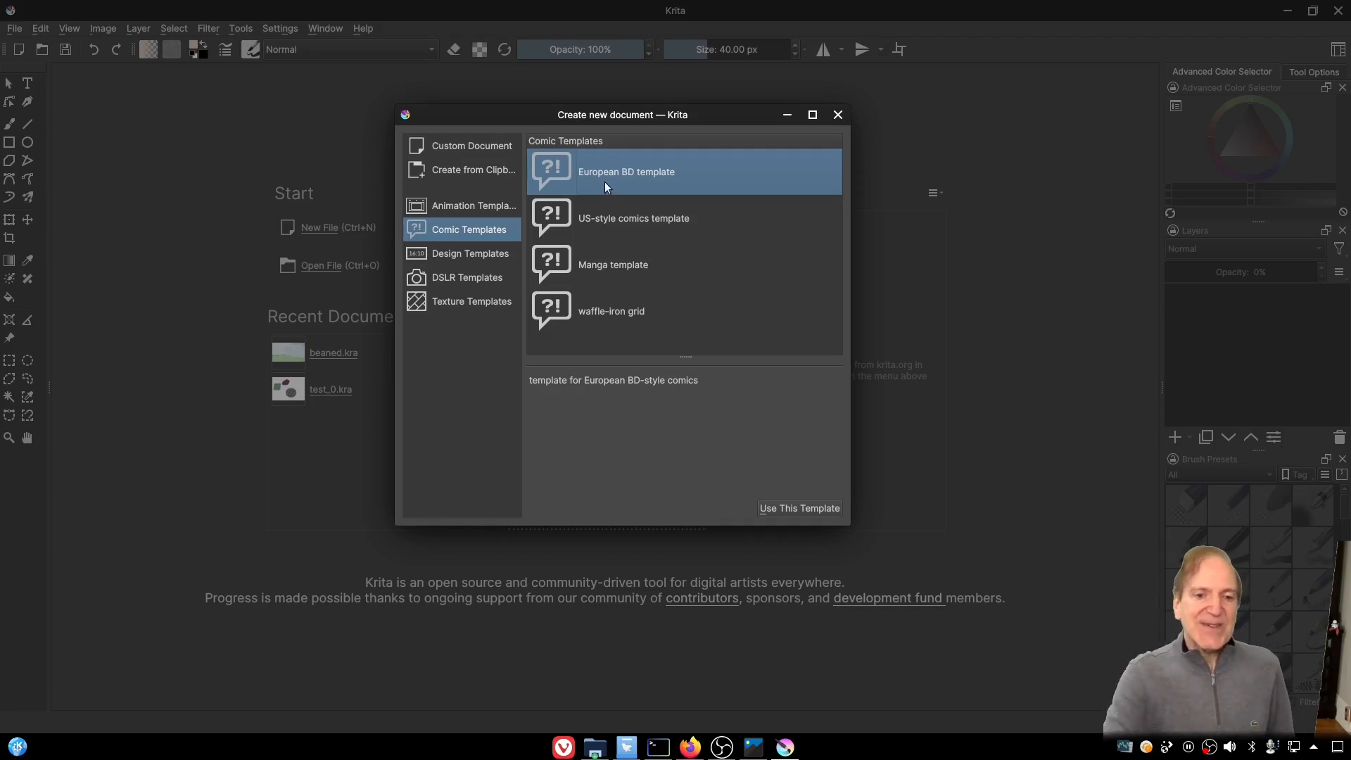
{"action": "left_click", "coordinate": [497, 255]}
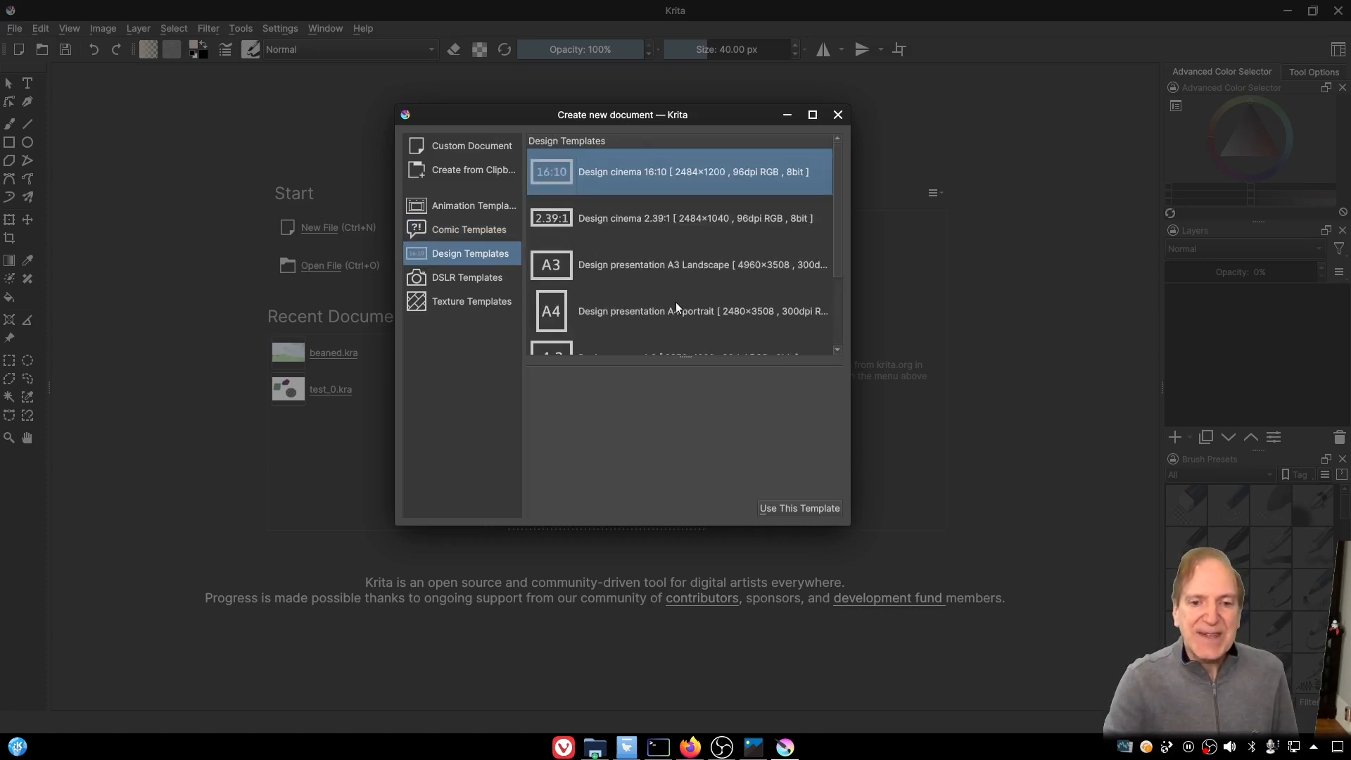
{"action": "scroll", "coordinate": [669, 297], "scroll_direction": "down", "scroll_amount": 1}
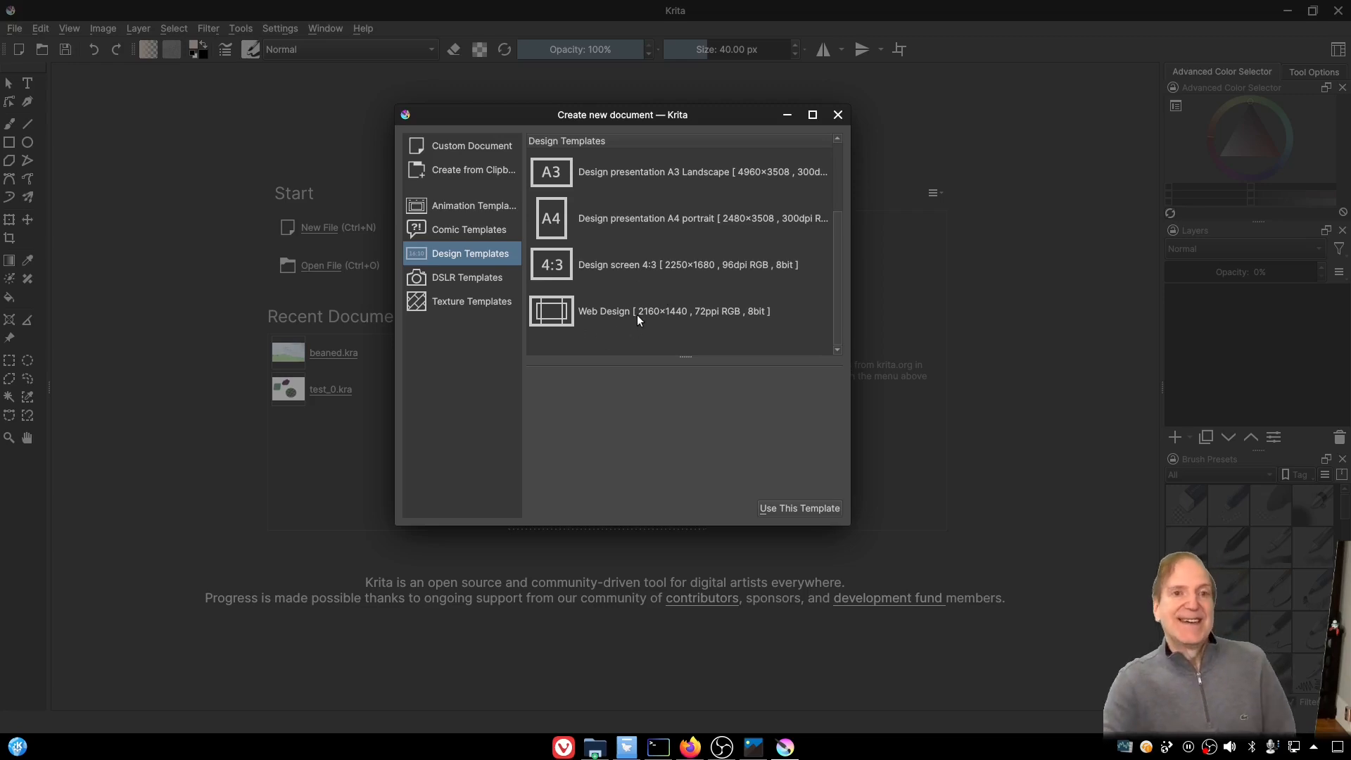
{"action": "left_click", "coordinate": [472, 278]}
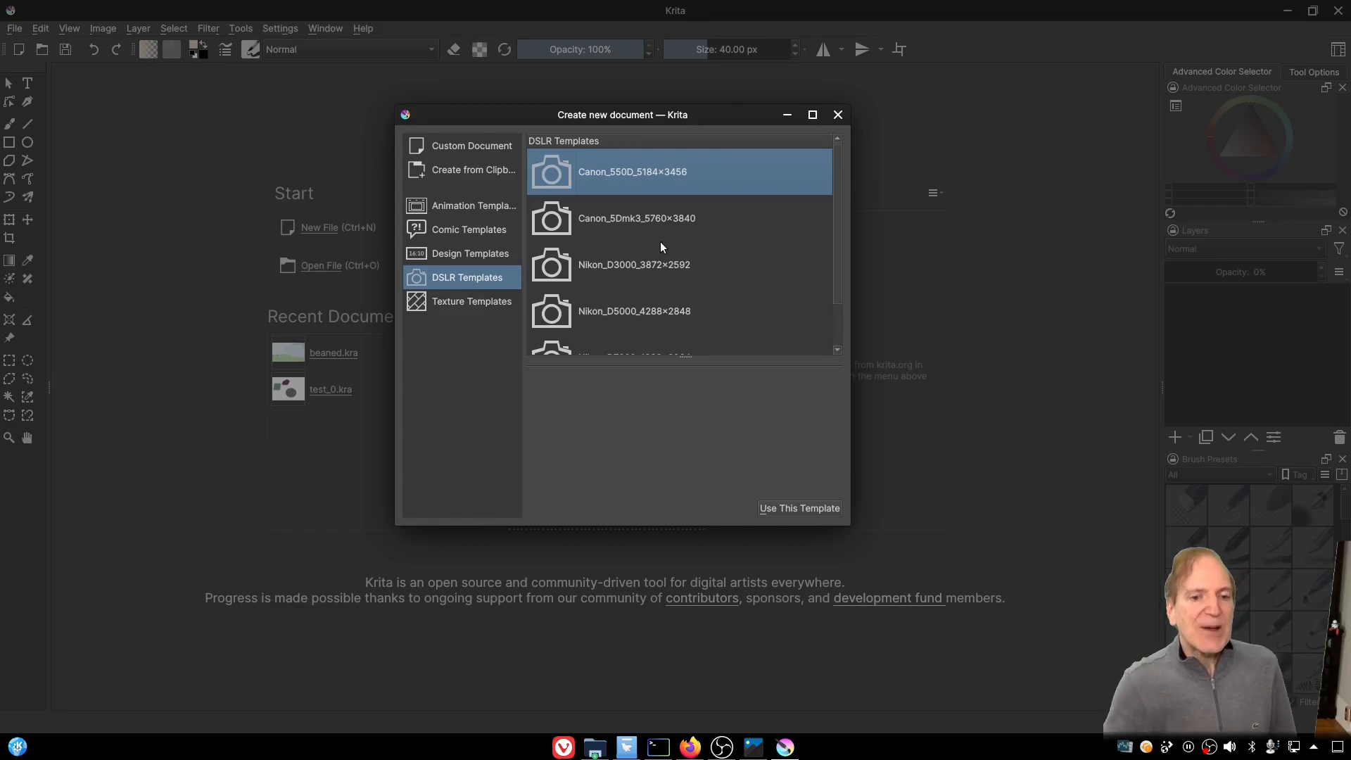
{"action": "left_click", "coordinate": [476, 308]}
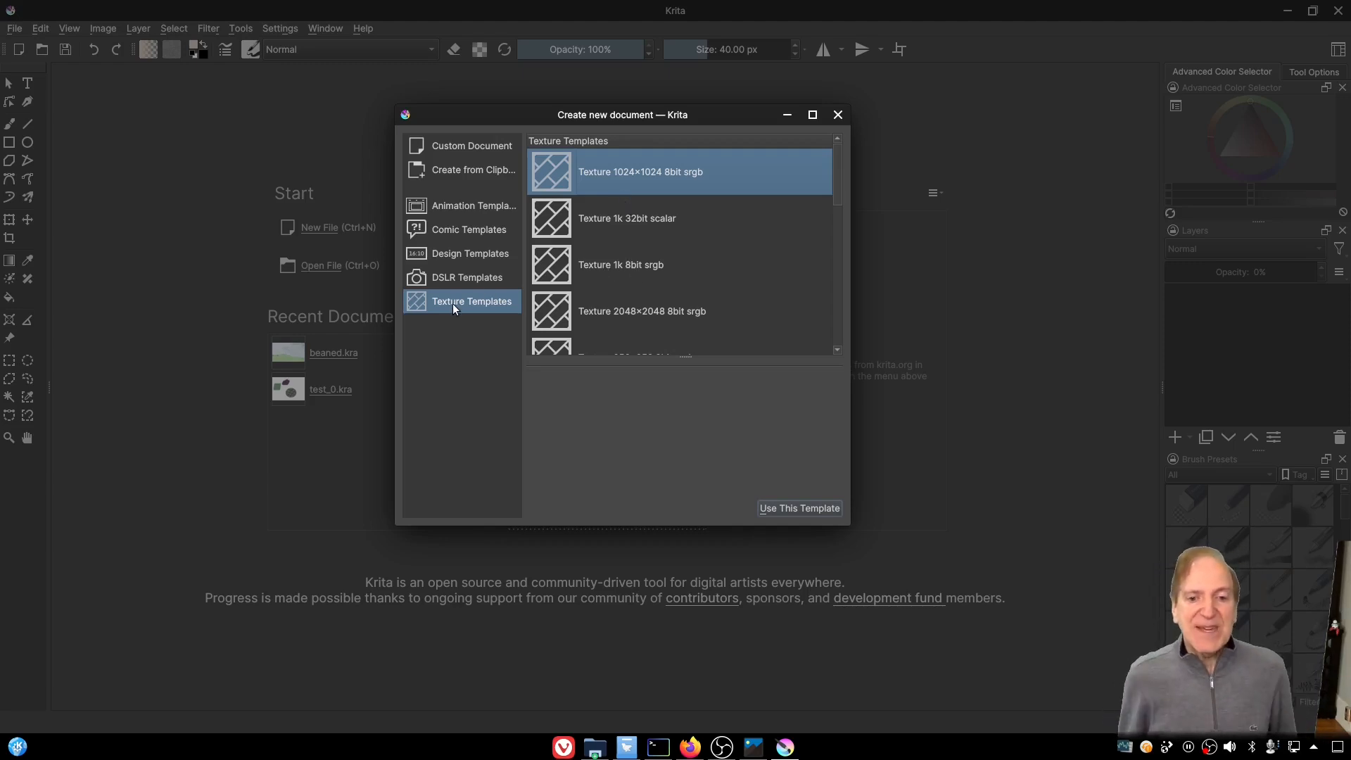
Step: Create a custom document named Tutorial-01 with the default 1920 × 1080 pixel size and content settings
{"action": "left_click", "coordinate": [463, 145]}
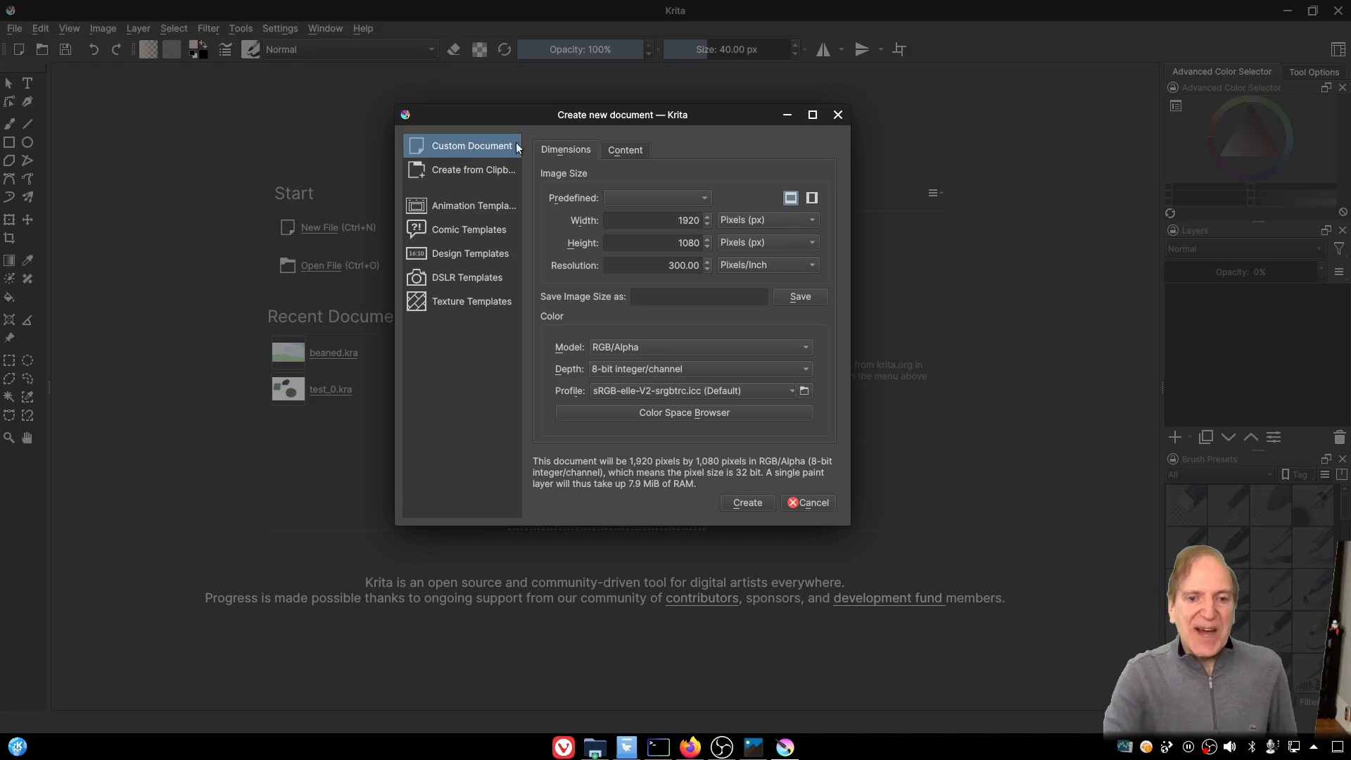
{"action": "left_click", "coordinate": [623, 149]}
{"action": "left_click", "coordinate": [564, 151]}
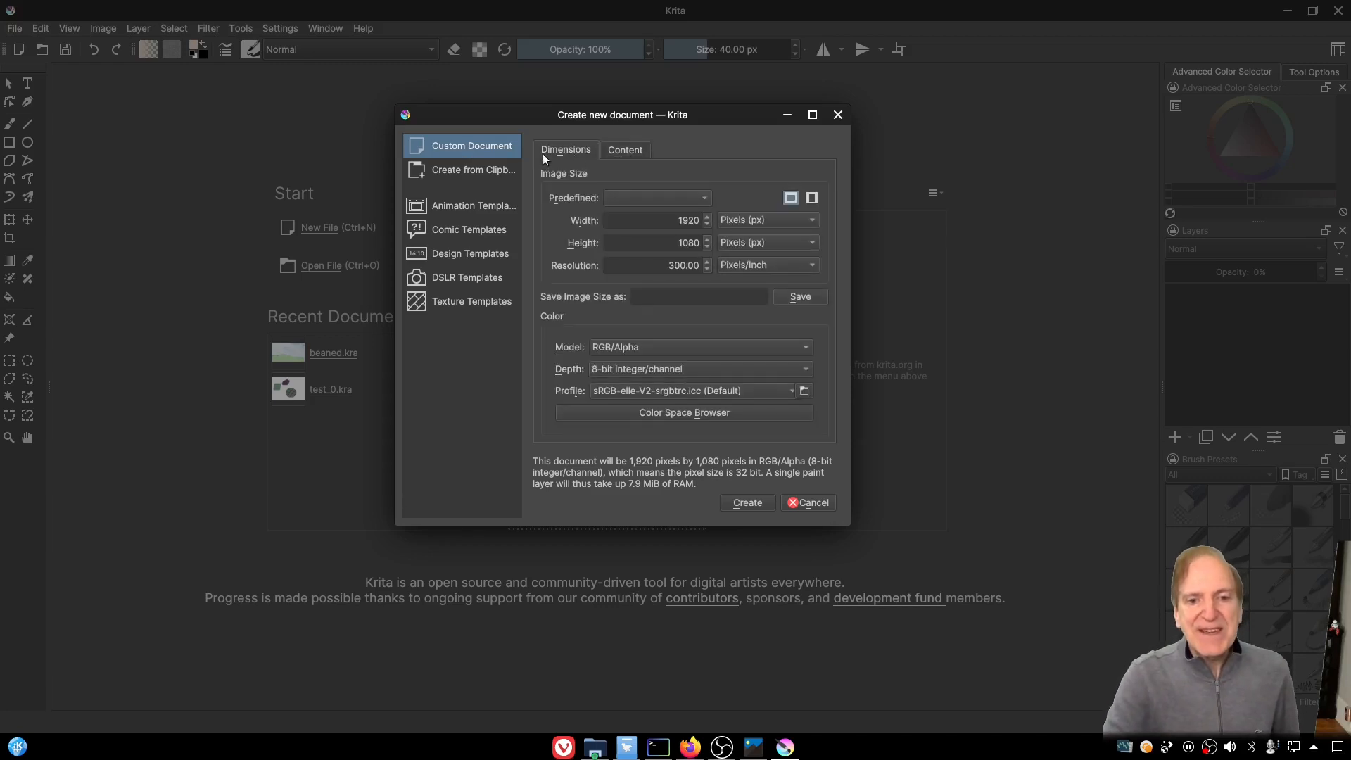
{"action": "left_click", "coordinate": [624, 149]}
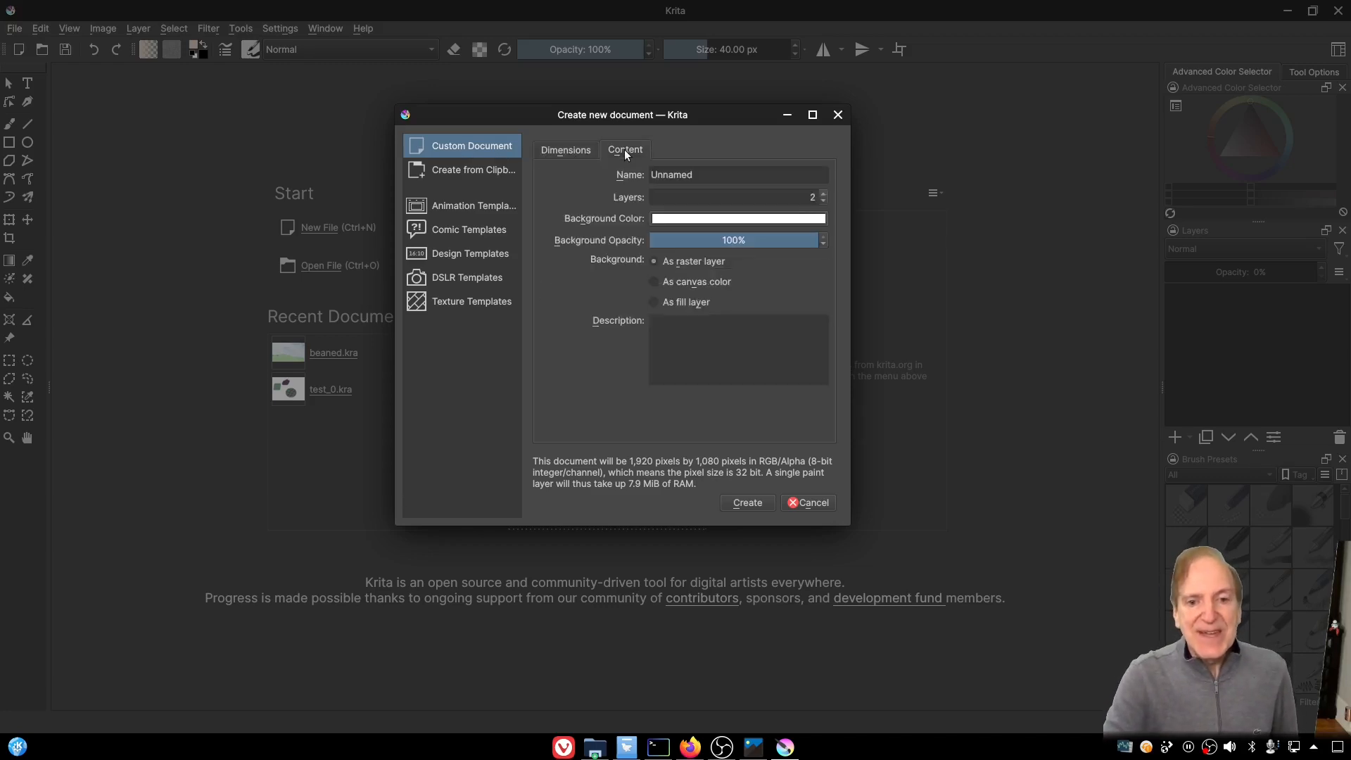
{"action": "double_click", "coordinate": [705, 174]}
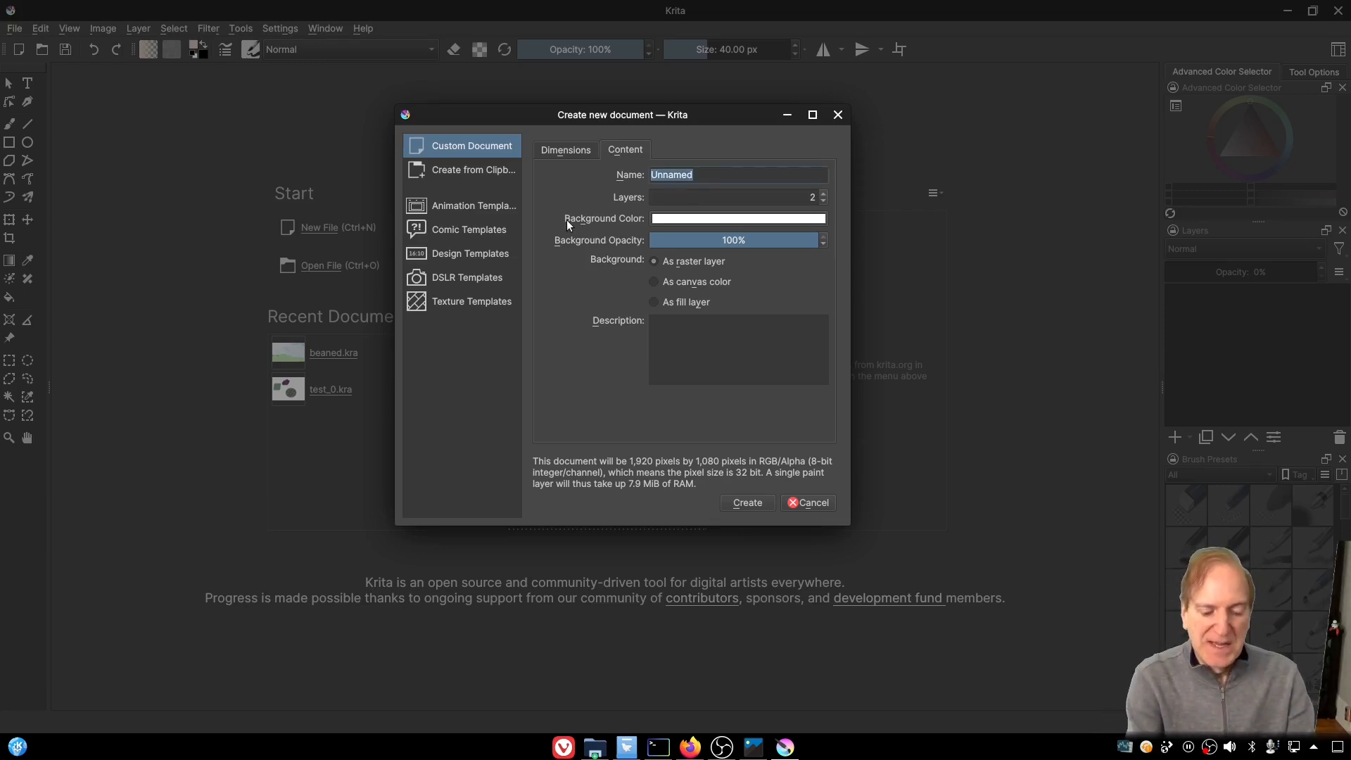
{"action": "type", "text": "Tutorial"}
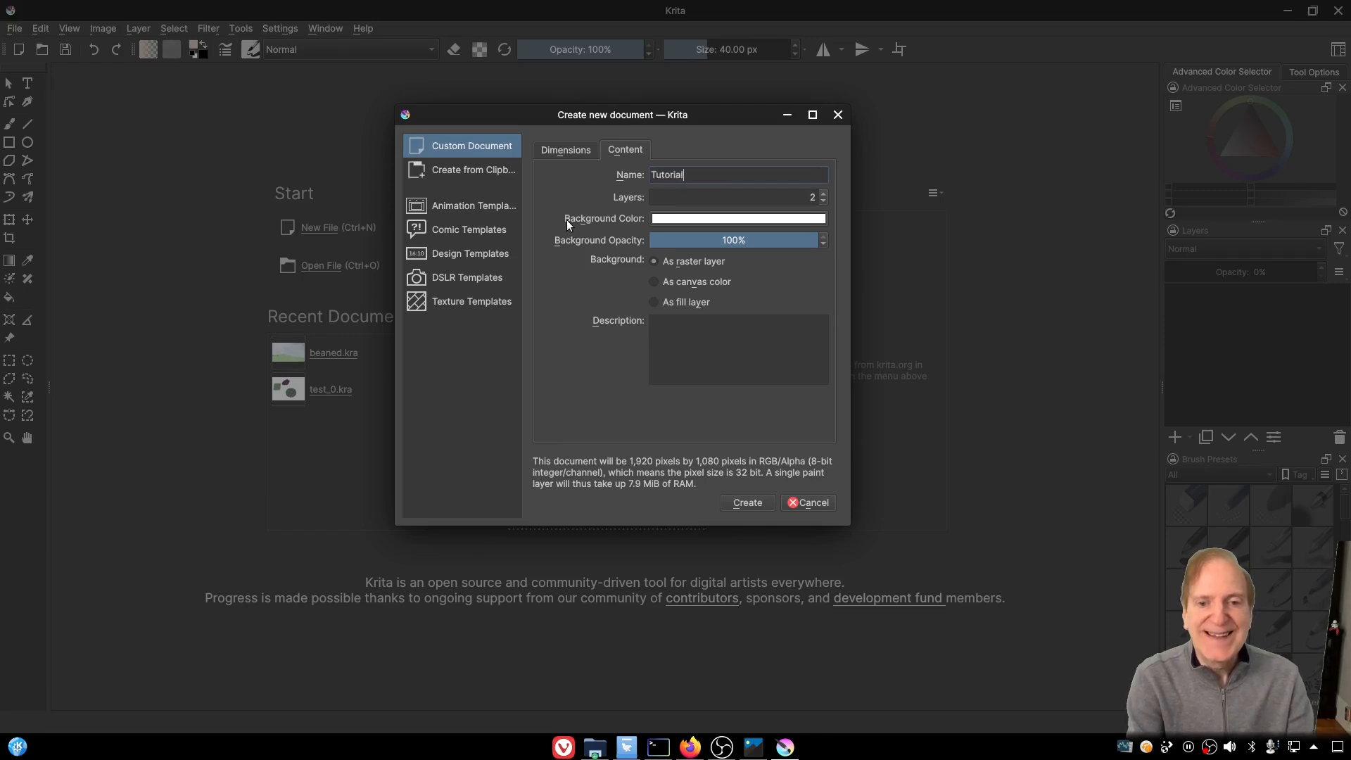
{"action": "type", "text": "-"}
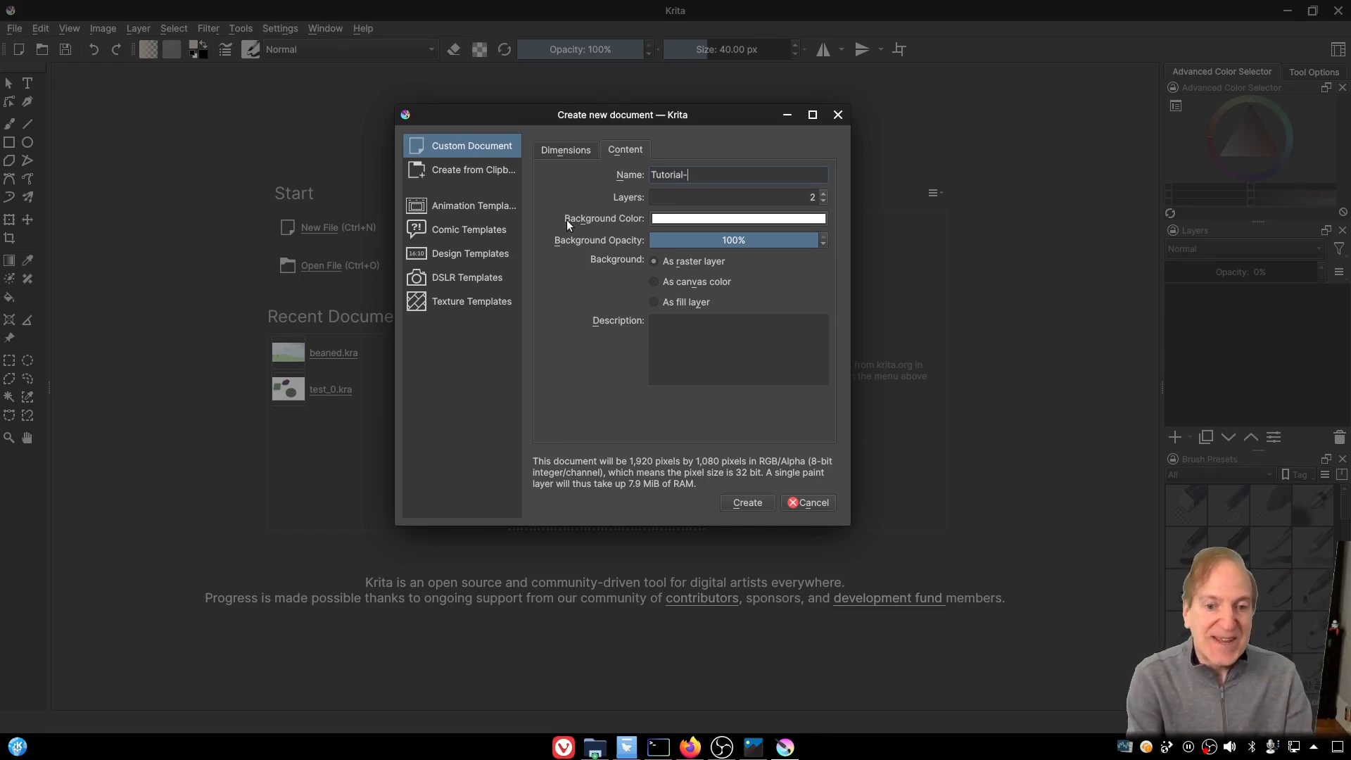
{"action": "type", "text": "01"}
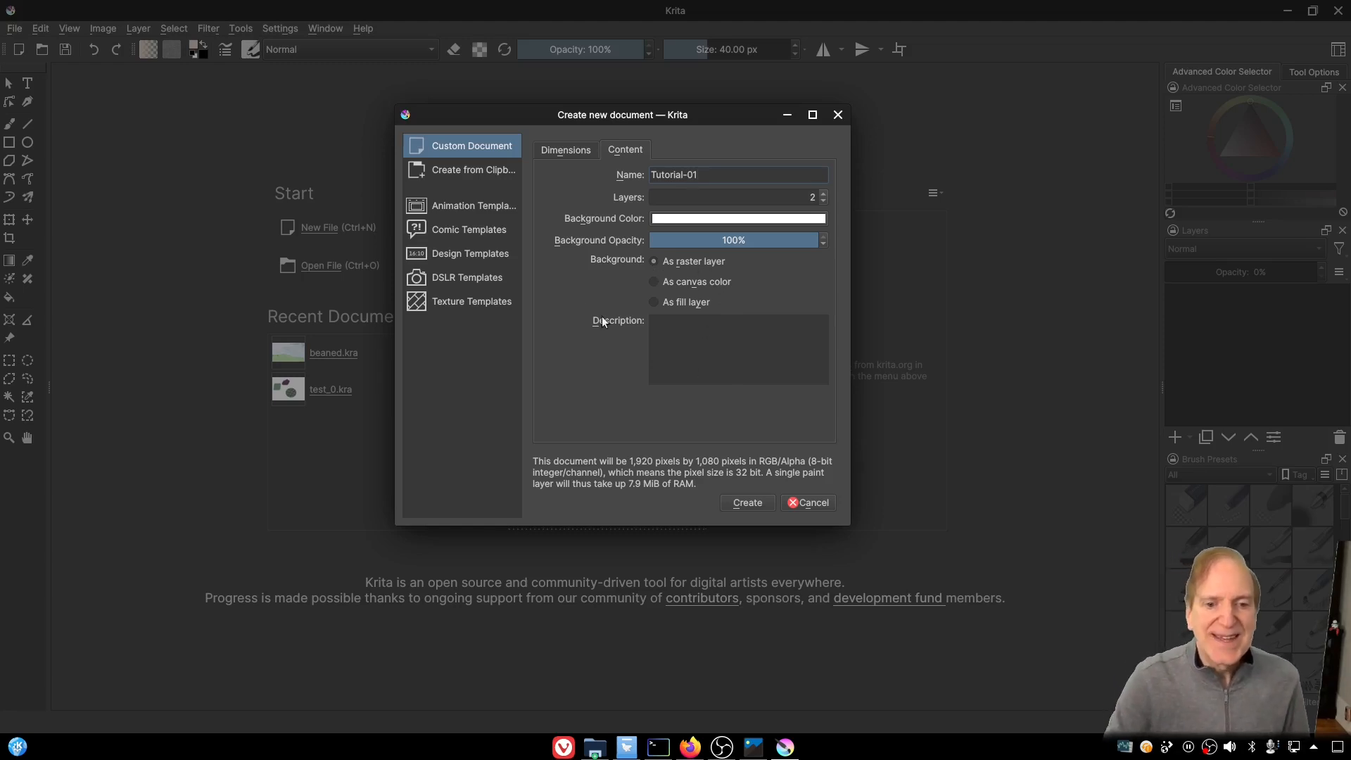
{"action": "left_click", "coordinate": [553, 151]}
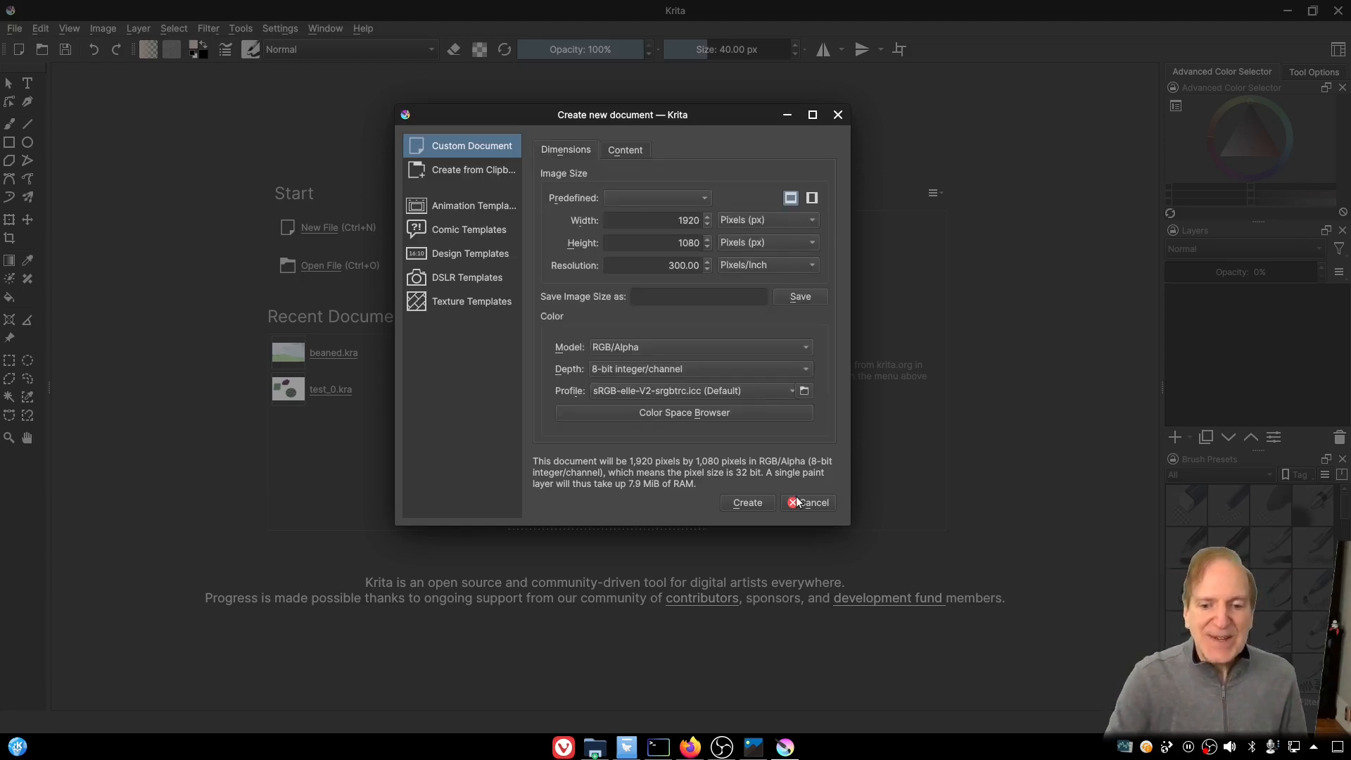
{"action": "left_click", "coordinate": [746, 502]}
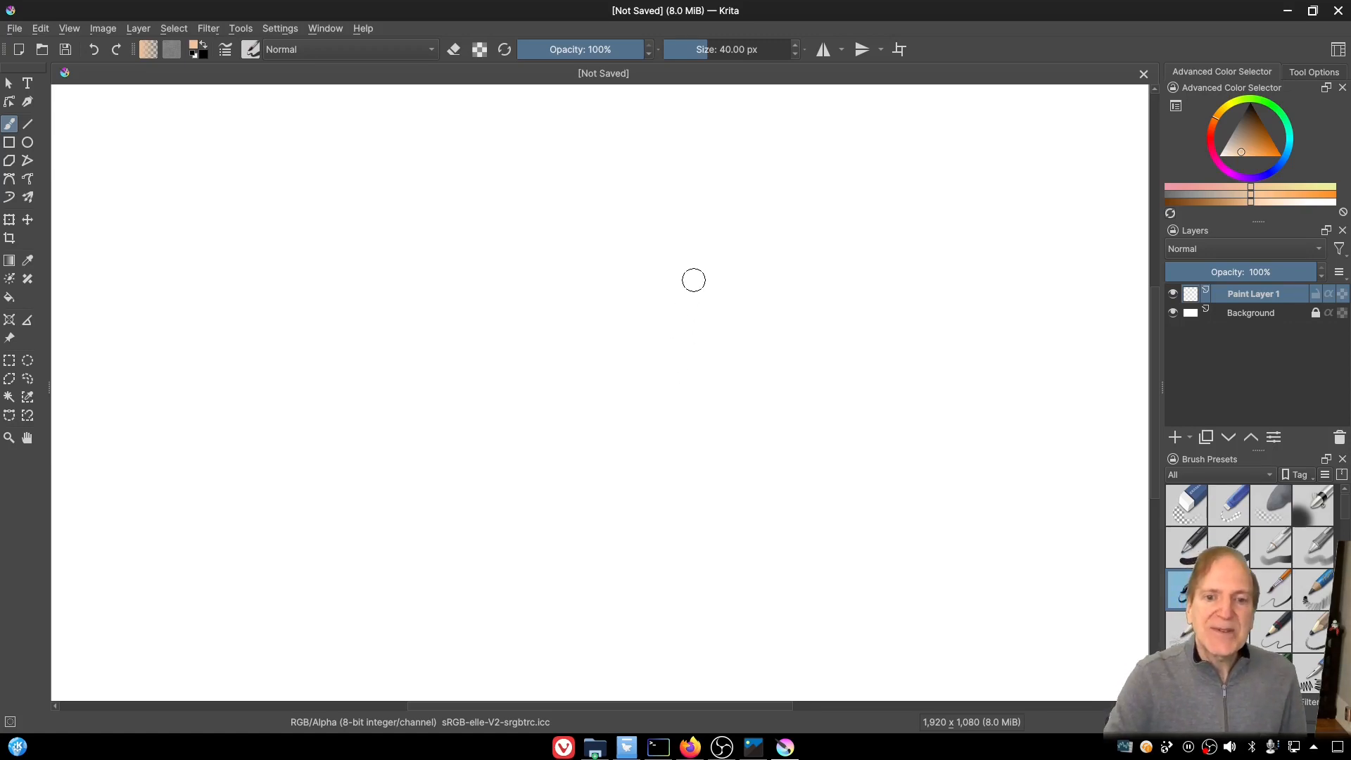
{"action": "scroll", "coordinate": [694, 276], "scroll_direction": "down", "scroll_amount": 1}
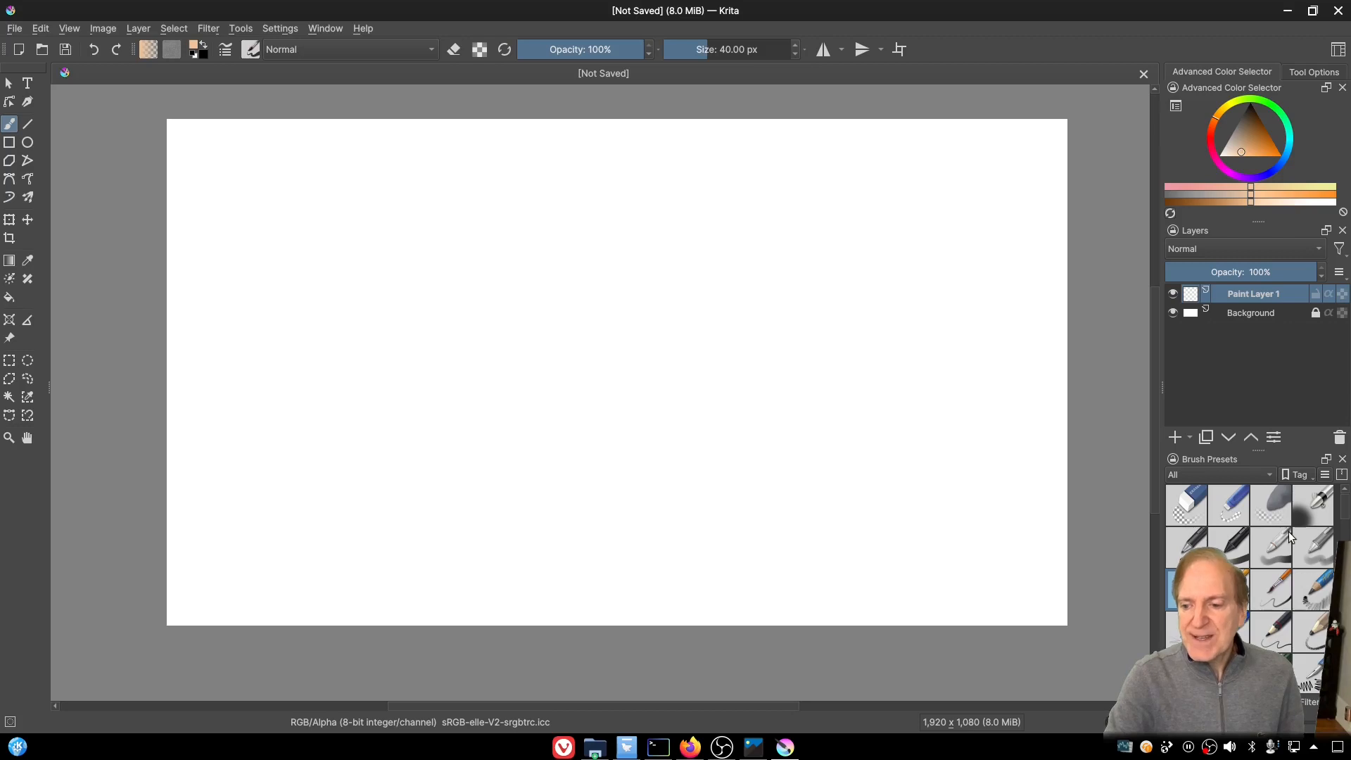
Step: Browse the full collection of brush presets, from the basic brushes through the texture and stamp brushes
{"action": "scroll", "coordinate": [1289, 539], "scroll_direction": "down", "scroll_amount": 2}
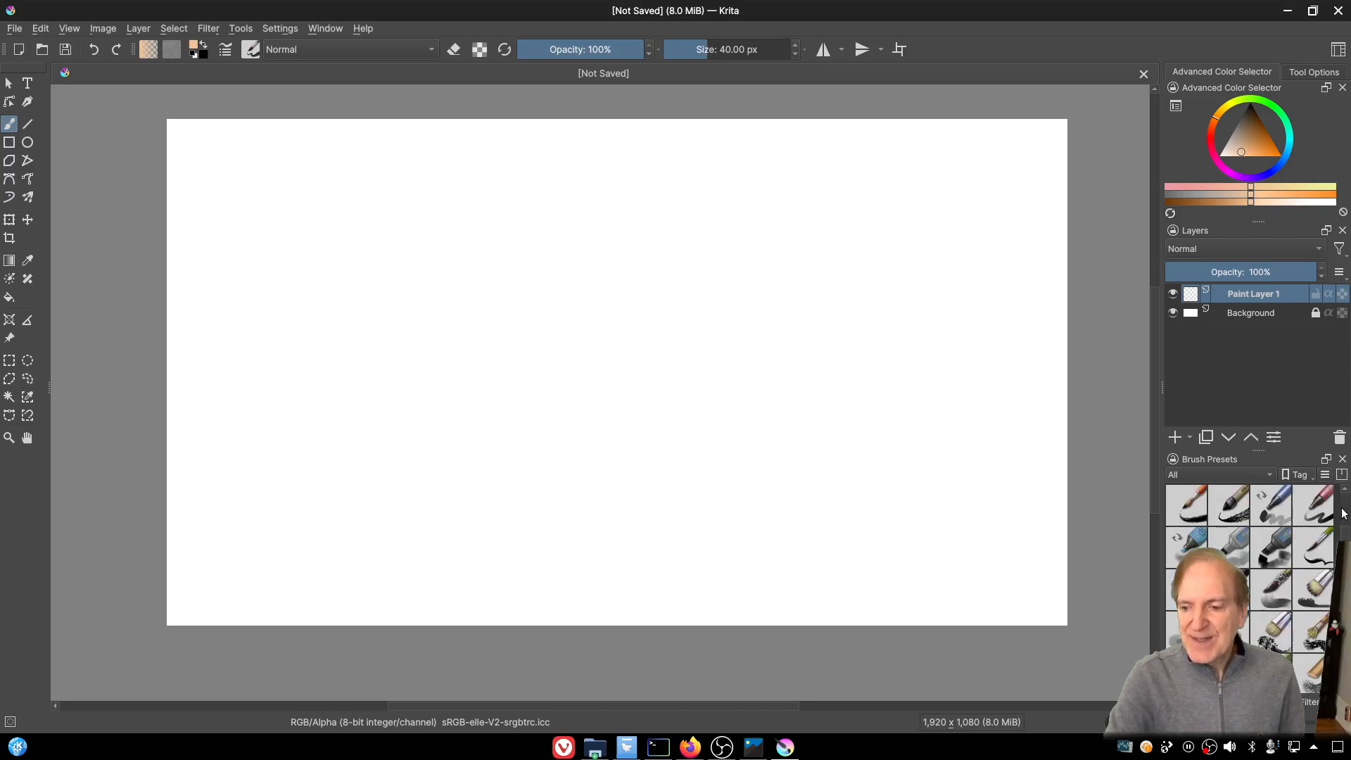
{"action": "scroll", "coordinate": [1345, 524], "scroll_direction": "up", "scroll_amount": 3}
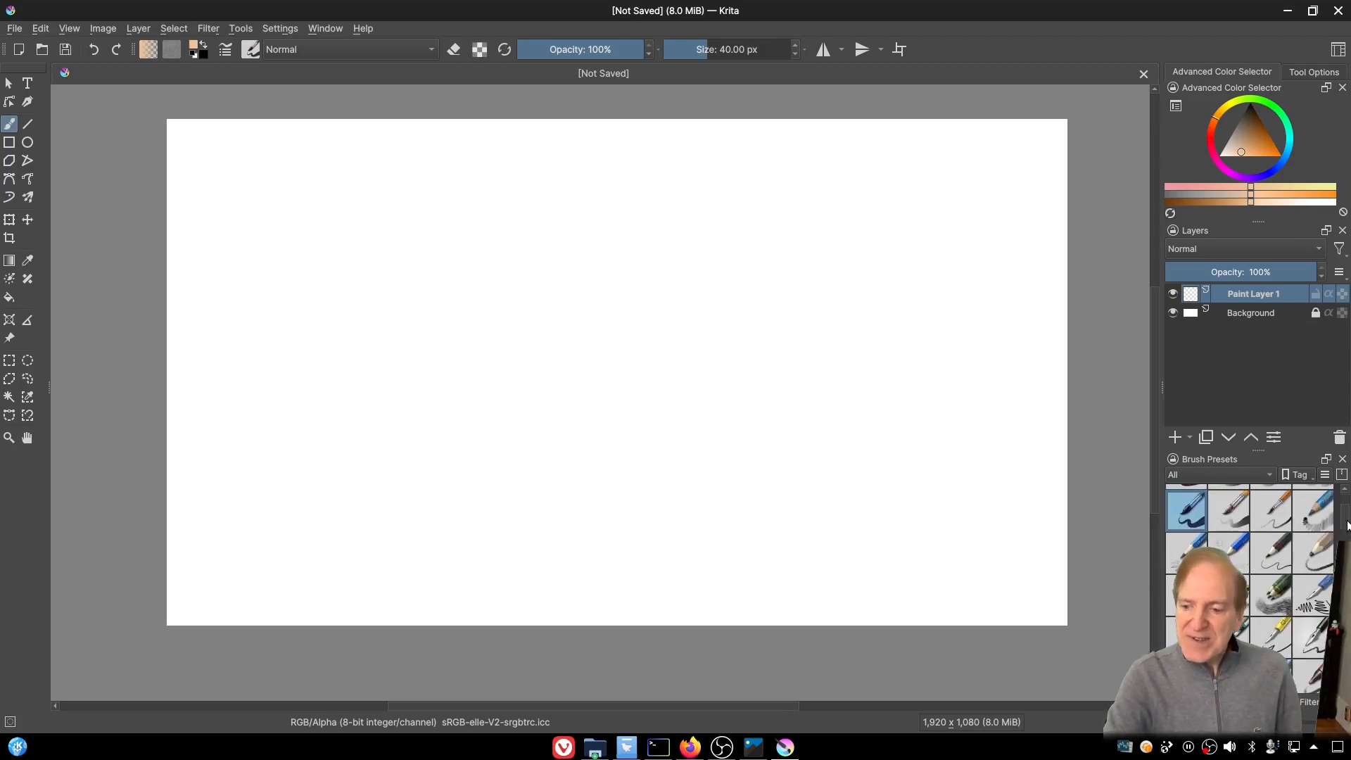
{"action": "scroll", "coordinate": [1346, 524], "scroll_direction": "down", "scroll_amount": 4}
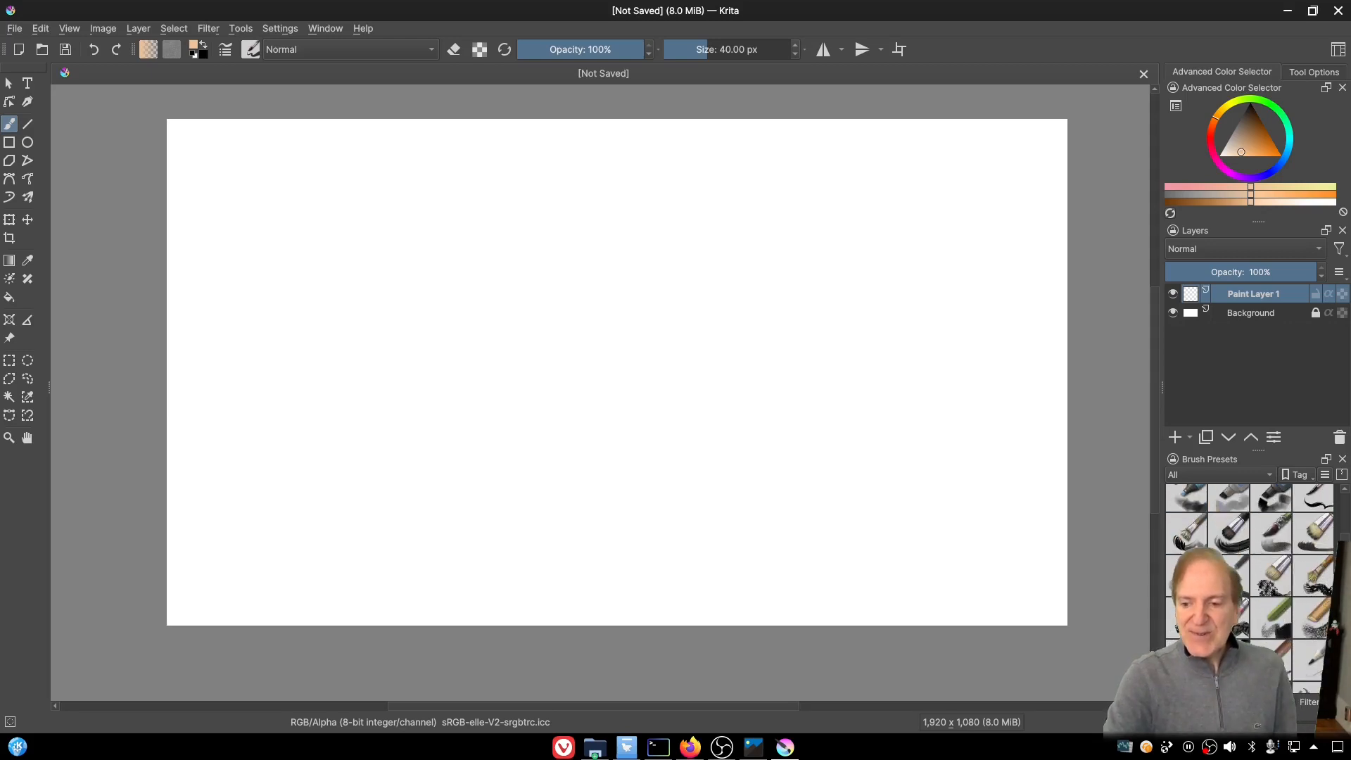
{"action": "scroll", "coordinate": [1249, 568], "scroll_direction": "down", "scroll_amount": 1}
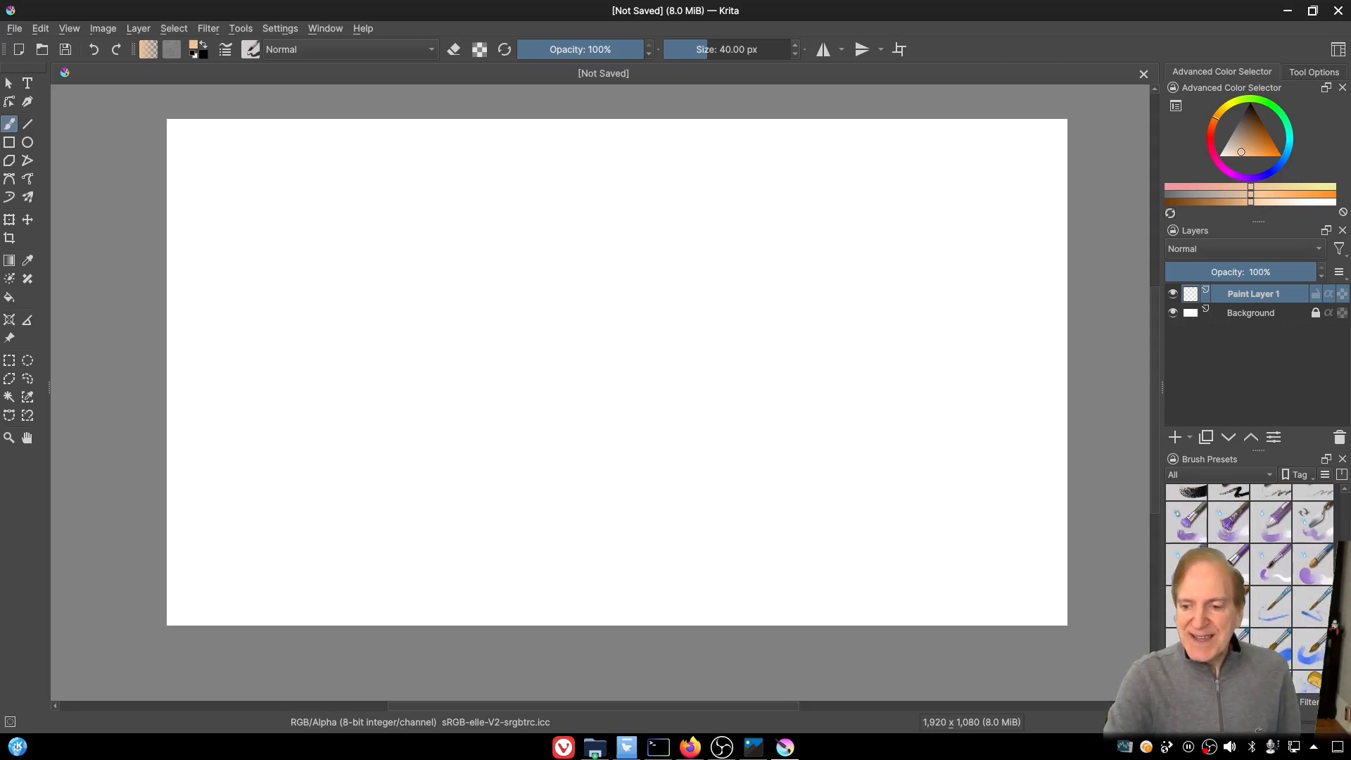
{"action": "scroll", "coordinate": [1249, 568], "scroll_direction": "up", "scroll_amount": 2}
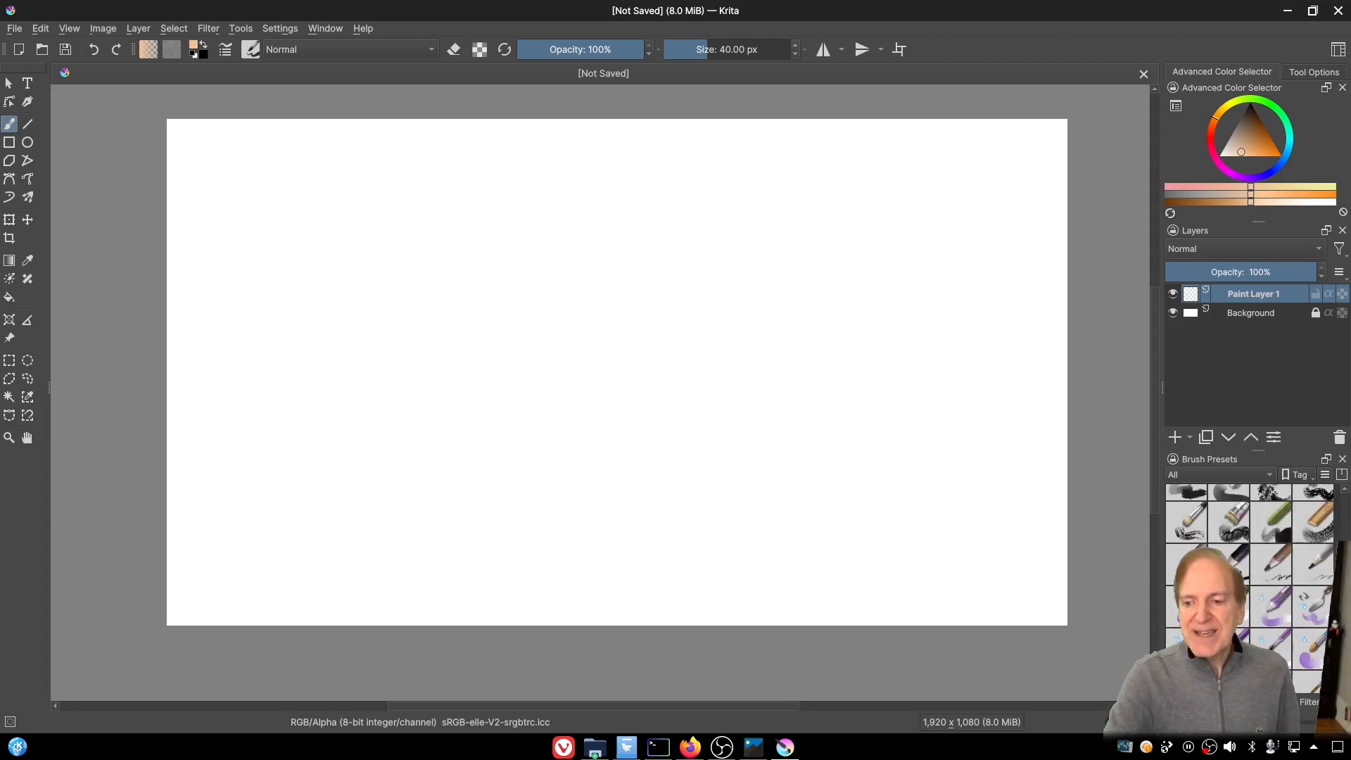
{"action": "scroll", "coordinate": [1249, 549], "scroll_direction": "down", "scroll_amount": 3}
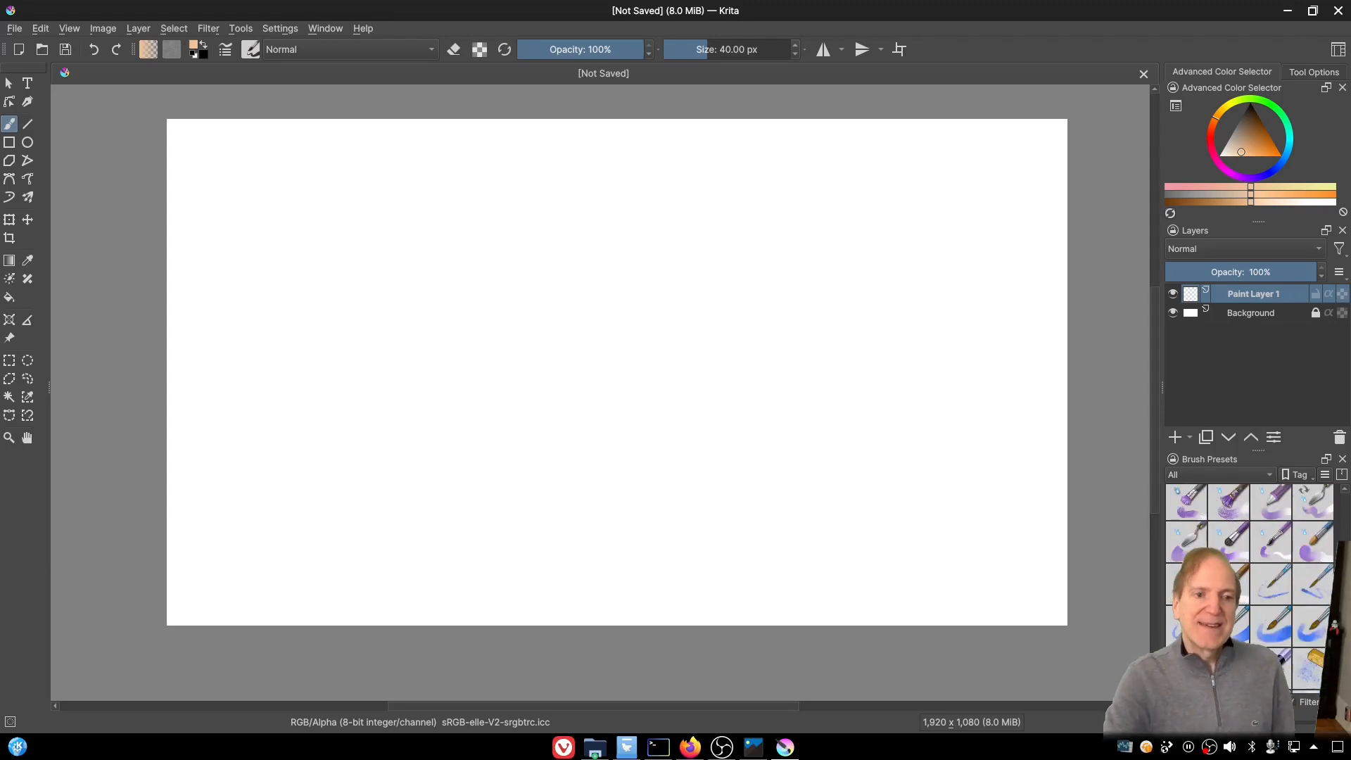
{"action": "scroll", "coordinate": [1250, 568], "scroll_direction": "down", "scroll_amount": 2}
{"action": "scroll", "coordinate": [1249, 567], "scroll_direction": "down", "scroll_amount": 6}
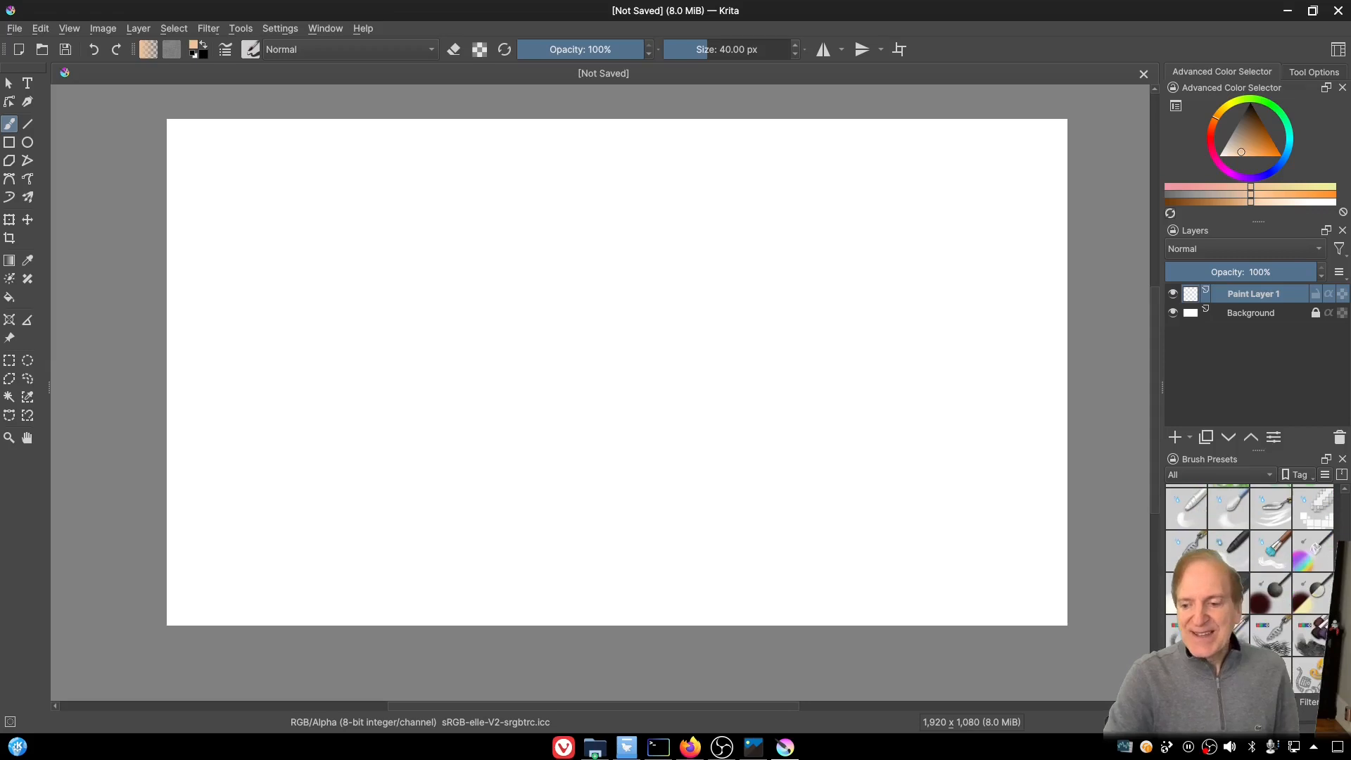
{"action": "scroll", "coordinate": [1249, 568], "scroll_direction": "down", "scroll_amount": 3}
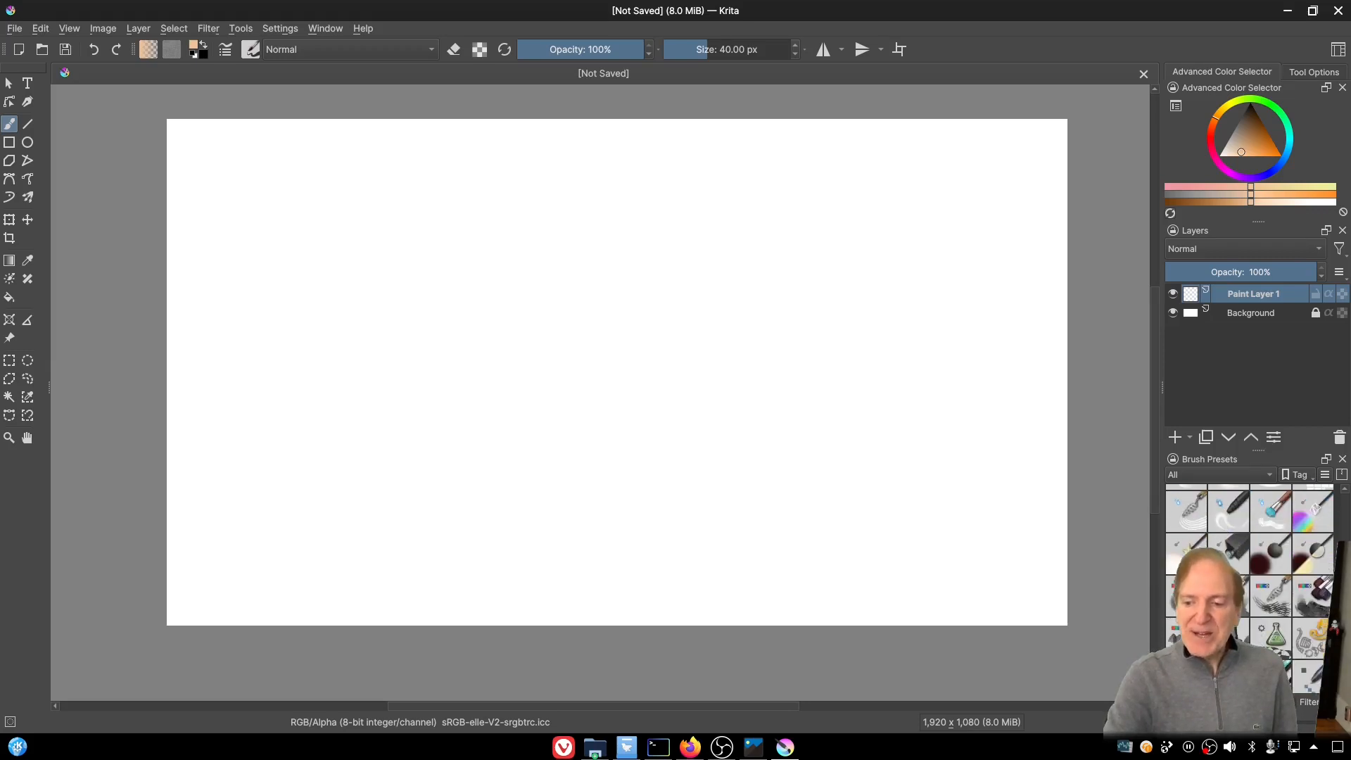
{"action": "scroll", "coordinate": [1250, 568], "scroll_direction": "down", "scroll_amount": 5}
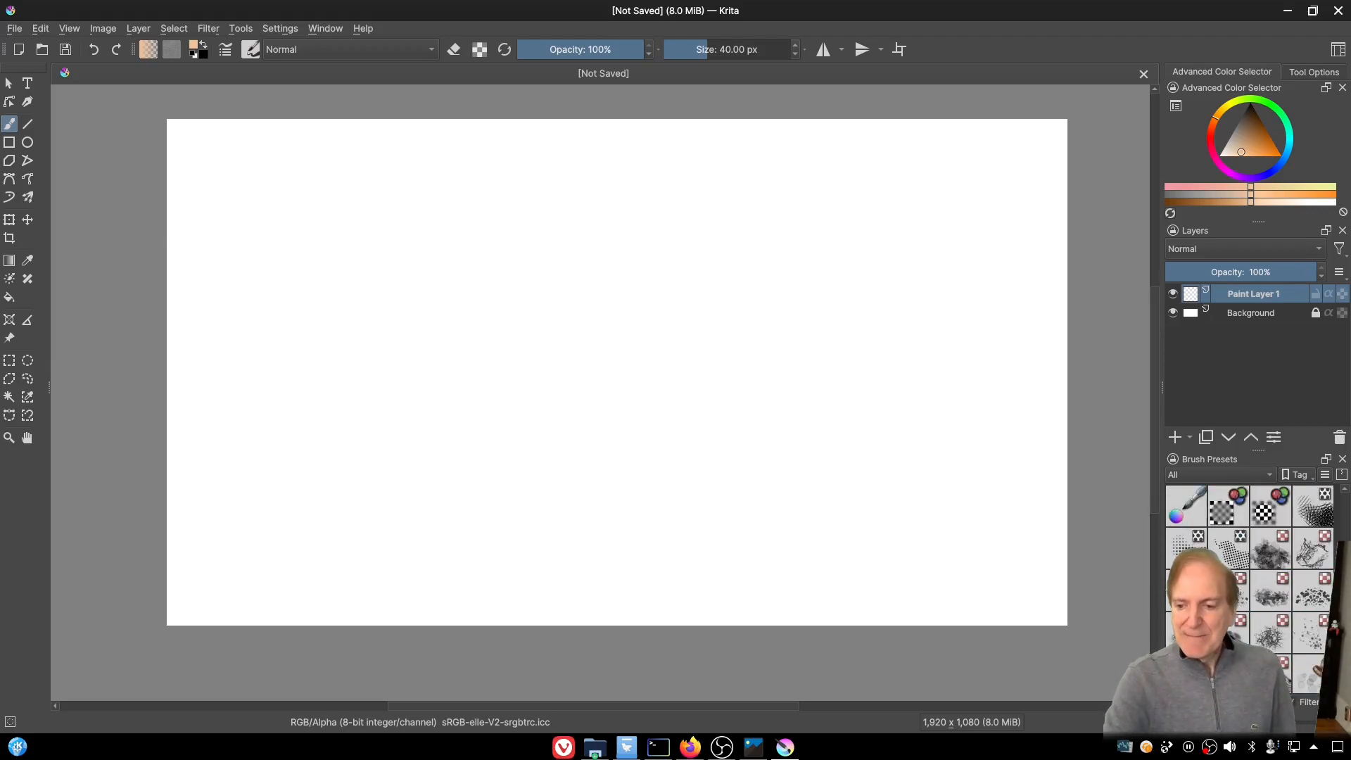
{"action": "scroll", "coordinate": [1249, 568], "scroll_direction": "up", "scroll_amount": 1}
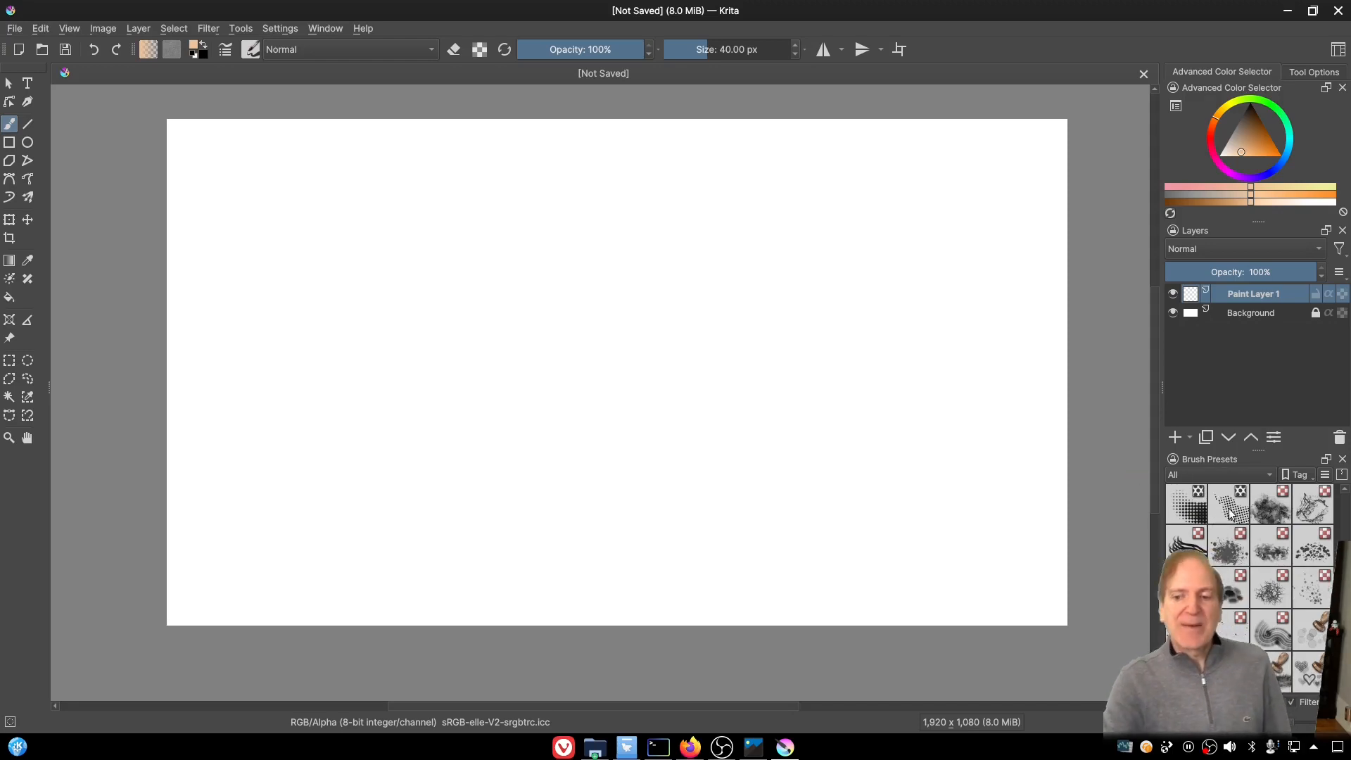
{"action": "mouse_move", "coordinate": [1228, 514]}
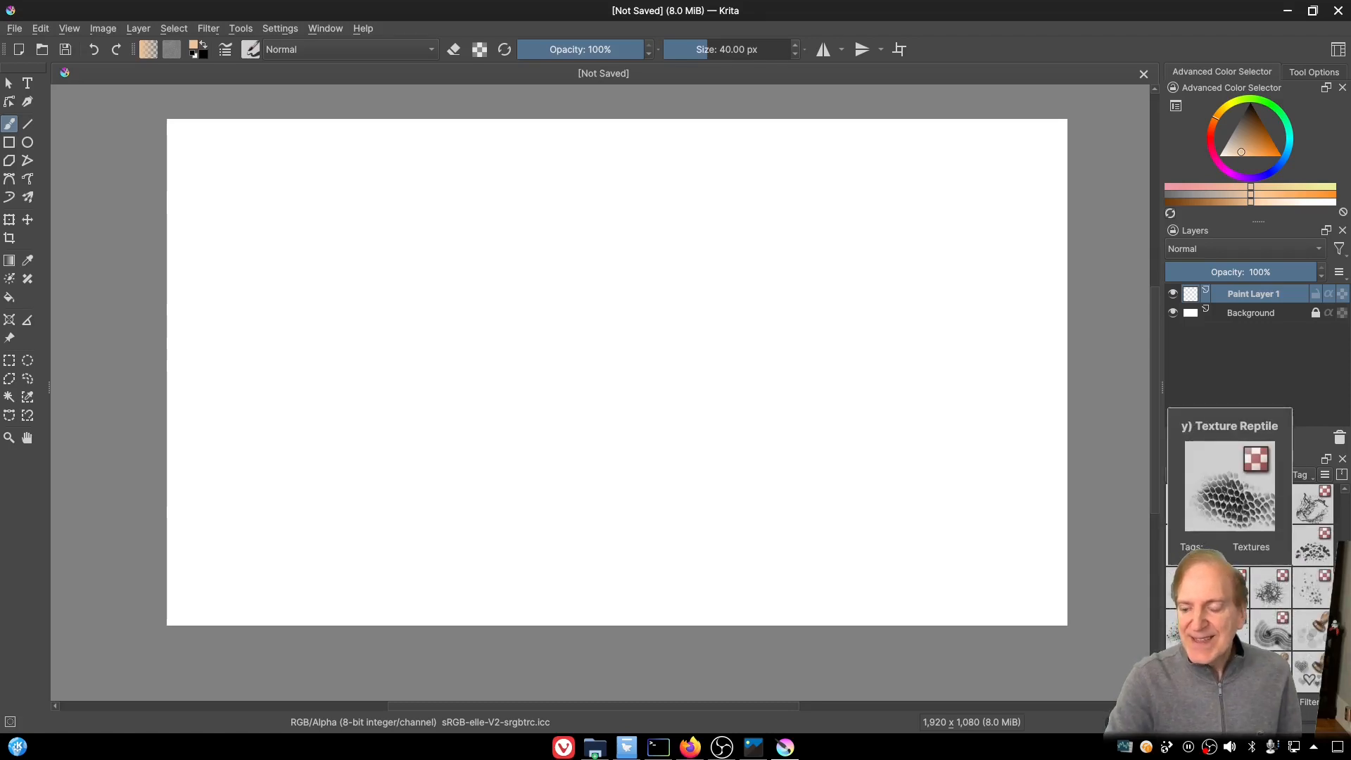
{"action": "scroll", "coordinate": [1267, 534], "scroll_direction": "down", "scroll_amount": 1}
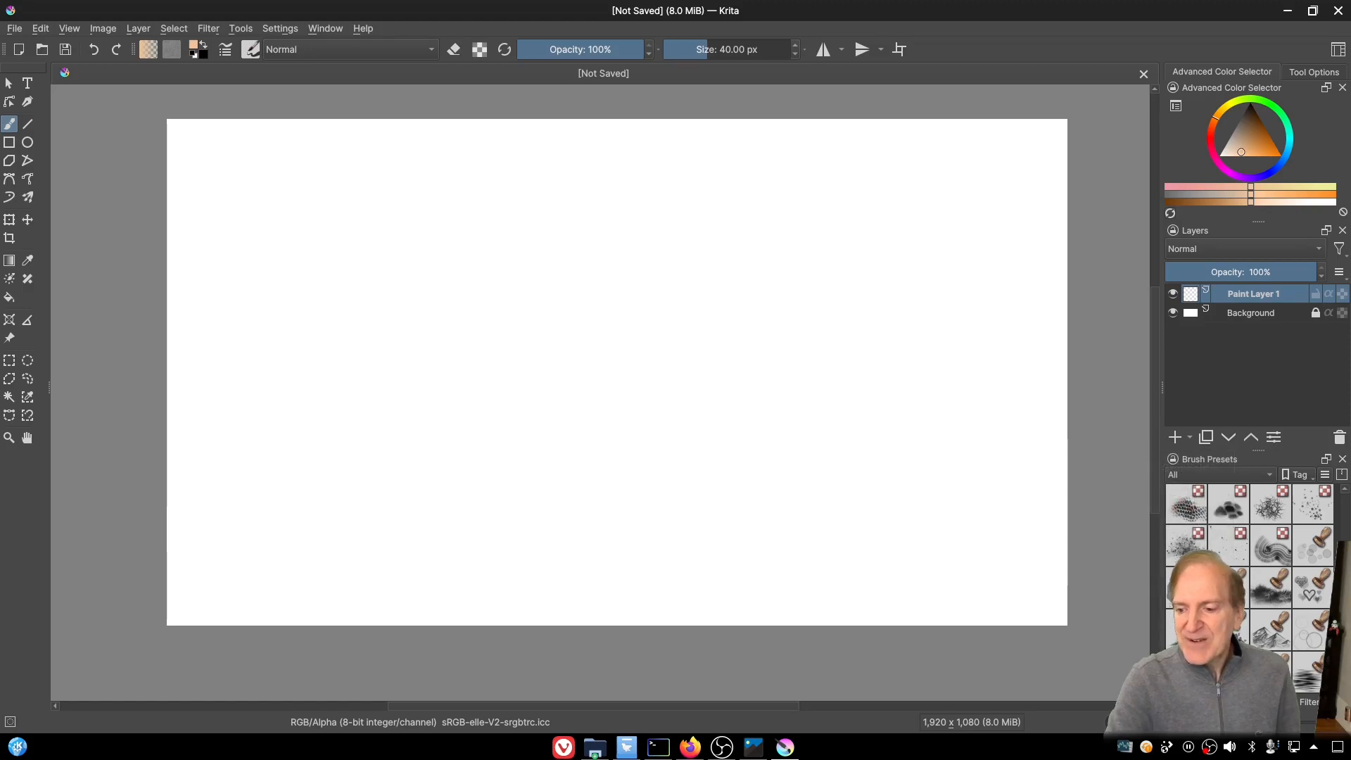
{"action": "scroll", "coordinate": [1248, 563], "scroll_direction": "up", "scroll_amount": 3}
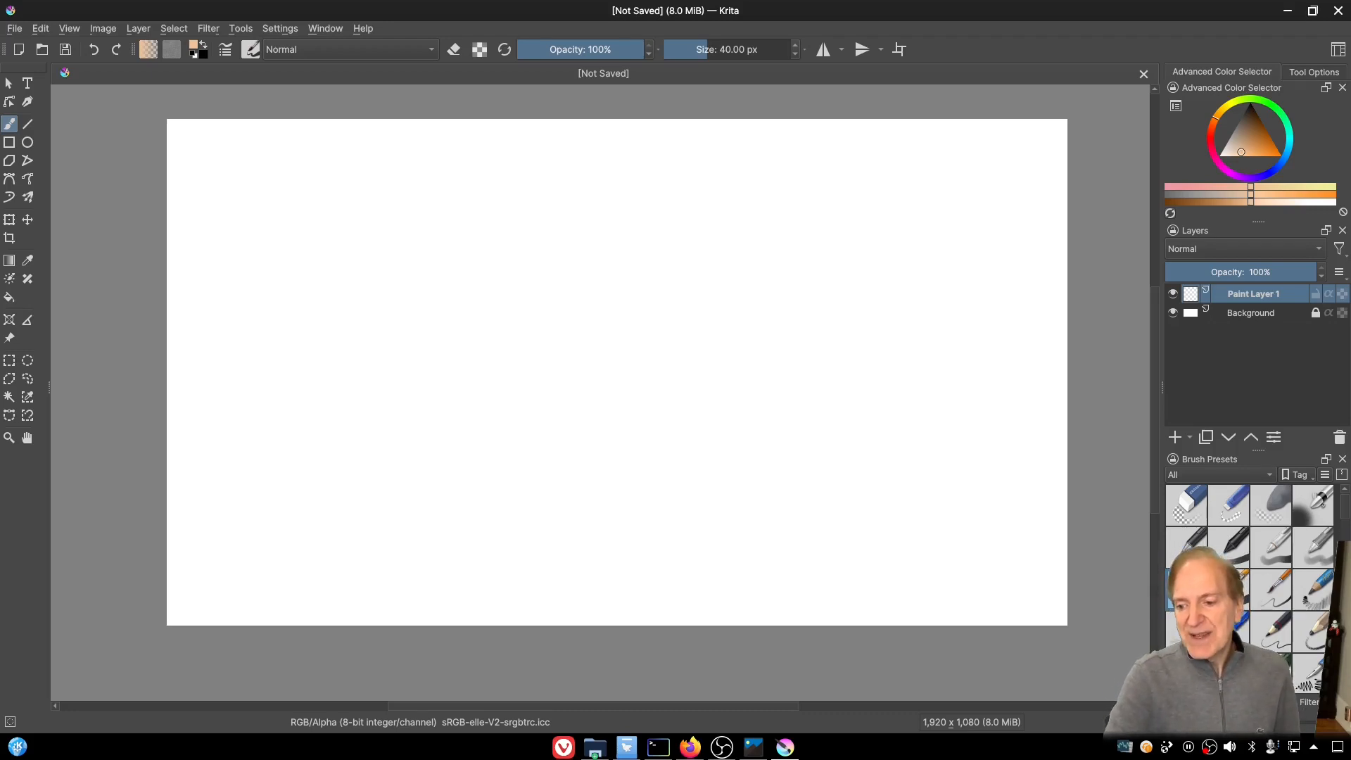
{"action": "left_click_drag", "start_coordinate": [1346, 509], "coordinate": [1348, 563]}
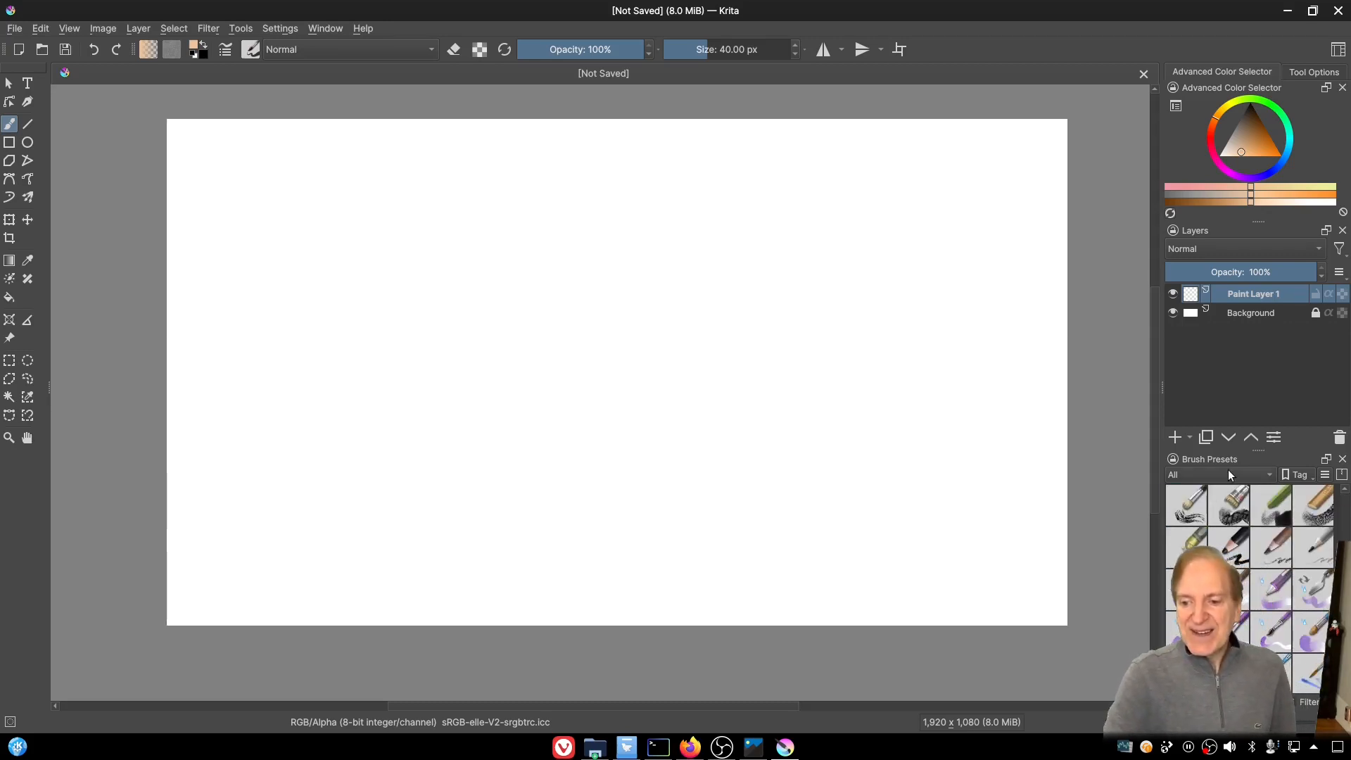
Step: Filter the brush presets by the Paint tag and choose the y) Texture Large Splat brush
{"action": "left_click", "coordinate": [1267, 472]}
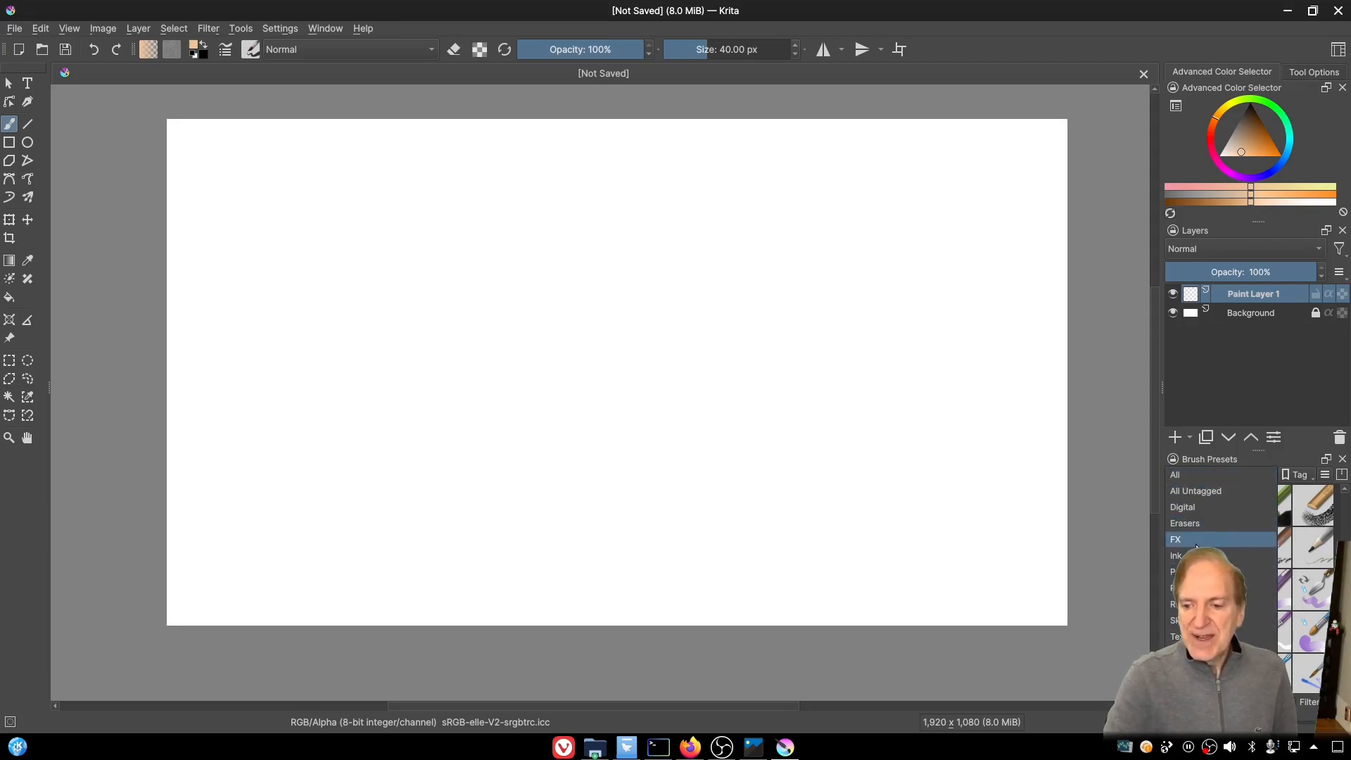
{"action": "left_click", "coordinate": [1196, 571]}
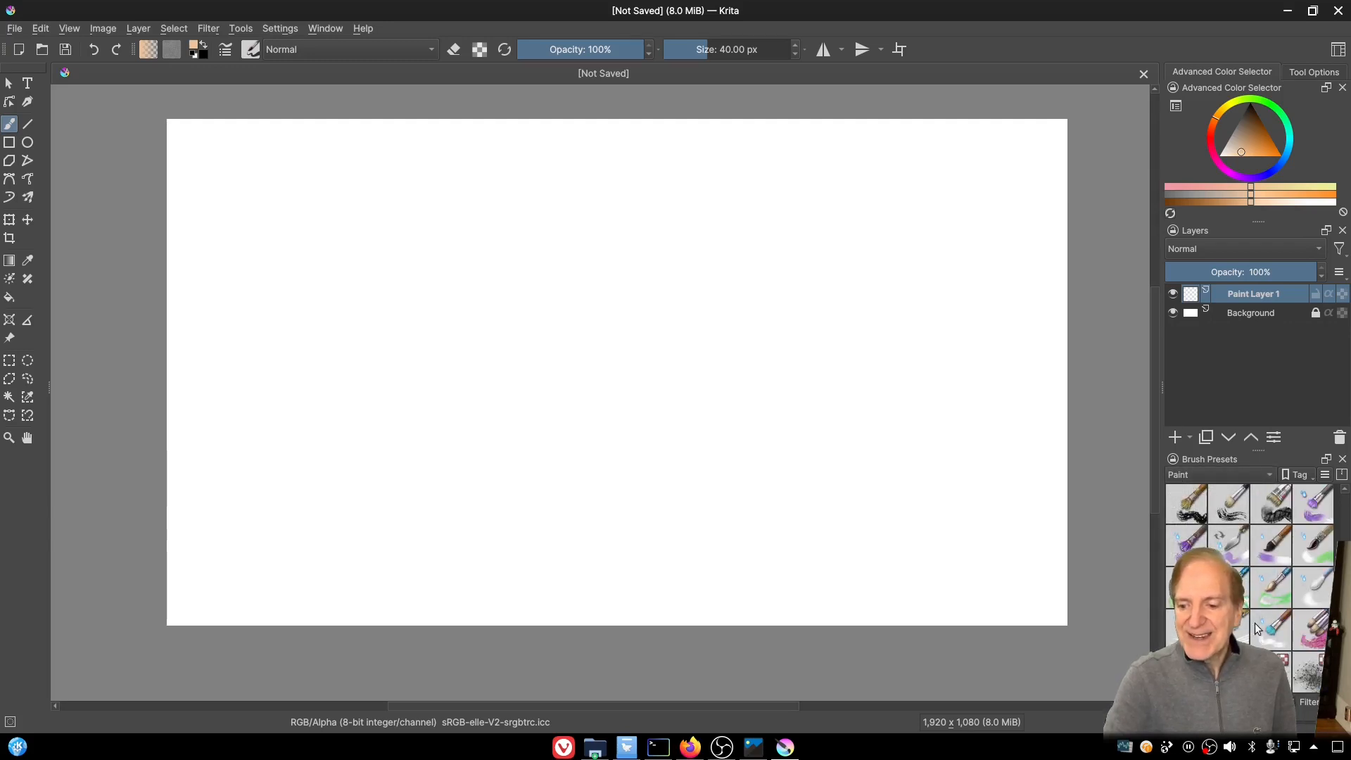
{"action": "scroll", "coordinate": [1257, 612], "scroll_direction": "up", "scroll_amount": 2}
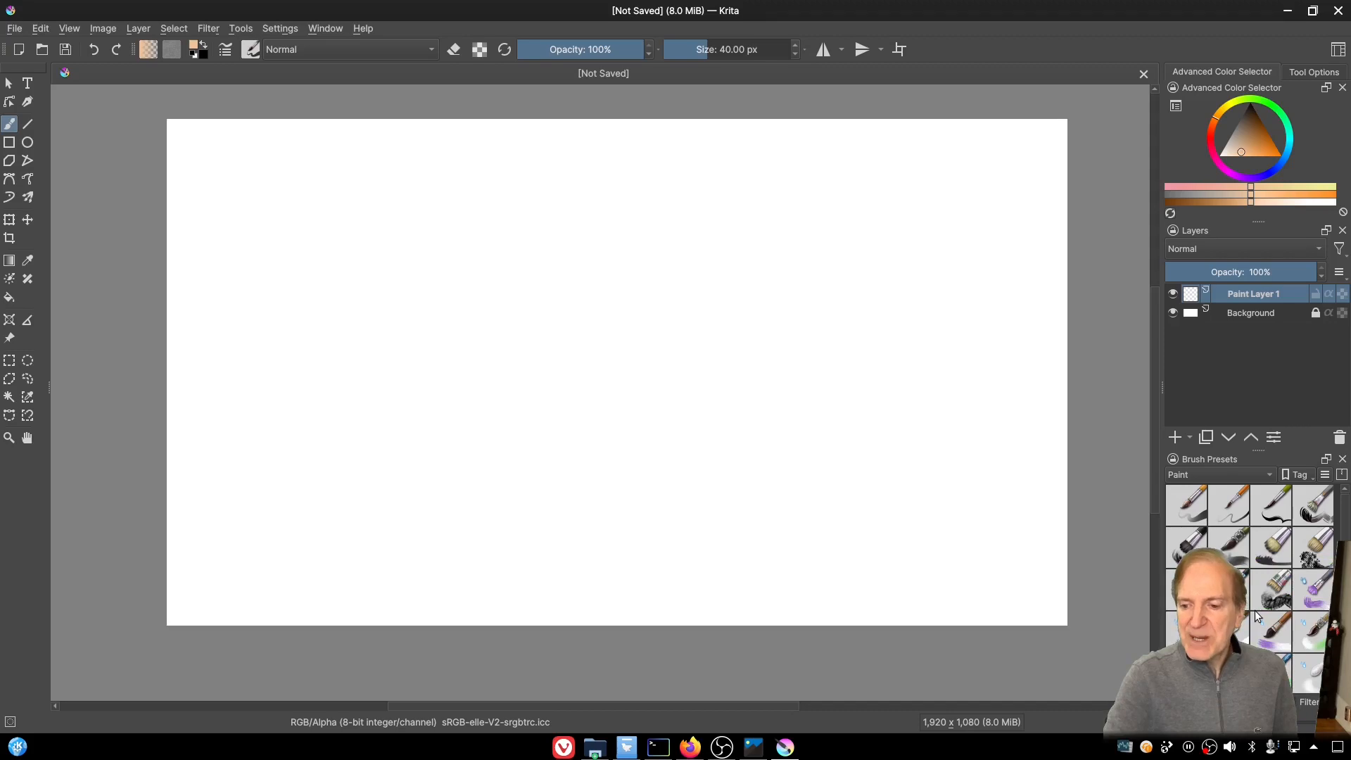
{"action": "scroll", "coordinate": [1256, 614], "scroll_direction": "down", "scroll_amount": 2}
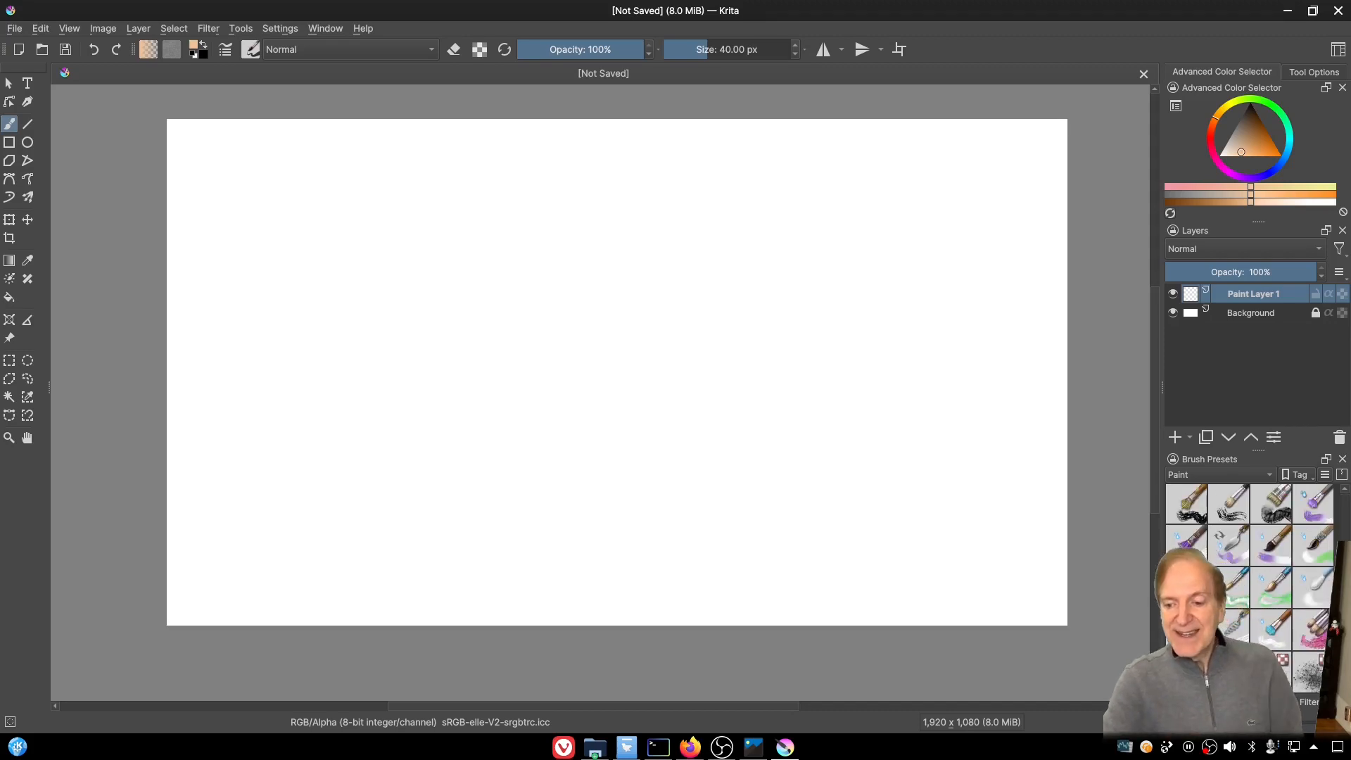
{"action": "mouse_move", "coordinate": [1230, 656]}
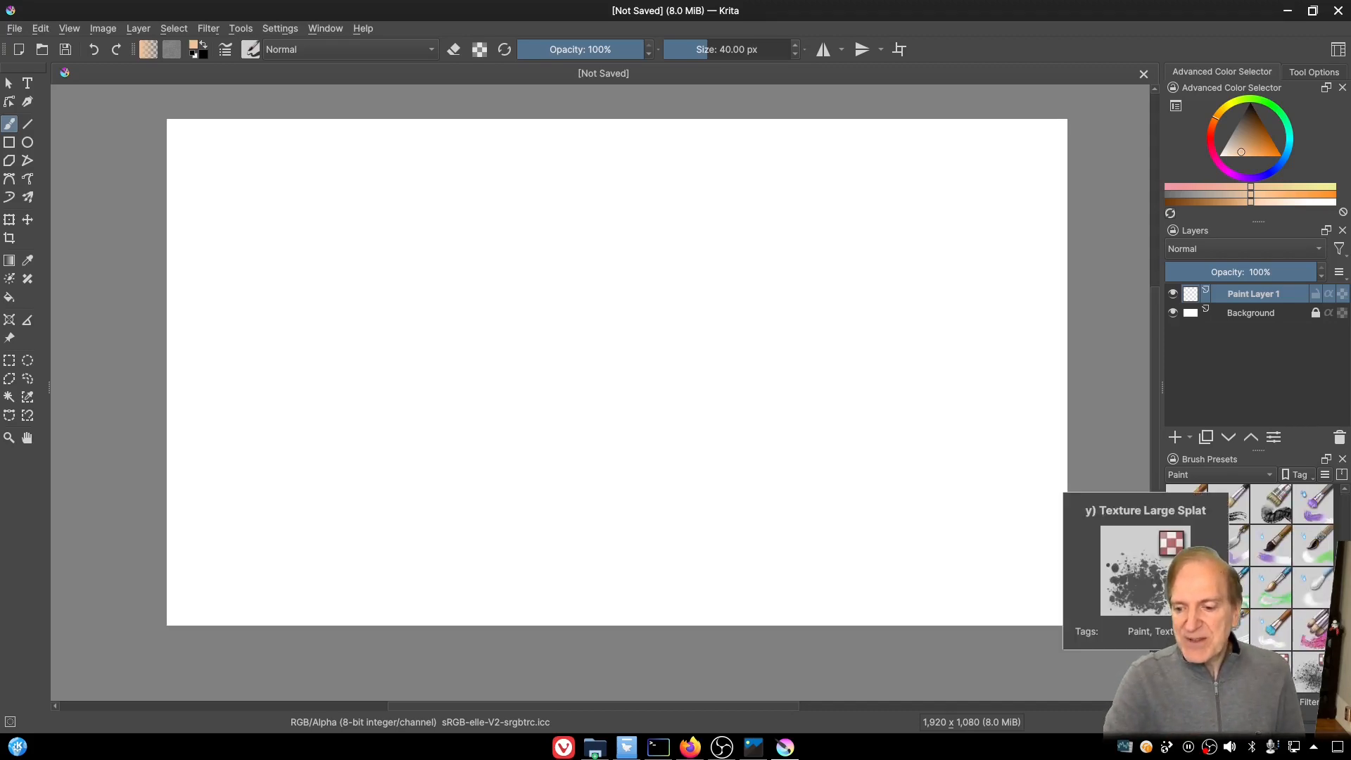
{"action": "left_click", "coordinate": [1230, 656]}
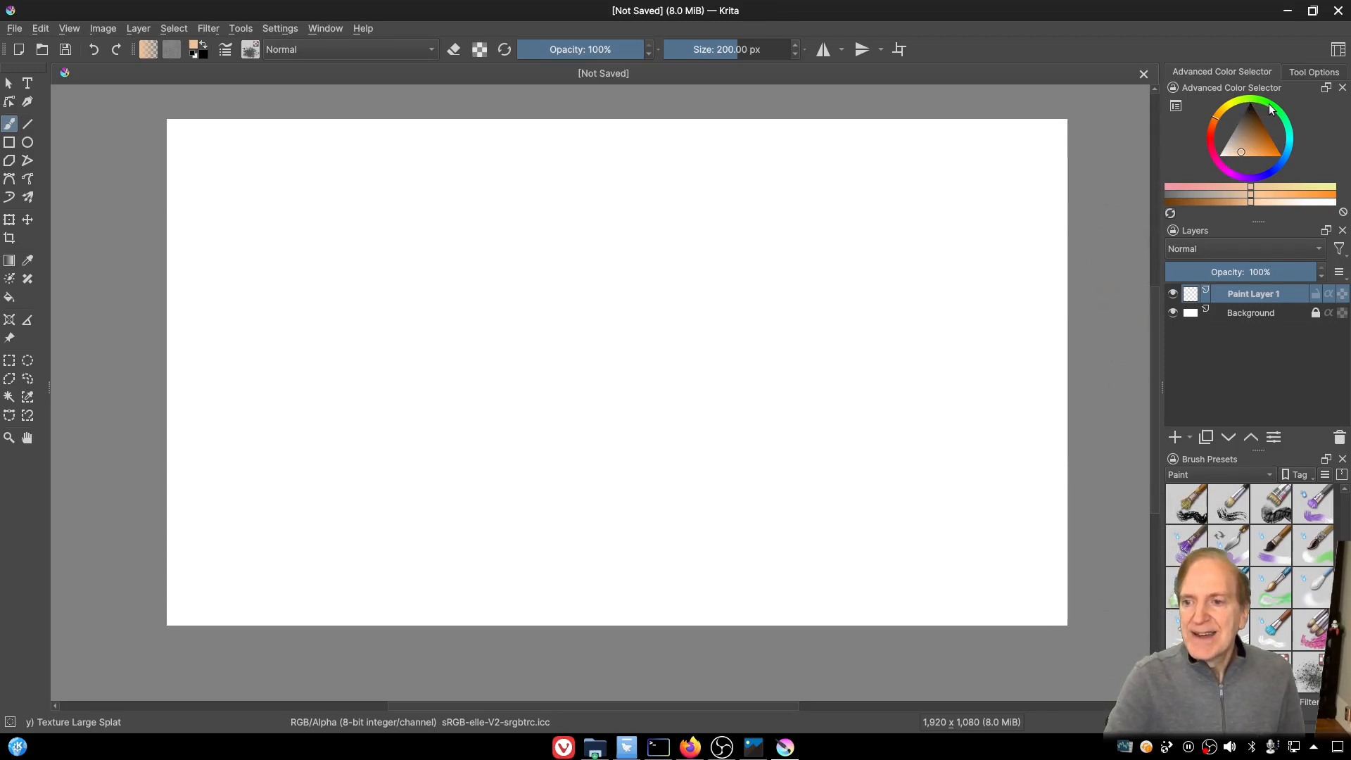
Step: Paint light green splatter along the canvas's right side and pink splatter below it, overlapping the green, on Paint Layer 1
{"action": "left_click_drag", "start_coordinate": [1261, 103], "coordinate": [1269, 104]}
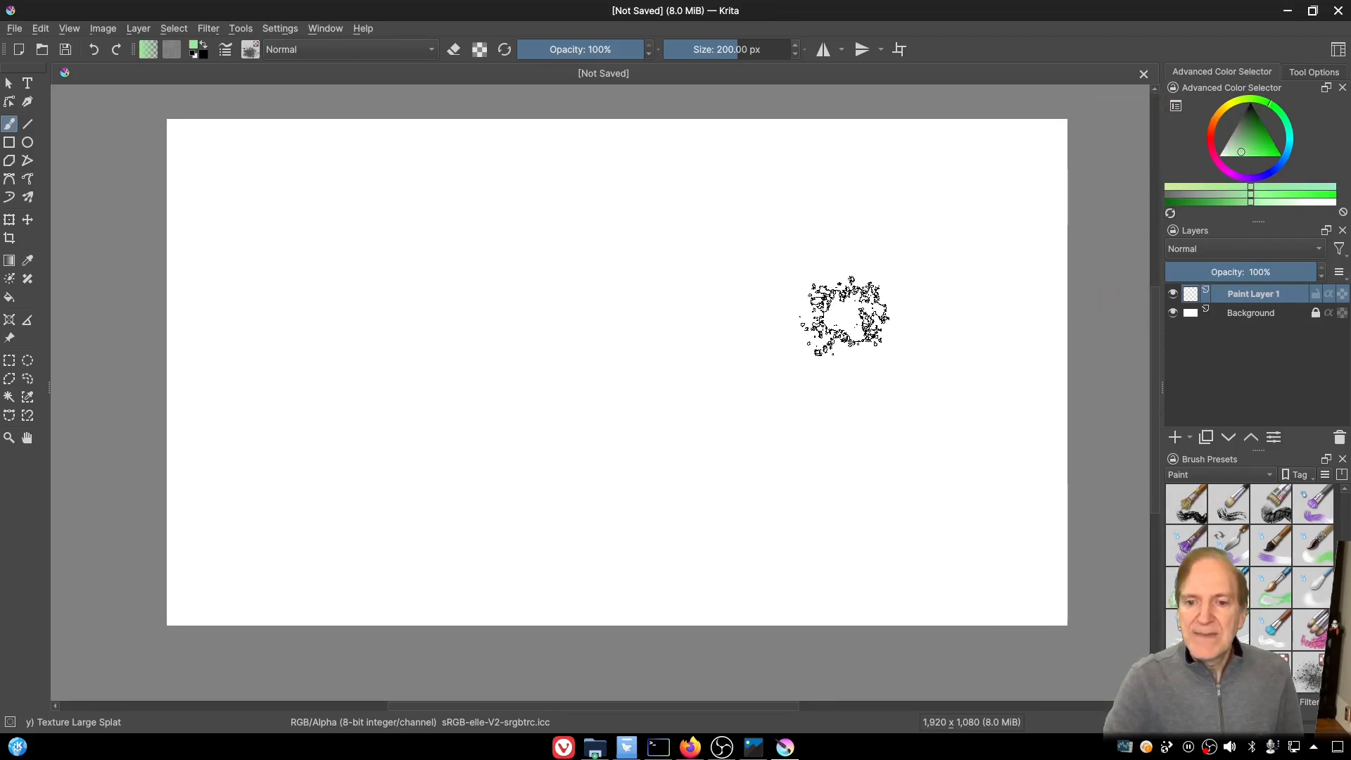
{"action": "mouse_move", "coordinate": [965, 257]}
{"action": "left_mouse_down"}
{"action": "mouse_move", "coordinate": [944, 288]}
{"action": "mouse_move", "coordinate": [1006, 335]}
{"action": "mouse_move", "coordinate": [1008, 271]}
{"action": "mouse_move", "coordinate": [1031, 364]}
{"action": "mouse_move", "coordinate": [992, 403]}
{"action": "mouse_move", "coordinate": [943, 371]}
{"action": "mouse_move", "coordinate": [953, 407]}
{"action": "mouse_move", "coordinate": [1011, 403]}
{"action": "mouse_move", "coordinate": [1041, 489]}
{"action": "left_mouse_up"}
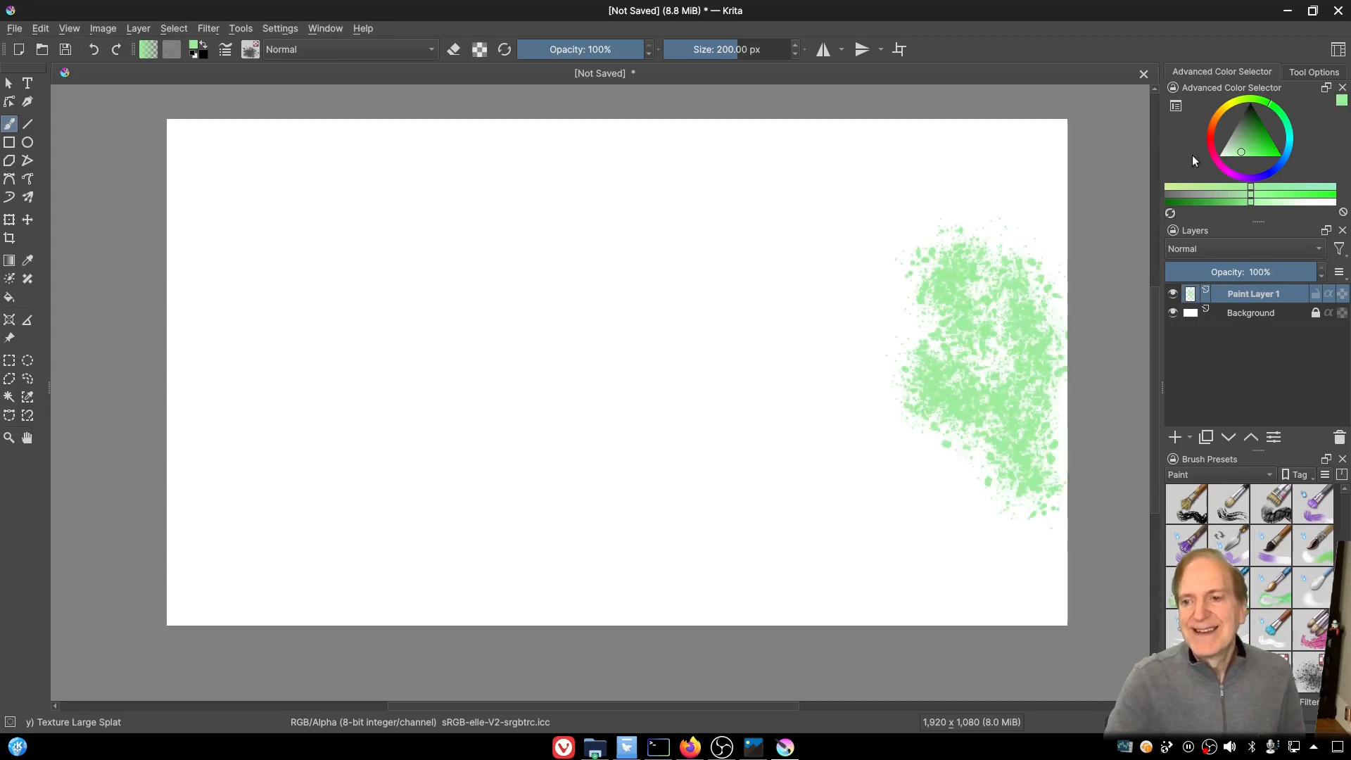
{"action": "left_click", "coordinate": [1230, 178]}
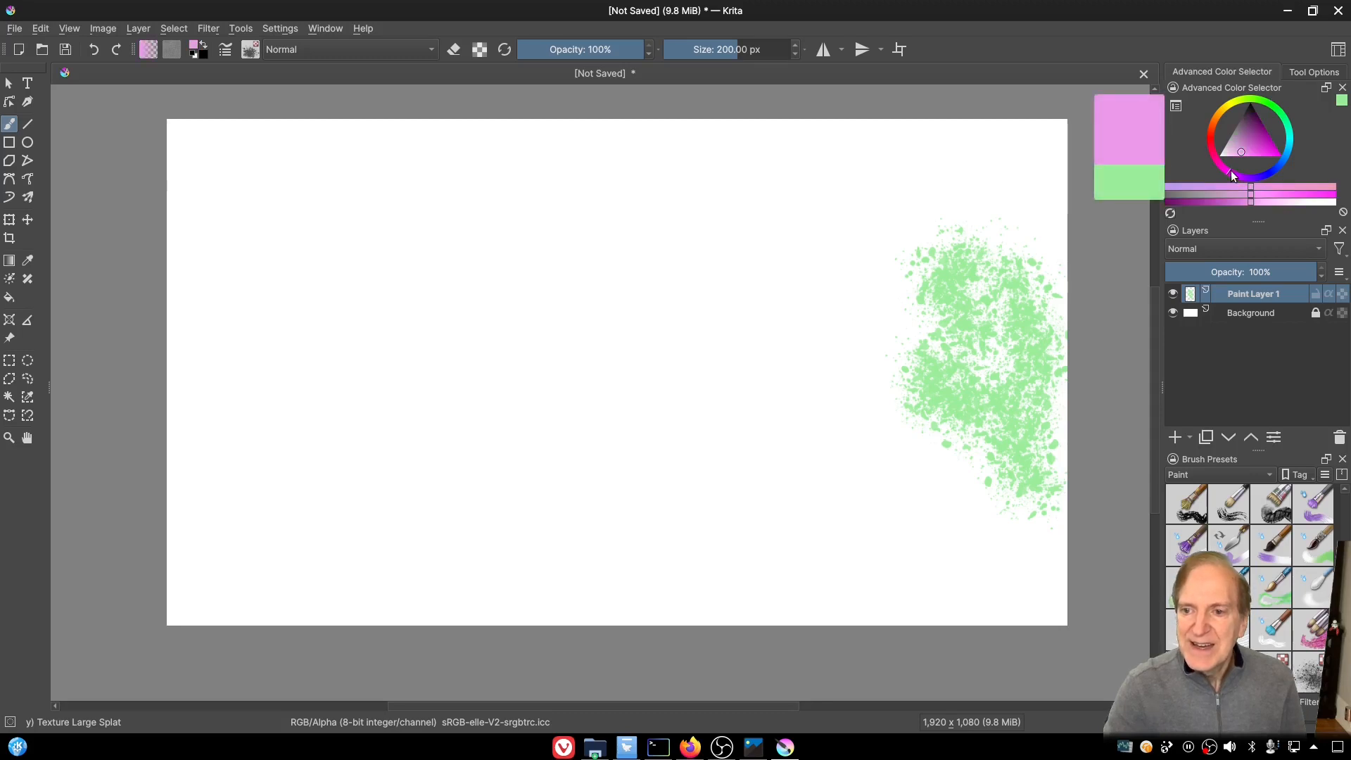
{"action": "left_click_drag", "start_coordinate": [653, 541], "coordinate": [655, 515]}
{"action": "mouse_move", "coordinate": [655, 516]}
{"action": "left_mouse_down"}
{"action": "mouse_move", "coordinate": [638, 536]}
{"action": "mouse_move", "coordinate": [687, 491]}
{"action": "left_mouse_up"}
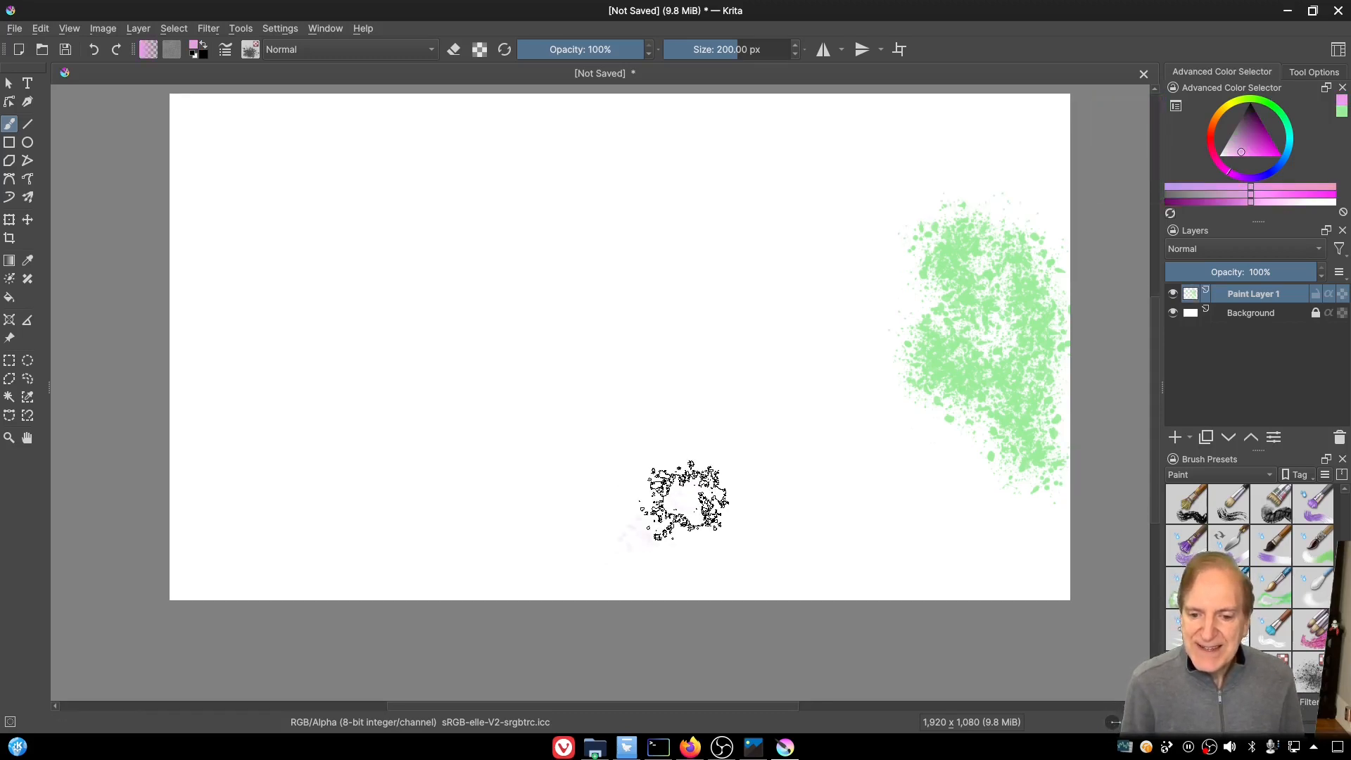
{"action": "mouse_move", "coordinate": [943, 467]}
{"action": "left_mouse_down"}
{"action": "mouse_move", "coordinate": [887, 426]}
{"action": "mouse_move", "coordinate": [968, 441]}
{"action": "mouse_move", "coordinate": [903, 491]}
{"action": "mouse_move", "coordinate": [1021, 508]}
{"action": "mouse_move", "coordinate": [1065, 556]}
{"action": "mouse_move", "coordinate": [1055, 585]}
{"action": "mouse_move", "coordinate": [934, 561]}
{"action": "mouse_move", "coordinate": [969, 543]}
{"action": "mouse_move", "coordinate": [892, 590]}
{"action": "mouse_move", "coordinate": [863, 516]}
{"action": "mouse_move", "coordinate": [886, 434]}
{"action": "mouse_move", "coordinate": [960, 412]}
{"action": "mouse_move", "coordinate": [1039, 453]}
{"action": "mouse_move", "coordinate": [981, 443]}
{"action": "mouse_move", "coordinate": [953, 420]}
{"action": "left_mouse_up"}
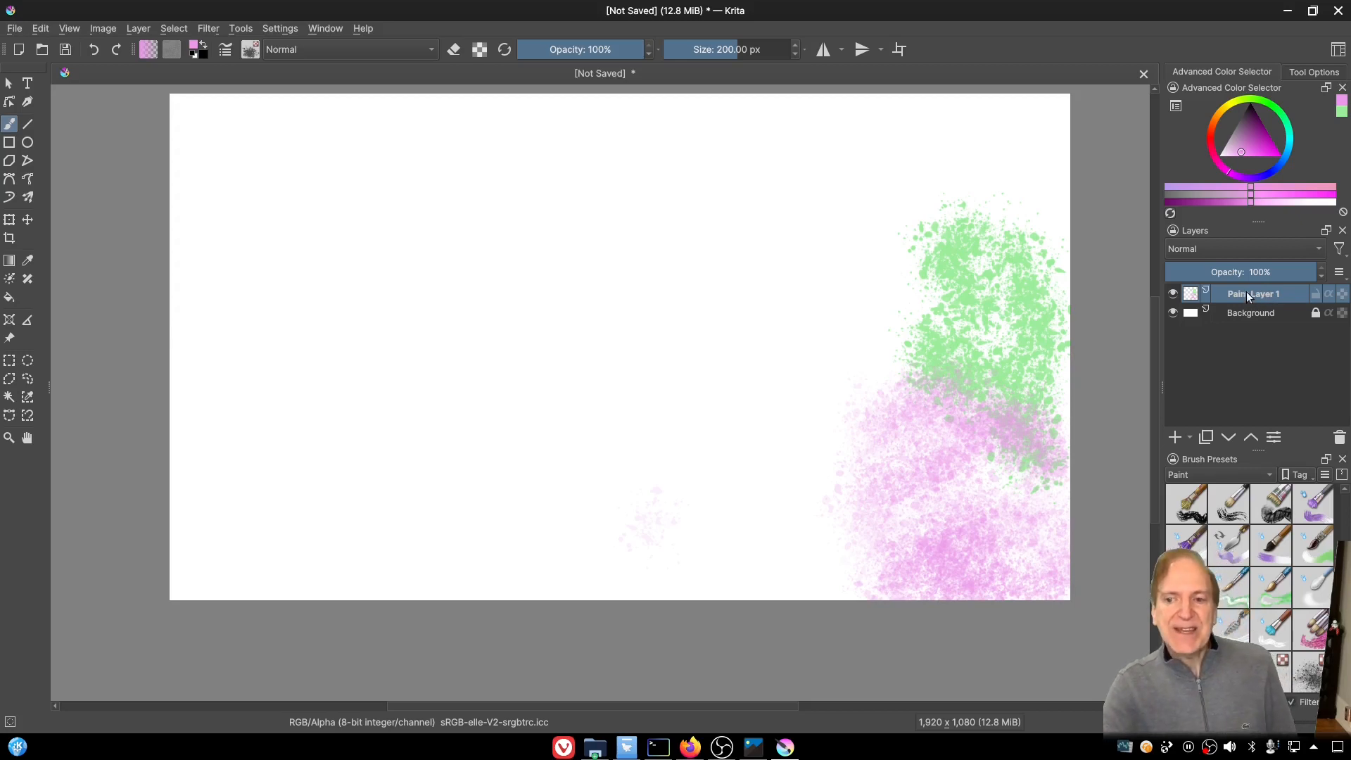
Step: Add a vector layer above Paint Layer 1
{"action": "mouse_move", "coordinate": [1246, 291]}
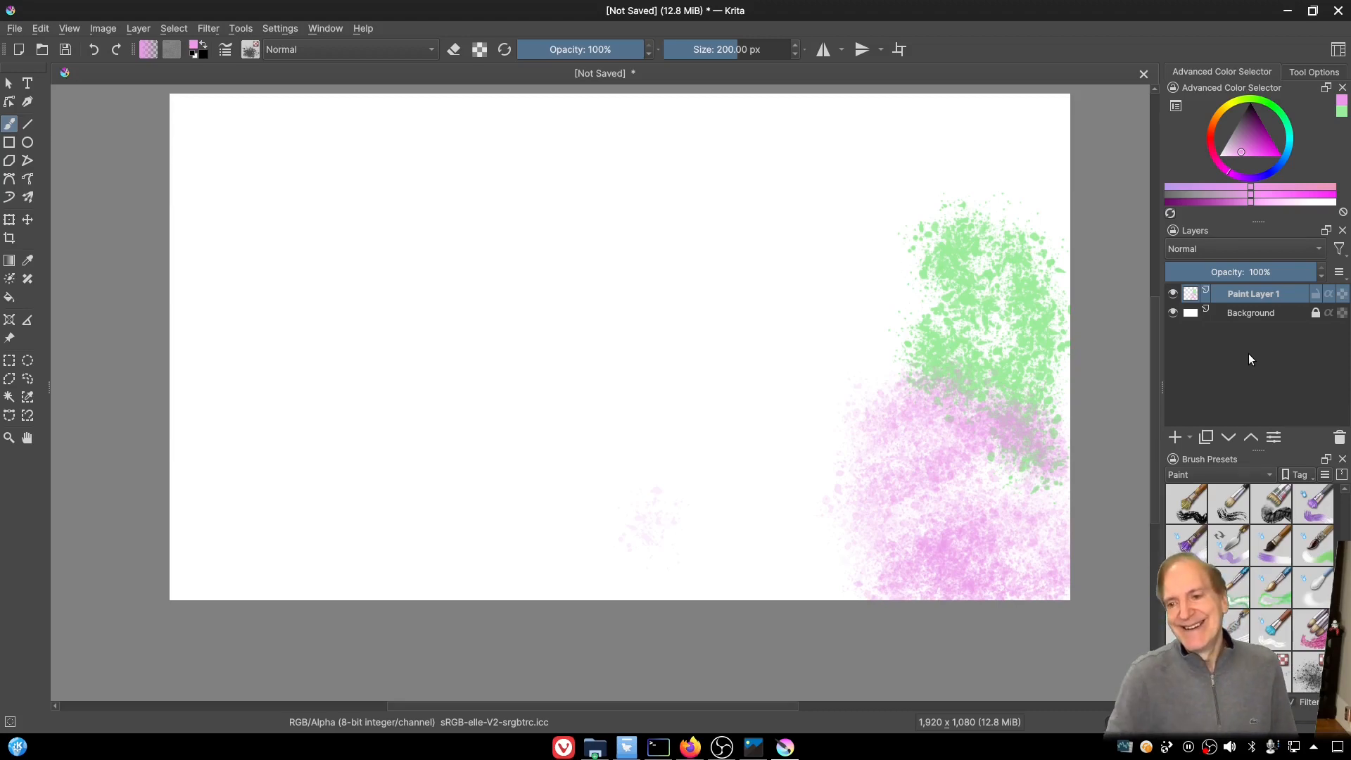
{"action": "left_click", "coordinate": [1192, 436]}
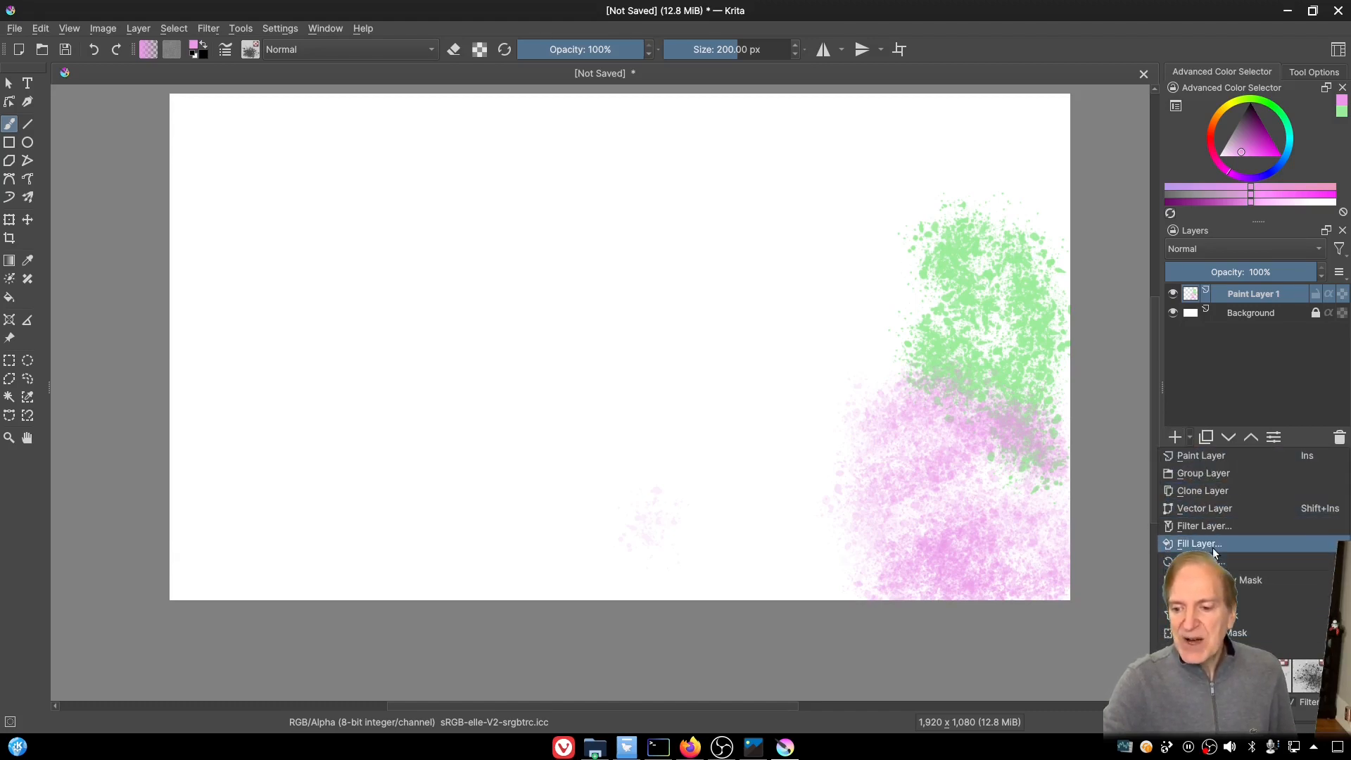
{"action": "left_click", "coordinate": [1215, 507]}
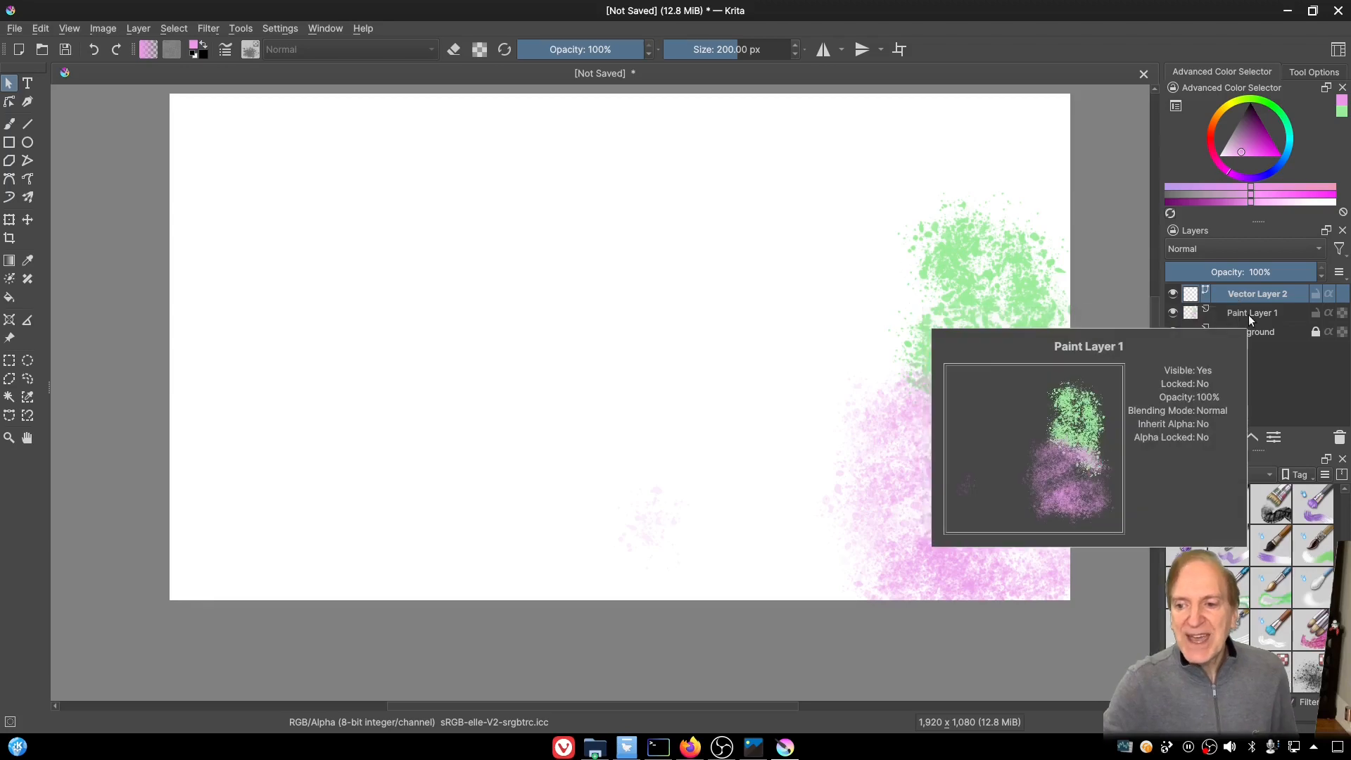
Step: Draw a pink splatter circle with the Ellipse tool in the canvas's upper left area on Paint Layer 1
{"action": "mouse_move", "coordinate": [1248, 315]}
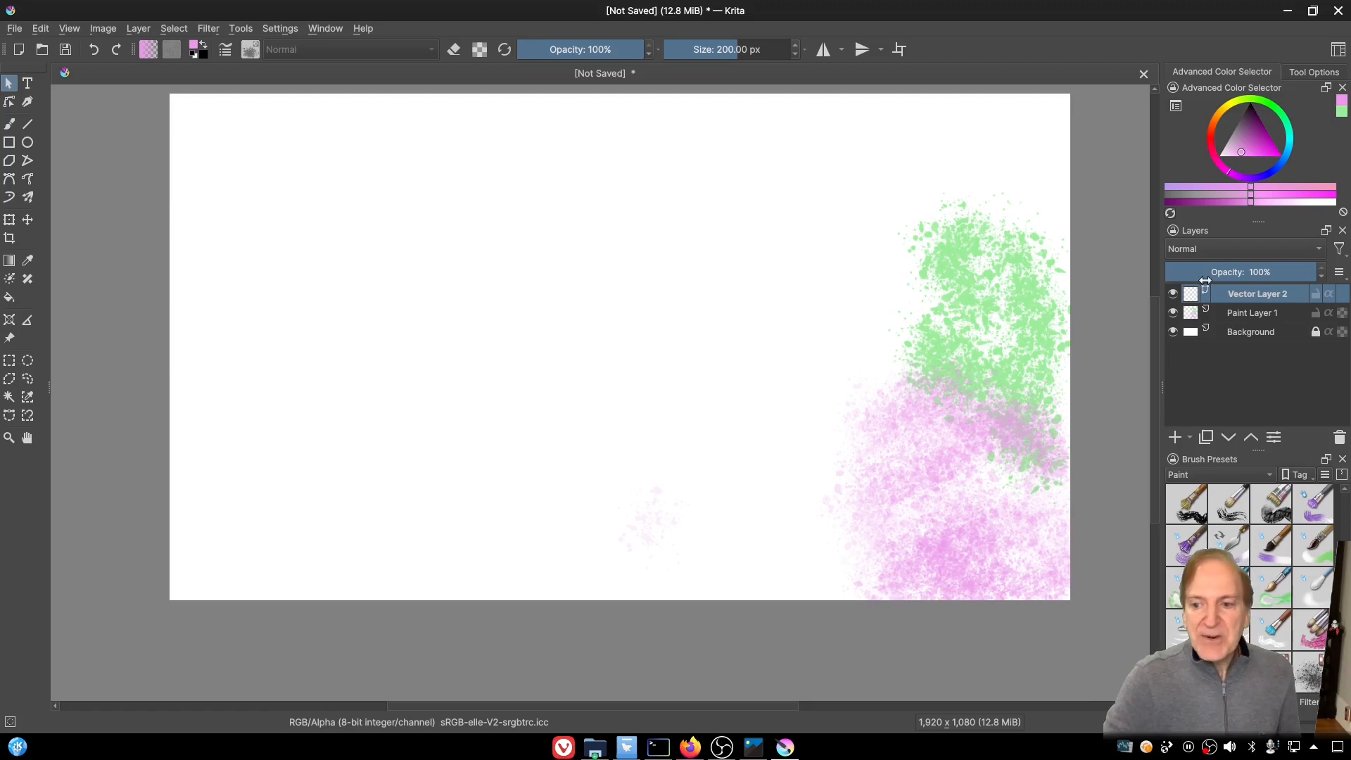
{"action": "left_click", "coordinate": [1234, 314]}
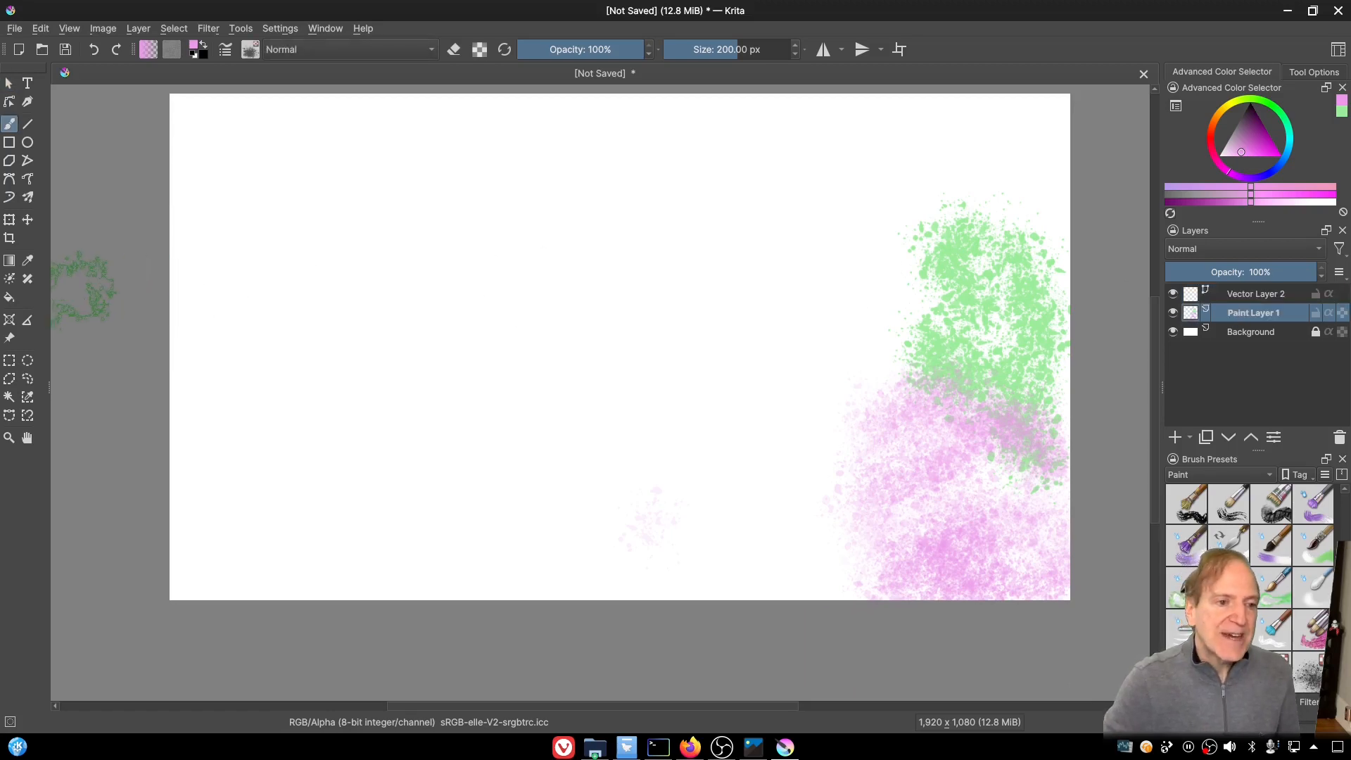
{"action": "left_click", "coordinate": [29, 144]}
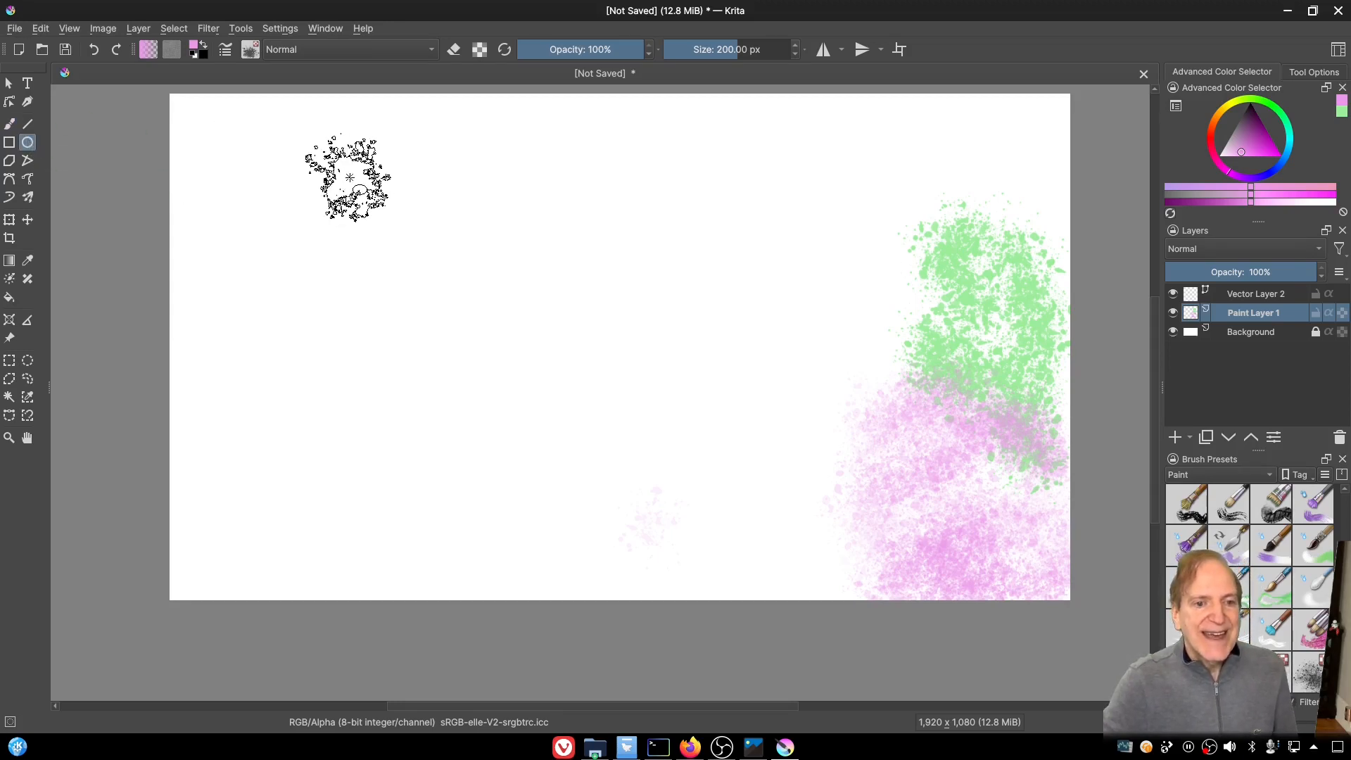
{"action": "mouse_move", "coordinate": [350, 178]}
{"action": "left_mouse_down"}
{"action": "mouse_move", "coordinate": [422, 188]}
{"action": "mouse_move", "coordinate": [504, 273]}
{"action": "mouse_move", "coordinate": [537, 356]}
{"action": "left_mouse_up"}
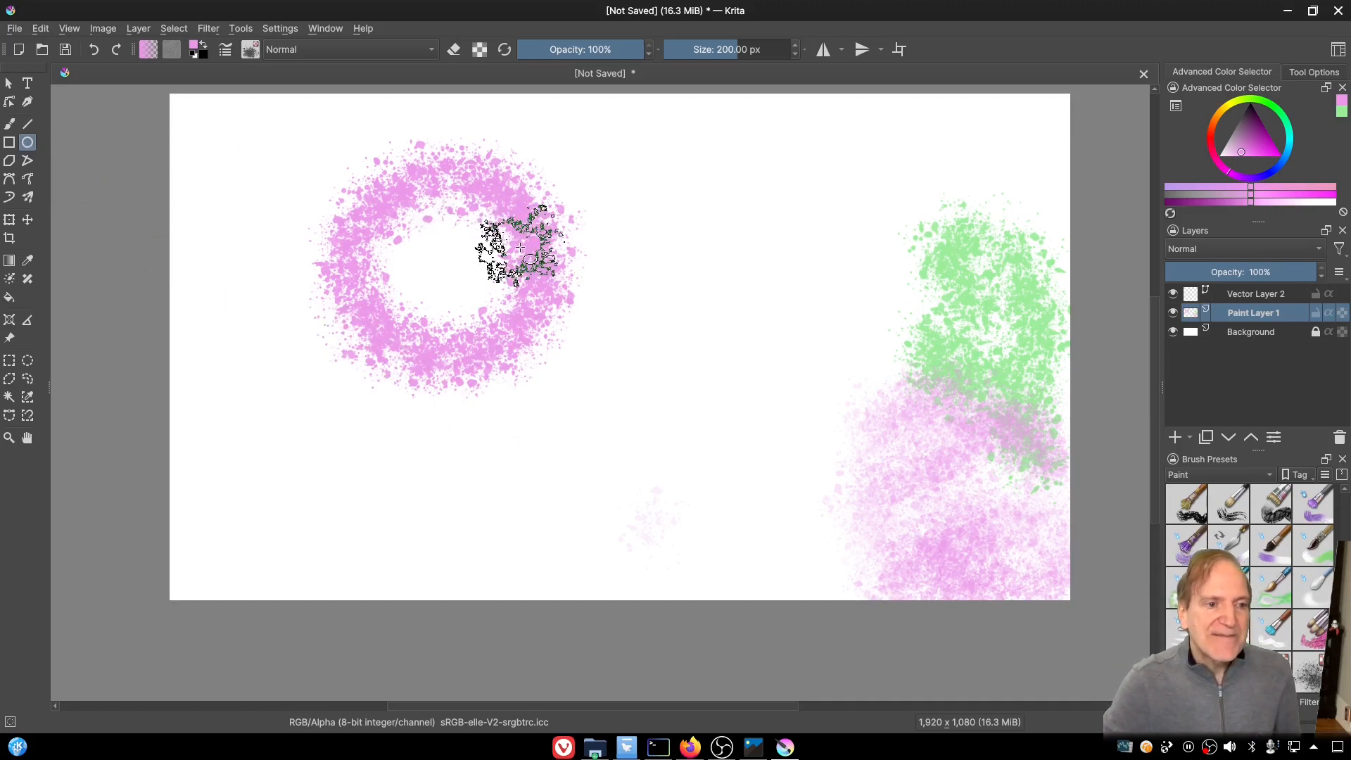
Step: Draw a pink circle on Vector Layer 2 and move it to the right of the splattered circle
{"action": "left_click", "coordinate": [1238, 293]}
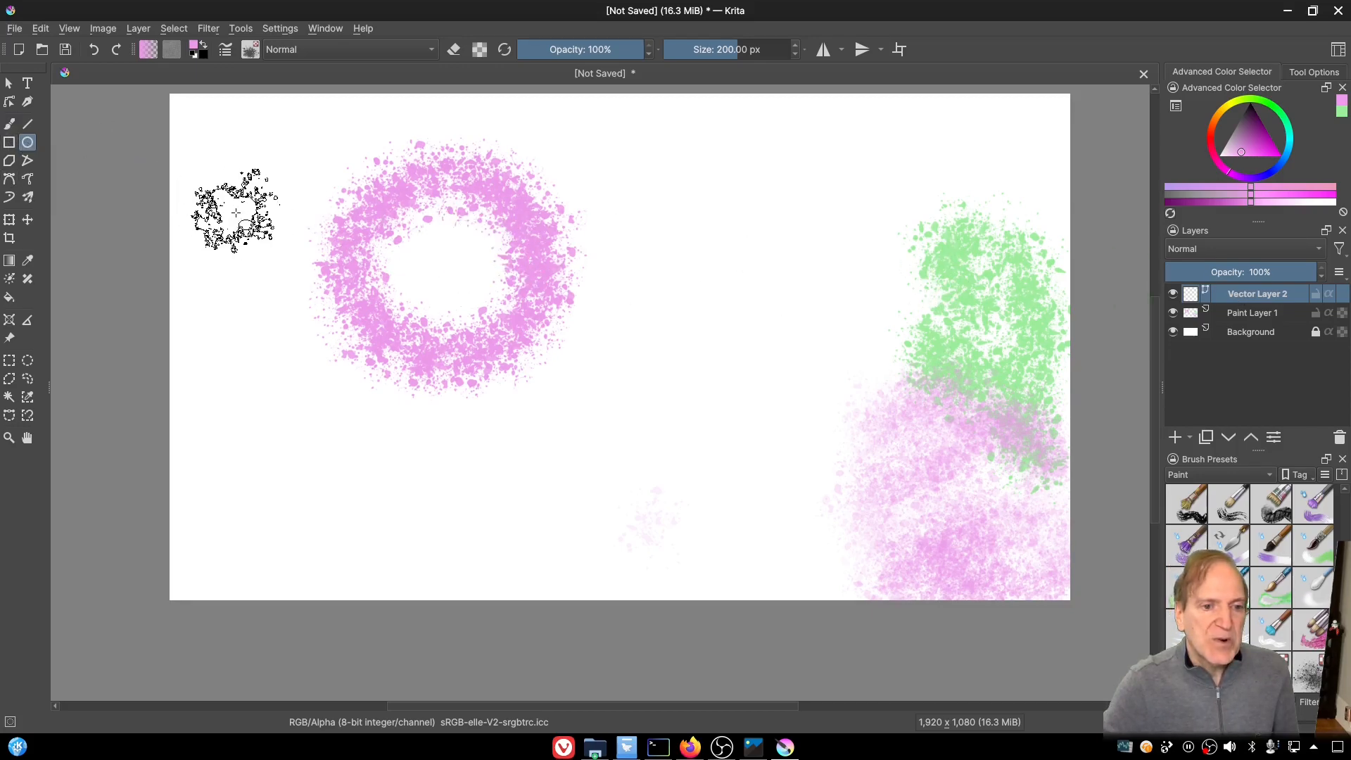
{"action": "left_click_drag", "start_coordinate": [236, 213], "coordinate": [392, 383]}
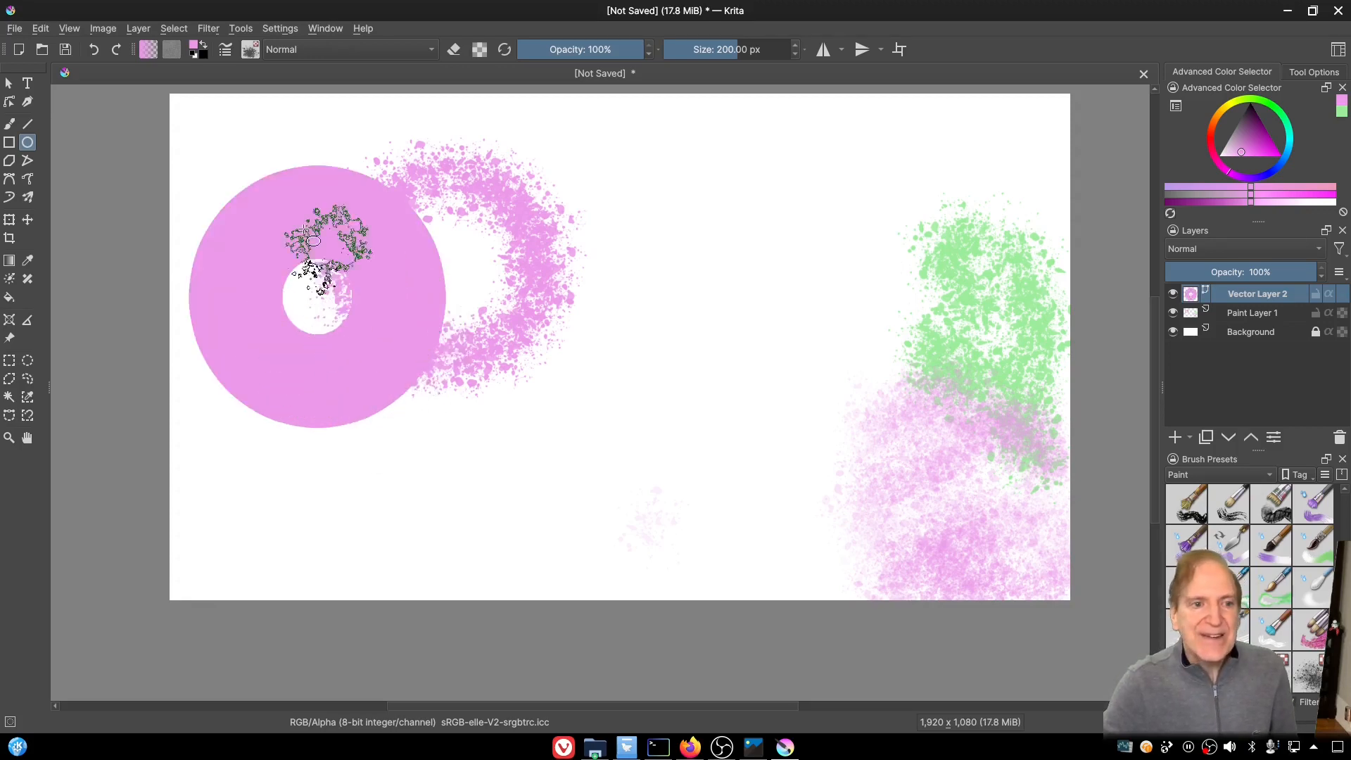
{"action": "left_click", "coordinate": [9, 83]}
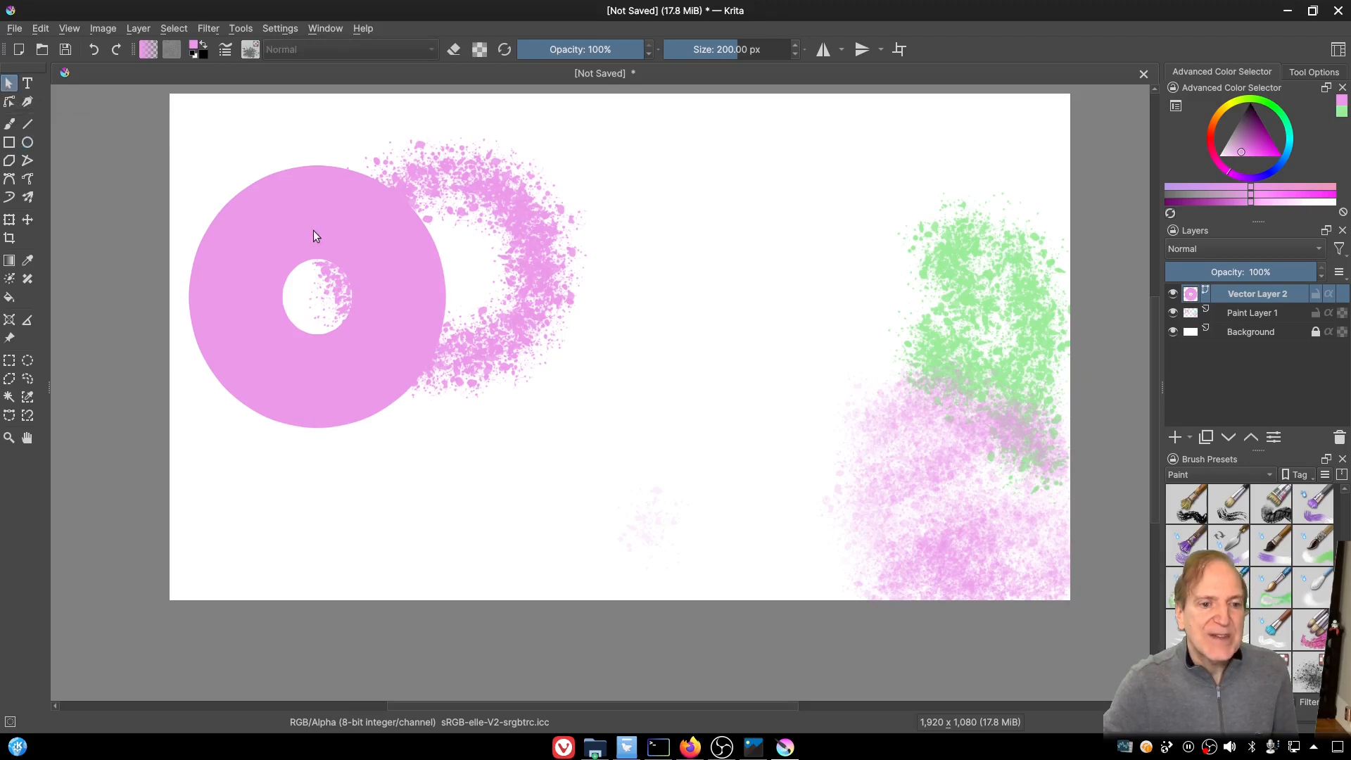
{"action": "left_click_drag", "start_coordinate": [325, 232], "coordinate": [738, 238]}
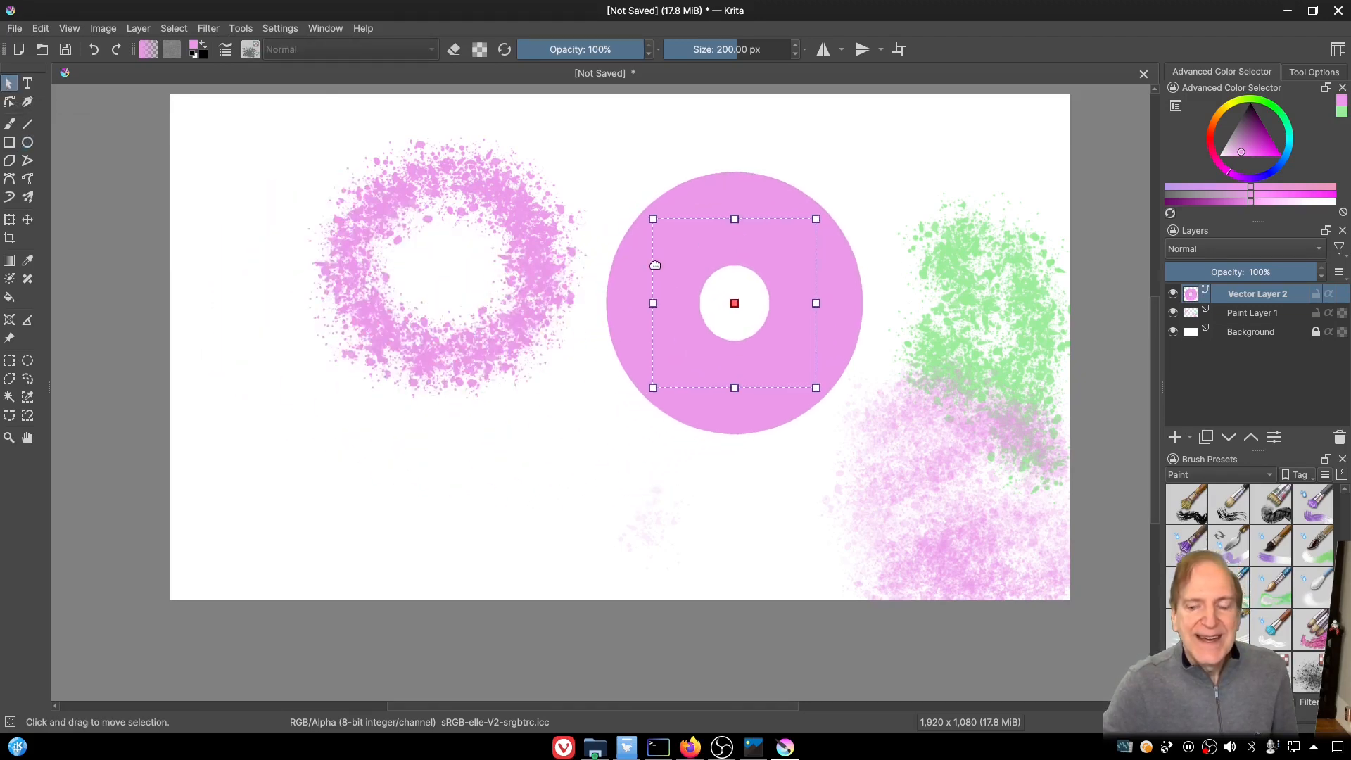
Step: Try to select the splattered circle as a shape, and switch to Paint Layer 1 with the Freehand Brush tool
{"action": "left_click", "coordinate": [519, 216]}
{"action": "left_click", "coordinate": [1245, 313]}
{"action": "key", "text": "b"}
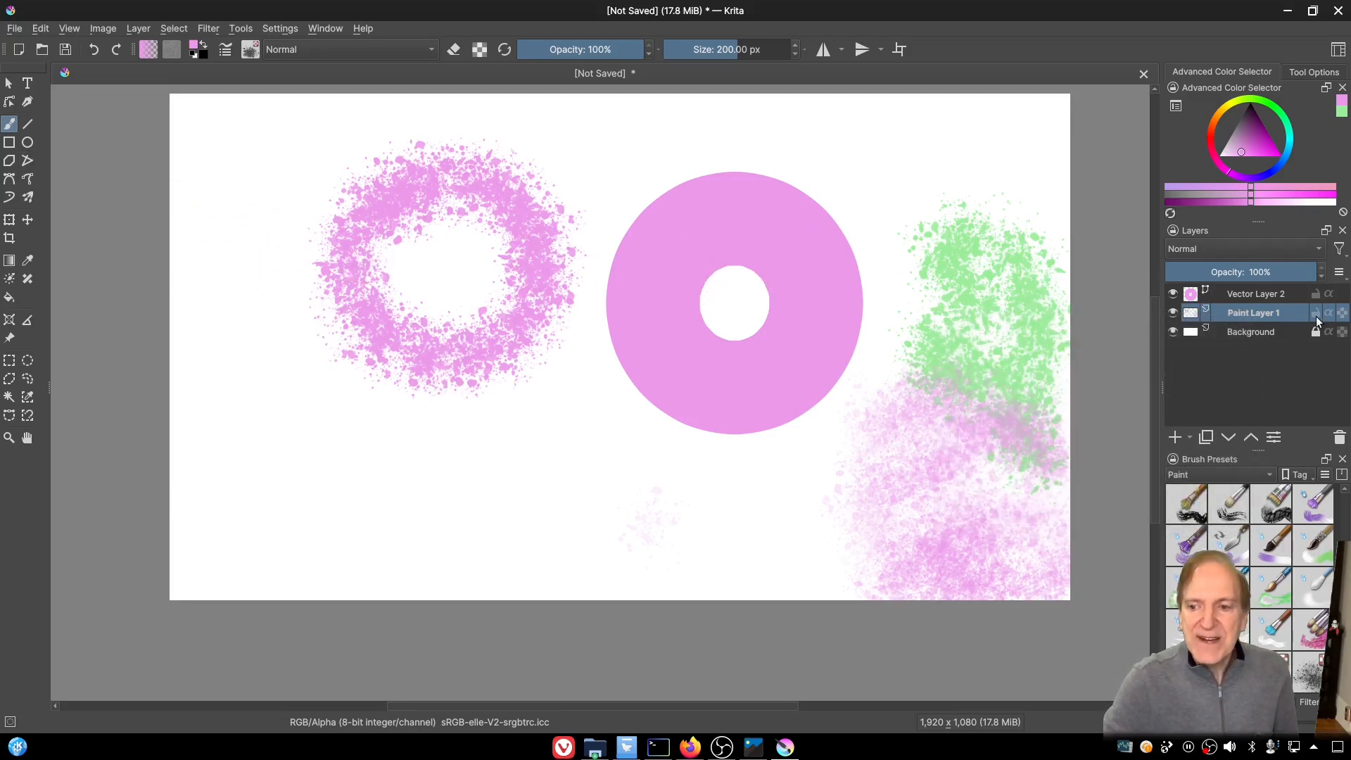
Step: Move the circle on Vector Layer 2 slightly down and enlarge it to about 491 × 482 px
{"action": "left_click", "coordinate": [1256, 294]}
{"action": "left_click", "coordinate": [774, 238]}
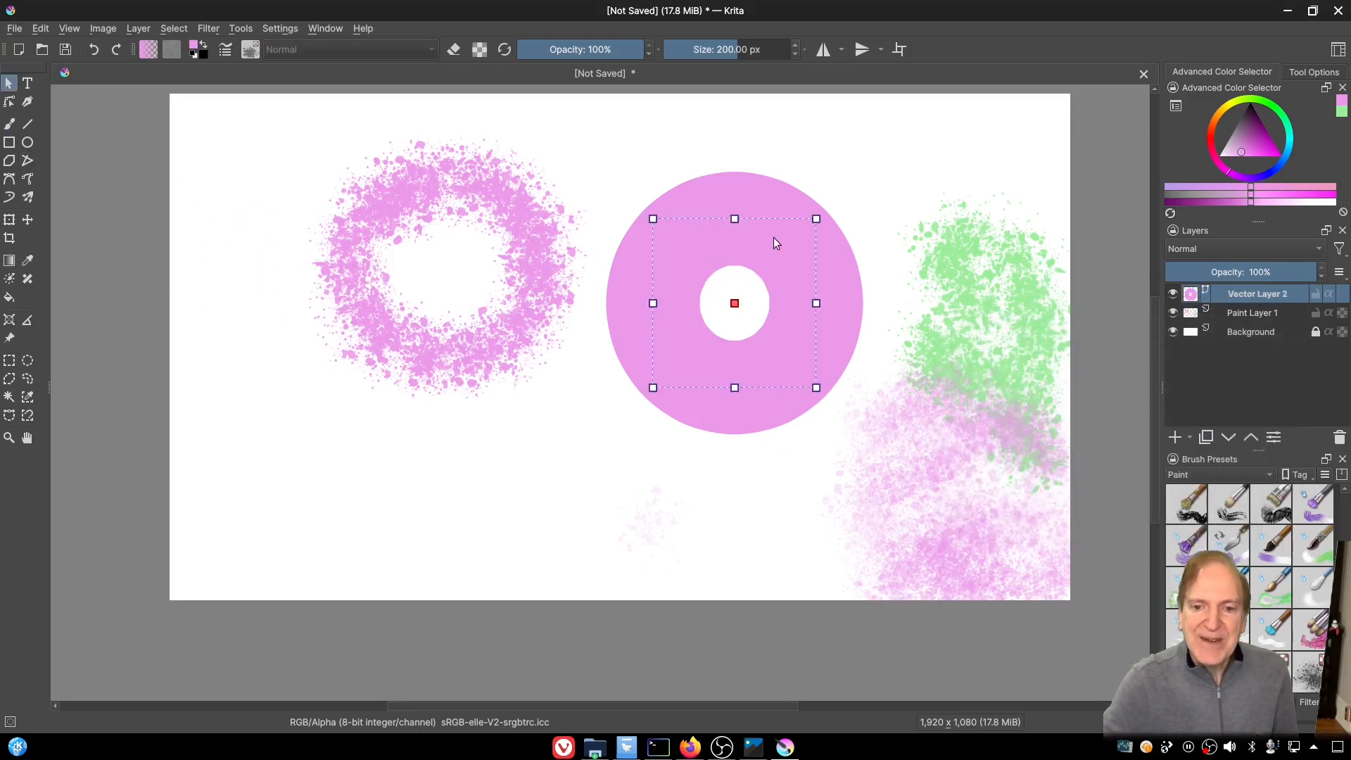
{"action": "mouse_move", "coordinate": [792, 247]}
{"action": "left_mouse_down"}
{"action": "mouse_move", "coordinate": [849, 269]}
{"action": "mouse_move", "coordinate": [796, 272]}
{"action": "left_mouse_up"}
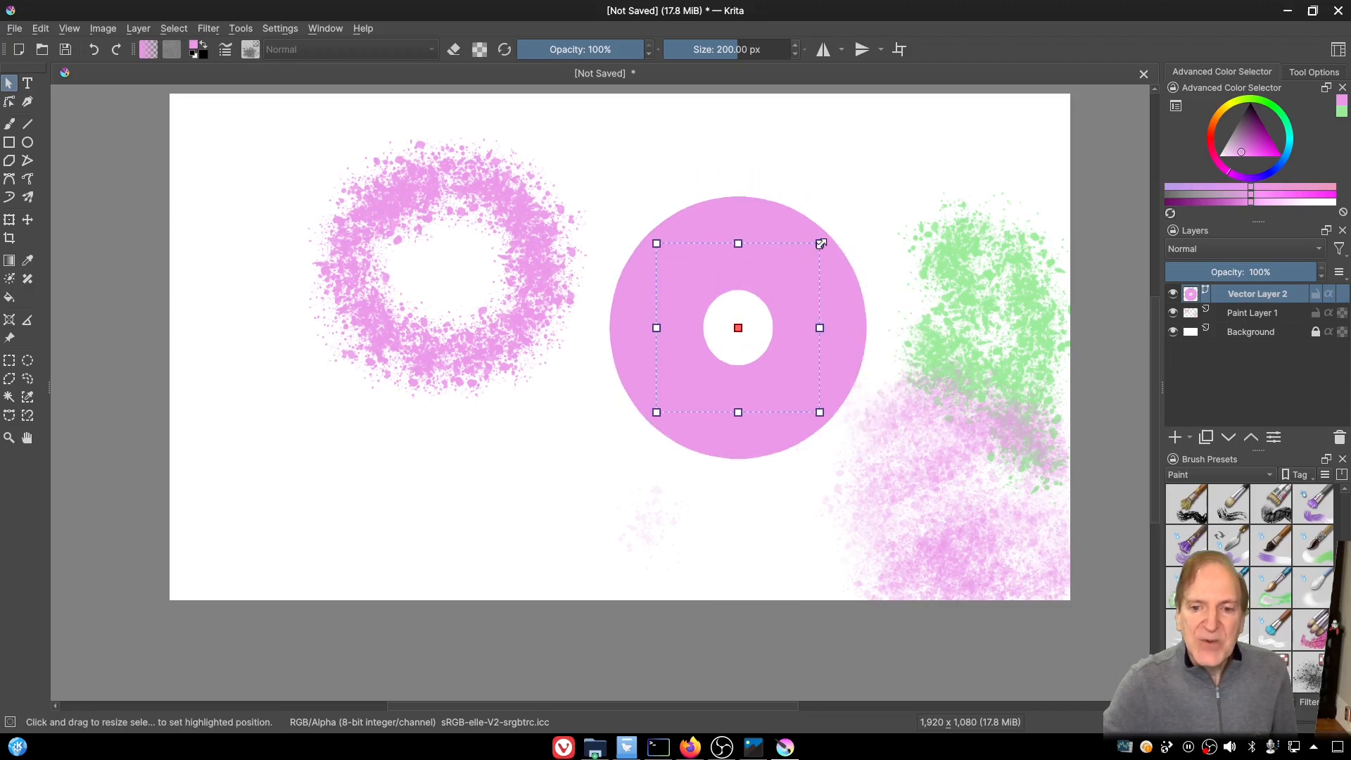
{"action": "left_click_drag", "start_coordinate": [847, 228], "coordinate": [887, 186]}
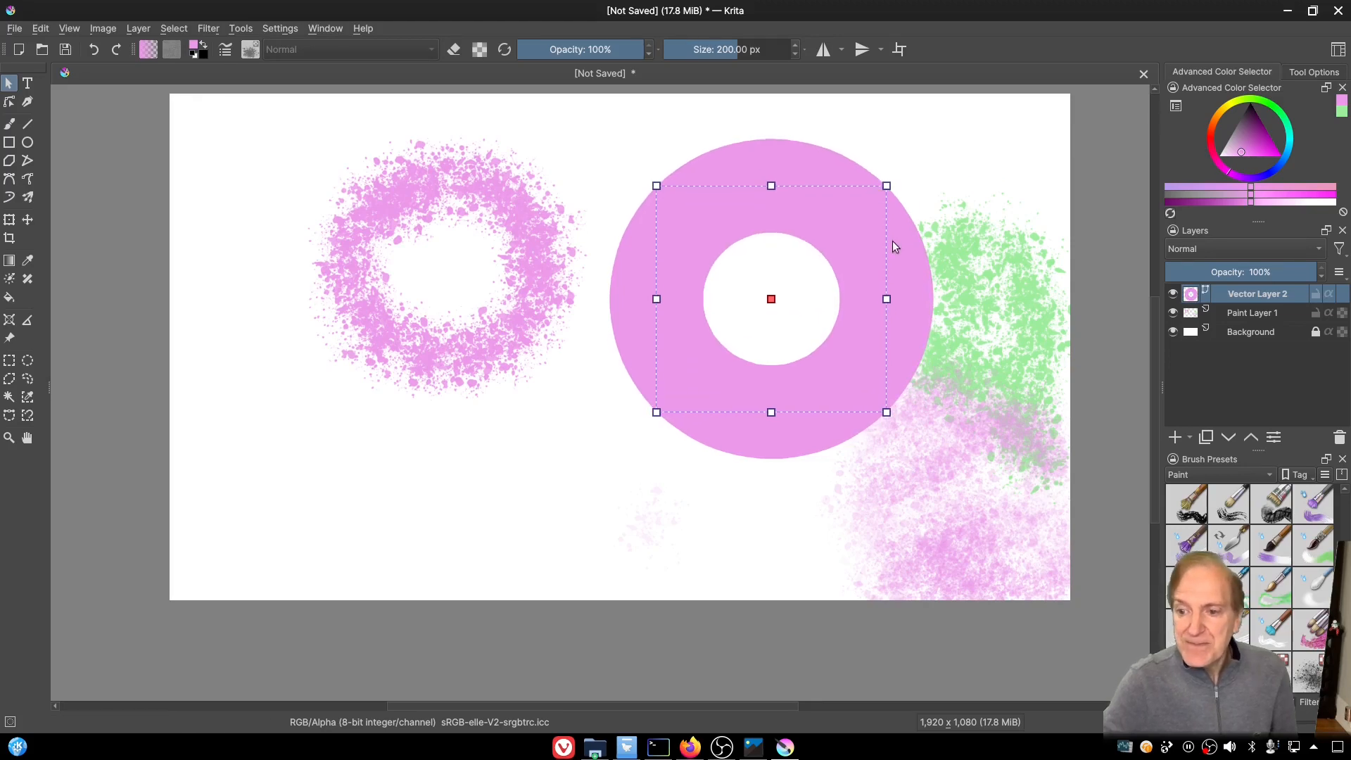
Step: Review the vector circle's geometry, stroke and fill options, and set its stroke thickness to 5 px
{"action": "left_click", "coordinate": [1309, 75]}
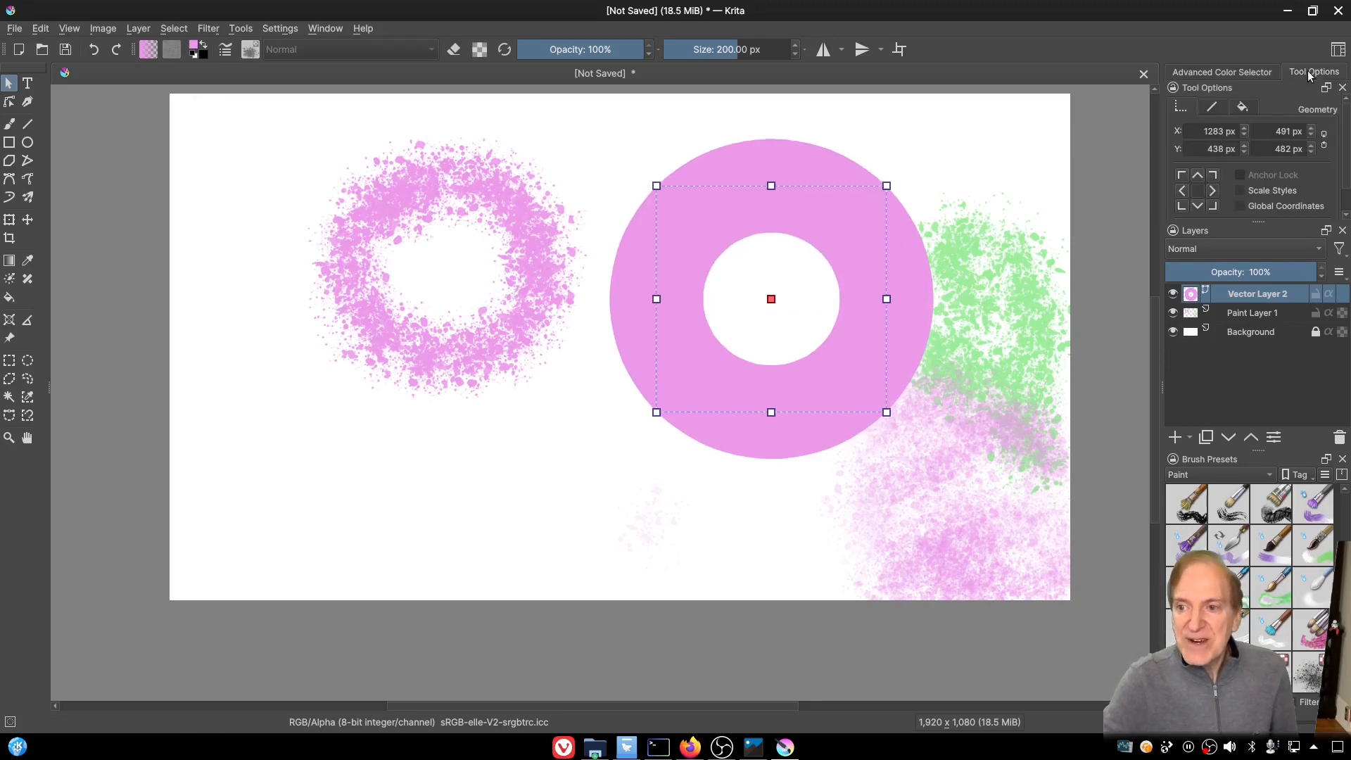
{"action": "left_click", "coordinate": [1211, 107]}
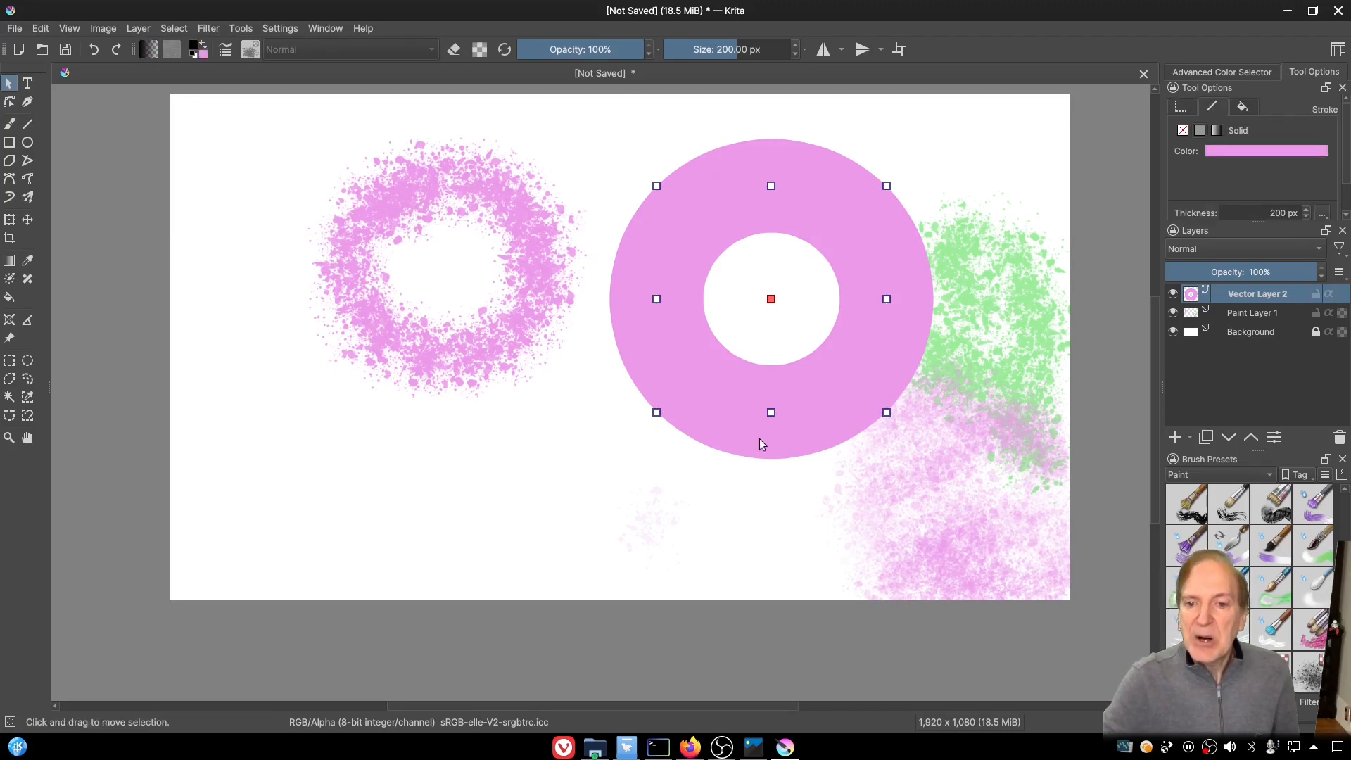
{"action": "left_click", "coordinate": [1243, 107]}
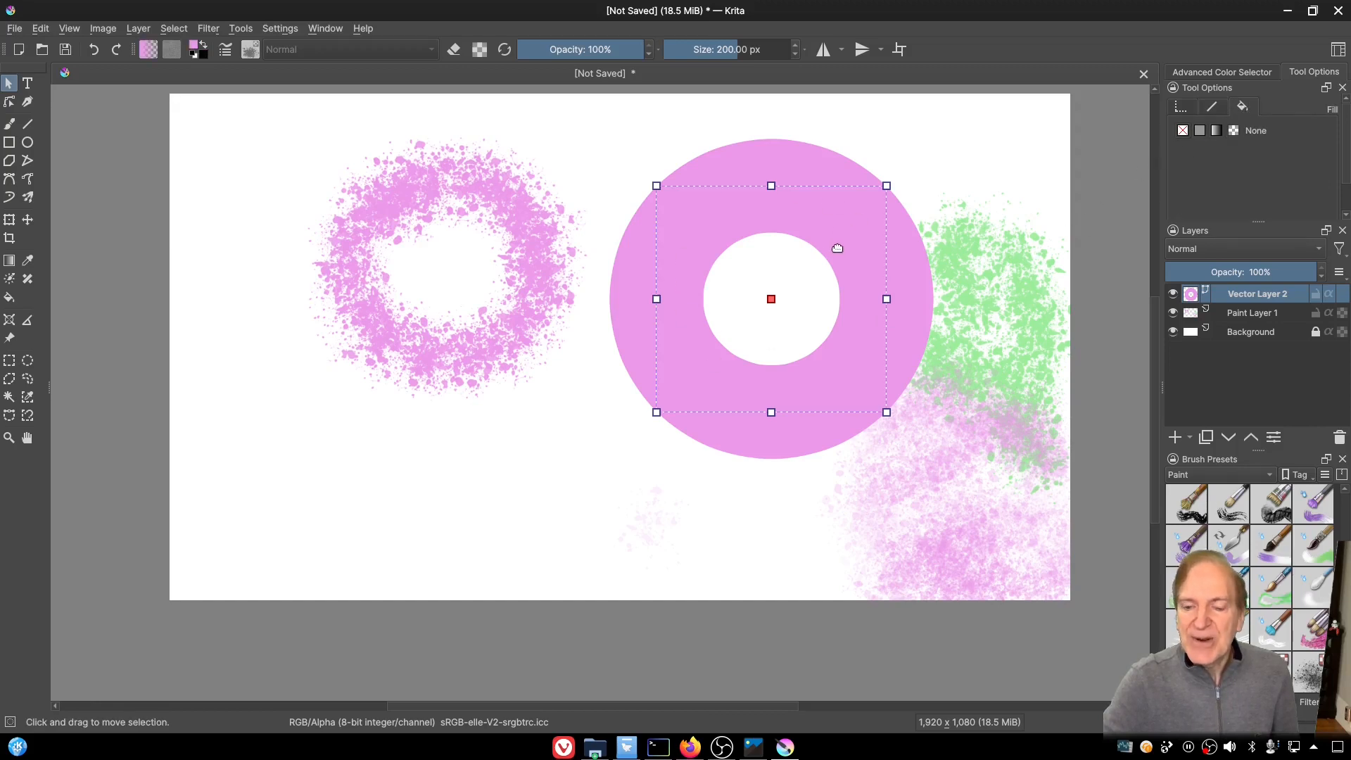
{"action": "left_click", "coordinate": [1213, 108]}
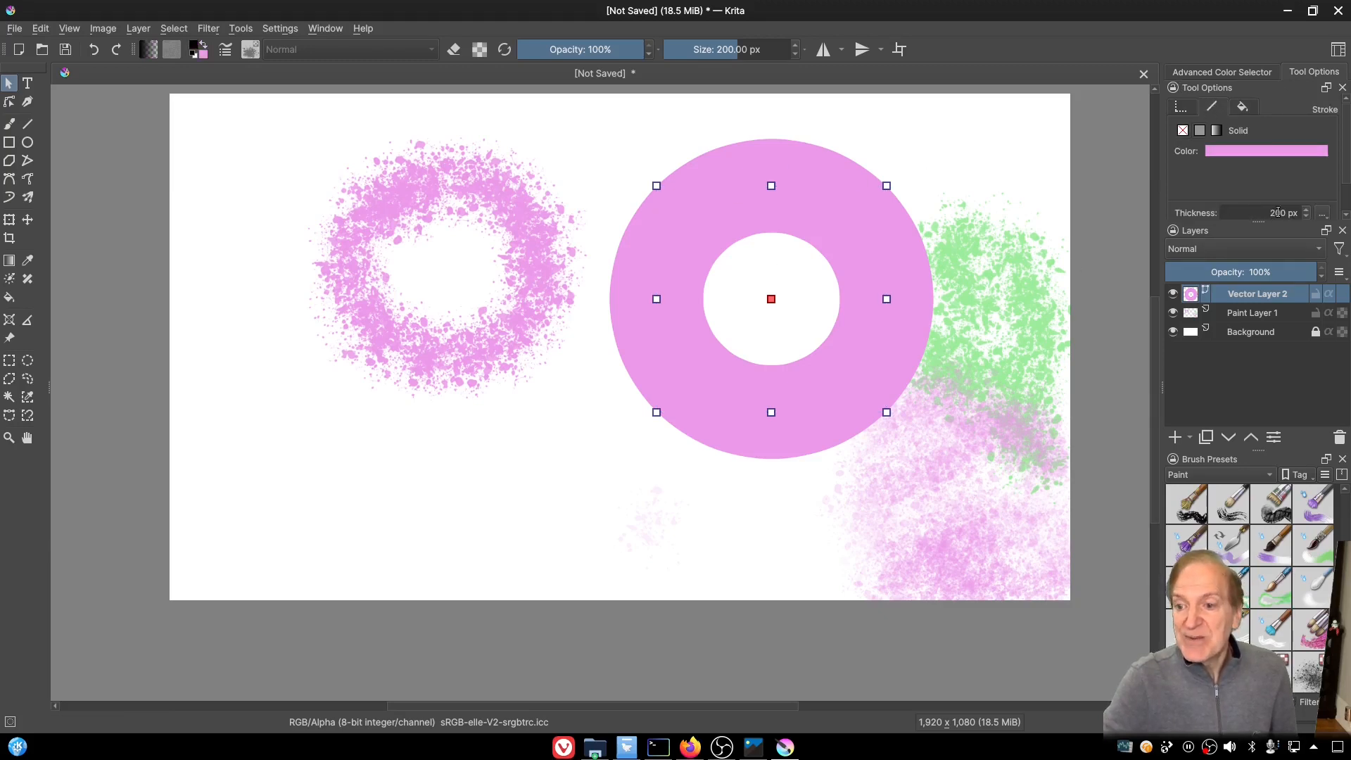
{"action": "left_click_drag", "start_coordinate": [1259, 212], "coordinate": [1299, 207]}
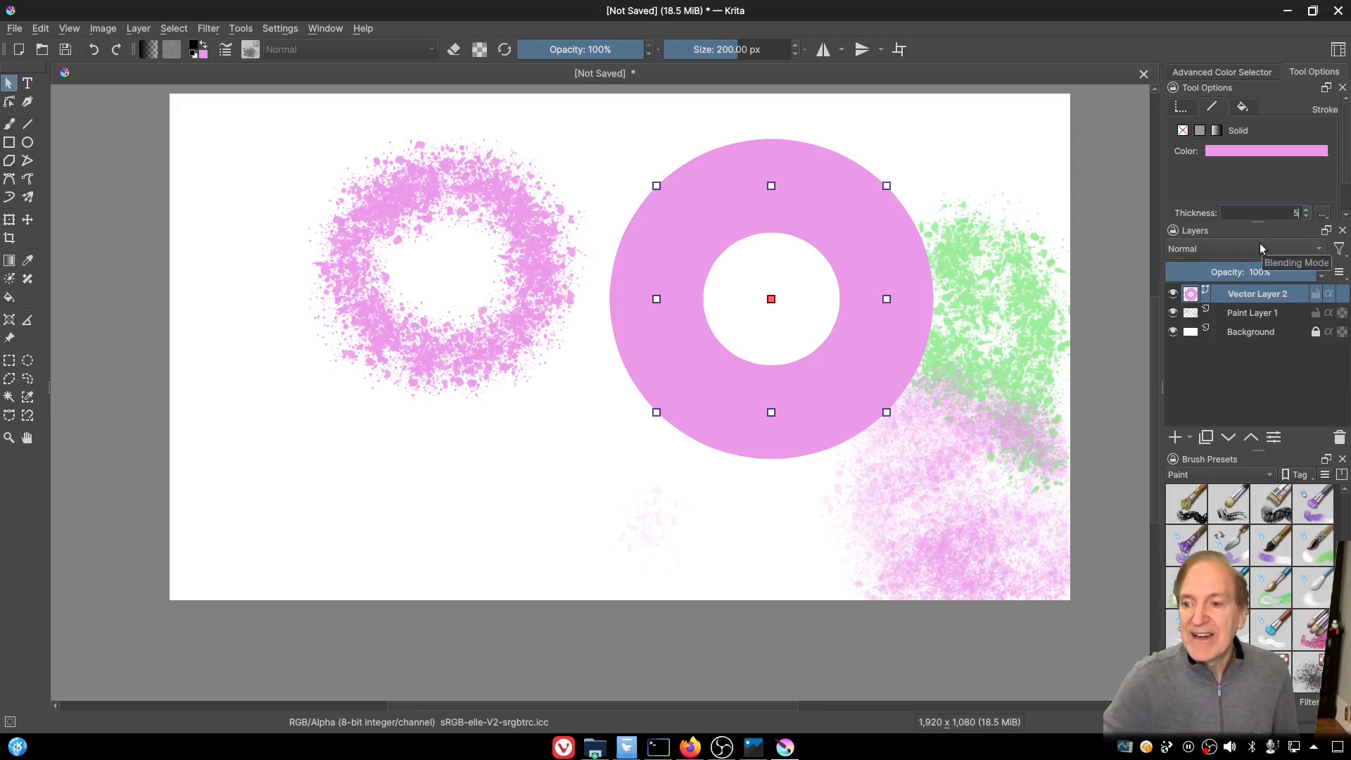
{"action": "key", "text": "Return"}
Step: Reposition the vector circle between the splattered circle and the green splatter
{"action": "left_click_drag", "start_coordinate": [874, 311], "coordinate": [711, 446]}
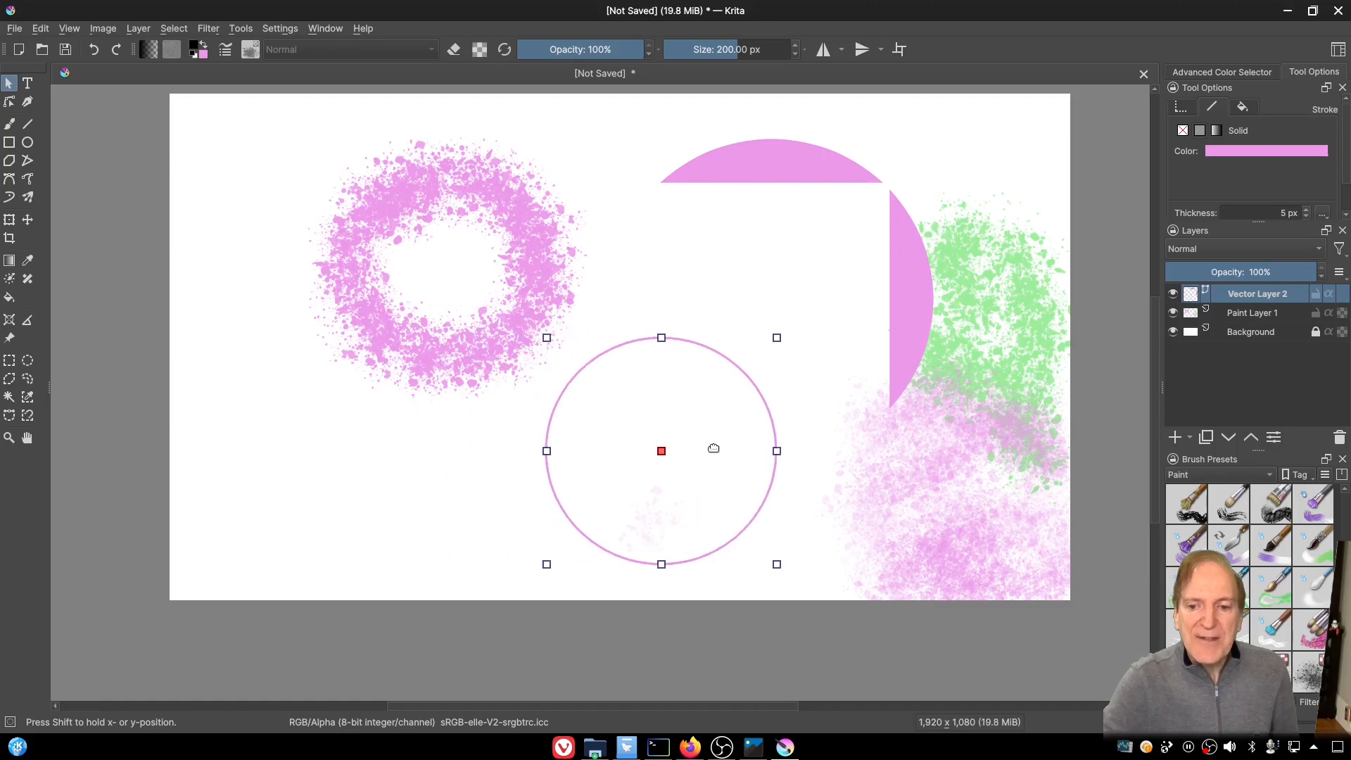
{"action": "left_click", "coordinate": [804, 174]}
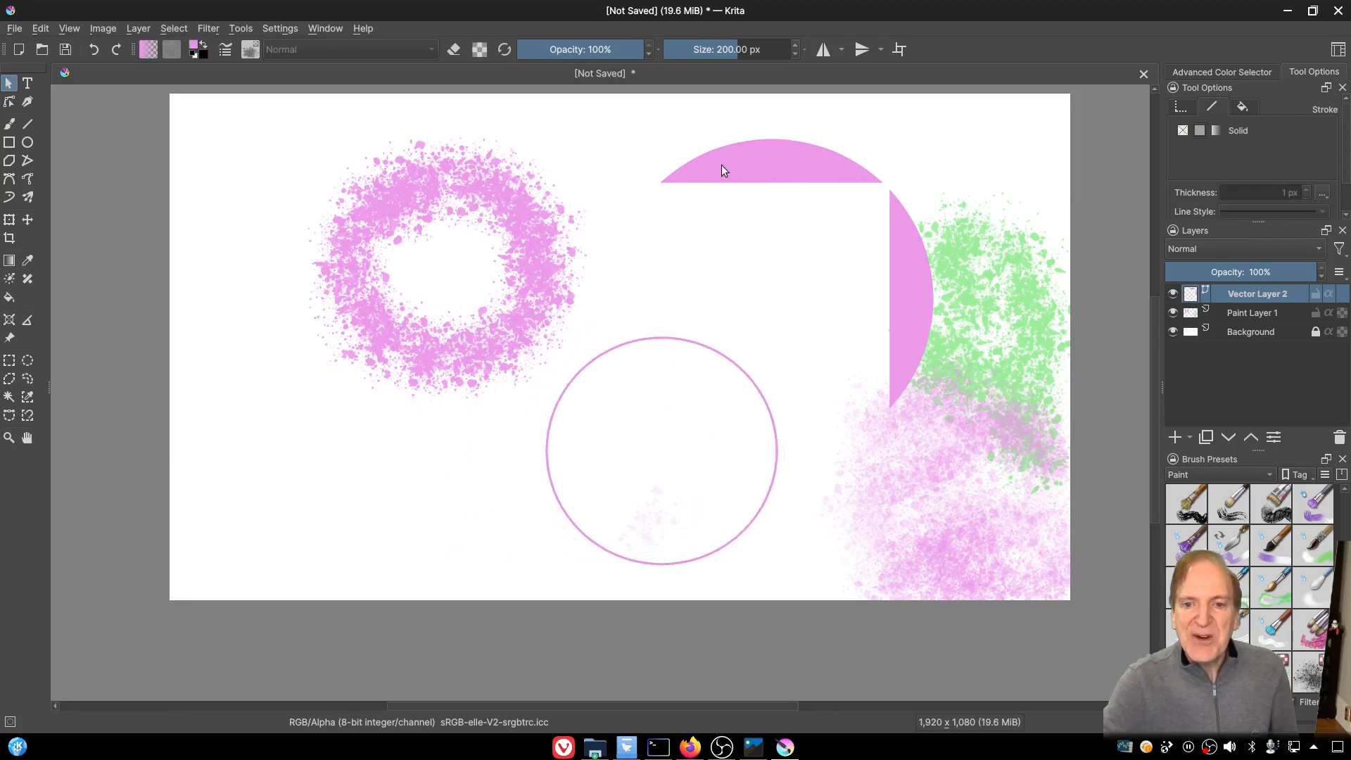
{"action": "mouse_move", "coordinate": [707, 371]}
{"action": "left_mouse_down"}
{"action": "mouse_move", "coordinate": [741, 293]}
{"action": "mouse_move", "coordinate": [820, 208]}
{"action": "mouse_move", "coordinate": [868, 181]}
{"action": "mouse_move", "coordinate": [782, 252]}
{"action": "mouse_move", "coordinate": [1016, 296]}
{"action": "mouse_move", "coordinate": [836, 431]}
{"action": "mouse_move", "coordinate": [632, 378]}
{"action": "mouse_move", "coordinate": [686, 292]}
{"action": "mouse_move", "coordinate": [614, 260]}
{"action": "mouse_move", "coordinate": [689, 251]}
{"action": "mouse_move", "coordinate": [729, 302]}
{"action": "left_mouse_up"}
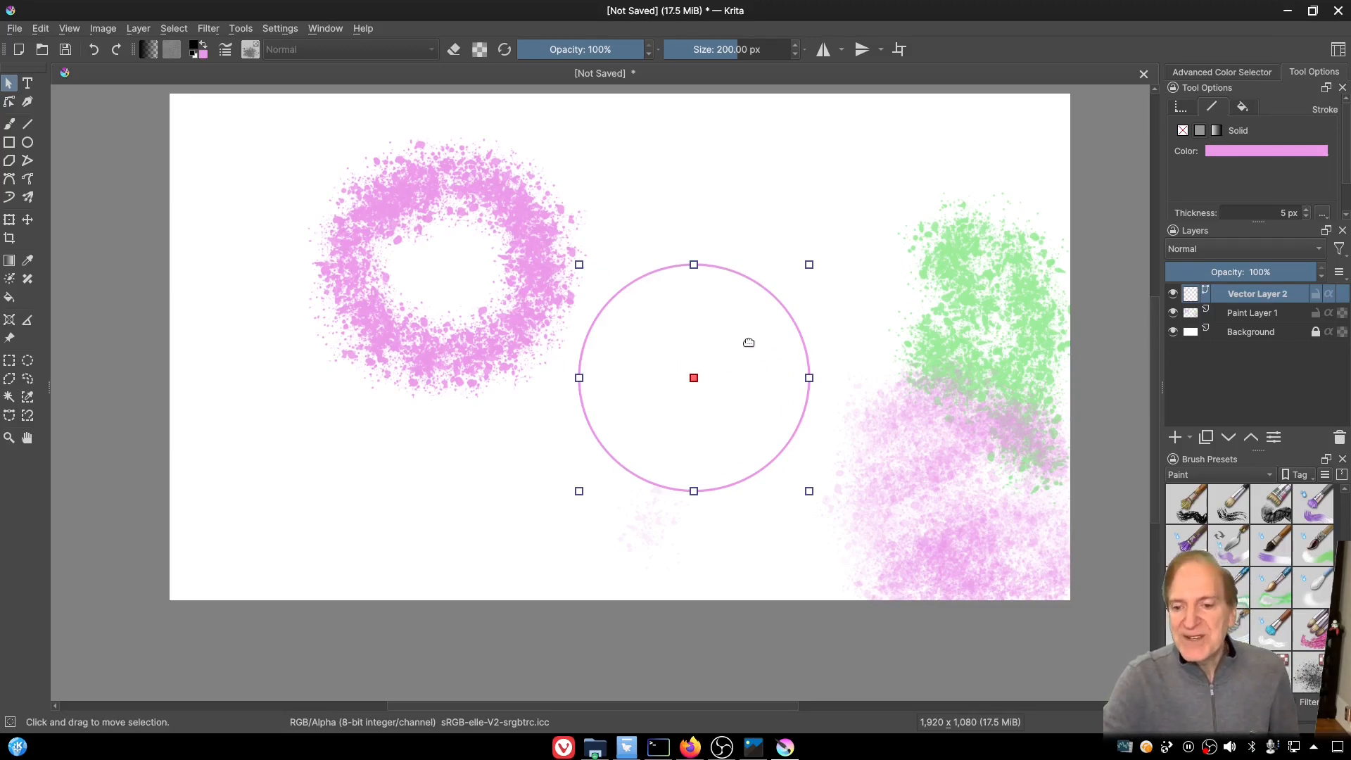
Step: Set the vector circle's stroke color to black and give it a solid light blue fill
{"action": "left_click", "coordinate": [1221, 152]}
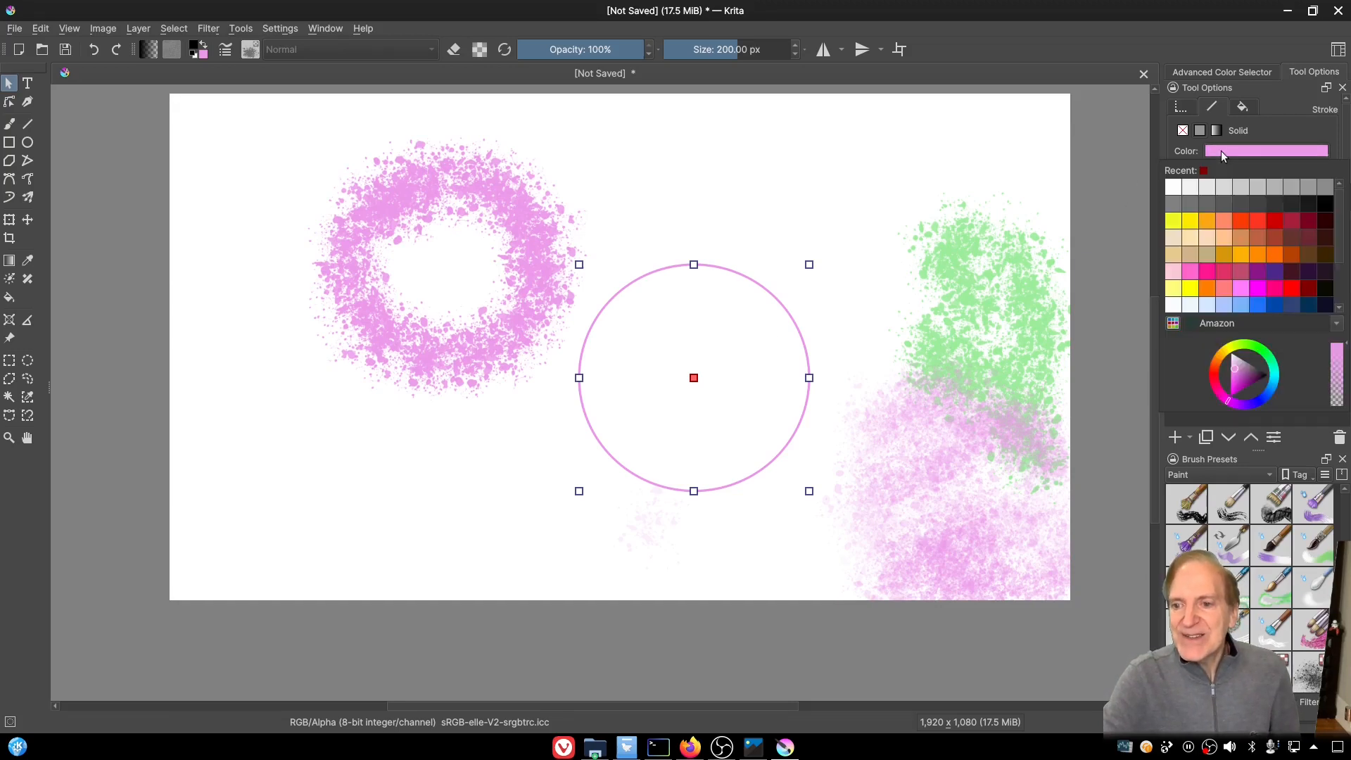
{"action": "left_click", "coordinate": [1324, 205]}
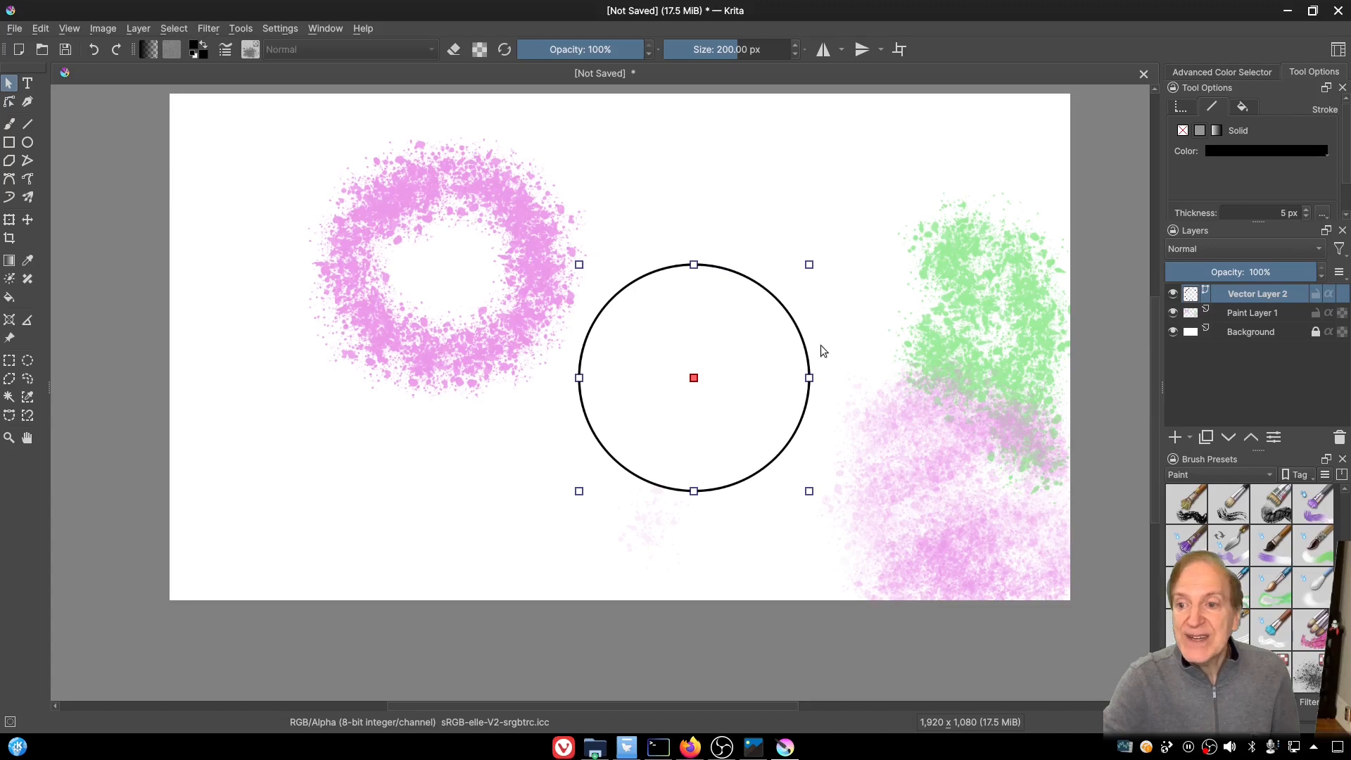
{"action": "left_click", "coordinate": [1241, 106]}
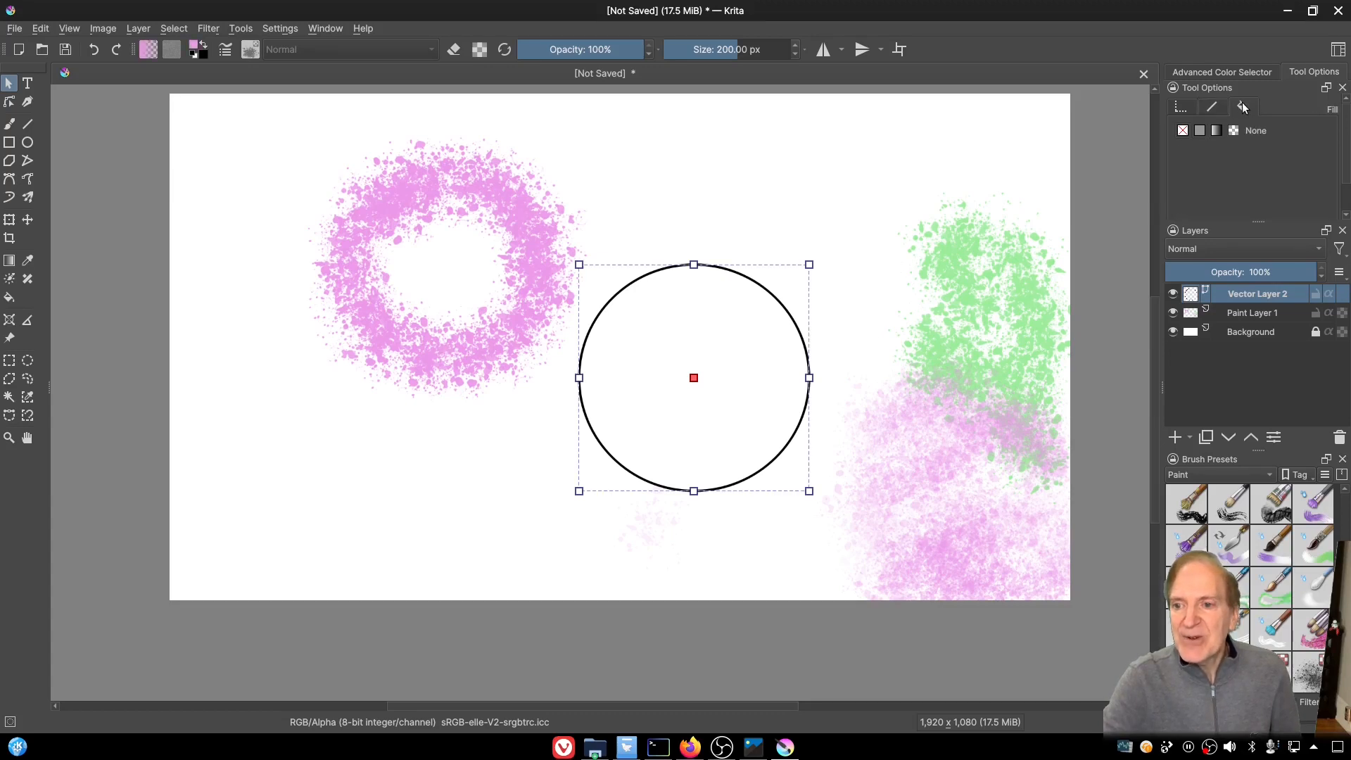
{"action": "left_click", "coordinate": [1200, 131]}
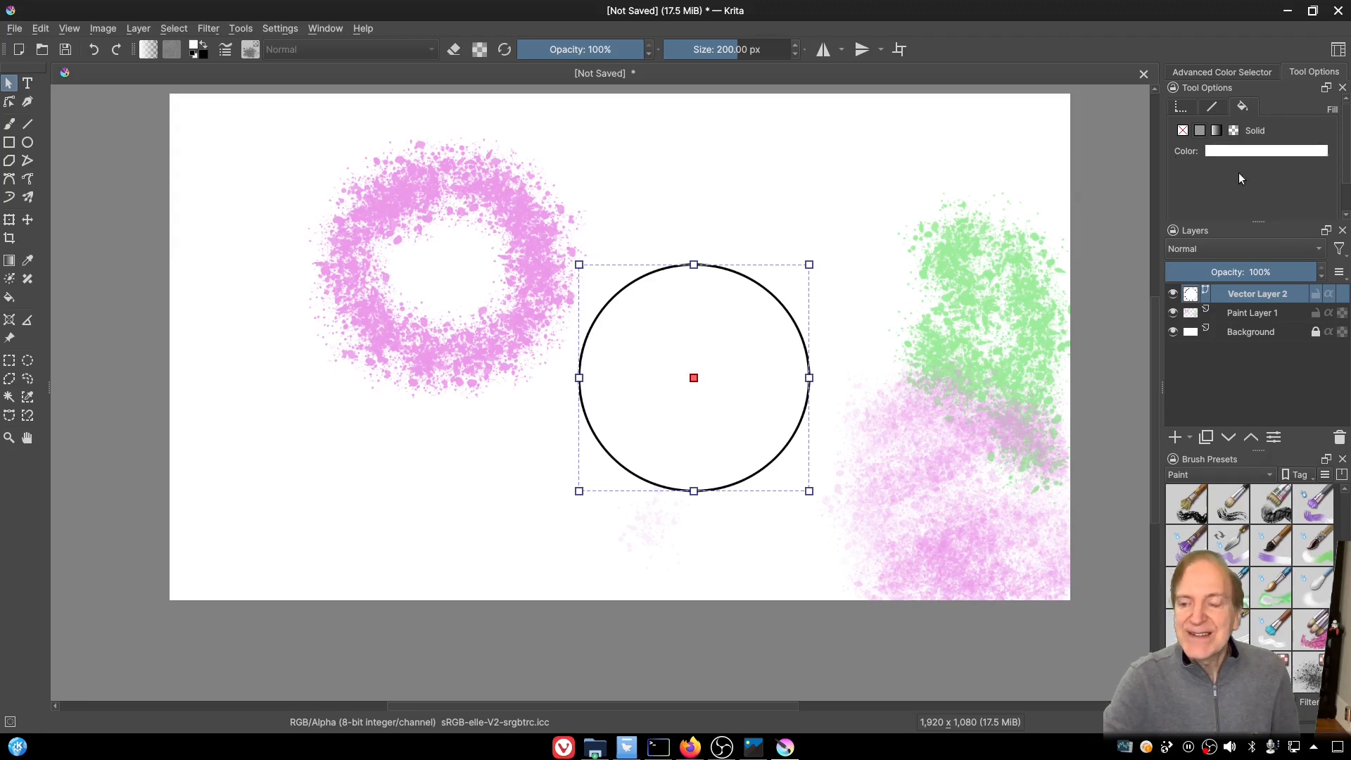
{"action": "left_click", "coordinate": [1266, 152]}
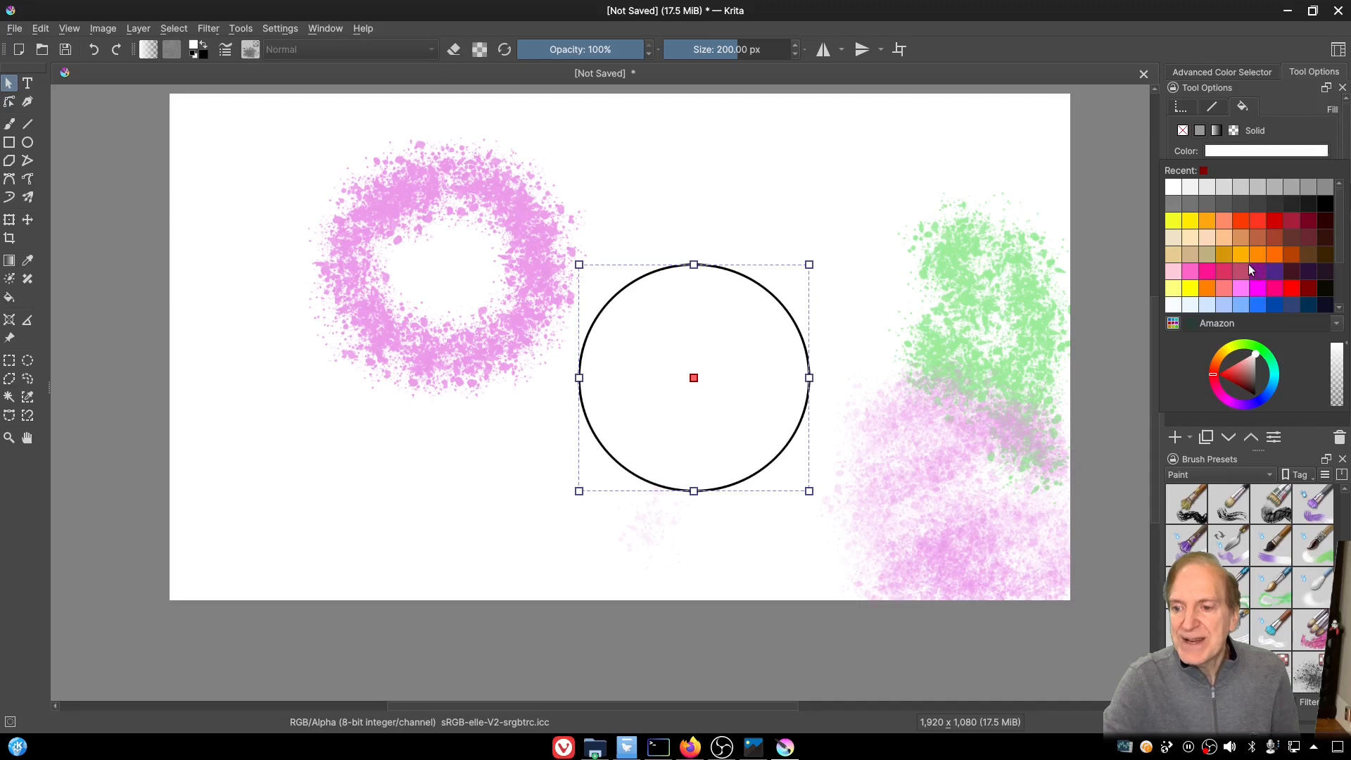
{"action": "left_click", "coordinate": [1236, 305]}
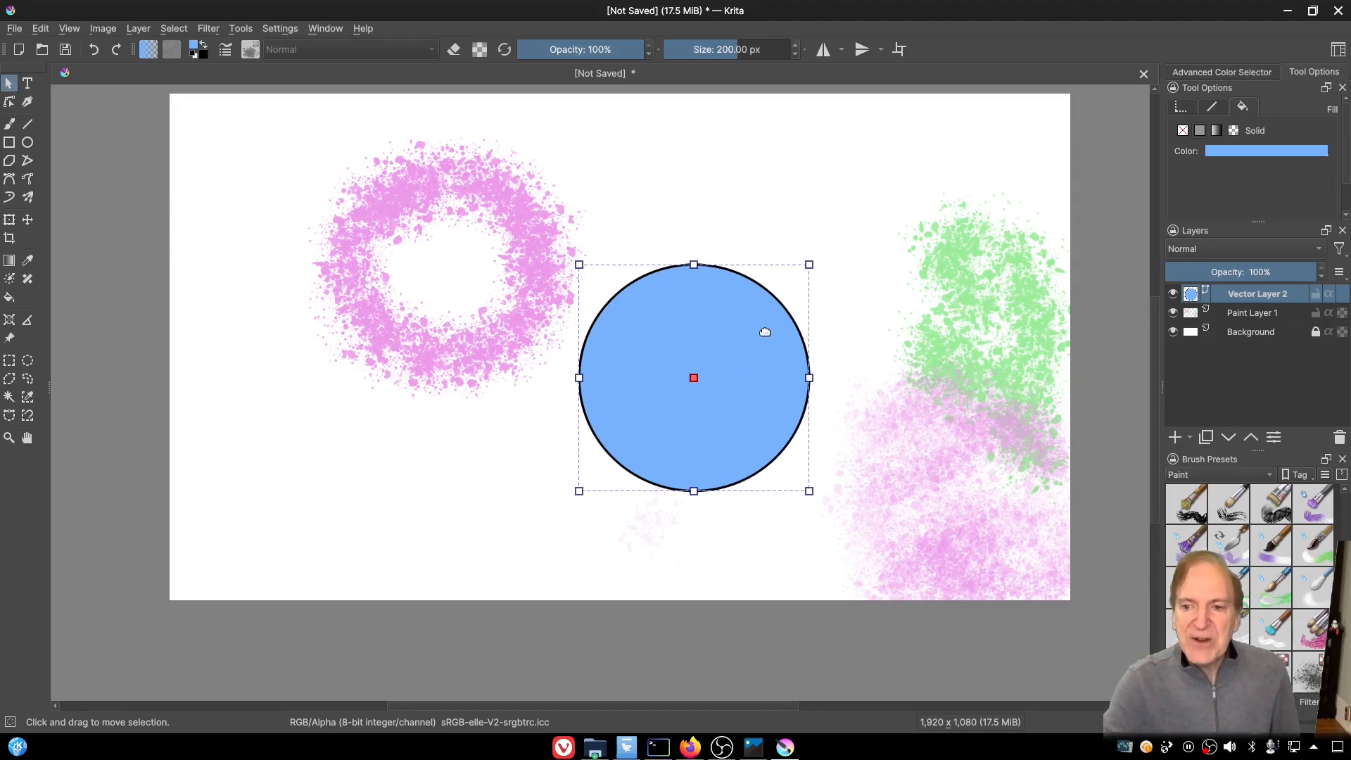
Step: Try the circle's stroke as None, Solid and Gradient, and return it to Solid
{"action": "left_click", "coordinate": [1210, 106]}
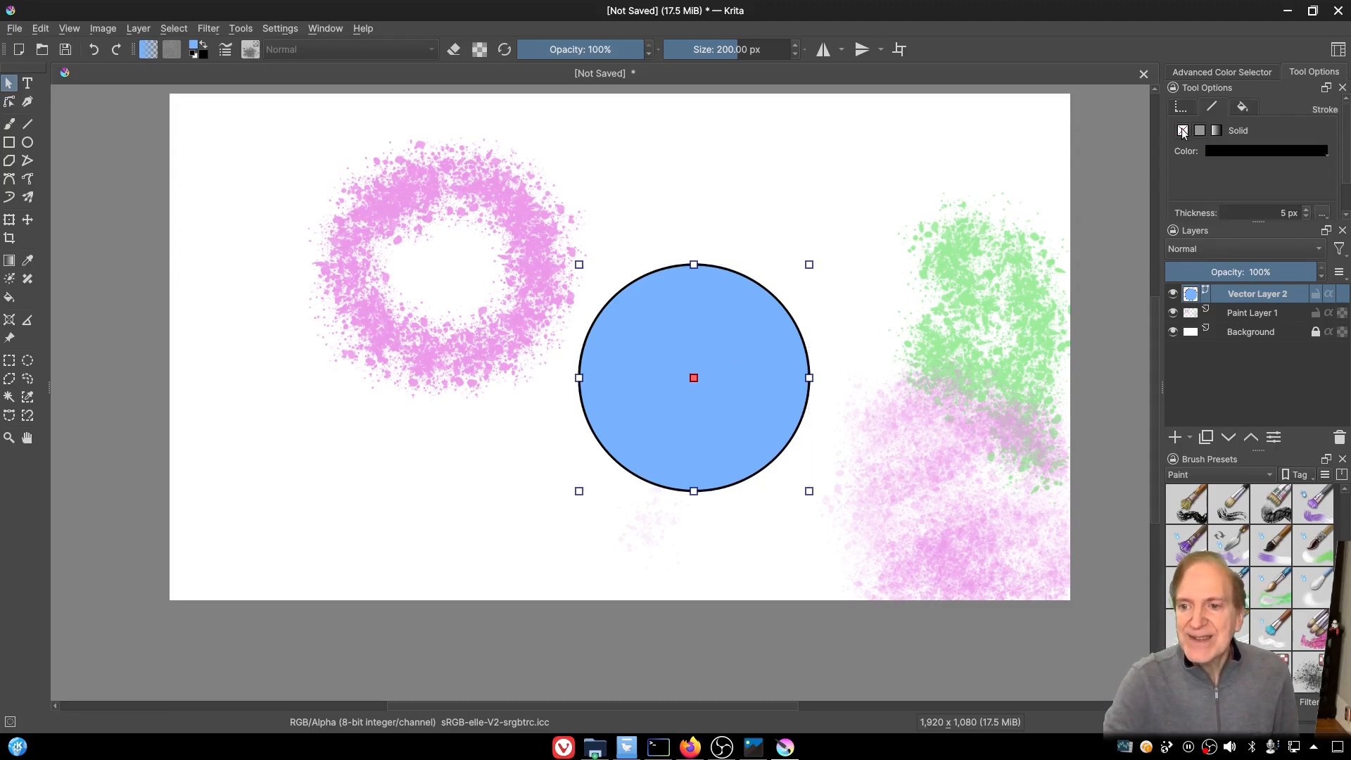
{"action": "left_click", "coordinate": [1182, 131]}
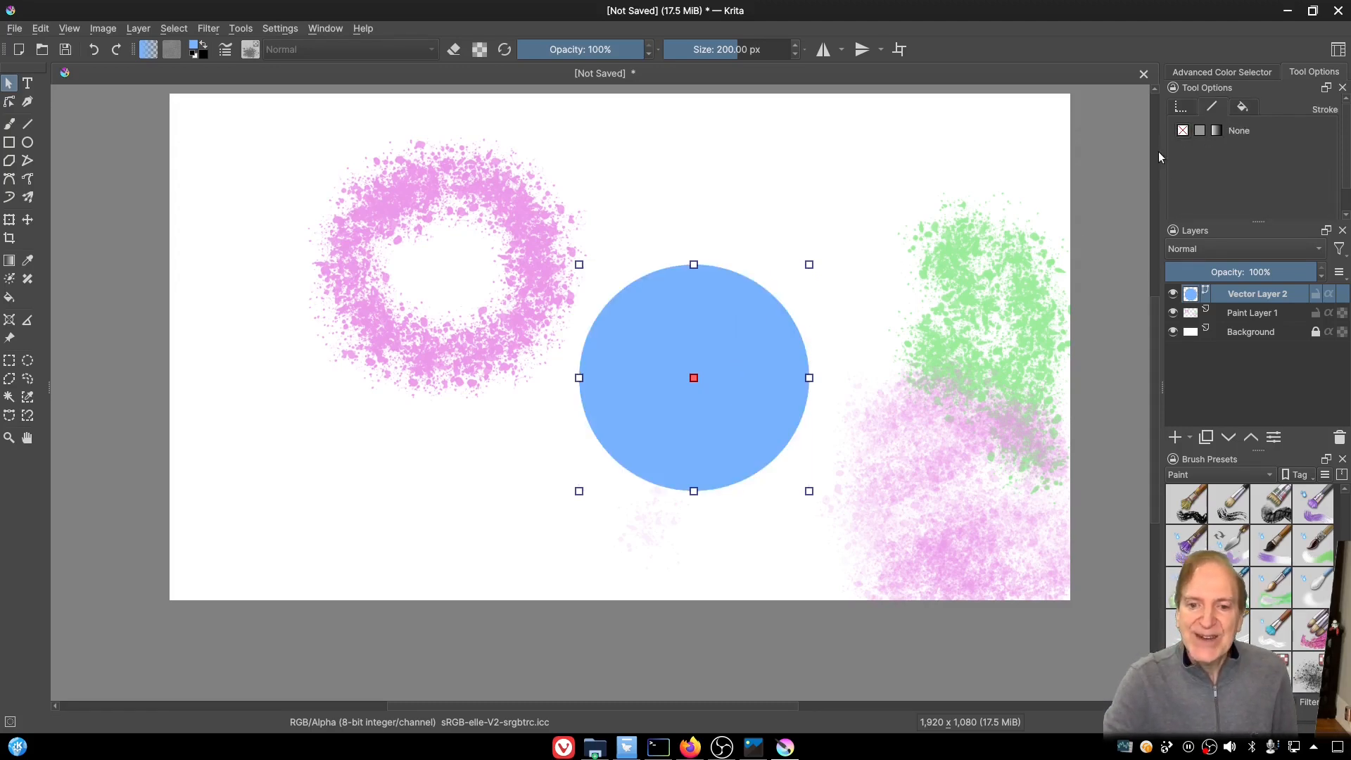
{"action": "left_click", "coordinate": [1199, 132]}
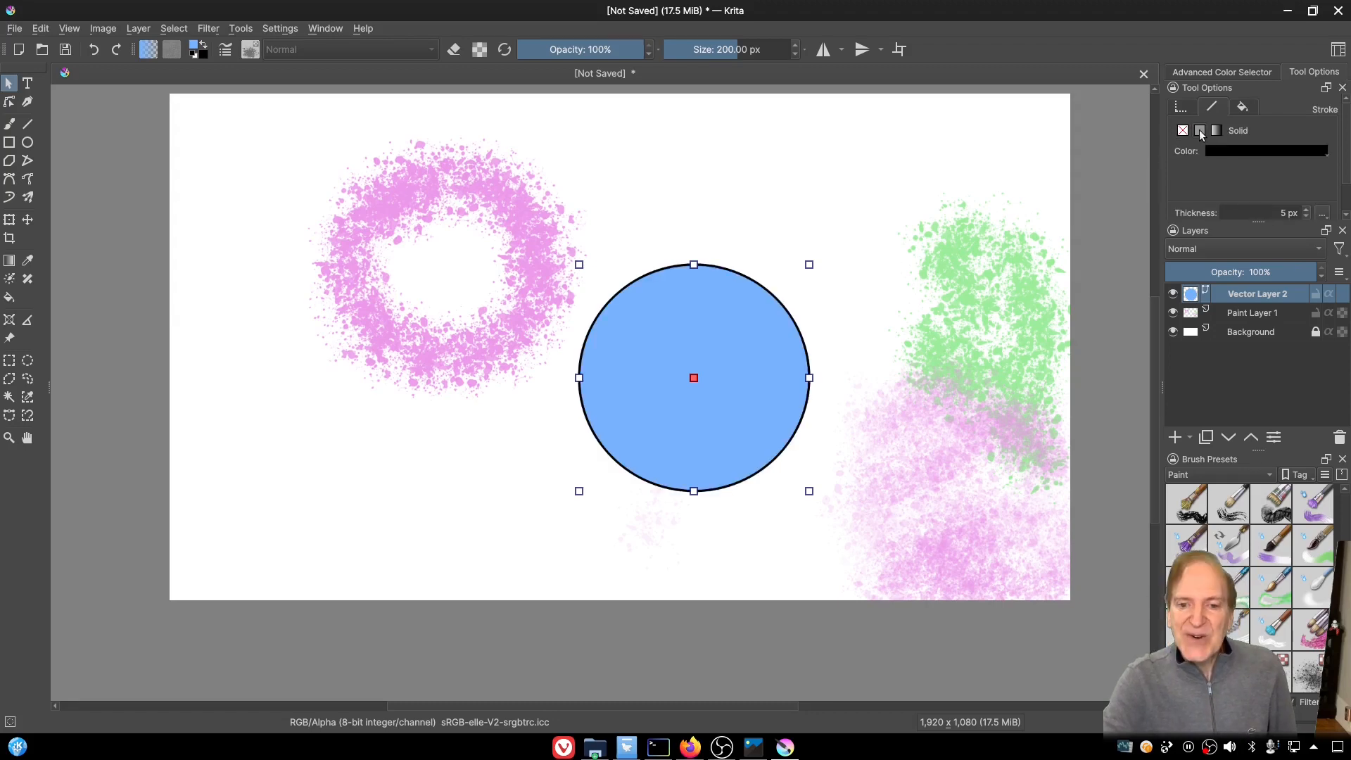
{"action": "left_click", "coordinate": [1181, 131]}
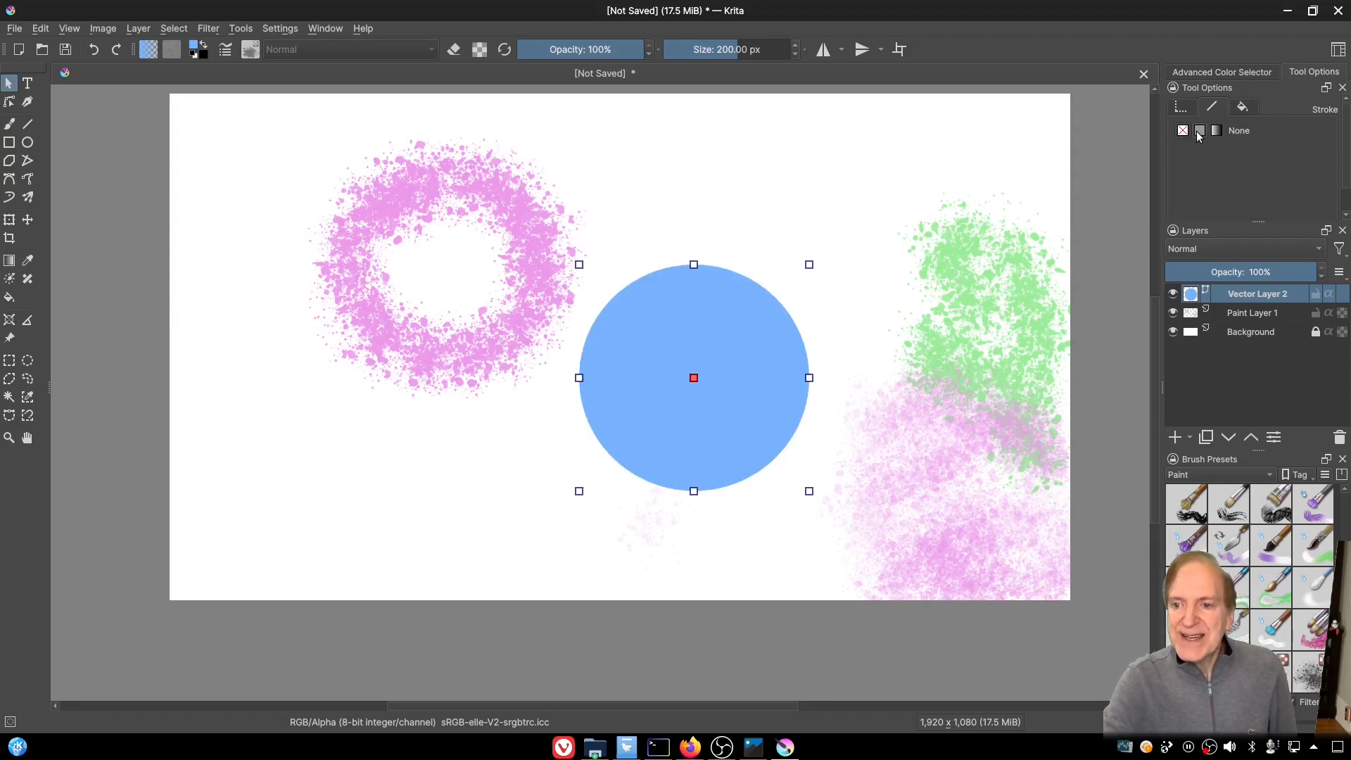
{"action": "left_click", "coordinate": [1199, 132]}
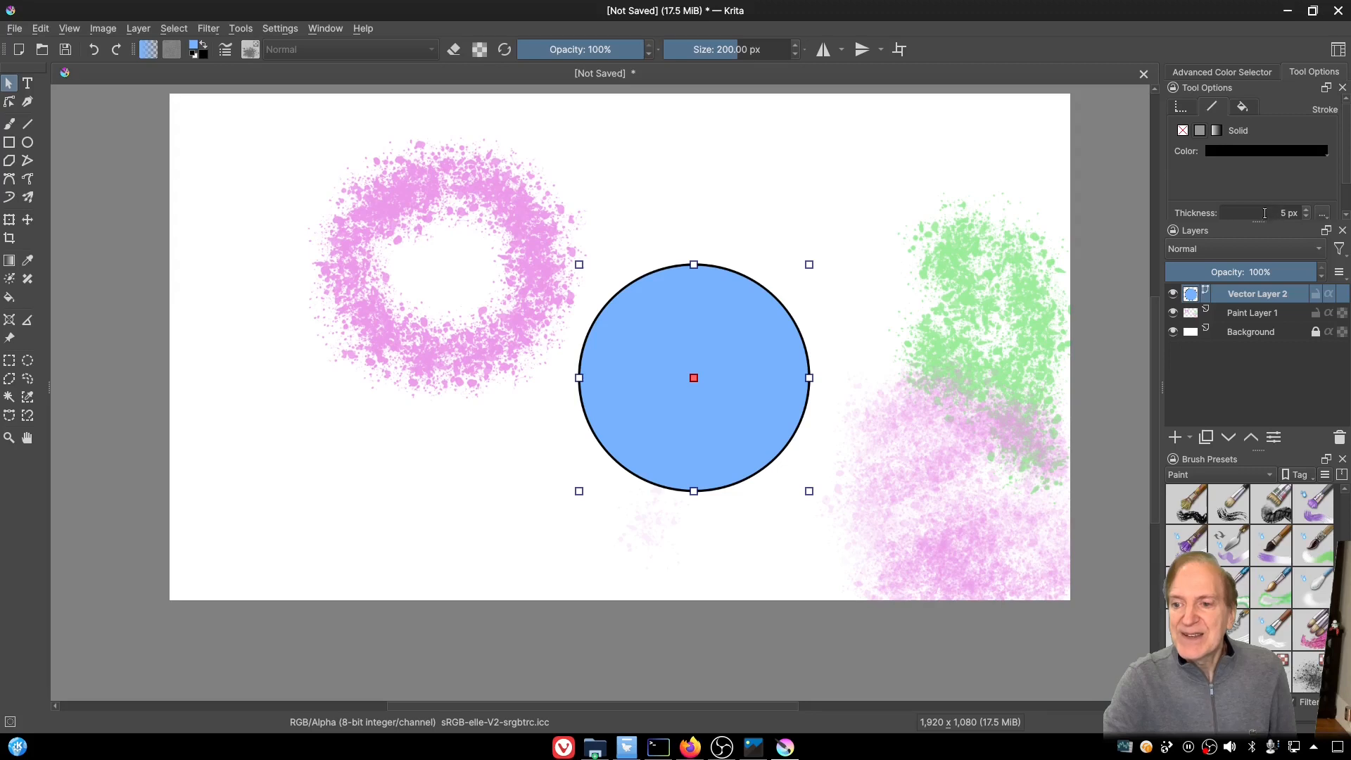
{"action": "left_click", "coordinate": [1216, 131]}
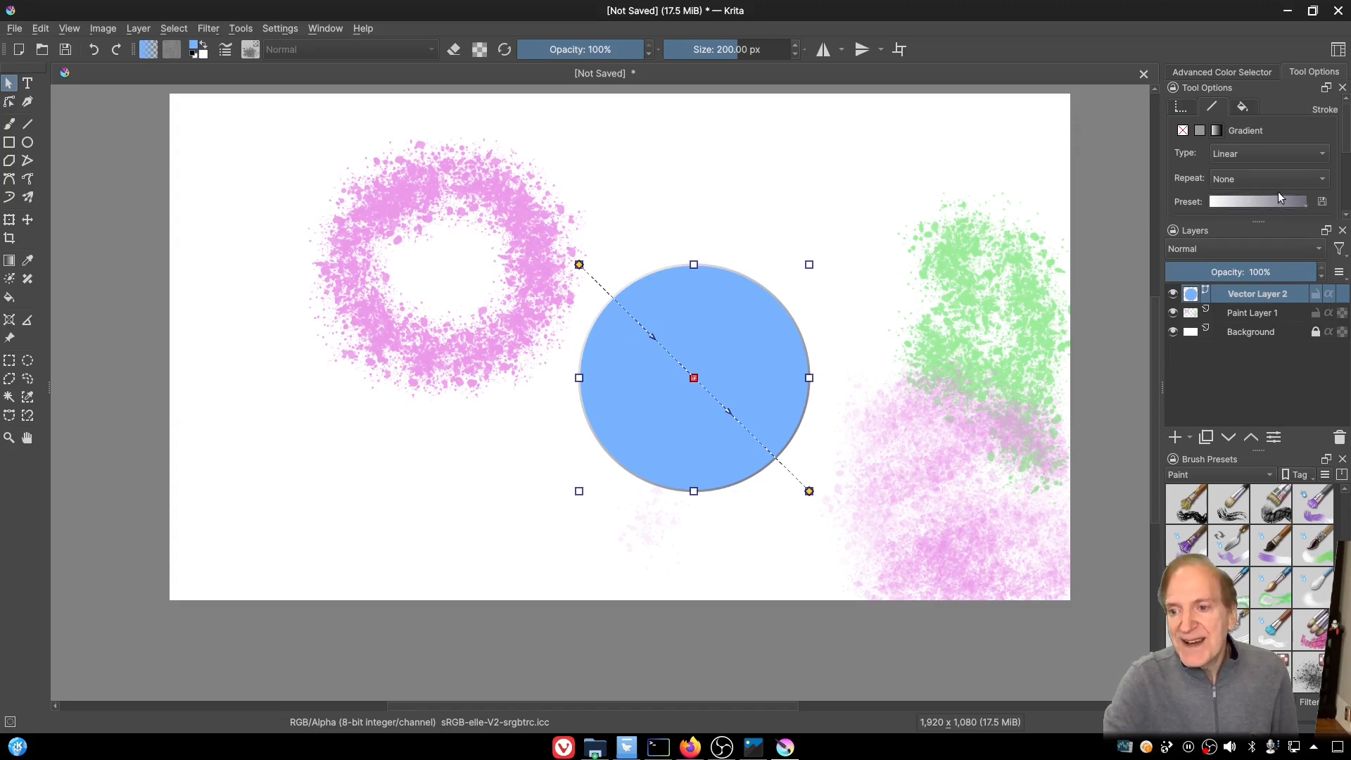
{"action": "left_click", "coordinate": [1199, 131]}
Step: Fill the circle with the dark blue to orange linear gradient preset and shorten the gradient line to end inside the circle
{"action": "left_click", "coordinate": [1243, 107]}
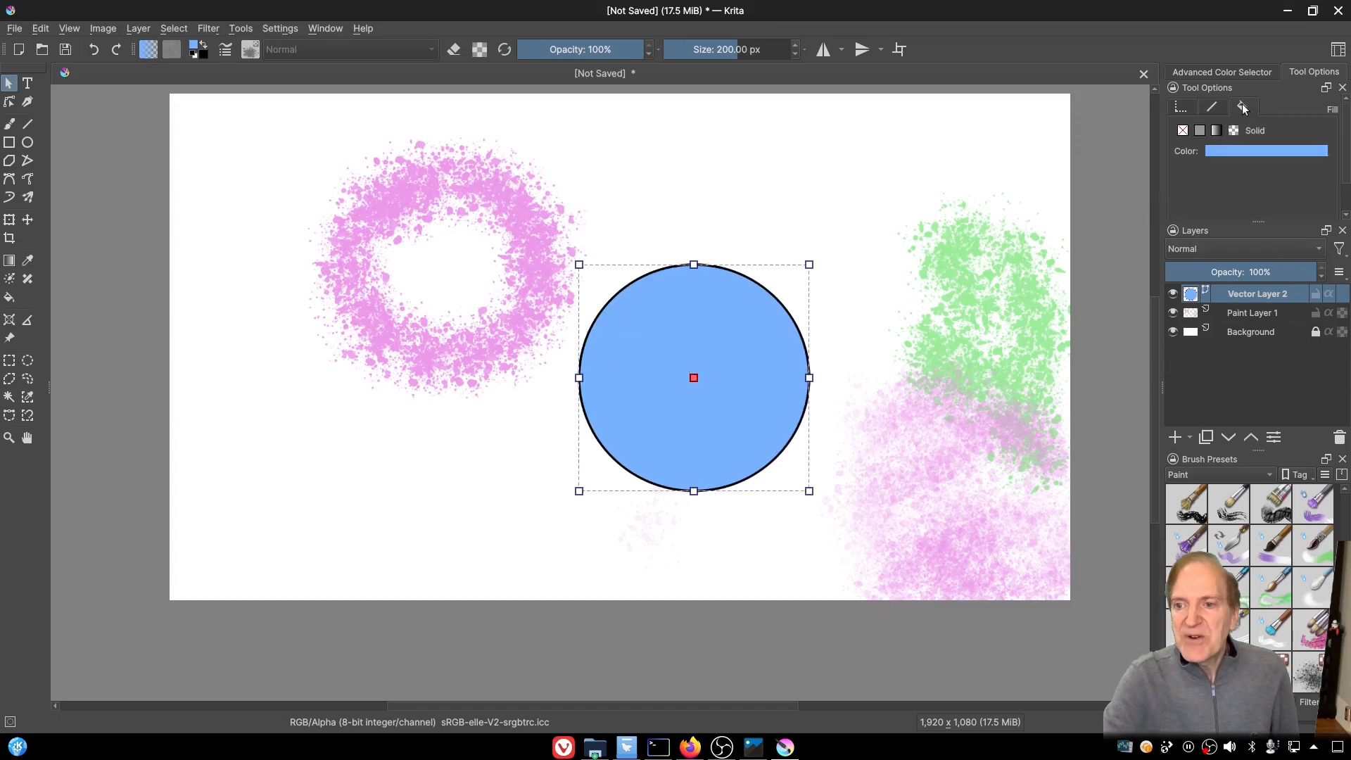
{"action": "left_click", "coordinate": [1215, 131]}
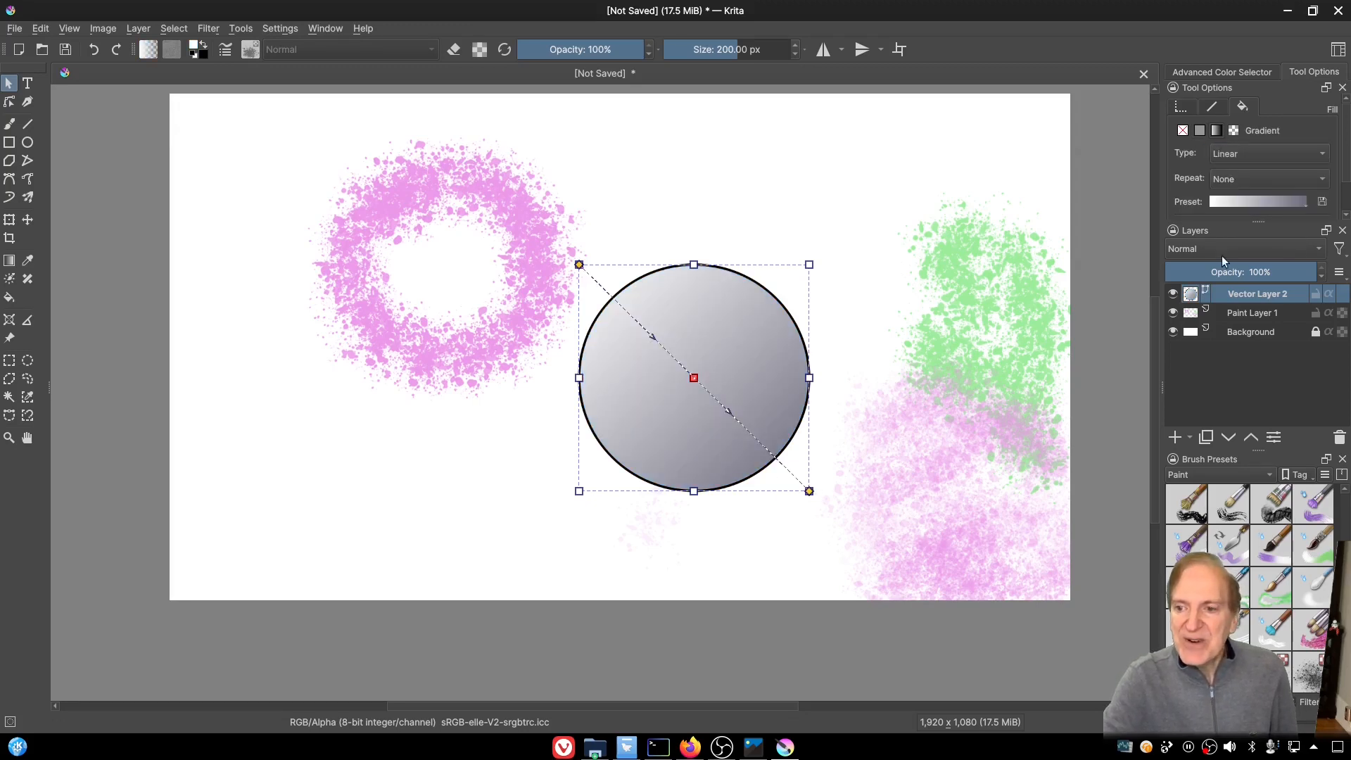
{"action": "left_click", "coordinate": [1277, 203]}
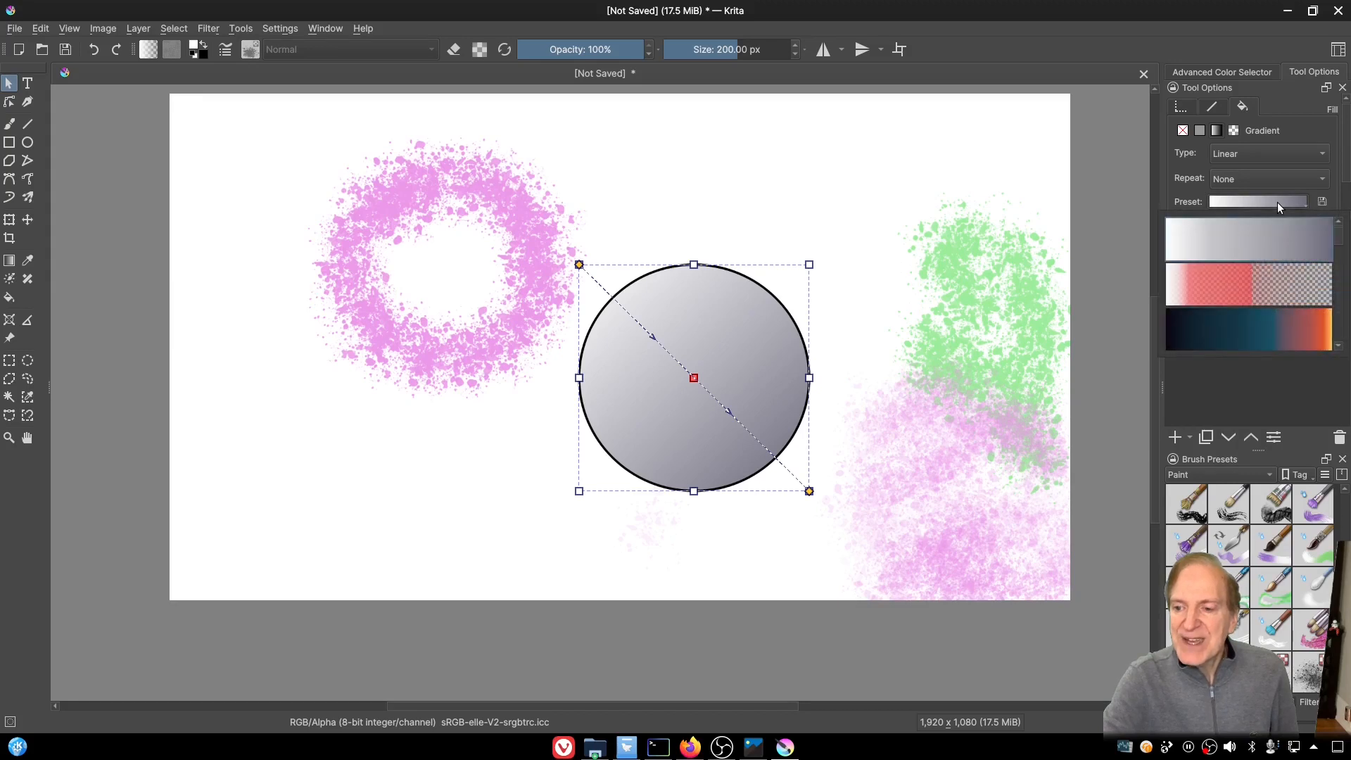
{"action": "left_click", "coordinate": [1313, 327]}
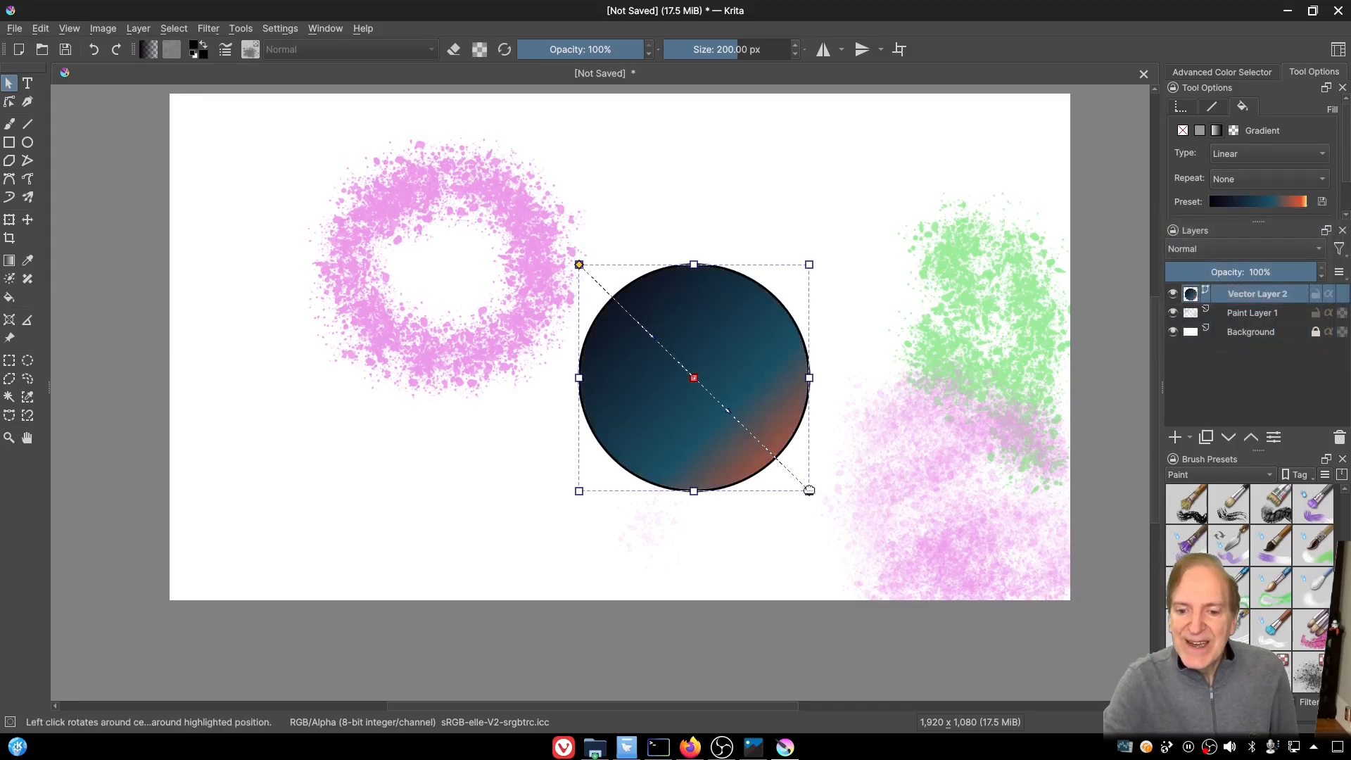
{"action": "left_click_drag", "start_coordinate": [809, 491], "coordinate": [761, 435]}
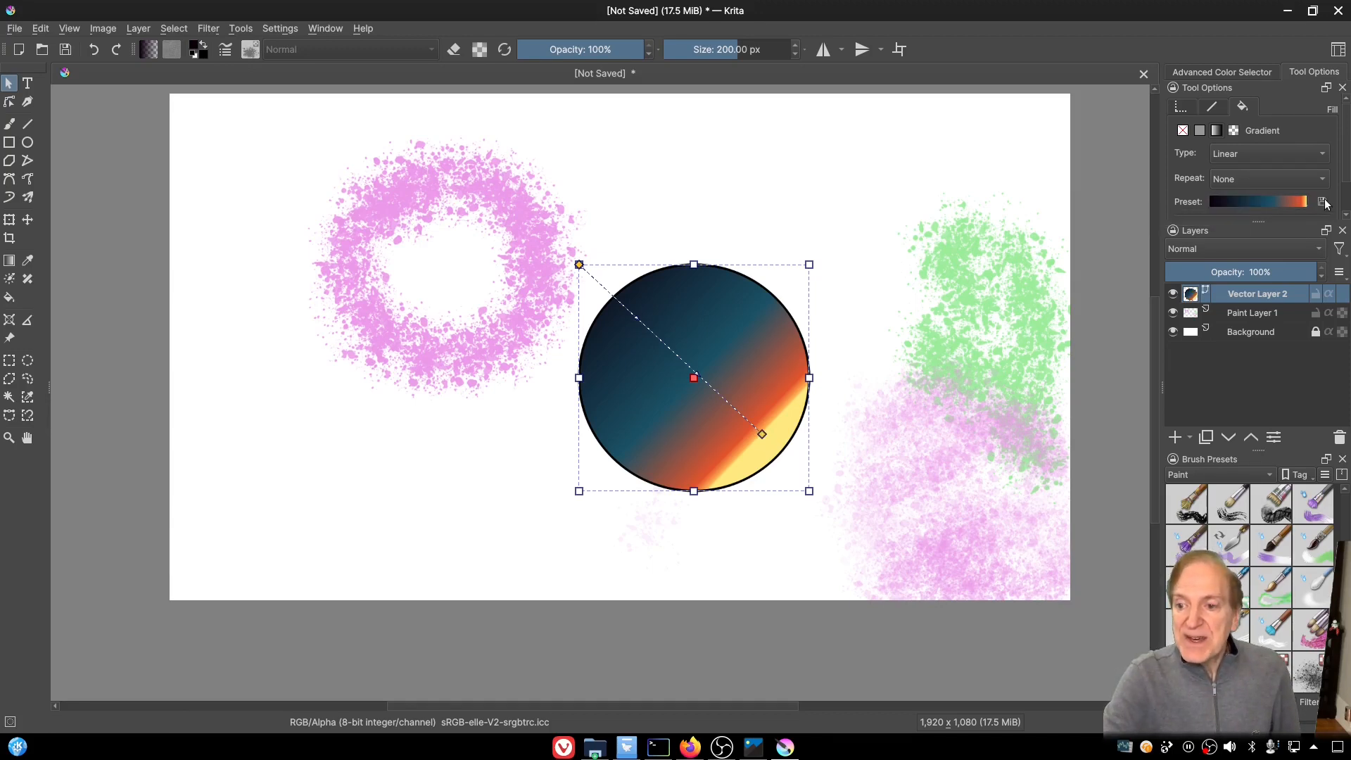
Step: Change the circle's gradient fill to the light green to black preset and extend the gradient line beyond the circle's edge
{"action": "left_click", "coordinate": [1297, 202]}
{"action": "left_click_drag", "start_coordinate": [1343, 273], "coordinate": [1345, 301]}
{"action": "left_click", "coordinate": [1279, 282]}
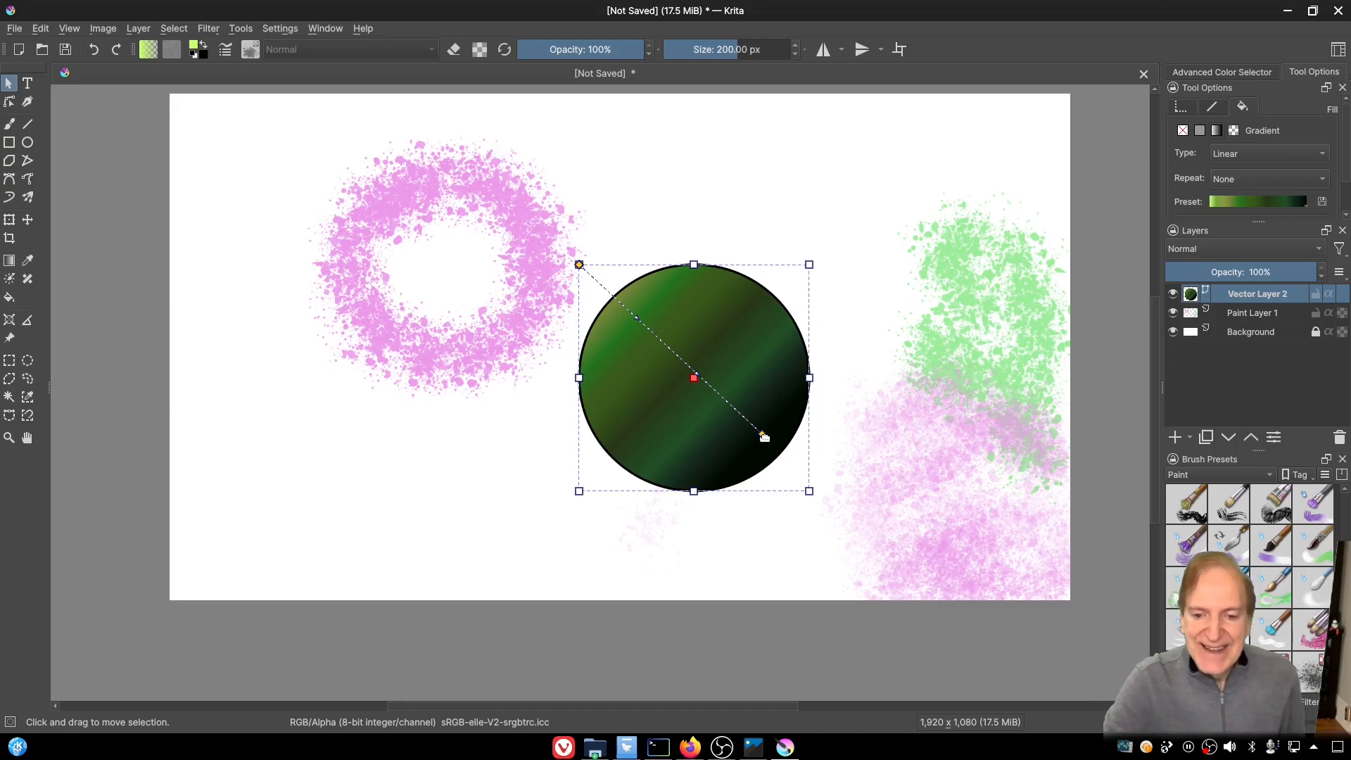
{"action": "left_click_drag", "start_coordinate": [763, 435], "coordinate": [844, 492]}
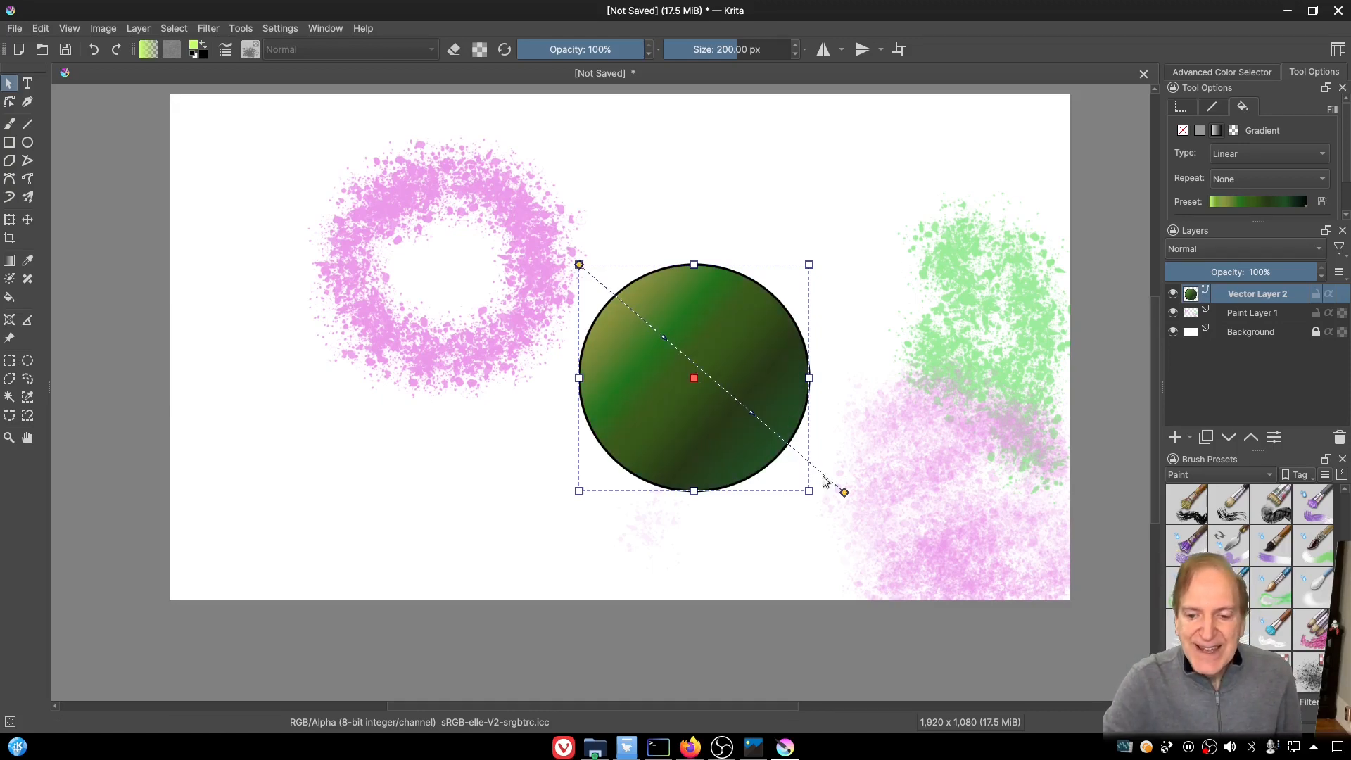
{"action": "left_click_drag", "start_coordinate": [844, 493], "coordinate": [867, 506]}
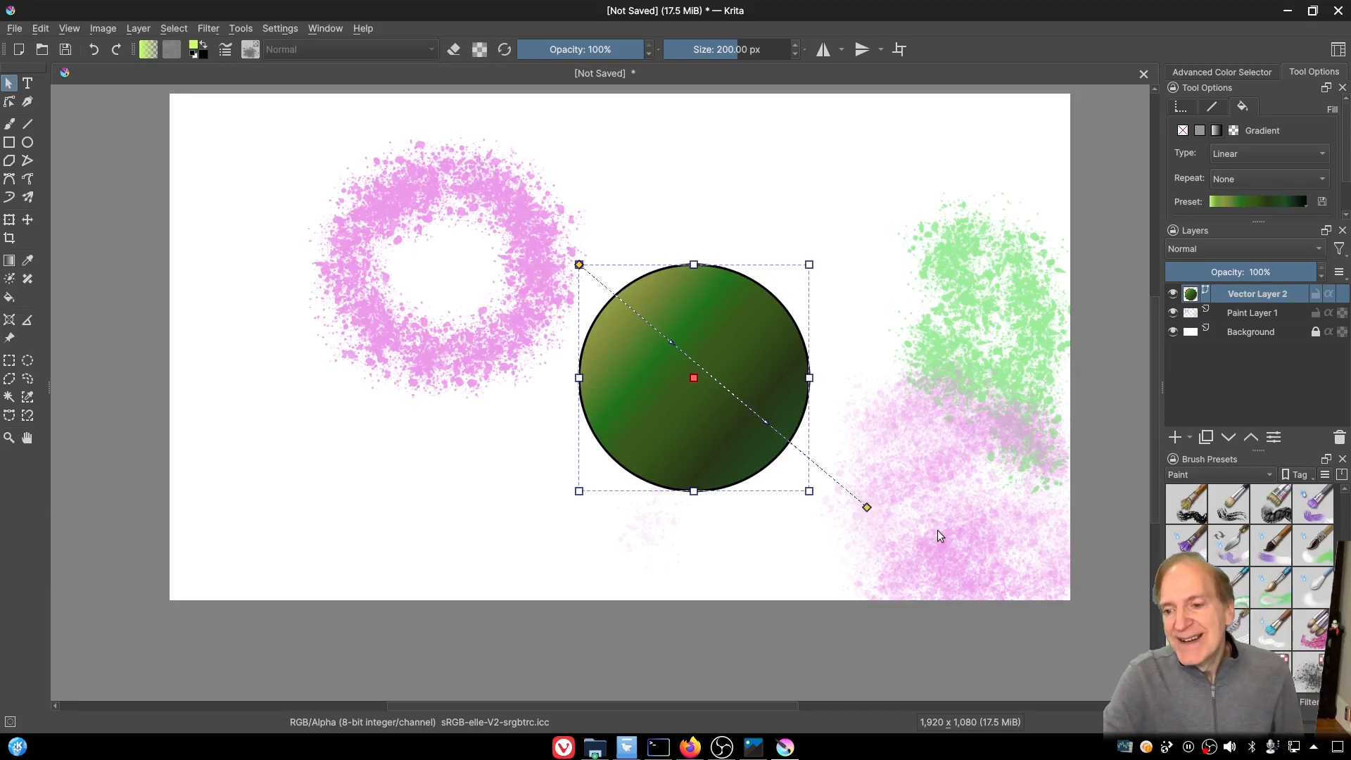
Step: Try the Radial gradient type on the circle, and return its fill to solid light blue
{"action": "left_click", "coordinate": [1321, 154]}
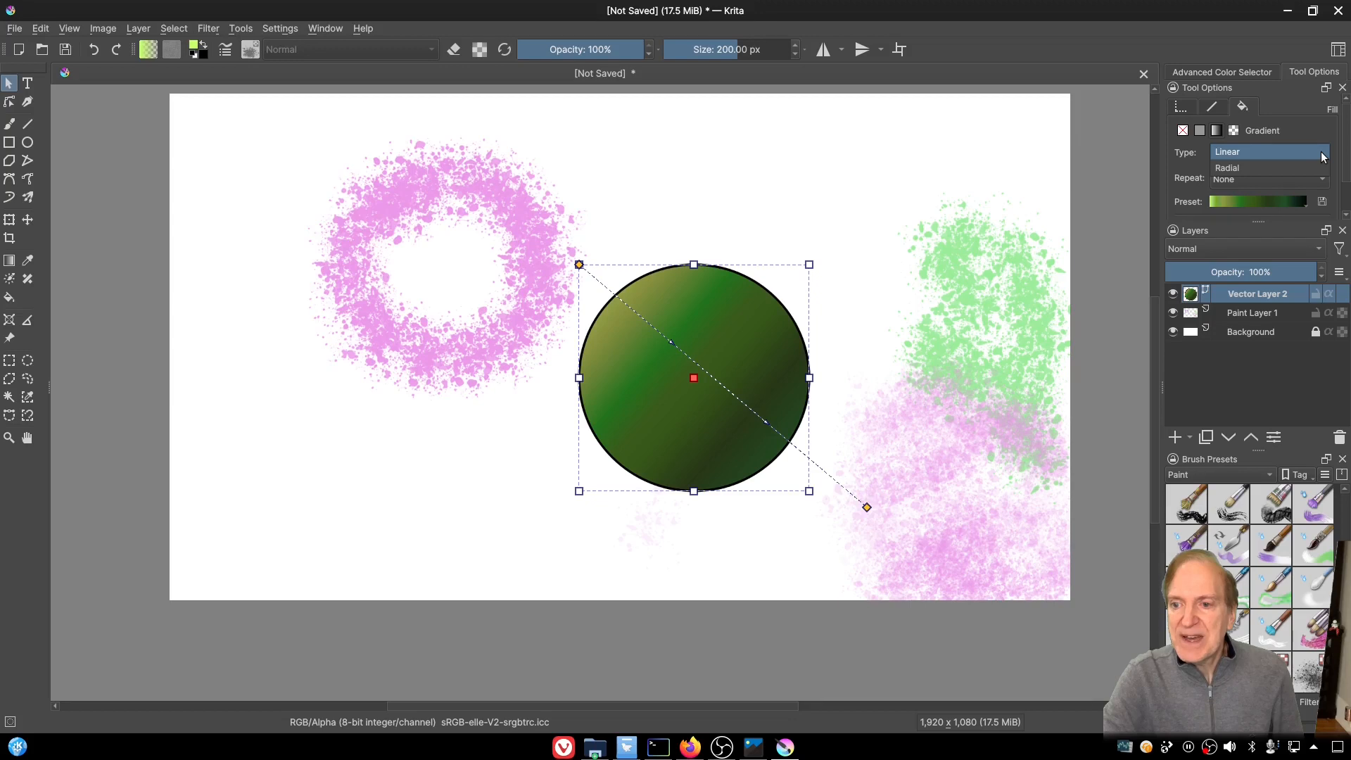
{"action": "left_click", "coordinate": [1281, 167]}
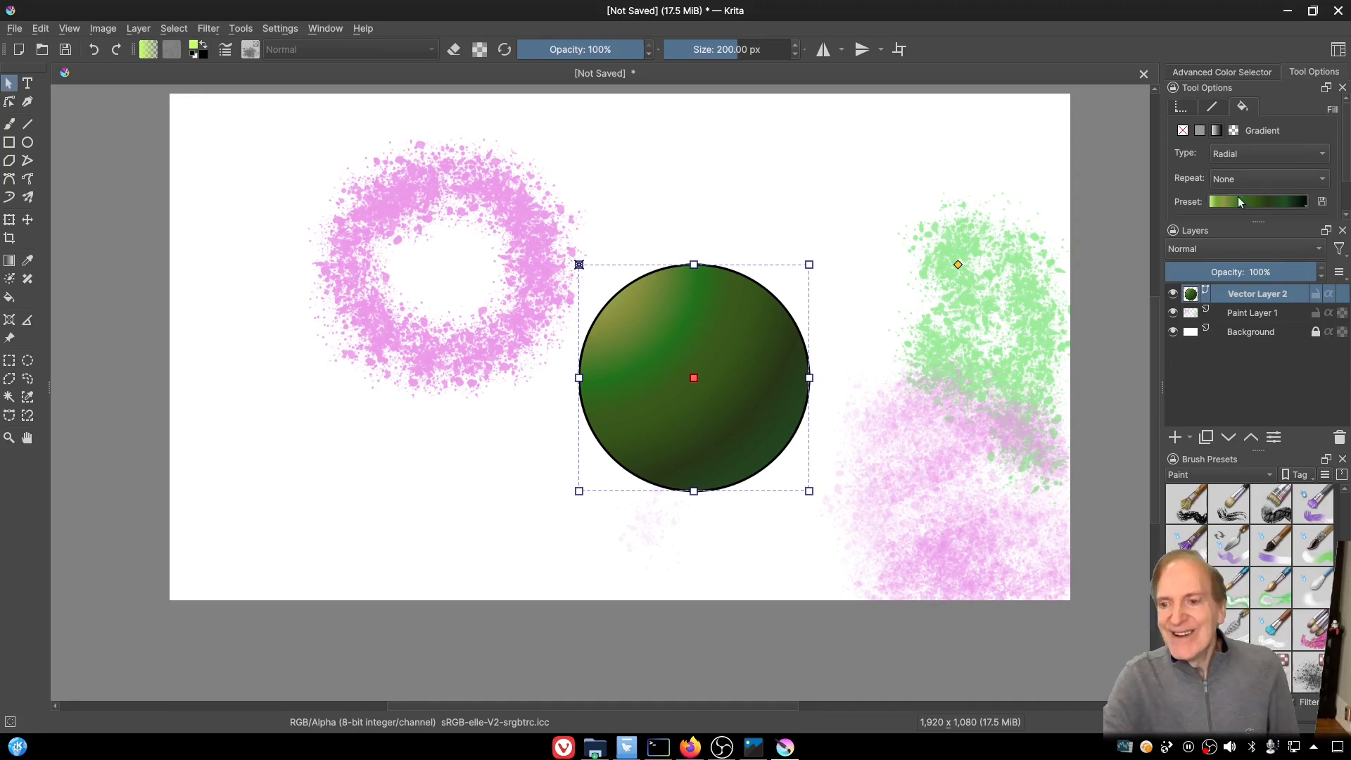
{"action": "left_click", "coordinate": [1215, 131]}
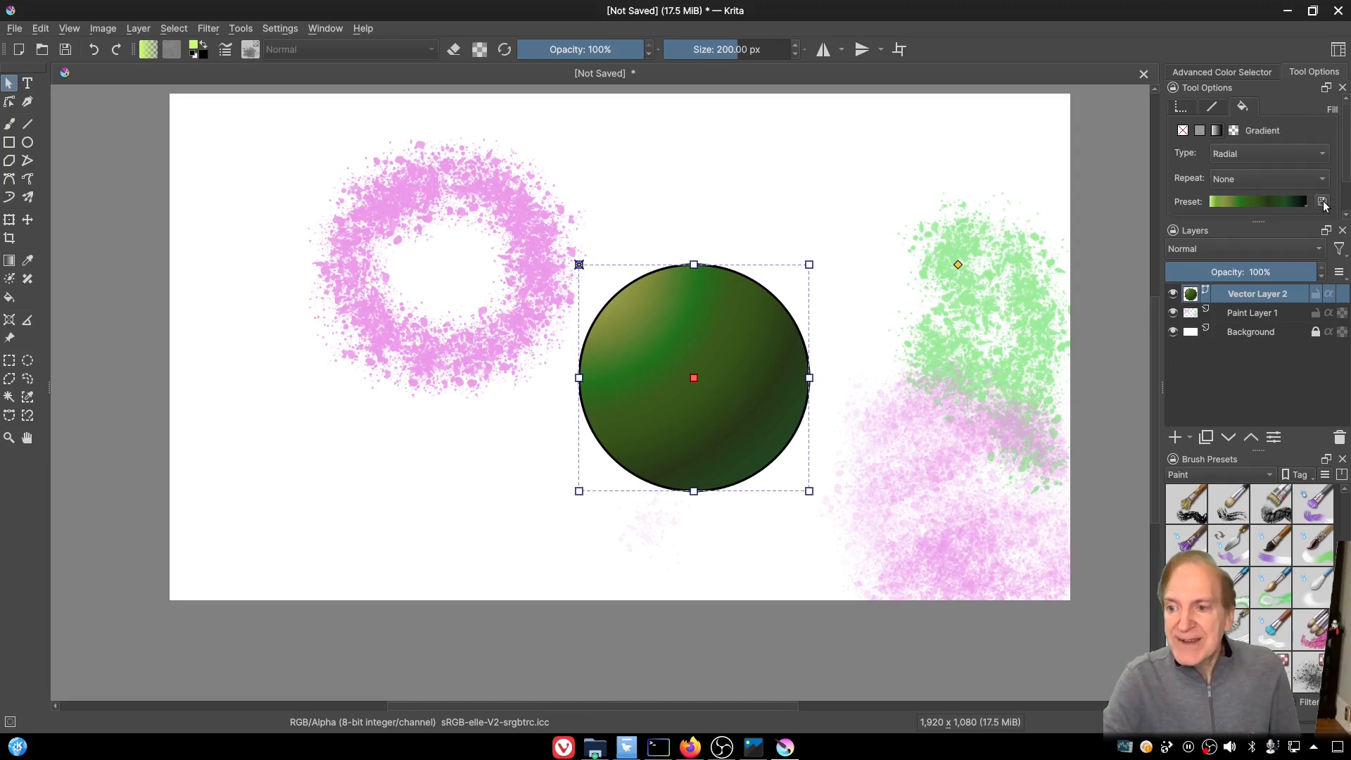
{"action": "left_click", "coordinate": [1200, 131]}
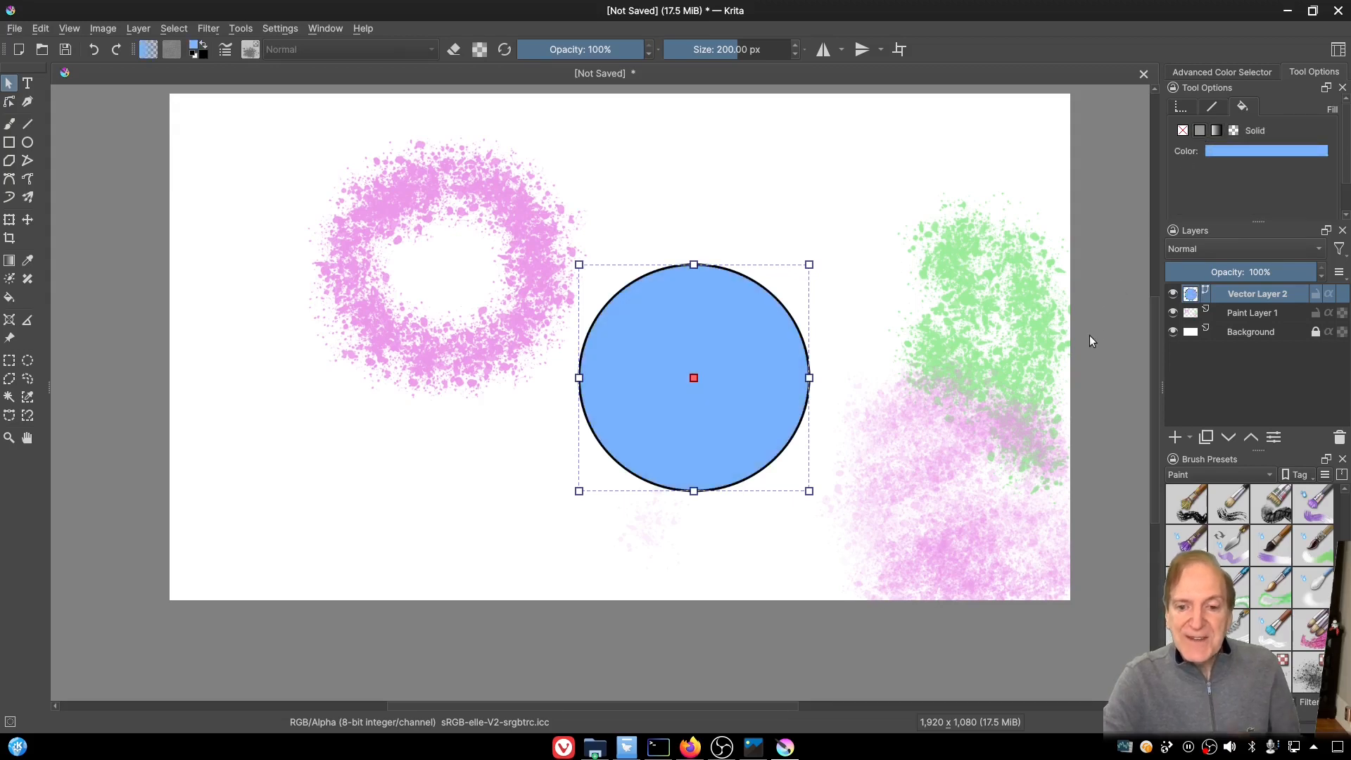
Step: Draw a closed five-point outline on Paint Layer 1 with the Bezier Curve tool below the pink splattered circle, and undo it
{"action": "key", "text": "Page_Down"}
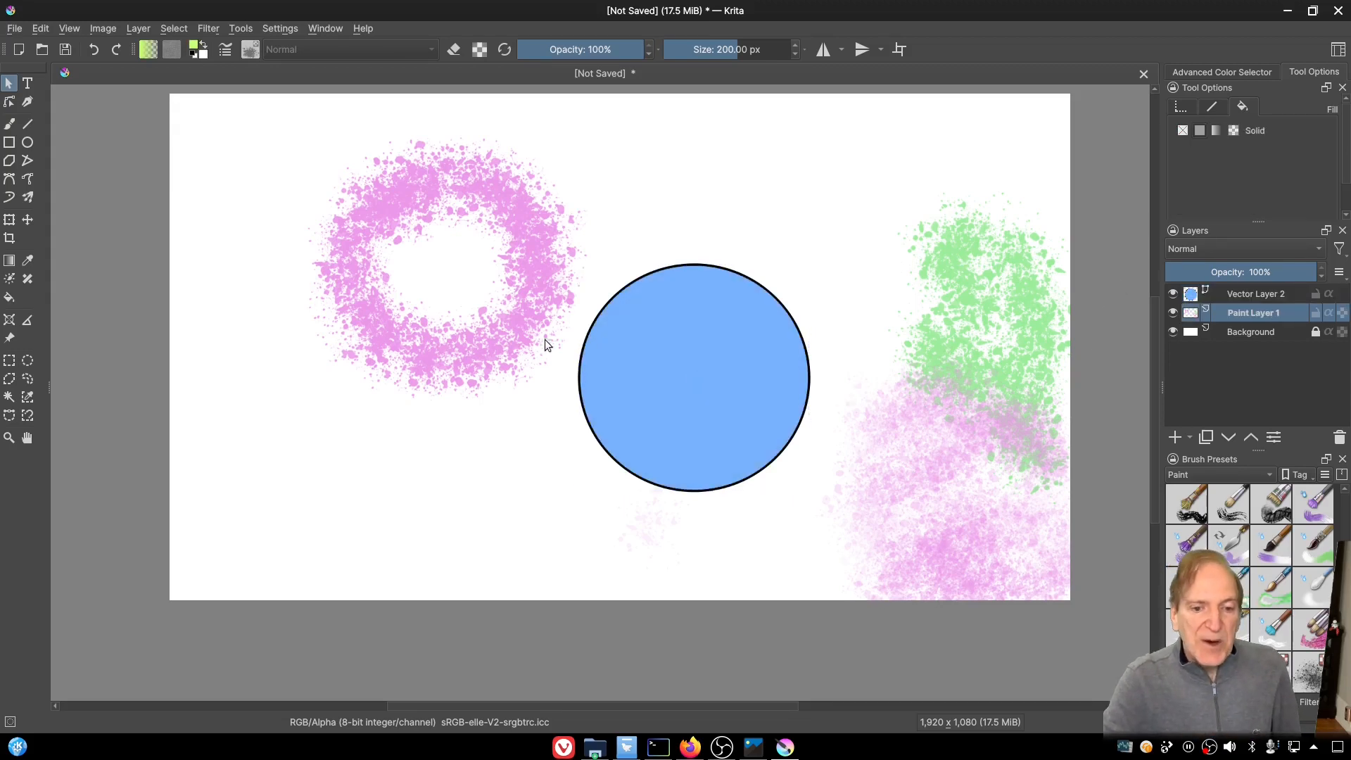
{"action": "left_click", "coordinate": [9, 180]}
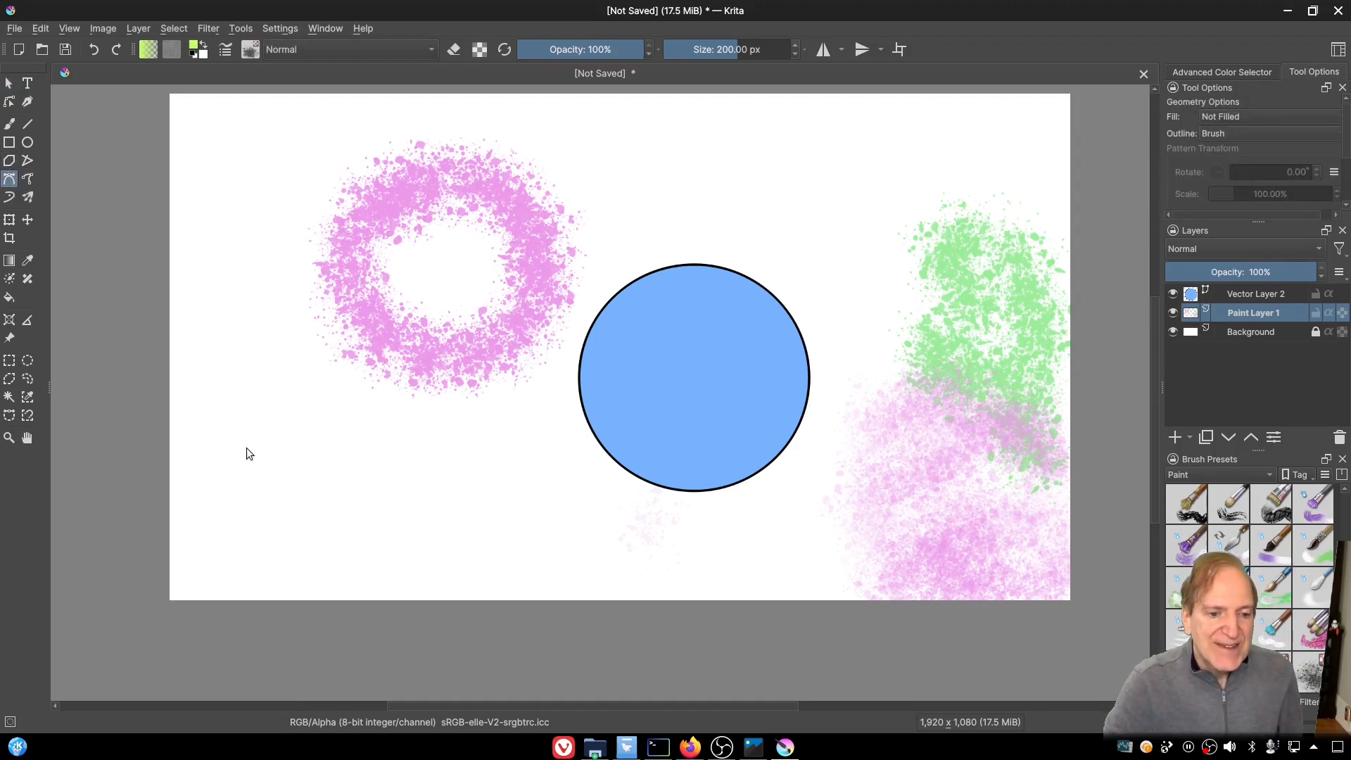
{"action": "left_click", "coordinate": [428, 452]}
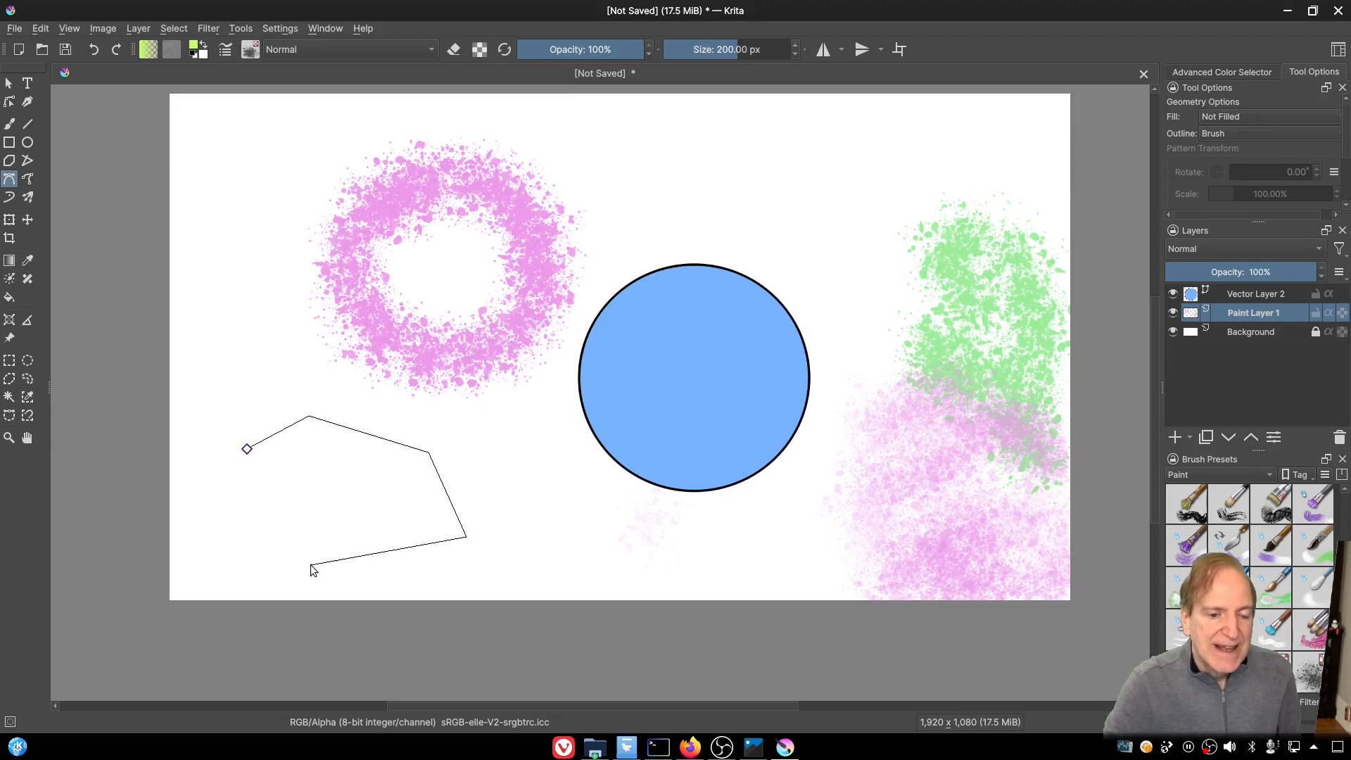
{"action": "left_click", "coordinate": [246, 450]}
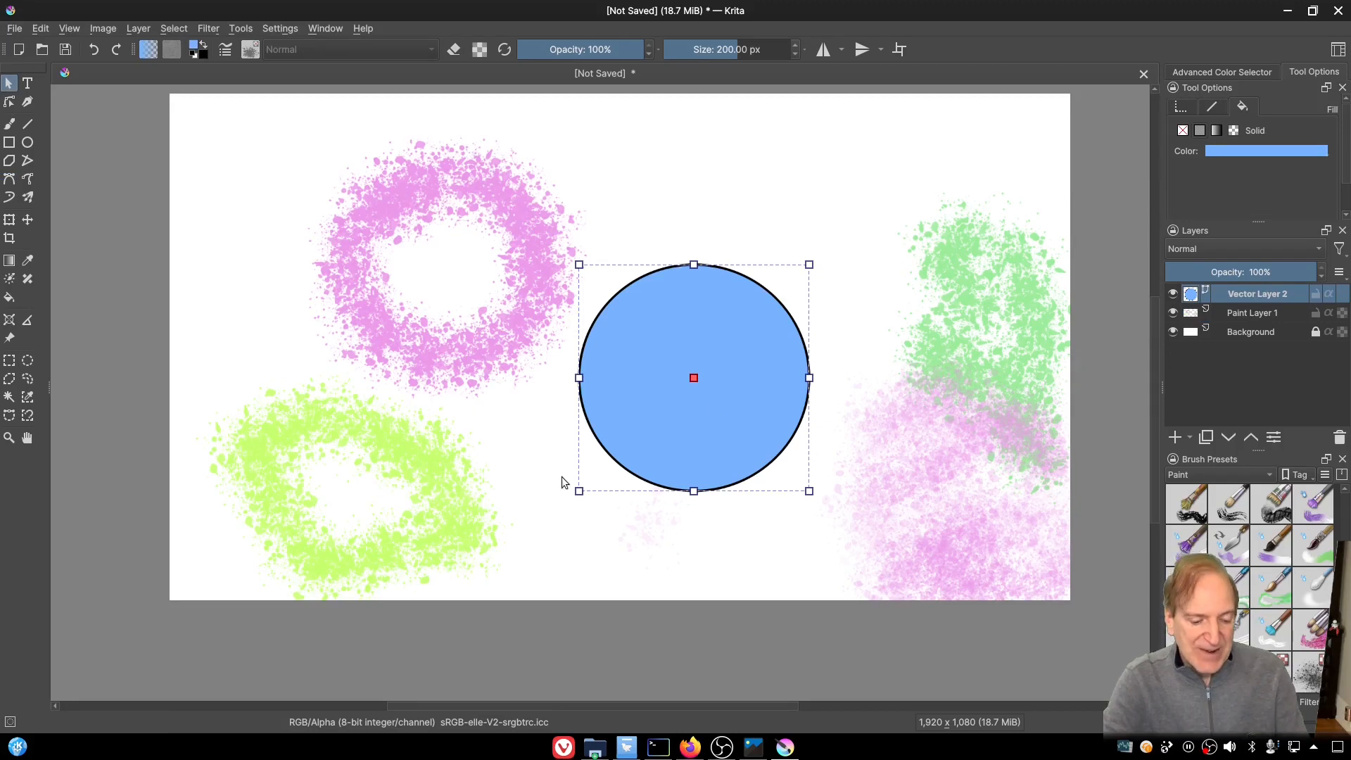
{"action": "key", "text": "ctrl+z"}
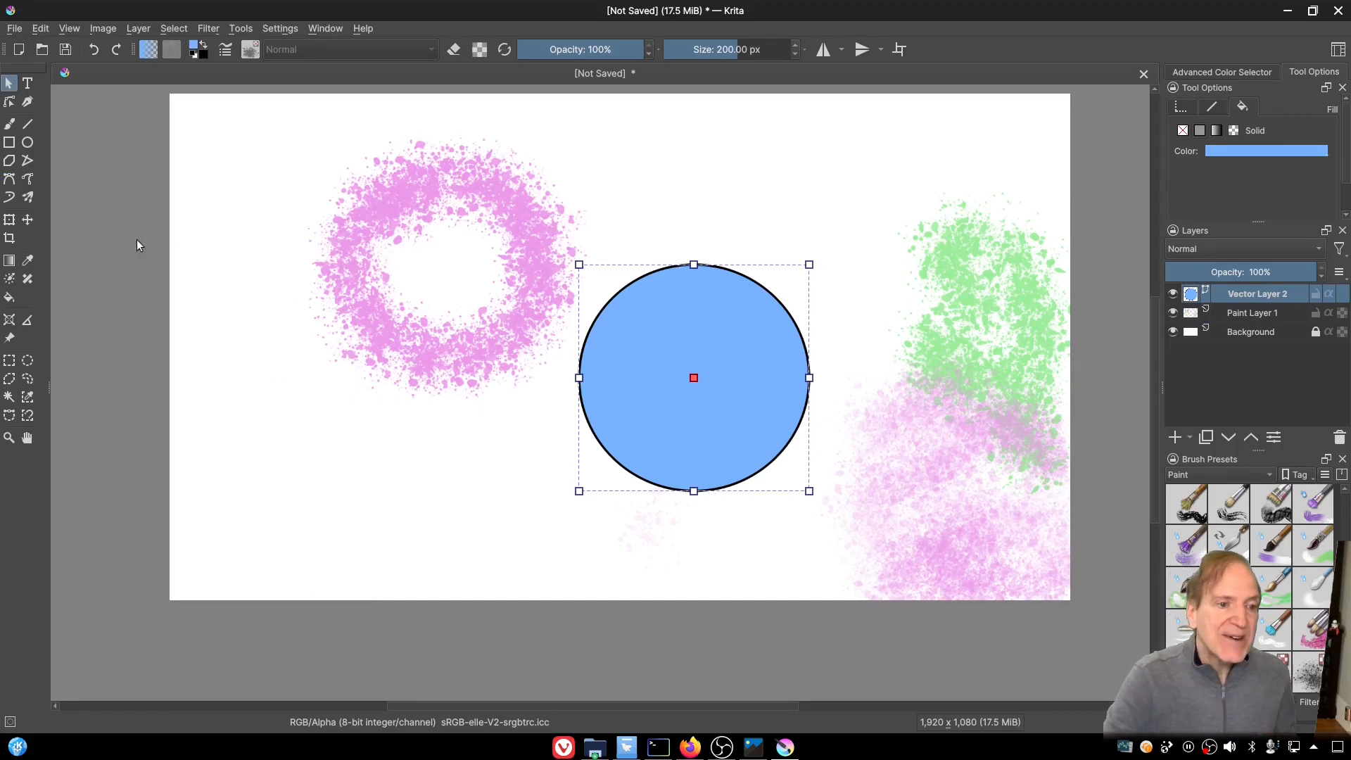
Step: Draw a closed six-sided shape on Vector Layer 2 with the Bezier Curve tool, below the pink splattered circle
{"action": "left_click", "coordinate": [7, 181]}
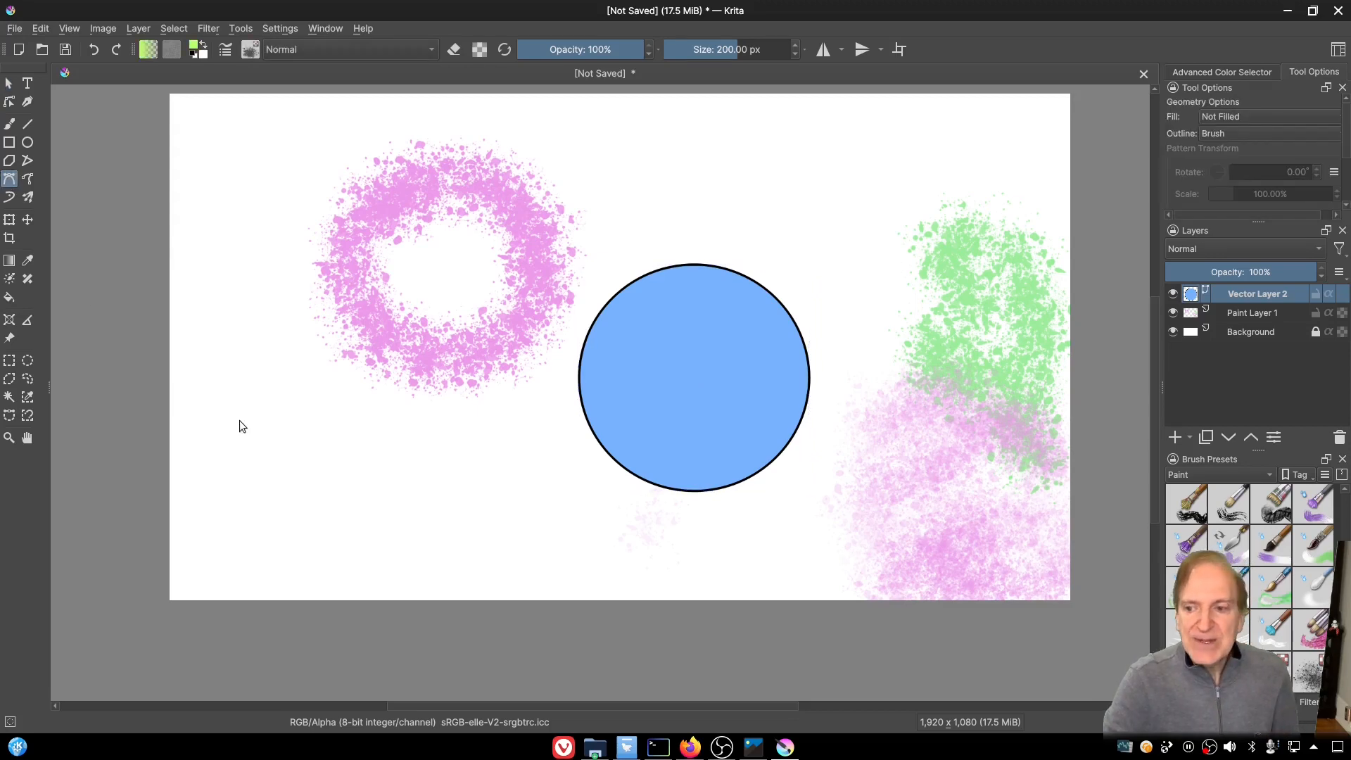
{"action": "left_click", "coordinate": [416, 550]}
{"action": "left_click", "coordinate": [304, 564]}
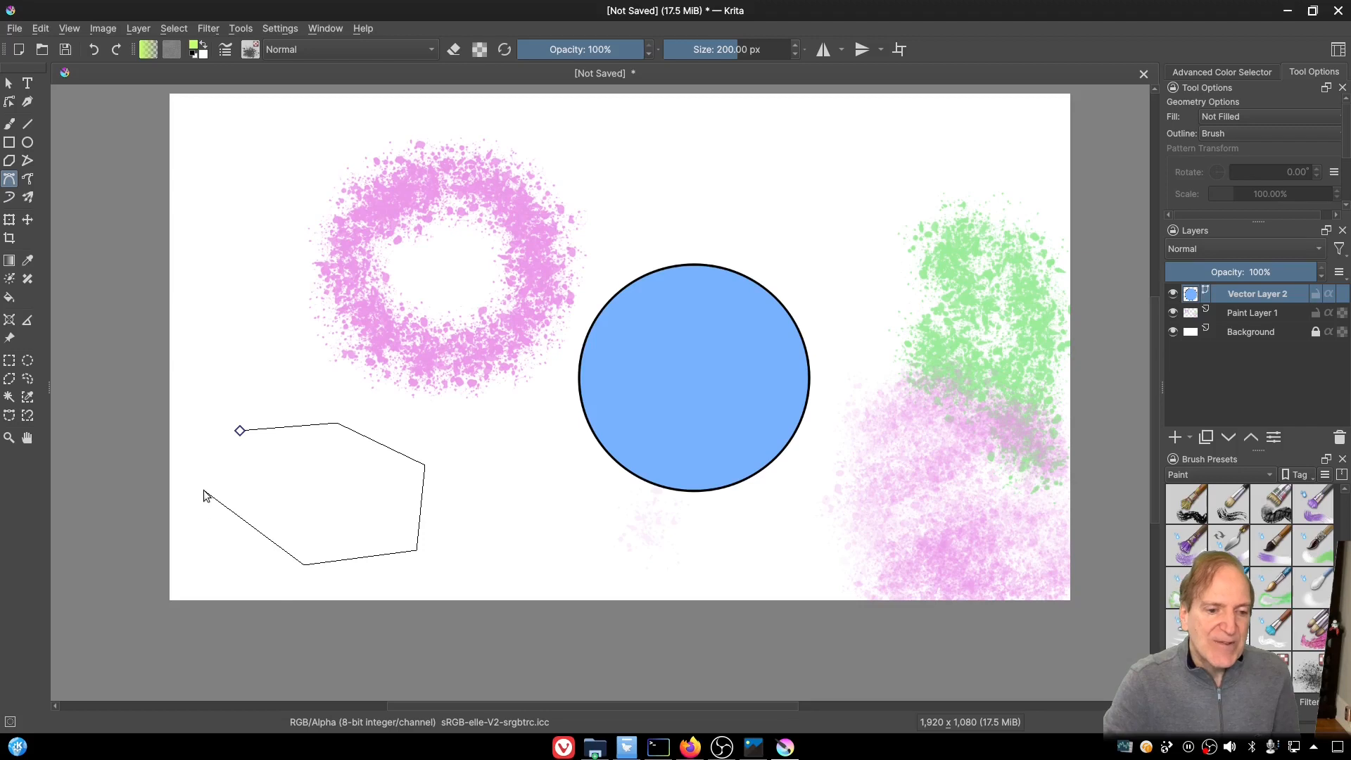
{"action": "left_click", "coordinate": [204, 495]}
{"action": "left_click", "coordinate": [240, 430]}
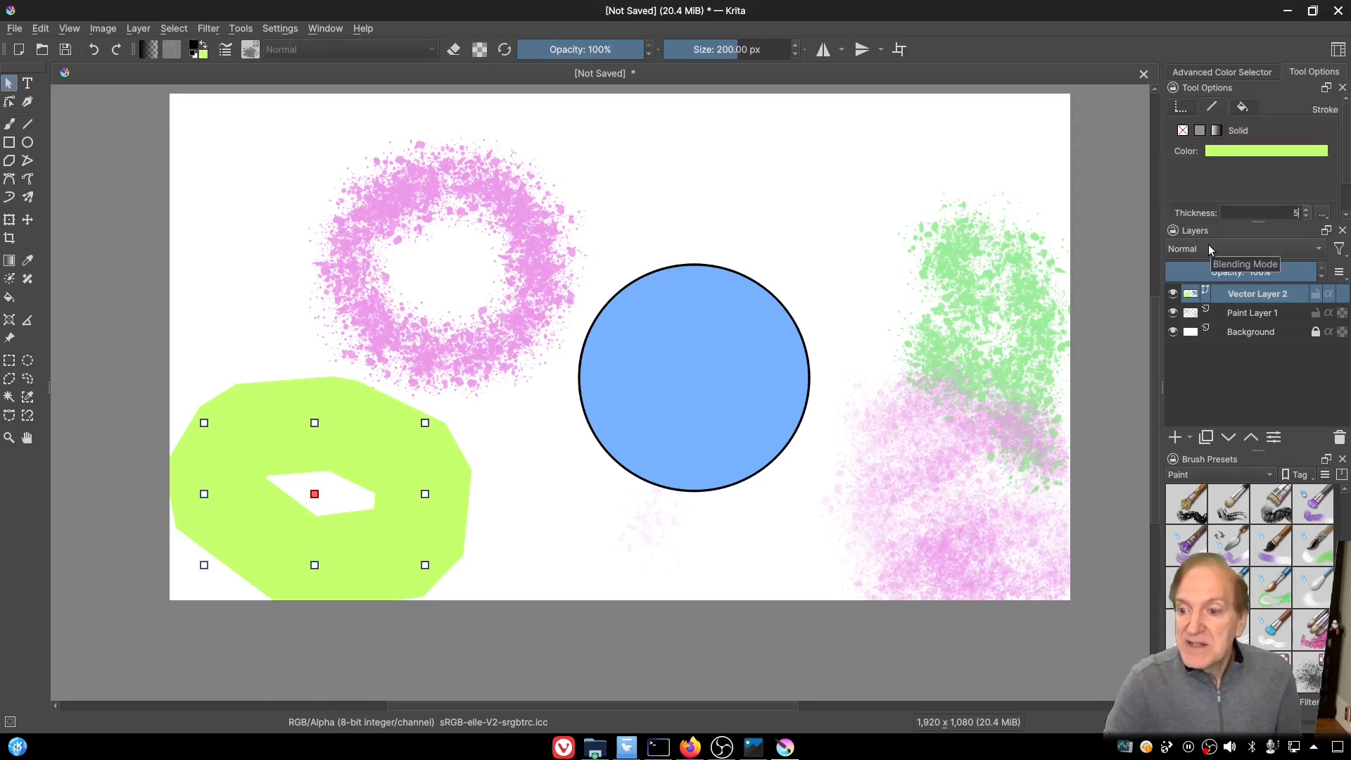
Step: Set the six-sided shape's stroke to 5 px and black, and move the shape slightly toward the blue circle
{"action": "type", "text": "5"}
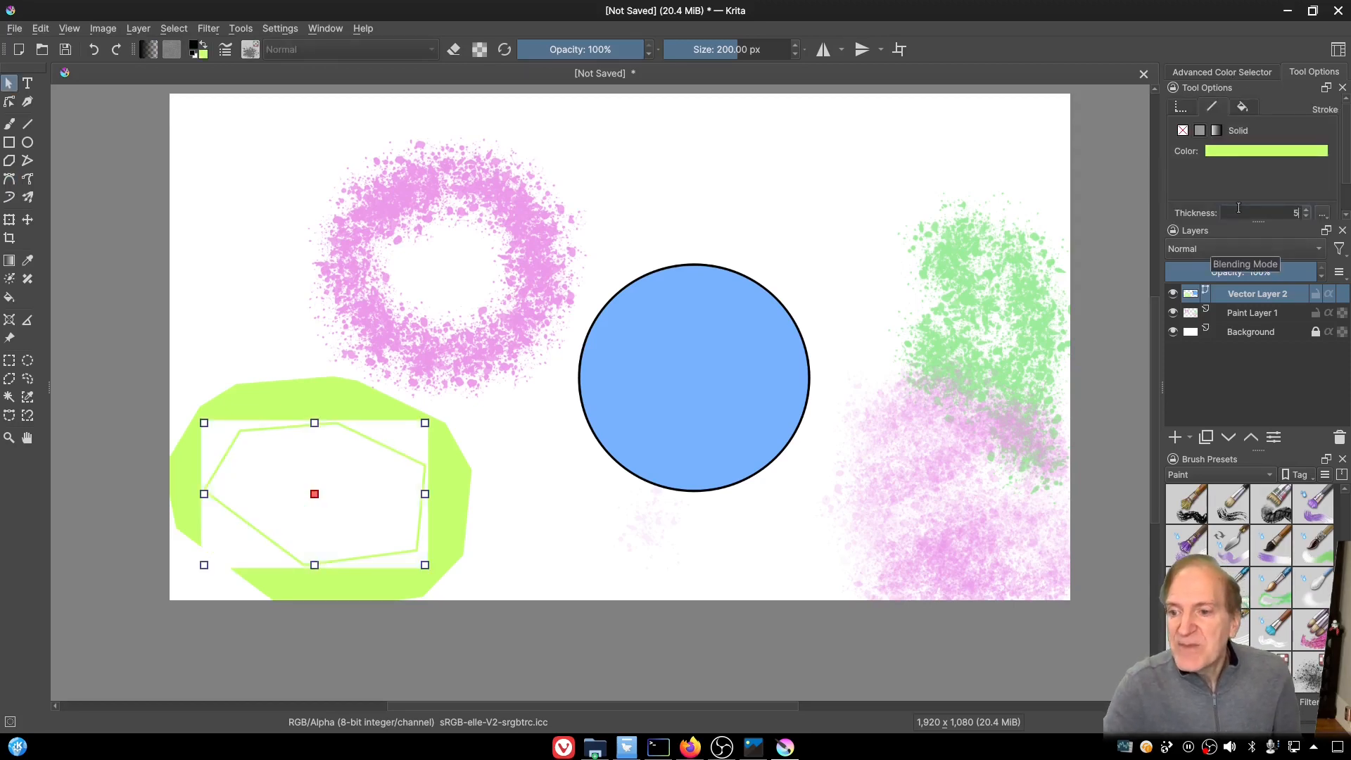
{"action": "left_click_drag", "start_coordinate": [241, 476], "coordinate": [333, 475]}
{"action": "left_click", "coordinate": [1269, 151]}
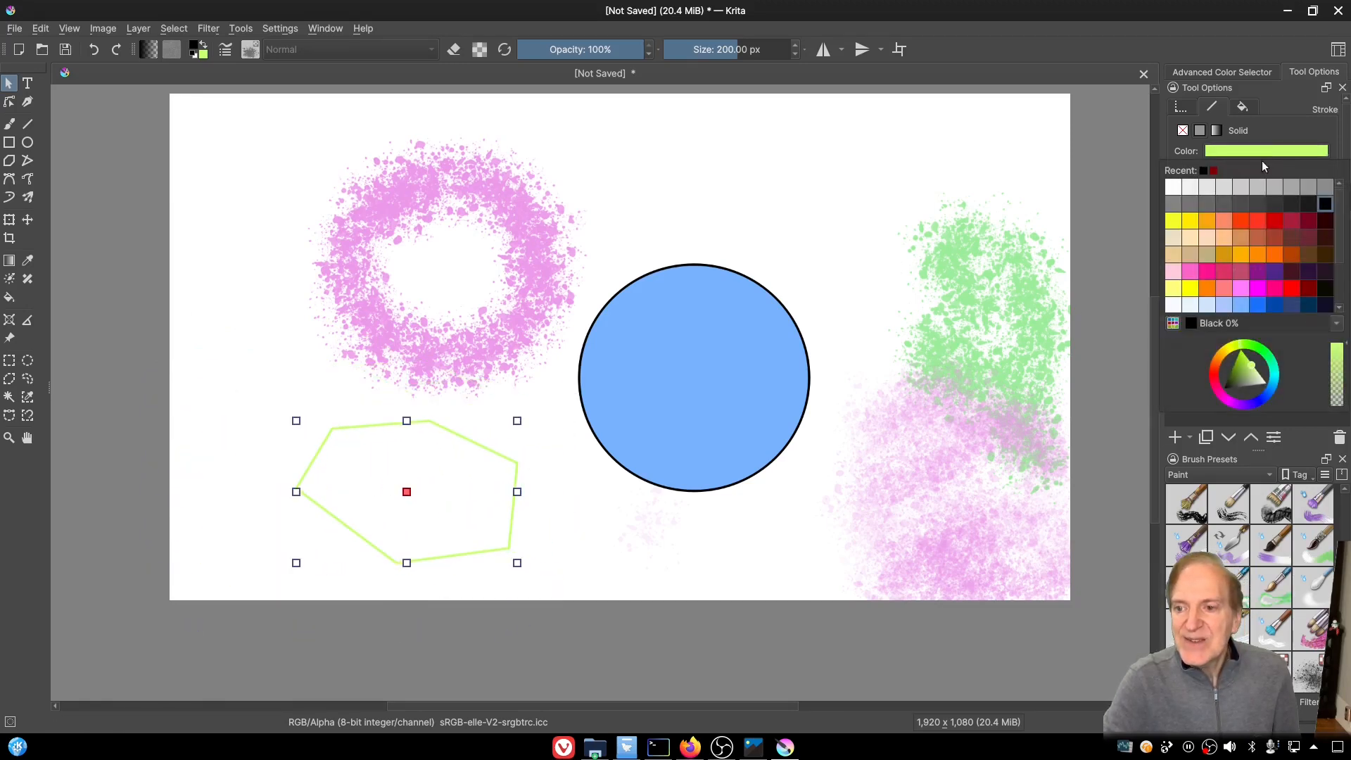
{"action": "left_click", "coordinate": [1323, 292]}
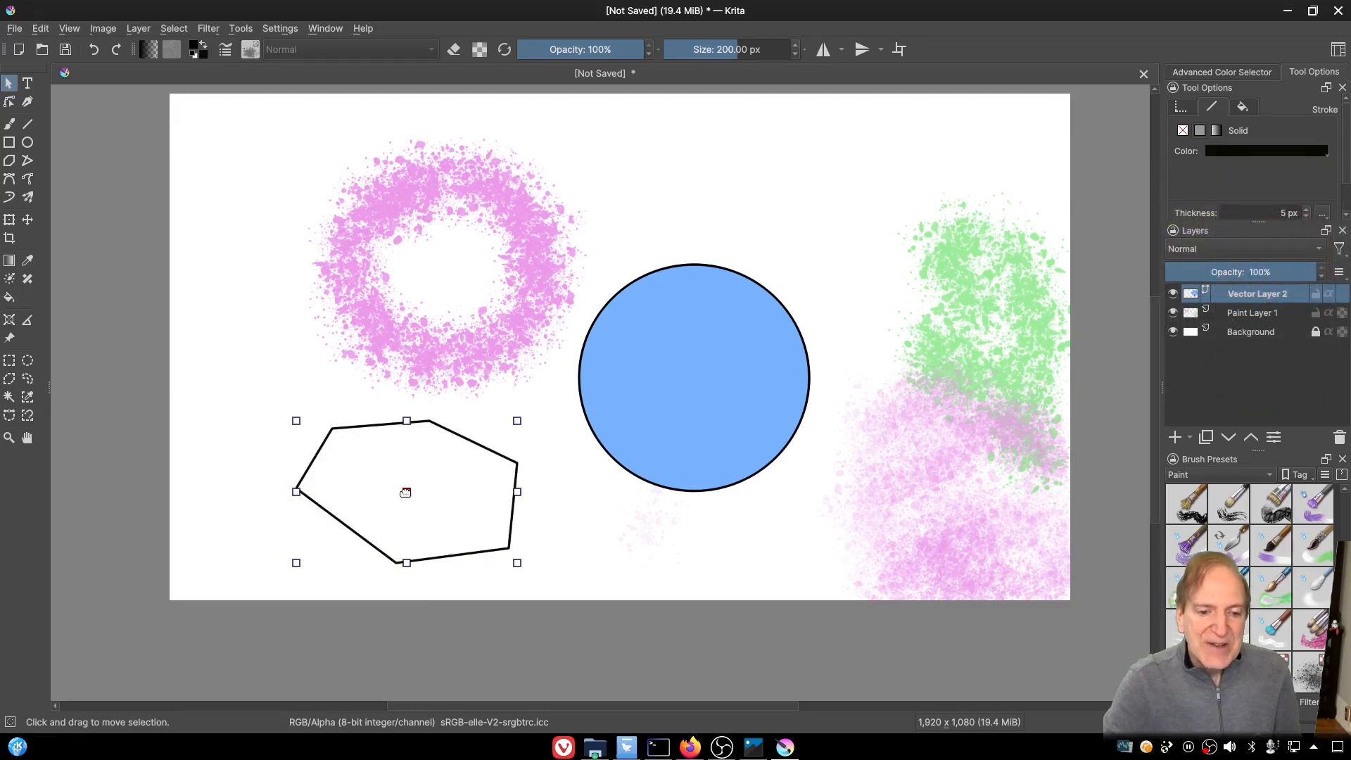
Step: Move the six-sided shape up toward the canvas's left edge, and bend its top, right and bottom edges into curves with the Edit Shapes tool
{"action": "left_click_drag", "start_coordinate": [405, 493], "coordinate": [350, 456]}
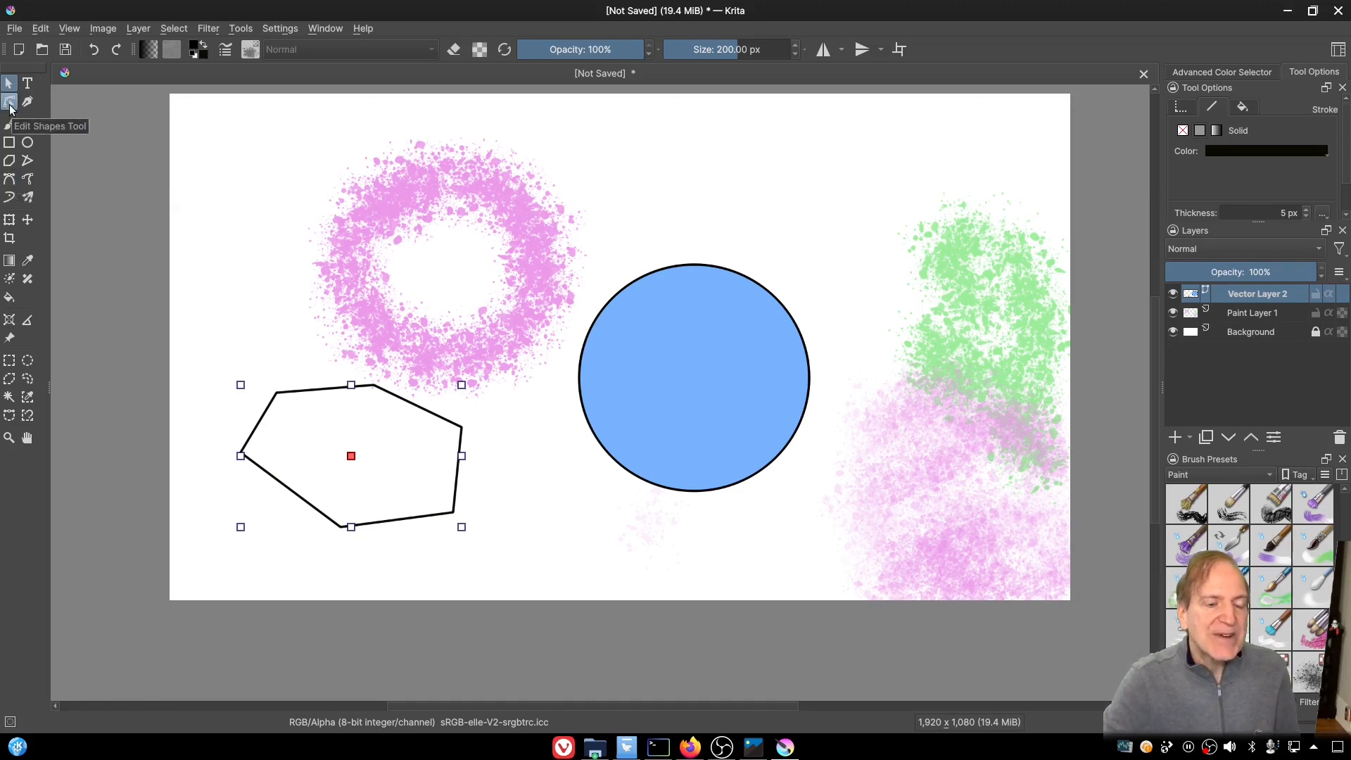
{"action": "left_click", "coordinate": [9, 103]}
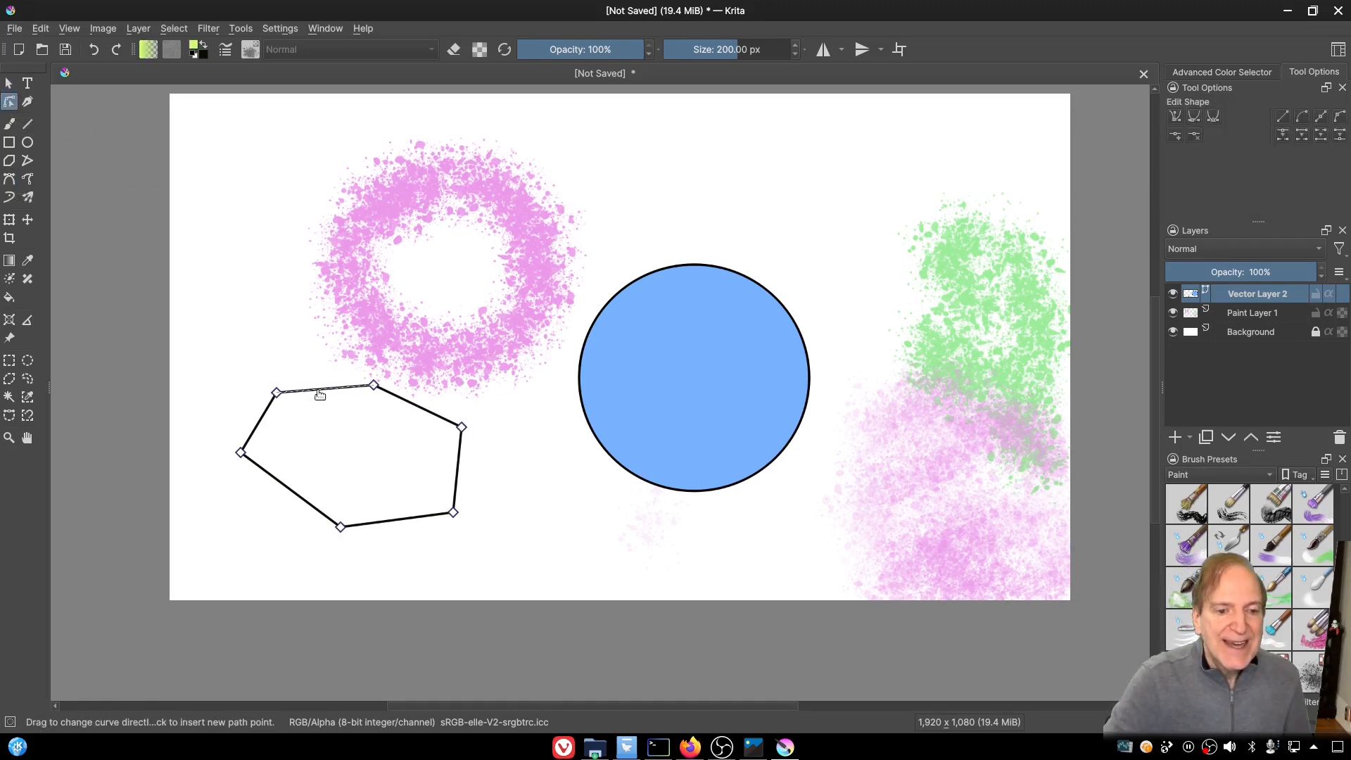
{"action": "left_click_drag", "start_coordinate": [320, 395], "coordinate": [315, 360]}
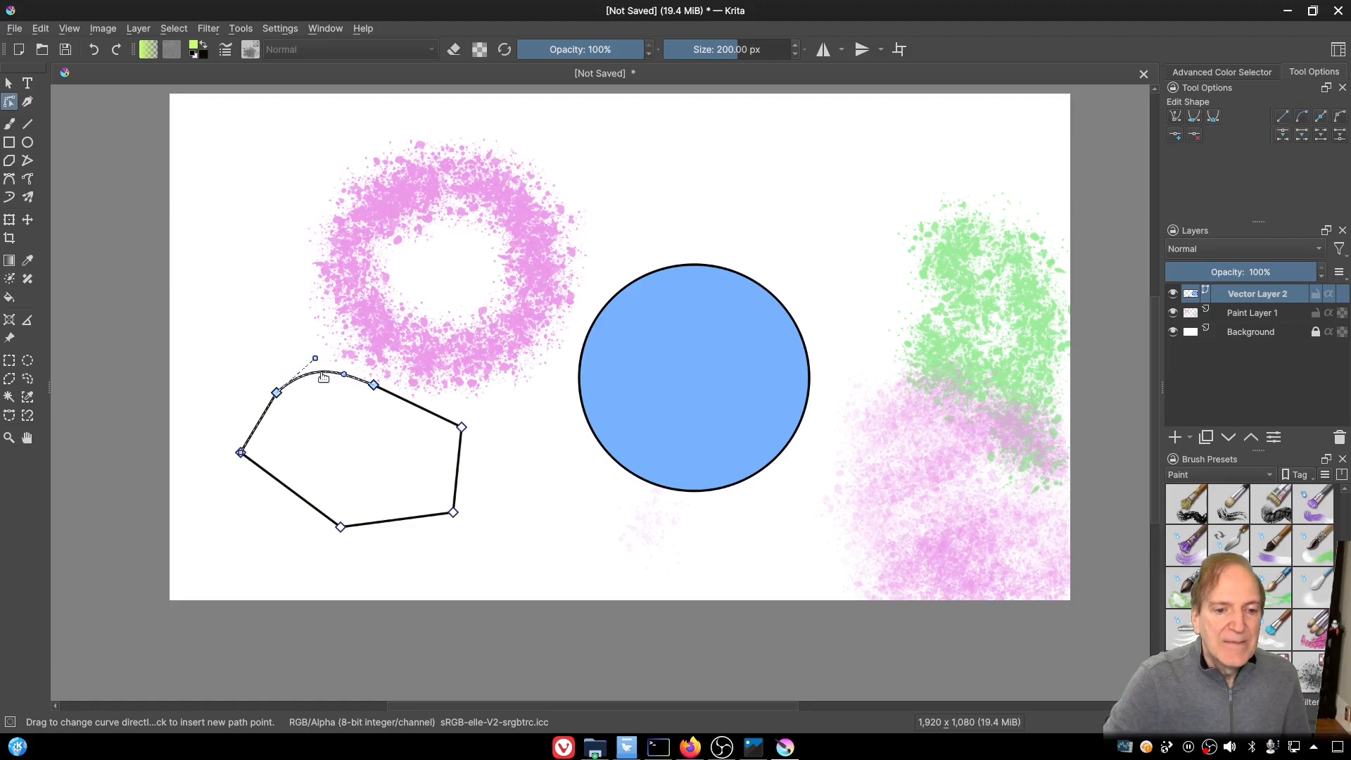
{"action": "left_click_drag", "start_coordinate": [459, 460], "coordinate": [493, 470]}
{"action": "left_click_drag", "start_coordinate": [408, 520], "coordinate": [483, 512]}
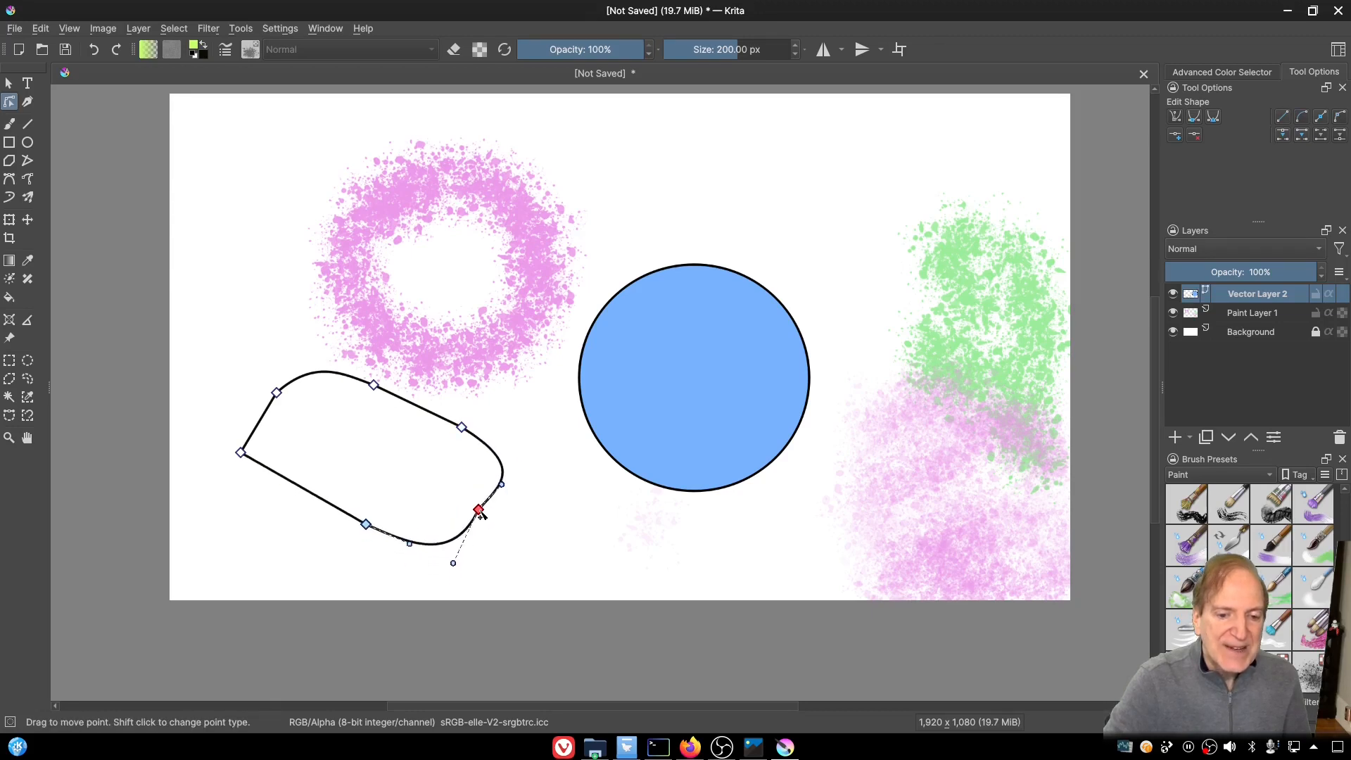
{"action": "mouse_move", "coordinate": [455, 564]}
{"action": "left_mouse_down"}
{"action": "mouse_move", "coordinate": [488, 543]}
{"action": "mouse_move", "coordinate": [467, 547]}
{"action": "left_mouse_up"}
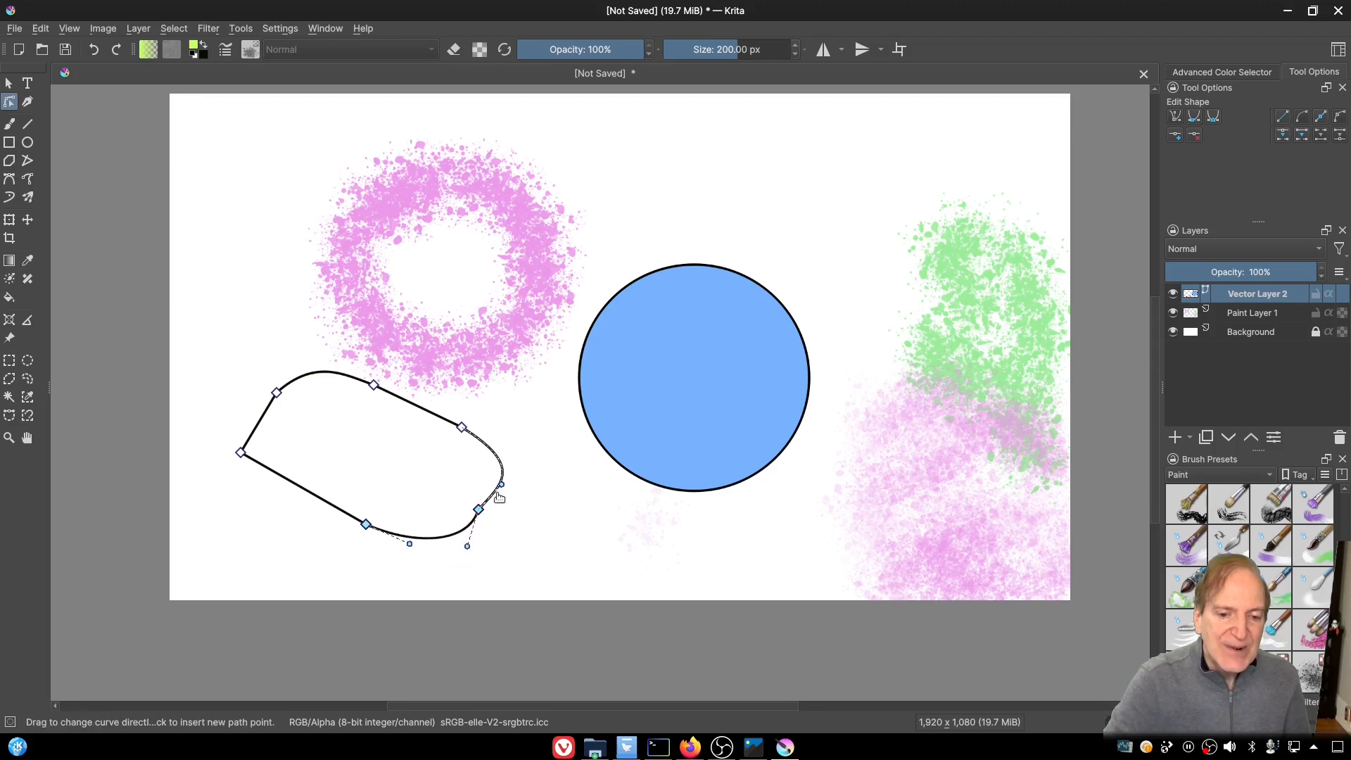
{"action": "left_click_drag", "start_coordinate": [501, 484], "coordinate": [477, 512]}
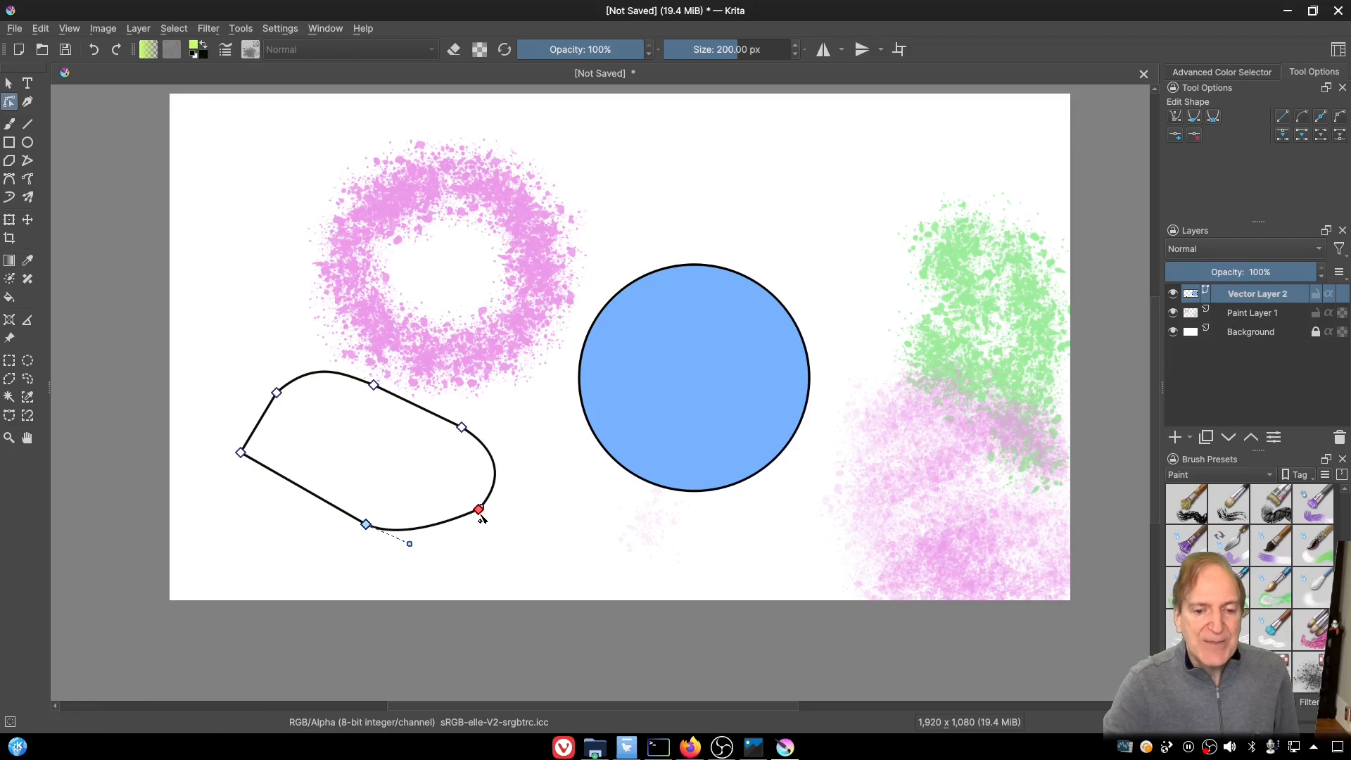
Step: Delete the shape's two lower nodes and bend the remaining bottom edge into a deep downward curve
{"action": "key", "text": "Delete"}
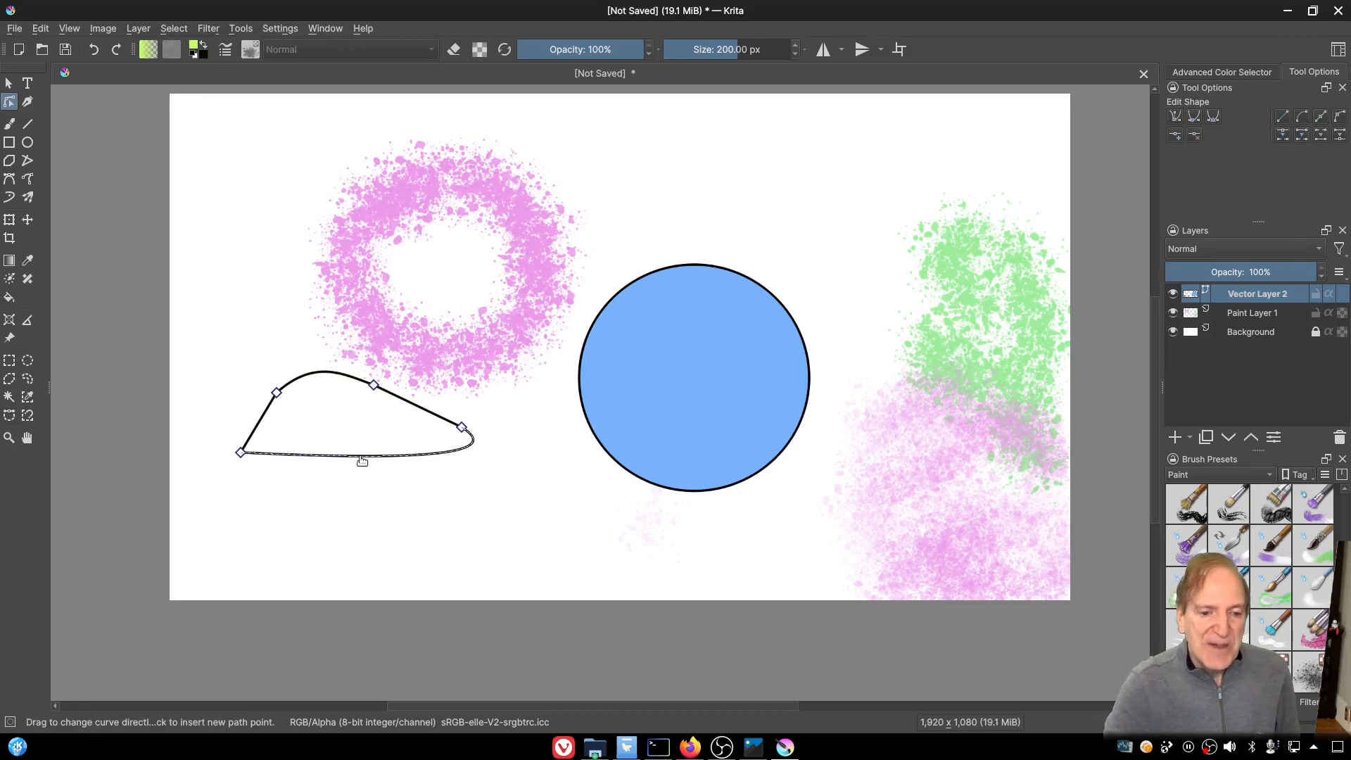
{"action": "left_click_drag", "start_coordinate": [361, 460], "coordinate": [320, 557]}
{"action": "left_click", "coordinate": [422, 391]}
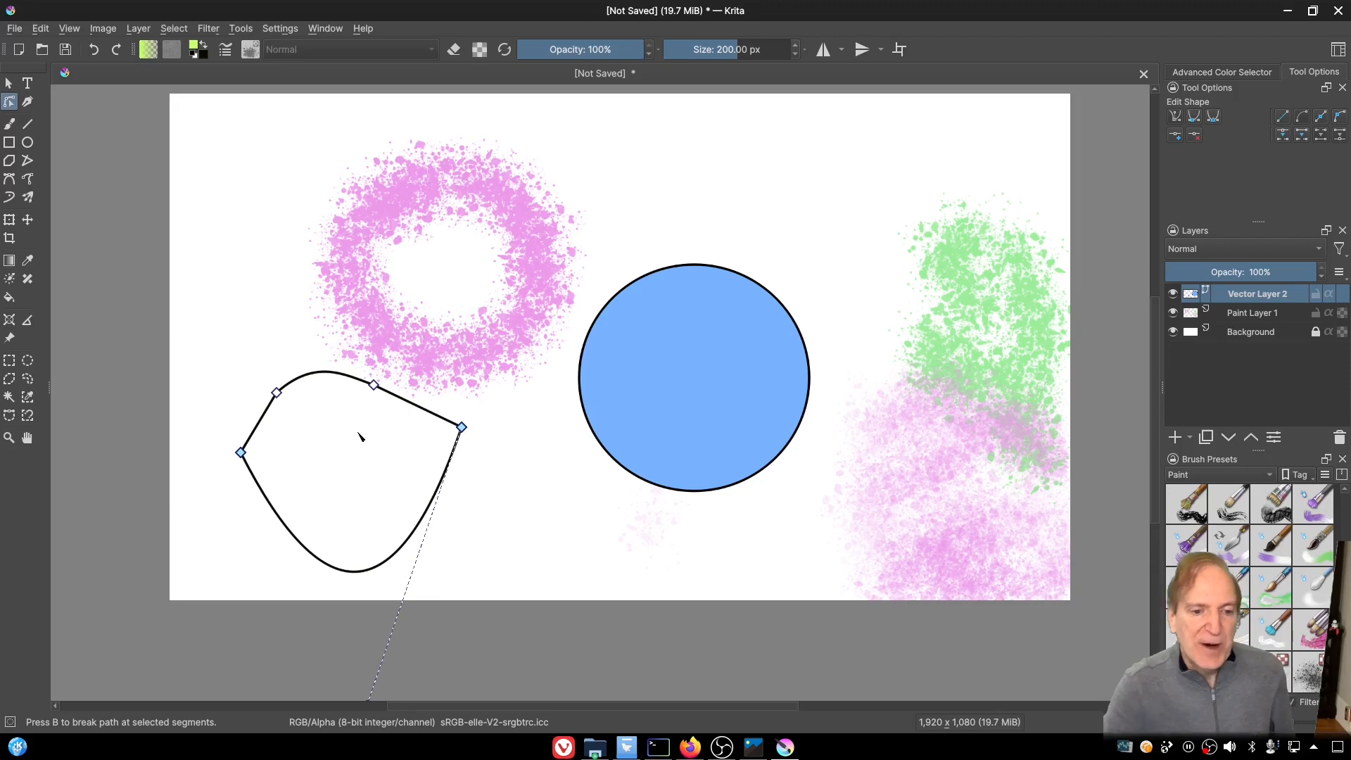
{"action": "left_click_drag", "start_coordinate": [365, 571], "coordinate": [360, 546]}
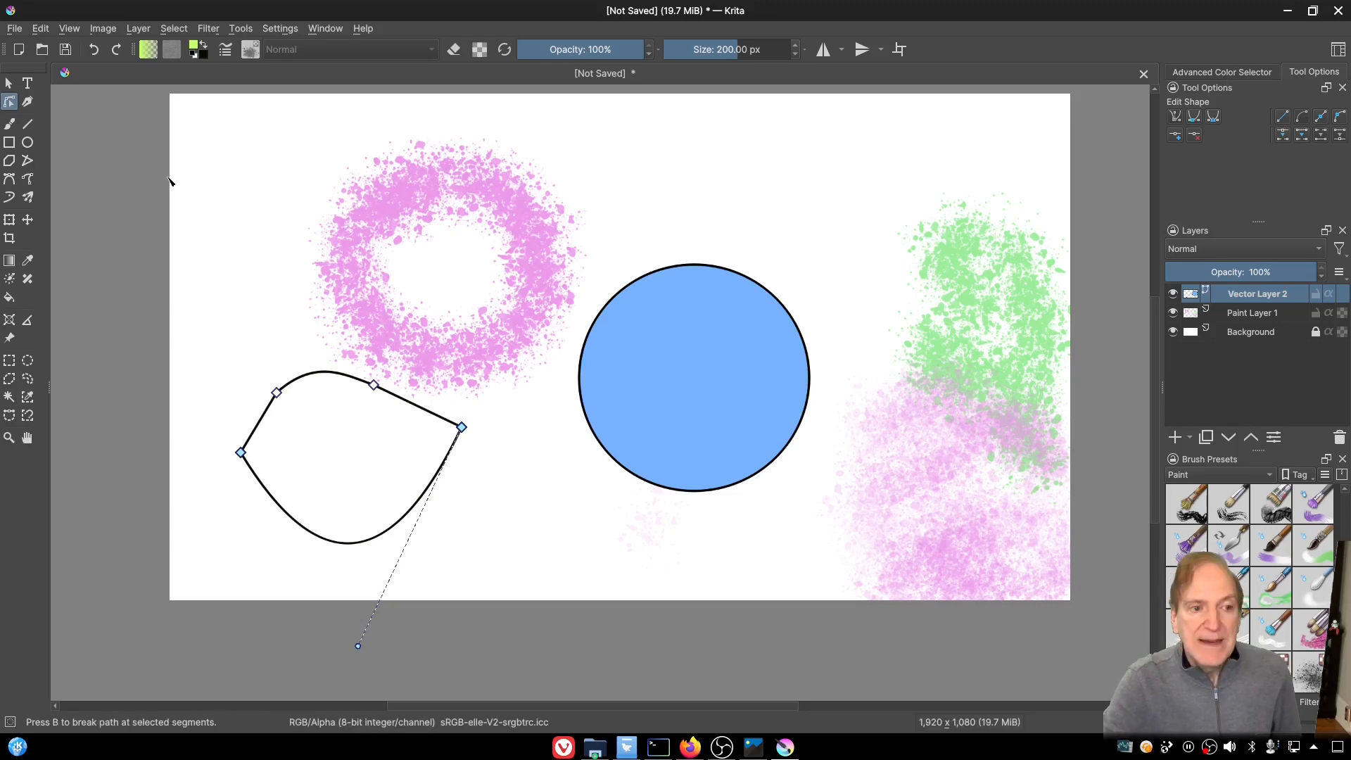
Step: Resize the curved shape from its corners and sides, stretching and shrinking it to finish slightly smaller below the pink splattered circle
{"action": "left_click", "coordinate": [10, 83]}
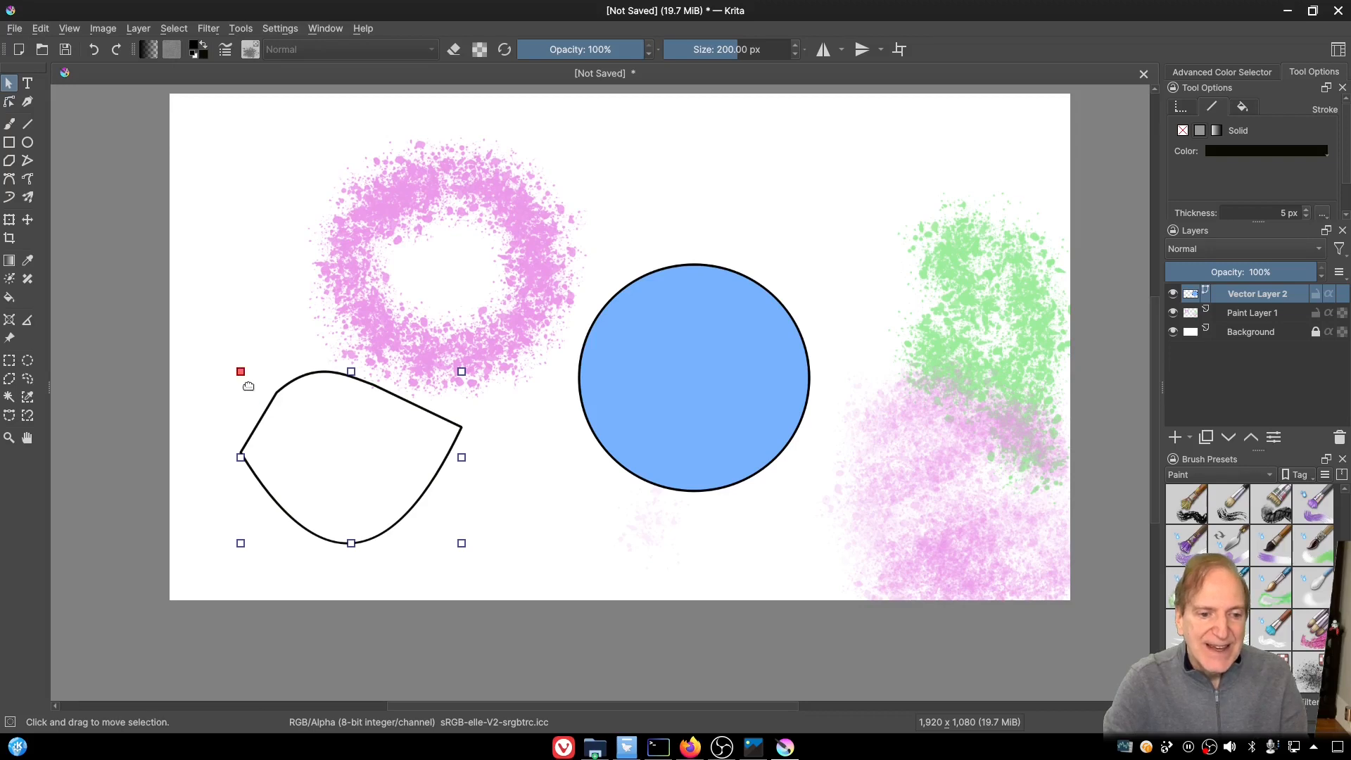
{"action": "left_click_drag", "start_coordinate": [240, 371], "coordinate": [274, 389]}
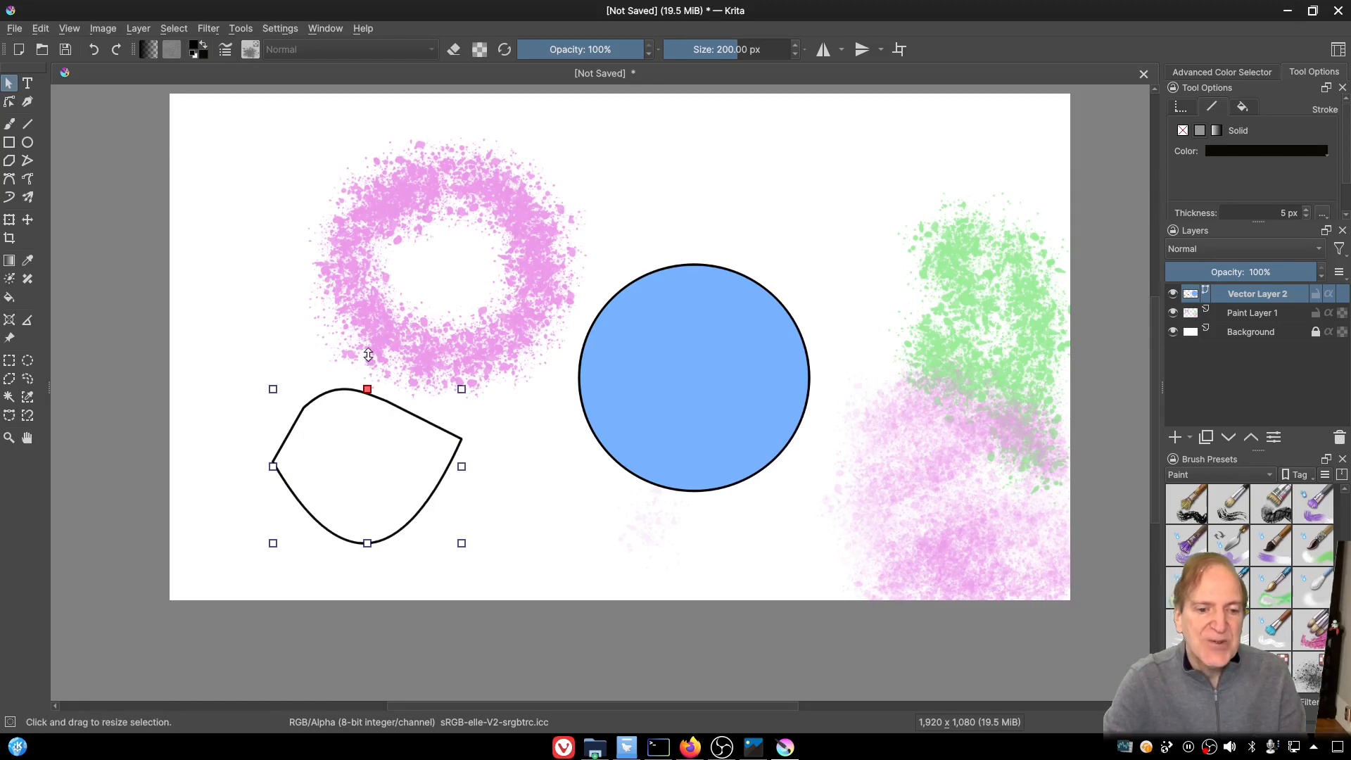
{"action": "mouse_move", "coordinate": [363, 388]}
{"action": "left_mouse_down"}
{"action": "mouse_move", "coordinate": [364, 458]}
{"action": "mouse_move", "coordinate": [374, 243]}
{"action": "mouse_move", "coordinate": [371, 404]}
{"action": "left_mouse_up"}
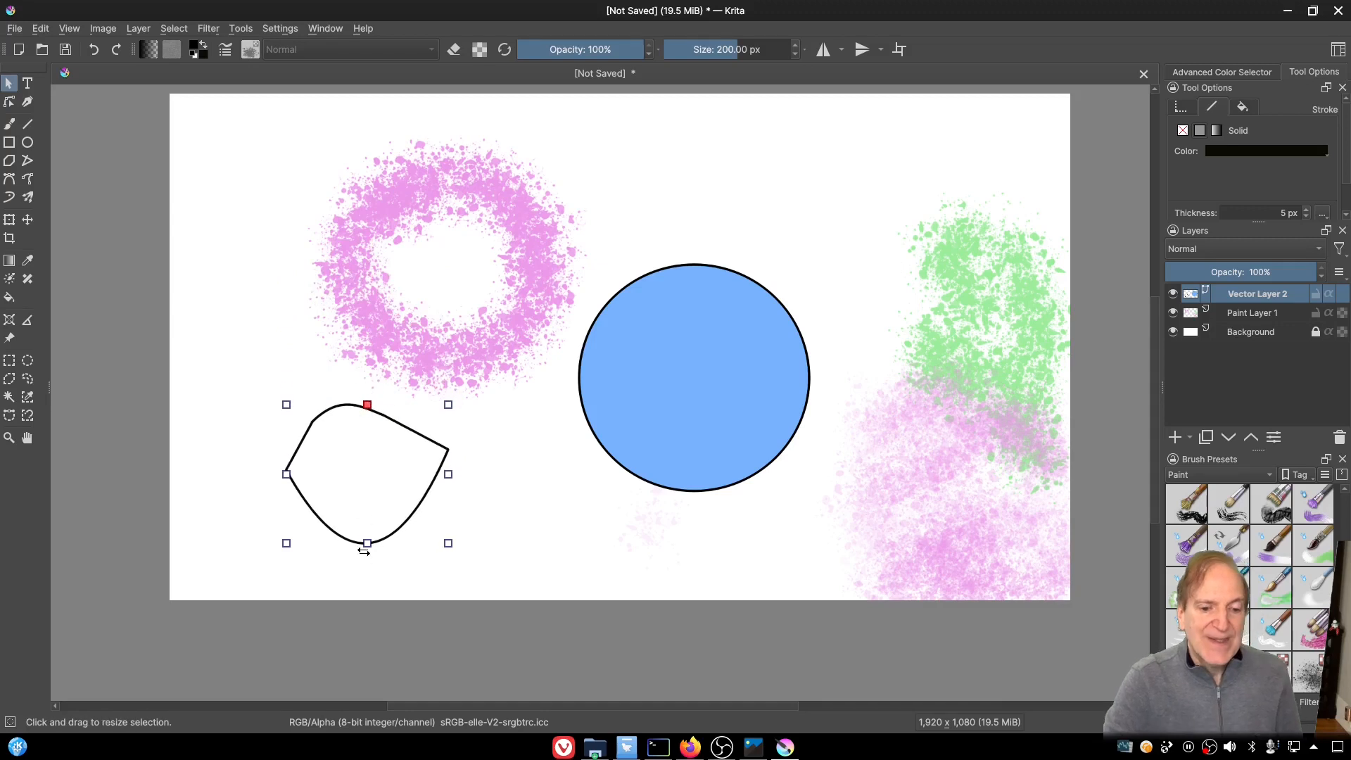
{"action": "mouse_move", "coordinate": [368, 543]}
{"action": "left_mouse_down"}
{"action": "mouse_move", "coordinate": [369, 582]}
{"action": "mouse_move", "coordinate": [368, 523]}
{"action": "left_mouse_up"}
{"action": "mouse_move", "coordinate": [451, 465]}
{"action": "left_mouse_down"}
{"action": "mouse_move", "coordinate": [504, 466]}
{"action": "mouse_move", "coordinate": [441, 466]}
{"action": "left_mouse_up"}
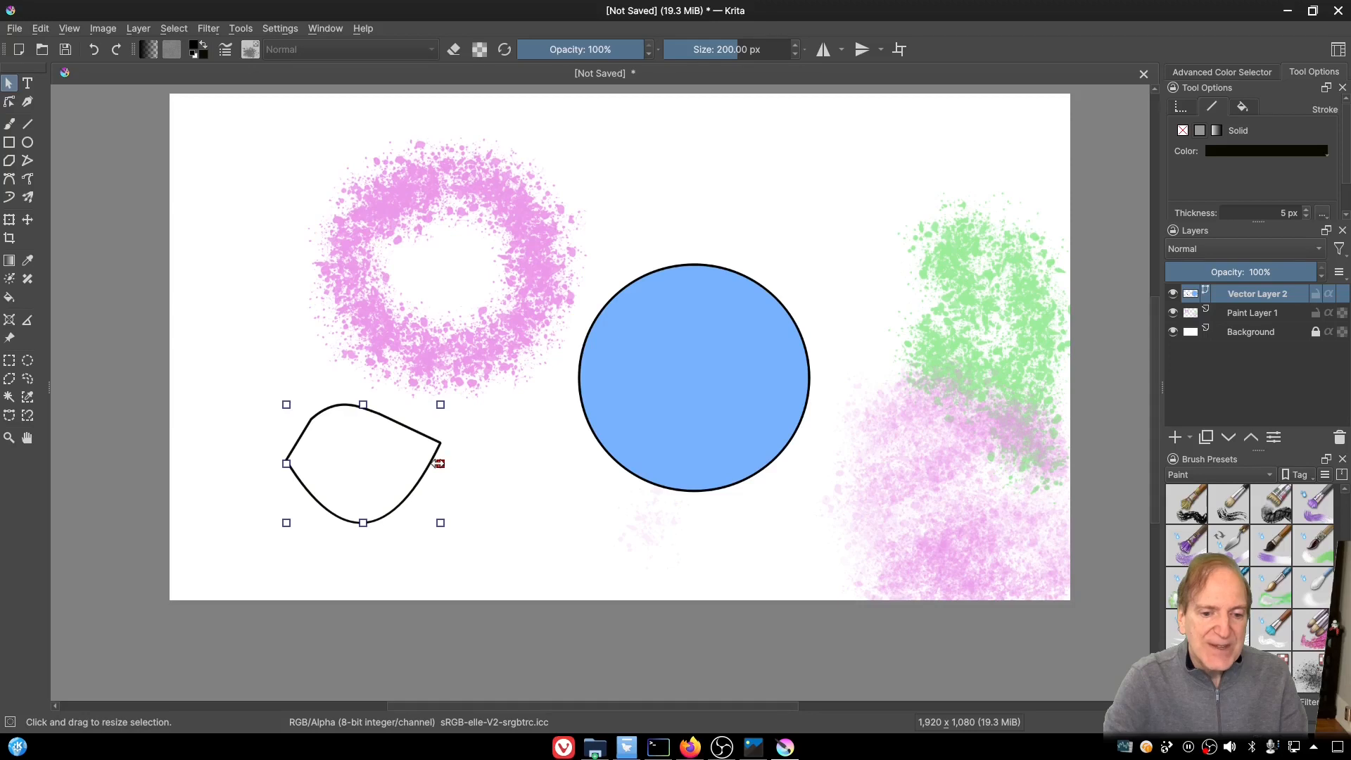
{"action": "left_click_drag", "start_coordinate": [440, 463], "coordinate": [477, 477]}
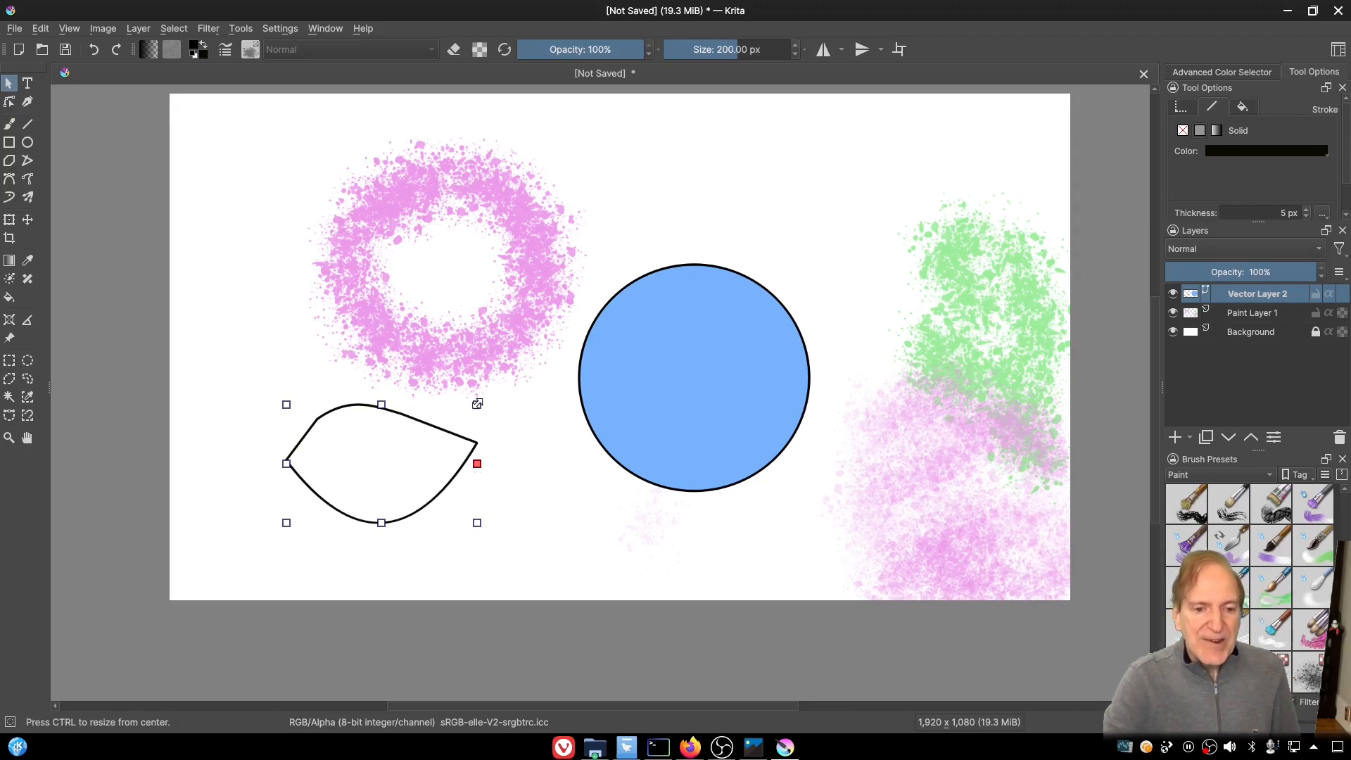
{"action": "left_click_drag", "start_coordinate": [477, 403], "coordinate": [503, 337]}
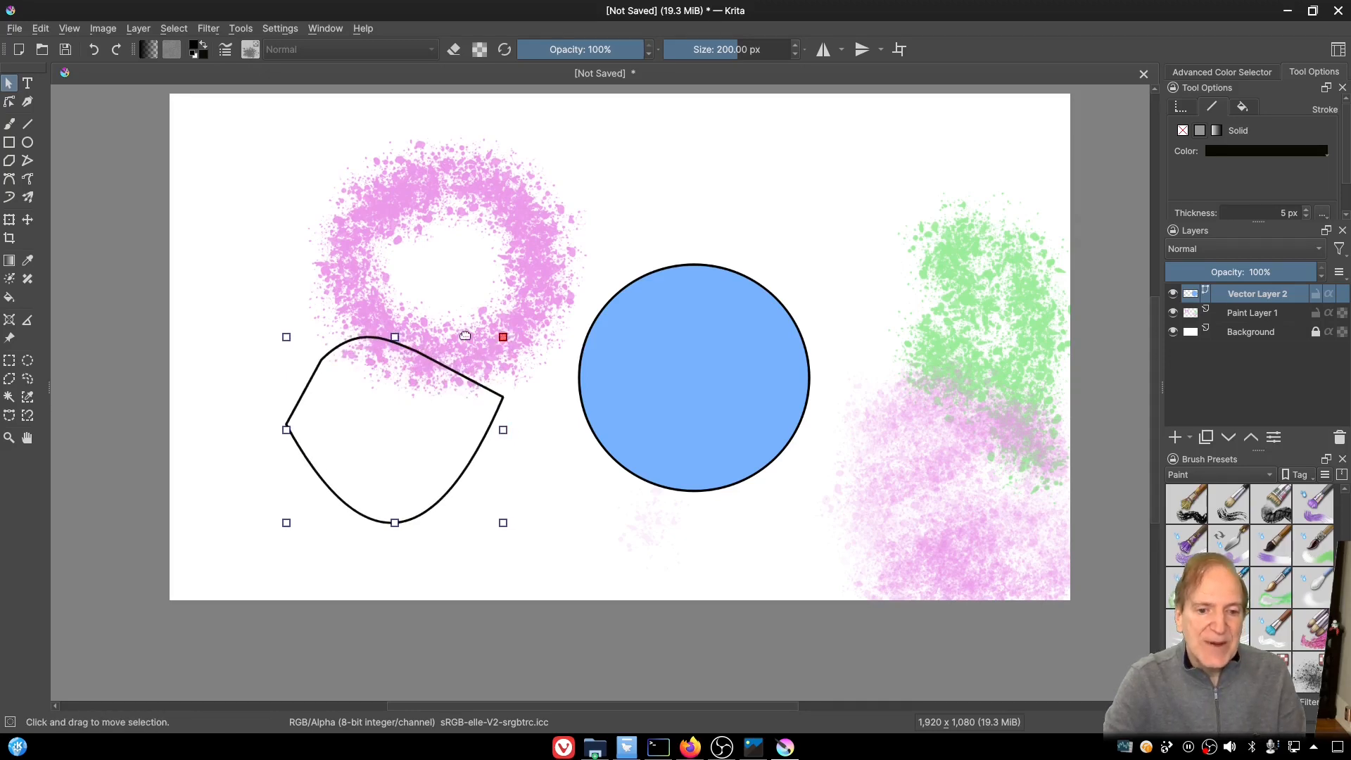
{"action": "left_click_drag", "start_coordinate": [503, 337], "coordinate": [504, 373]}
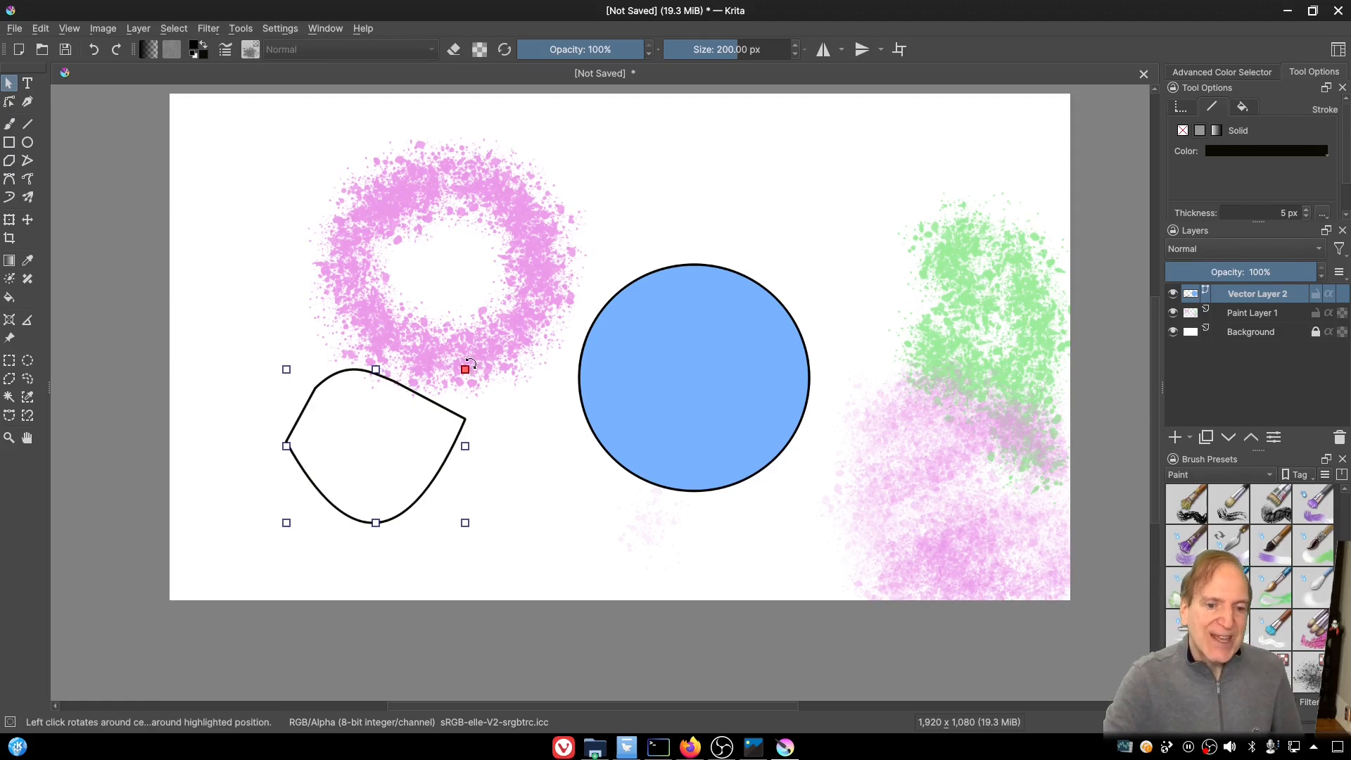
Step: Rotate the curved shape about a quarter turn counterclockwise, and shear it to the right and slightly upward
{"action": "left_click_drag", "start_coordinate": [470, 366], "coordinate": [281, 334]}
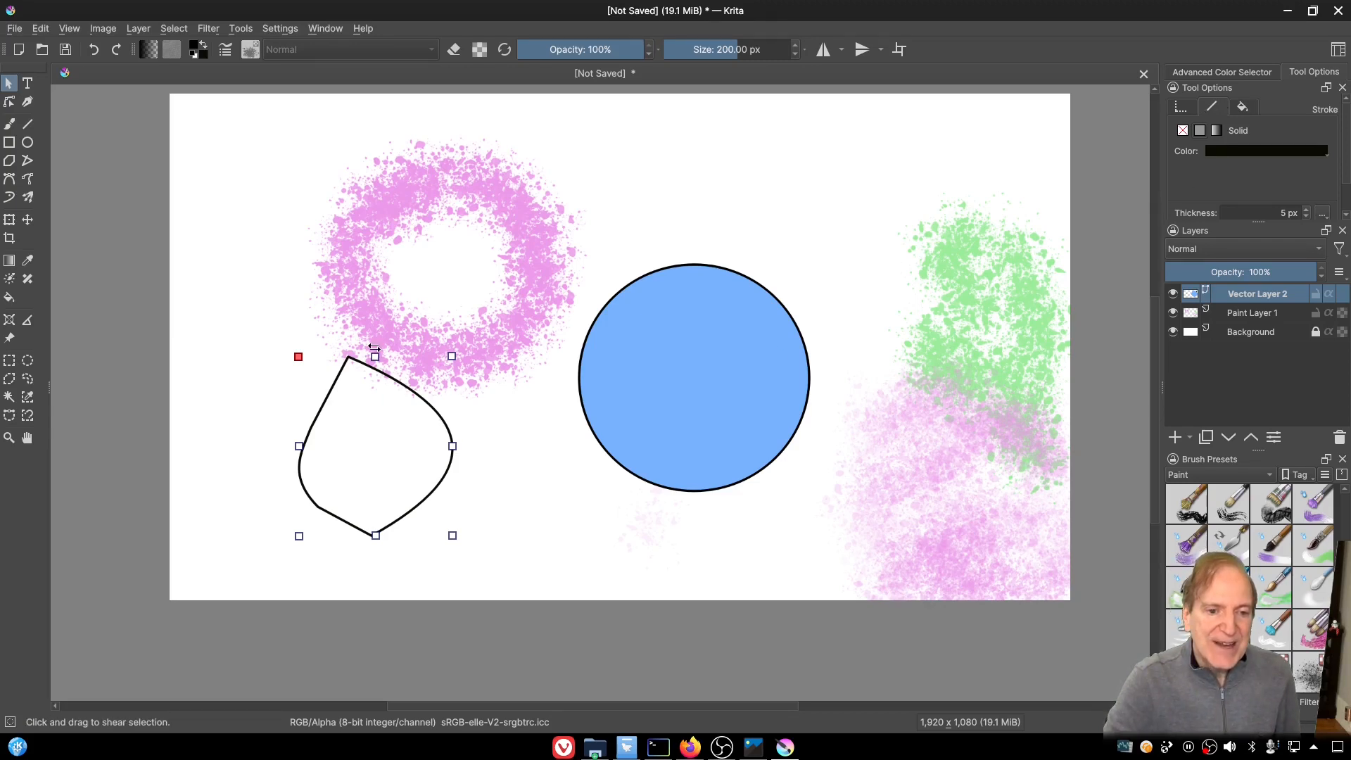
{"action": "left_click_drag", "start_coordinate": [375, 349], "coordinate": [408, 353]}
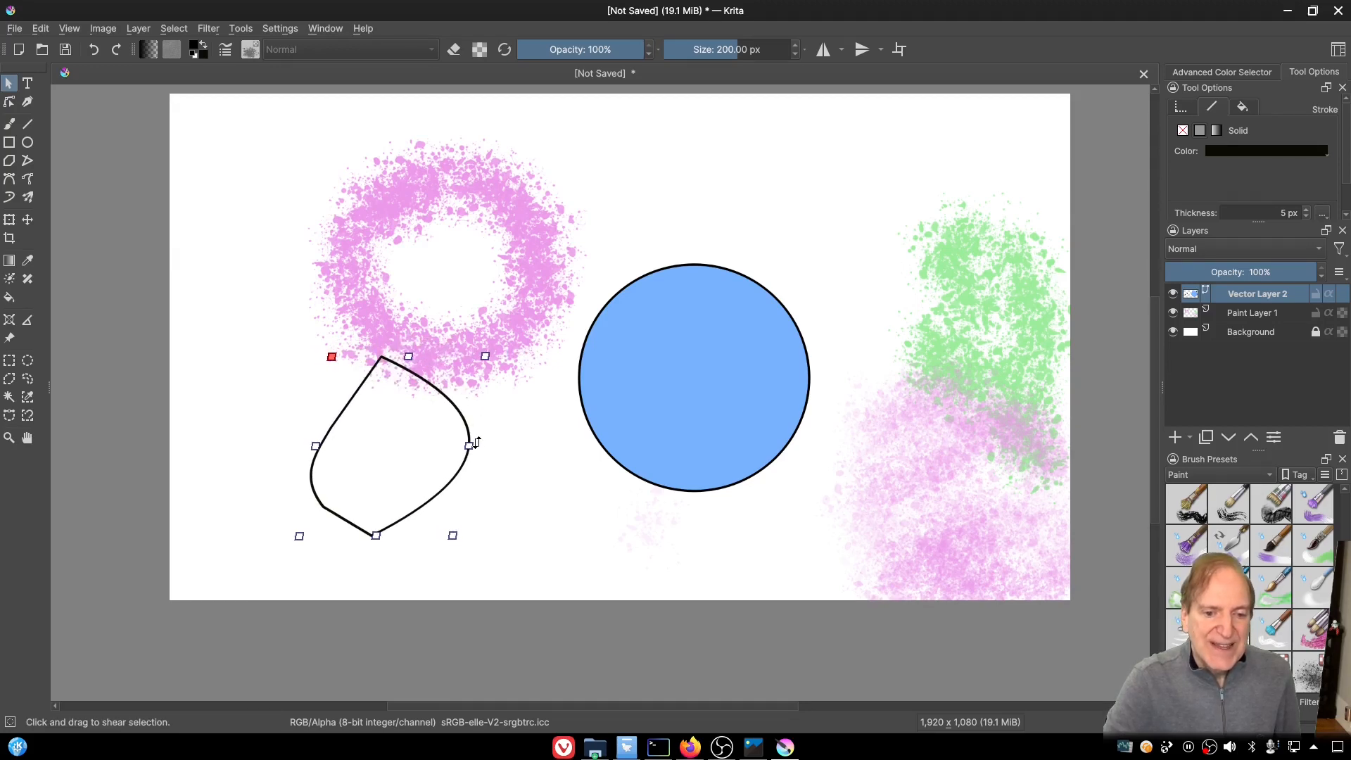
{"action": "mouse_move", "coordinate": [476, 442]}
{"action": "left_mouse_down"}
{"action": "mouse_move", "coordinate": [476, 396]}
{"action": "mouse_move", "coordinate": [476, 441]}
{"action": "left_mouse_up"}
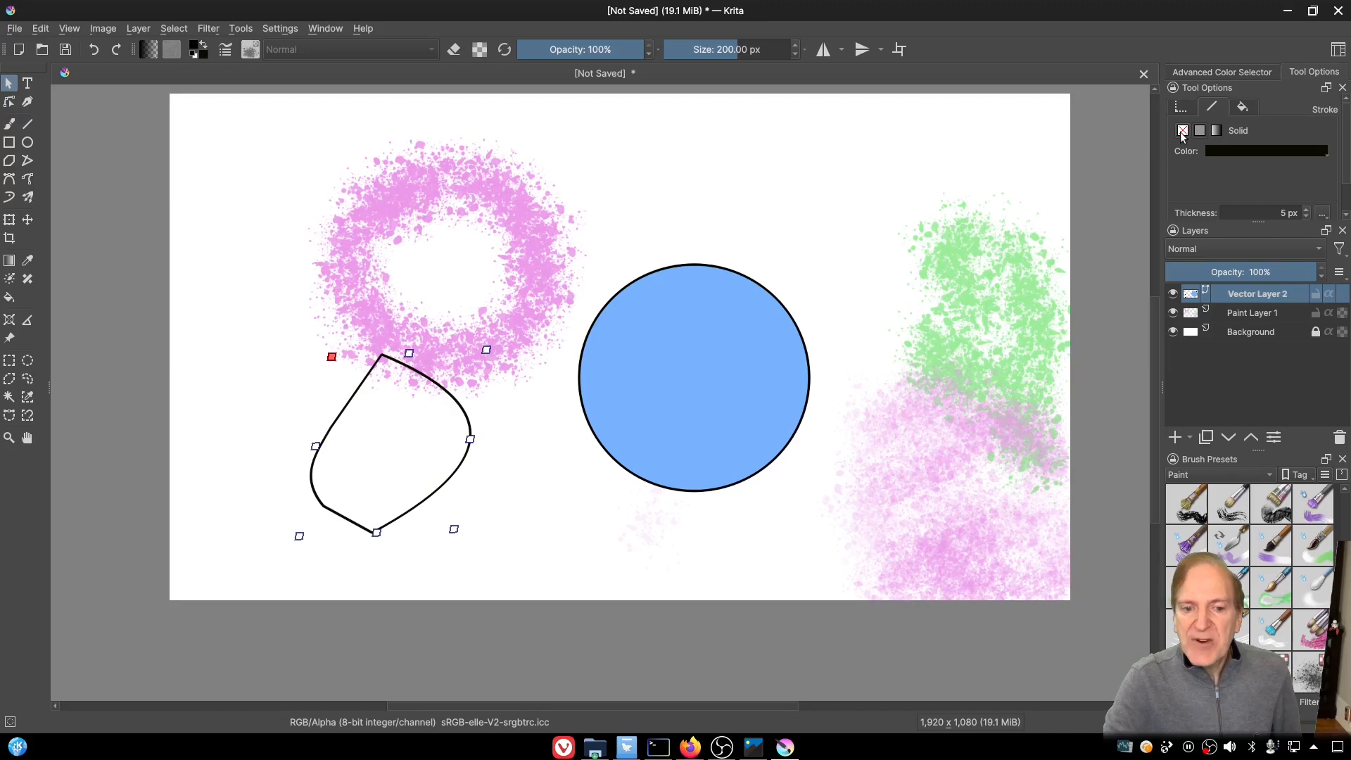
Step: Remove the curved shape's stroke and give it a solid light blue fill
{"action": "left_click", "coordinate": [1182, 131]}
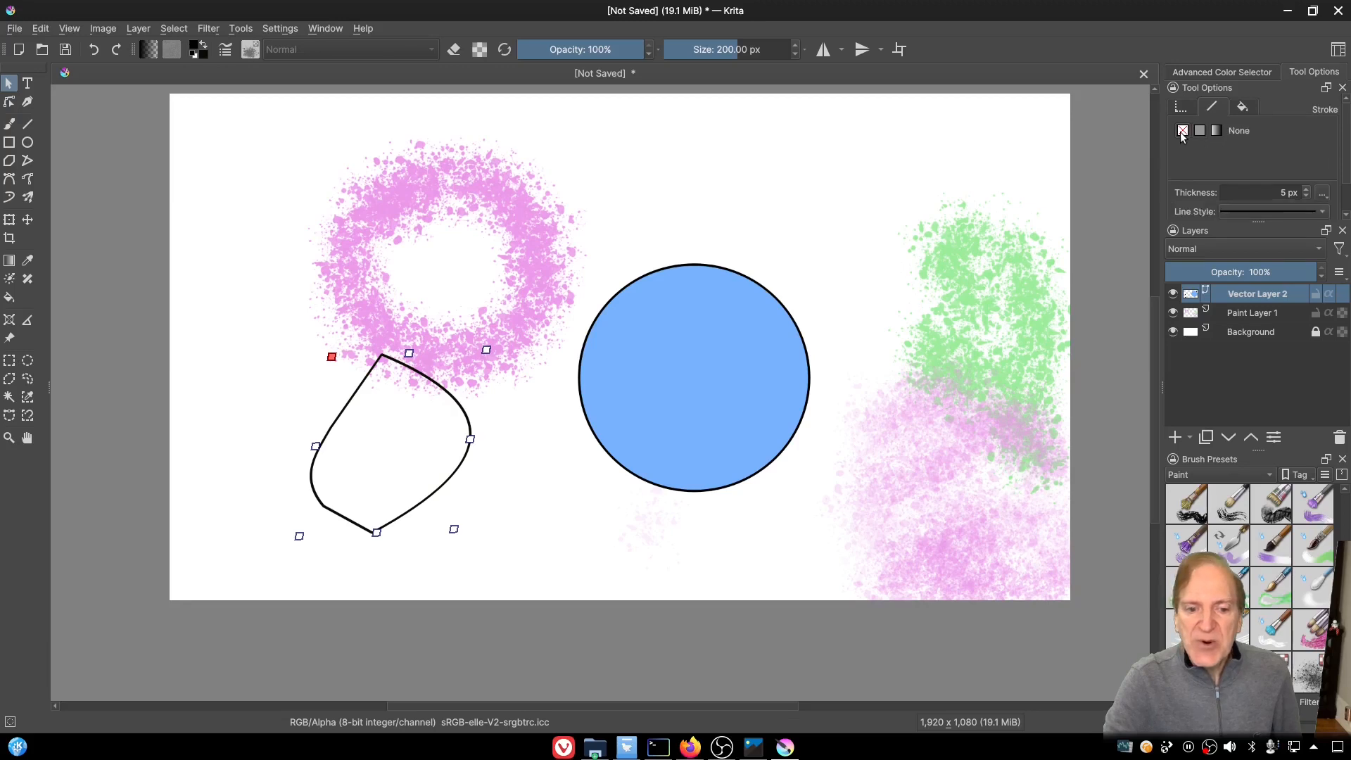
{"action": "left_click", "coordinate": [1238, 110]}
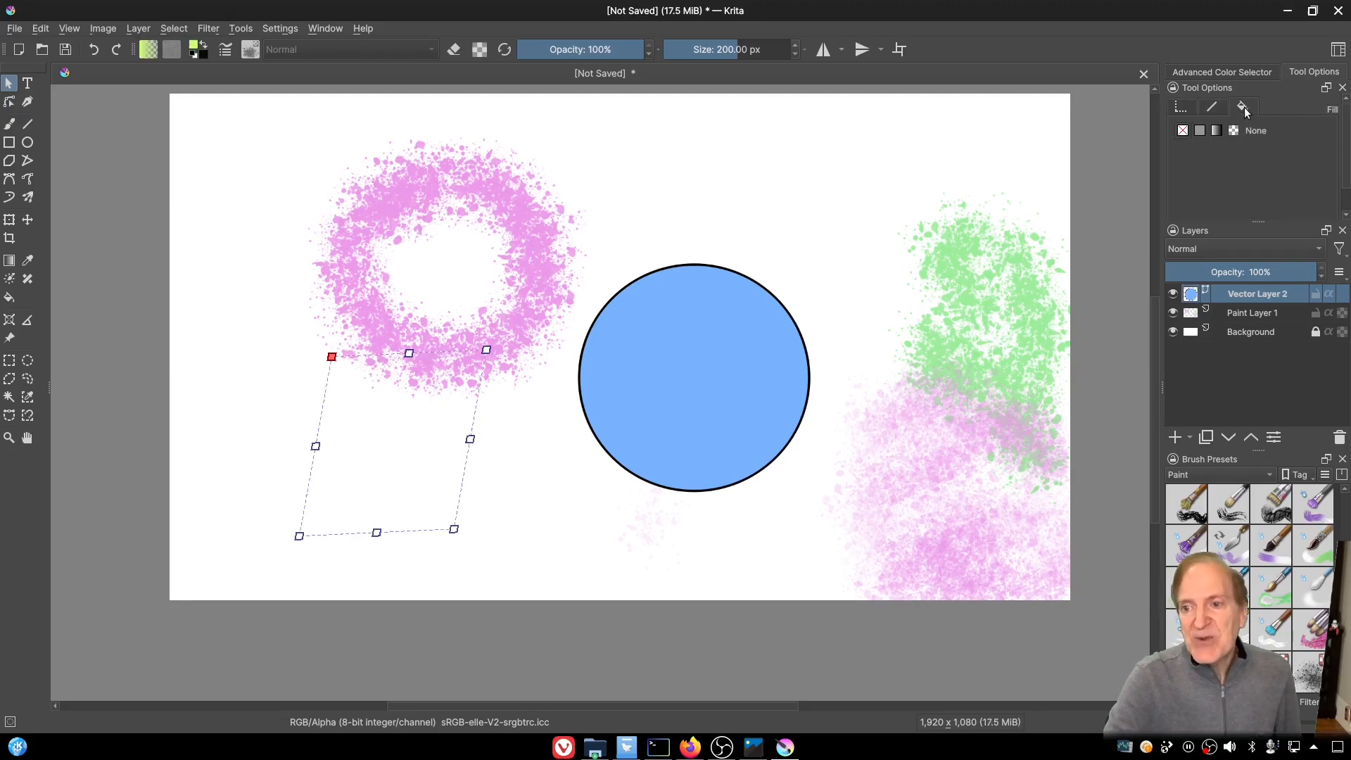
{"action": "left_click", "coordinate": [1200, 132]}
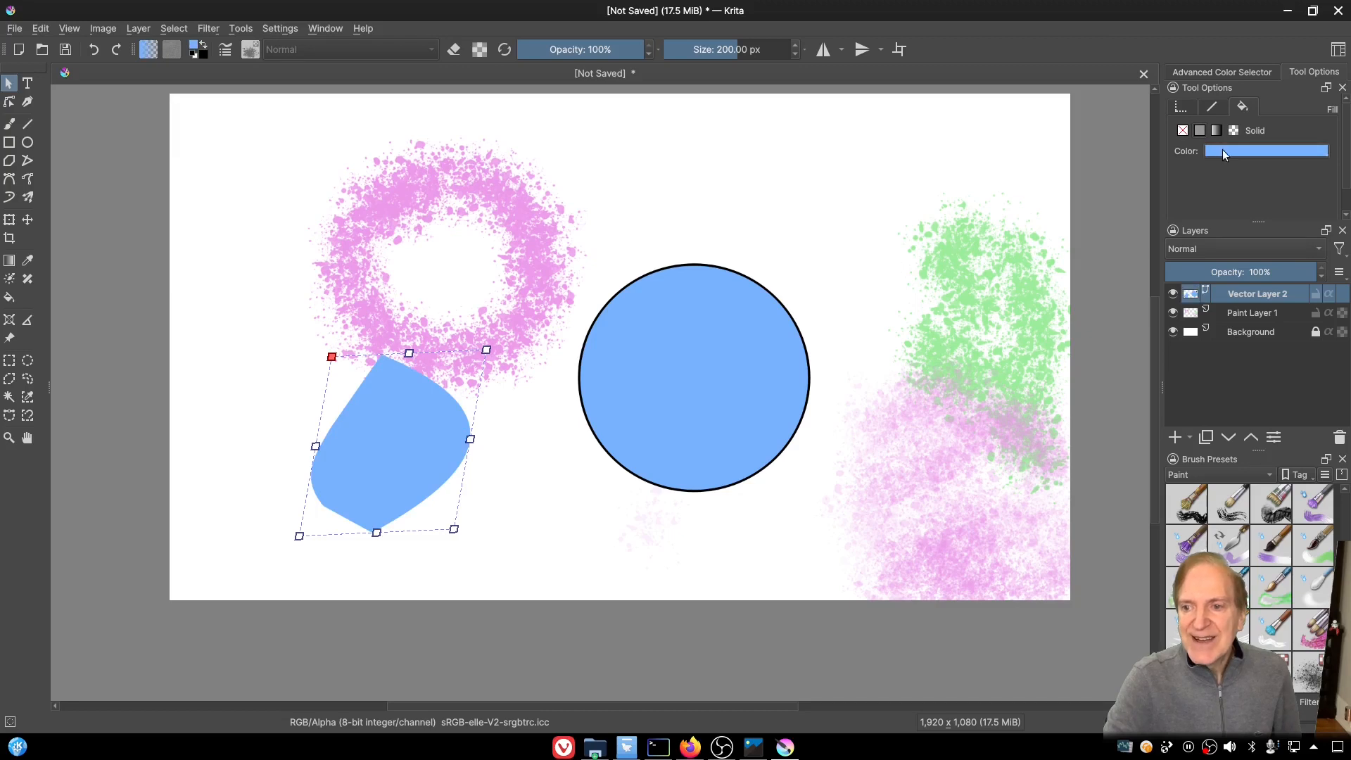
{"action": "left_click", "coordinate": [1222, 150]}
{"action": "left_click", "coordinate": [1218, 143]}
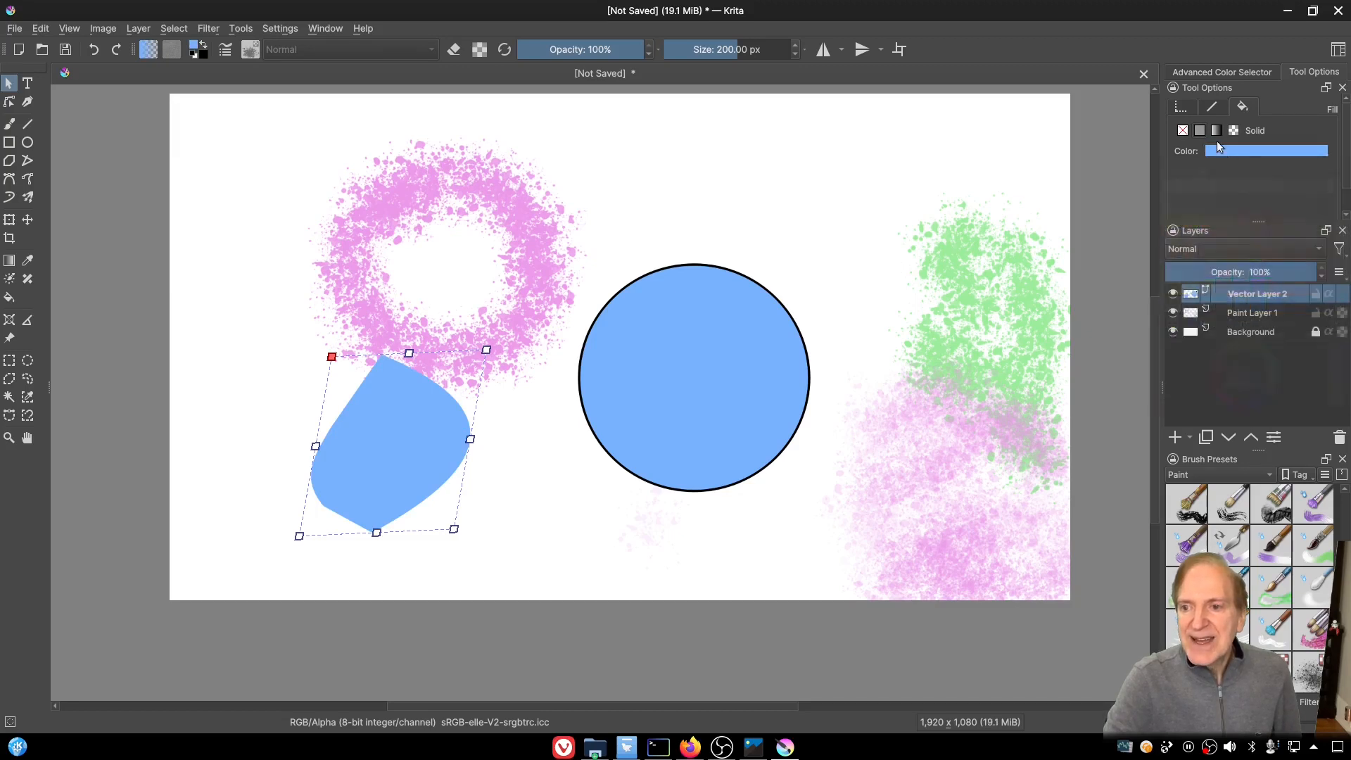
Step: Fill the curved shape with a Radial gradient using the striped yellow, orange and dark red preset, and move it up over the pink circle's left side
{"action": "left_click", "coordinate": [1215, 131]}
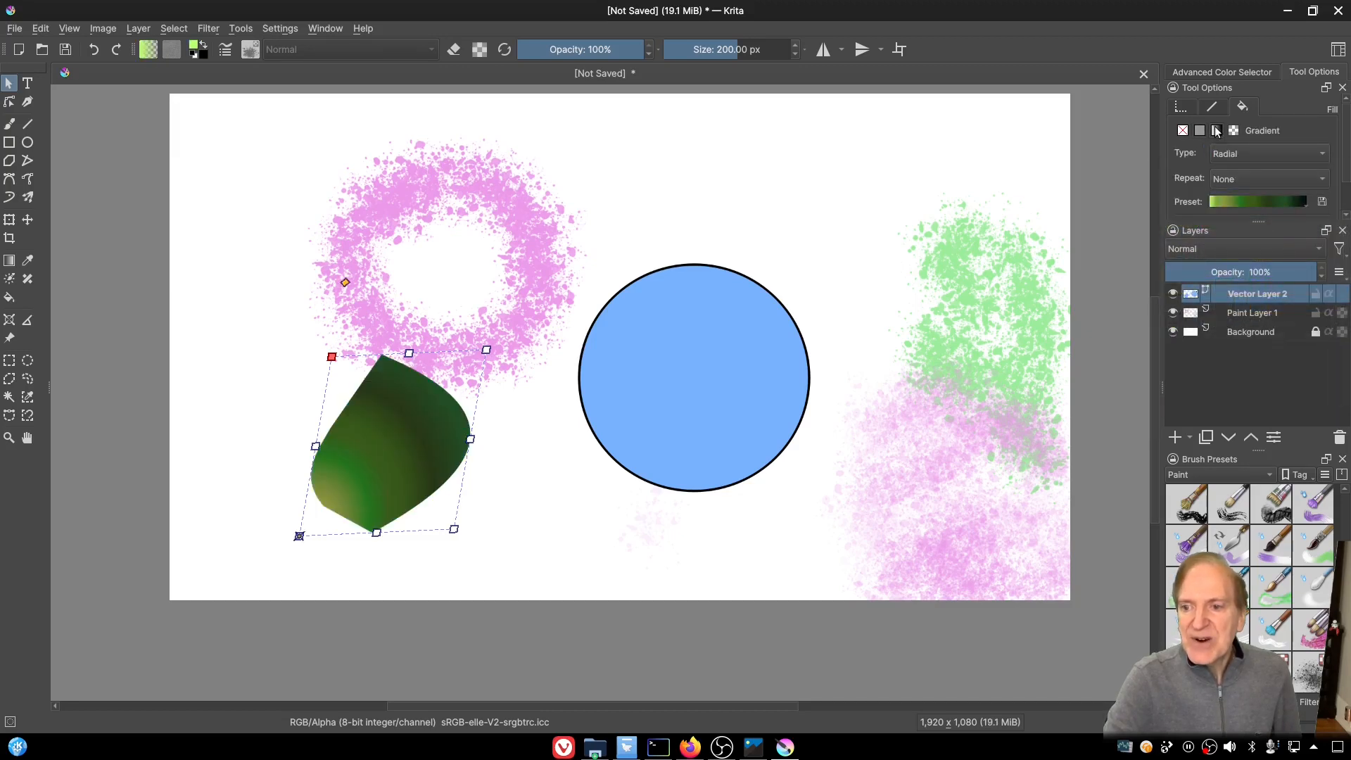
{"action": "left_click", "coordinate": [1301, 202]}
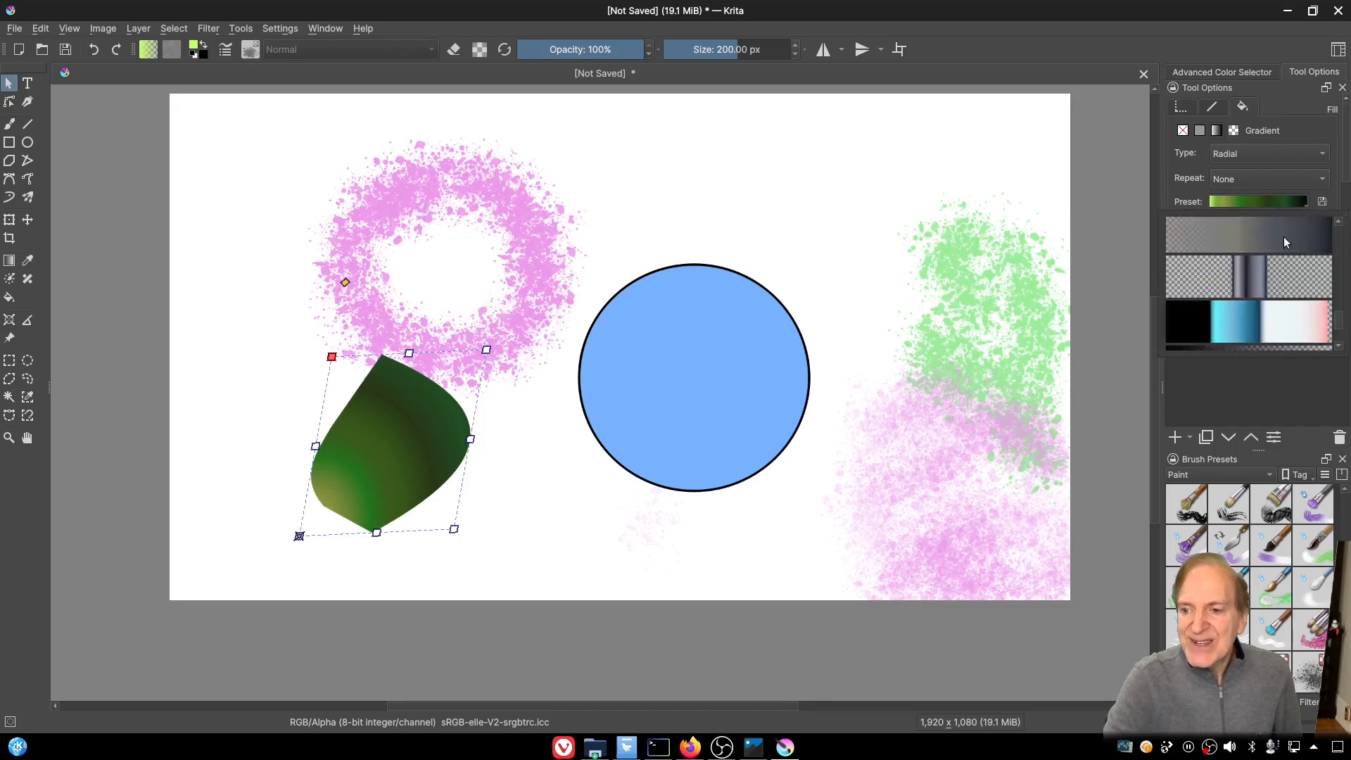
{"action": "scroll", "coordinate": [1283, 239], "scroll_direction": "down", "scroll_amount": 5}
{"action": "left_click", "coordinate": [1236, 283]}
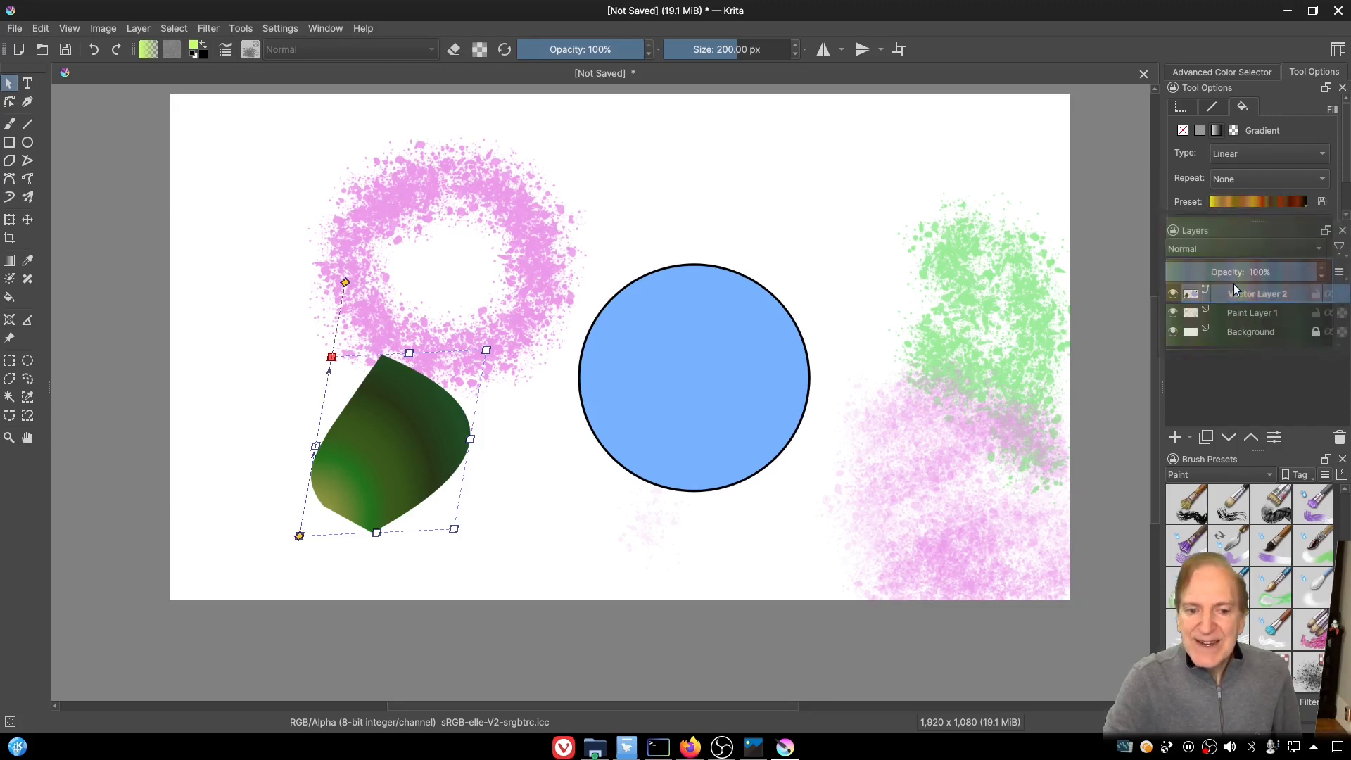
{"action": "left_click", "coordinate": [1259, 153]}
{"action": "left_click", "coordinate": [1251, 167]}
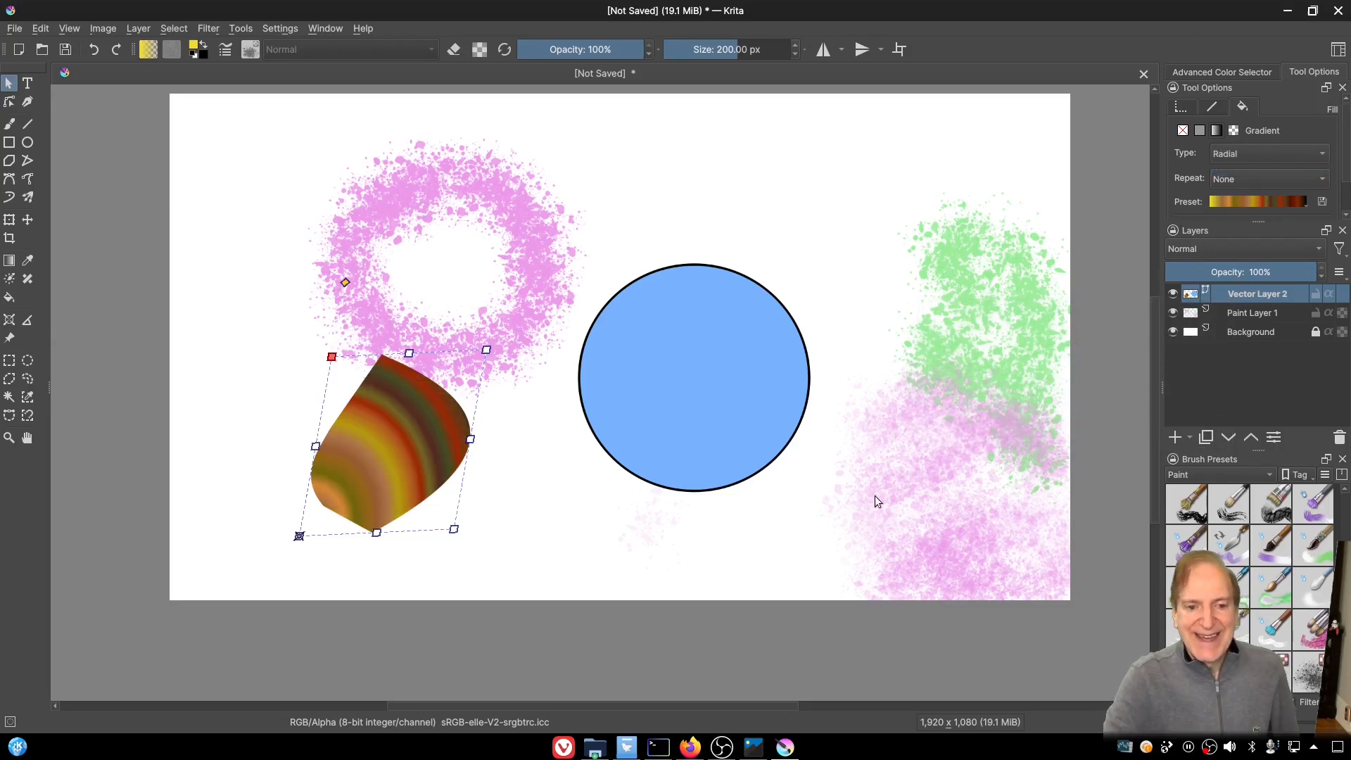
{"action": "left_click_drag", "start_coordinate": [429, 414], "coordinate": [362, 246]}
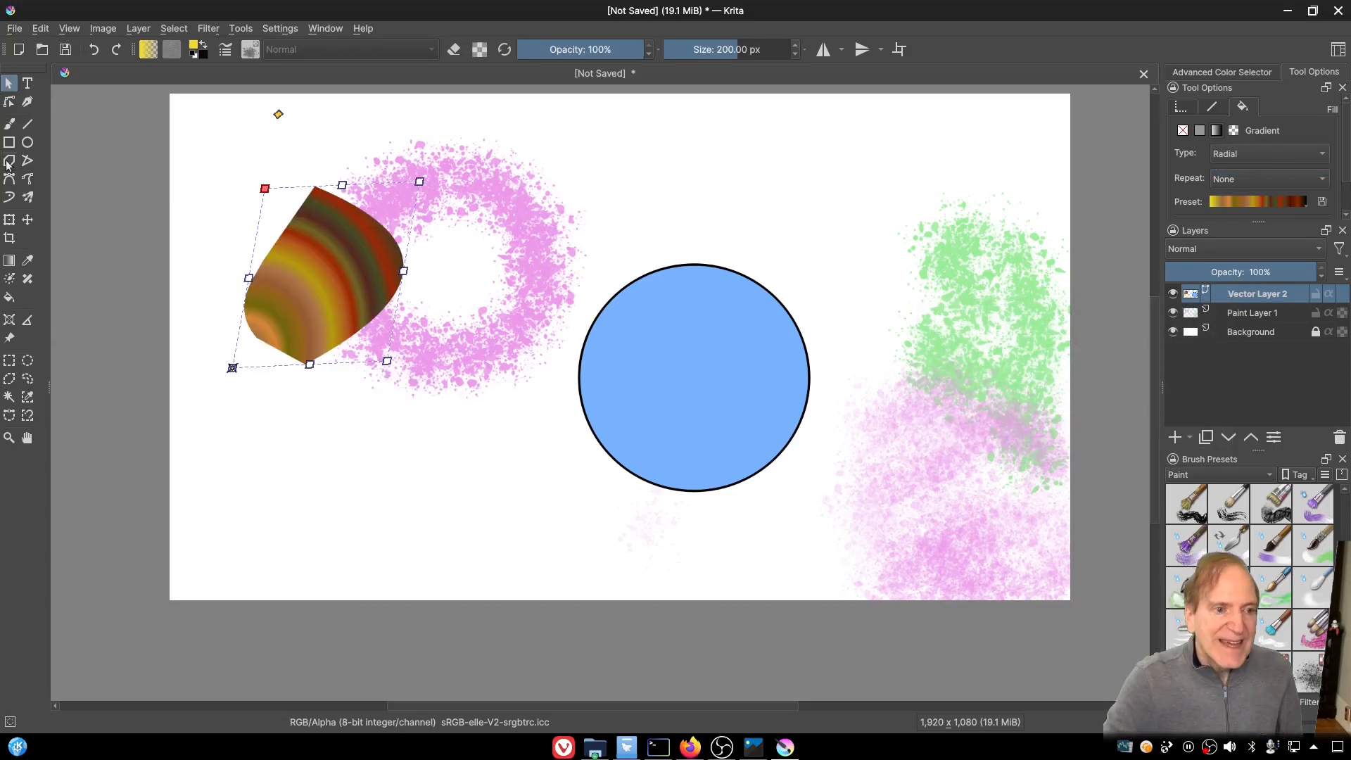
Step: Draw a tall, unfilled light green rectangle below the gradient shape with the Rectangle tool at a brush size of 24.12 px
{"action": "left_click", "coordinate": [9, 143]}
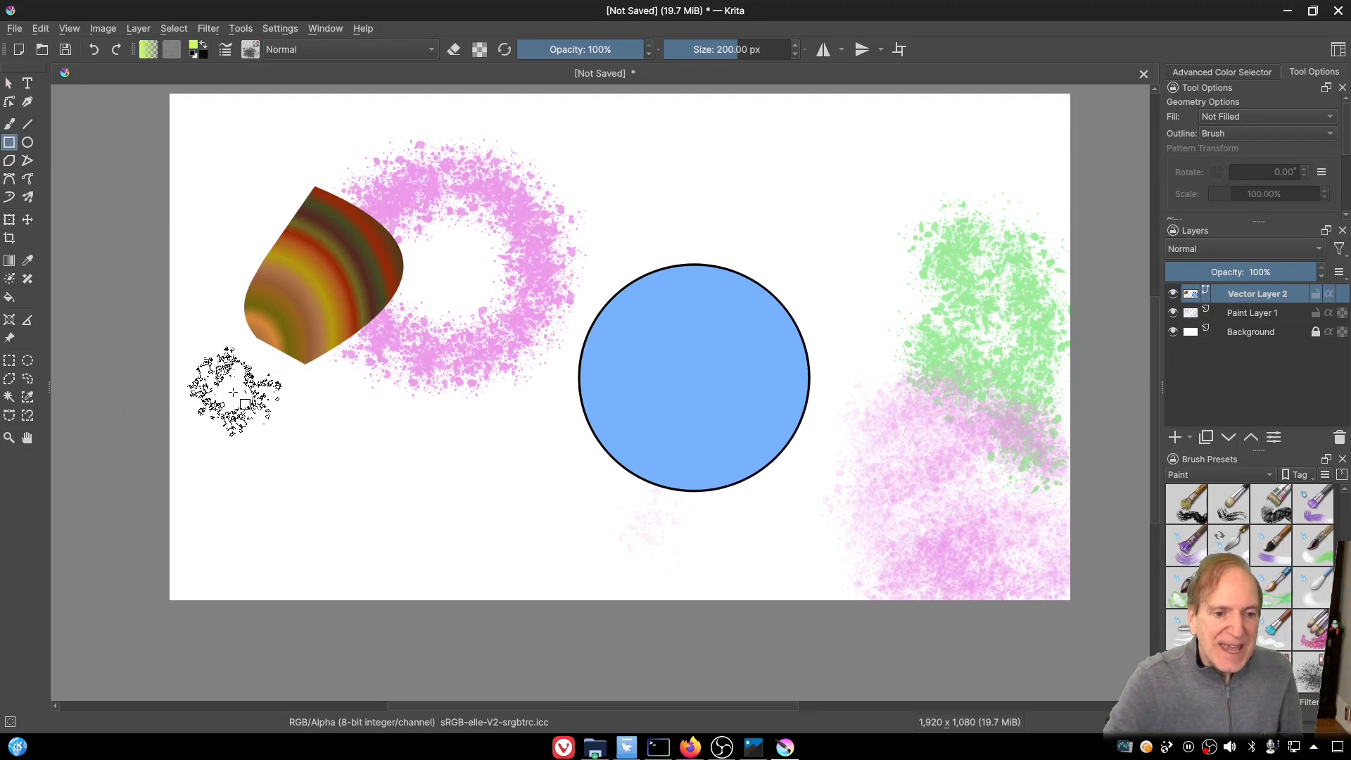
{"action": "left_click", "coordinate": [699, 51]}
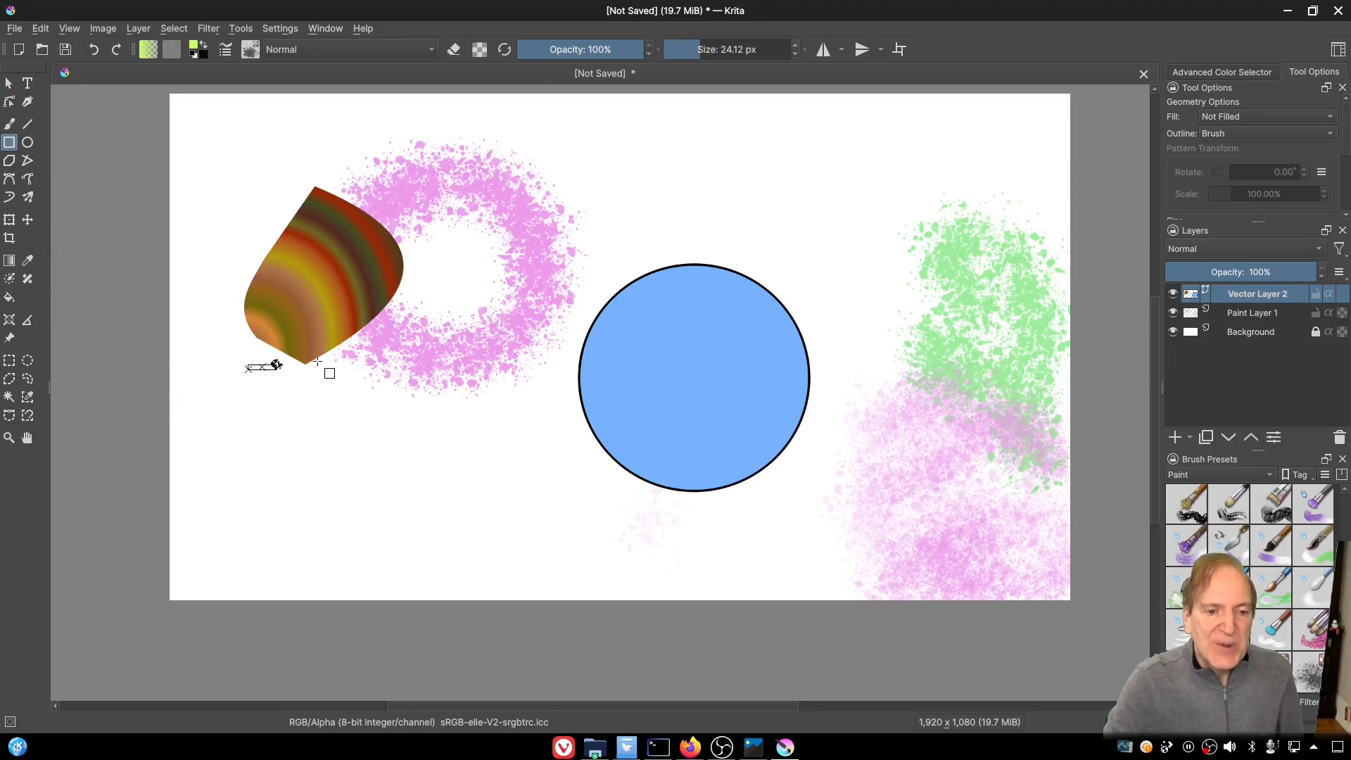
{"action": "mouse_move", "coordinate": [247, 369]}
{"action": "left_mouse_down"}
{"action": "mouse_move", "coordinate": [352, 371]}
{"action": "mouse_move", "coordinate": [392, 596]}
{"action": "mouse_move", "coordinate": [367, 595]}
{"action": "mouse_move", "coordinate": [364, 572]}
{"action": "left_mouse_up"}
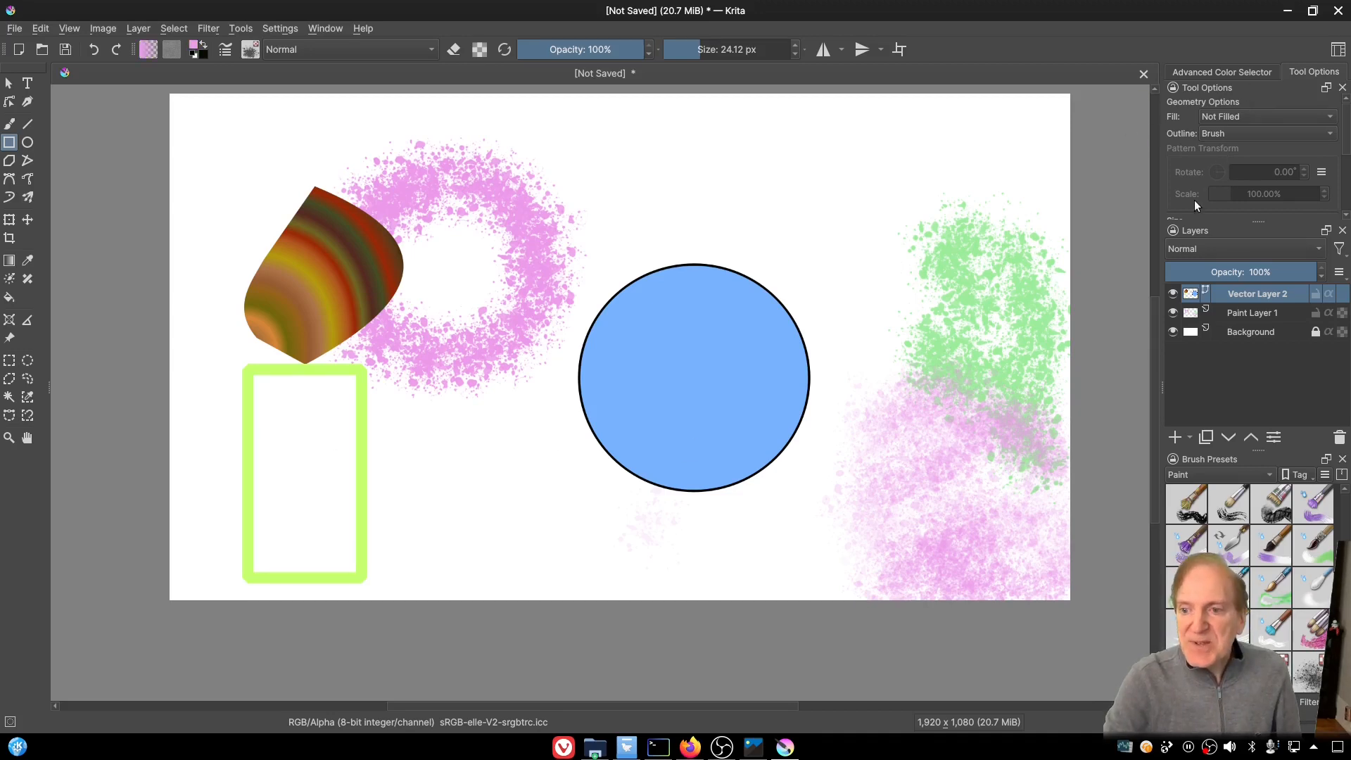
Step: Give the tall rectangle a solid light blue fill and remove its green stroke
{"action": "left_click", "coordinate": [1231, 115]}
{"action": "left_click", "coordinate": [1225, 129]}
{"action": "left_click", "coordinate": [245, 380]}
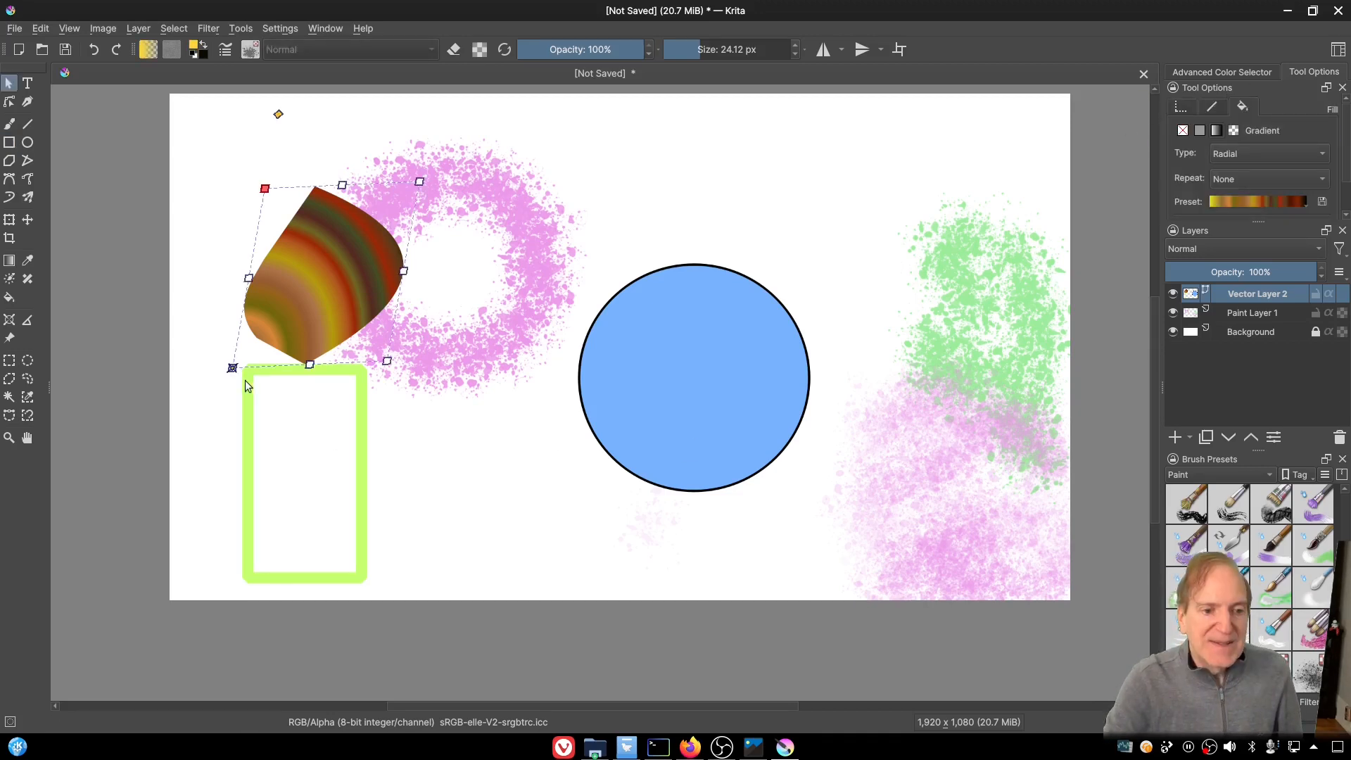
{"action": "left_click", "coordinate": [1199, 131]}
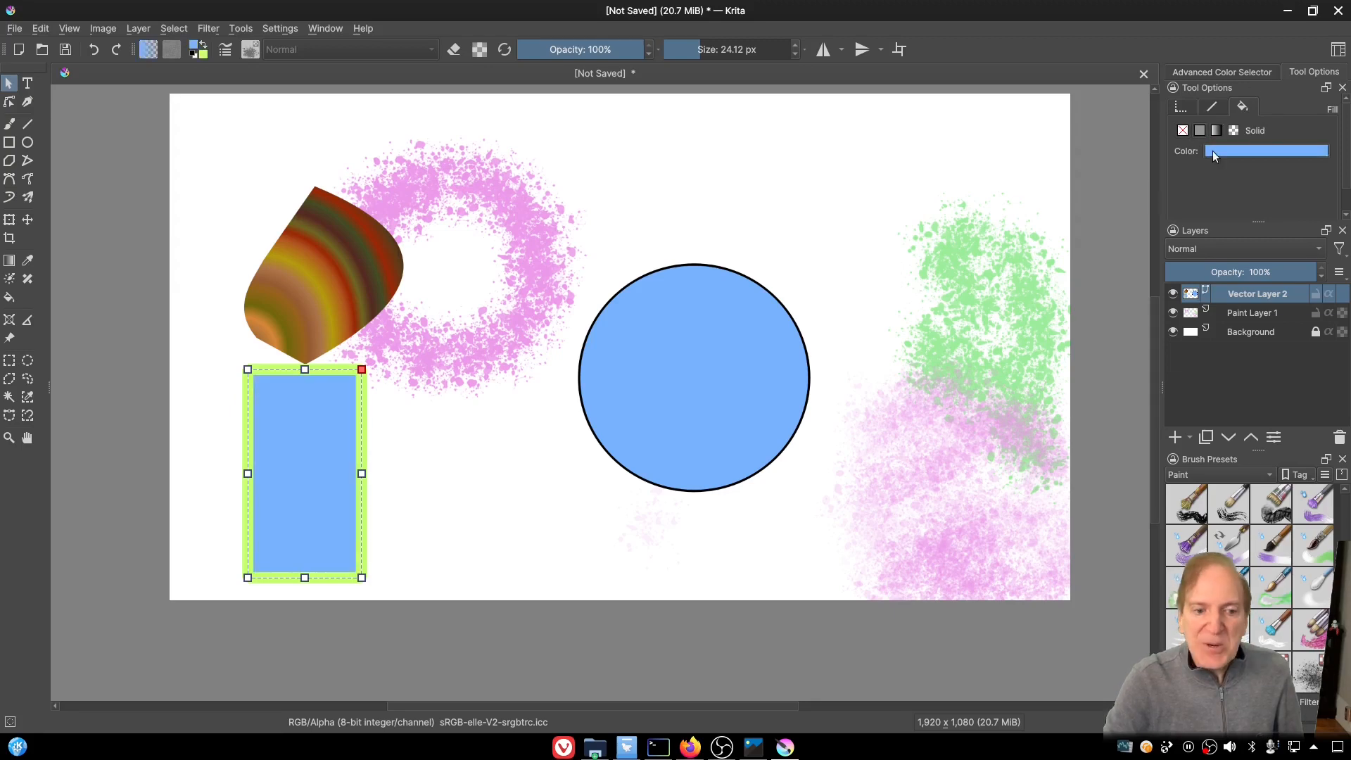
{"action": "left_click", "coordinate": [1210, 107]}
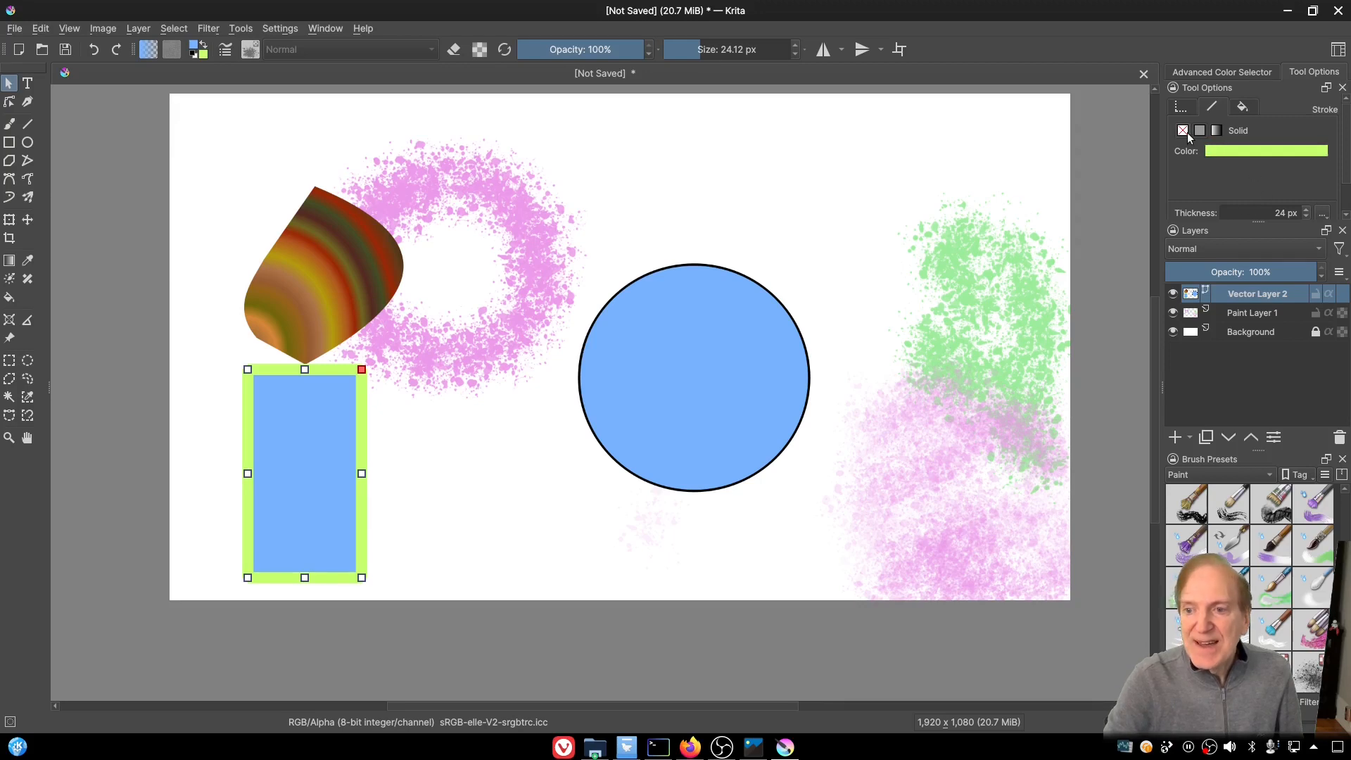
{"action": "left_click", "coordinate": [1183, 131]}
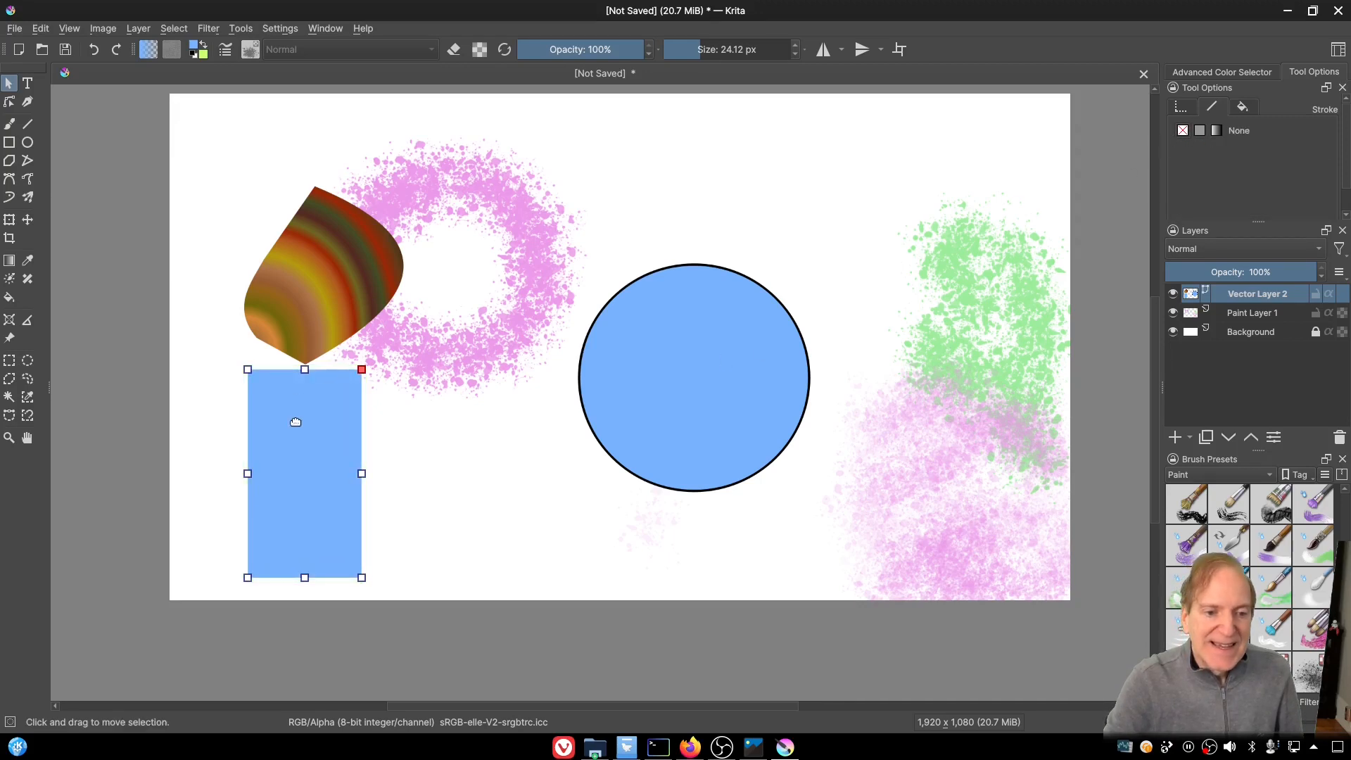
Step: Move the light blue rectangle up slightly so it meets the lower tip of the gradient shape
{"action": "left_click_drag", "start_coordinate": [296, 422], "coordinate": [296, 417]}
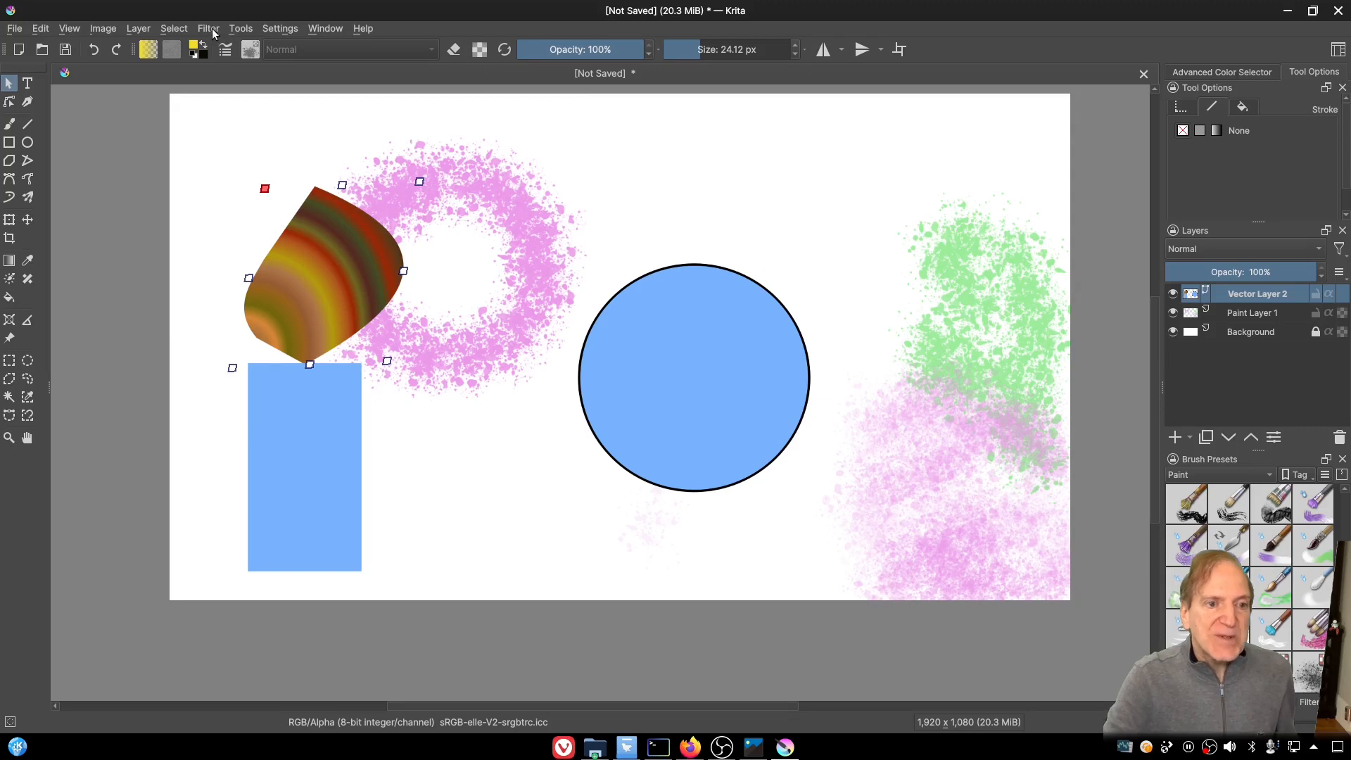
Step: Compare which Adjust filters are available for Vector Layer 2 and for Paint Layer 1
{"action": "left_click", "coordinate": [208, 29]}
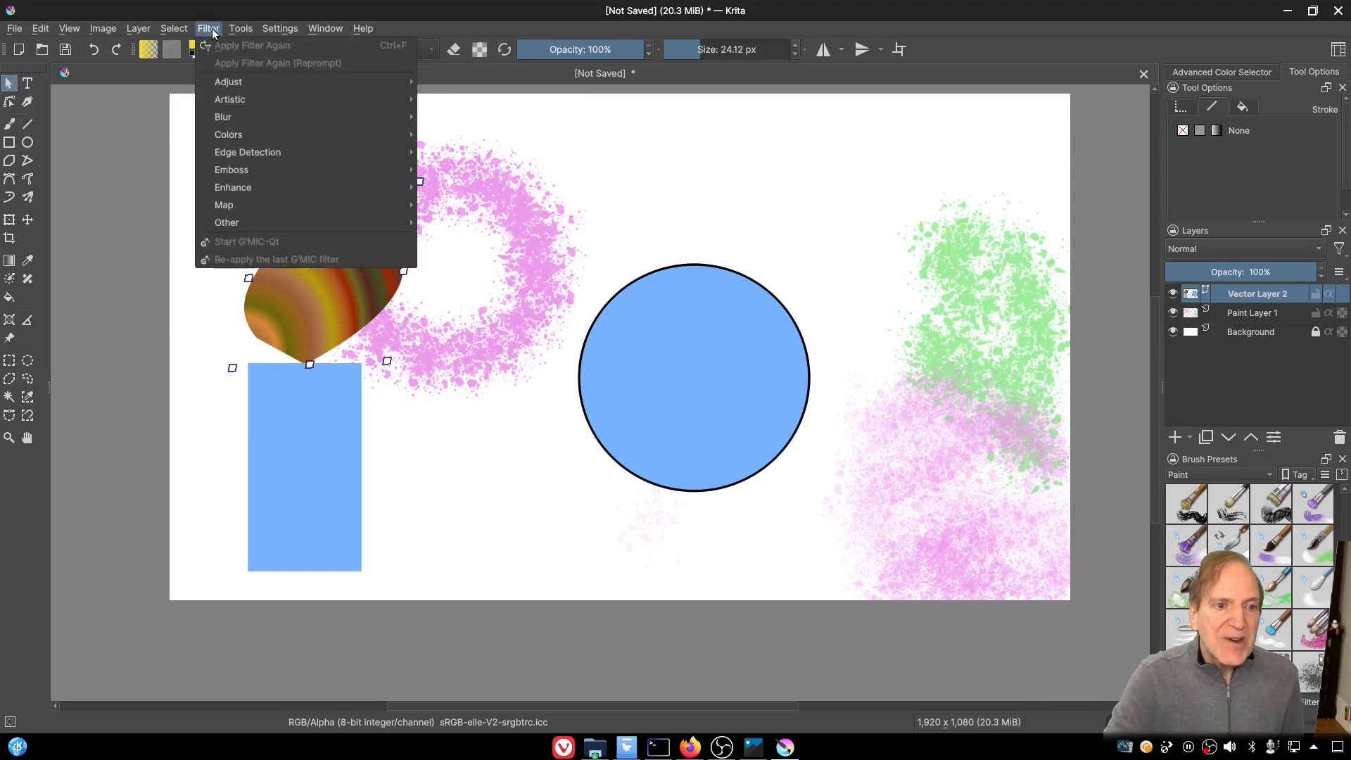
{"action": "mouse_move", "coordinate": [229, 83]}
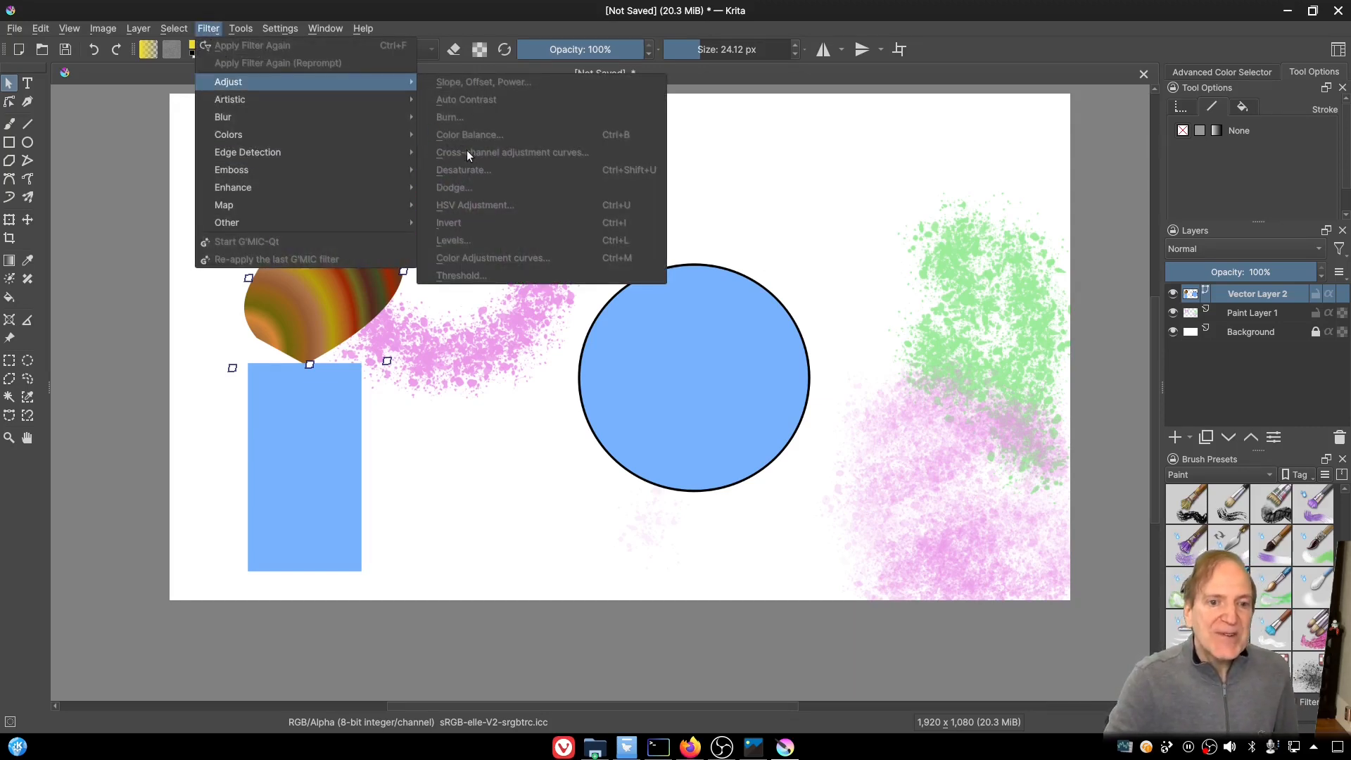
{"action": "left_click", "coordinate": [306, 467]}
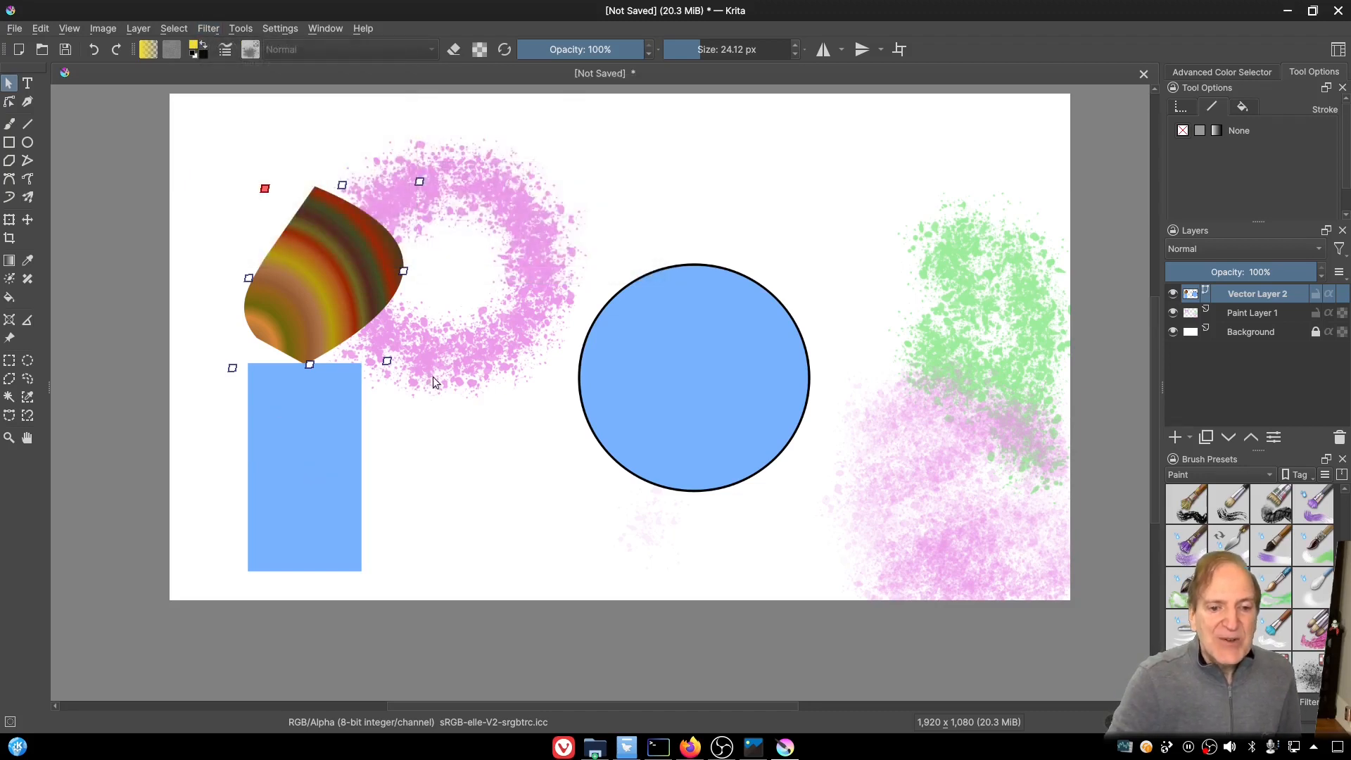
{"action": "left_click", "coordinate": [1264, 315]}
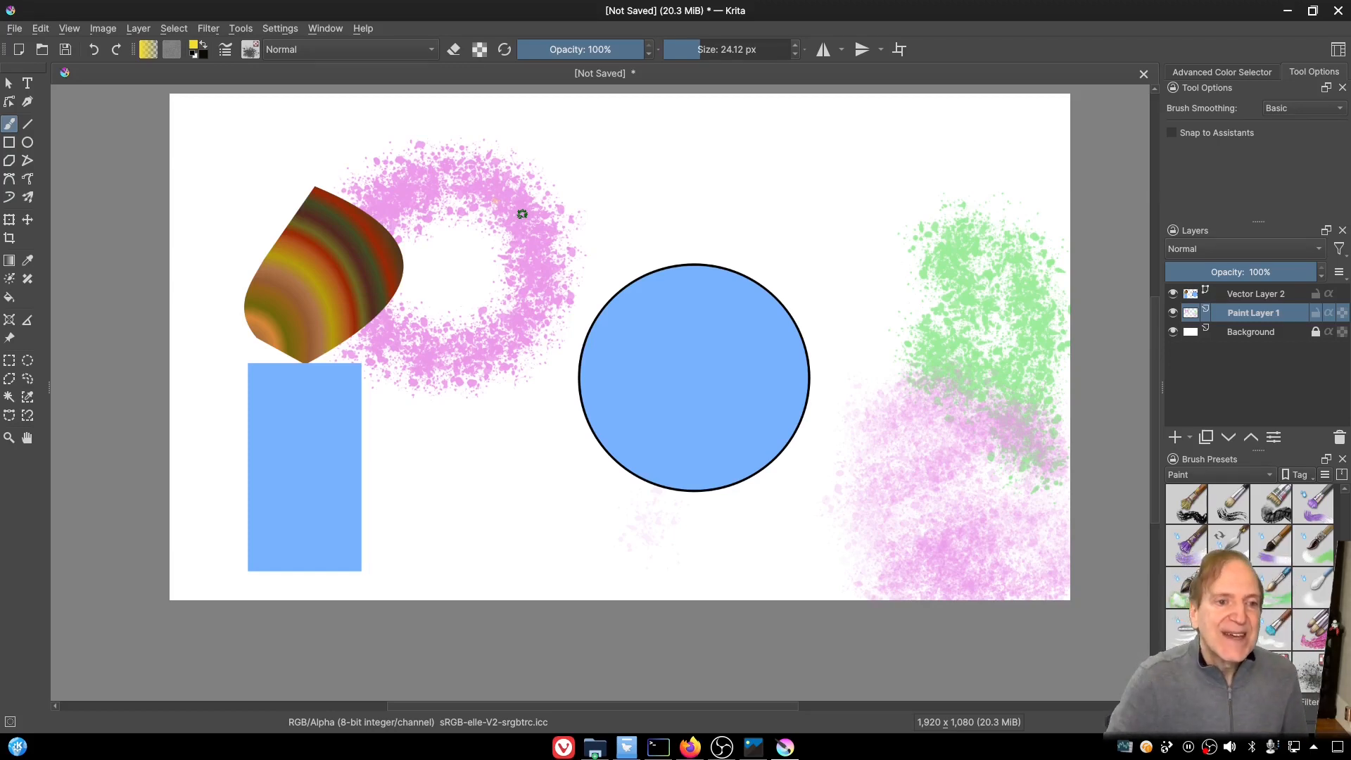
{"action": "left_click", "coordinate": [205, 29]}
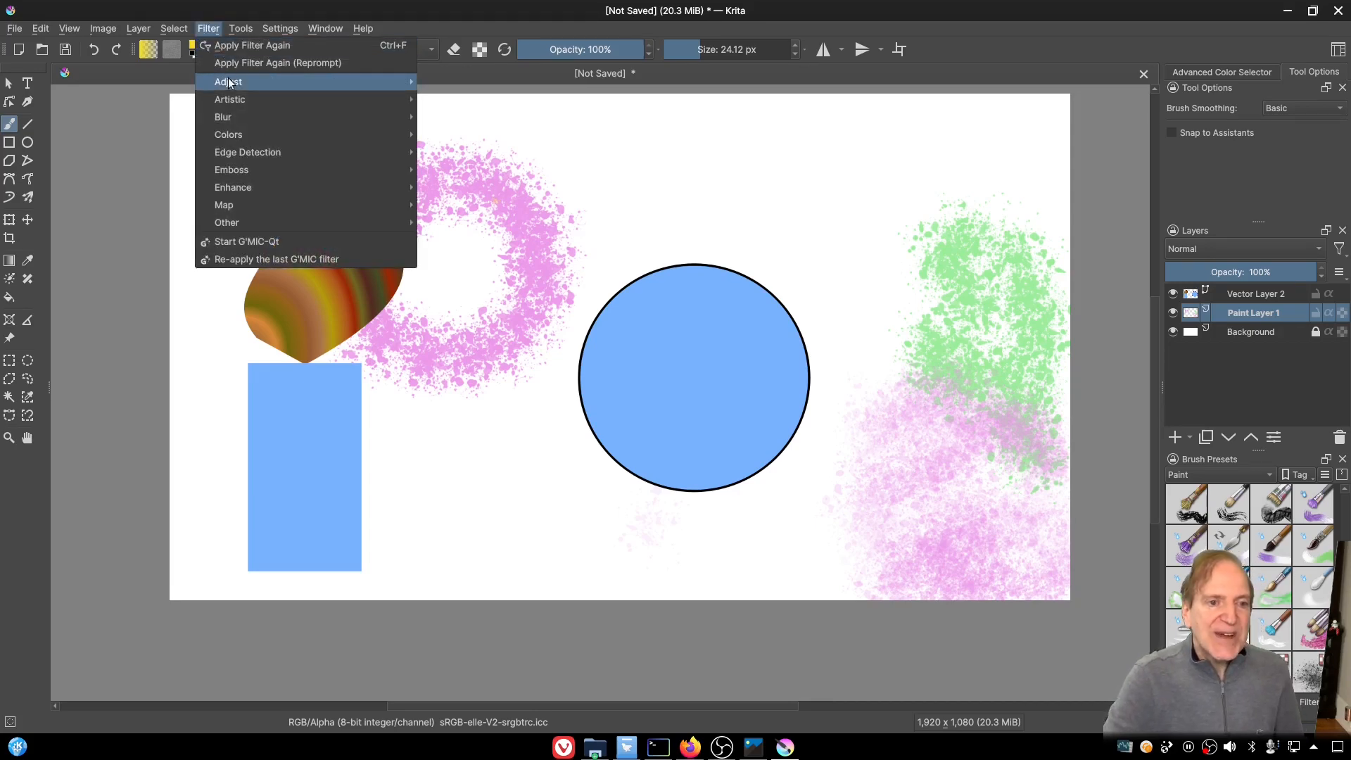
{"action": "mouse_move", "coordinate": [233, 84]}
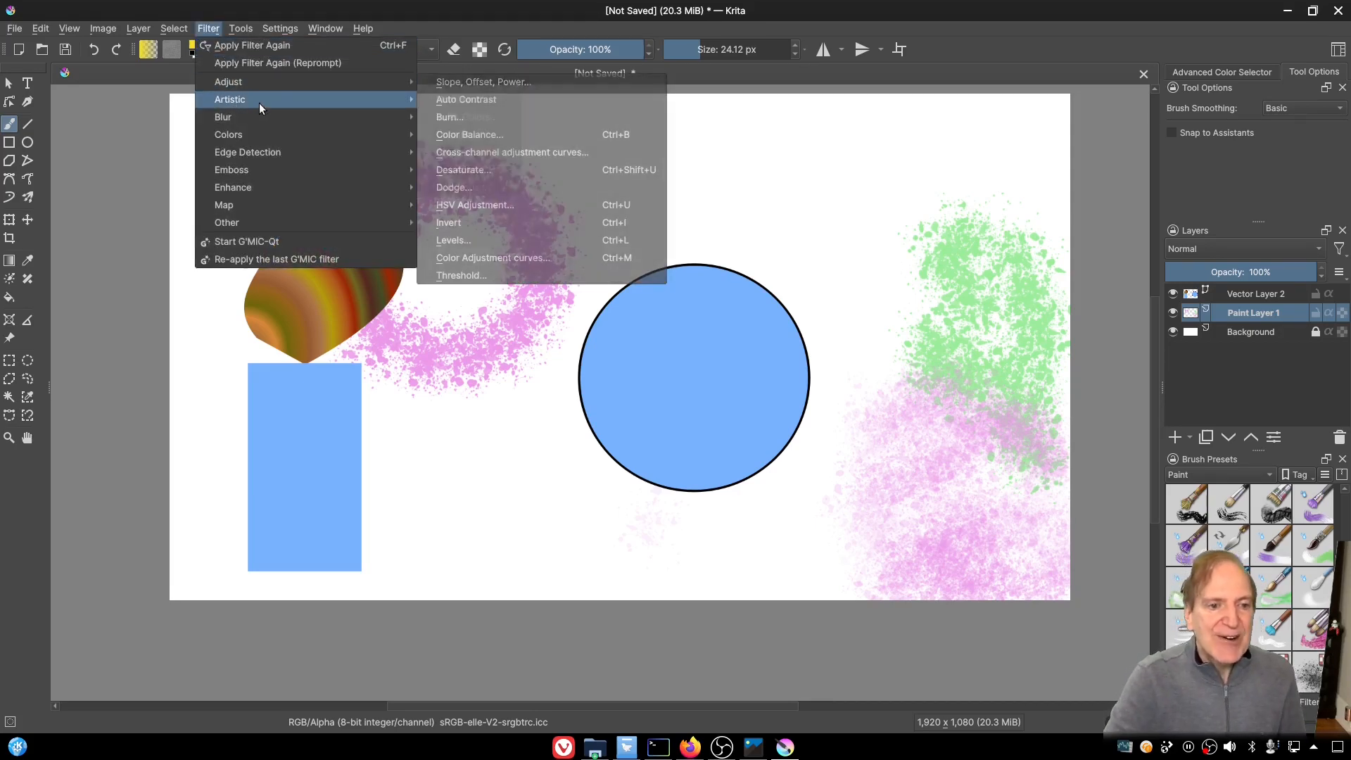
{"action": "mouse_move", "coordinate": [276, 85]}
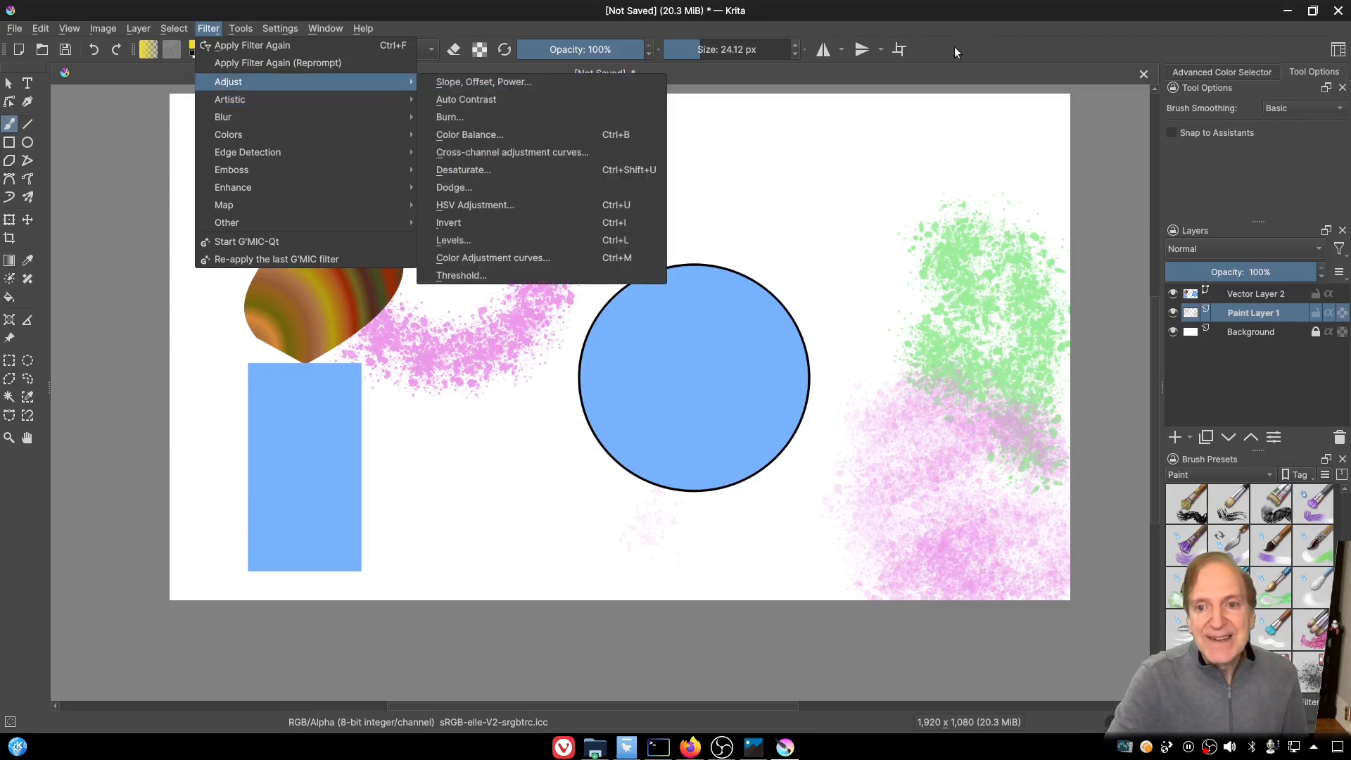
{"action": "left_click", "coordinate": [974, 36]}
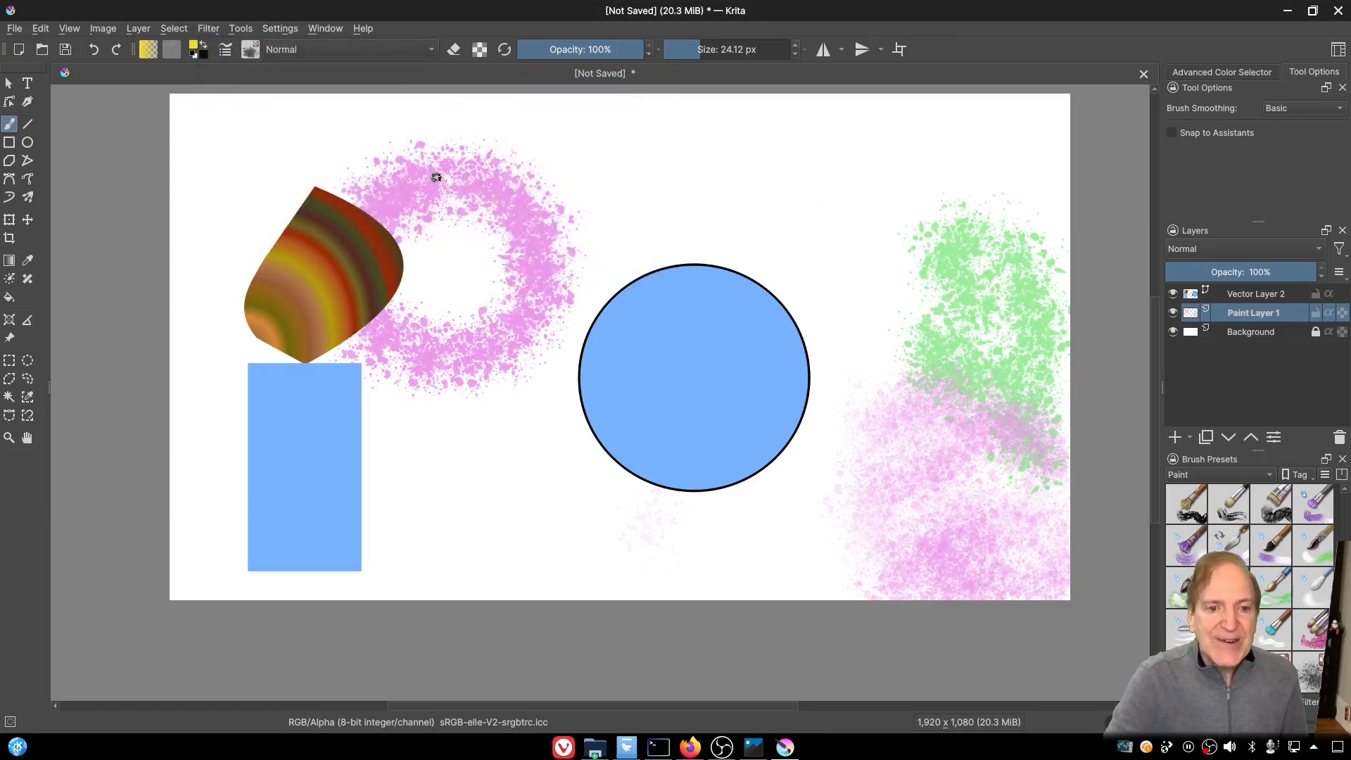
Step: Delete the gradient shape, the light blue rectangle and the blue circle from the vector layer
{"action": "left_click", "coordinate": [319, 294]}
{"action": "key", "text": "Delete"}
{"action": "left_click", "coordinate": [305, 405]}
{"action": "key", "text": "Delete"}
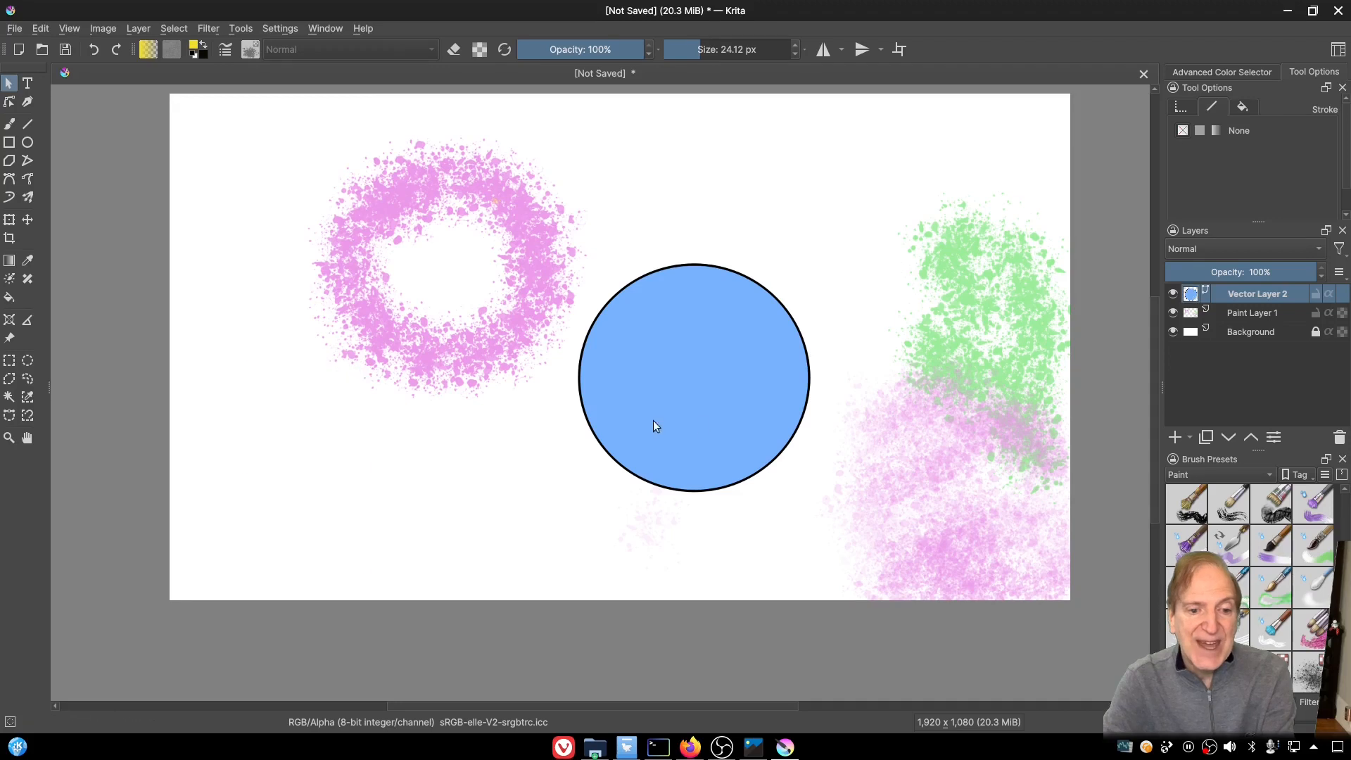
{"action": "left_click", "coordinate": [742, 416]}
{"action": "key", "text": "Delete"}
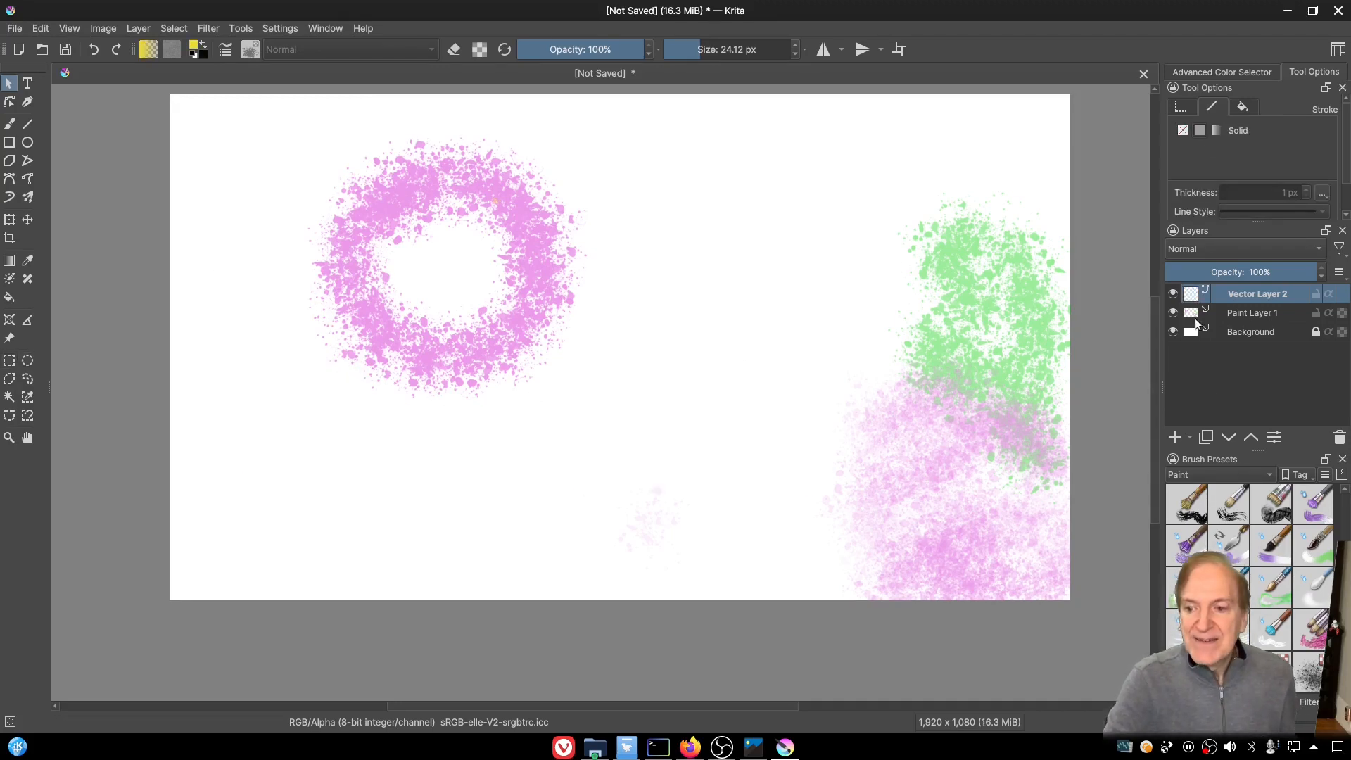
Step: Activate Paint Layer 1 and make a rectangular selection about 744 by 648 px around the pink ring
{"action": "left_click", "coordinate": [1235, 311]}
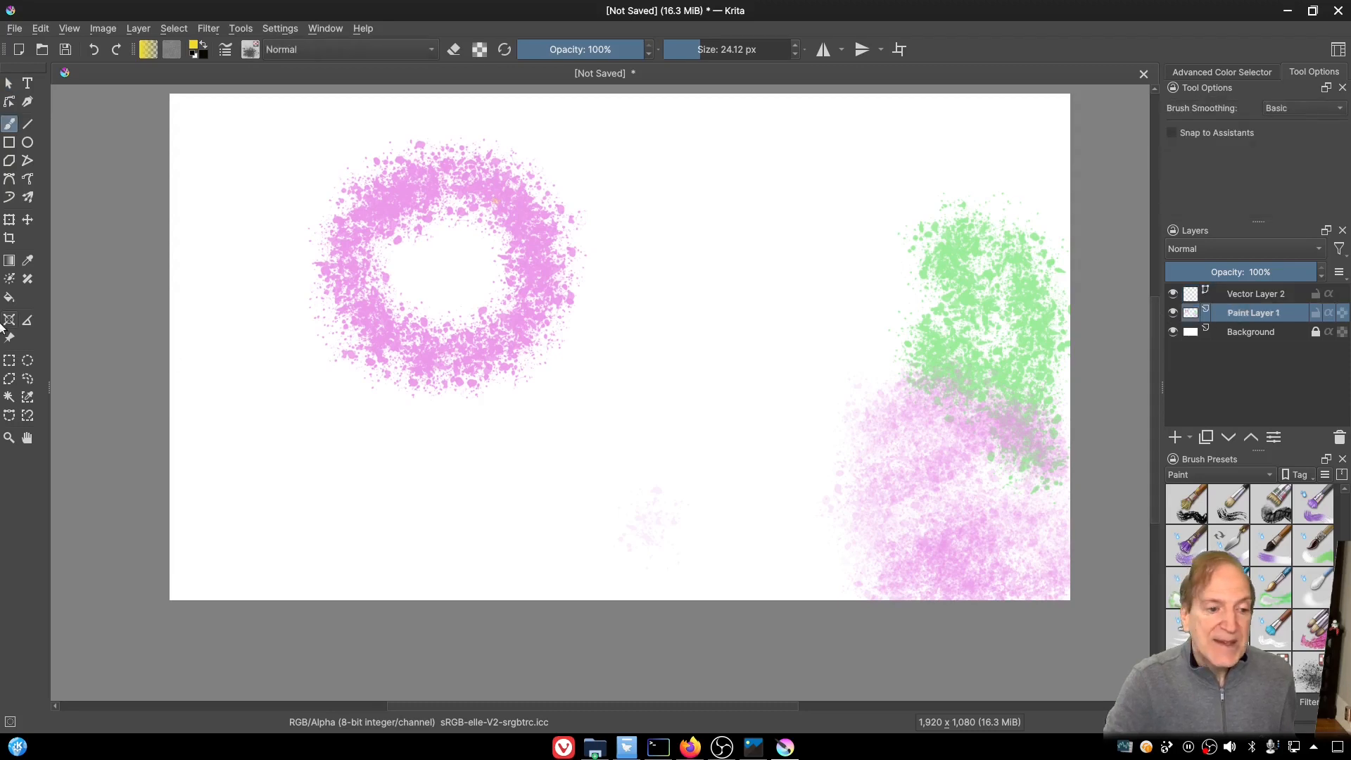
{"action": "left_click", "coordinate": [9, 360]}
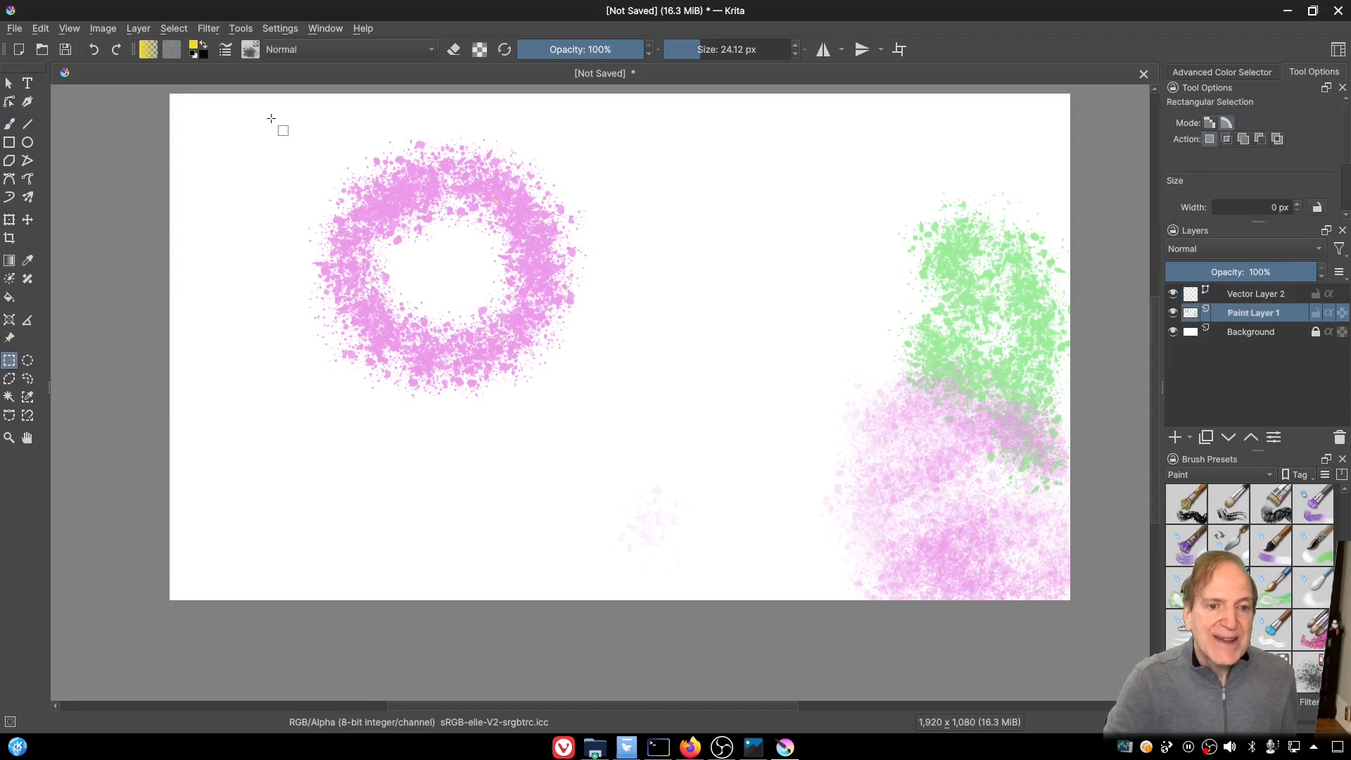
{"action": "left_click_drag", "start_coordinate": [271, 118], "coordinate": [620, 423]}
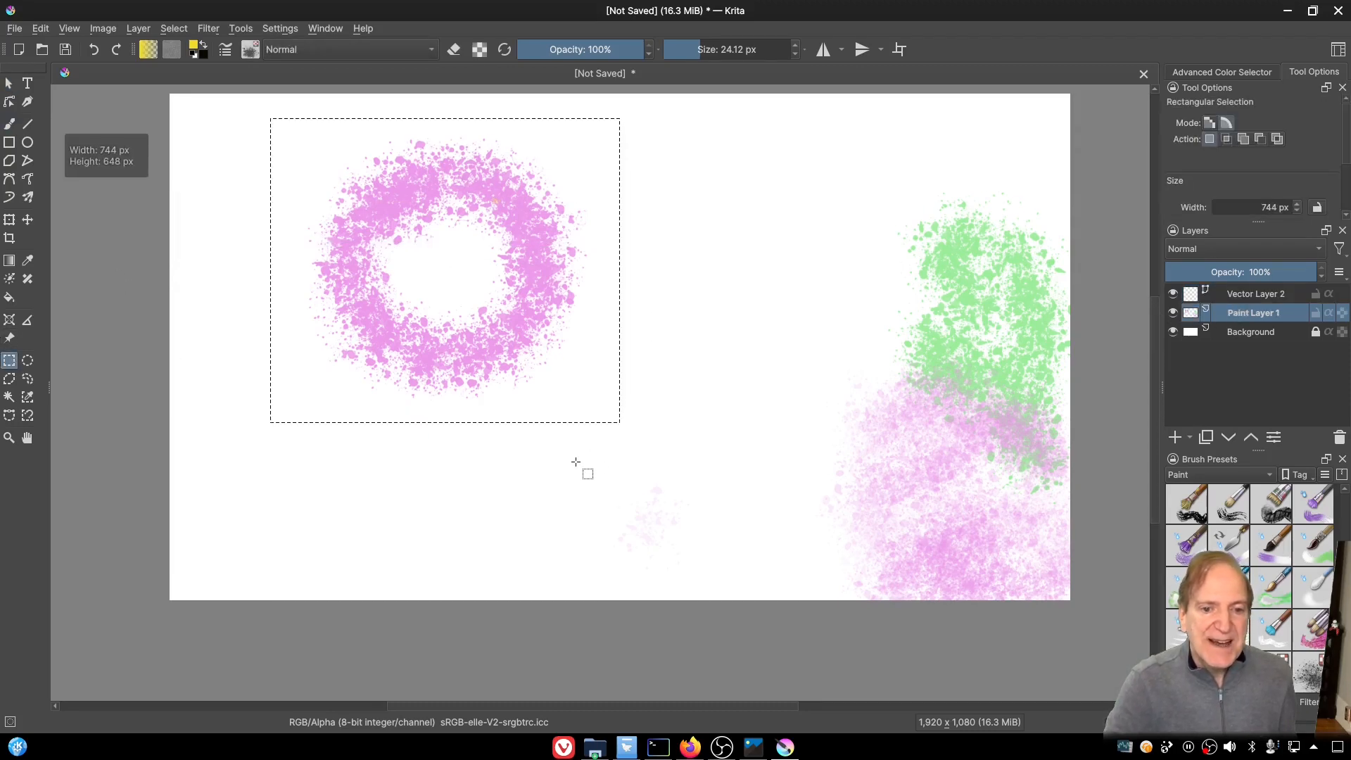
Step: Try darkening the selected ring with a Color Adjustment curve through about 232/189, 22/34 and 159/71, discard it and clear the selection
{"action": "left_click", "coordinate": [206, 28]}
{"action": "mouse_move", "coordinate": [243, 83]}
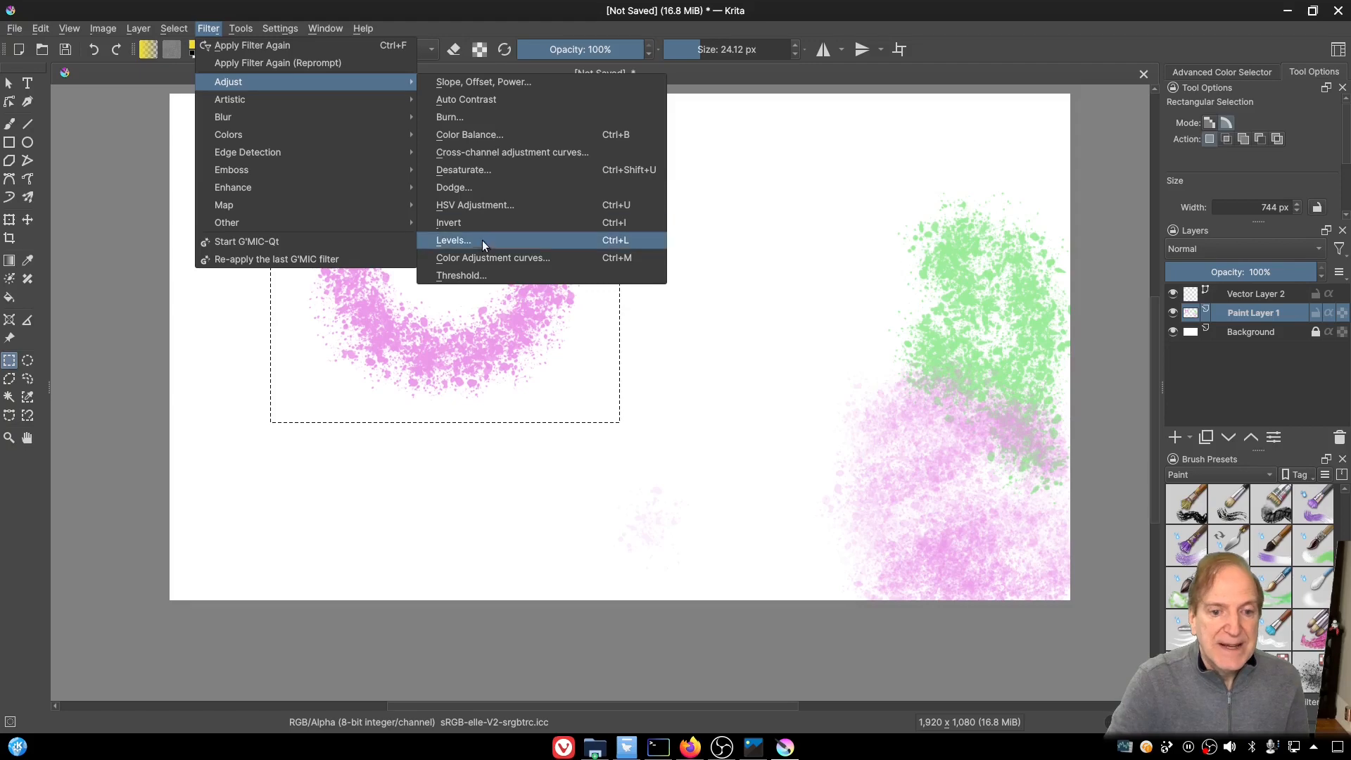
{"action": "left_click", "coordinate": [489, 257]}
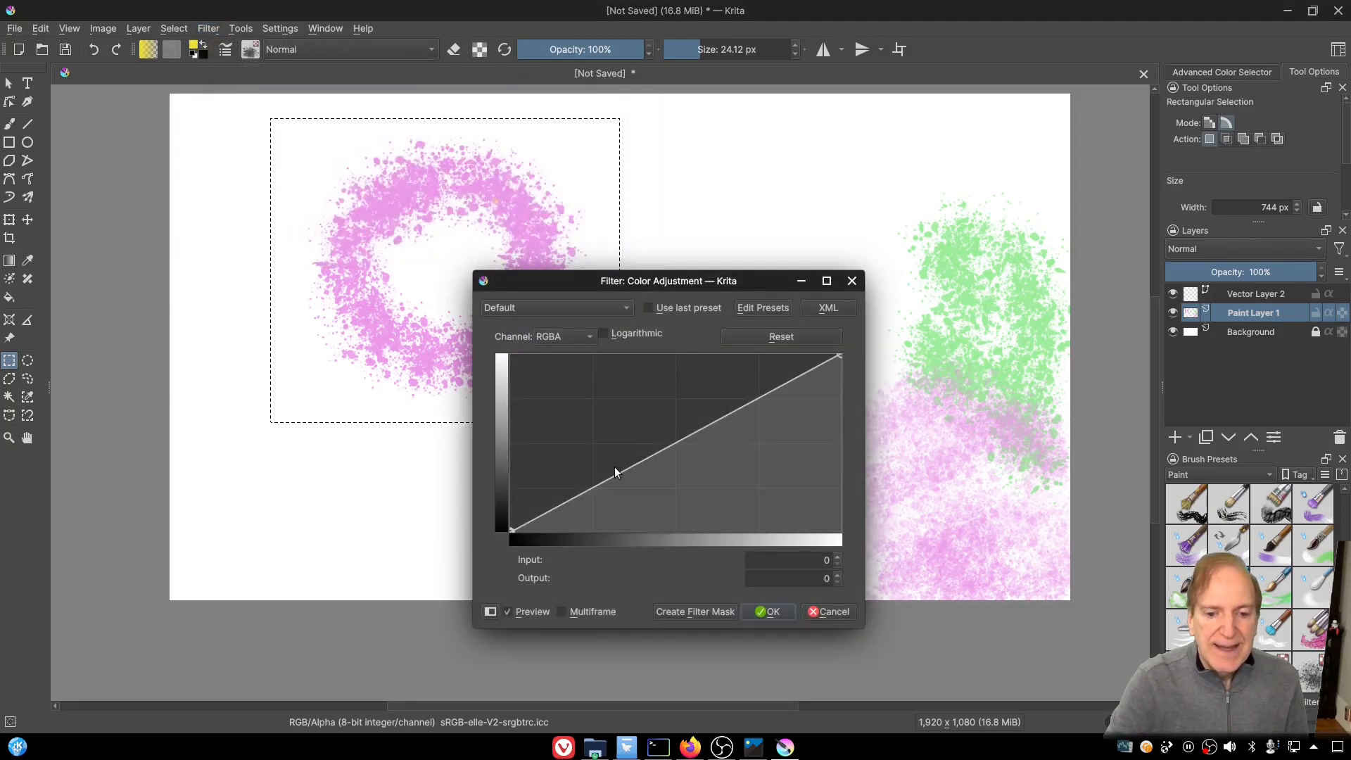
{"action": "mouse_move", "coordinate": [619, 471]}
{"action": "left_mouse_down"}
{"action": "mouse_move", "coordinate": [600, 431]}
{"action": "mouse_move", "coordinate": [706, 458]}
{"action": "mouse_move", "coordinate": [769, 443]}
{"action": "mouse_move", "coordinate": [811, 398]}
{"action": "left_mouse_up"}
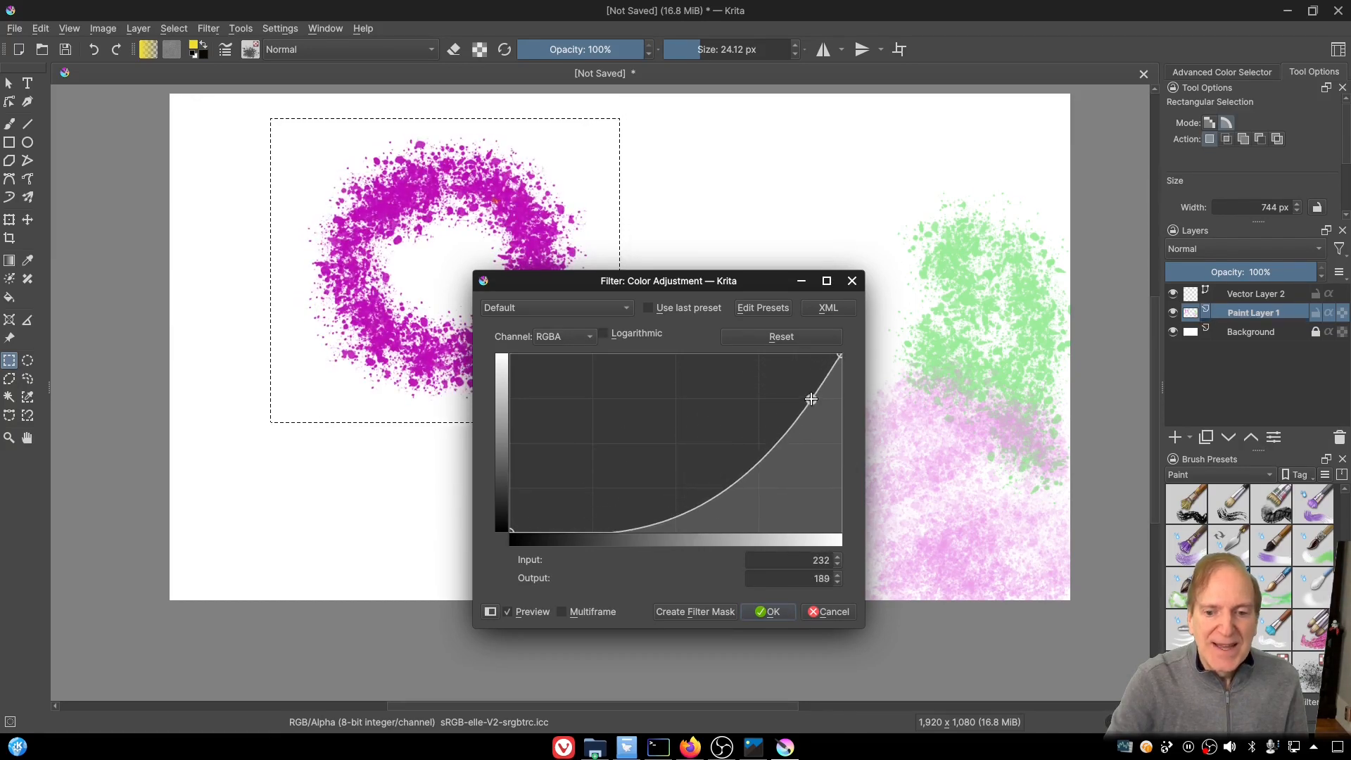
{"action": "mouse_move", "coordinate": [712, 495]}
{"action": "left_mouse_down"}
{"action": "mouse_move", "coordinate": [669, 464]}
{"action": "mouse_move", "coordinate": [621, 467]}
{"action": "mouse_move", "coordinate": [538, 508]}
{"action": "left_mouse_up"}
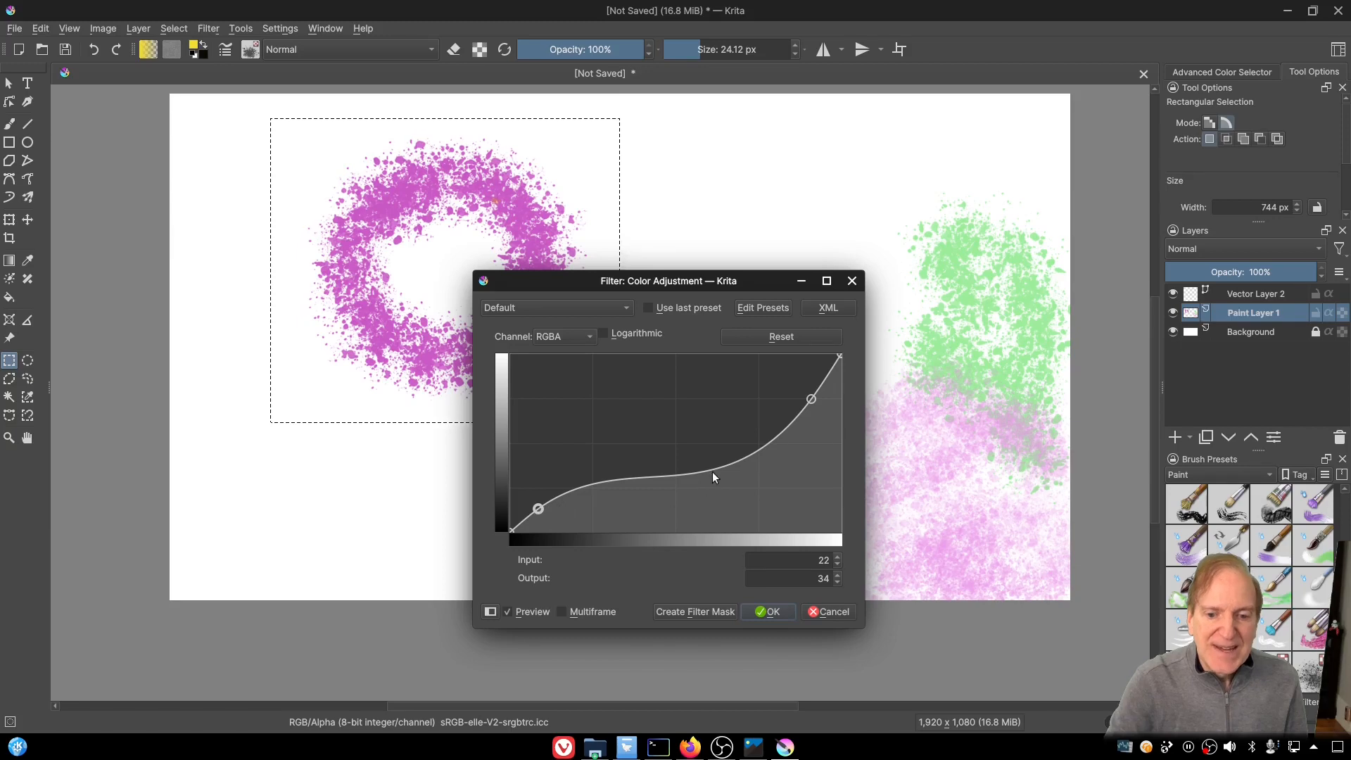
{"action": "mouse_move", "coordinate": [712, 472]}
{"action": "left_mouse_down"}
{"action": "mouse_move", "coordinate": [711, 452]}
{"action": "mouse_move", "coordinate": [715, 483]}
{"action": "left_mouse_up"}
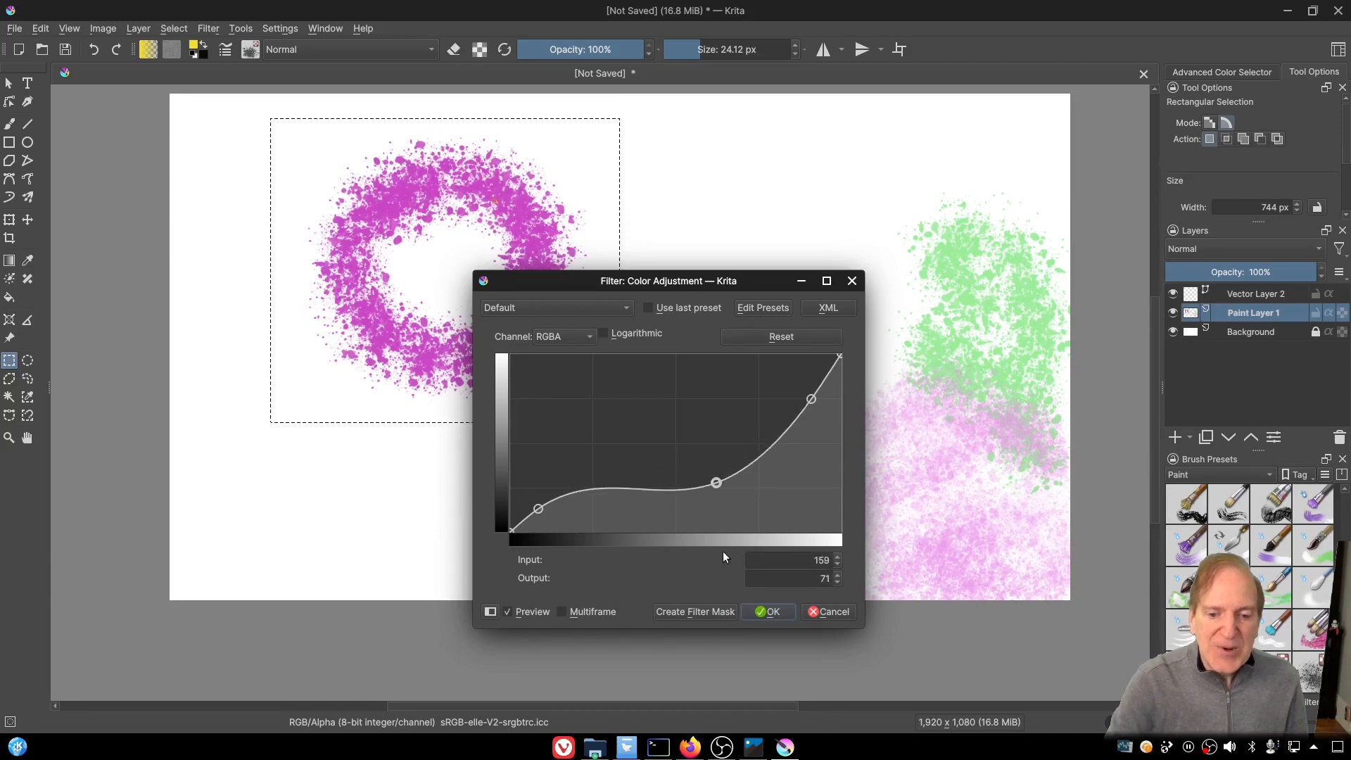
{"action": "left_click", "coordinate": [831, 616]}
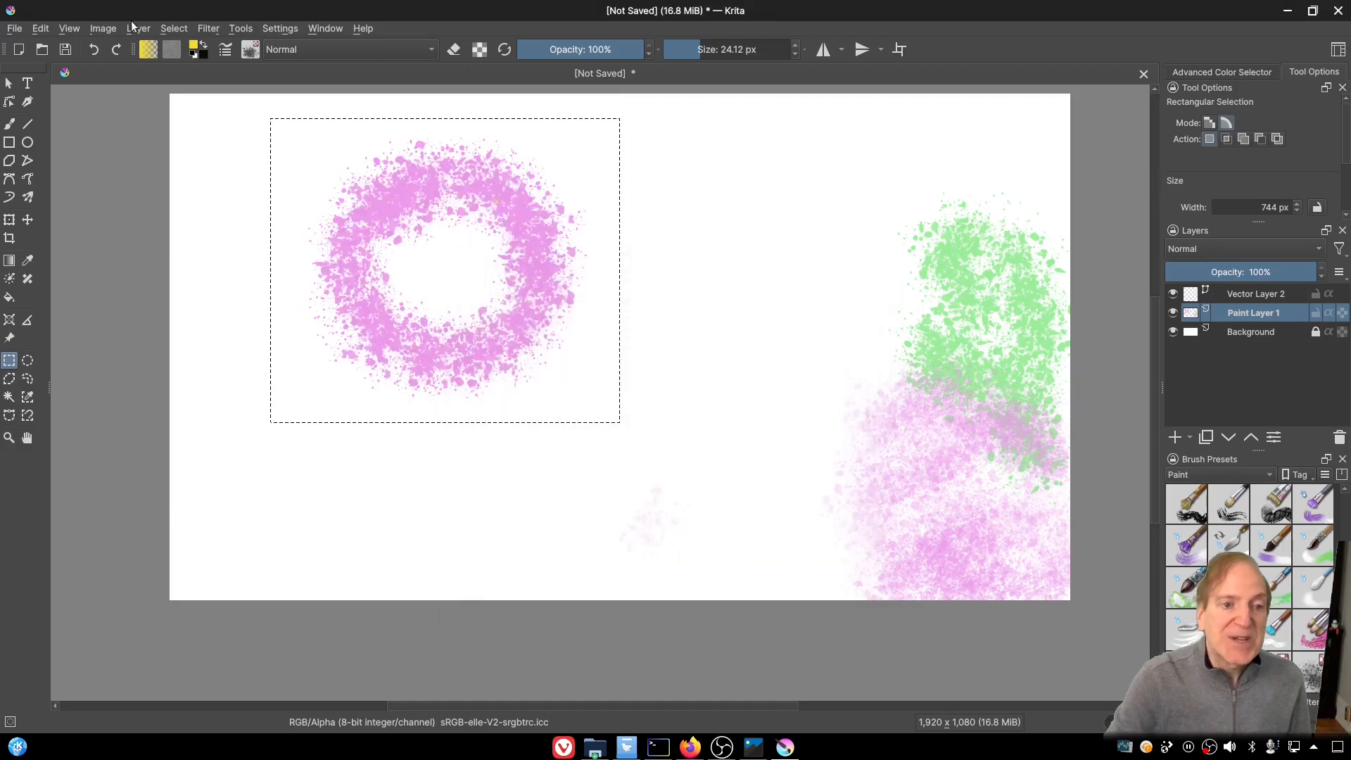
{"action": "key", "text": "ctrl+shift+a"}
{"action": "key", "text": "b"}
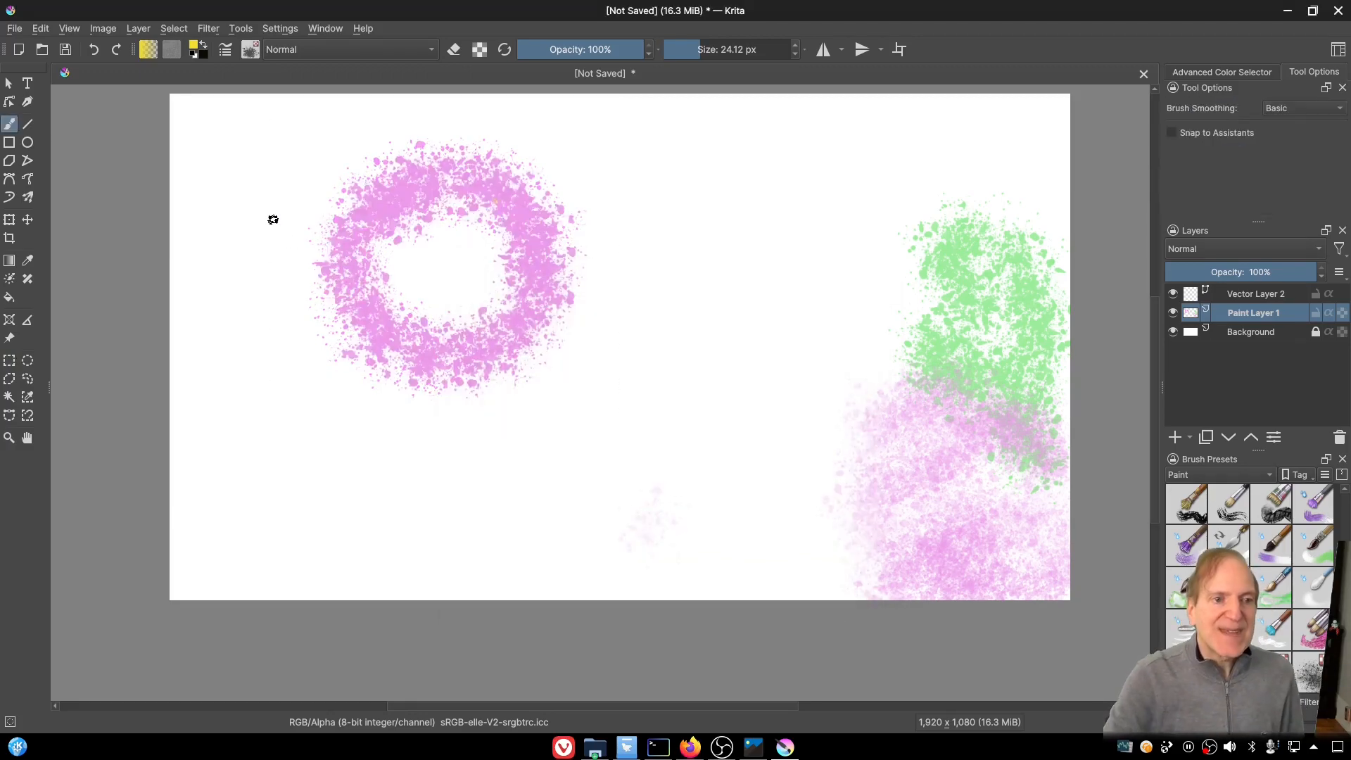
{"action": "left_click", "coordinate": [208, 29]}
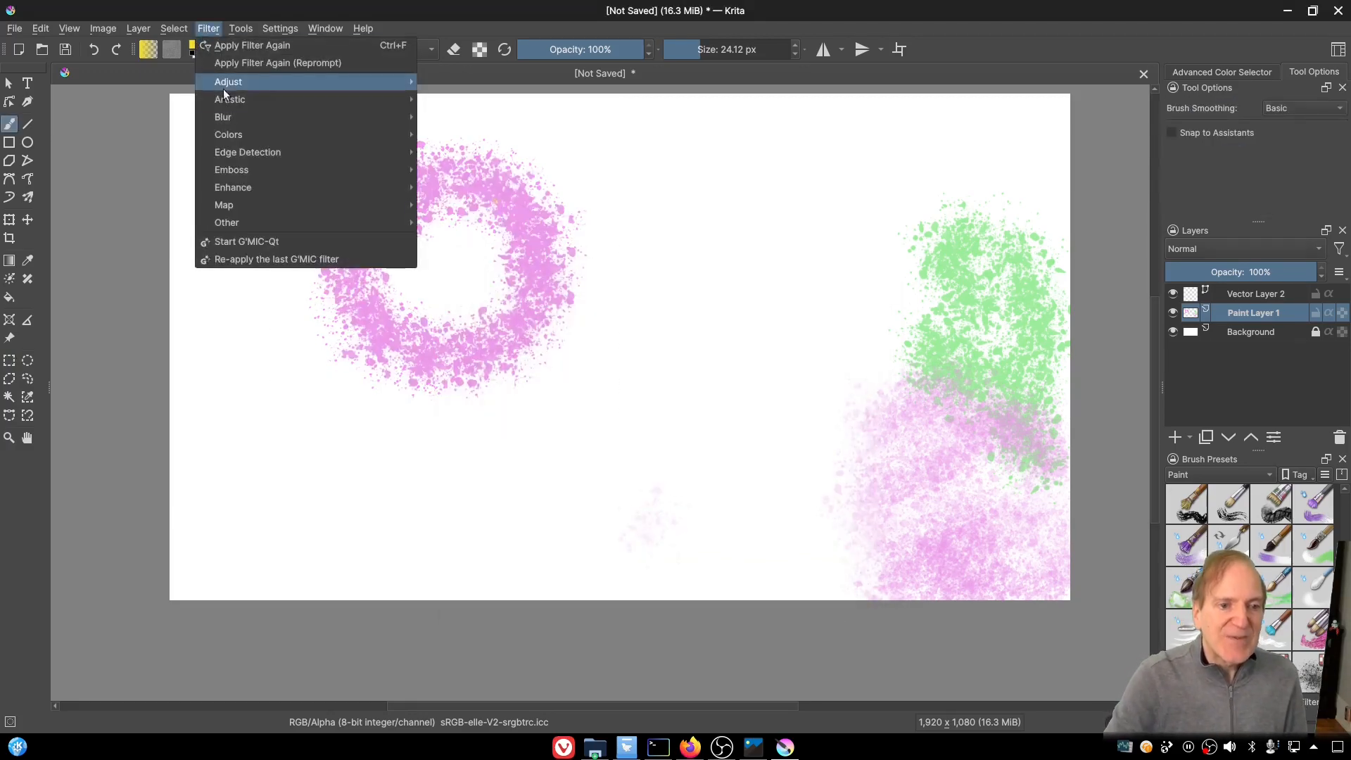
{"action": "mouse_move", "coordinate": [258, 154]}
{"action": "left_click", "coordinate": [9, 121]}
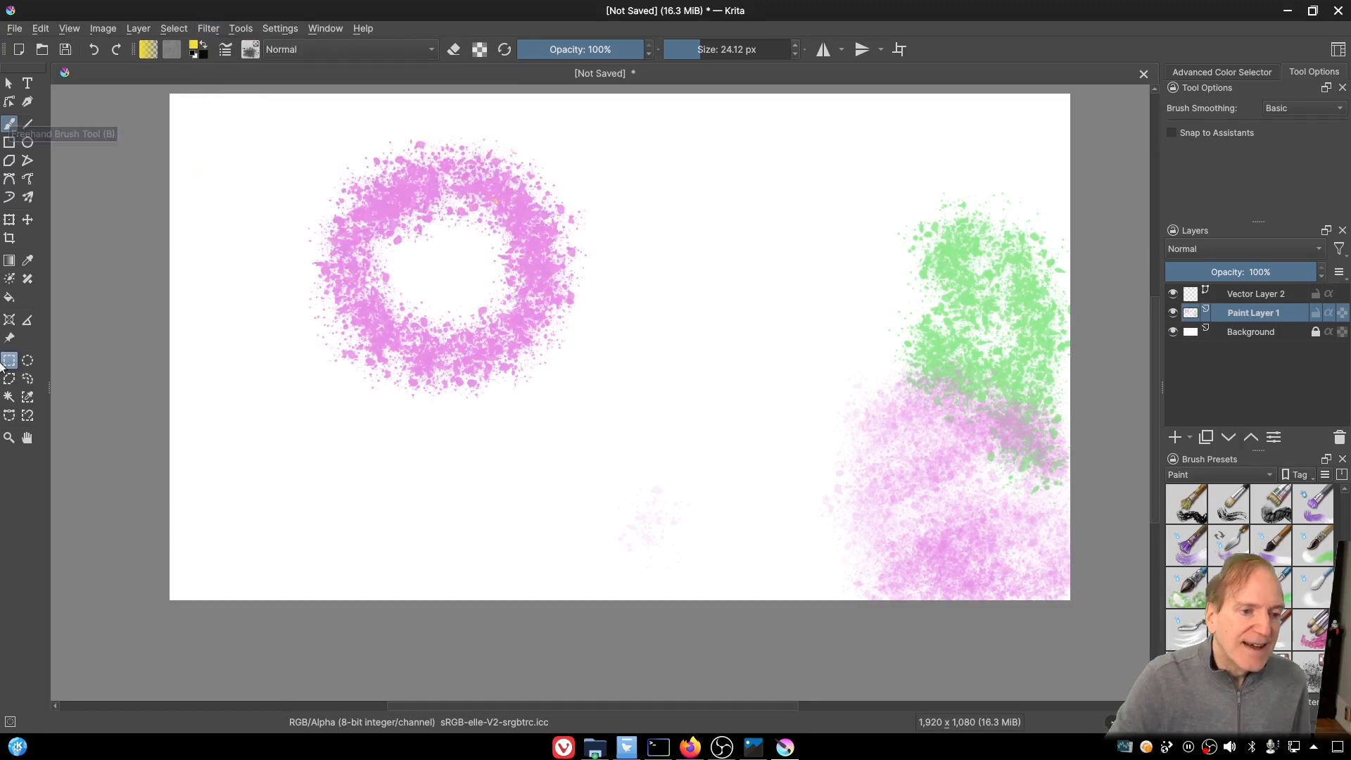
Step: Delete the pink ring from Paint Layer 1 using a rectangular selection about 909 px wide, and deselect
{"action": "left_click", "coordinate": [9, 360]}
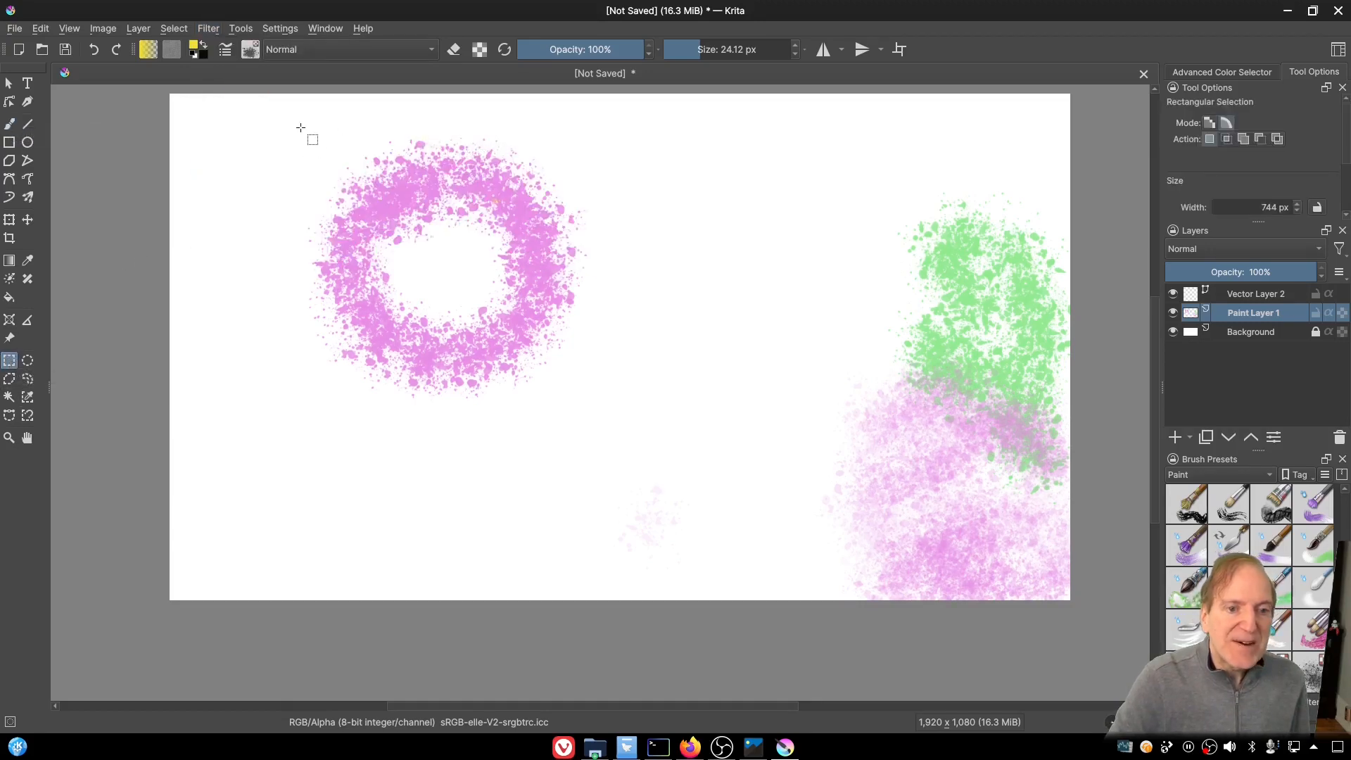
{"action": "left_click_drag", "start_coordinate": [245, 114], "coordinate": [671, 451]}
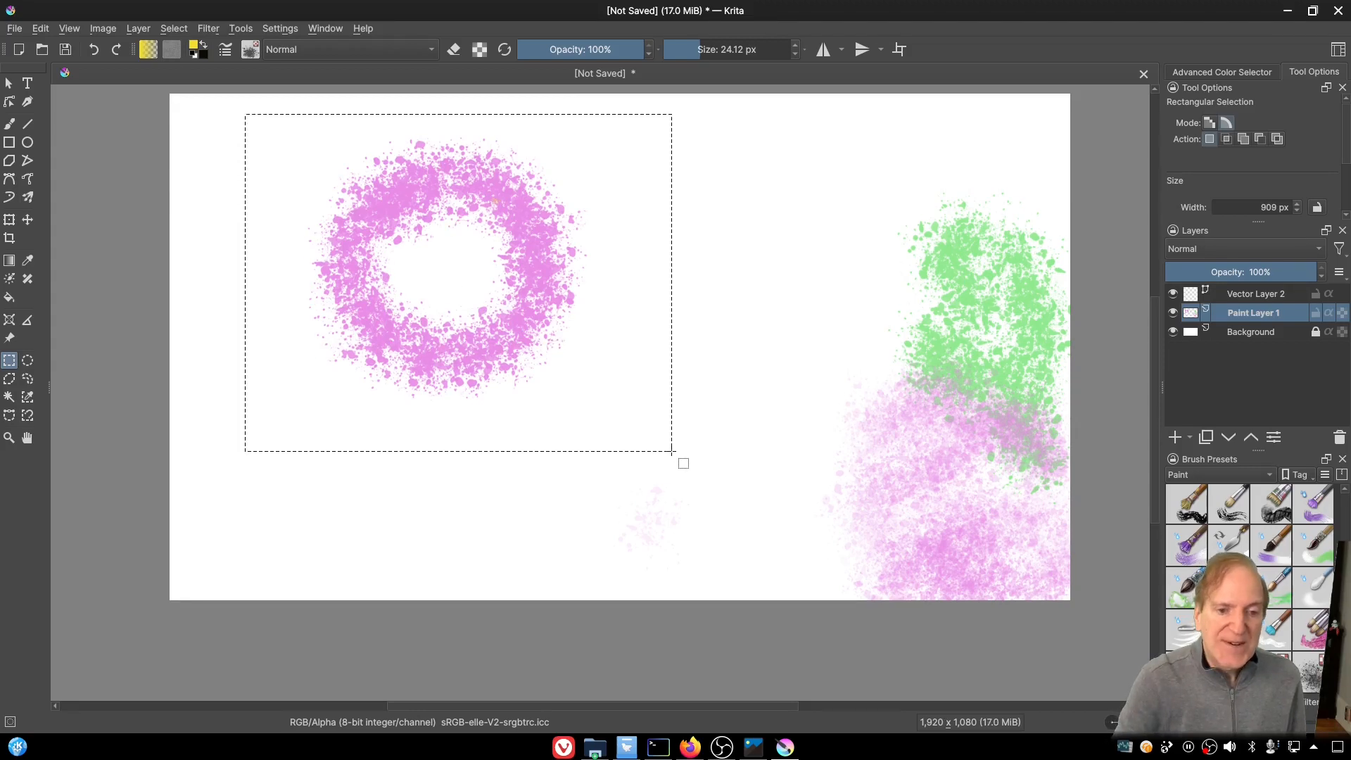
{"action": "key", "text": "Delete"}
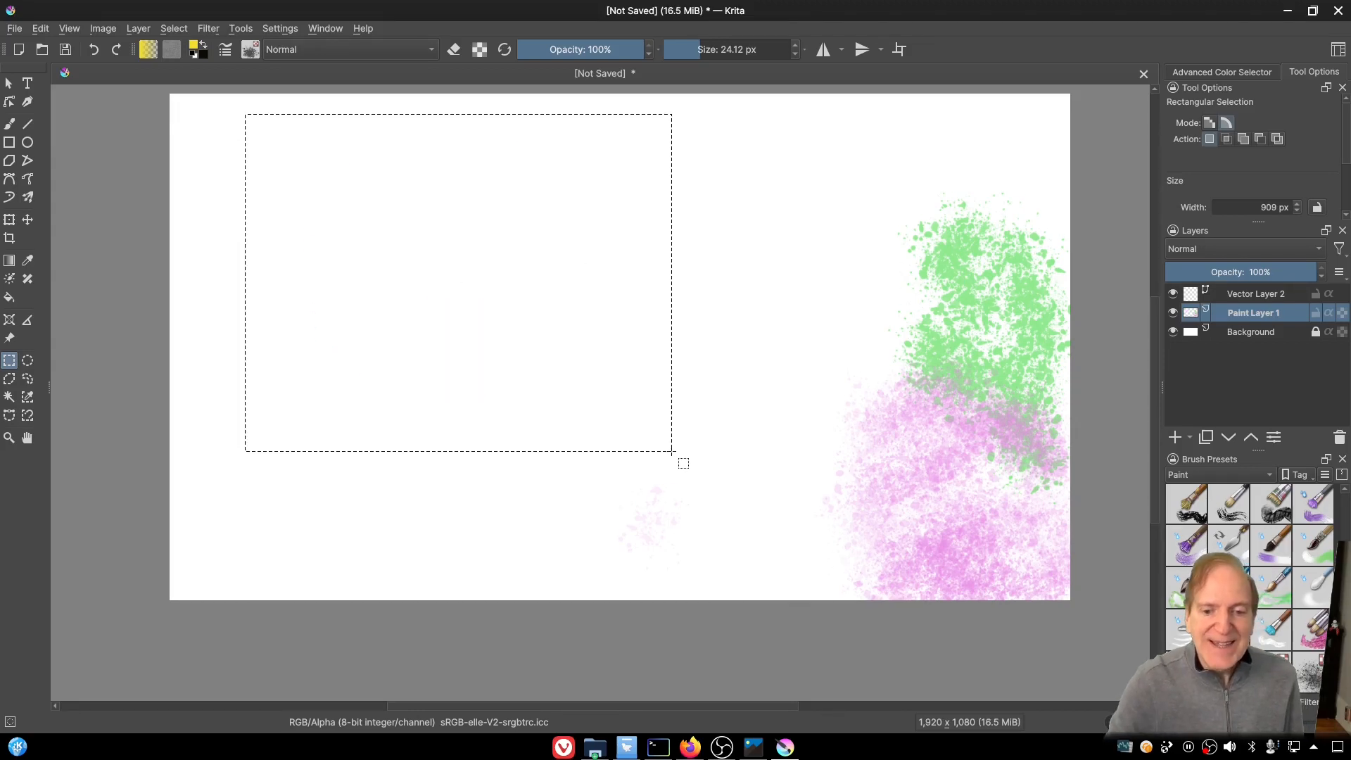
{"action": "left_click", "coordinate": [723, 443]}
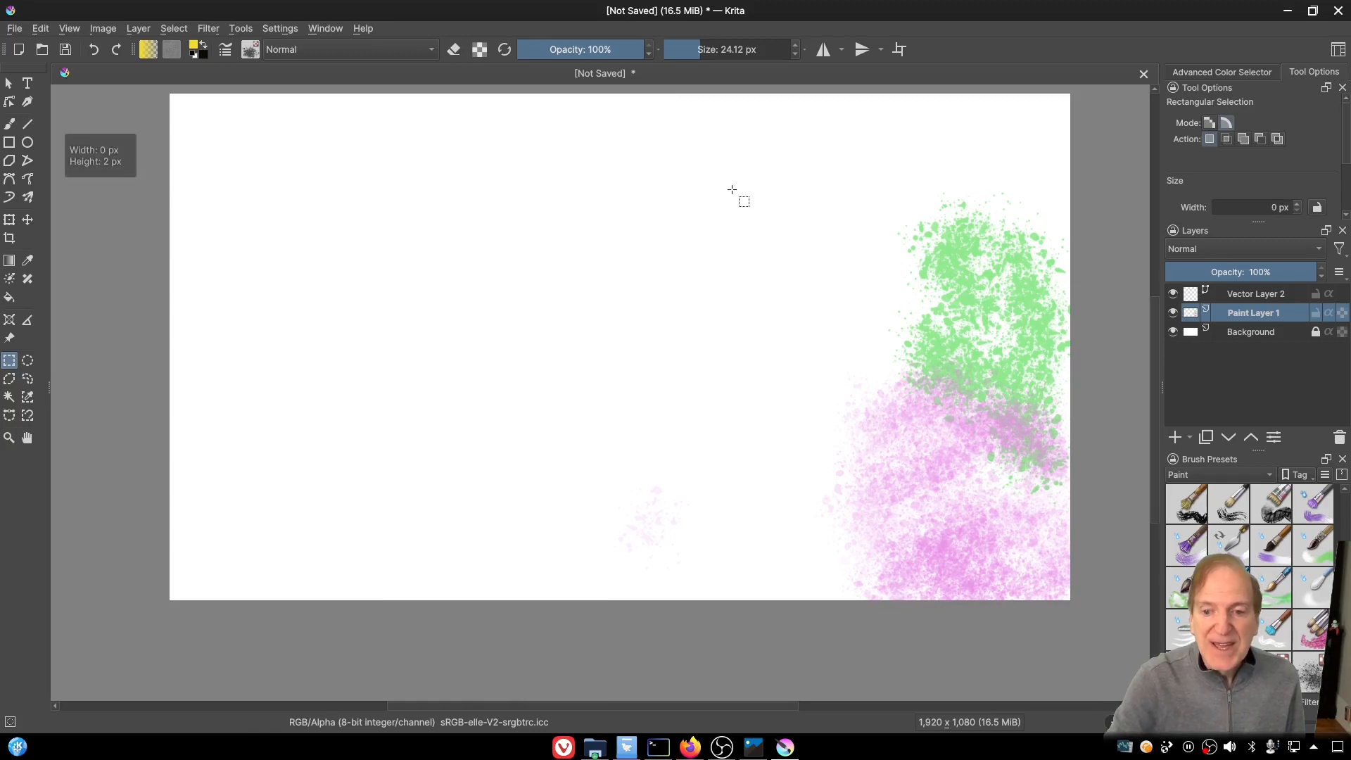
Step: Clear the green and pink splatters and the faint pink patch from Paint Layer 1 using rectangular selections about 1740 and 402 px wide
{"action": "left_click_drag", "start_coordinate": [664, 180], "coordinate": [971, 655]}
{"action": "key", "text": "Delete"}
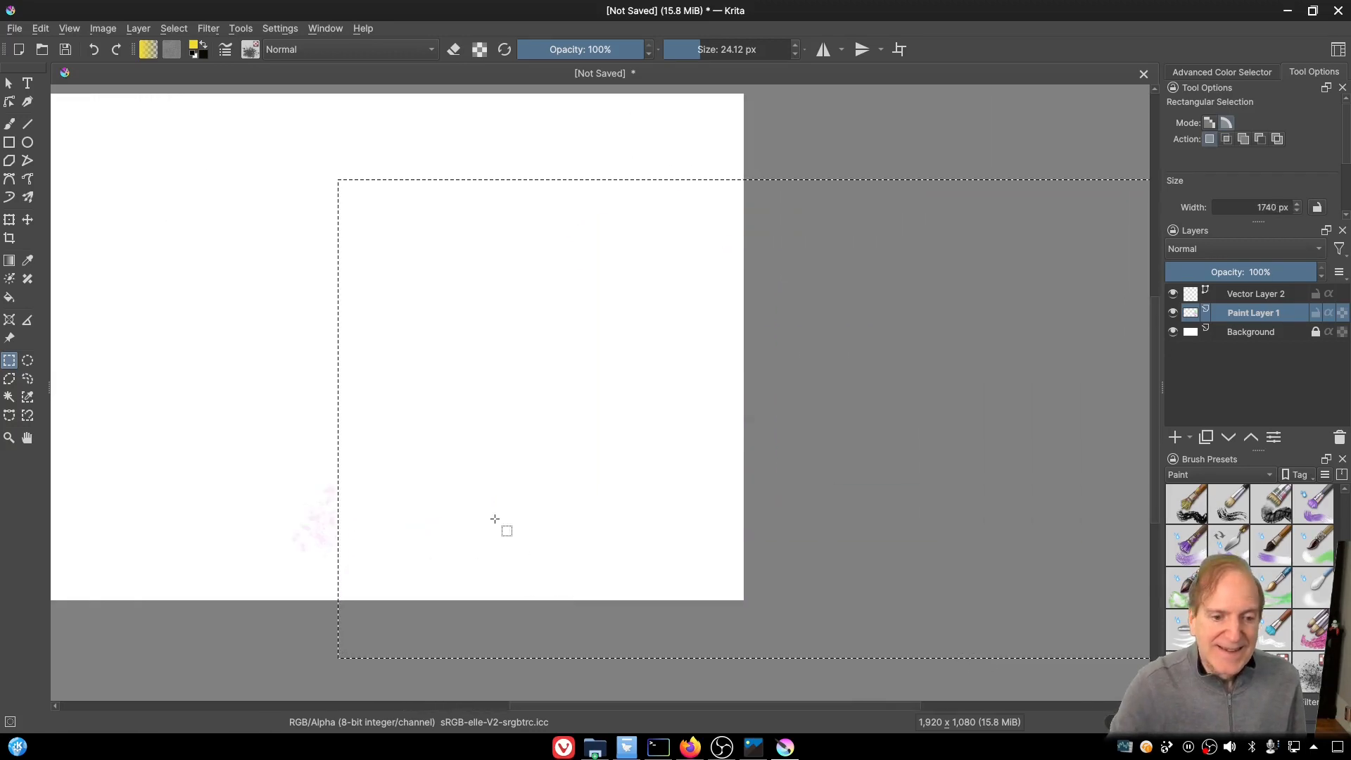
{"action": "left_click_drag", "start_coordinate": [257, 362], "coordinate": [444, 703]}
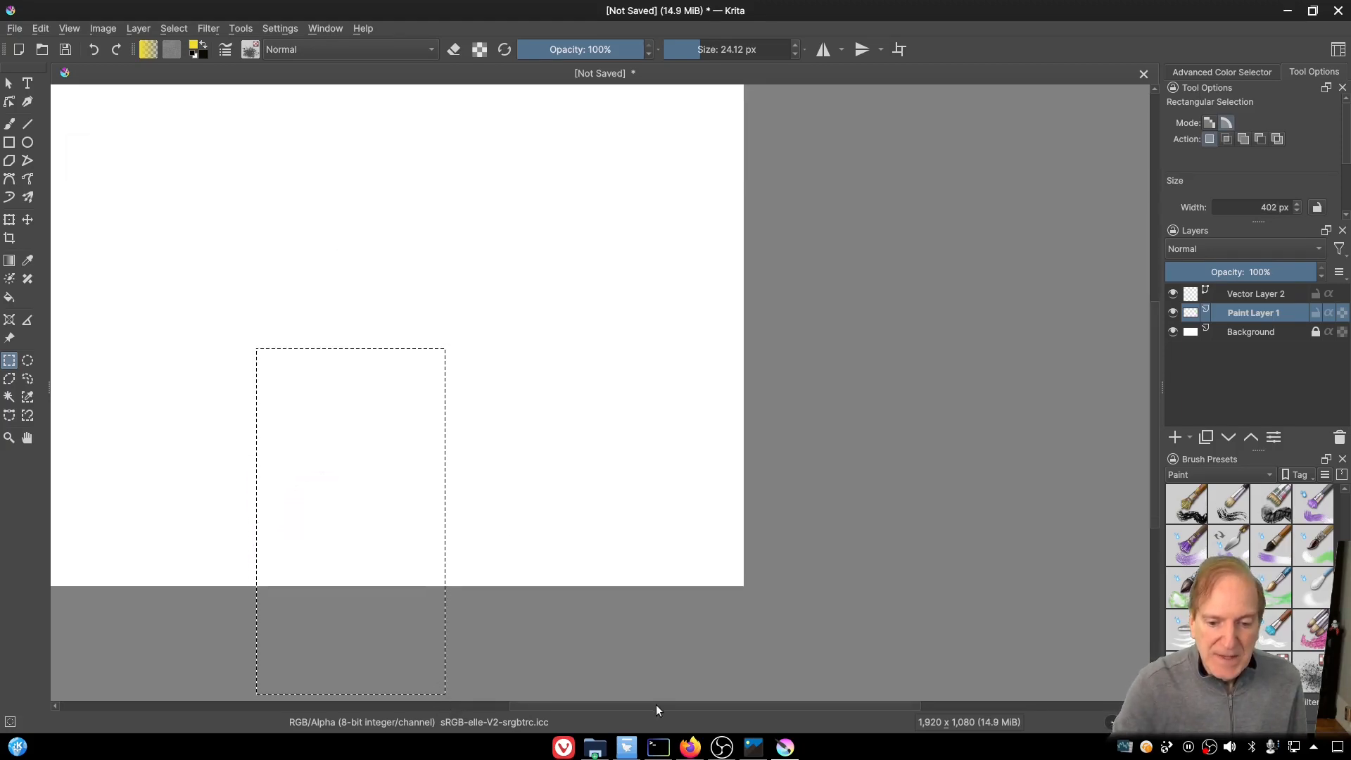
{"action": "left_click_drag", "start_coordinate": [656, 704], "coordinate": [548, 711]}
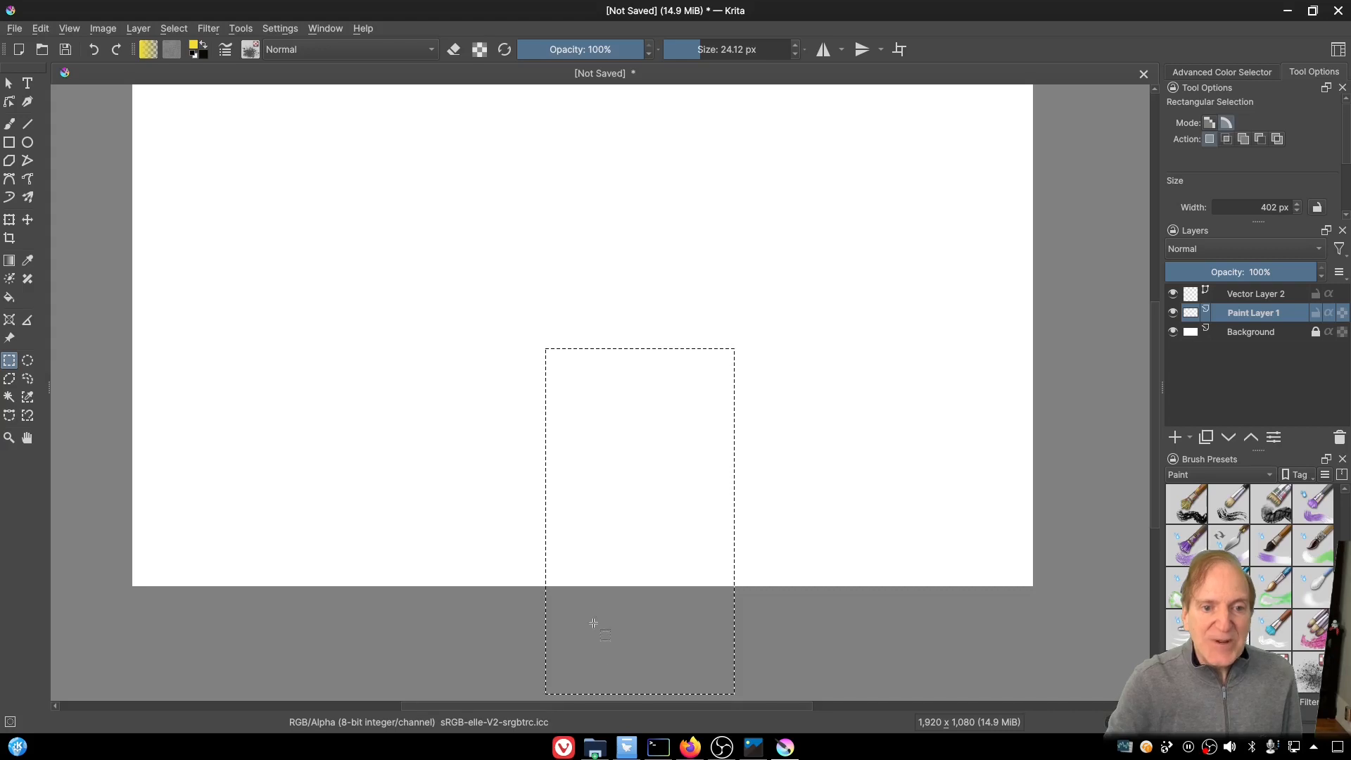
{"action": "scroll", "coordinate": [594, 584], "scroll_direction": "up", "scroll_amount": 1}
{"action": "scroll", "coordinate": [594, 584], "scroll_direction": "down", "scroll_amount": 1}
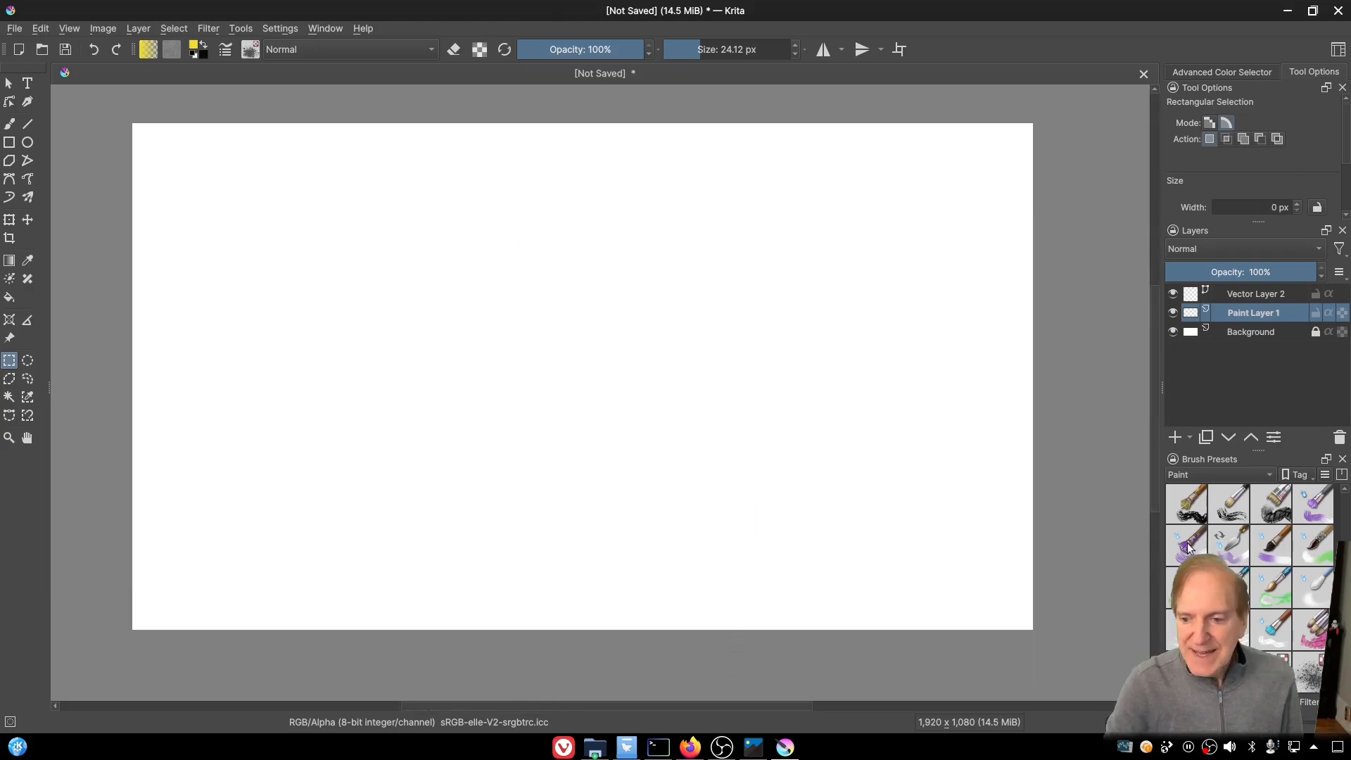
Step: Paint blue water across the lower part of the canvas on Paint Layer 1 with the Wet Bristles Rough brush
{"action": "left_click", "coordinate": [1188, 548]}
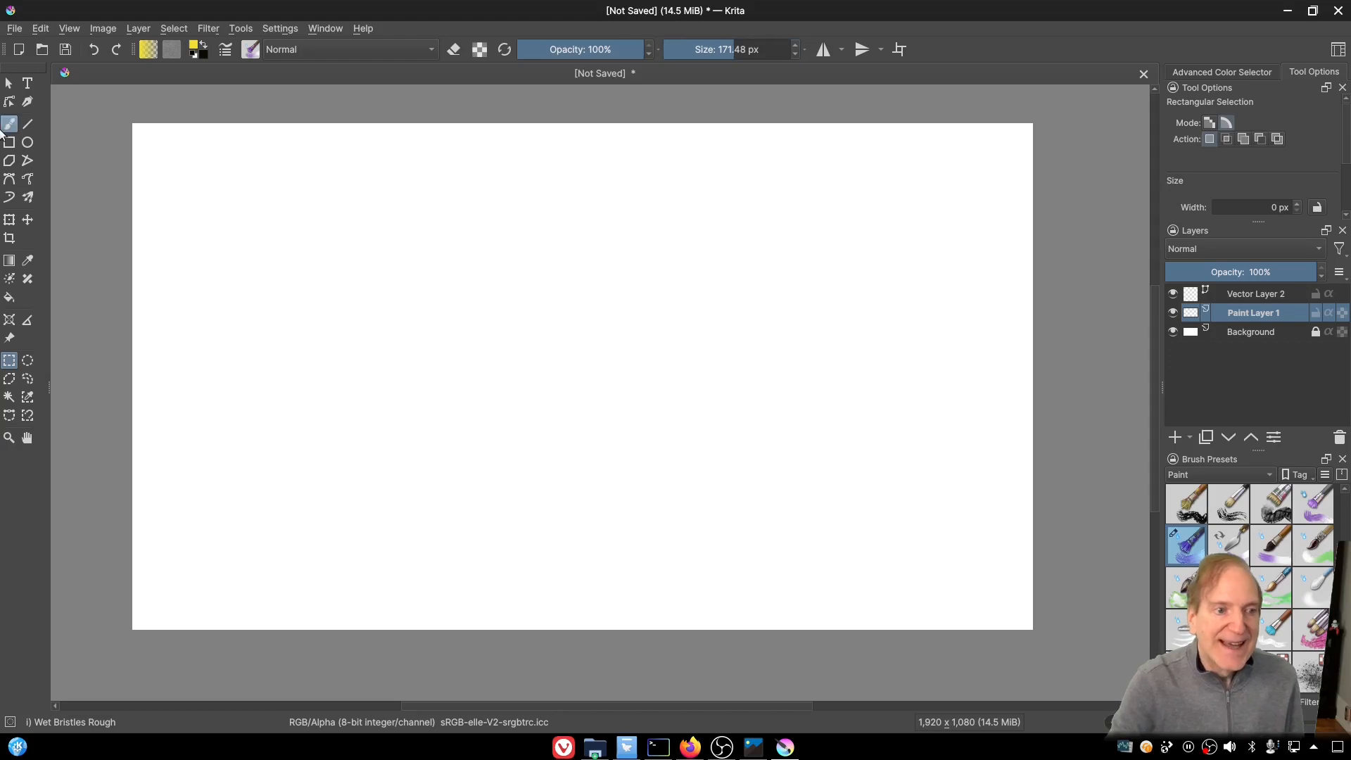
{"action": "left_click", "coordinate": [9, 124]}
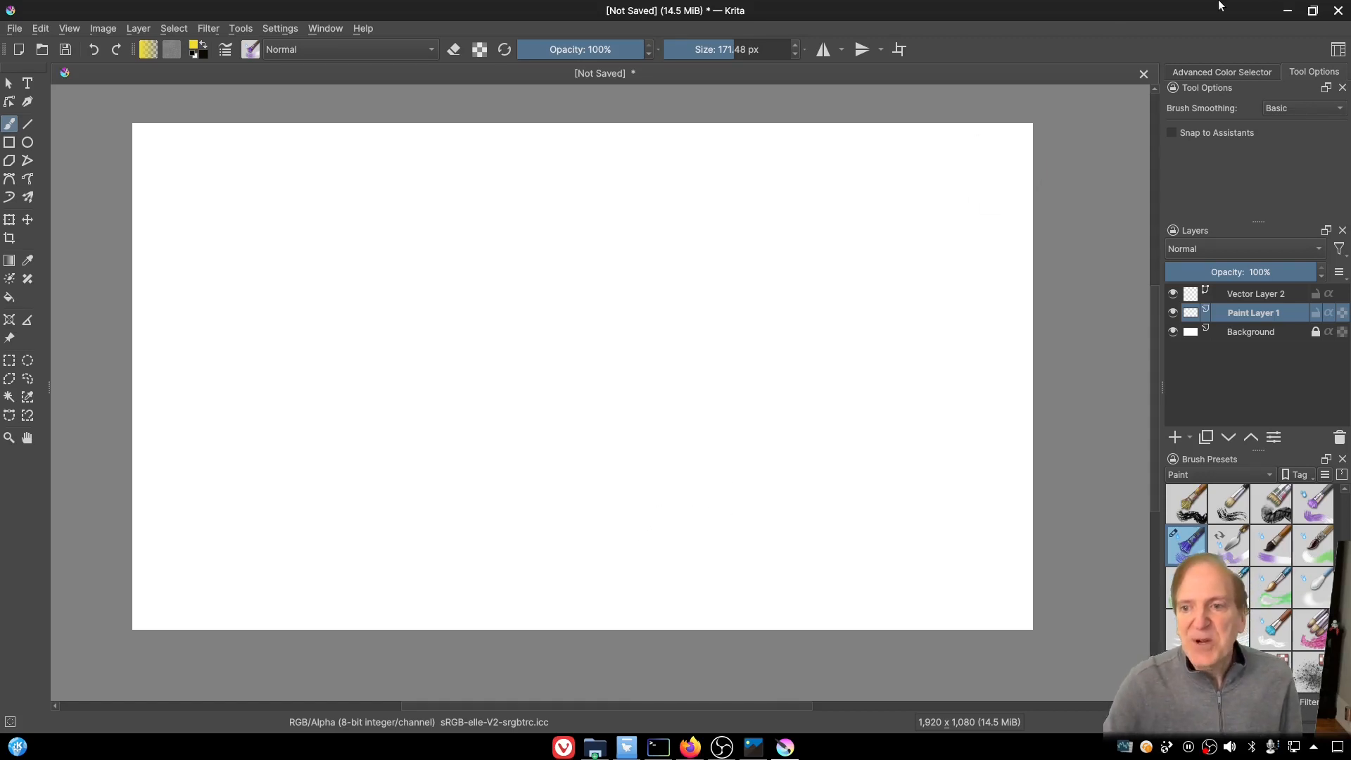
{"action": "left_click", "coordinate": [1202, 69]}
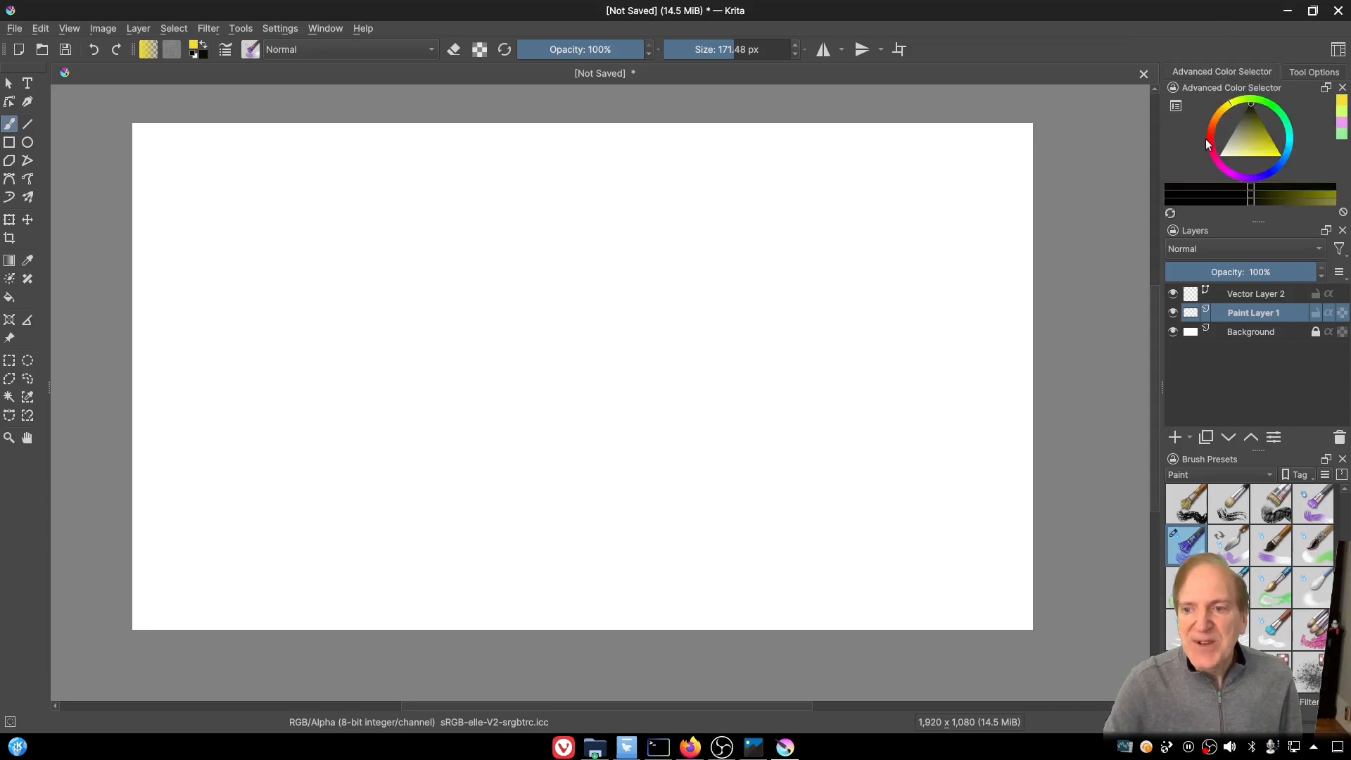
{"action": "left_click", "coordinate": [1284, 156]}
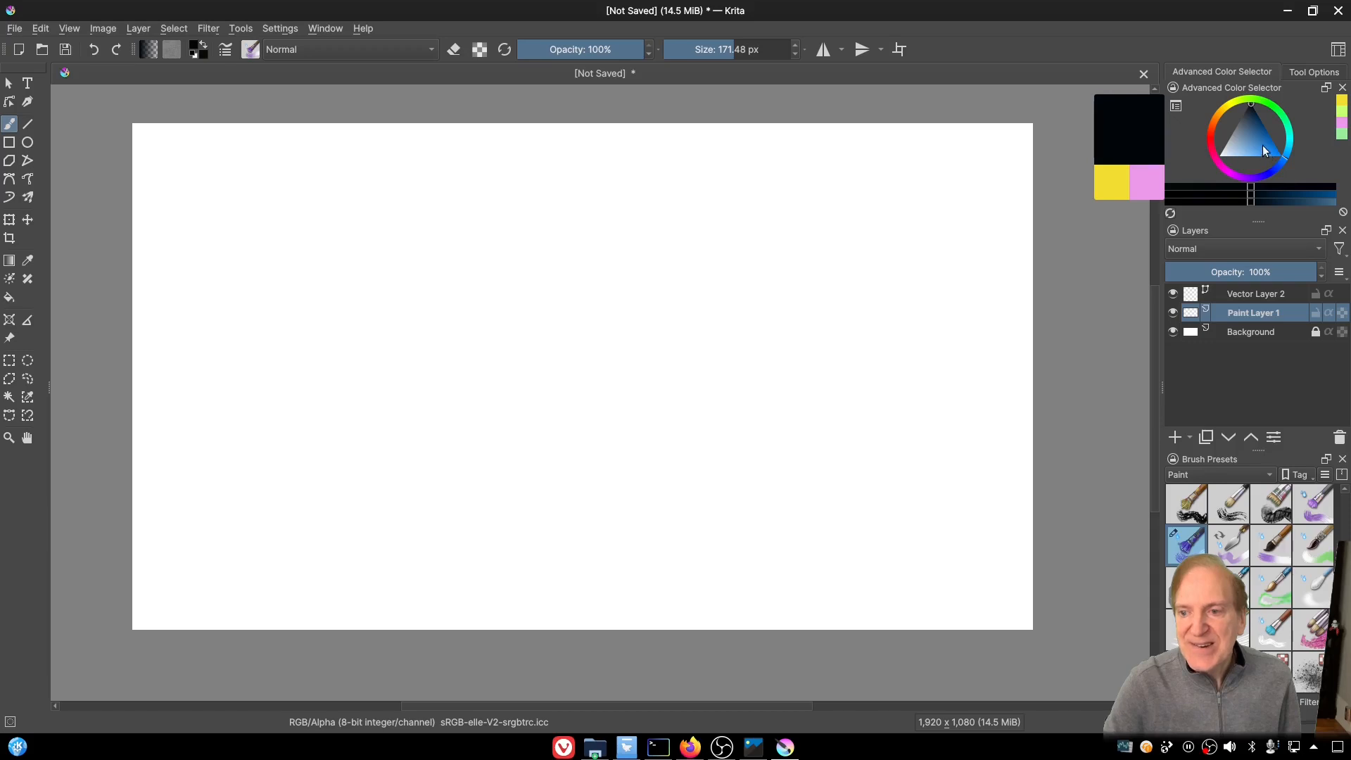
{"action": "left_click", "coordinate": [1262, 146]}
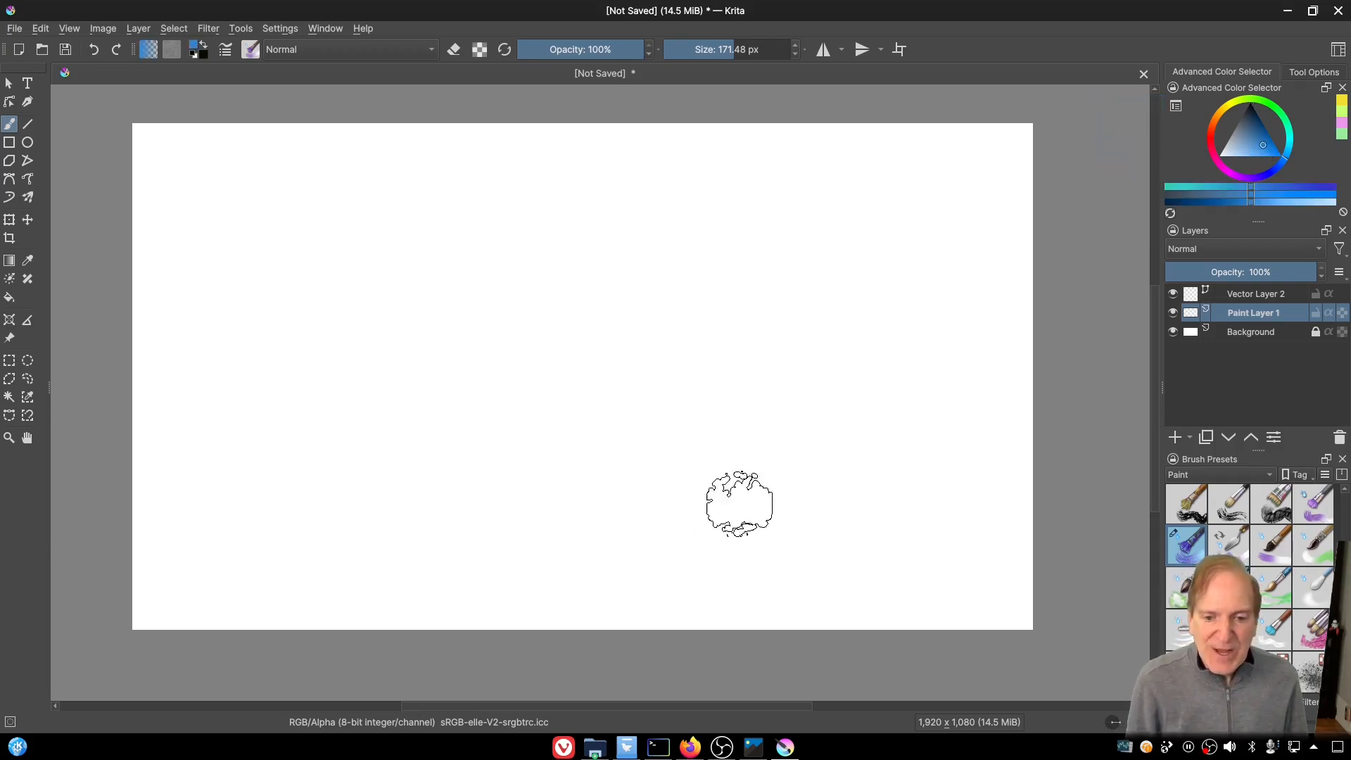
{"action": "mouse_move", "coordinate": [741, 493]}
{"action": "left_mouse_down"}
{"action": "mouse_move", "coordinate": [582, 507]}
{"action": "mouse_move", "coordinate": [685, 524]}
{"action": "mouse_move", "coordinate": [803, 503]}
{"action": "mouse_move", "coordinate": [702, 517]}
{"action": "mouse_move", "coordinate": [766, 533]}
{"action": "mouse_move", "coordinate": [816, 513]}
{"action": "mouse_move", "coordinate": [713, 567]}
{"action": "mouse_move", "coordinate": [781, 517]}
{"action": "mouse_move", "coordinate": [646, 552]}
{"action": "mouse_move", "coordinate": [709, 520]}
{"action": "mouse_move", "coordinate": [731, 477]}
{"action": "mouse_move", "coordinate": [863, 469]}
{"action": "mouse_move", "coordinate": [838, 468]}
{"action": "mouse_move", "coordinate": [823, 488]}
{"action": "mouse_move", "coordinate": [924, 502]}
{"action": "mouse_move", "coordinate": [937, 482]}
{"action": "mouse_move", "coordinate": [906, 489]}
{"action": "mouse_move", "coordinate": [922, 456]}
{"action": "mouse_move", "coordinate": [993, 448]}
{"action": "mouse_move", "coordinate": [814, 459]}
{"action": "mouse_move", "coordinate": [982, 464]}
{"action": "mouse_move", "coordinate": [919, 477]}
{"action": "mouse_move", "coordinate": [795, 544]}
{"action": "mouse_move", "coordinate": [903, 550]}
{"action": "mouse_move", "coordinate": [913, 530]}
{"action": "mouse_move", "coordinate": [802, 562]}
{"action": "mouse_move", "coordinate": [935, 553]}
{"action": "mouse_move", "coordinate": [954, 560]}
{"action": "mouse_move", "coordinate": [855, 581]}
{"action": "mouse_move", "coordinate": [988, 574]}
{"action": "mouse_move", "coordinate": [1033, 594]}
{"action": "mouse_move", "coordinate": [917, 594]}
{"action": "mouse_move", "coordinate": [937, 607]}
{"action": "mouse_move", "coordinate": [1032, 603]}
{"action": "mouse_move", "coordinate": [533, 606]}
{"action": "mouse_move", "coordinate": [600, 617]}
{"action": "mouse_move", "coordinate": [1010, 557]}
{"action": "mouse_move", "coordinate": [1017, 543]}
{"action": "mouse_move", "coordinate": [832, 529]}
{"action": "mouse_move", "coordinate": [1029, 486]}
{"action": "mouse_move", "coordinate": [901, 498]}
{"action": "mouse_move", "coordinate": [1024, 469]}
{"action": "mouse_move", "coordinate": [851, 453]}
{"action": "mouse_move", "coordinate": [502, 476]}
{"action": "mouse_move", "coordinate": [136, 459]}
{"action": "mouse_move", "coordinate": [90, 471]}
{"action": "mouse_move", "coordinate": [436, 449]}
{"action": "mouse_move", "coordinate": [677, 450]}
{"action": "mouse_move", "coordinate": [884, 492]}
{"action": "mouse_move", "coordinate": [413, 500]}
{"action": "mouse_move", "coordinate": [347, 533]}
{"action": "mouse_move", "coordinate": [723, 508]}
{"action": "mouse_move", "coordinate": [964, 523]}
{"action": "mouse_move", "coordinate": [438, 523]}
{"action": "mouse_move", "coordinate": [504, 564]}
{"action": "mouse_move", "coordinate": [910, 529]}
{"action": "mouse_move", "coordinate": [953, 539]}
{"action": "mouse_move", "coordinate": [145, 603]}
{"action": "left_mouse_up"}
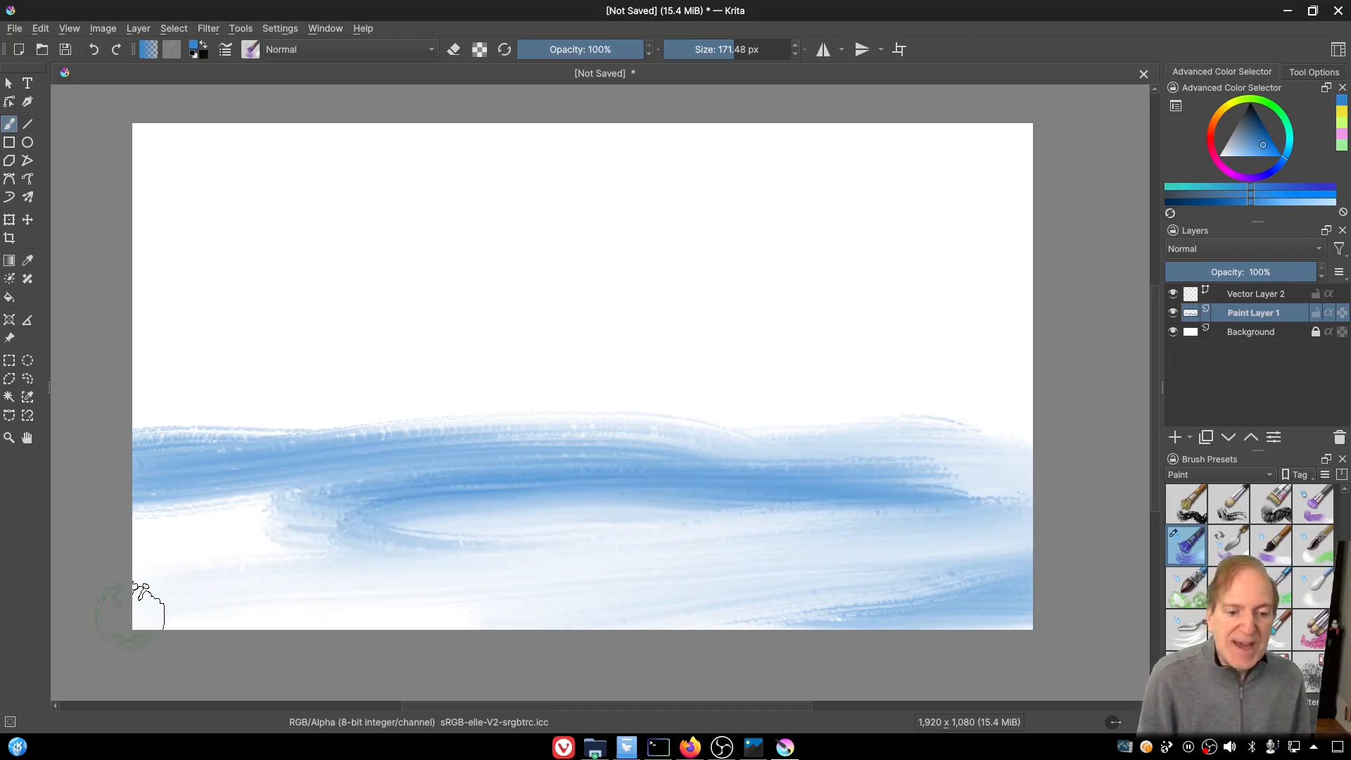
{"action": "mouse_move", "coordinate": [591, 597]}
{"action": "left_mouse_down"}
{"action": "mouse_move", "coordinate": [690, 594]}
{"action": "mouse_move", "coordinate": [425, 544]}
{"action": "mouse_move", "coordinate": [165, 546]}
{"action": "mouse_move", "coordinate": [743, 525]}
{"action": "mouse_move", "coordinate": [377, 511]}
{"action": "mouse_move", "coordinate": [153, 526]}
{"action": "mouse_move", "coordinate": [686, 641]}
{"action": "mouse_move", "coordinate": [975, 675]}
{"action": "mouse_move", "coordinate": [922, 619]}
{"action": "mouse_move", "coordinate": [93, 635]}
{"action": "mouse_move", "coordinate": [98, 616]}
{"action": "mouse_move", "coordinate": [322, 570]}
{"action": "mouse_move", "coordinate": [1059, 579]}
{"action": "mouse_move", "coordinate": [1017, 544]}
{"action": "mouse_move", "coordinate": [1020, 512]}
{"action": "left_mouse_up"}
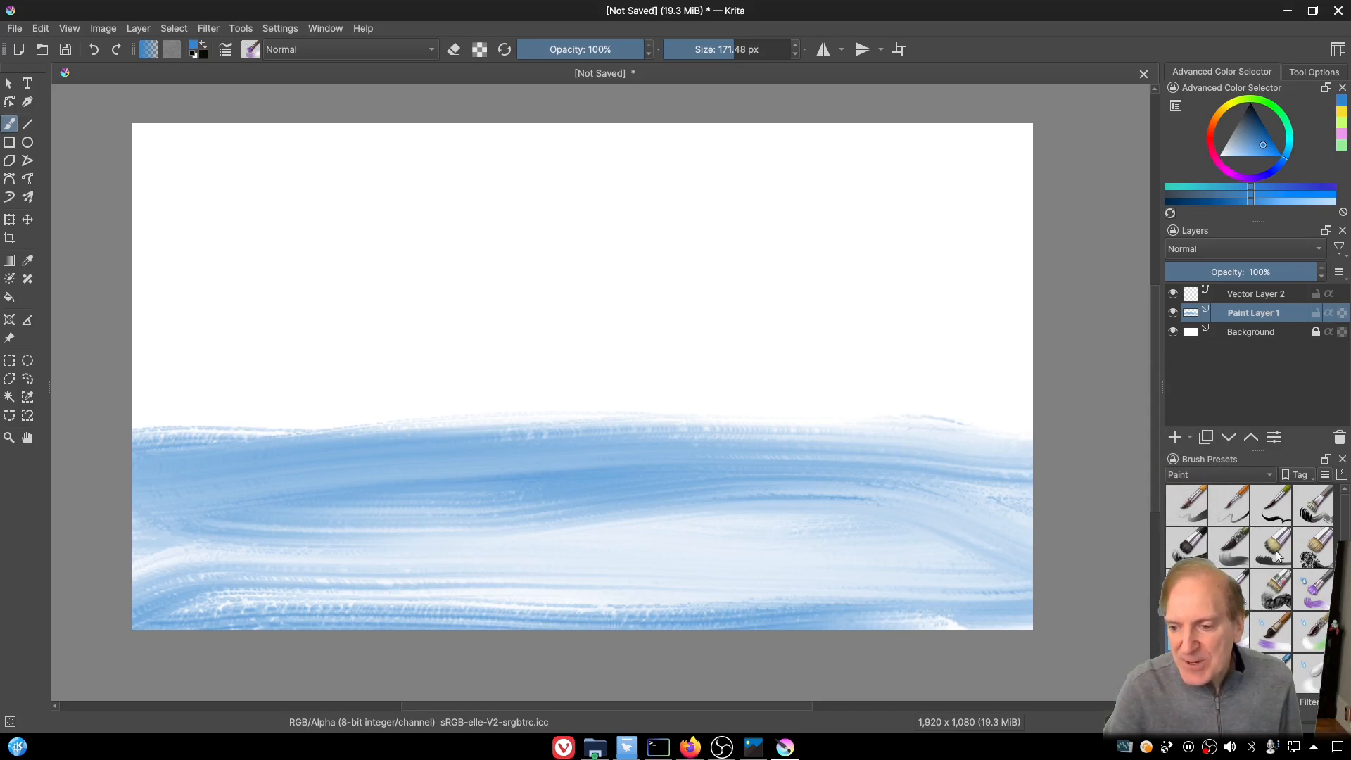
Step: Smooth the upper part of the blue water with the Blender Textured Soft brush
{"action": "scroll", "coordinate": [1277, 556], "scroll_direction": "down", "scroll_amount": 2}
{"action": "left_click", "coordinate": [1270, 629]}
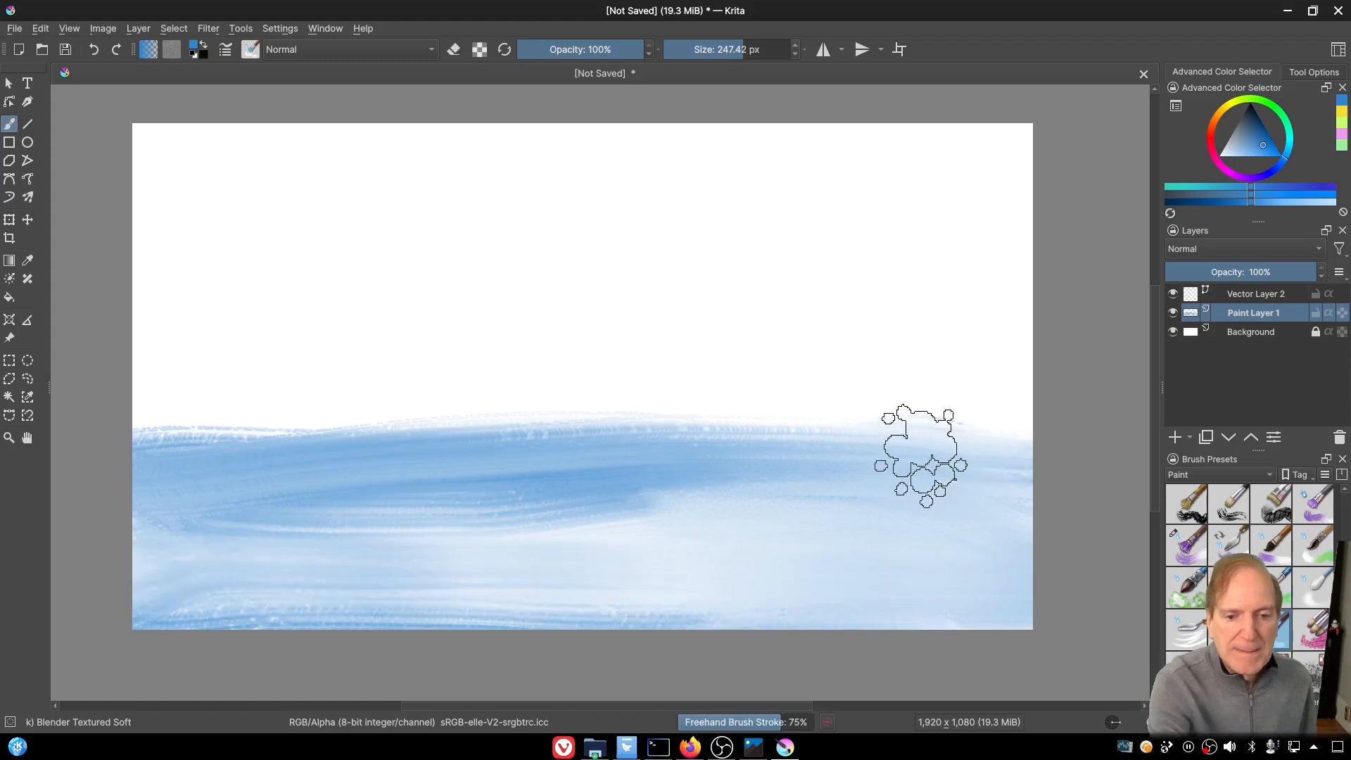
{"action": "mouse_move", "coordinate": [920, 455]}
{"action": "left_mouse_down"}
{"action": "mouse_move", "coordinate": [584, 476]}
{"action": "mouse_move", "coordinate": [639, 507]}
{"action": "mouse_move", "coordinate": [707, 480]}
{"action": "mouse_move", "coordinate": [657, 429]}
{"action": "left_mouse_up"}
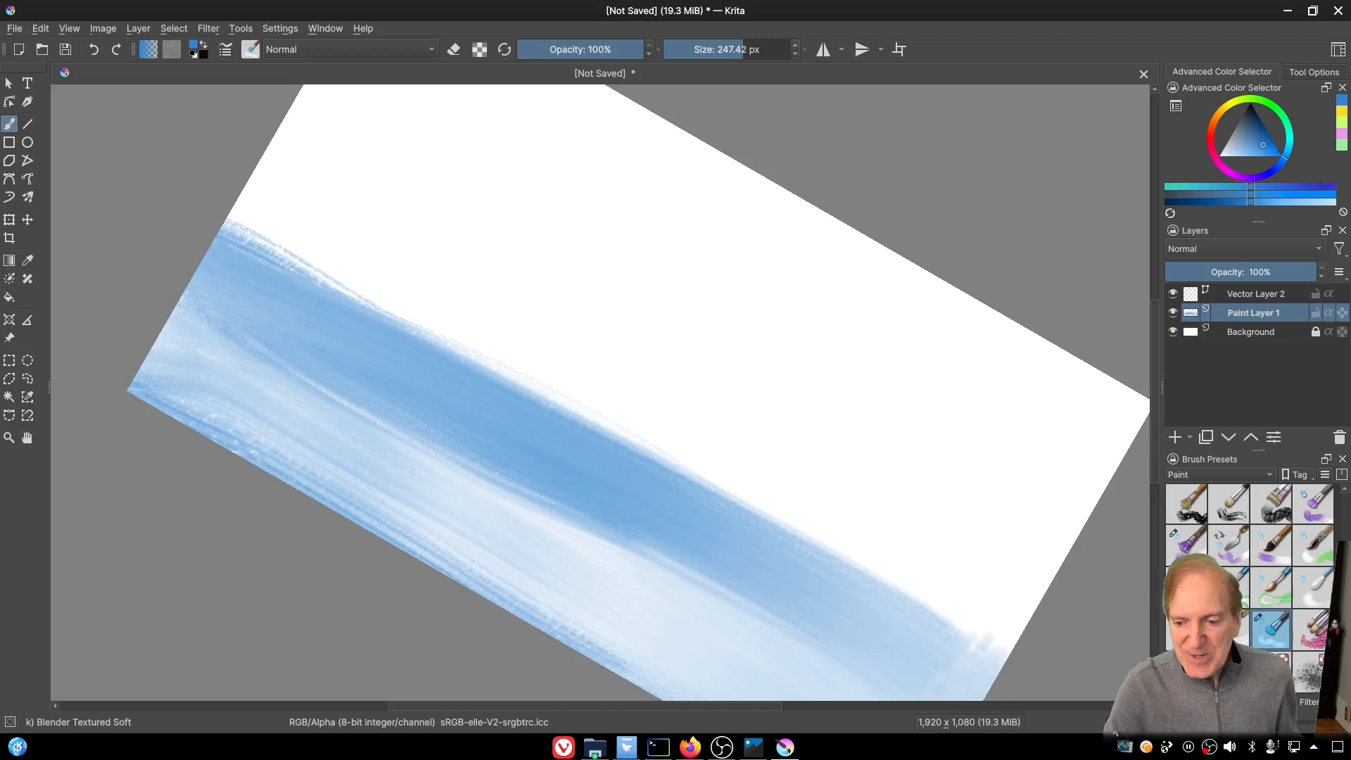
Step: Rotate the canvas view back and forth in both directions and reset its rotation to upright
{"action": "key", "text": "6"}
{"action": "key", "text": "6"}
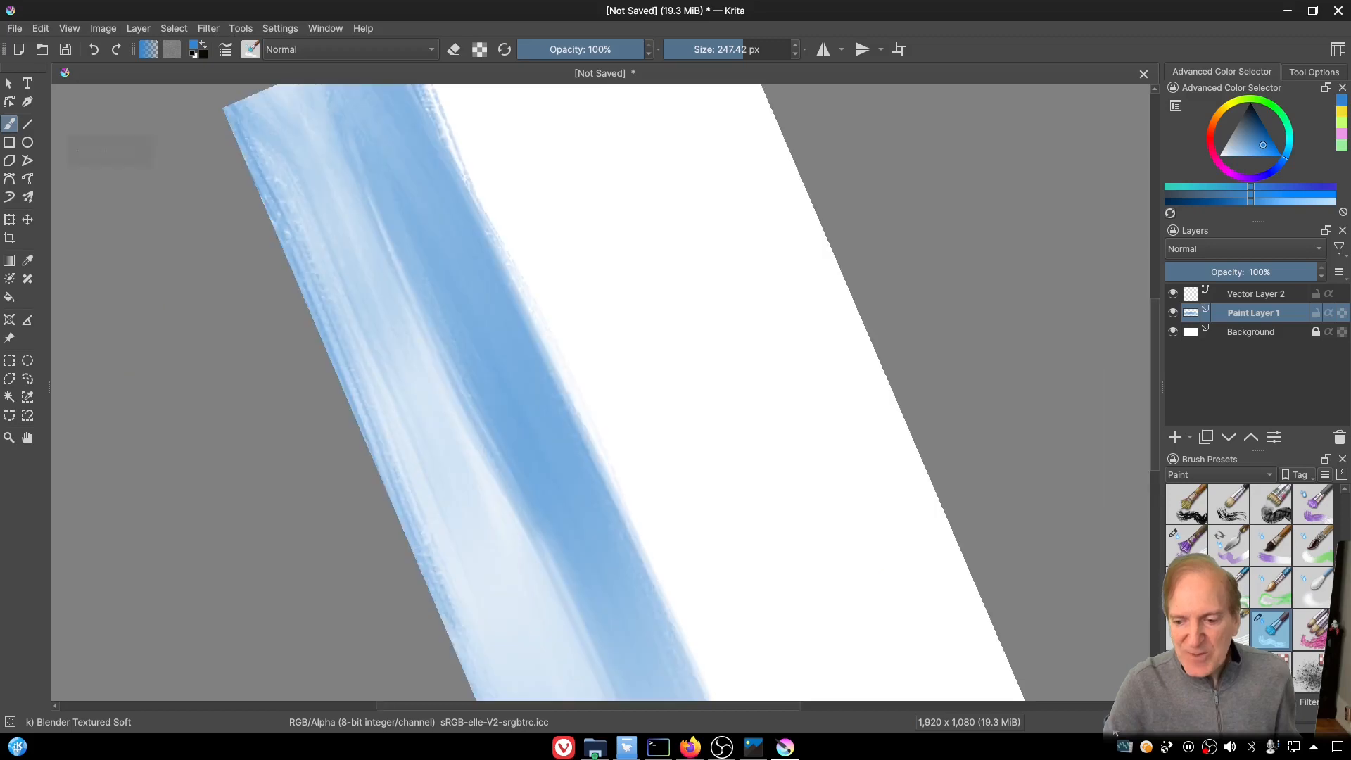
{"action": "key", "text": "4"}
{"action": "key", "text": "4"}
{"action": "key", "text": "4"}
{"action": "key", "text": "4"}
{"action": "key", "text": "4"}
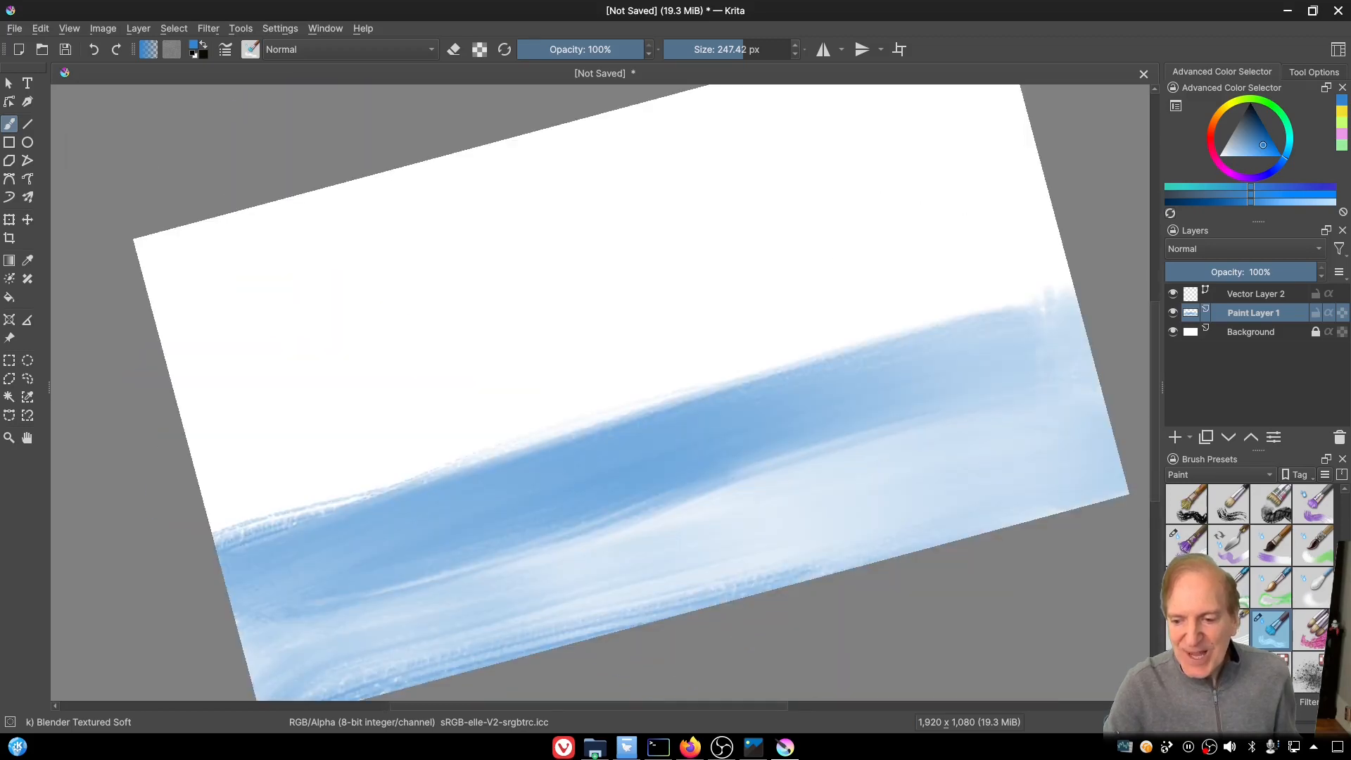
{"action": "key", "text": "6"}
{"action": "key", "text": "6"}
{"action": "key", "text": "6"}
{"action": "key", "text": "6"}
{"action": "key", "text": "6"}
{"action": "key", "text": "4"}
{"action": "key", "text": "4"}
{"action": "key", "text": "4"}
{"action": "key", "text": "4"}
{"action": "key", "text": "4"}
{"action": "key", "text": "4"}
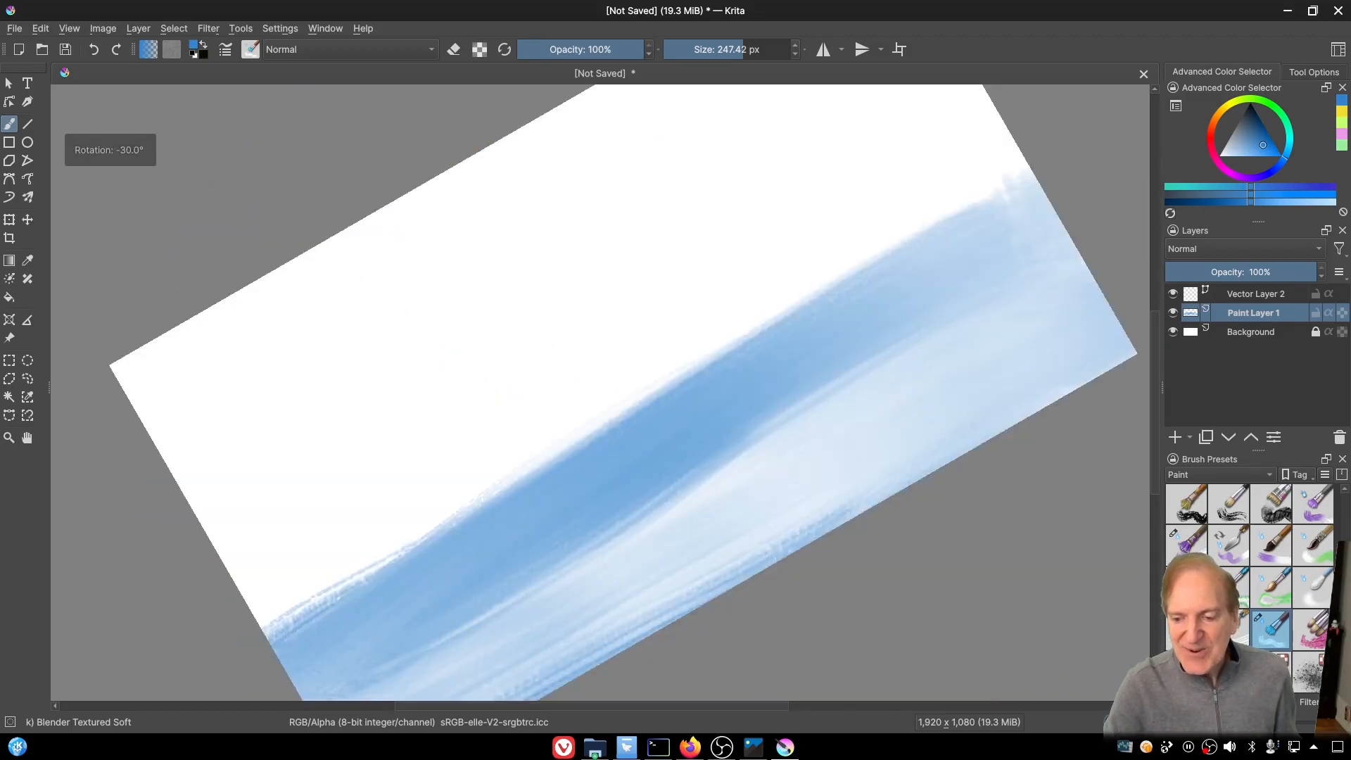
{"action": "key", "text": "6"}
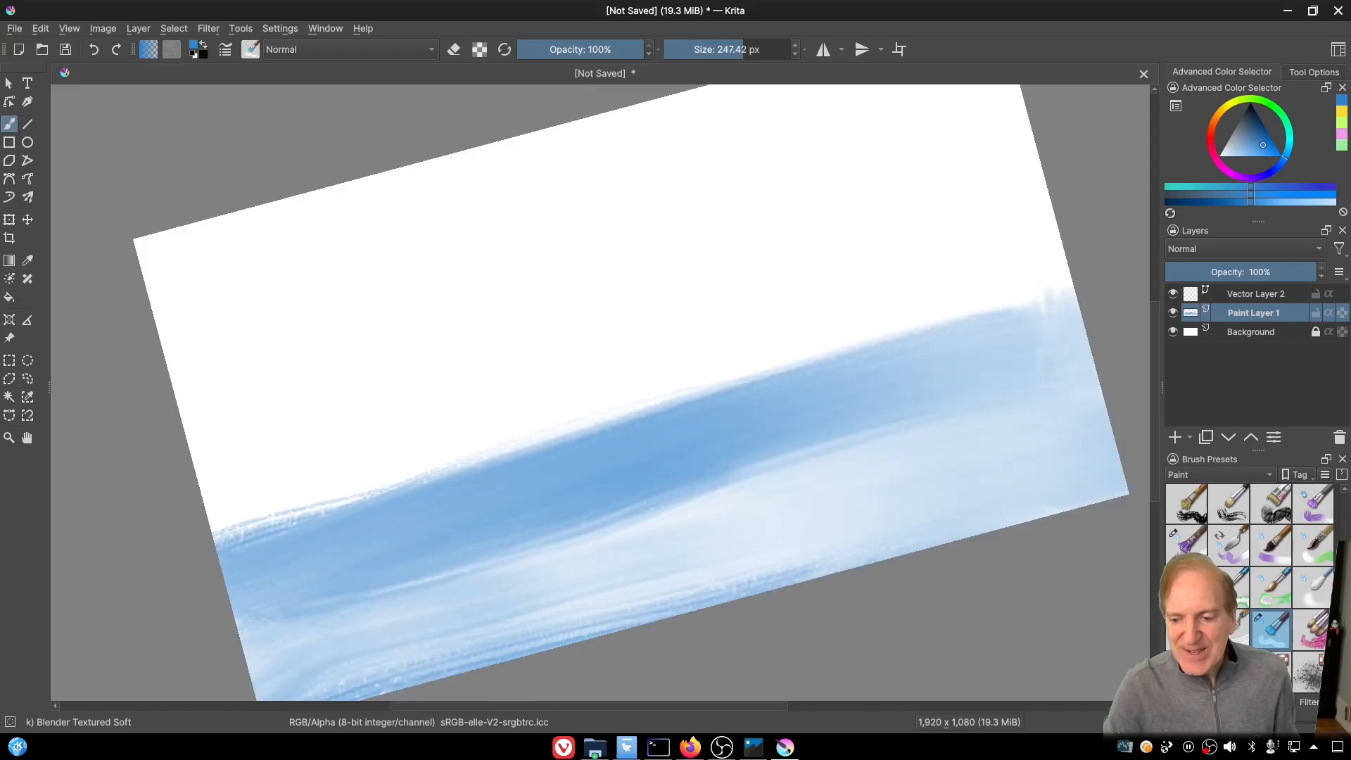
{"action": "key", "text": "6"}
{"action": "key", "text": "6"}
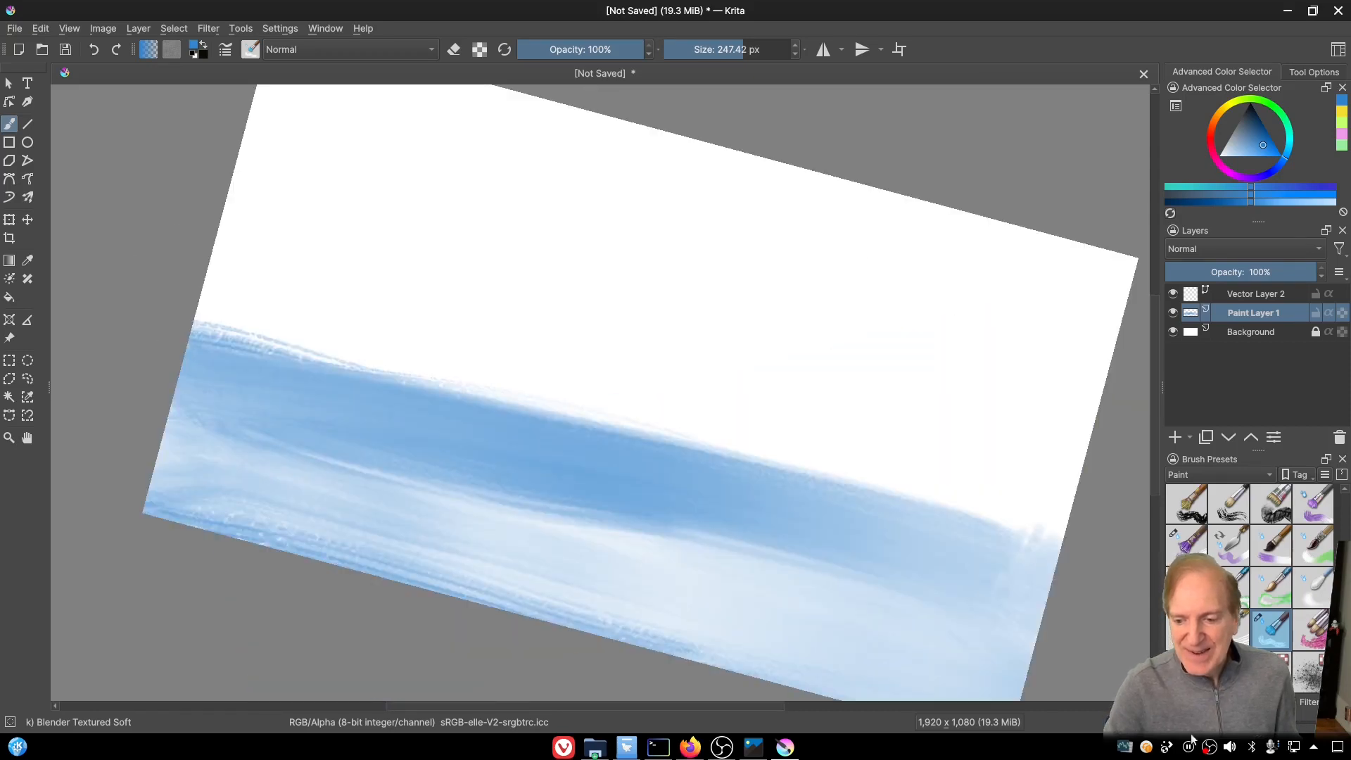
{"action": "key", "text": "5"}
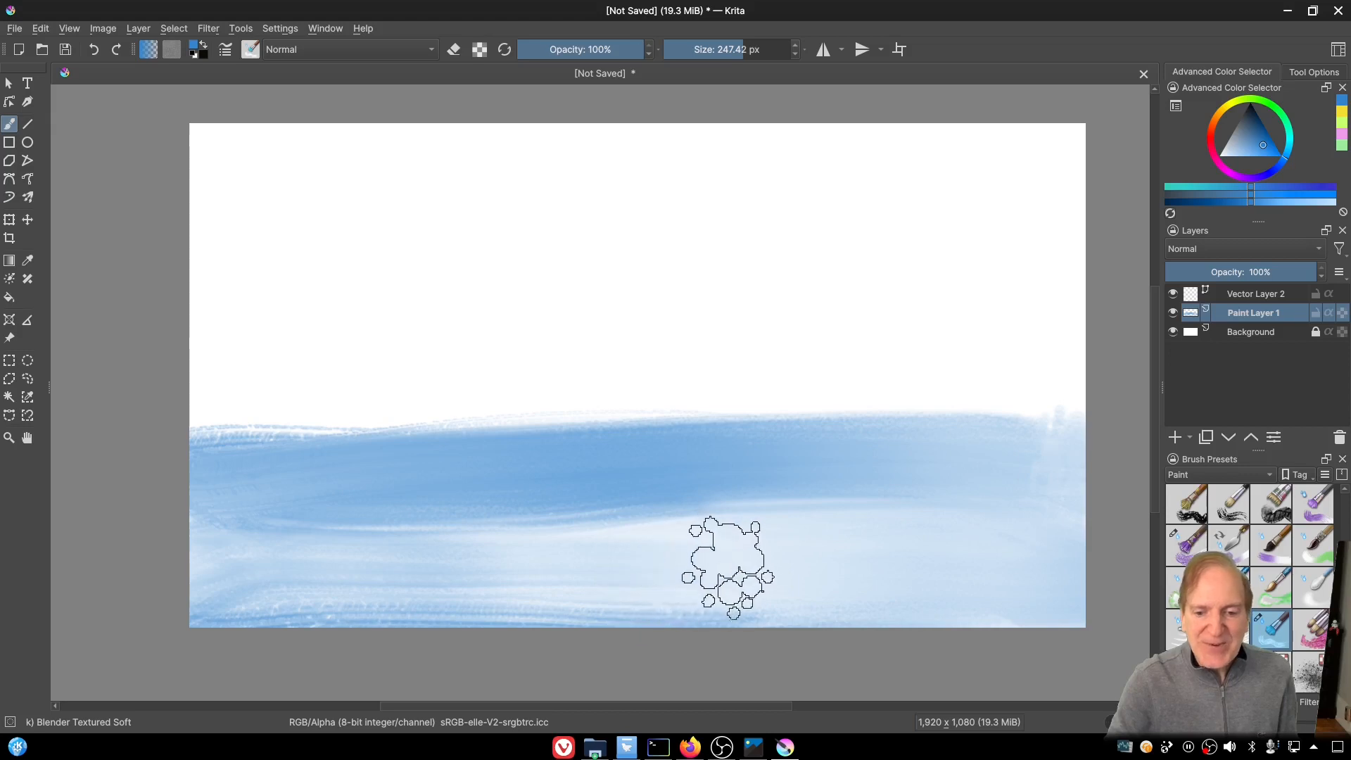
Step: Blend the whole water area smooth and add horizontal ripple lines along its upper part with the Blender Rake brush
{"action": "mouse_move", "coordinate": [808, 579]}
{"action": "left_mouse_down"}
{"action": "mouse_move", "coordinate": [133, 606]}
{"action": "mouse_move", "coordinate": [139, 579]}
{"action": "mouse_move", "coordinate": [521, 514]}
{"action": "mouse_move", "coordinate": [1033, 543]}
{"action": "mouse_move", "coordinate": [1092, 521]}
{"action": "mouse_move", "coordinate": [701, 537]}
{"action": "mouse_move", "coordinate": [226, 524]}
{"action": "mouse_move", "coordinate": [182, 503]}
{"action": "mouse_move", "coordinate": [193, 483]}
{"action": "mouse_move", "coordinate": [729, 503]}
{"action": "mouse_move", "coordinate": [1107, 472]}
{"action": "mouse_move", "coordinate": [809, 517]}
{"action": "mouse_move", "coordinate": [309, 490]}
{"action": "mouse_move", "coordinate": [219, 470]}
{"action": "mouse_move", "coordinate": [1076, 460]}
{"action": "left_mouse_up"}
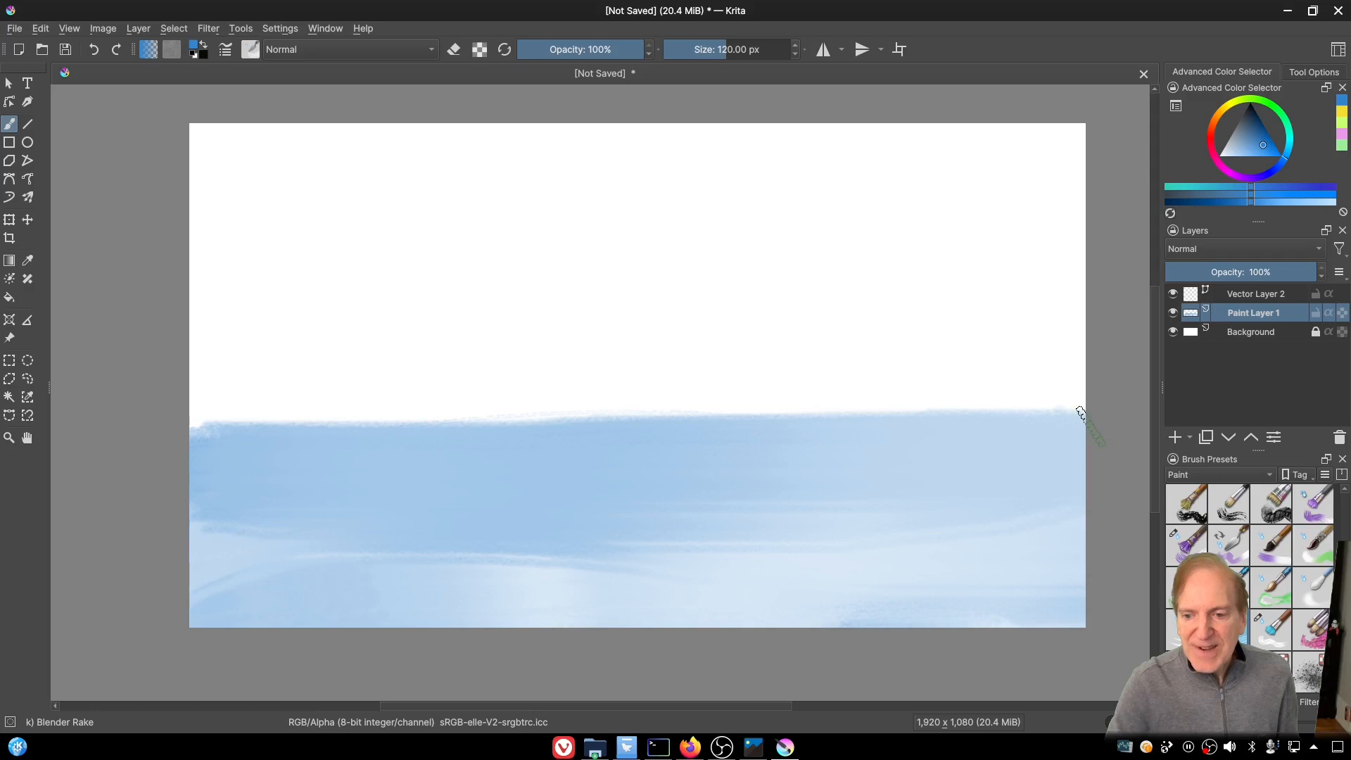
{"action": "left_click_drag", "start_coordinate": [672, 437], "coordinate": [139, 437]}
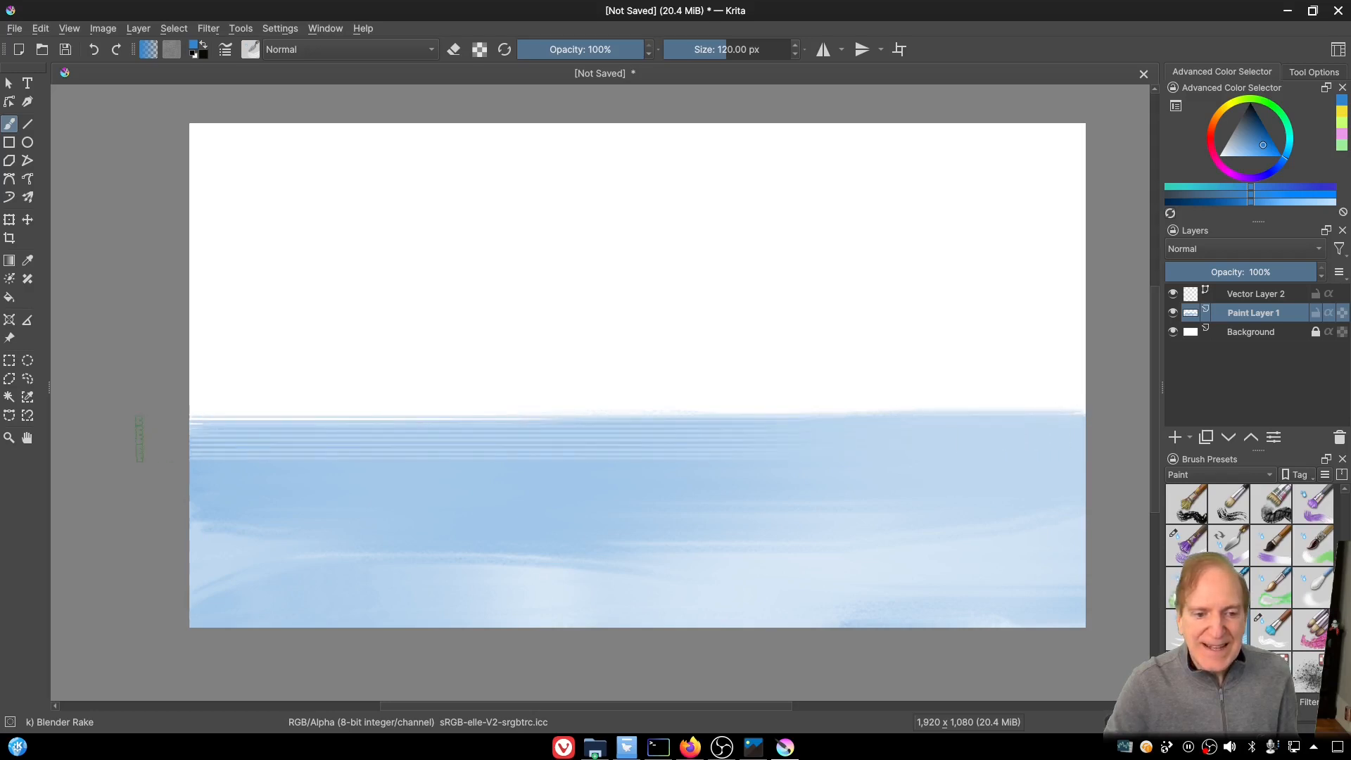
{"action": "left_click_drag", "start_coordinate": [838, 476], "coordinate": [1083, 476]}
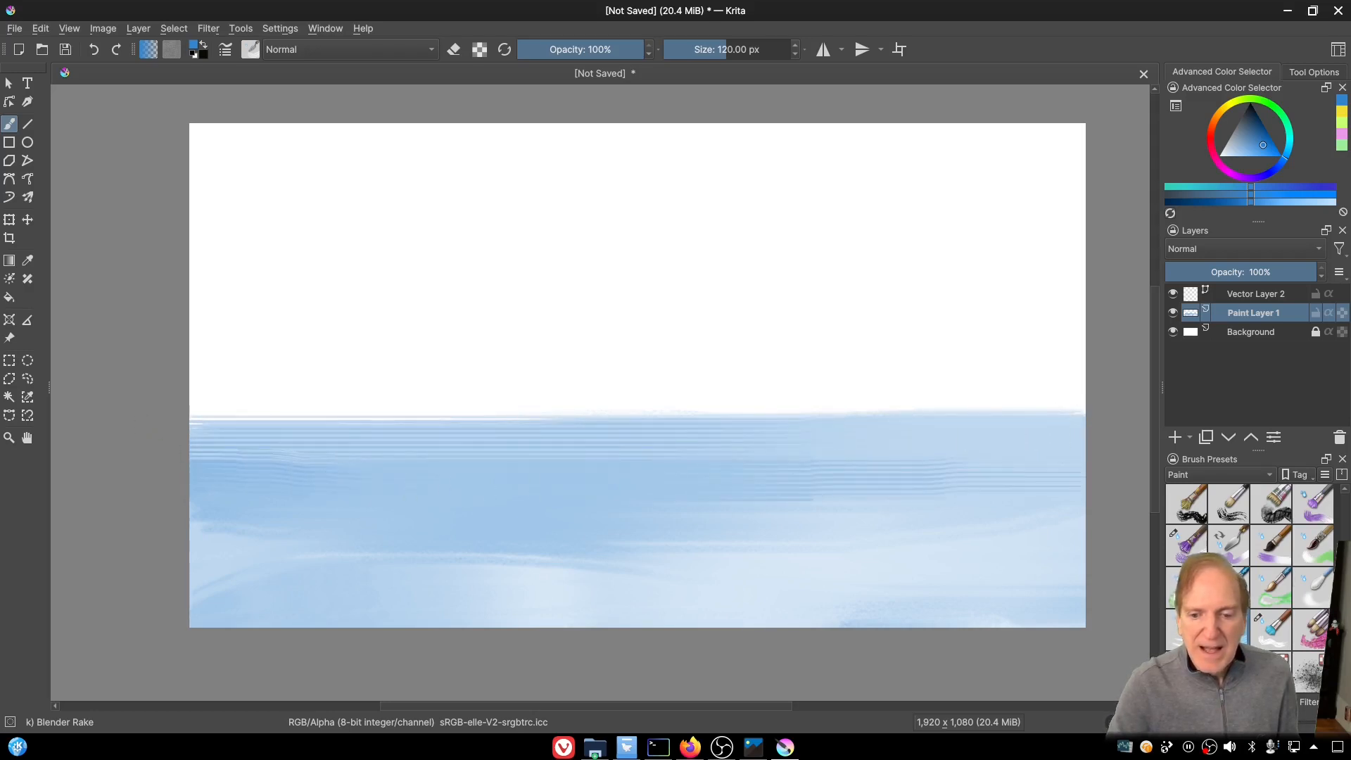
{"action": "left_click_drag", "start_coordinate": [1149, 439], "coordinate": [761, 439]}
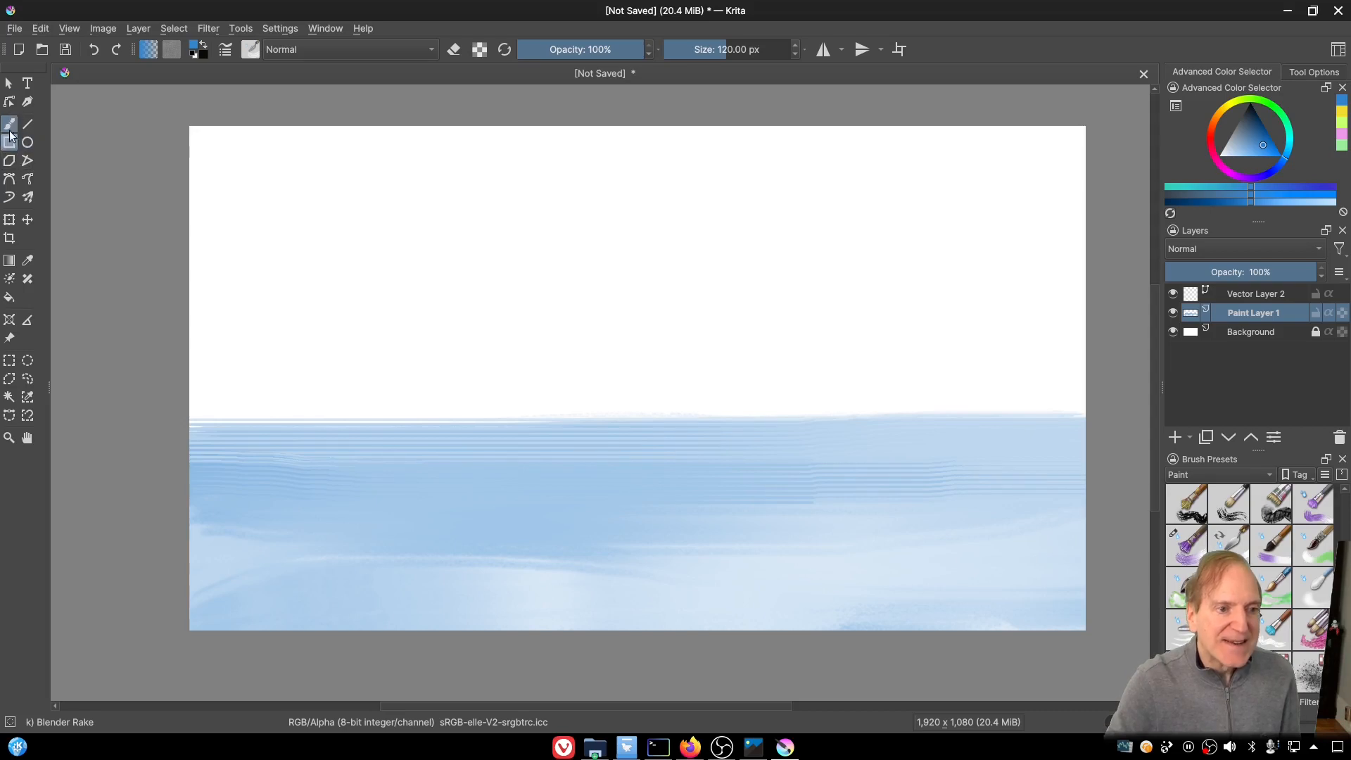
Step: Paint a dark green tree line across the canvas above the water with the Dry Bristles Eroded brush
{"action": "left_click", "coordinate": [1199, 501]}
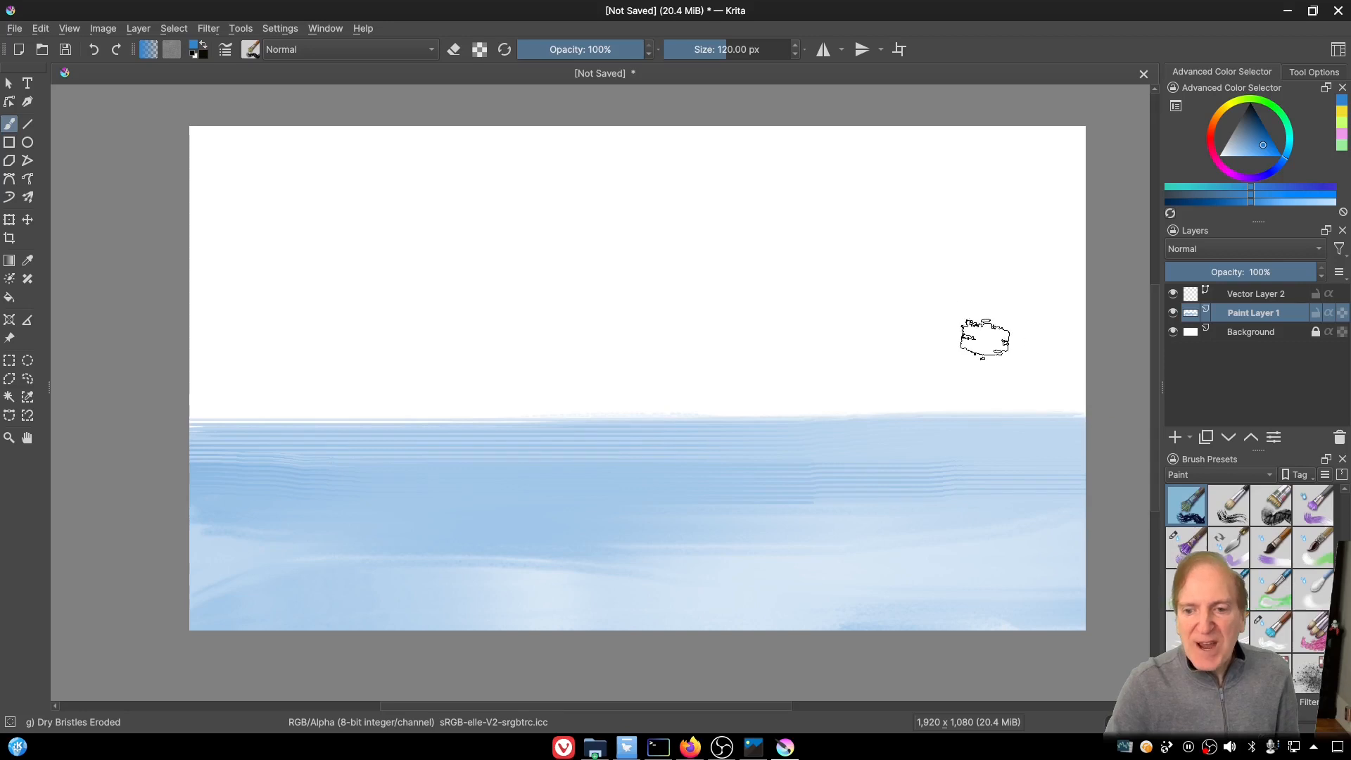
{"action": "mouse_move", "coordinate": [206, 327]}
{"action": "left_mouse_down"}
{"action": "mouse_move", "coordinate": [224, 301]}
{"action": "mouse_move", "coordinate": [231, 339]}
{"action": "mouse_move", "coordinate": [305, 341]}
{"action": "left_mouse_up"}
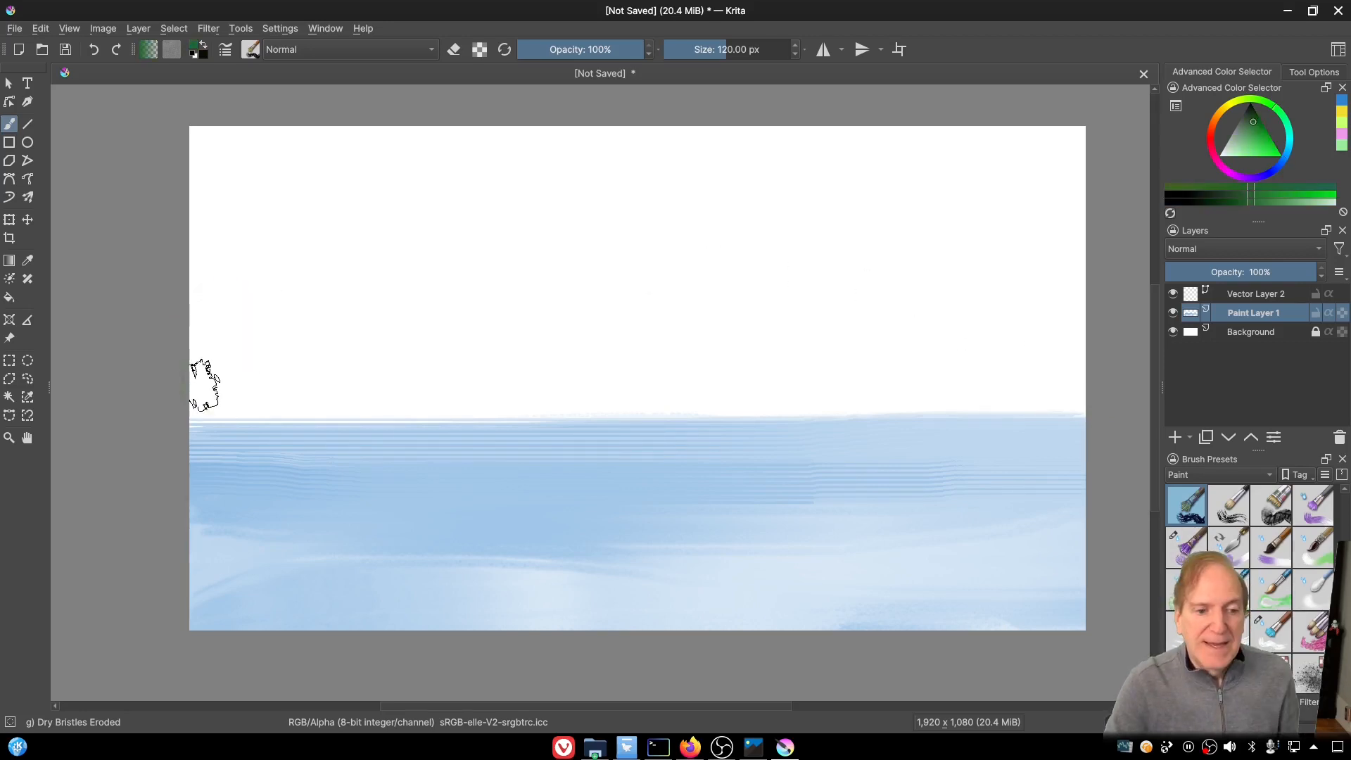
{"action": "mouse_move", "coordinate": [200, 343]}
{"action": "left_mouse_down"}
{"action": "mouse_move", "coordinate": [229, 319]}
{"action": "mouse_move", "coordinate": [286, 331]}
{"action": "mouse_move", "coordinate": [808, 320]}
{"action": "mouse_move", "coordinate": [1077, 296]}
{"action": "left_mouse_up"}
{"action": "mouse_move", "coordinate": [1069, 352]}
{"action": "left_mouse_down"}
{"action": "mouse_move", "coordinate": [1042, 352]}
{"action": "mouse_move", "coordinate": [1039, 330]}
{"action": "mouse_move", "coordinate": [979, 342]}
{"action": "mouse_move", "coordinate": [931, 330]}
{"action": "mouse_move", "coordinate": [683, 354]}
{"action": "mouse_move", "coordinate": [652, 345]}
{"action": "mouse_move", "coordinate": [725, 337]}
{"action": "mouse_move", "coordinate": [780, 352]}
{"action": "mouse_move", "coordinate": [622, 333]}
{"action": "mouse_move", "coordinate": [622, 321]}
{"action": "mouse_move", "coordinate": [683, 328]}
{"action": "mouse_move", "coordinate": [740, 303]}
{"action": "mouse_move", "coordinate": [562, 273]}
{"action": "mouse_move", "coordinate": [326, 337]}
{"action": "mouse_move", "coordinate": [170, 358]}
{"action": "mouse_move", "coordinate": [326, 362]}
{"action": "left_mouse_up"}
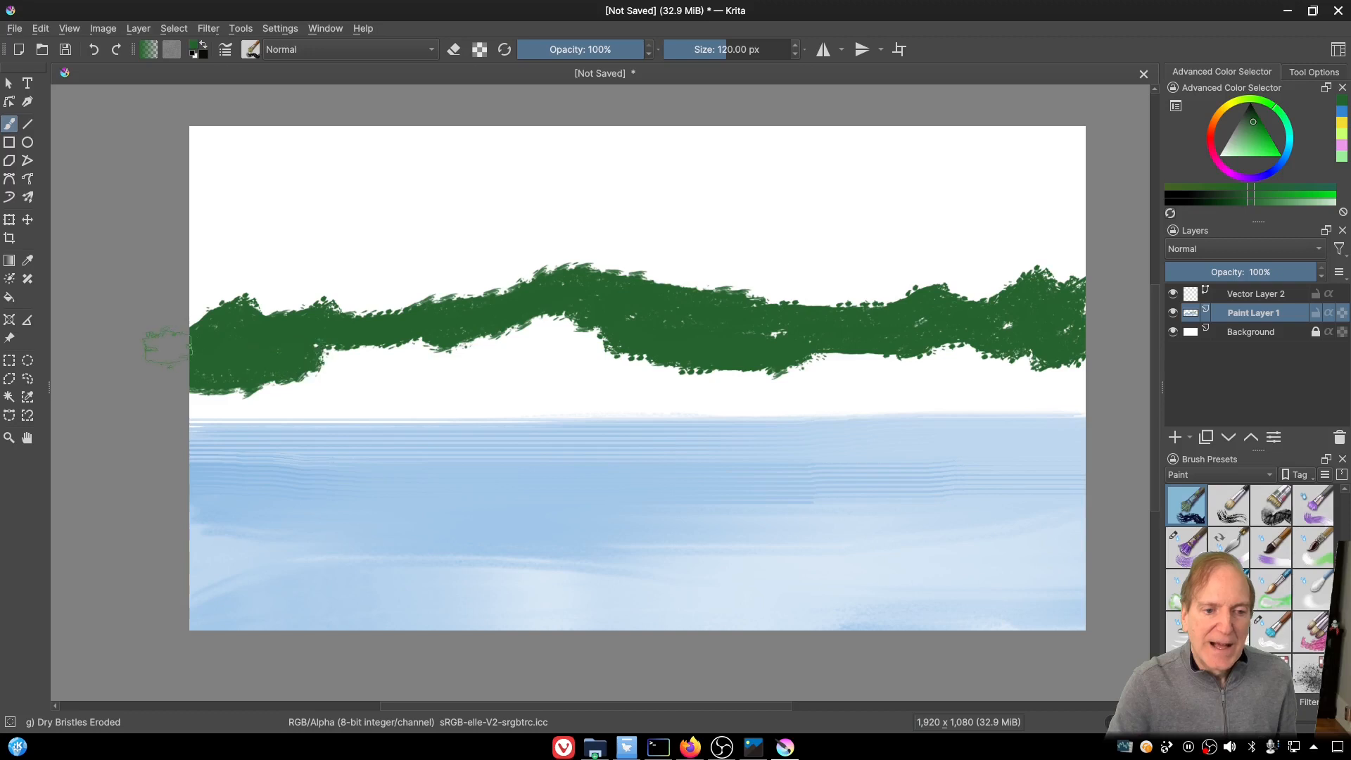
{"action": "mouse_move", "coordinate": [166, 346]}
{"action": "left_mouse_down"}
{"action": "mouse_move", "coordinate": [417, 351]}
{"action": "mouse_move", "coordinate": [616, 323]}
{"action": "mouse_move", "coordinate": [590, 354]}
{"action": "mouse_move", "coordinate": [993, 359]}
{"action": "left_mouse_up"}
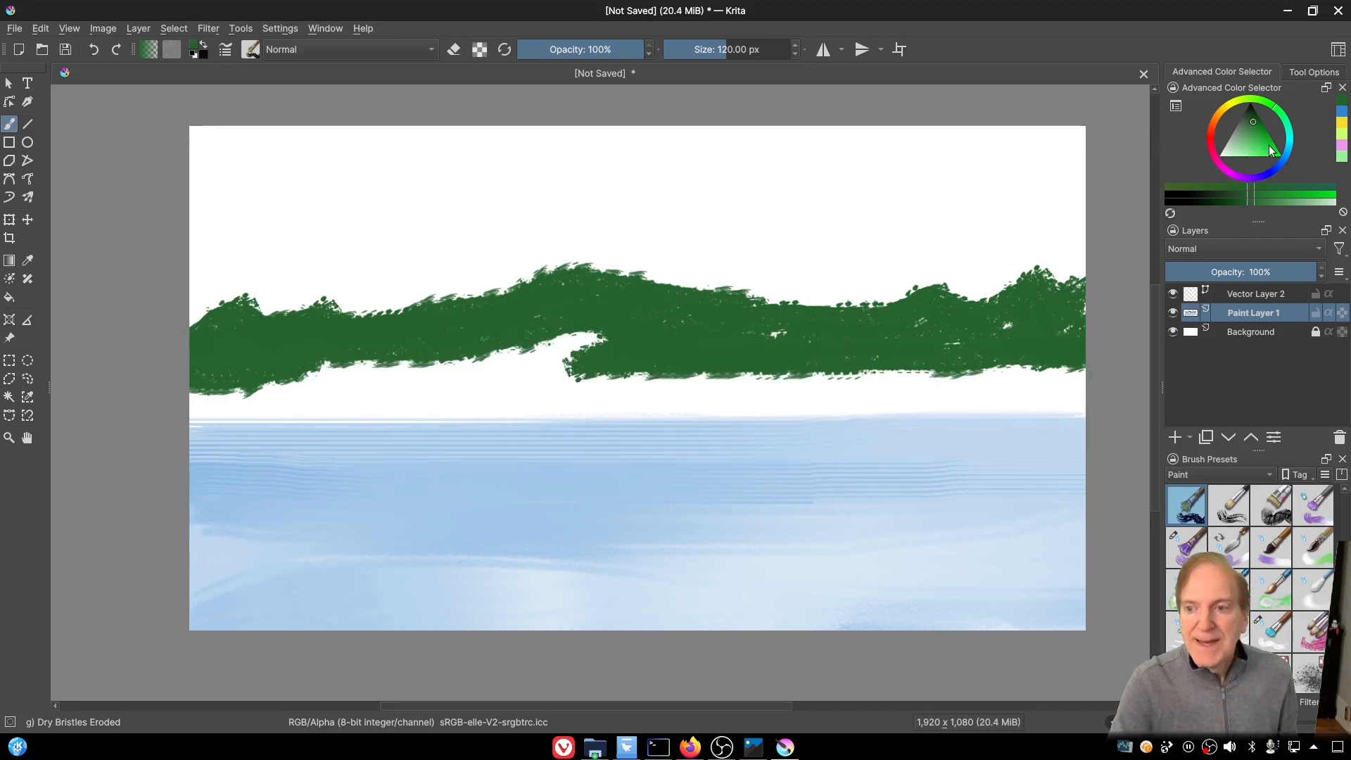
Step: Paint a bright green bank below the tree line's right end and overlay yellow-green using the Dry Bristles Eroded and Dry Textured Creases brushes
{"action": "left_click", "coordinate": [1269, 145]}
{"action": "mouse_move", "coordinate": [1069, 380]}
{"action": "left_mouse_down"}
{"action": "mouse_move", "coordinate": [950, 378]}
{"action": "mouse_move", "coordinate": [1072, 388]}
{"action": "mouse_move", "coordinate": [1006, 394]}
{"action": "left_mouse_up"}
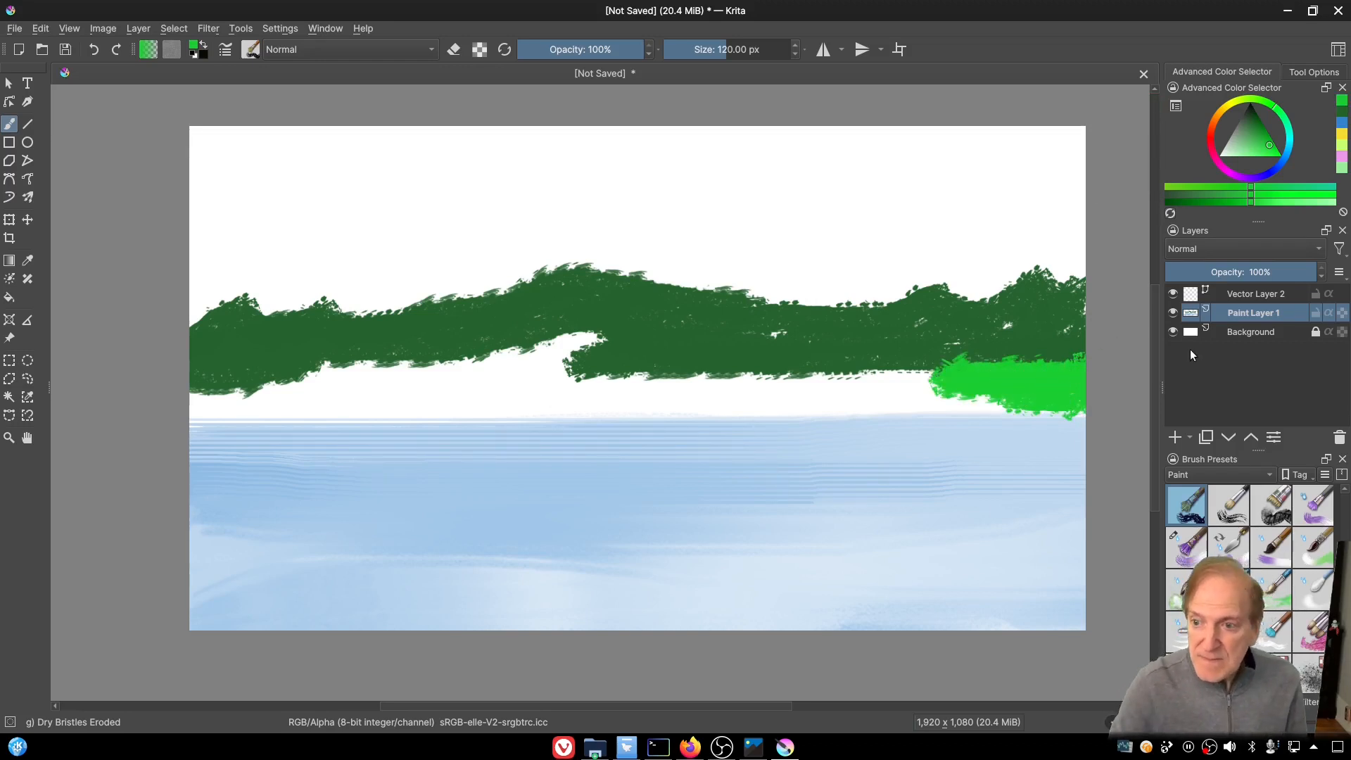
{"action": "left_click", "coordinate": [1255, 99]}
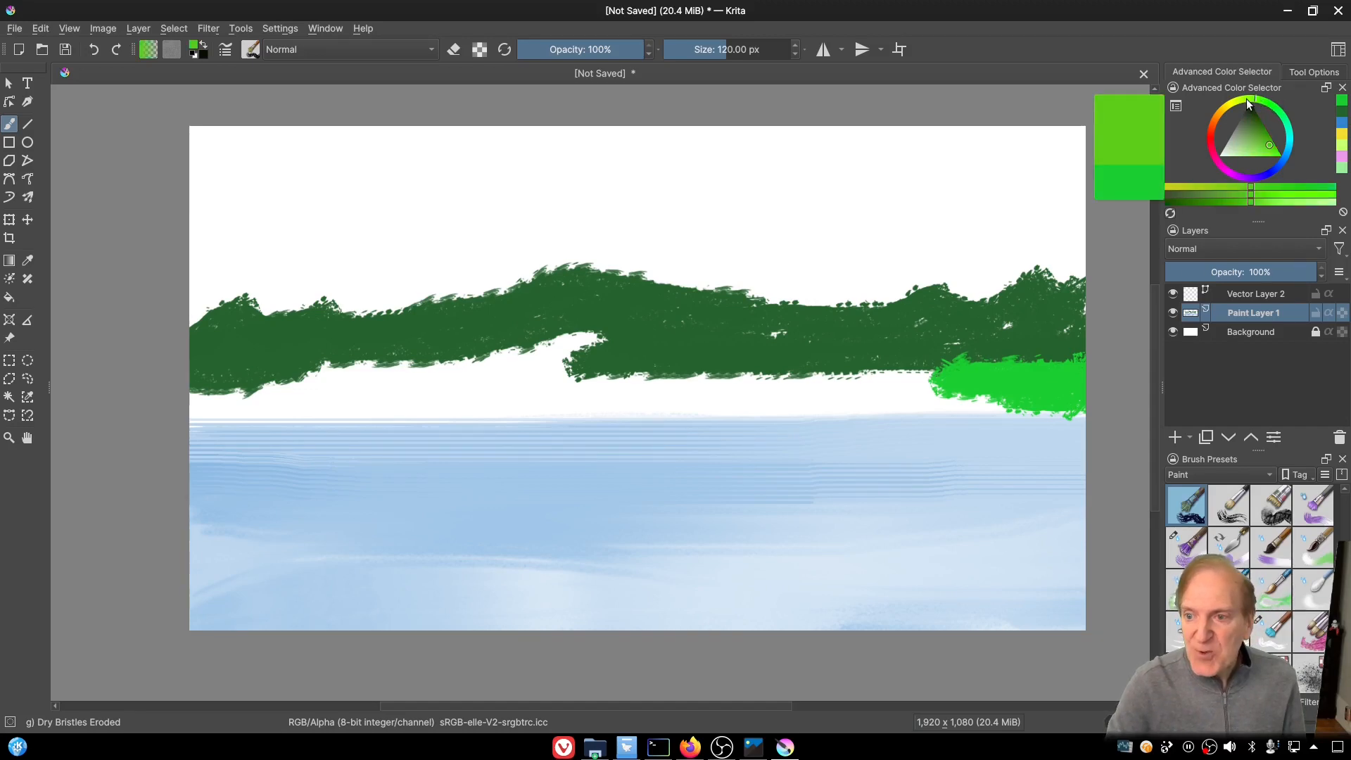
{"action": "left_click", "coordinate": [1246, 99]}
{"action": "left_click", "coordinate": [1266, 149]}
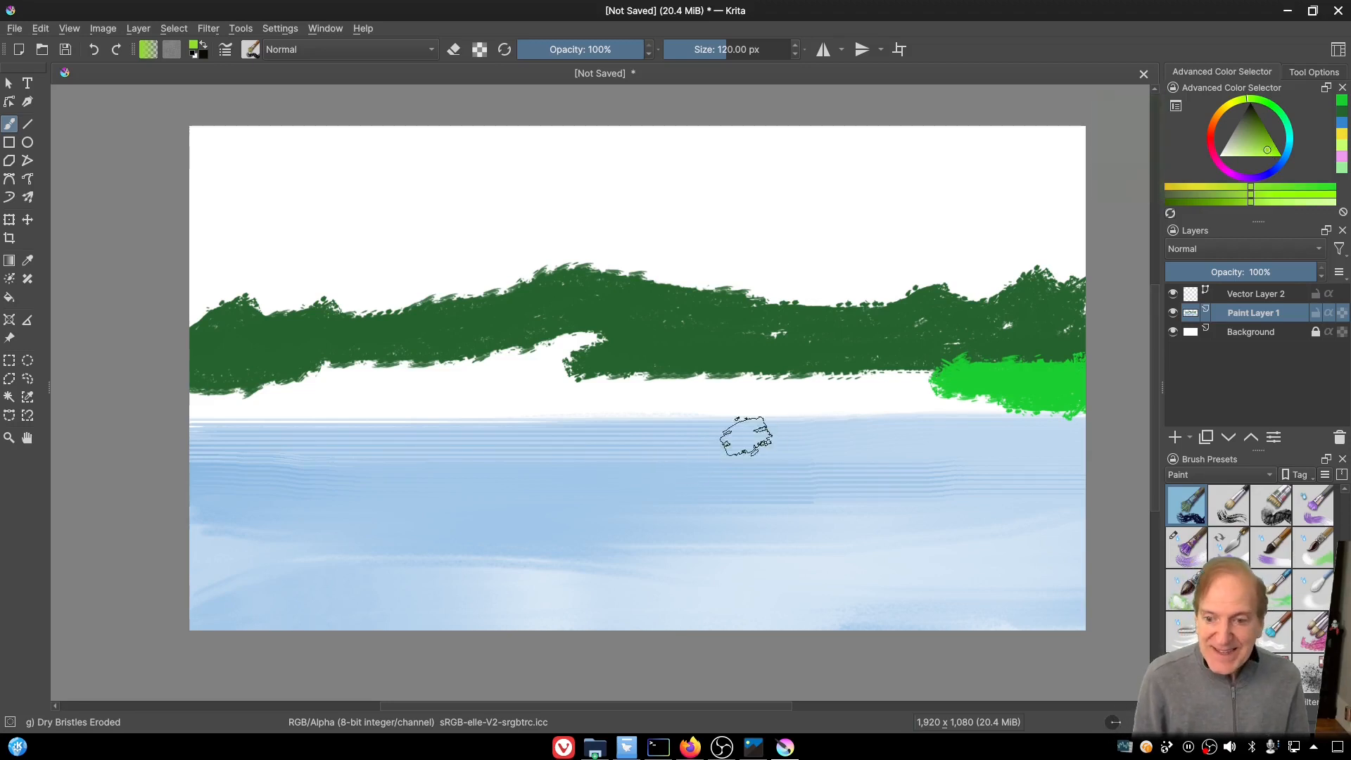
{"action": "left_click_drag", "start_coordinate": [884, 392], "coordinate": [1067, 380]}
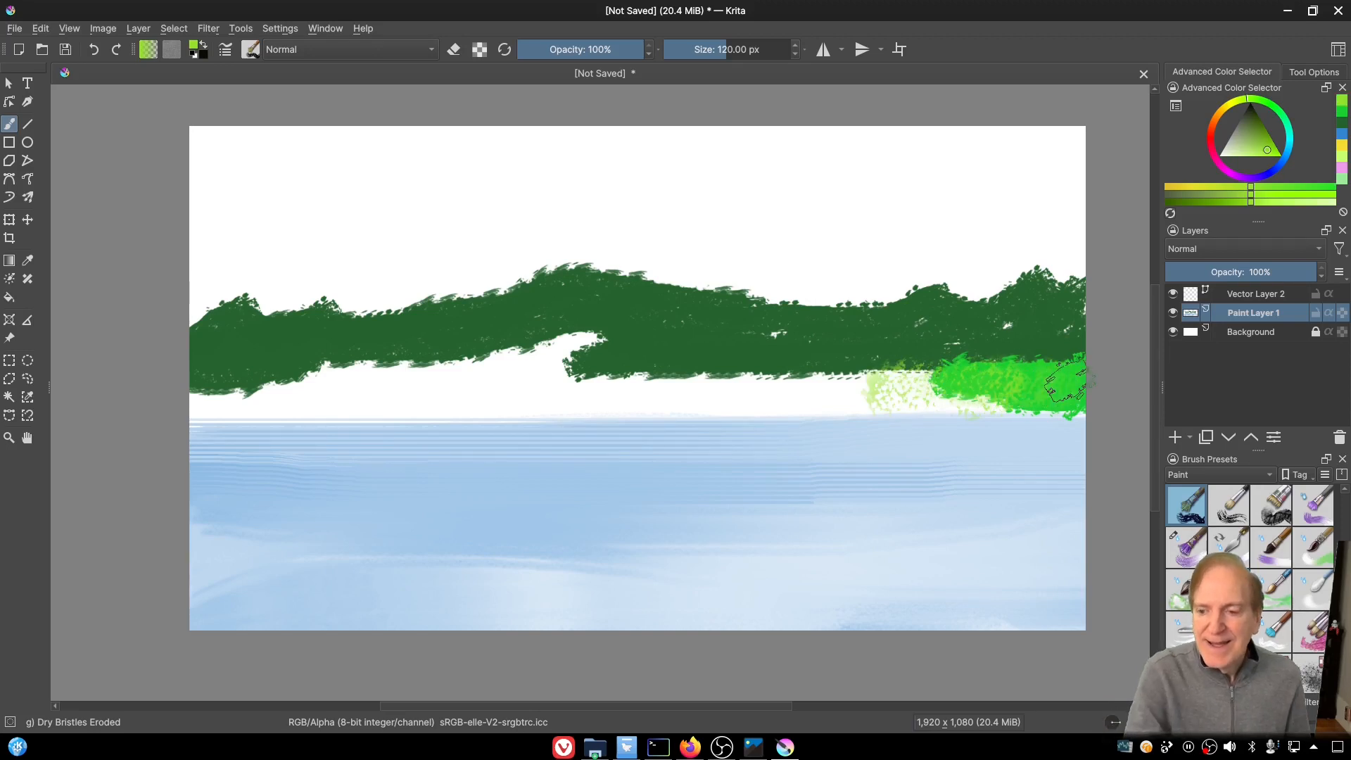
{"action": "left_click", "coordinate": [1277, 509]}
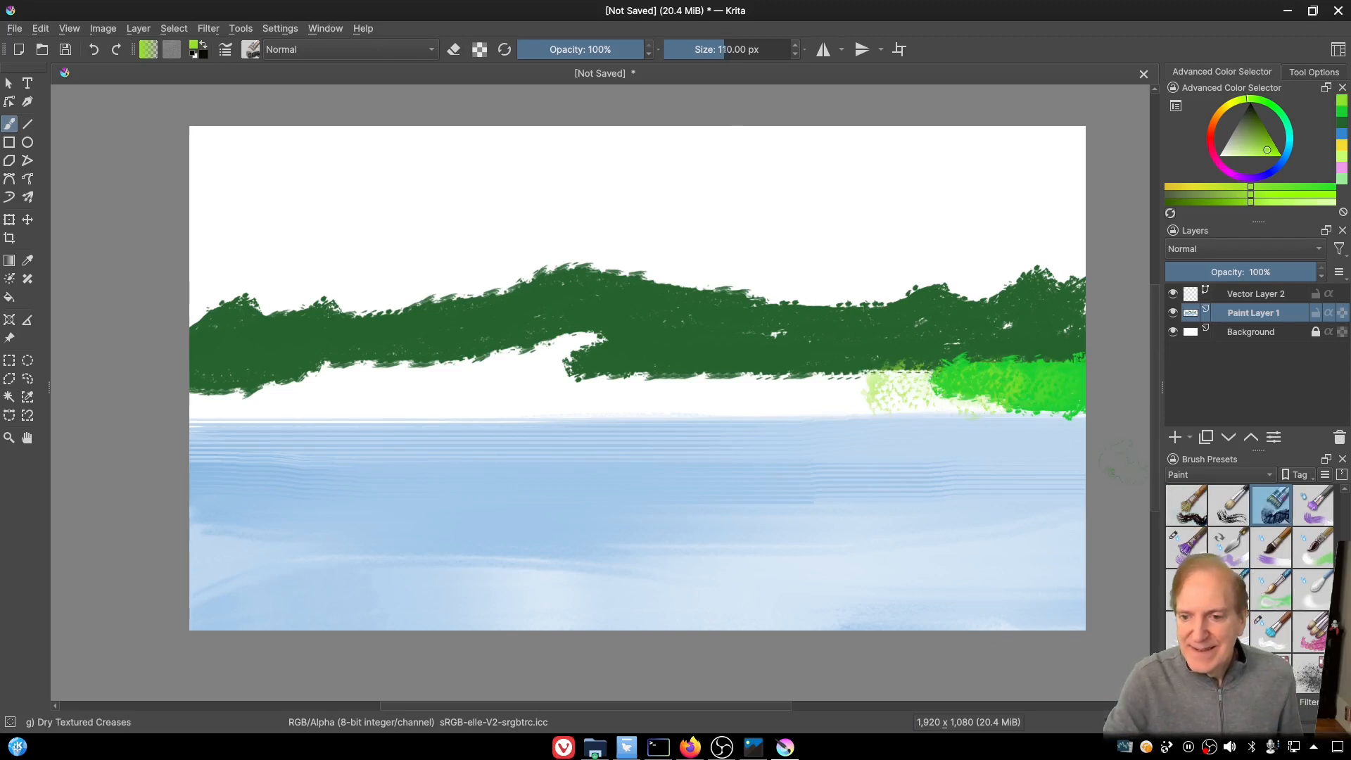
{"action": "left_click_drag", "start_coordinate": [999, 379], "coordinate": [840, 391]}
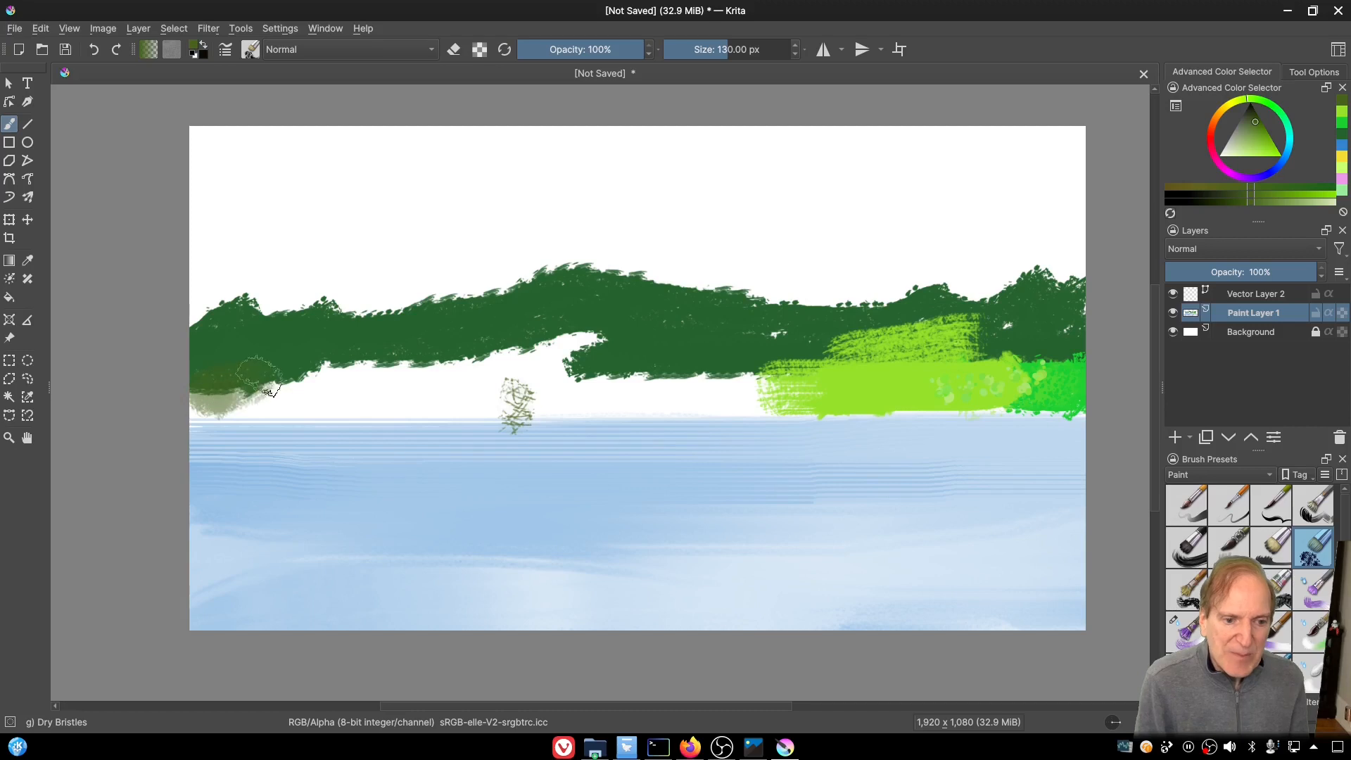
Step: Paint an olive-green shore between trees and water, sloping down at the left edge, and shade the yellow-green bank with the Dry Bristles brush
{"action": "mouse_move", "coordinate": [272, 392]}
{"action": "left_mouse_down"}
{"action": "mouse_move", "coordinate": [300, 391]}
{"action": "mouse_move", "coordinate": [315, 368]}
{"action": "mouse_move", "coordinate": [321, 384]}
{"action": "mouse_move", "coordinate": [359, 374]}
{"action": "mouse_move", "coordinate": [385, 391]}
{"action": "mouse_move", "coordinate": [423, 377]}
{"action": "mouse_move", "coordinate": [412, 372]}
{"action": "mouse_move", "coordinate": [532, 352]}
{"action": "mouse_move", "coordinate": [522, 380]}
{"action": "mouse_move", "coordinate": [759, 387]}
{"action": "mouse_move", "coordinate": [500, 403]}
{"action": "left_mouse_up"}
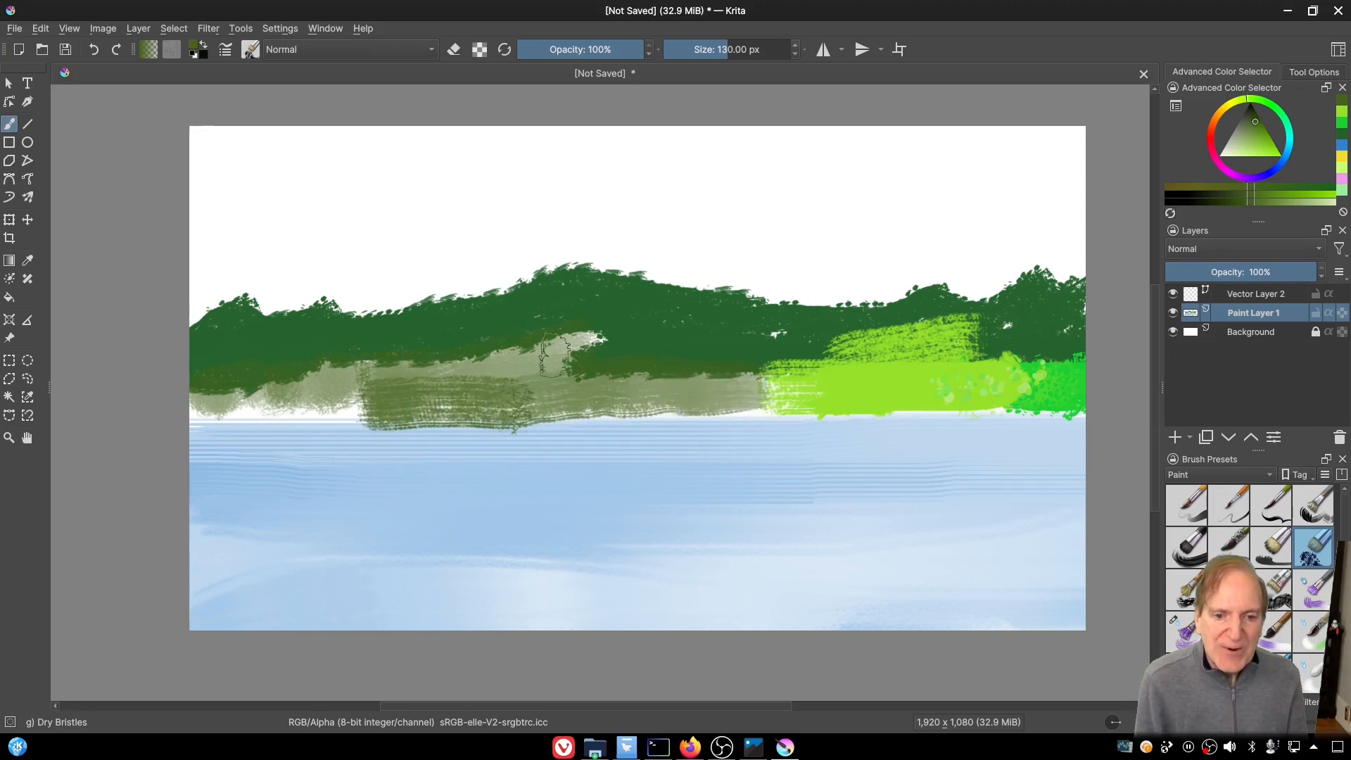
{"action": "left_click_drag", "start_coordinate": [383, 407], "coordinate": [214, 423]}
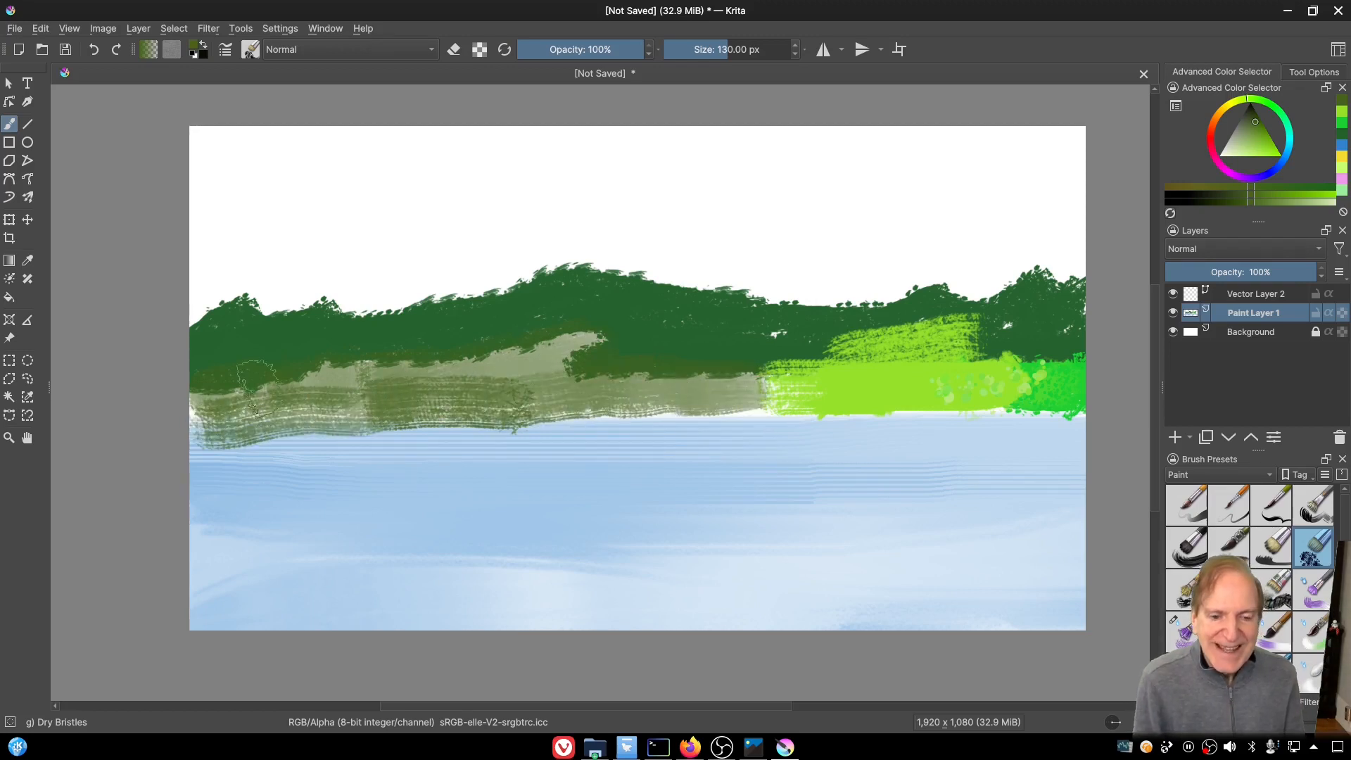
{"action": "left_click_drag", "start_coordinate": [403, 443], "coordinate": [410, 441]}
{"action": "mouse_move", "coordinate": [359, 393]}
{"action": "left_mouse_down"}
{"action": "mouse_move", "coordinate": [240, 477]}
{"action": "mouse_move", "coordinate": [199, 489]}
{"action": "mouse_move", "coordinate": [174, 480]}
{"action": "mouse_move", "coordinate": [170, 400]}
{"action": "mouse_move", "coordinate": [200, 412]}
{"action": "mouse_move", "coordinate": [217, 388]}
{"action": "mouse_move", "coordinate": [306, 355]}
{"action": "mouse_move", "coordinate": [522, 401]}
{"action": "mouse_move", "coordinate": [175, 477]}
{"action": "mouse_move", "coordinate": [205, 465]}
{"action": "mouse_move", "coordinate": [270, 376]}
{"action": "mouse_move", "coordinate": [312, 400]}
{"action": "mouse_move", "coordinate": [282, 412]}
{"action": "mouse_move", "coordinate": [345, 388]}
{"action": "mouse_move", "coordinate": [333, 434]}
{"action": "mouse_move", "coordinate": [326, 379]}
{"action": "mouse_move", "coordinate": [519, 394]}
{"action": "mouse_move", "coordinate": [527, 362]}
{"action": "mouse_move", "coordinate": [699, 383]}
{"action": "mouse_move", "coordinate": [1069, 394]}
{"action": "left_mouse_up"}
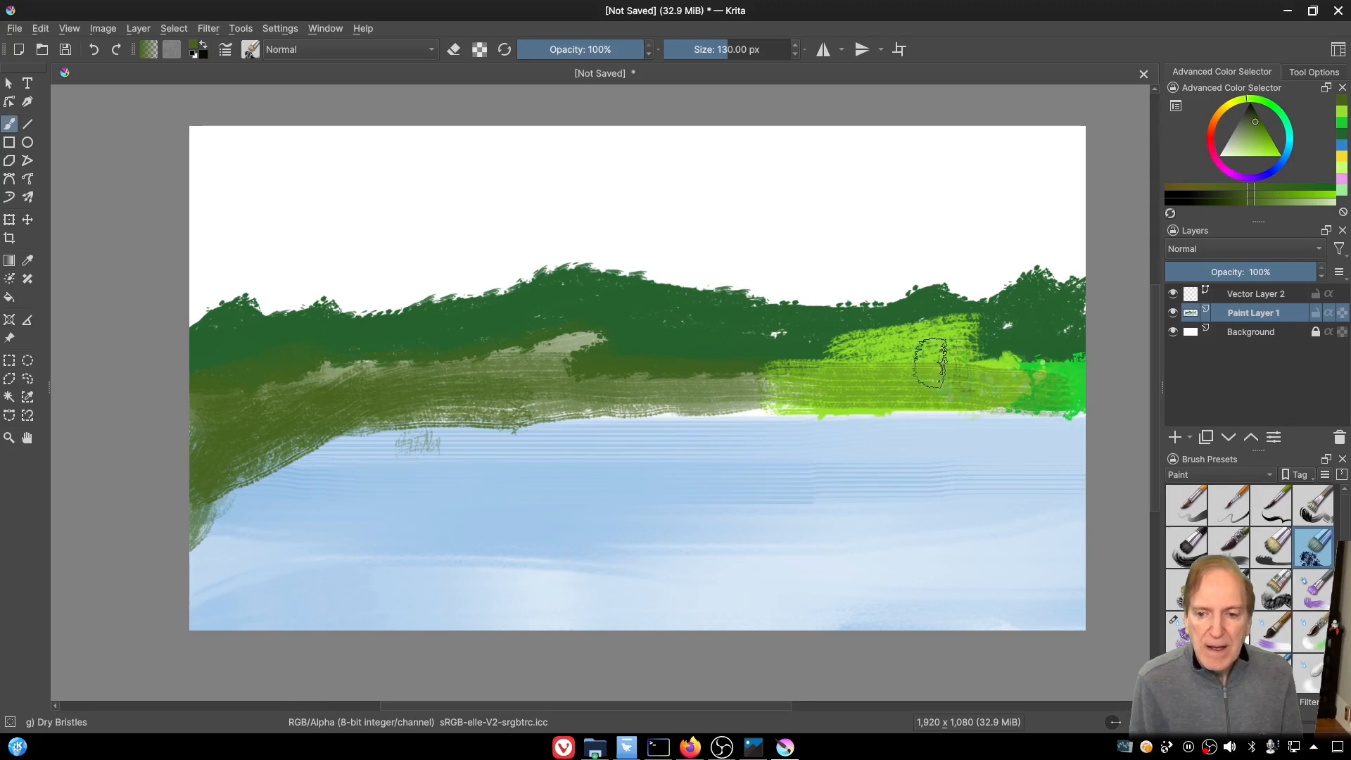
{"action": "mouse_move", "coordinate": [930, 362]}
{"action": "left_mouse_down"}
{"action": "mouse_move", "coordinate": [879, 356]}
{"action": "mouse_move", "coordinate": [846, 393]}
{"action": "mouse_move", "coordinate": [824, 391]}
{"action": "mouse_move", "coordinate": [962, 359]}
{"action": "left_mouse_up"}
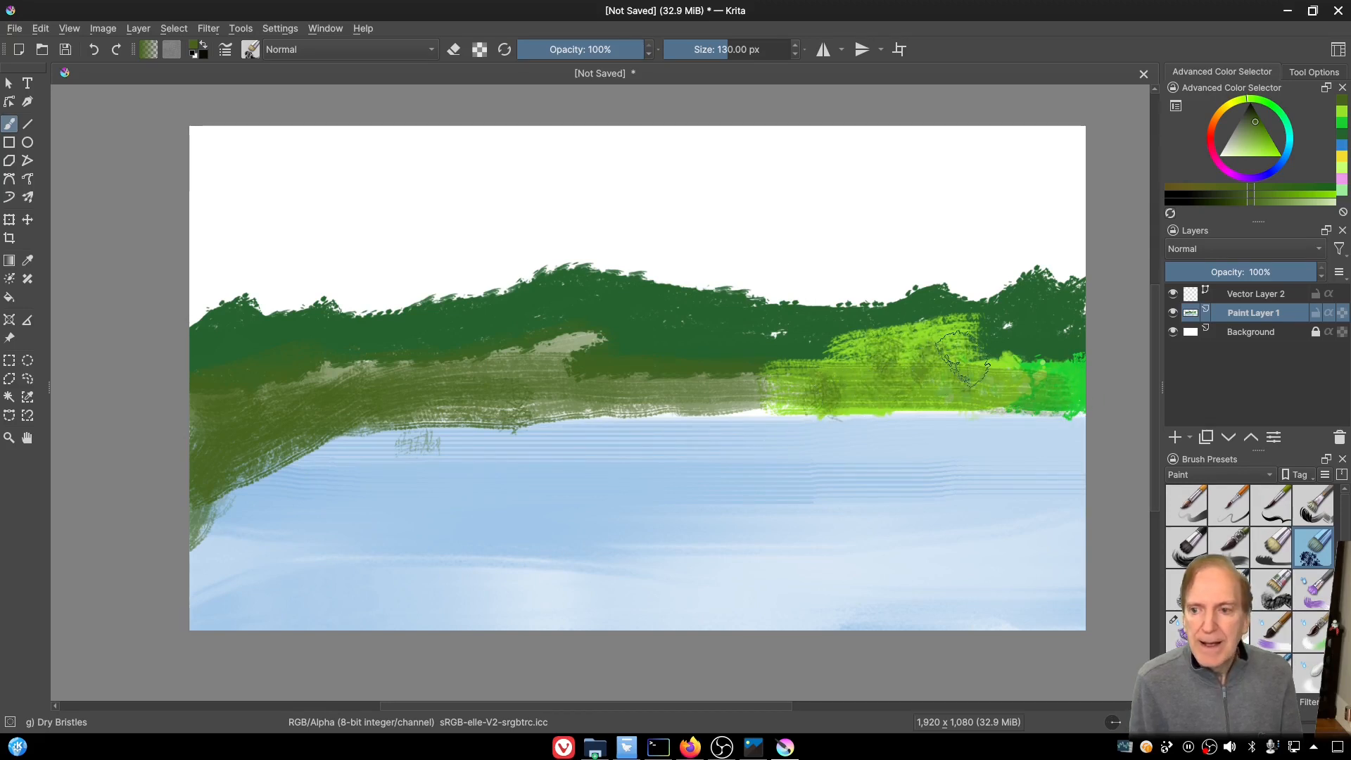
Step: Add light yellow-green highlights along the olive shore down to the canvas's left edge with the Dry Bristles brush
{"action": "left_click", "coordinate": [1261, 152]}
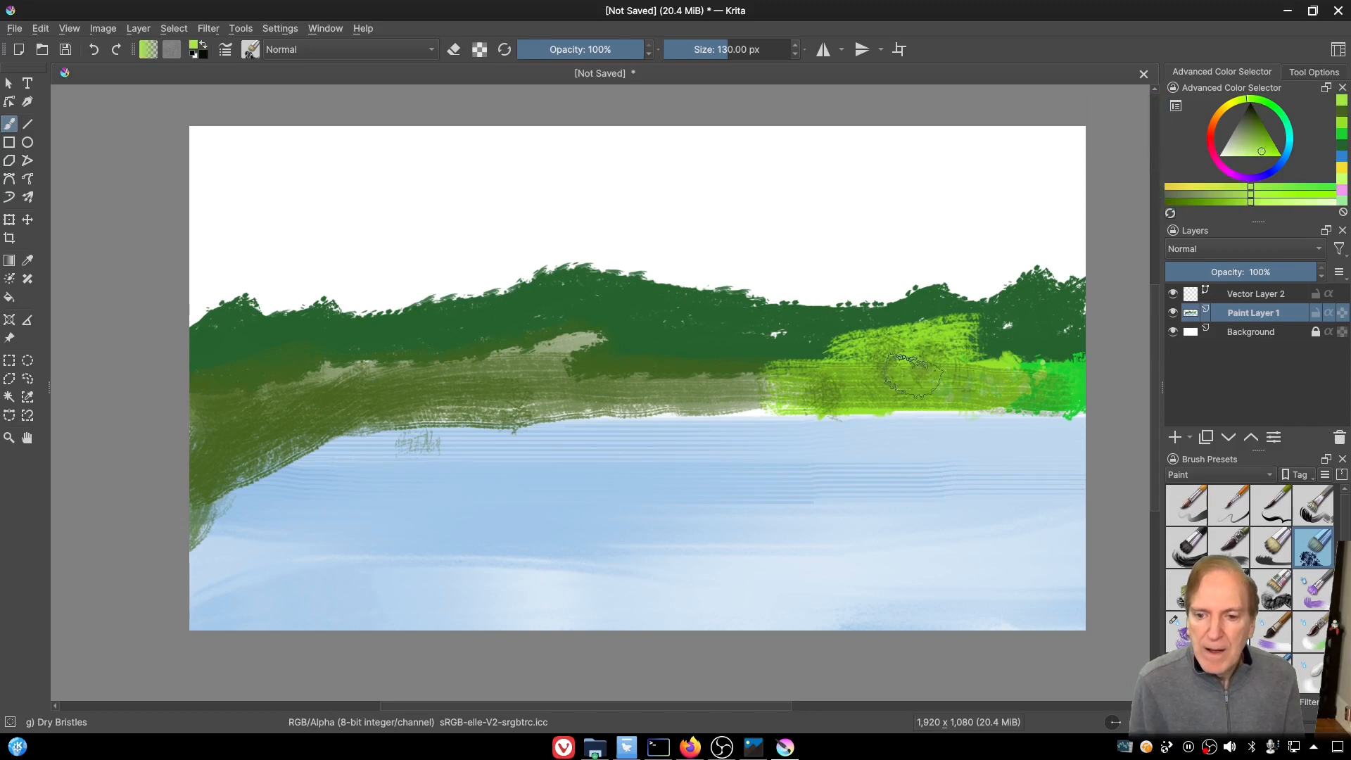
{"action": "mouse_move", "coordinate": [912, 376]}
{"action": "left_mouse_down"}
{"action": "mouse_move", "coordinate": [732, 386]}
{"action": "mouse_move", "coordinate": [743, 389]}
{"action": "mouse_move", "coordinate": [656, 402]}
{"action": "mouse_move", "coordinate": [649, 390]}
{"action": "mouse_move", "coordinate": [623, 399]}
{"action": "mouse_move", "coordinate": [622, 385]}
{"action": "mouse_move", "coordinate": [604, 403]}
{"action": "mouse_move", "coordinate": [541, 401]}
{"action": "left_mouse_up"}
{"action": "mouse_move", "coordinate": [320, 450]}
{"action": "left_mouse_down"}
{"action": "mouse_move", "coordinate": [200, 520]}
{"action": "mouse_move", "coordinate": [218, 468]}
{"action": "mouse_move", "coordinate": [361, 392]}
{"action": "mouse_move", "coordinate": [426, 413]}
{"action": "mouse_move", "coordinate": [540, 411]}
{"action": "mouse_move", "coordinate": [554, 401]}
{"action": "mouse_move", "coordinate": [513, 413]}
{"action": "mouse_move", "coordinate": [511, 403]}
{"action": "mouse_move", "coordinate": [546, 393]}
{"action": "left_mouse_up"}
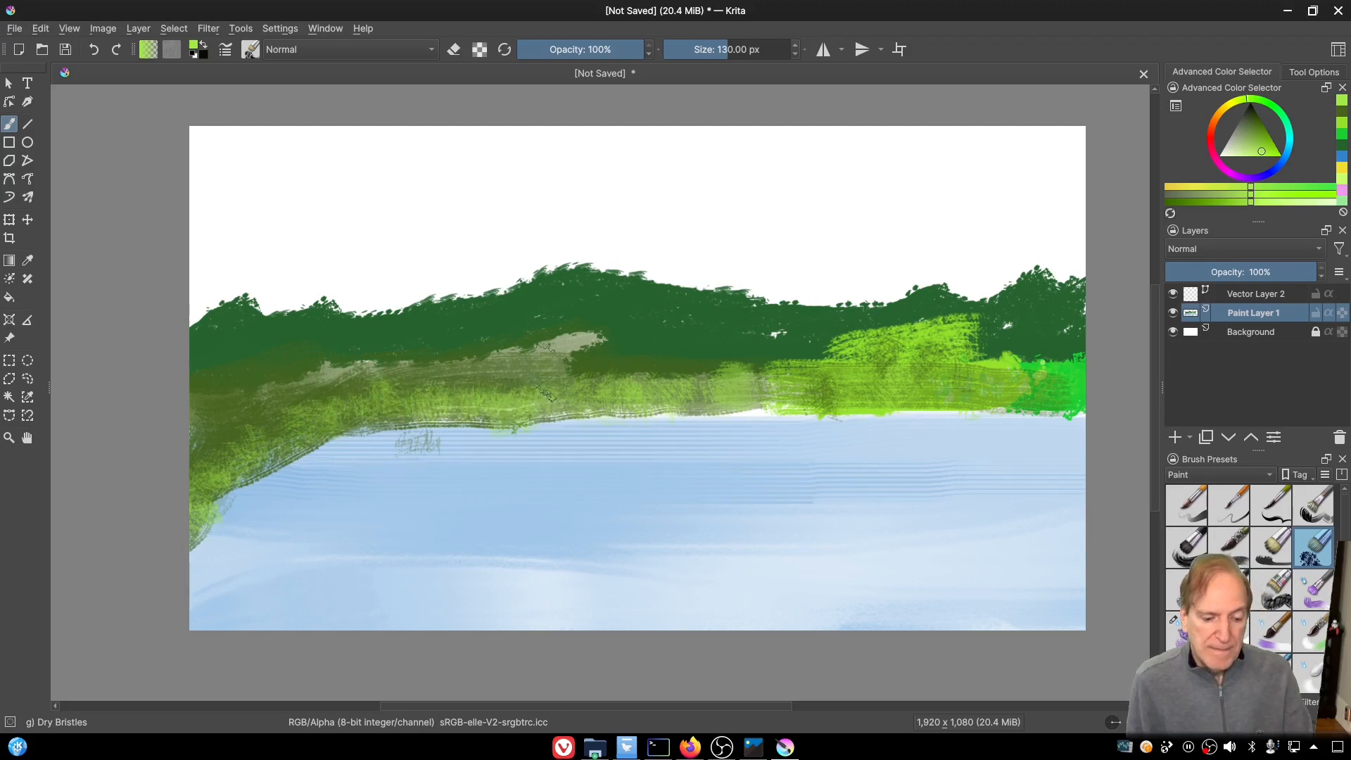
Step: Smooth the edge between the green shore and the water with the Blender Knife Edge brush
{"action": "scroll", "coordinate": [1252, 549], "scroll_direction": "down", "scroll_amount": 2}
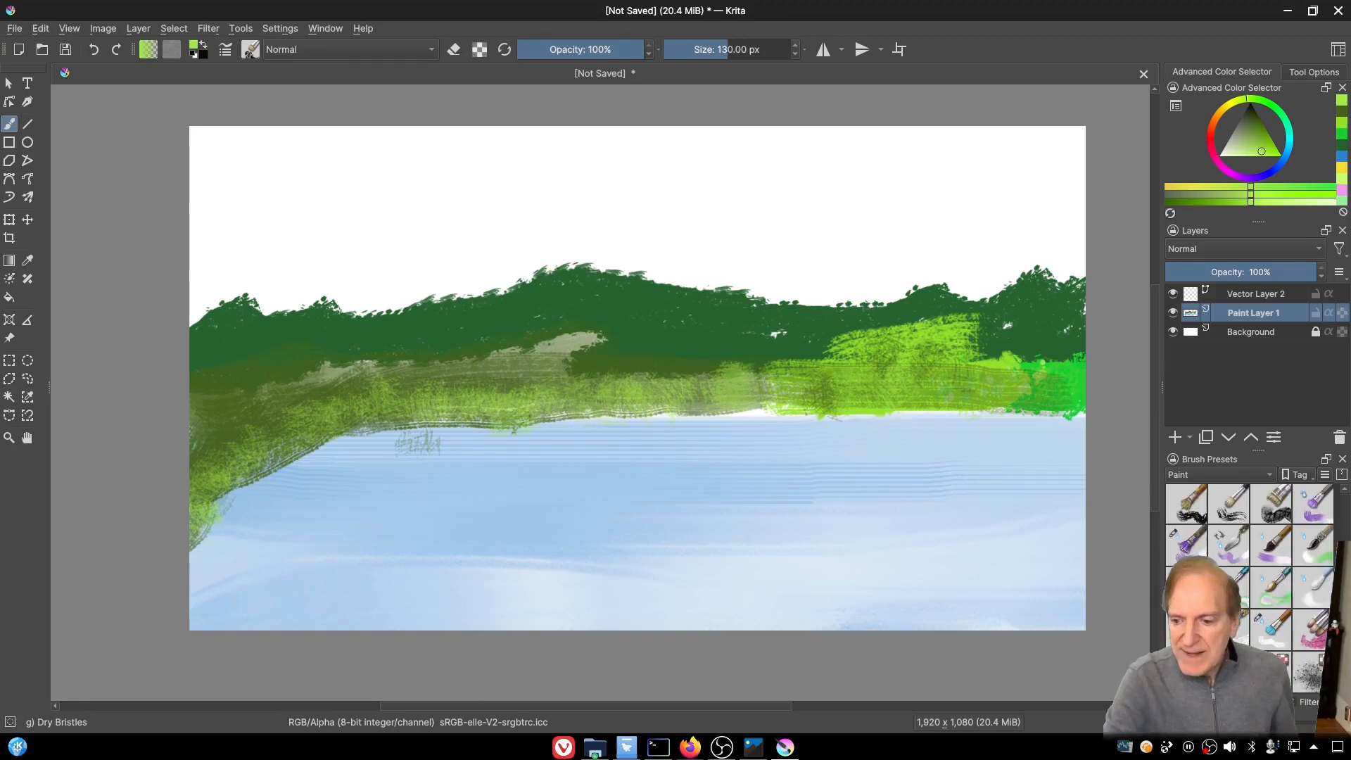
{"action": "left_click", "coordinate": [1186, 630]}
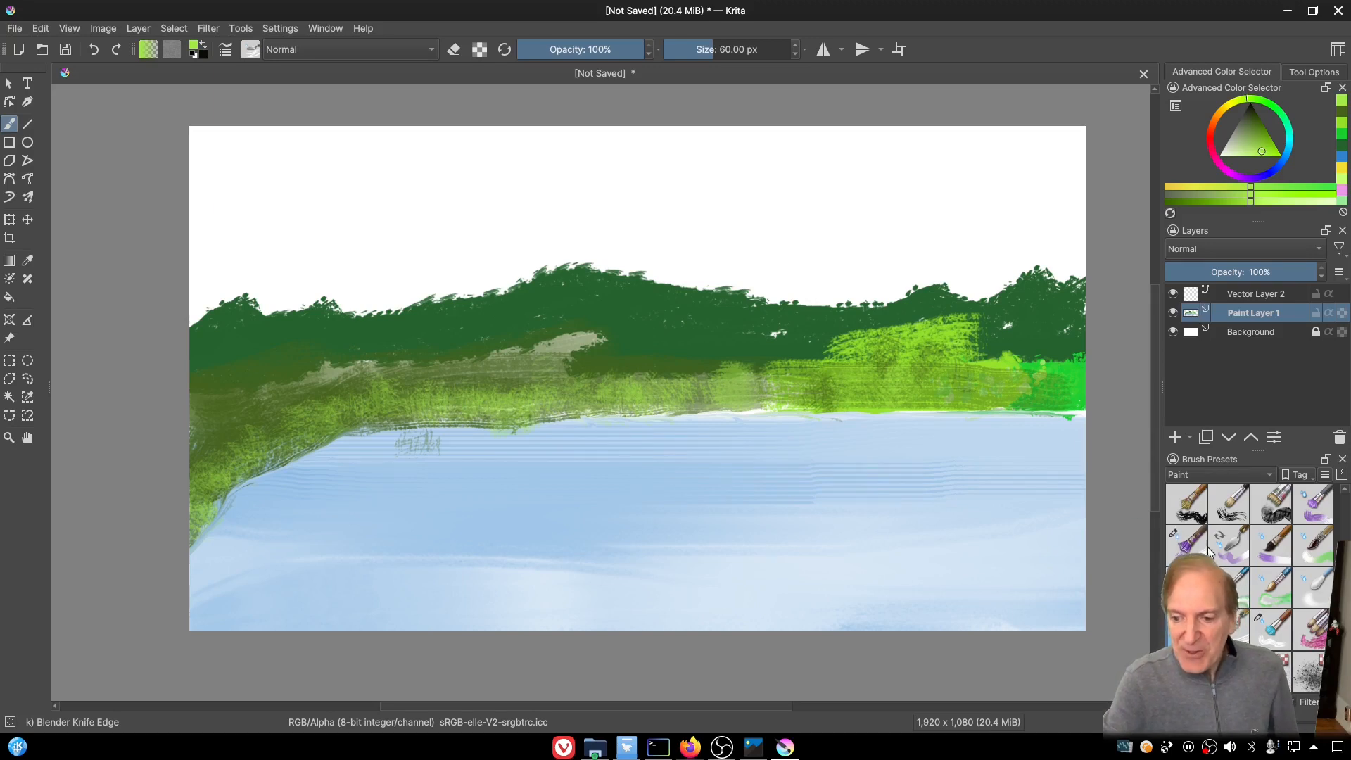
Step: Add a paint layer beneath Paint Layer 1 and paint a light blue sky on it with the Airbrush Soft brush at 600 px
{"action": "left_click", "coordinate": [1175, 436]}
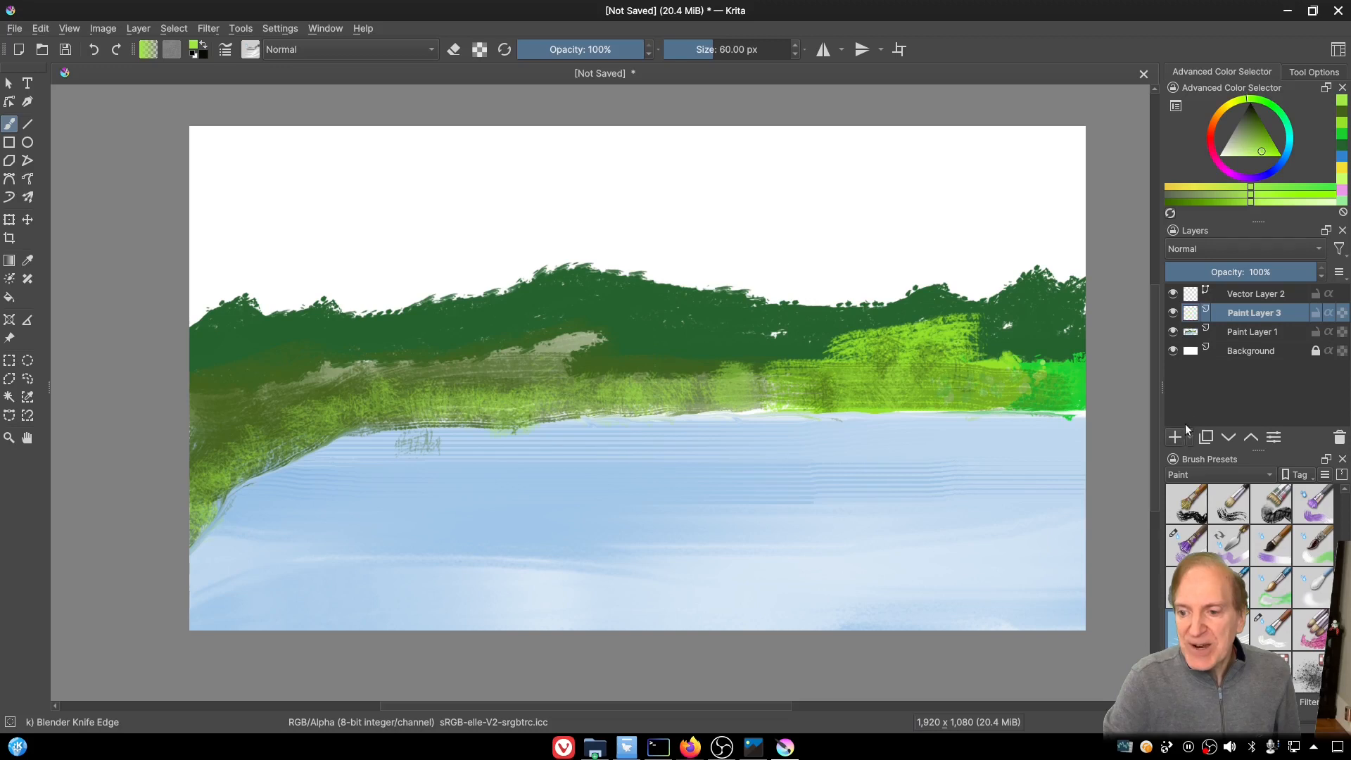
{"action": "left_click", "coordinate": [1229, 437]}
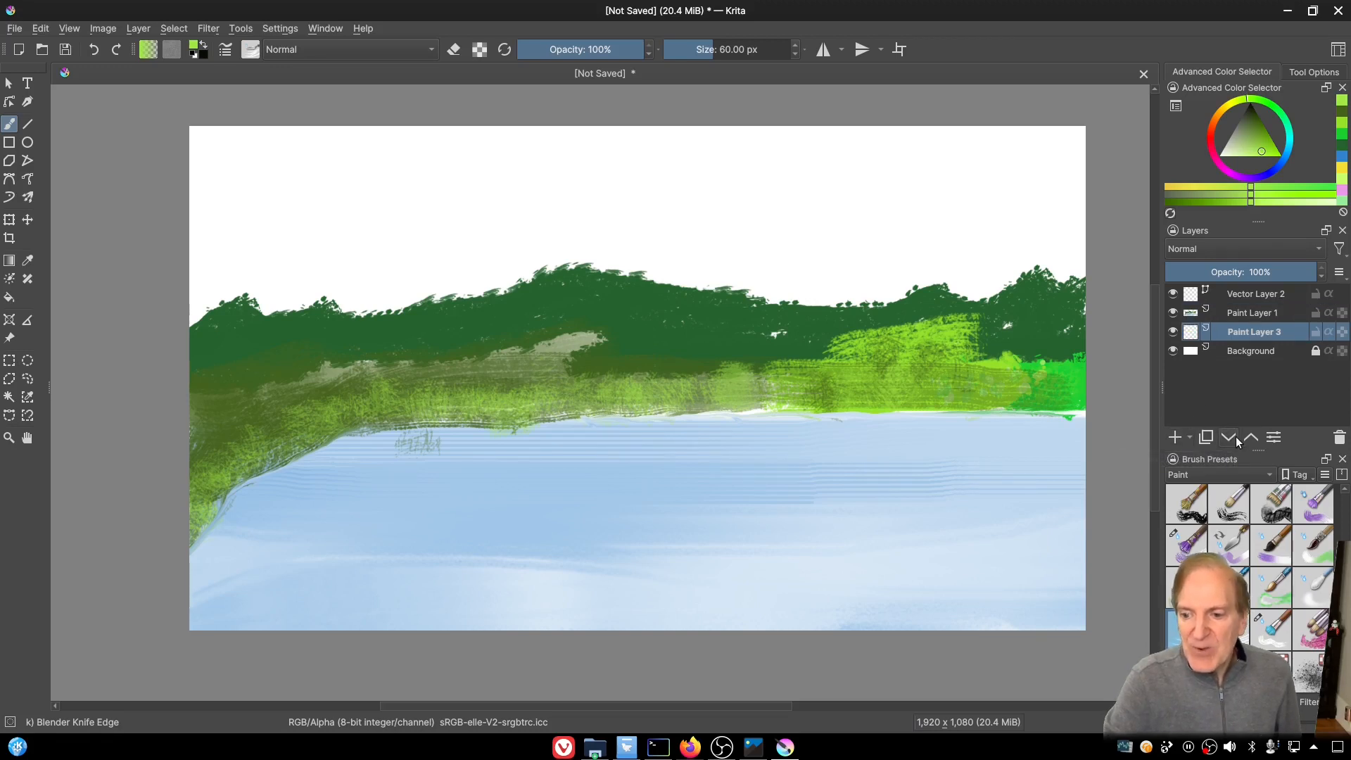
{"action": "left_click", "coordinate": [1289, 149]}
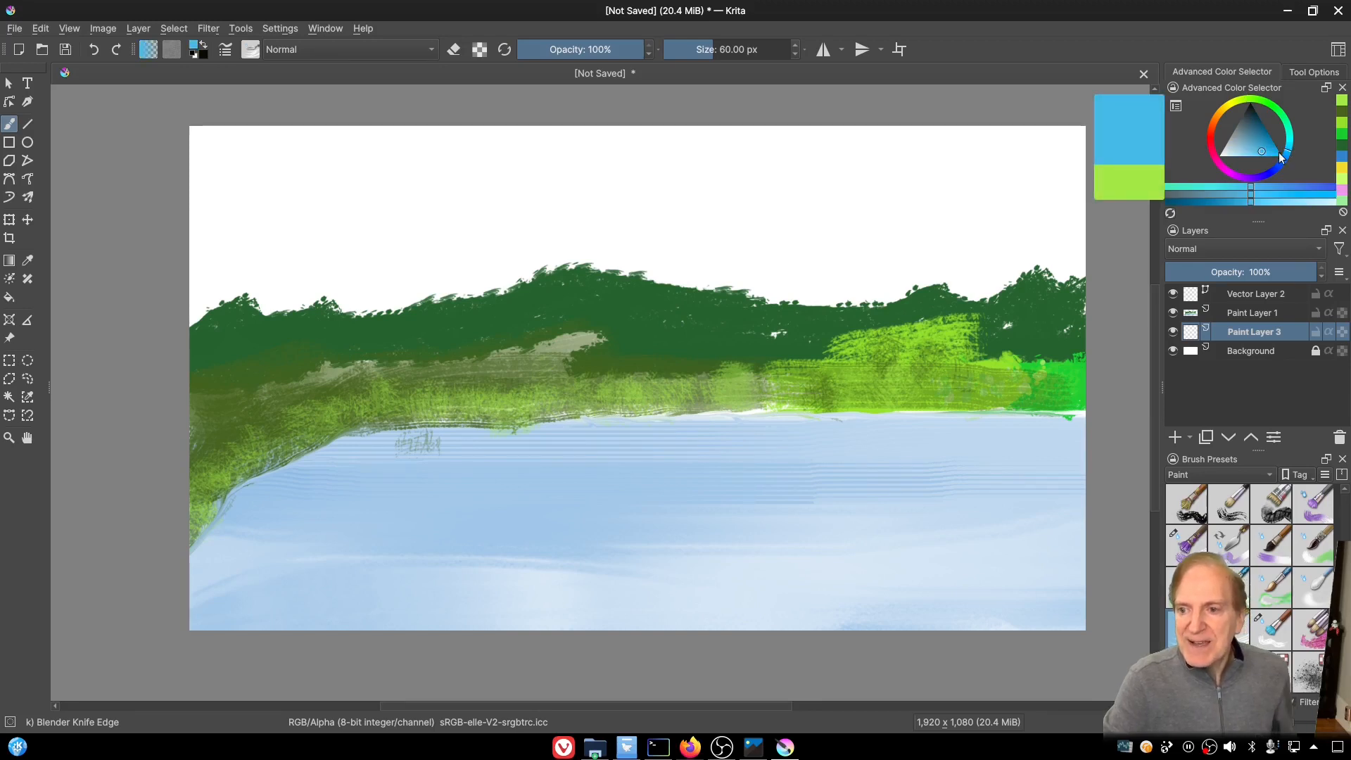
{"action": "right_click", "coordinate": [771, 232]}
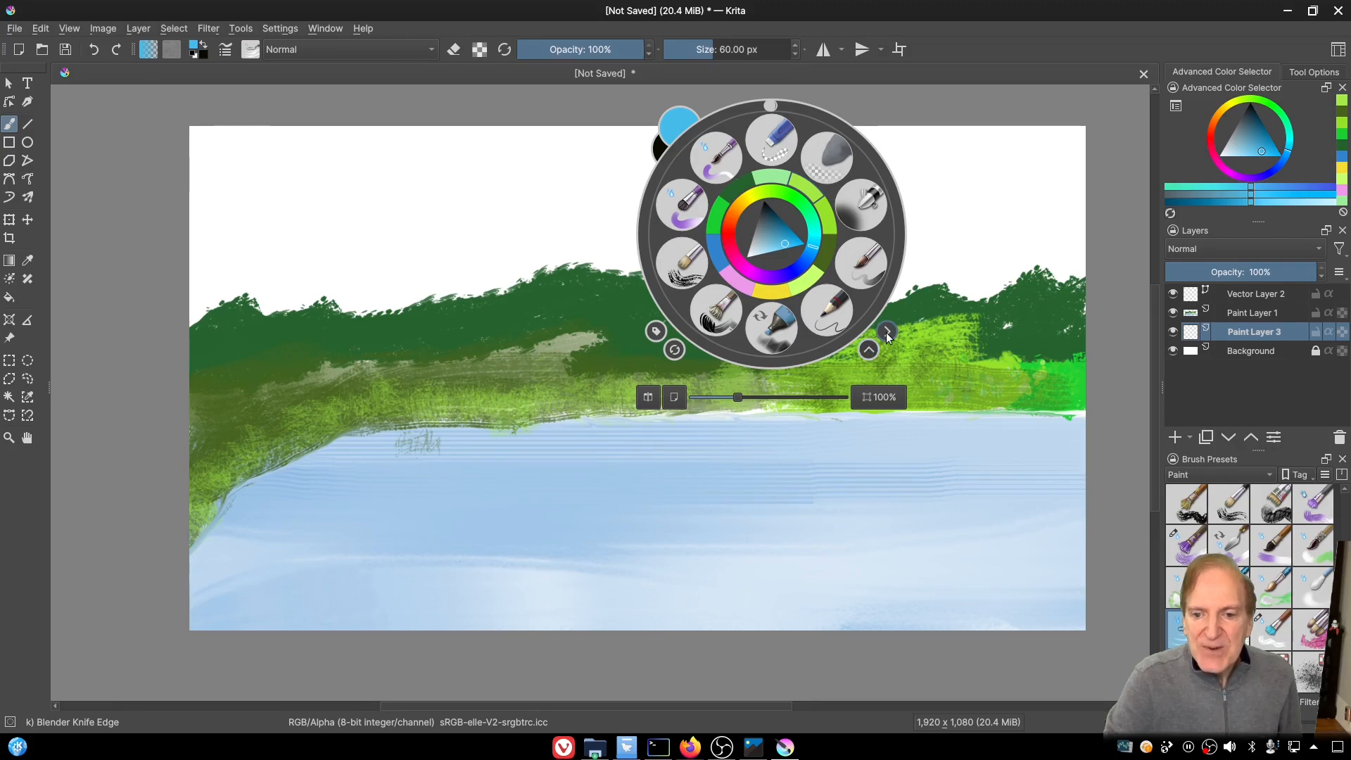
{"action": "left_click", "coordinate": [654, 332]}
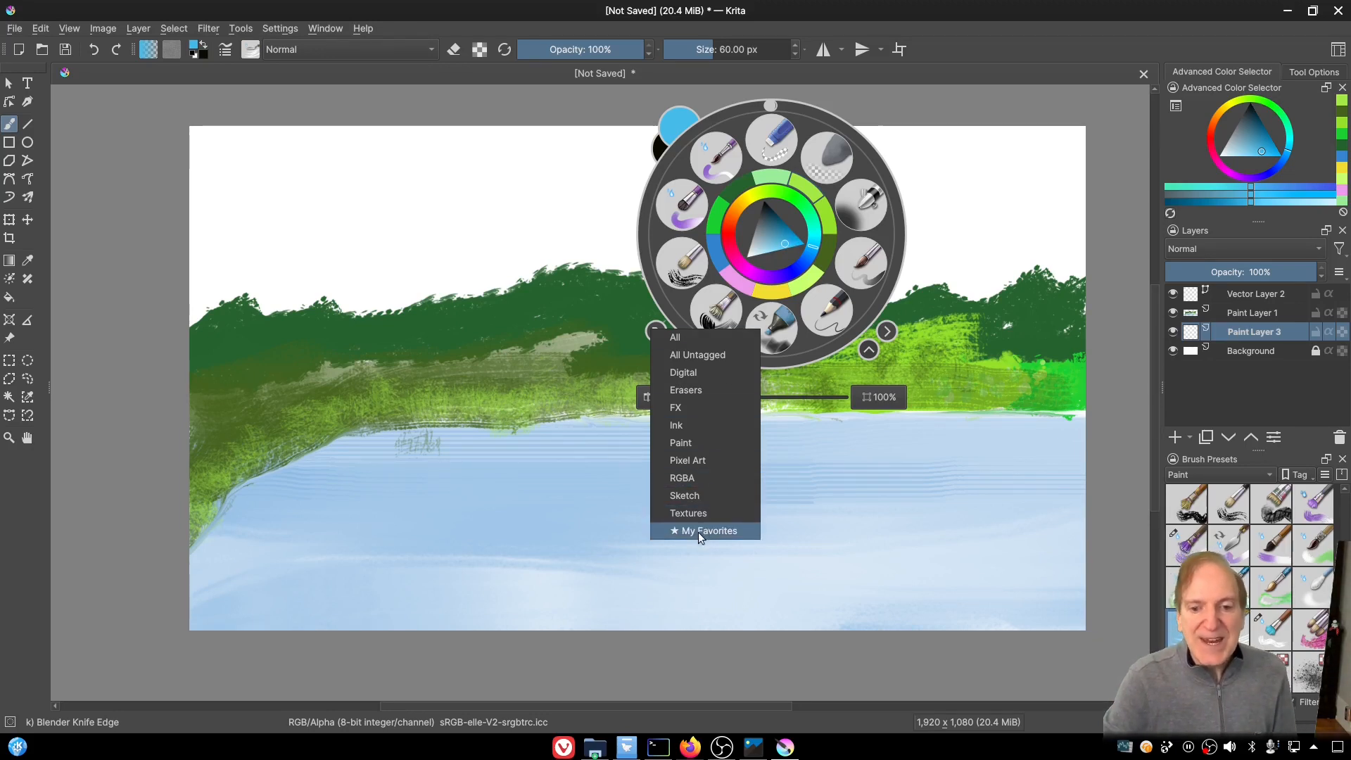
{"action": "left_click", "coordinate": [863, 204]}
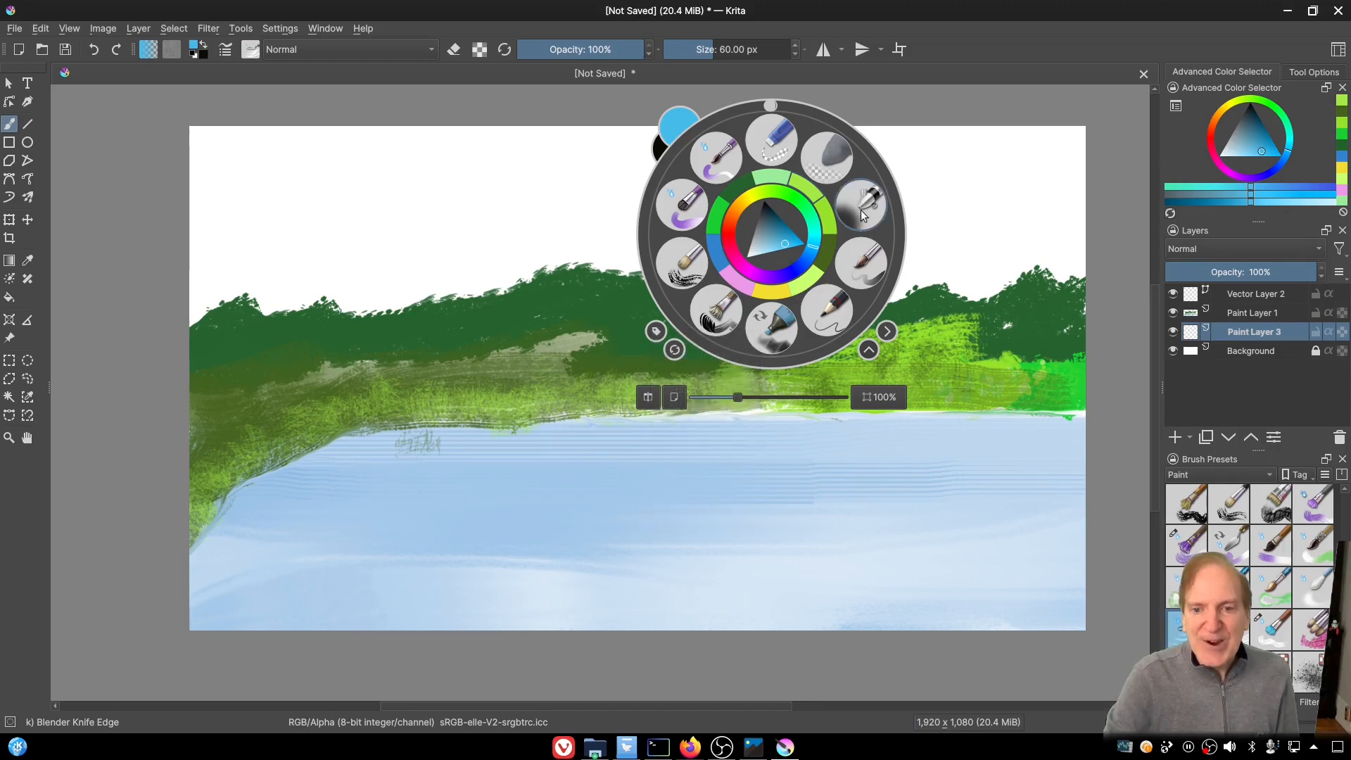
{"action": "left_click", "coordinate": [858, 208]}
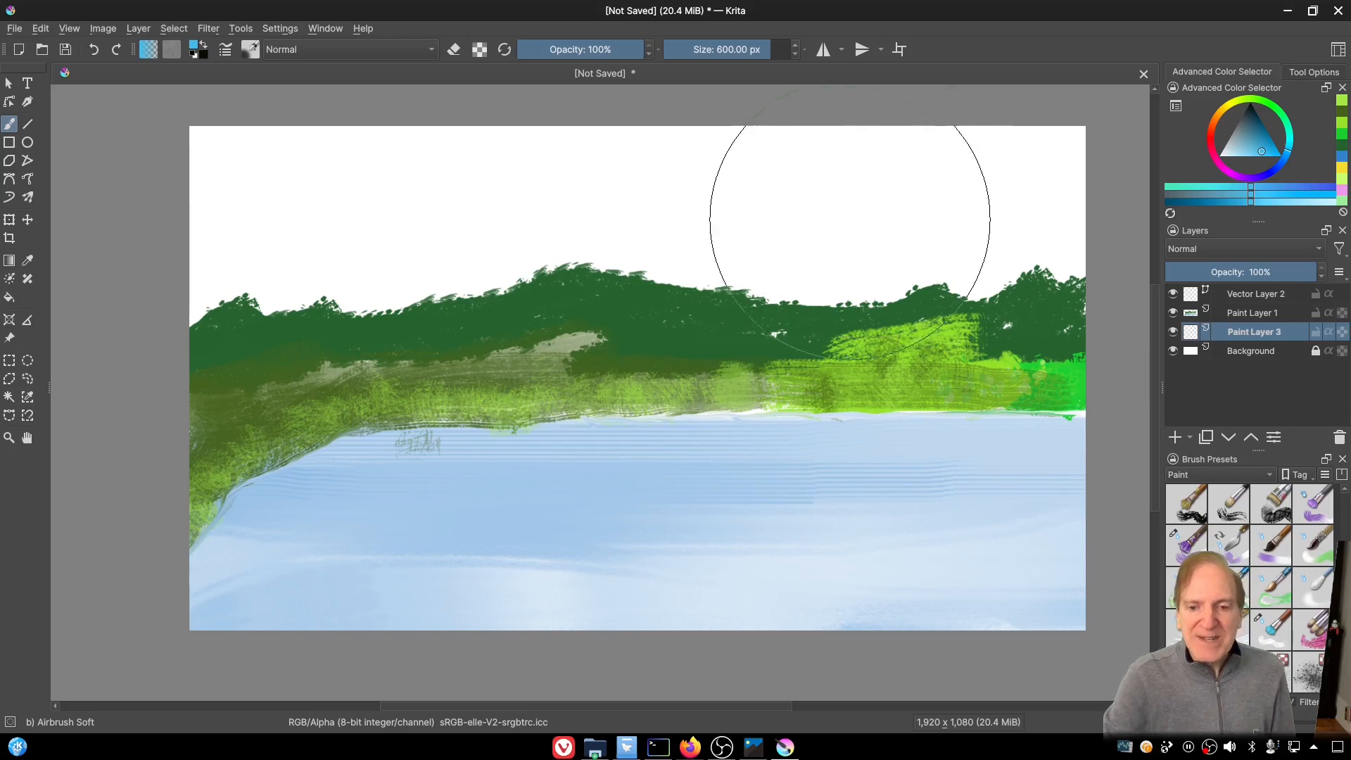
{"action": "left_click_drag", "start_coordinate": [605, 244], "coordinate": [537, 190]}
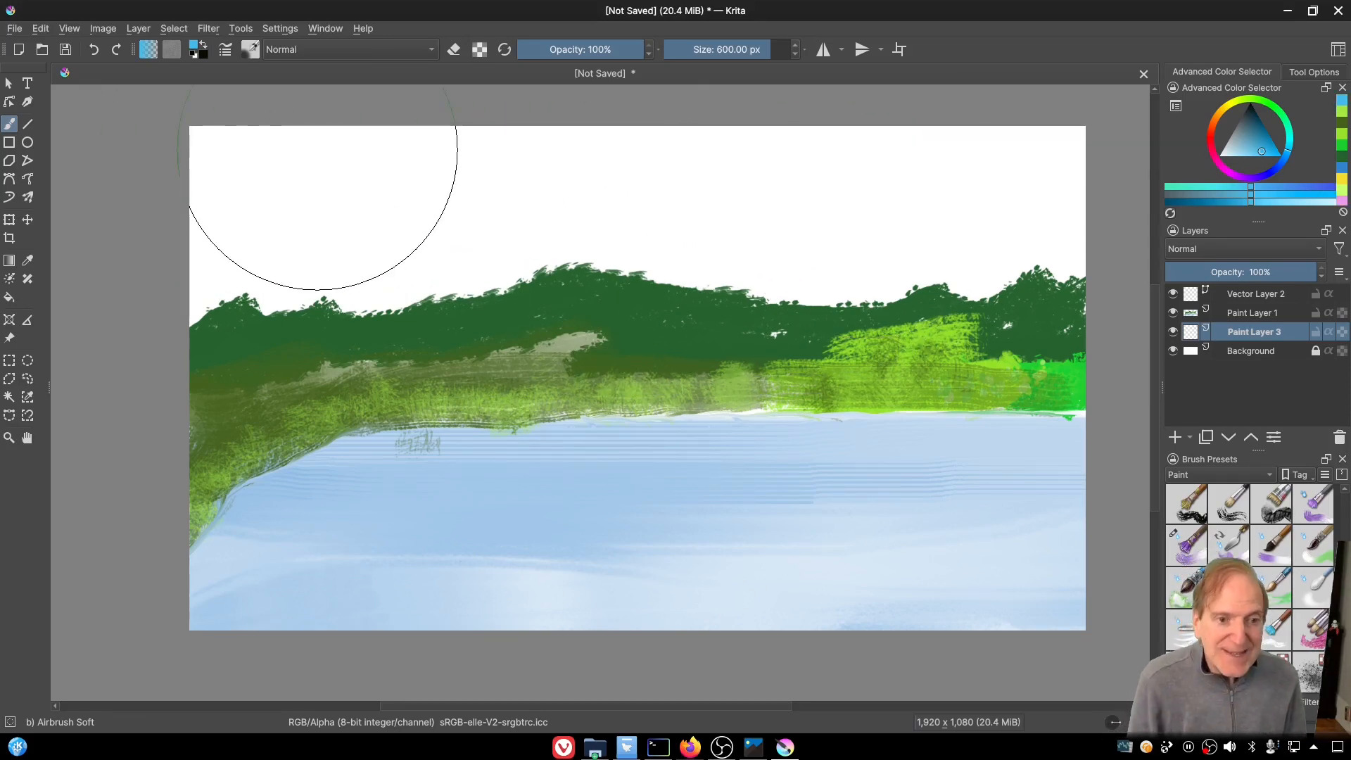
{"action": "mouse_move", "coordinate": [352, 365]}
{"action": "left_mouse_down"}
{"action": "mouse_move", "coordinate": [272, 157]}
{"action": "mouse_move", "coordinate": [317, 136]}
{"action": "mouse_move", "coordinate": [331, 217]}
{"action": "mouse_move", "coordinate": [666, 159]}
{"action": "mouse_move", "coordinate": [984, 162]}
{"action": "mouse_move", "coordinate": [824, 207]}
{"action": "mouse_move", "coordinate": [732, 187]}
{"action": "mouse_move", "coordinate": [618, 204]}
{"action": "mouse_move", "coordinate": [802, 232]}
{"action": "mouse_move", "coordinate": [860, 180]}
{"action": "mouse_move", "coordinate": [899, 204]}
{"action": "left_mouse_up"}
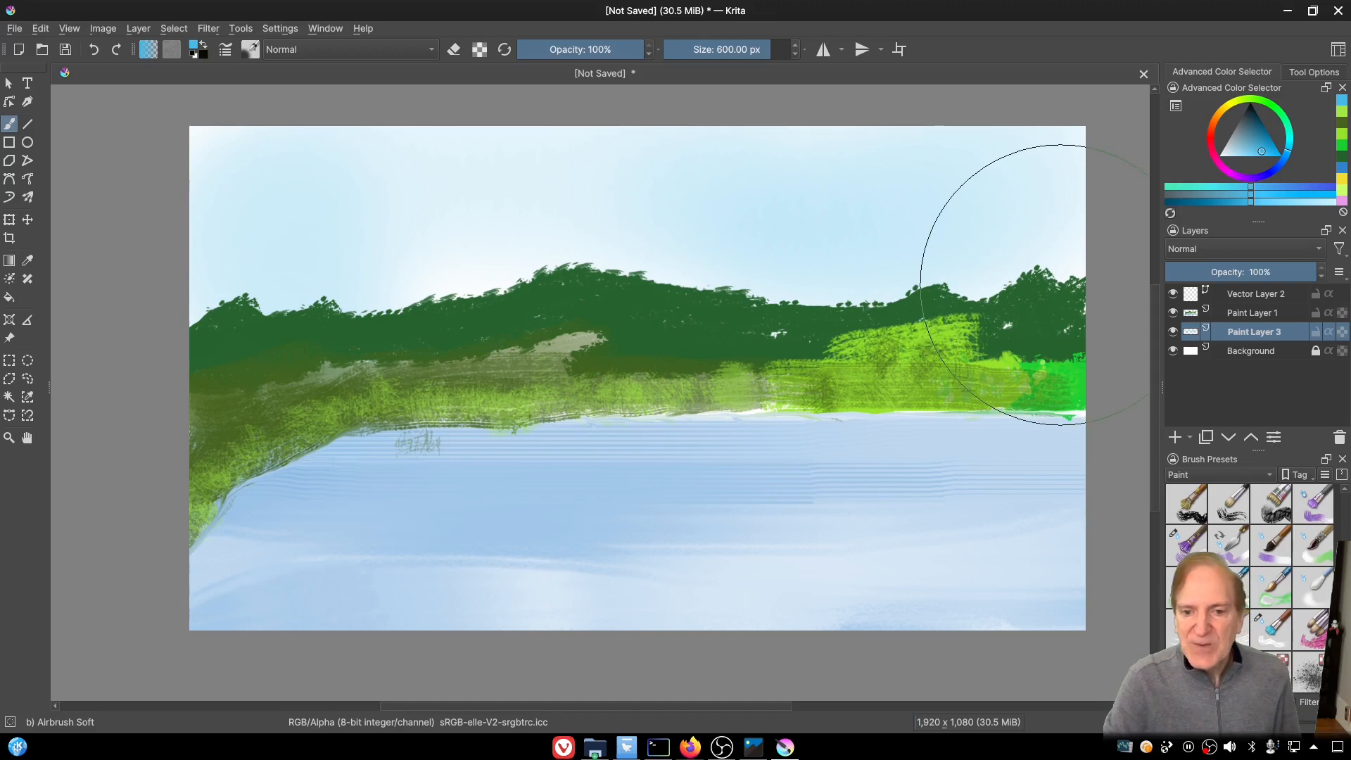
Step: Choose the Dry Bristles brush and set the painting colour to a reddish orange
{"action": "scroll", "coordinate": [1325, 548], "scroll_direction": "down", "scroll_amount": 2}
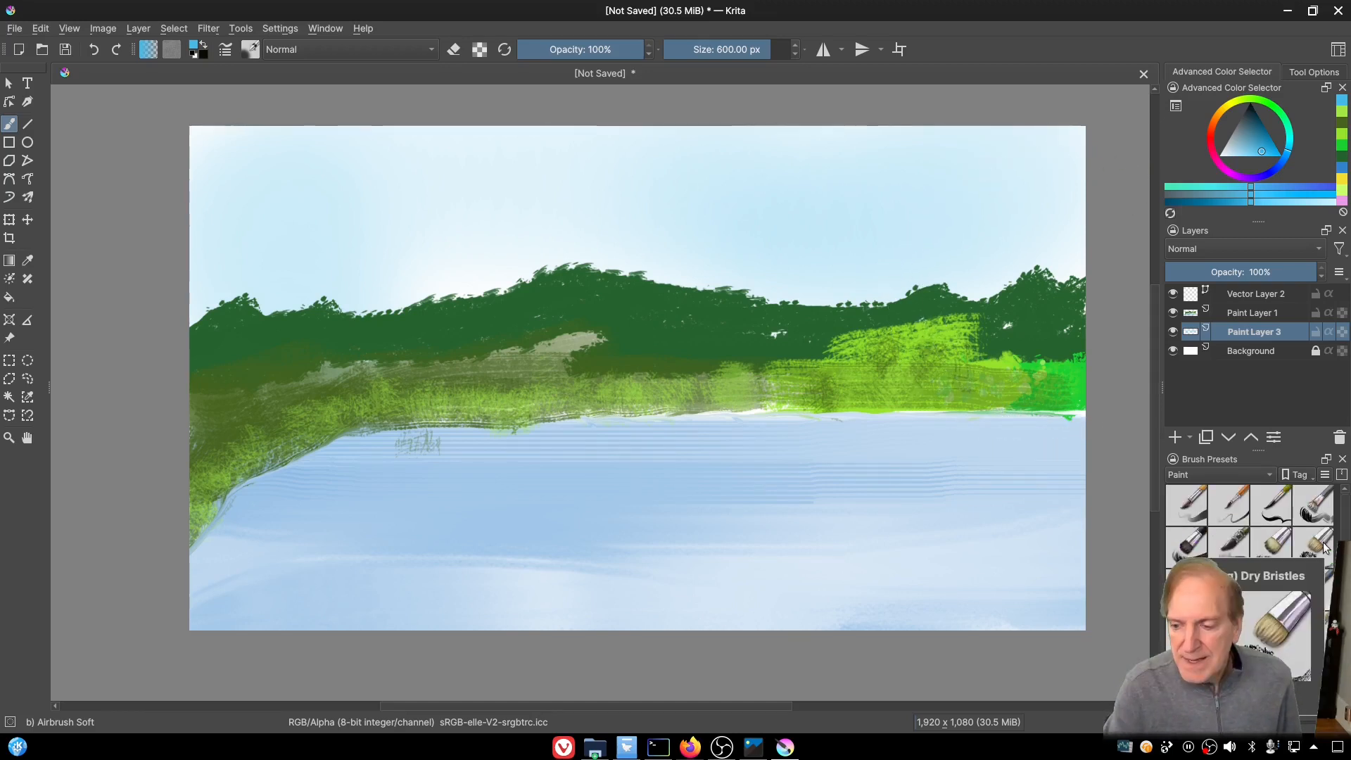
{"action": "left_click", "coordinate": [1317, 548]}
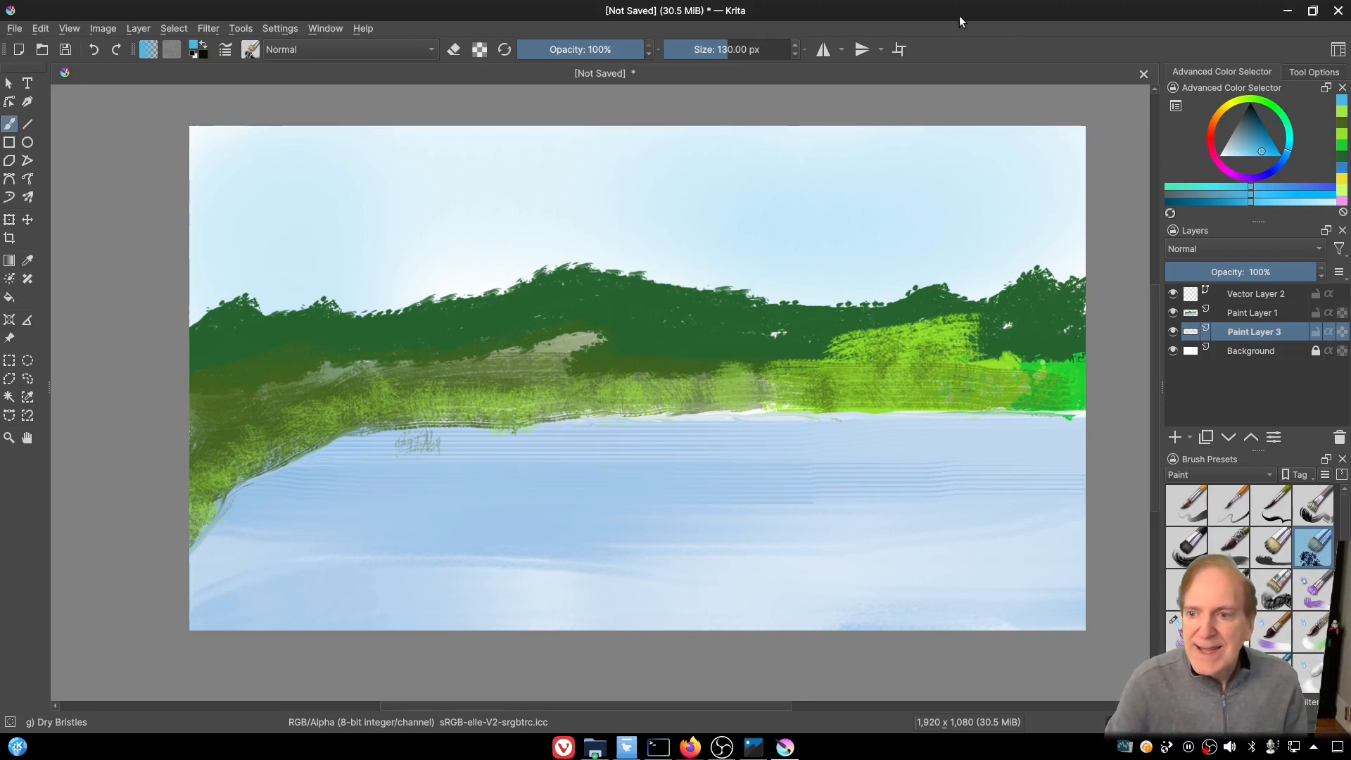
{"action": "left_click", "coordinate": [1218, 117]}
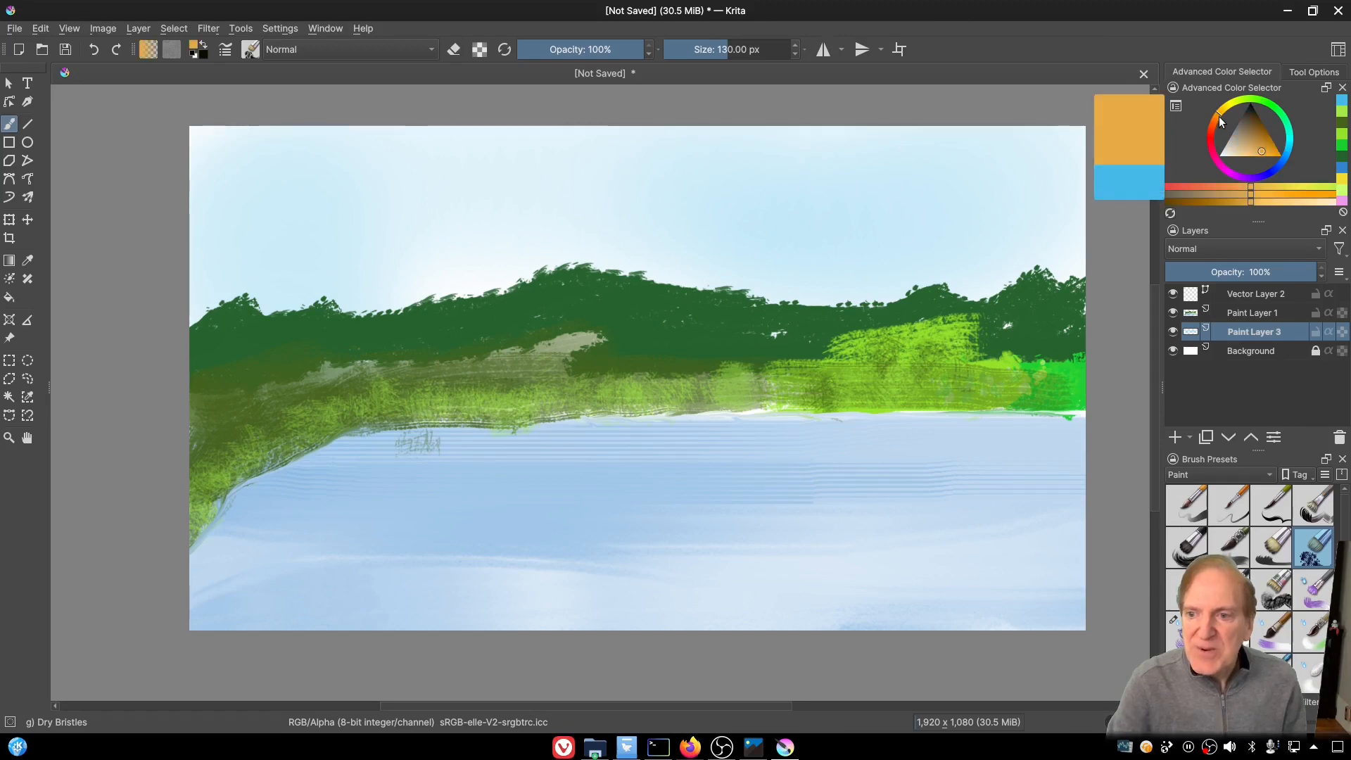
{"action": "left_click", "coordinate": [1212, 129]}
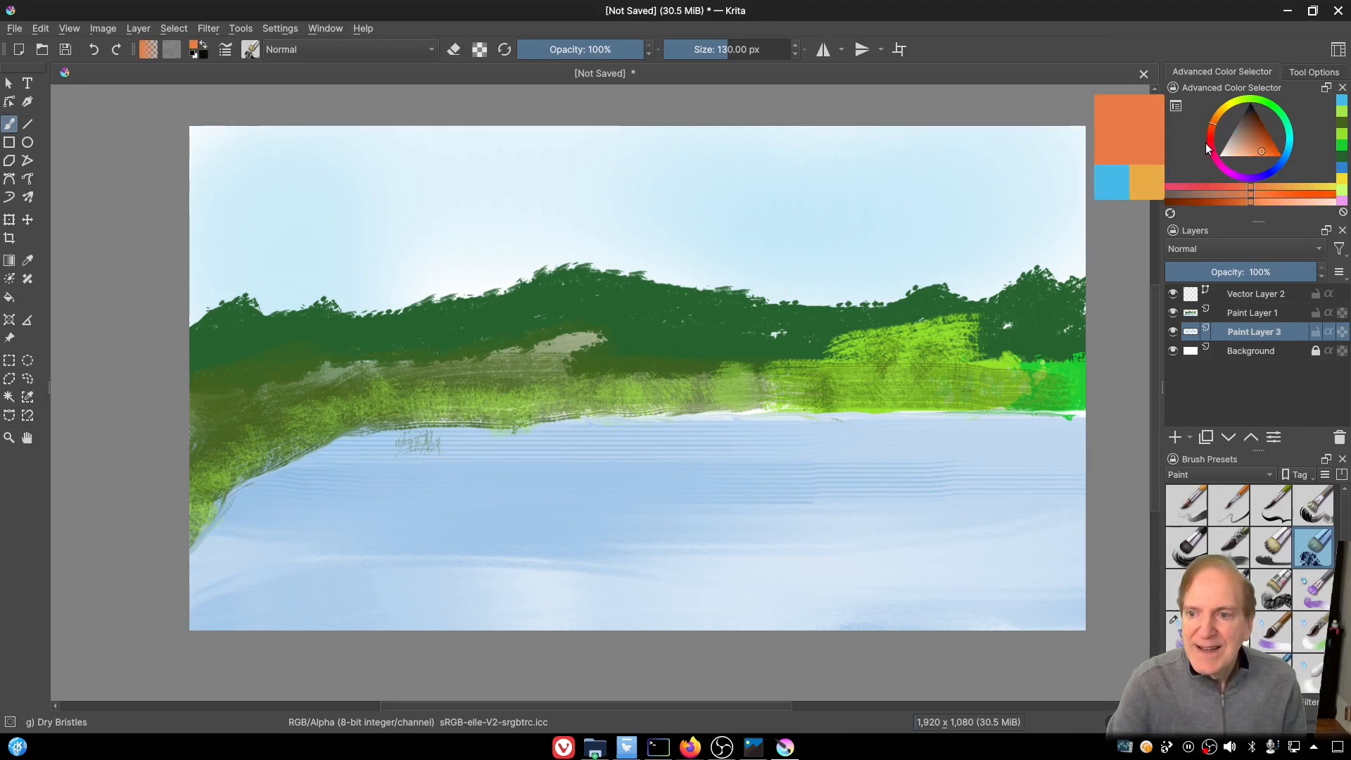
Step: Dab light red foliage onto the bank's right half on Paint Layer 1, and pale yellow foliage along the whole shoreline
{"action": "left_click", "coordinate": [1212, 139]}
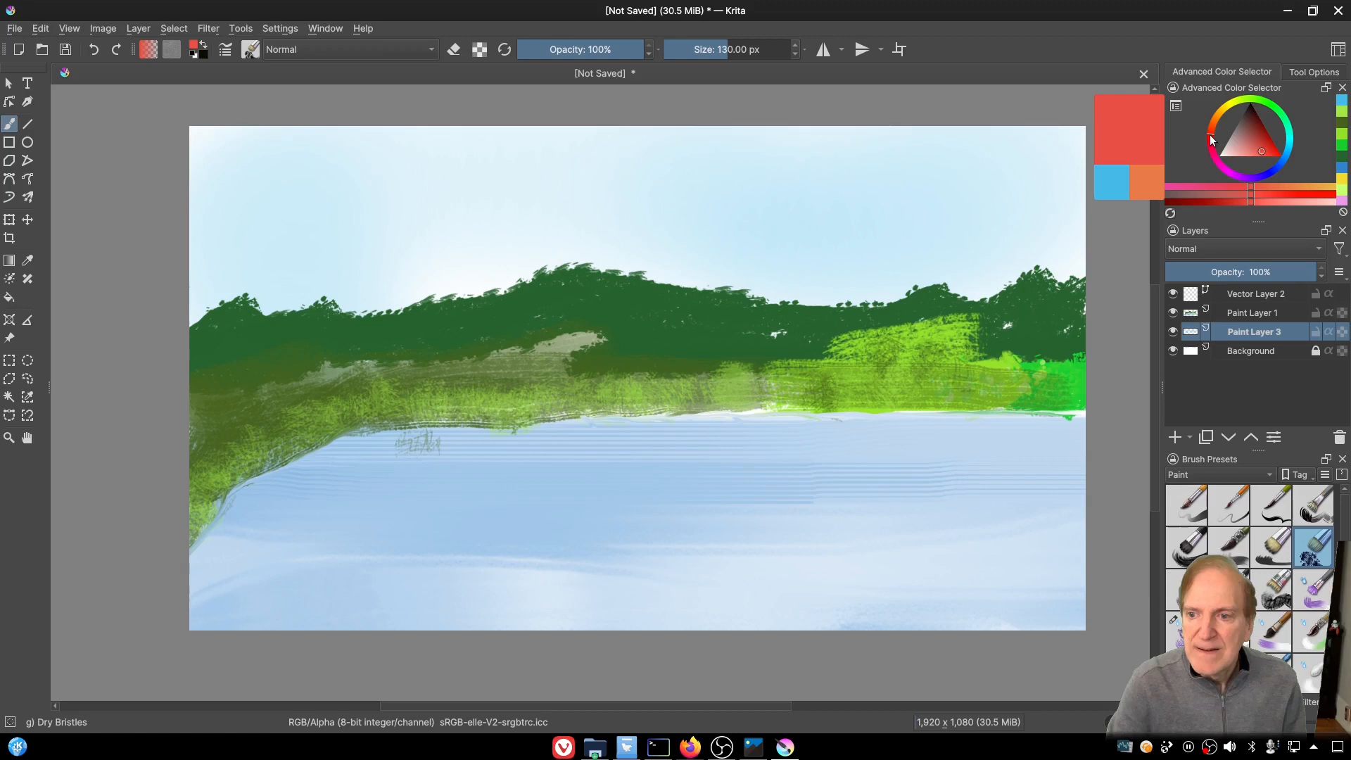
{"action": "left_click", "coordinate": [1252, 150]}
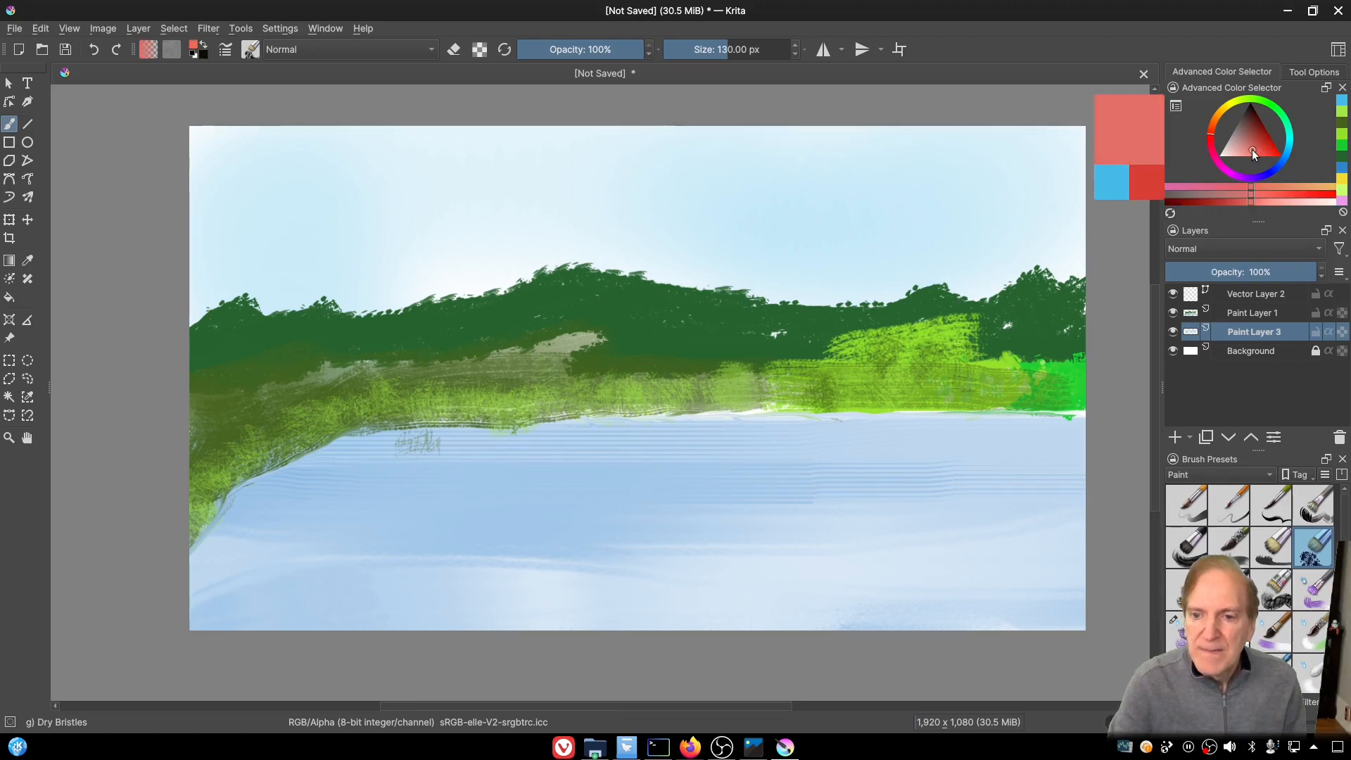
{"action": "left_click", "coordinate": [1259, 314]}
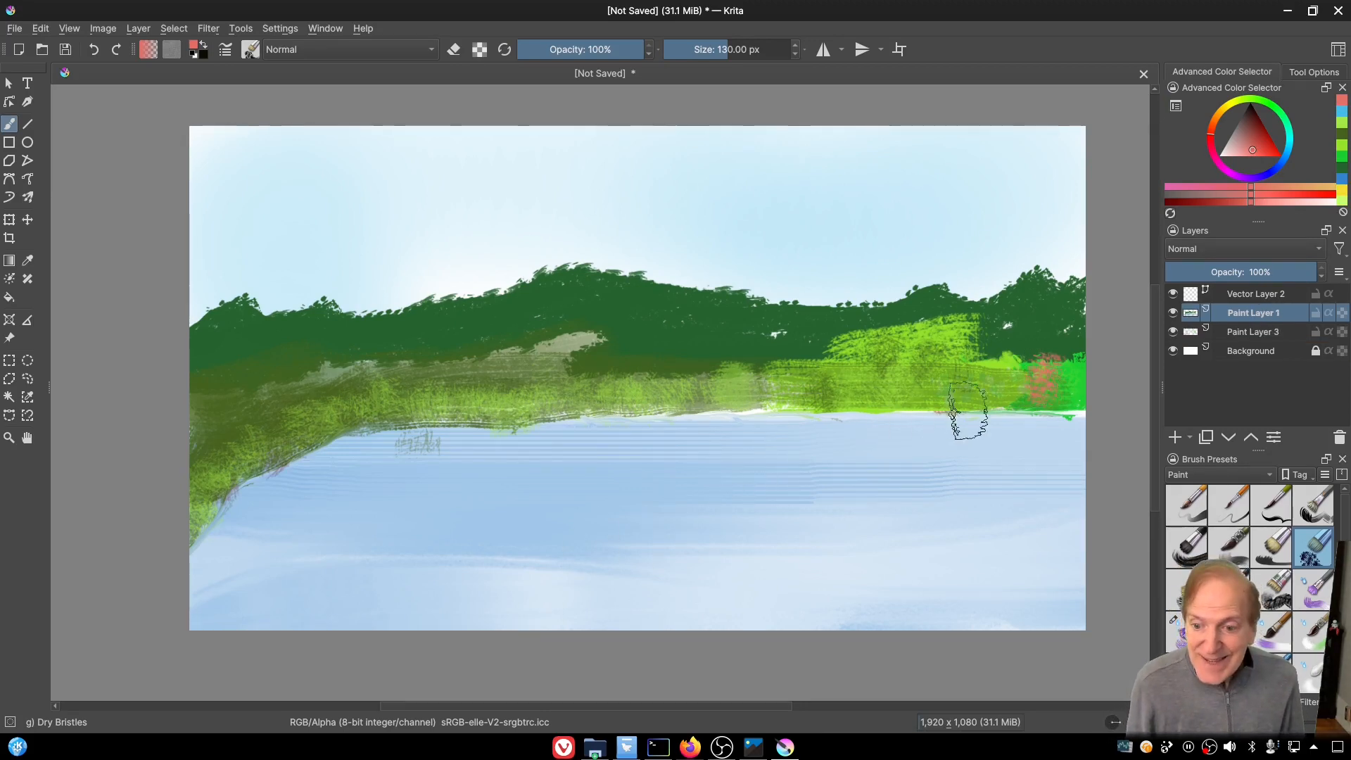
{"action": "mouse_move", "coordinate": [1007, 384]}
{"action": "left_mouse_down"}
{"action": "mouse_move", "coordinate": [1080, 385]}
{"action": "mouse_move", "coordinate": [1062, 376]}
{"action": "left_mouse_up"}
{"action": "mouse_move", "coordinate": [850, 383]}
{"action": "left_mouse_down"}
{"action": "mouse_move", "coordinate": [961, 373]}
{"action": "mouse_move", "coordinate": [745, 396]}
{"action": "left_mouse_up"}
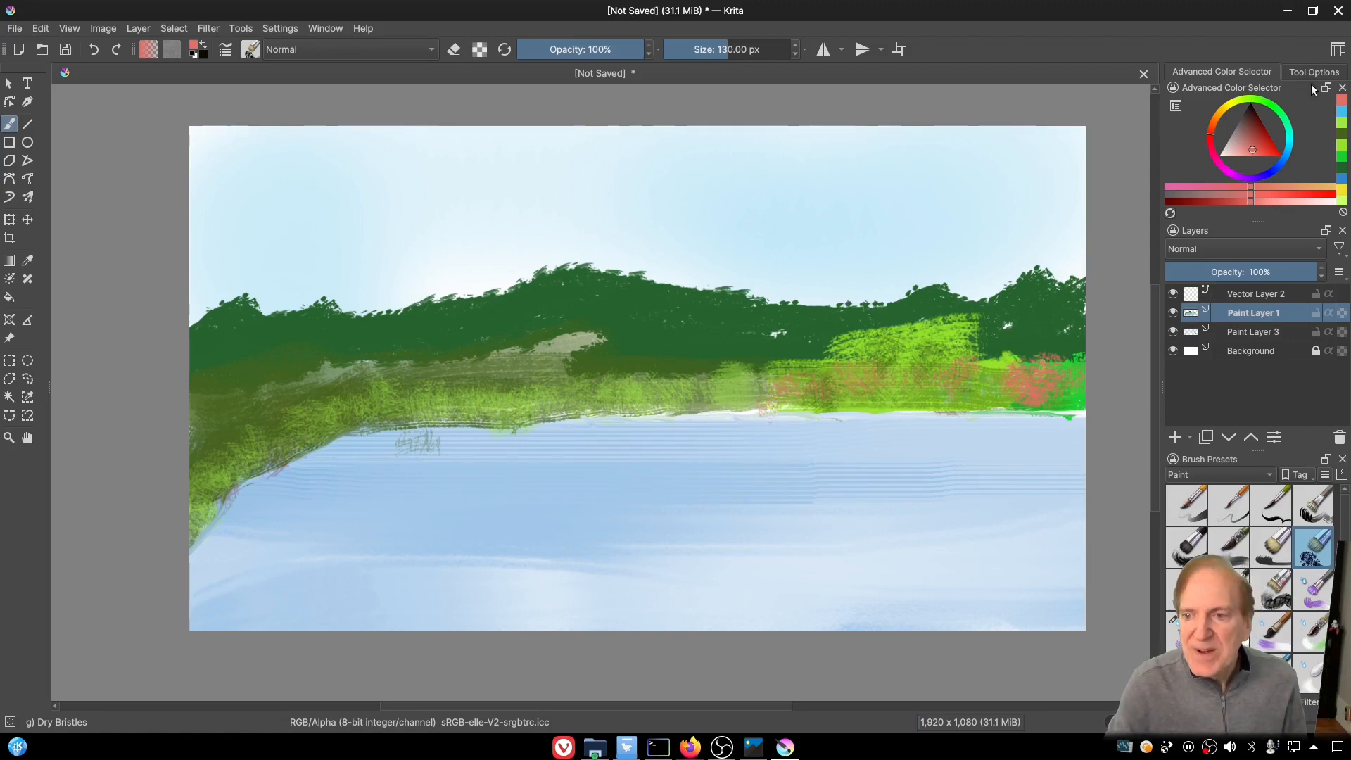
{"action": "left_click", "coordinate": [1230, 104]}
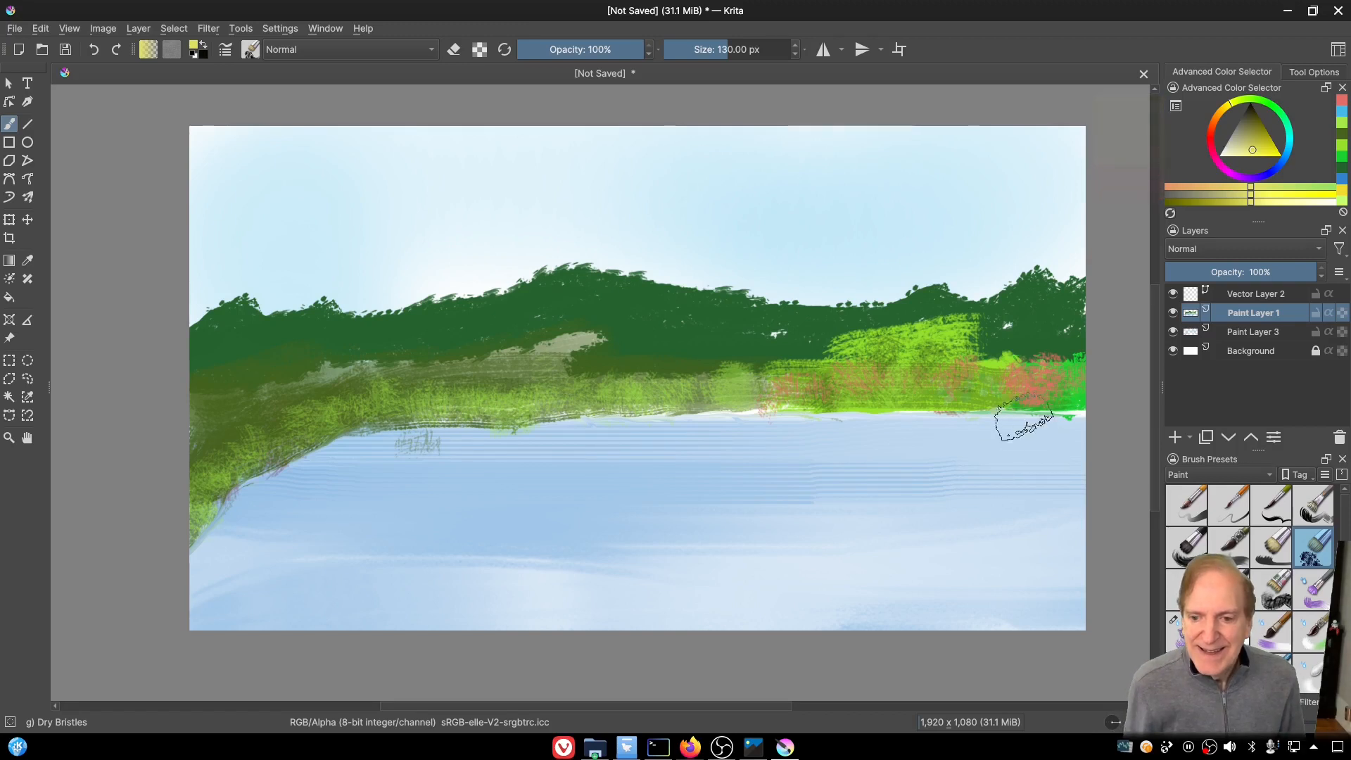
{"action": "mouse_move", "coordinate": [1010, 386]}
{"action": "left_mouse_down"}
{"action": "mouse_move", "coordinate": [872, 372]}
{"action": "mouse_move", "coordinate": [936, 373]}
{"action": "mouse_move", "coordinate": [960, 346]}
{"action": "mouse_move", "coordinate": [1036, 334]}
{"action": "mouse_move", "coordinate": [1019, 351]}
{"action": "mouse_move", "coordinate": [833, 357]}
{"action": "mouse_move", "coordinate": [817, 346]}
{"action": "mouse_move", "coordinate": [625, 385]}
{"action": "mouse_move", "coordinate": [630, 372]}
{"action": "mouse_move", "coordinate": [613, 393]}
{"action": "mouse_move", "coordinate": [471, 404]}
{"action": "mouse_move", "coordinate": [459, 398]}
{"action": "mouse_move", "coordinate": [483, 343]}
{"action": "mouse_move", "coordinate": [527, 393]}
{"action": "mouse_move", "coordinate": [187, 412]}
{"action": "left_mouse_up"}
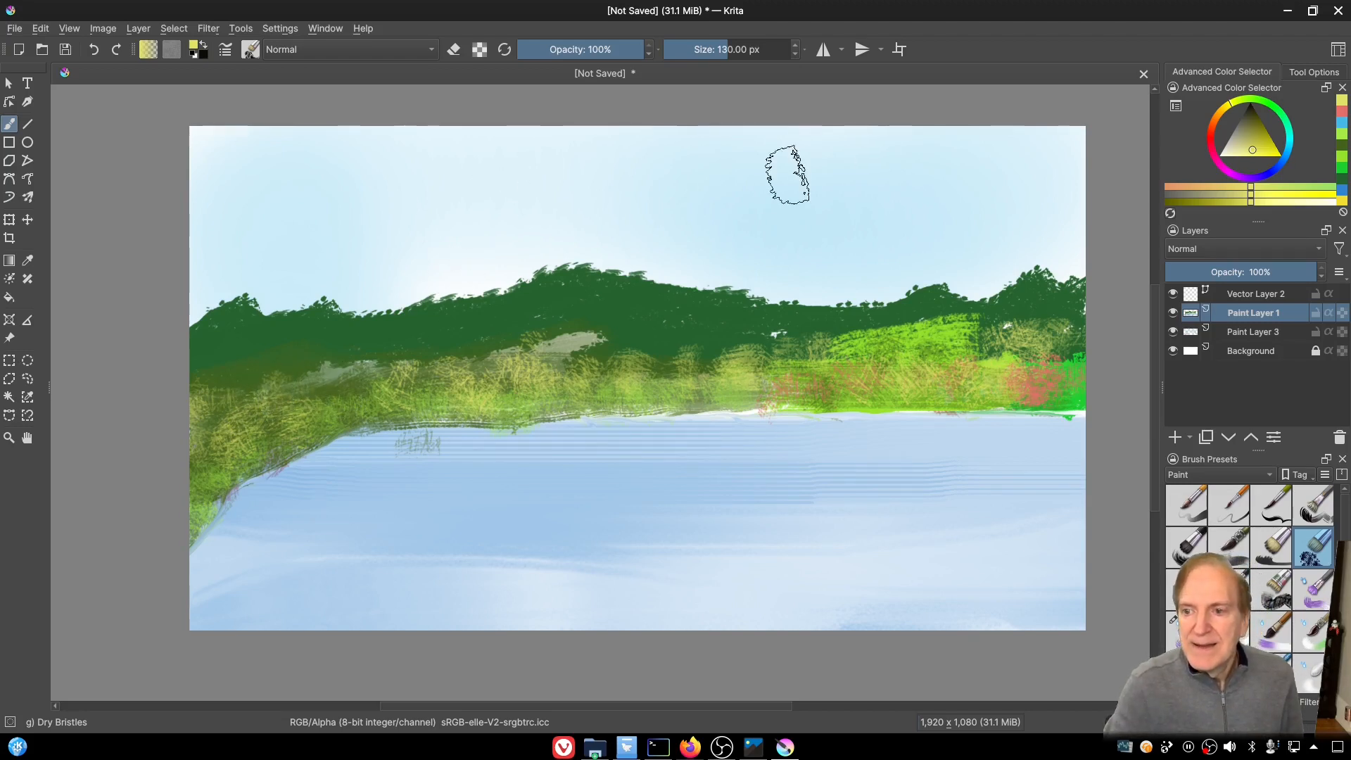
Step: Dab muted green bristle texture over the hill and along the ridge line as sparse treetops against the sky
{"action": "left_click_drag", "start_coordinate": [1272, 111], "coordinate": [1270, 107]}
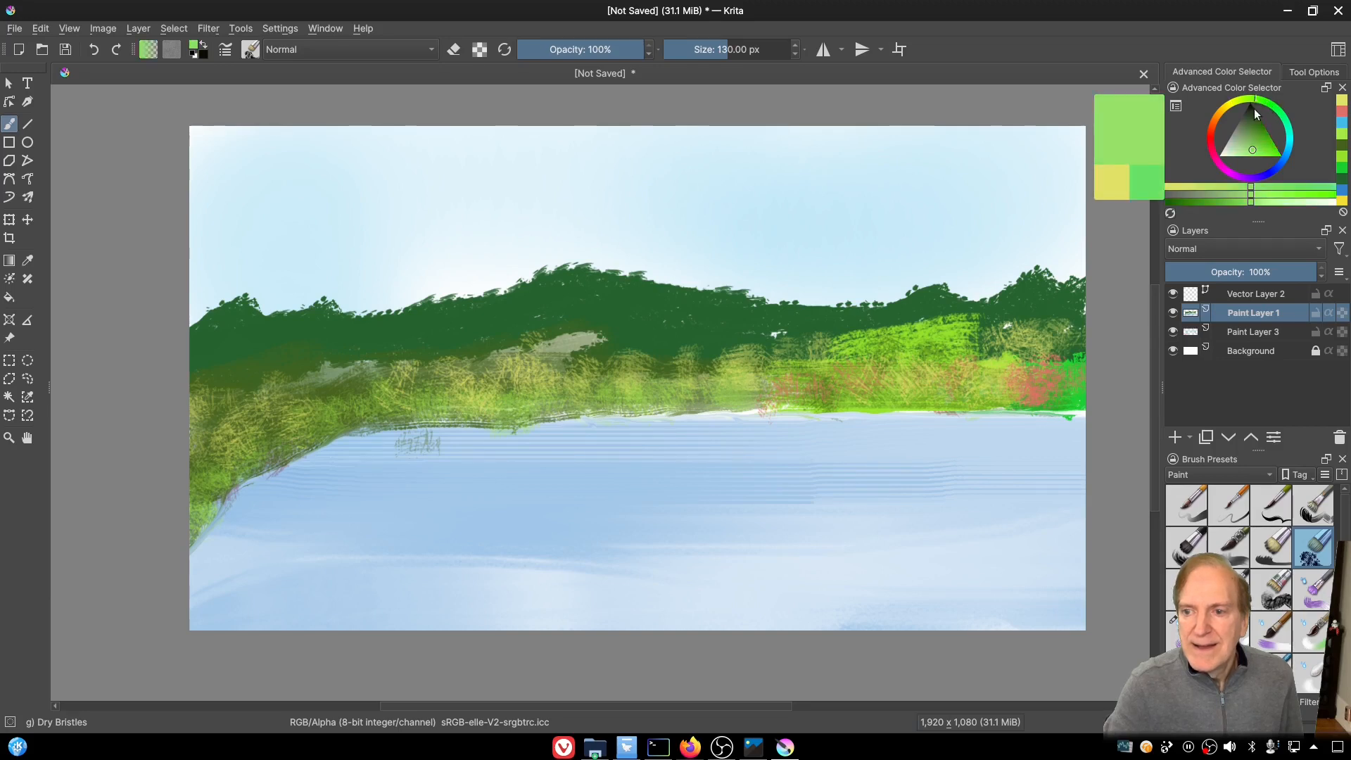
{"action": "left_click", "coordinate": [1254, 132]}
{"action": "left_click", "coordinate": [1252, 141]}
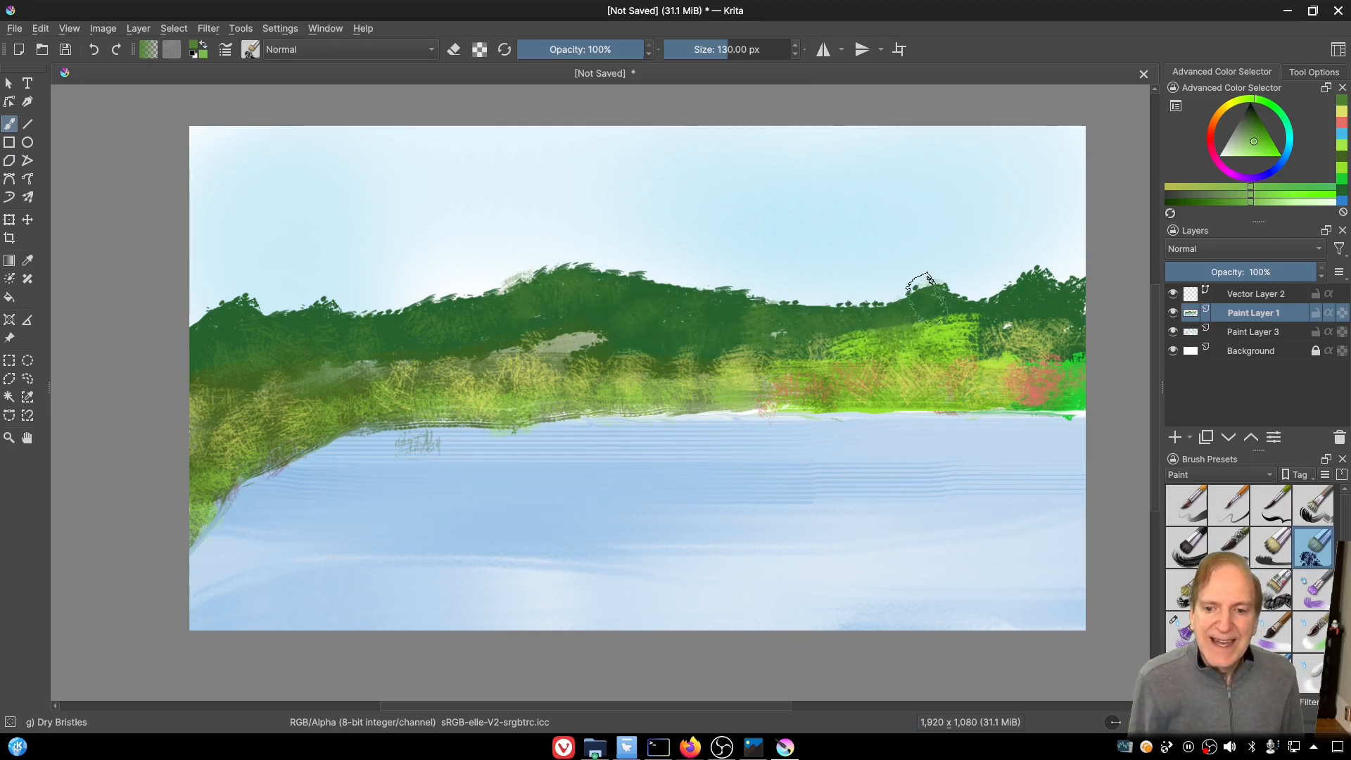
{"action": "mouse_move", "coordinate": [1009, 293]}
{"action": "left_mouse_down"}
{"action": "mouse_move", "coordinate": [1038, 267]}
{"action": "mouse_move", "coordinate": [1057, 278]}
{"action": "left_mouse_up"}
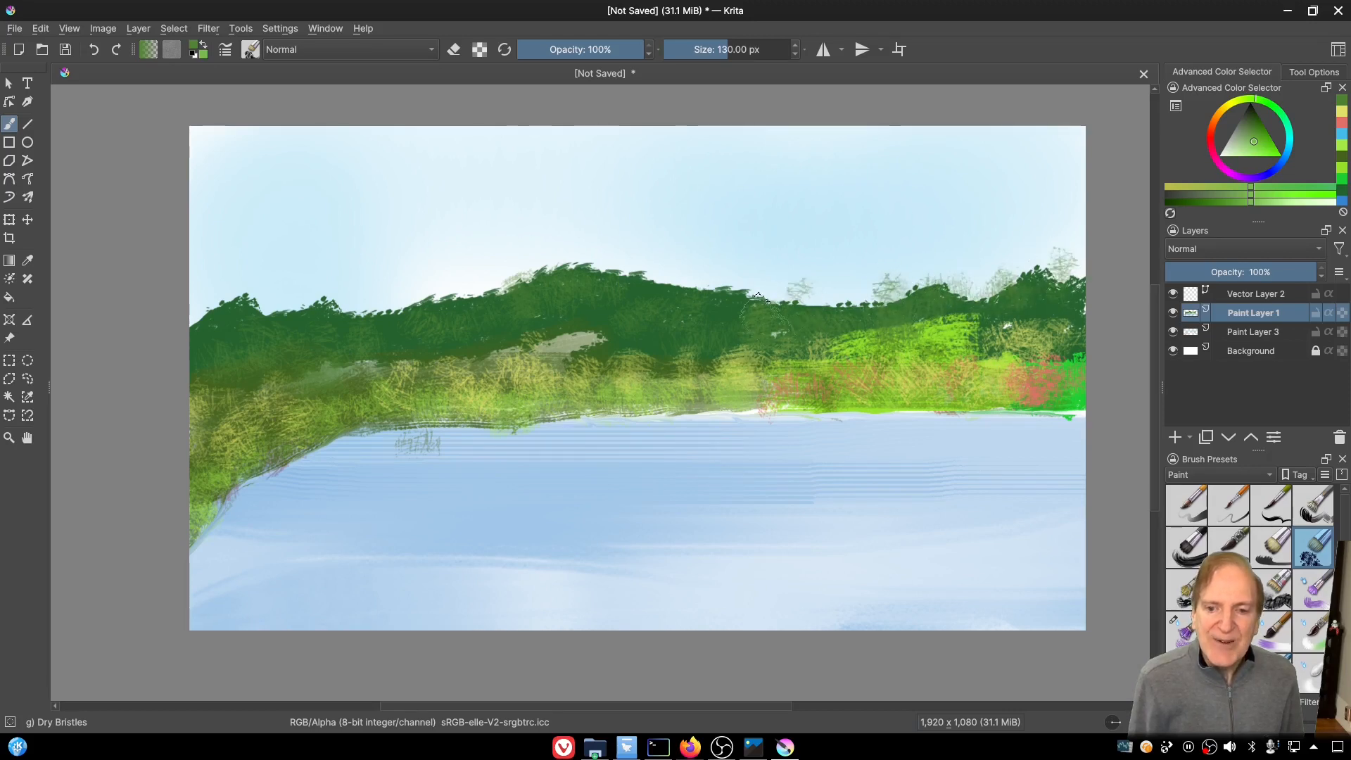
{"action": "left_click", "coordinate": [750, 290]}
{"action": "left_click", "coordinate": [677, 291]}
{"action": "left_click", "coordinate": [656, 287]}
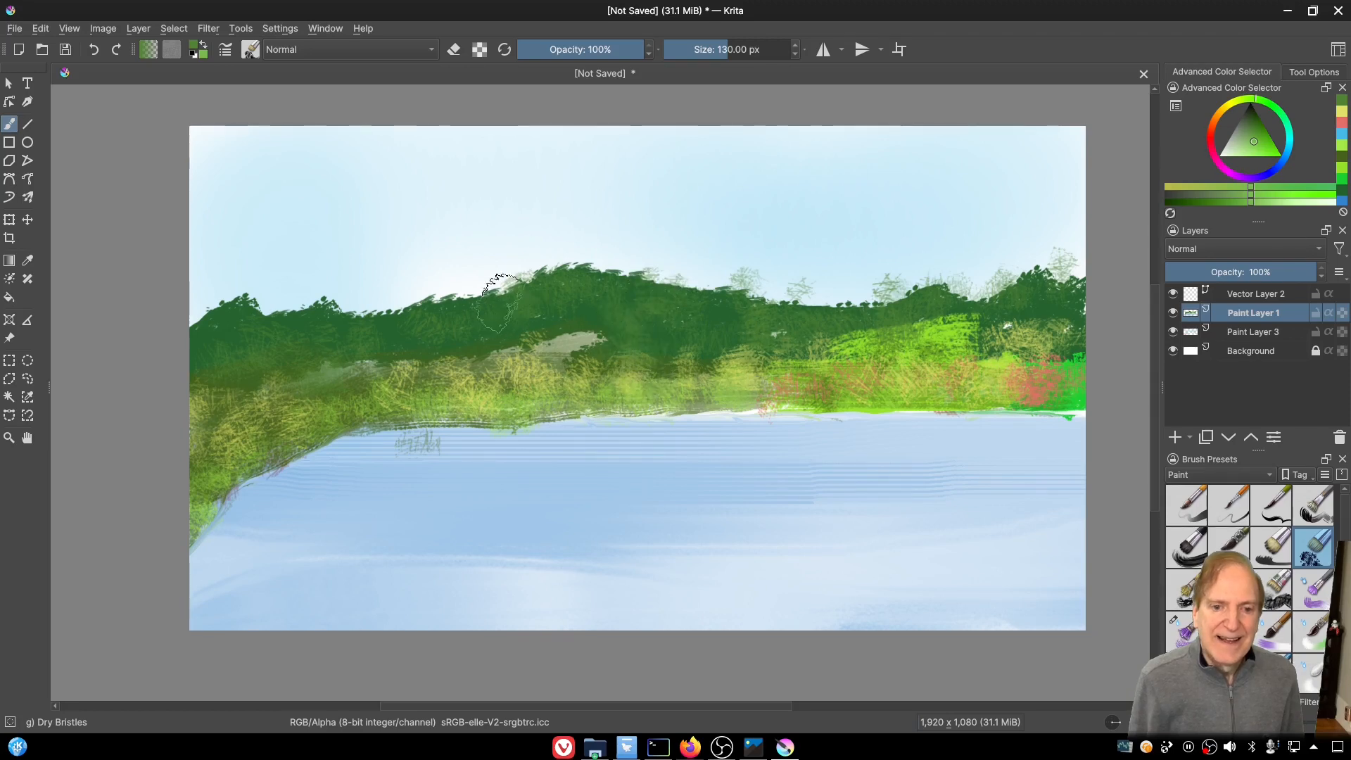
{"action": "left_click", "coordinate": [482, 284]}
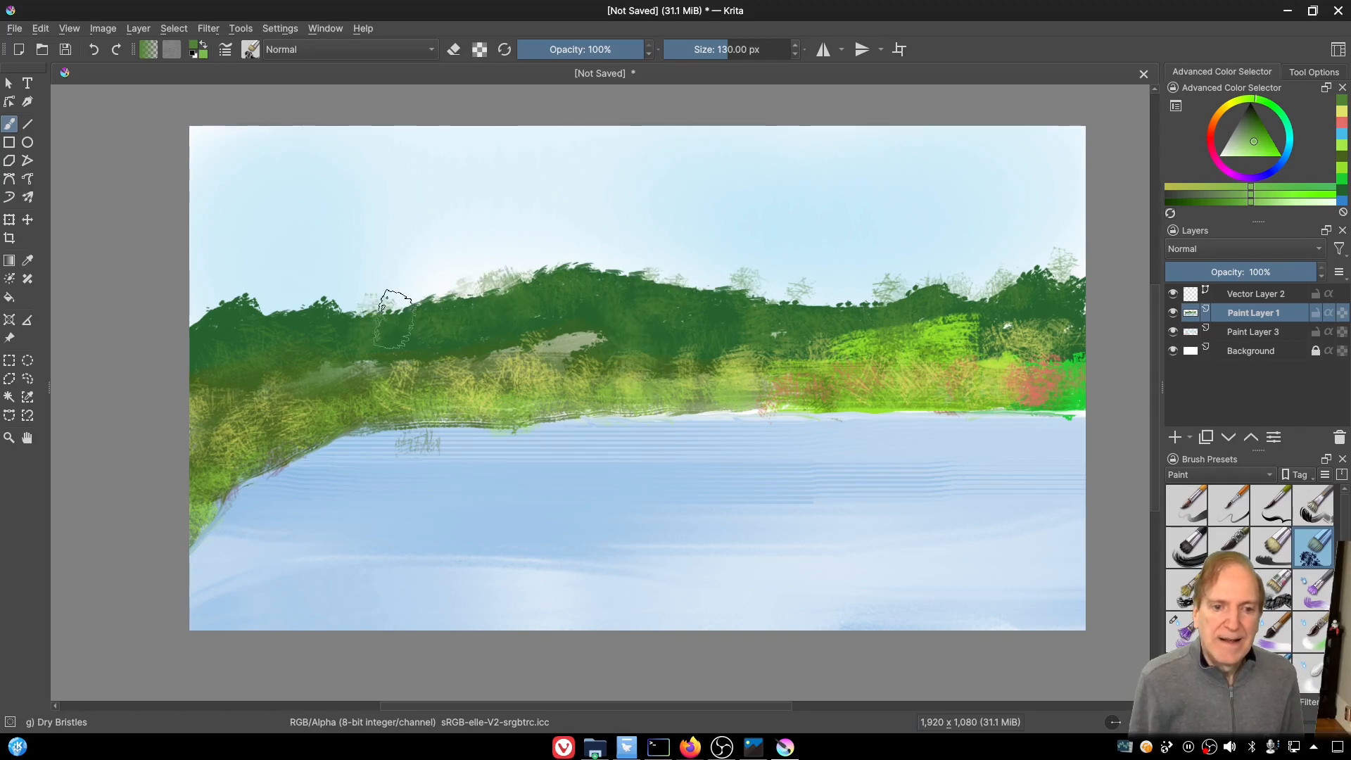
Step: Texture the hillside trees with bright green highlights and progressively darker green bristle strokes
{"action": "left_click", "coordinate": [1269, 151]}
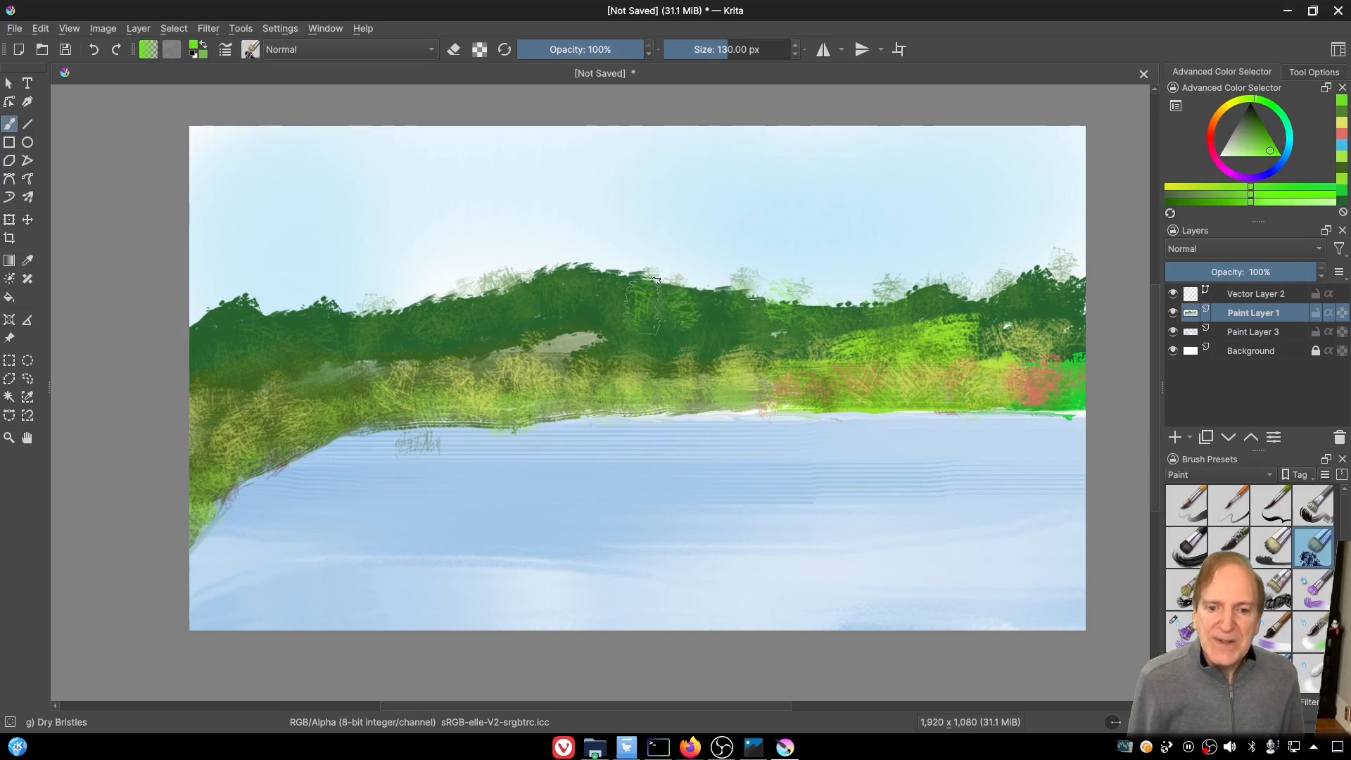
{"action": "mouse_move", "coordinate": [588, 318]}
{"action": "left_mouse_down"}
{"action": "mouse_move", "coordinate": [595, 286]}
{"action": "mouse_move", "coordinate": [543, 296]}
{"action": "left_mouse_up"}
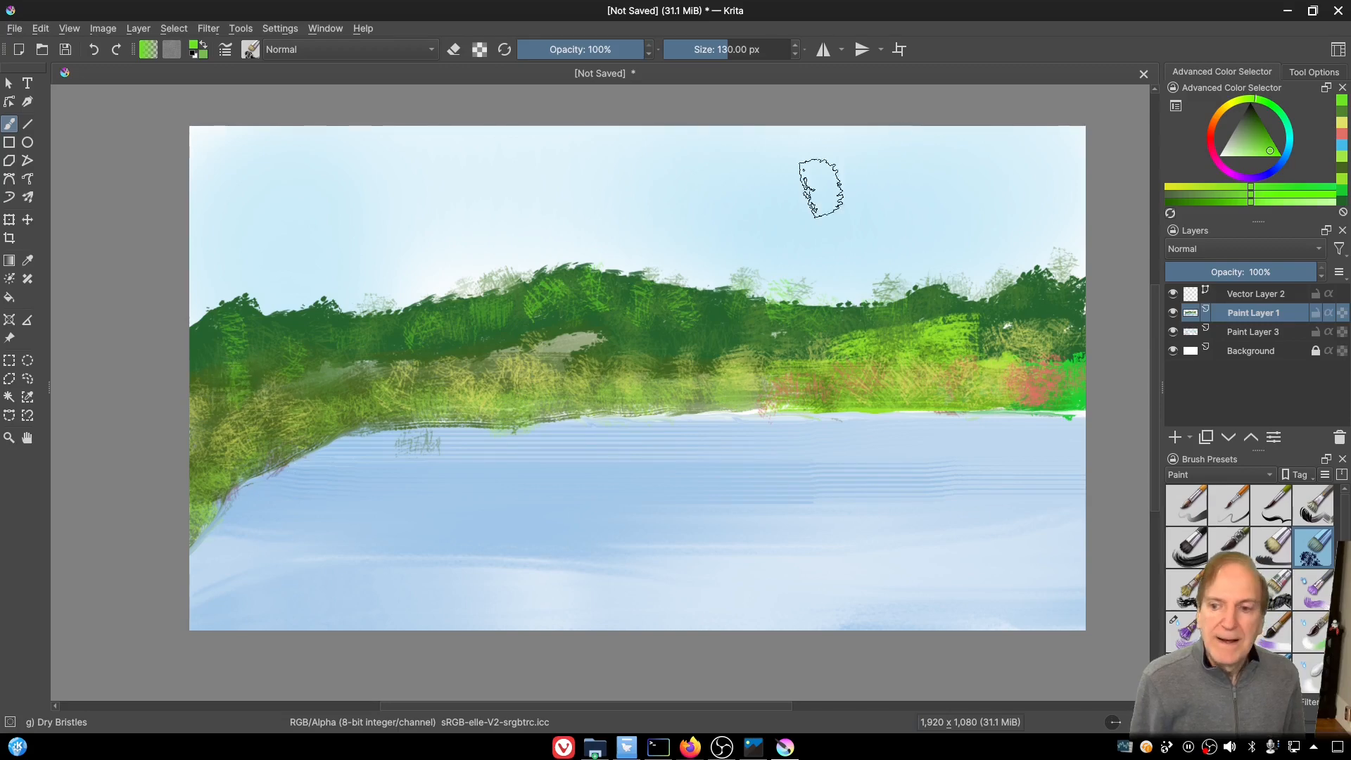
{"action": "left_click", "coordinate": [1255, 135]}
{"action": "left_click_drag", "start_coordinate": [628, 316], "coordinate": [623, 316]}
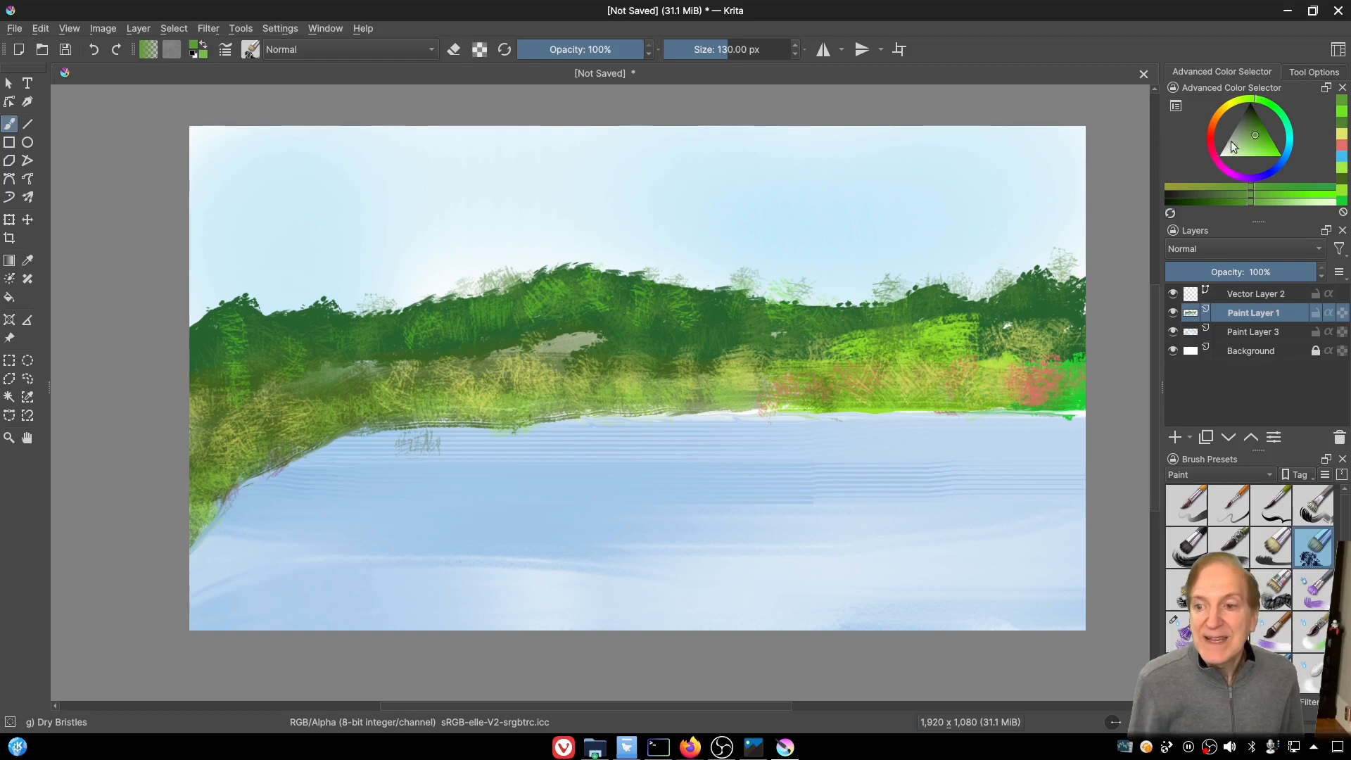
{"action": "left_click", "coordinate": [1252, 114]}
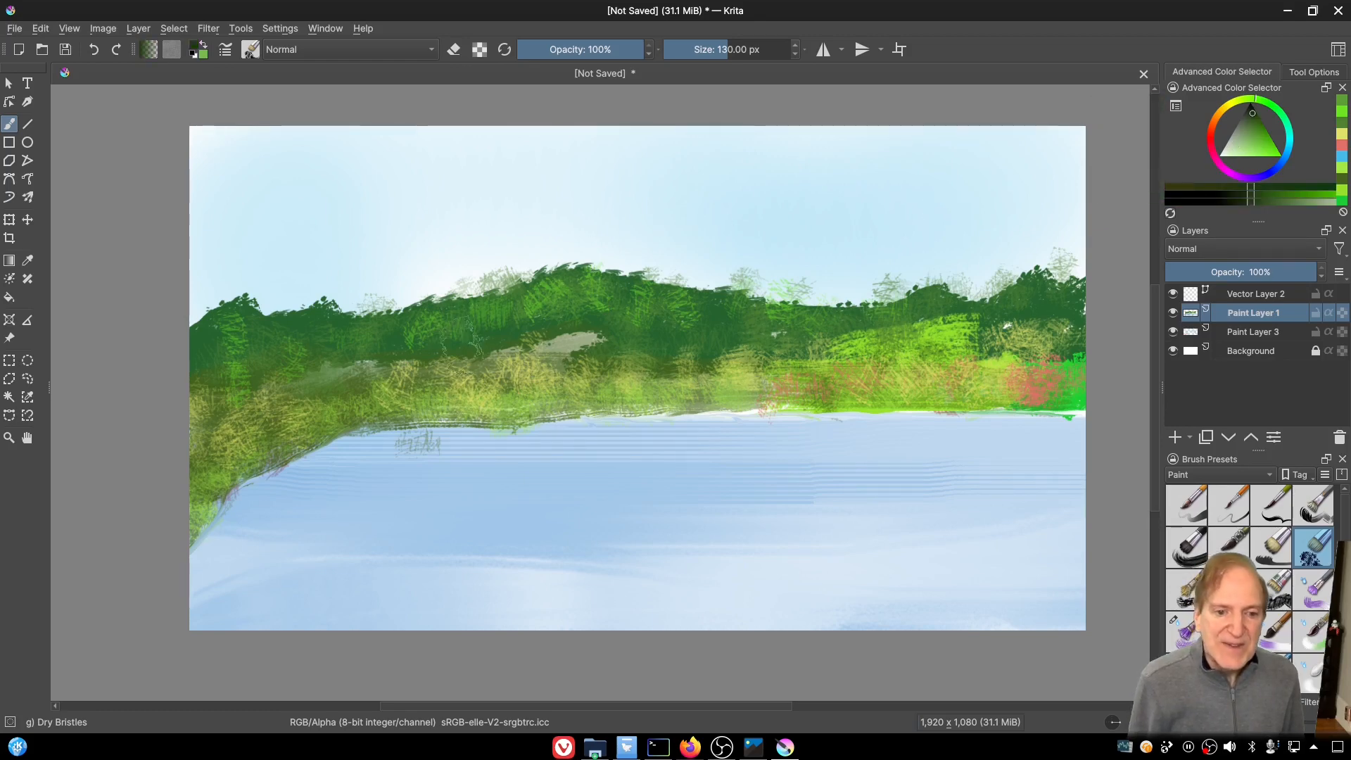
{"action": "left_click_drag", "start_coordinate": [430, 342], "coordinate": [412, 354]}
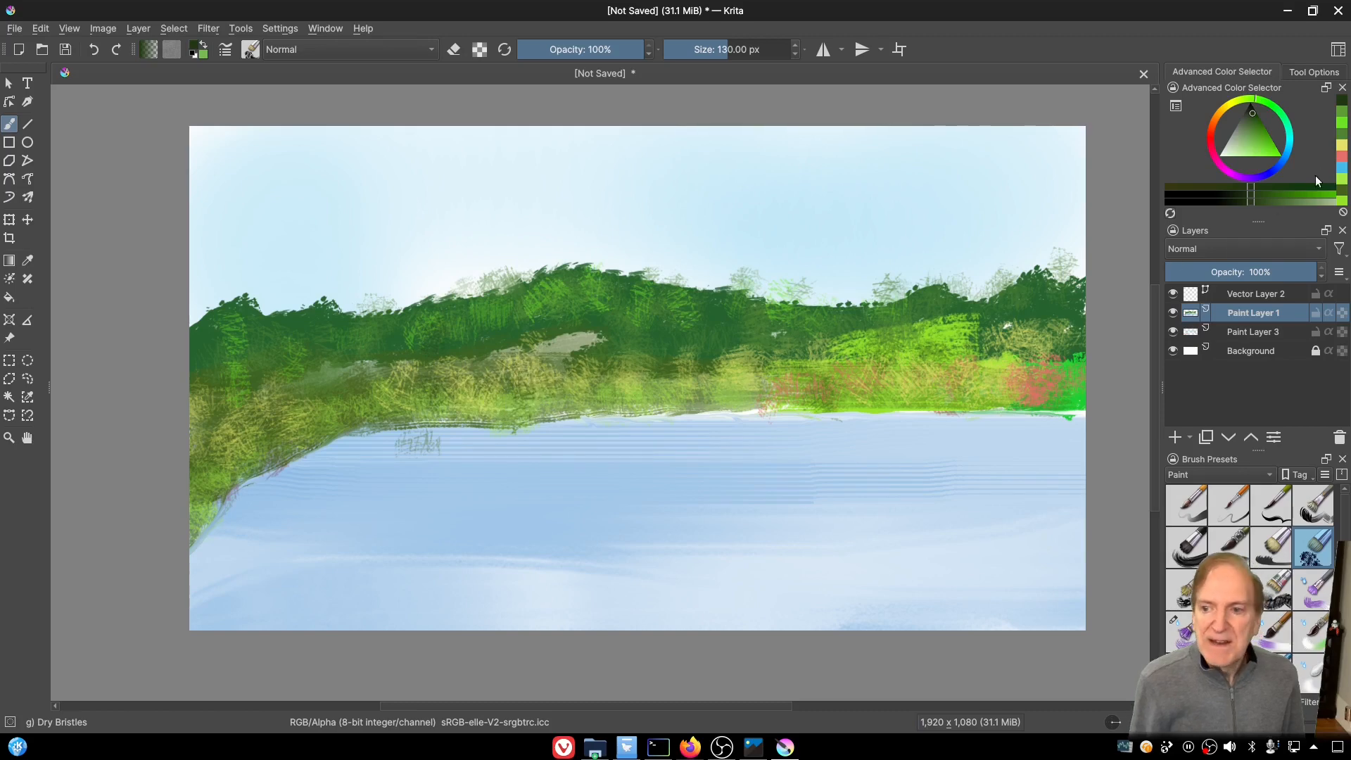
Step: Dab dark brown into the shoreline foliage and paint orange trees on the central hill and at the bank's right end
{"action": "left_click", "coordinate": [1214, 121]}
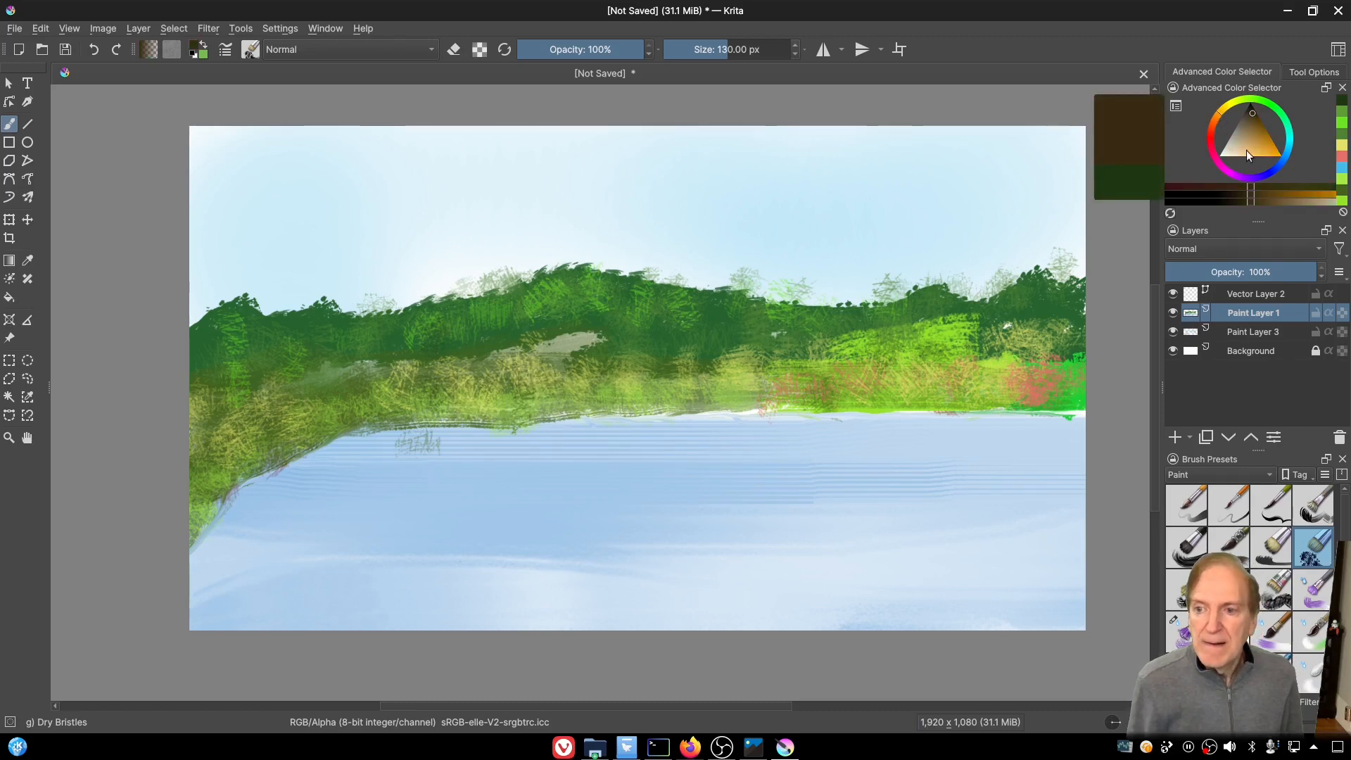
{"action": "left_click_drag", "start_coordinate": [528, 382], "coordinate": [543, 380]}
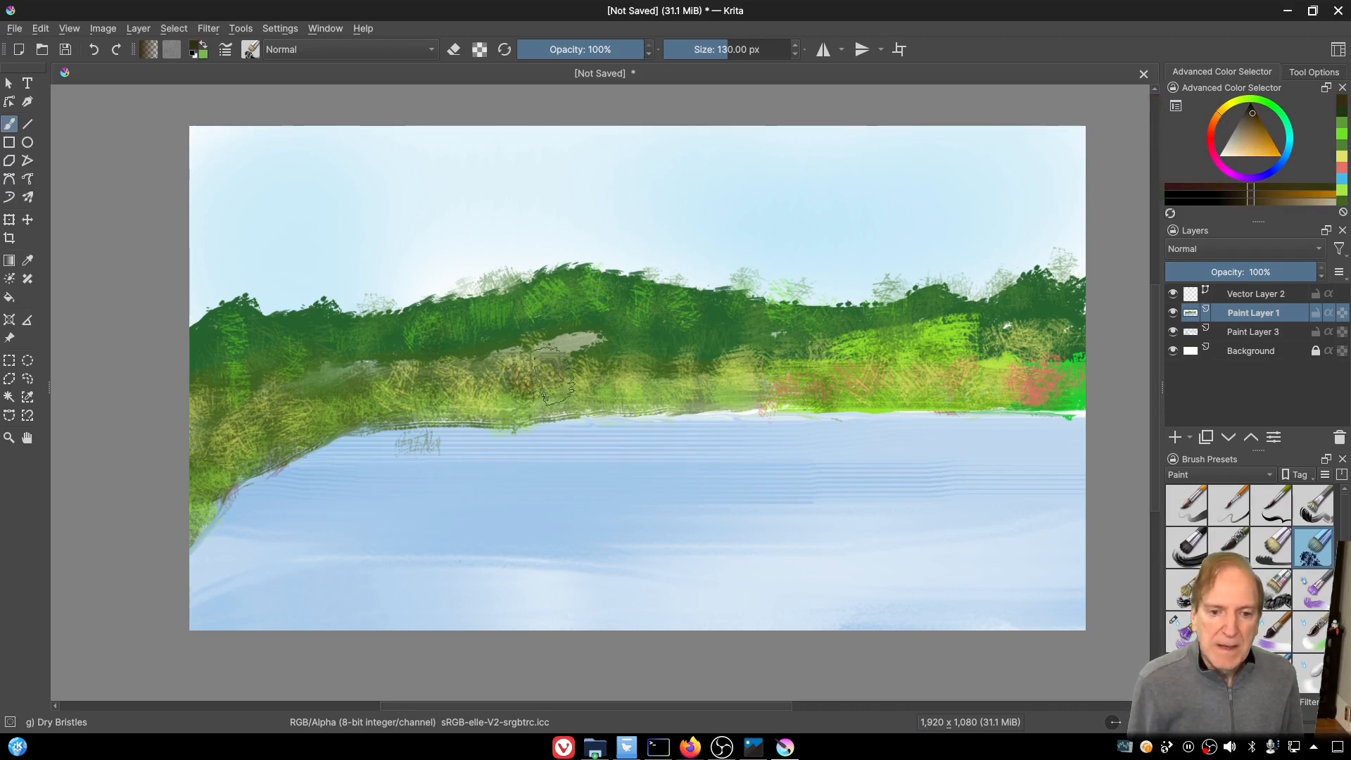
{"action": "left_click", "coordinate": [1260, 144]}
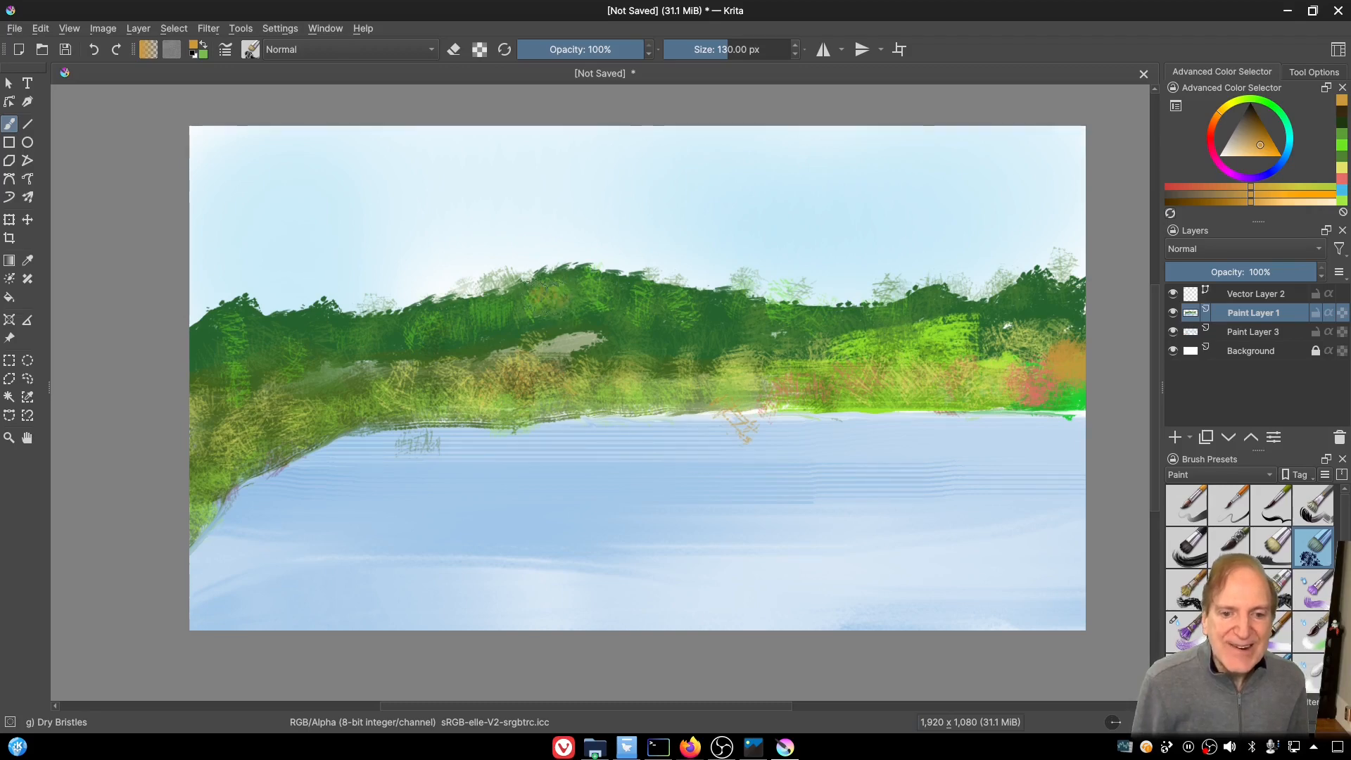
{"action": "left_click_drag", "start_coordinate": [552, 325], "coordinate": [554, 314]}
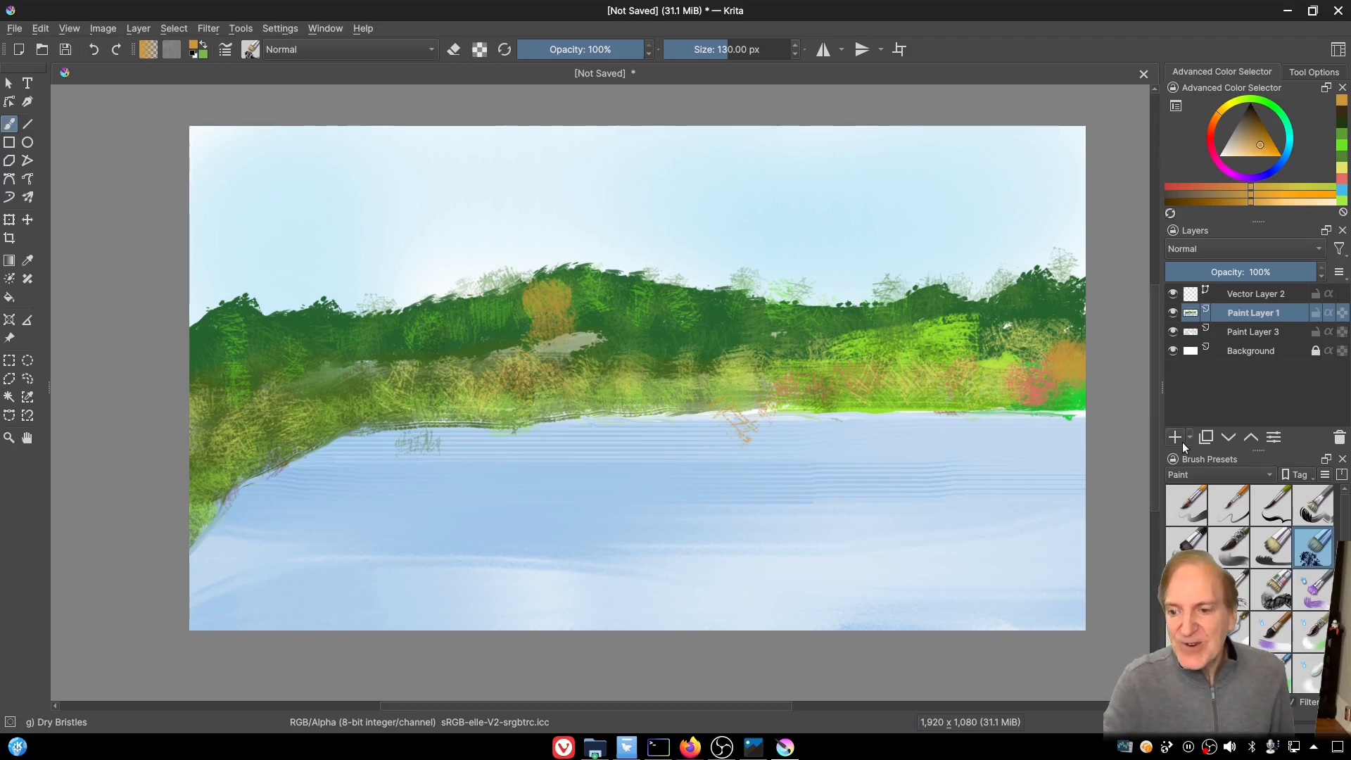
Step: Smooth the brush lines across the lake surface with the Blender Textured Soft brush
{"action": "scroll", "coordinate": [1250, 545], "scroll_direction": "down", "scroll_amount": 3}
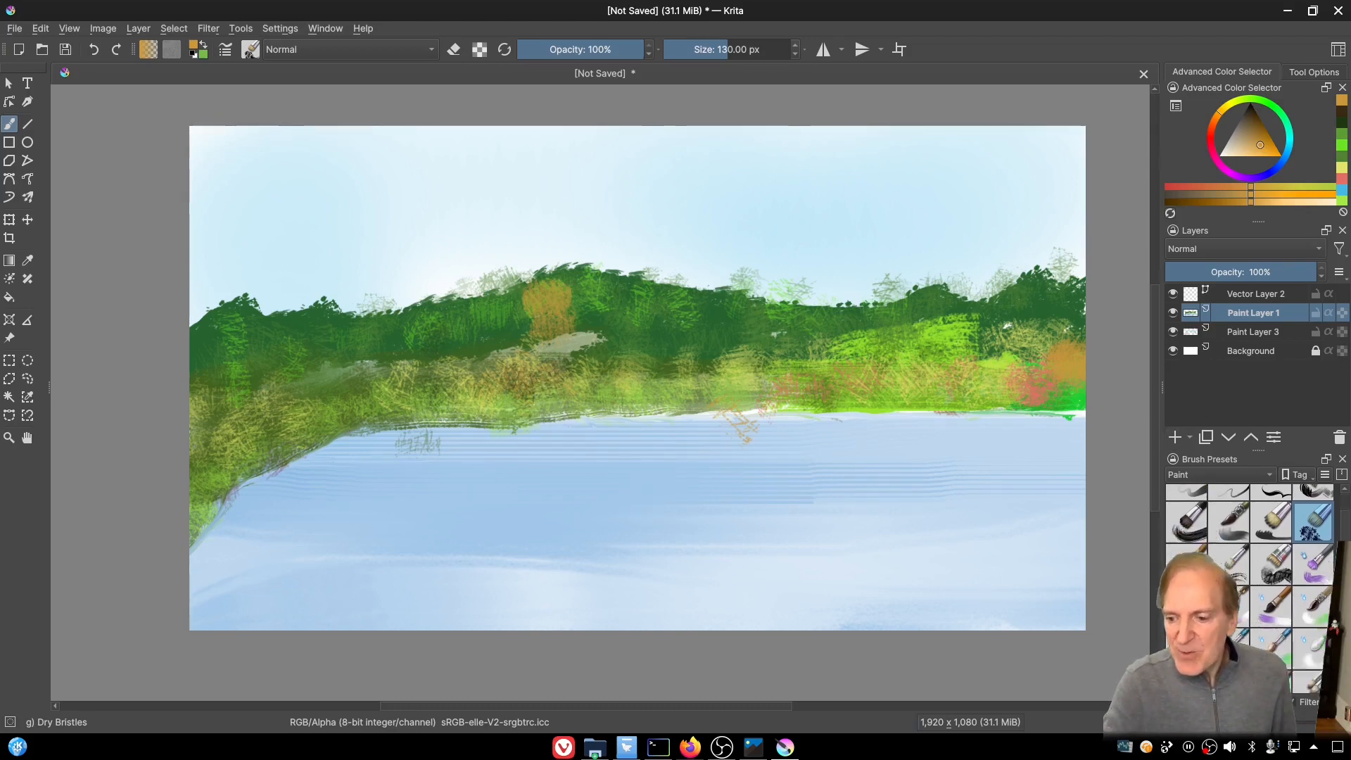
{"action": "left_click", "coordinate": [1272, 630]}
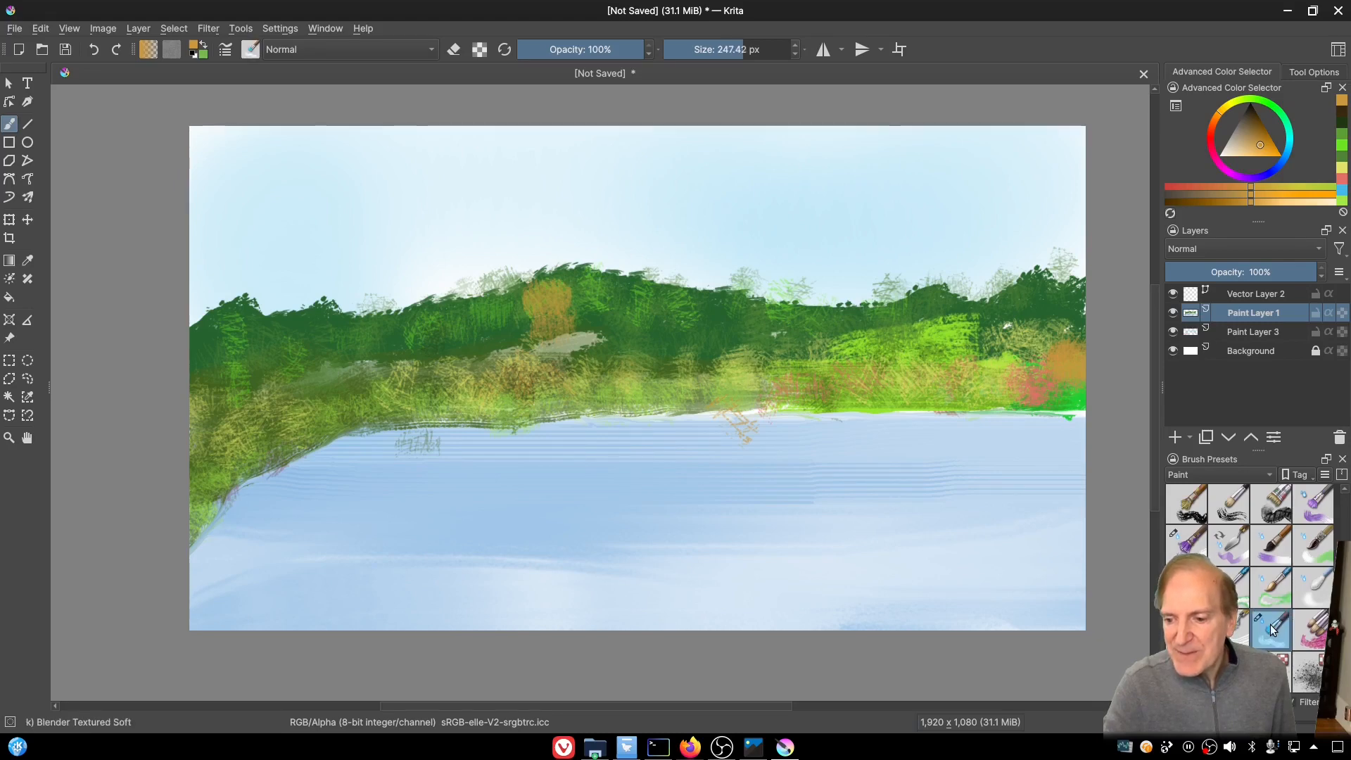
{"action": "mouse_move", "coordinate": [1002, 519]}
{"action": "left_mouse_down"}
{"action": "mouse_move", "coordinate": [1024, 473]}
{"action": "mouse_move", "coordinate": [1084, 470]}
{"action": "left_mouse_up"}
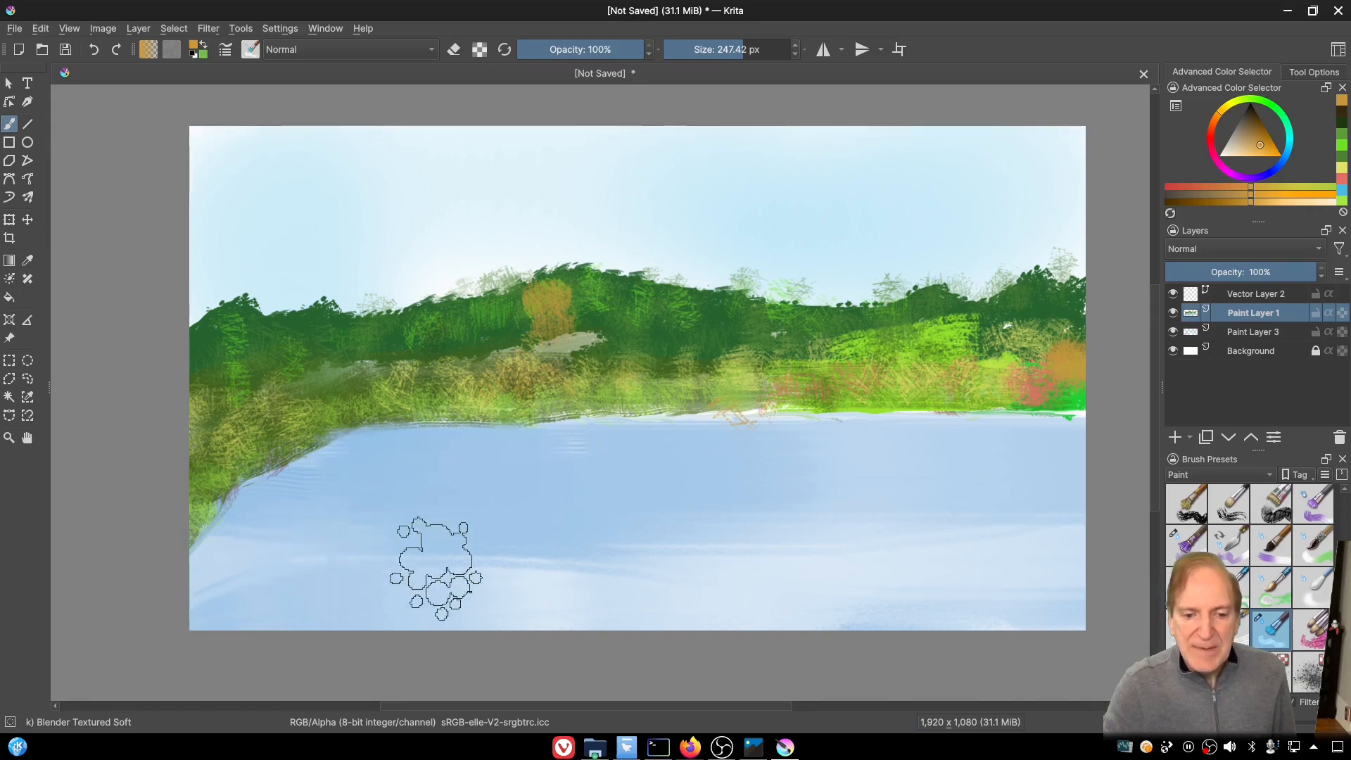
{"action": "left_click_drag", "start_coordinate": [552, 565], "coordinate": [923, 564]}
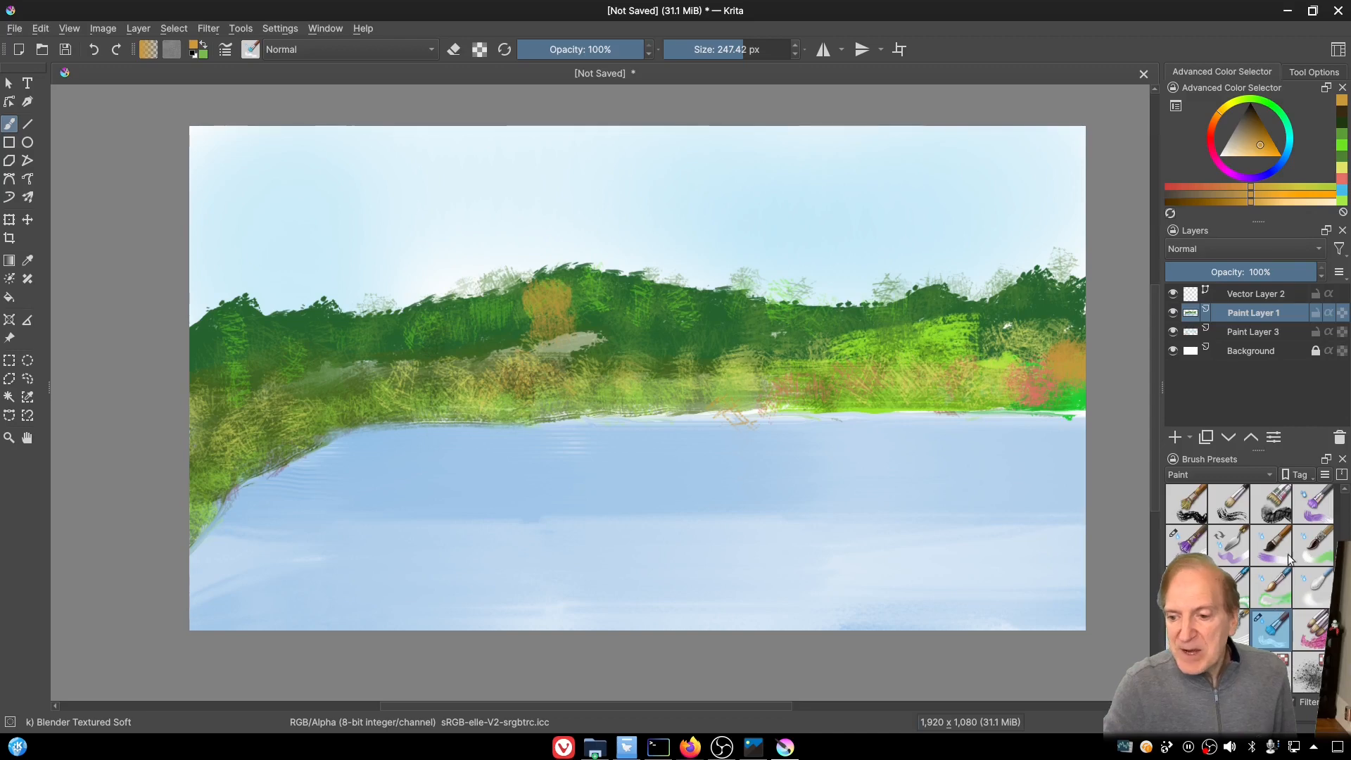
Step: Paint faint dark green reflections on the water just below the shoreline with the Bristles-4 Glaze brush
{"action": "scroll", "coordinate": [1305, 533], "scroll_direction": "up", "scroll_amount": 4}
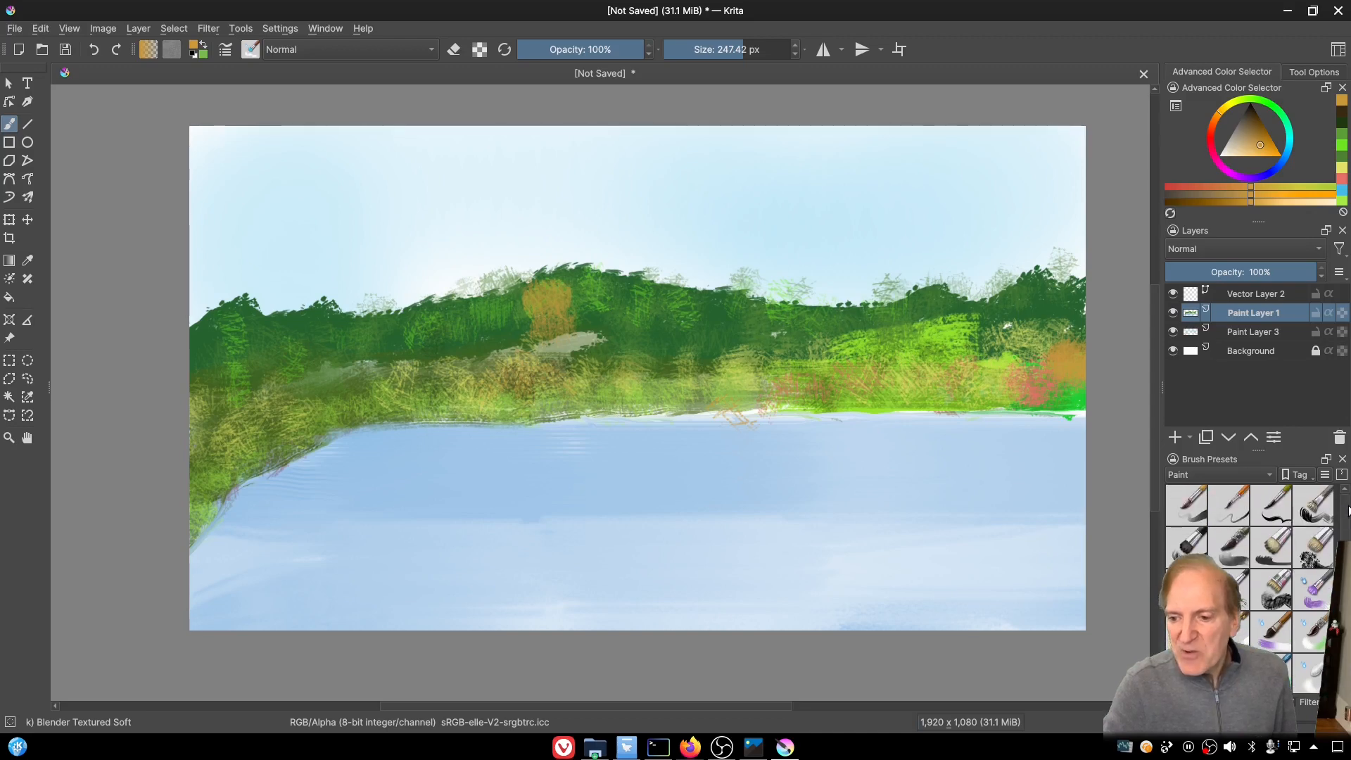
{"action": "left_click", "coordinate": [1312, 548]}
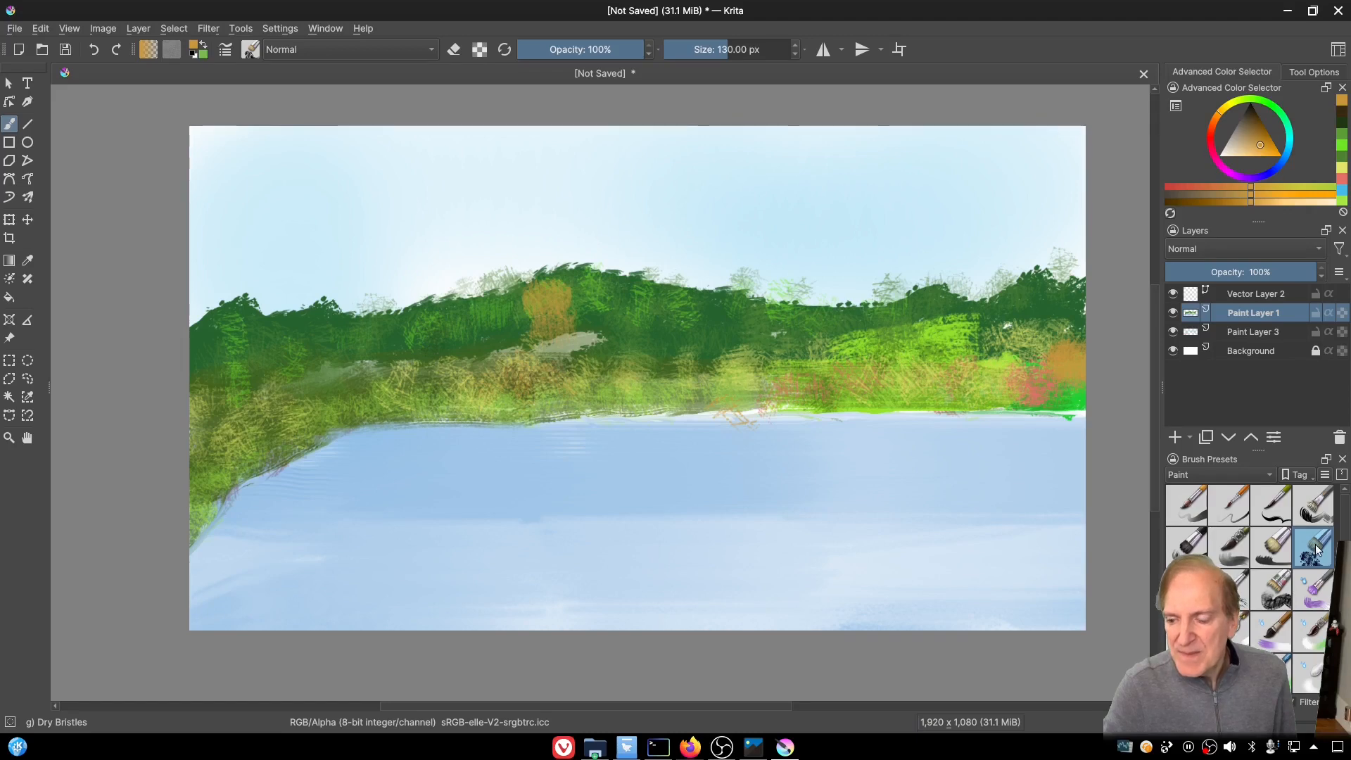
{"action": "left_click", "coordinate": [1231, 548]}
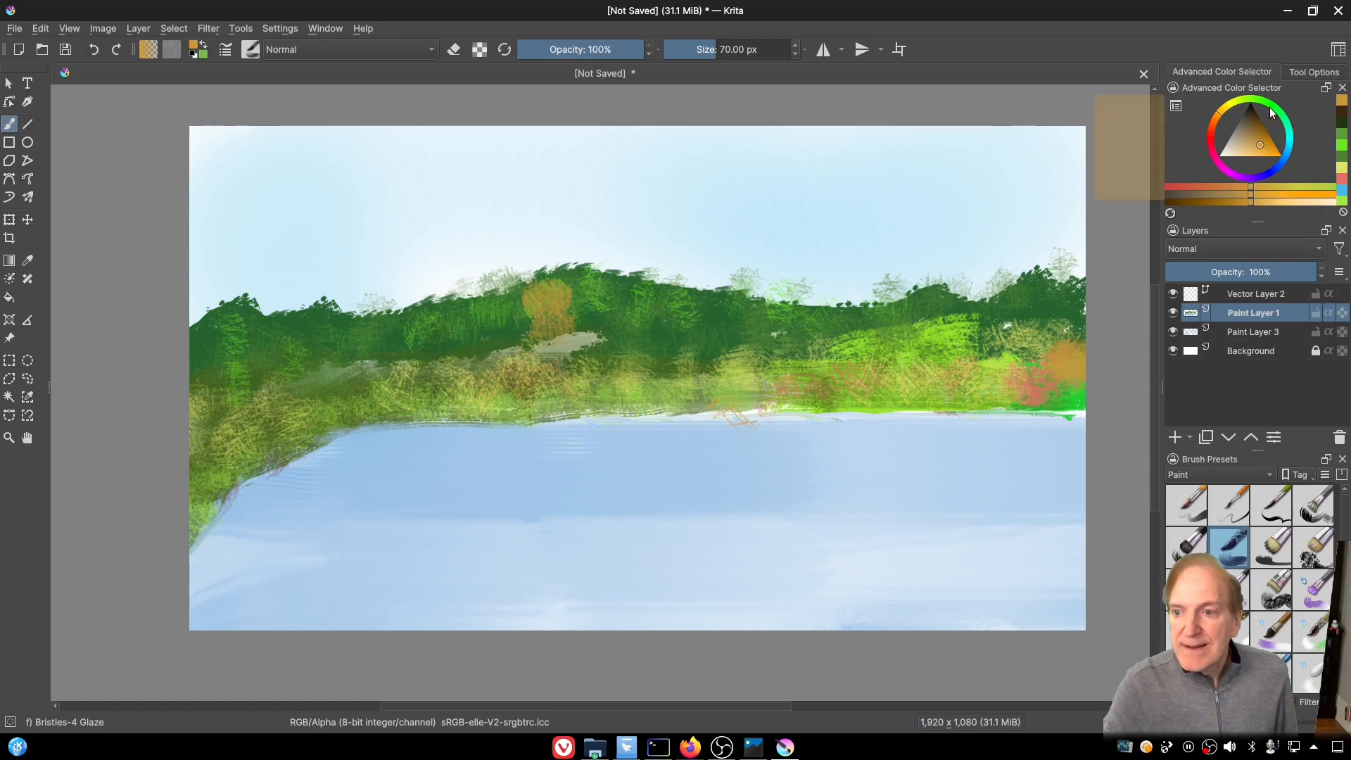
{"action": "left_click_drag", "start_coordinate": [1261, 133], "coordinate": [1249, 123]}
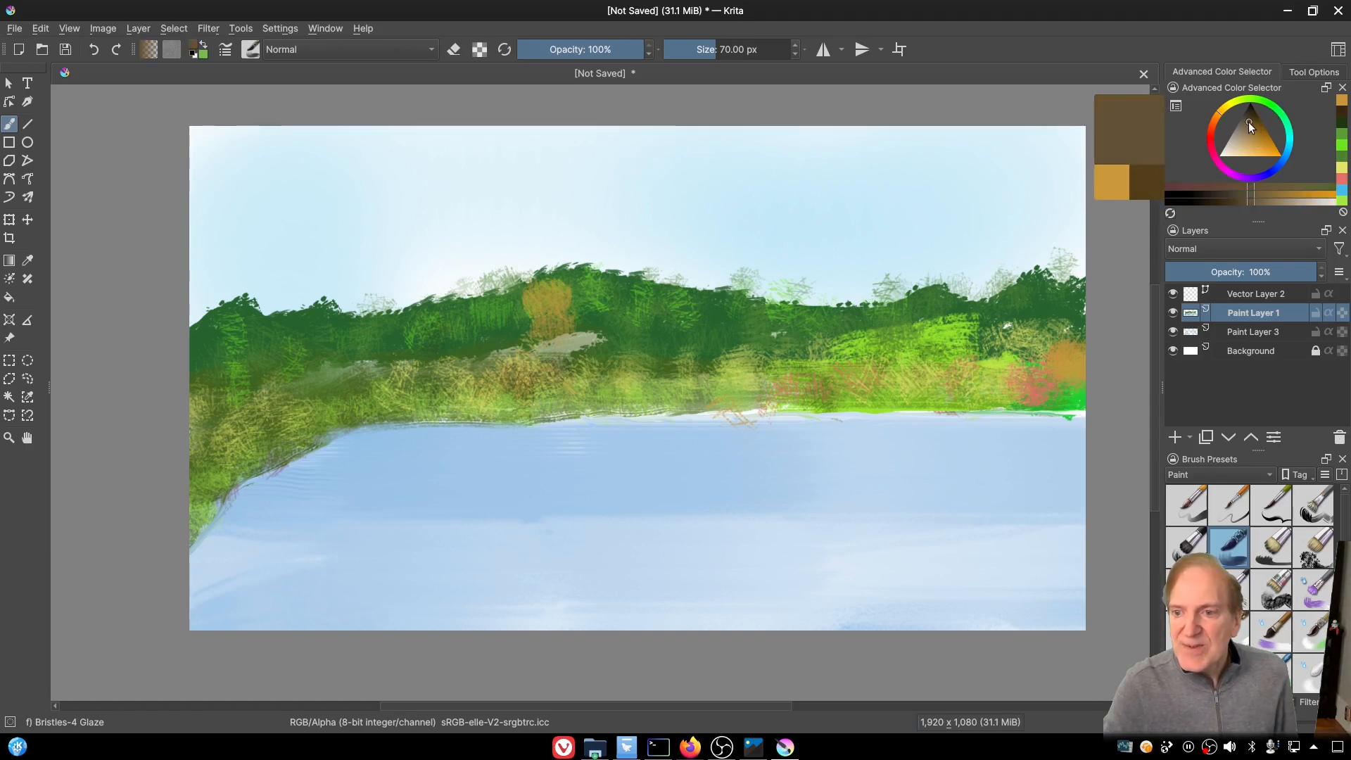
{"action": "left_click", "coordinate": [1272, 111]}
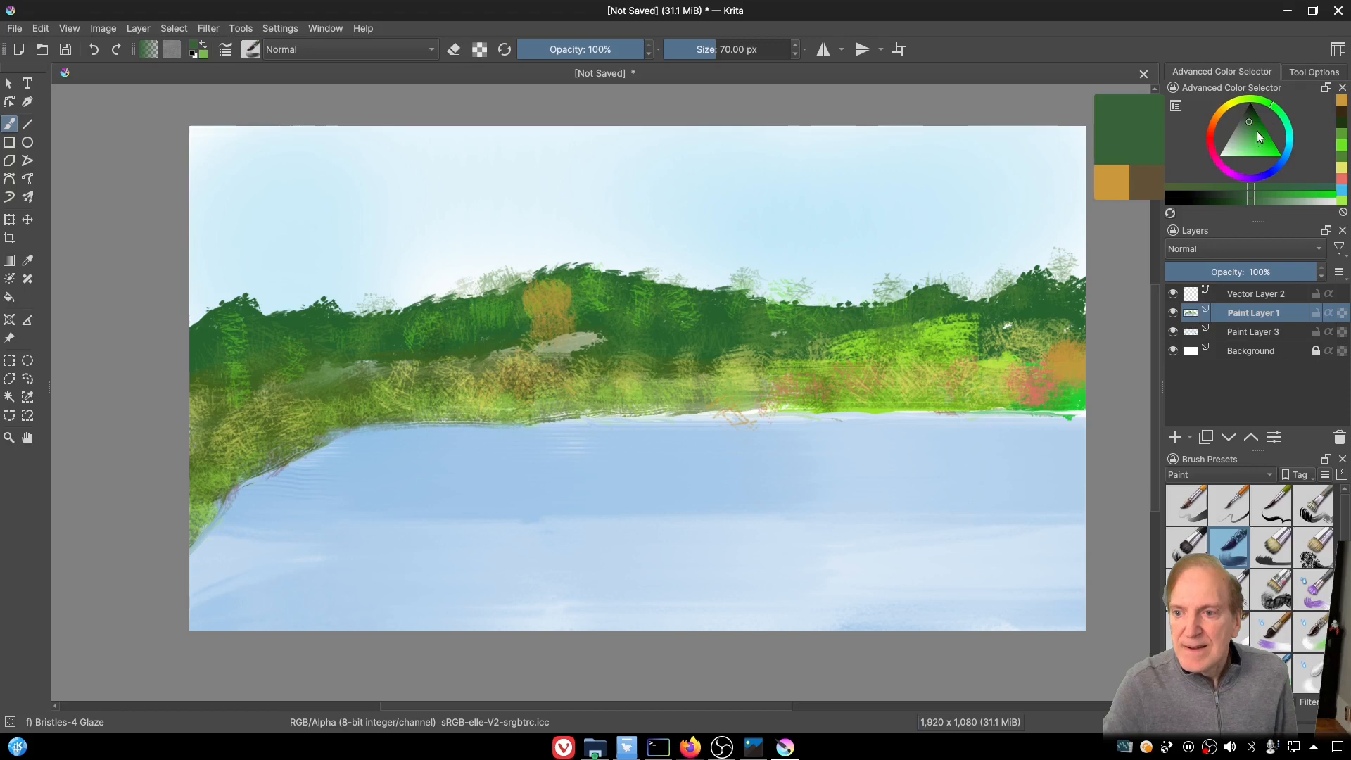
{"action": "left_click", "coordinate": [1257, 127]}
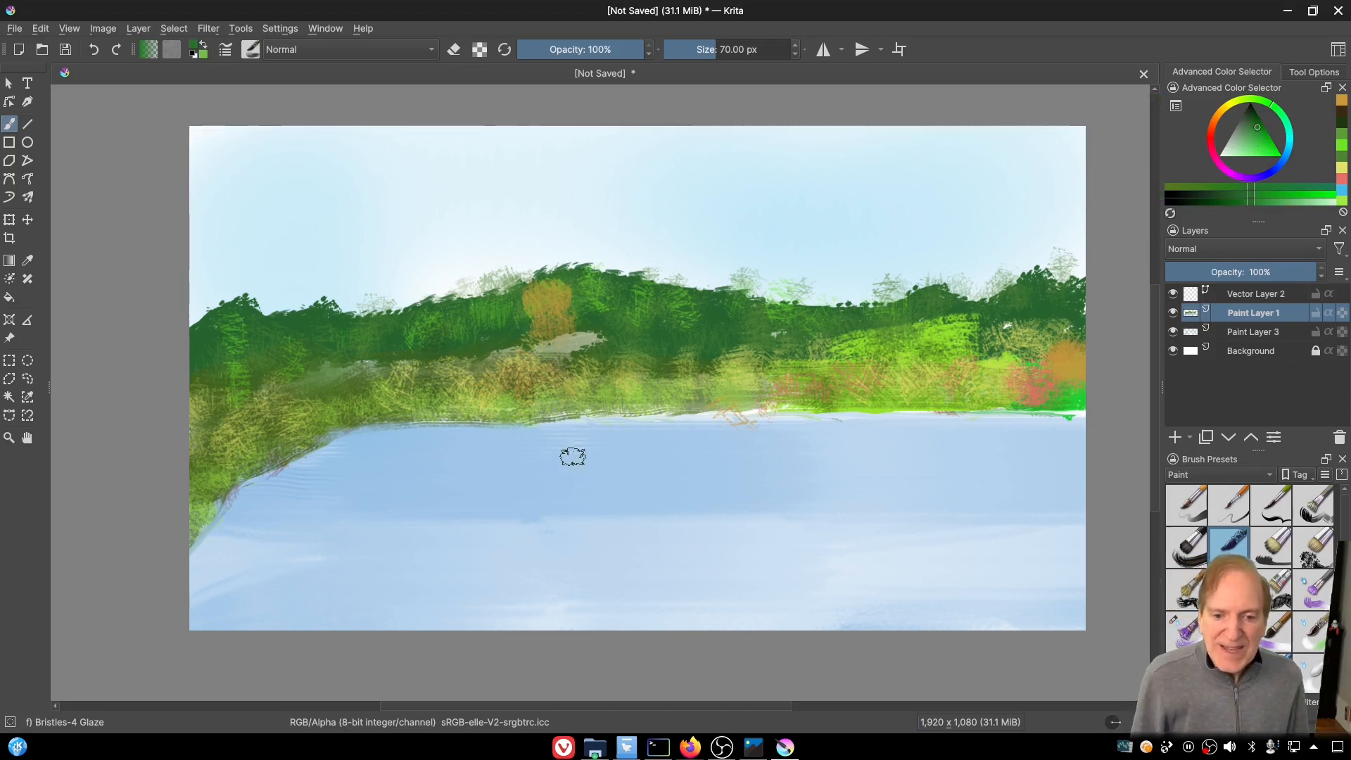
{"action": "mouse_move", "coordinate": [580, 445]}
{"action": "left_mouse_down"}
{"action": "mouse_move", "coordinate": [620, 443]}
{"action": "mouse_move", "coordinate": [658, 453]}
{"action": "left_mouse_up"}
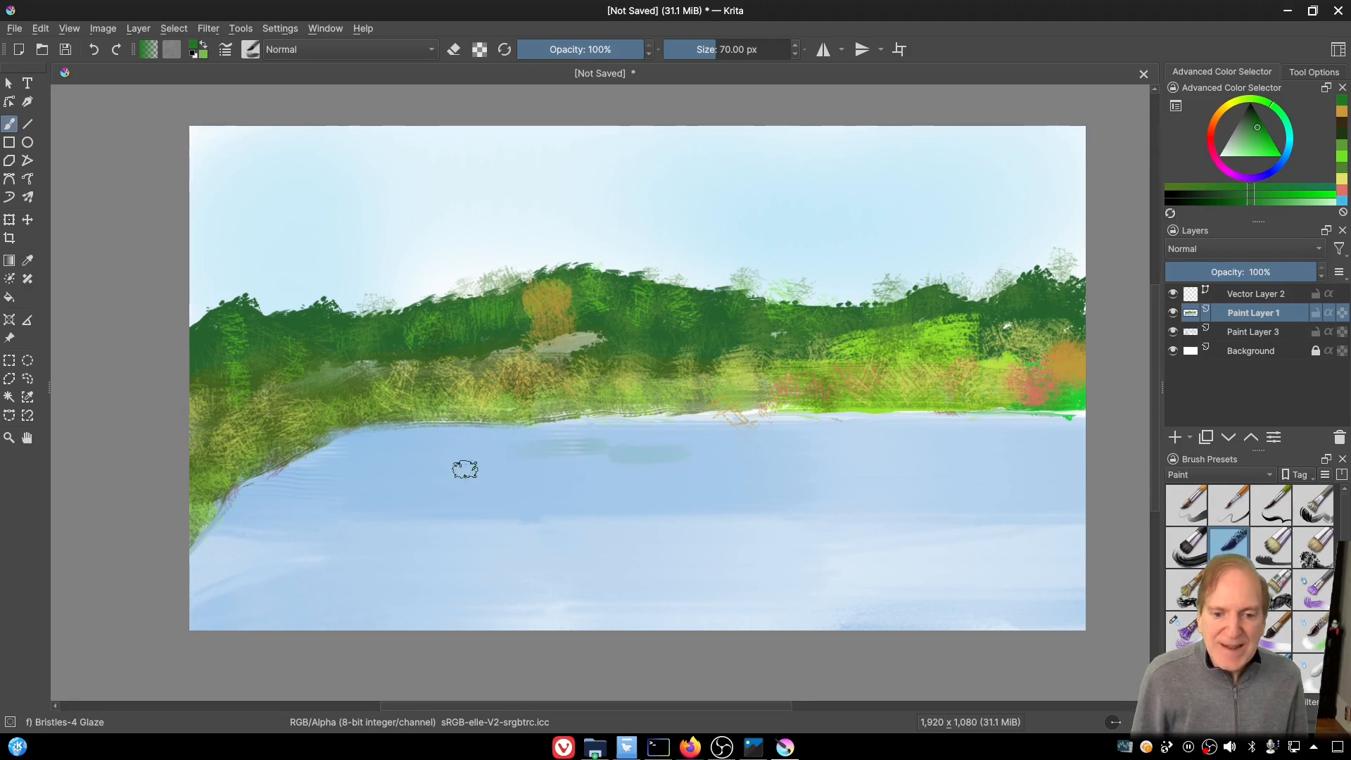
{"action": "mouse_move", "coordinate": [411, 478]}
{"action": "left_mouse_down"}
{"action": "mouse_move", "coordinate": [678, 465]}
{"action": "mouse_move", "coordinate": [568, 477]}
{"action": "mouse_move", "coordinate": [597, 439]}
{"action": "left_mouse_up"}
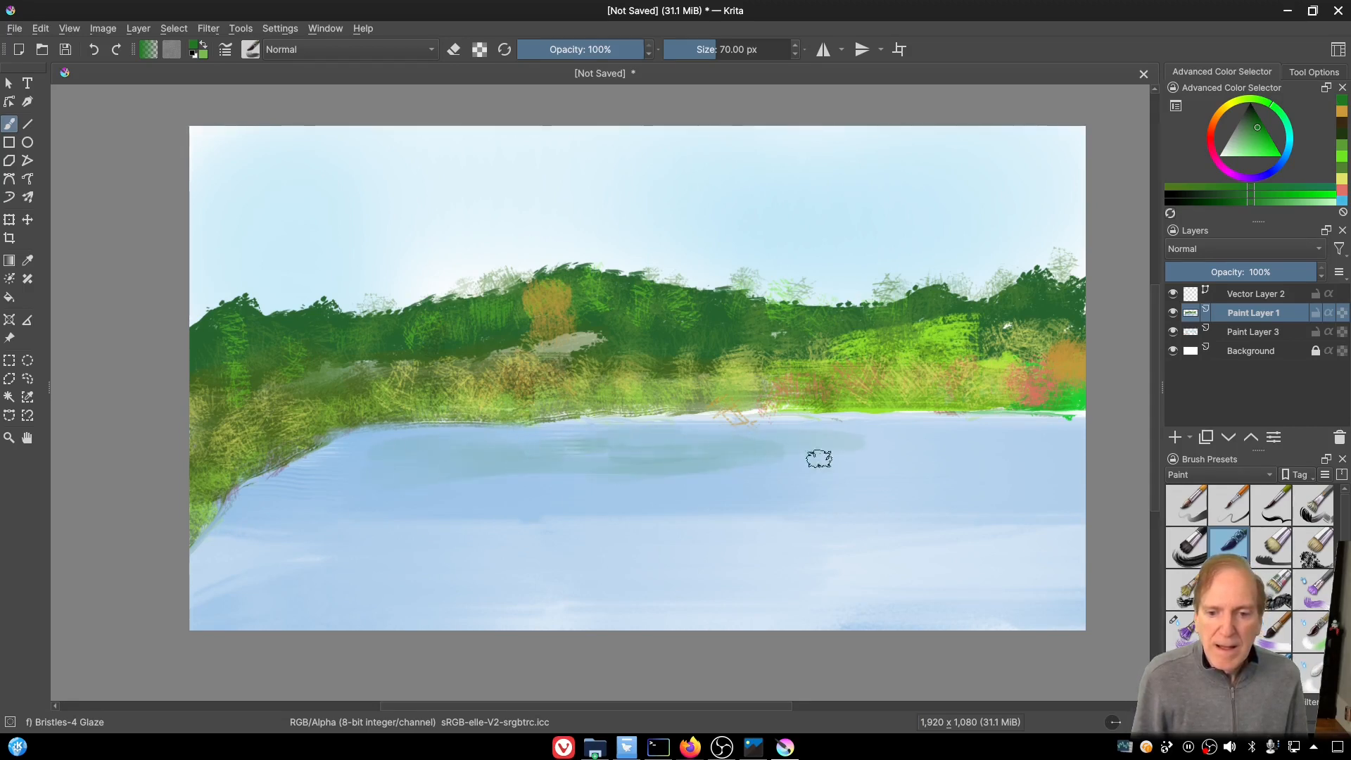
Step: Paint a second band of long horizontal green reflection strokes across the middle of the lake
{"action": "left_click_drag", "start_coordinate": [609, 496], "coordinate": [504, 499]}
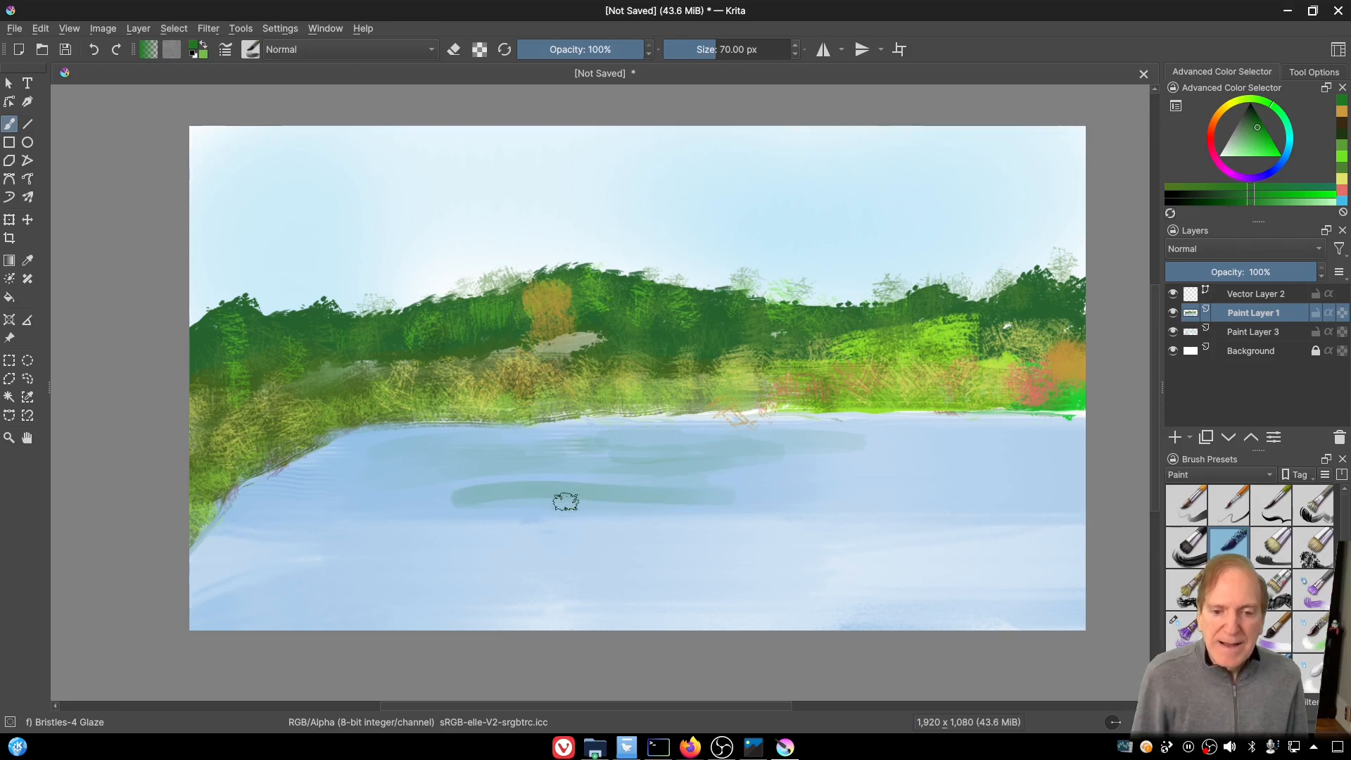
{"action": "mouse_move", "coordinate": [807, 500]}
{"action": "left_mouse_down"}
{"action": "mouse_move", "coordinate": [1033, 504]}
{"action": "mouse_move", "coordinate": [755, 492]}
{"action": "left_mouse_up"}
{"action": "mouse_move", "coordinate": [596, 499]}
{"action": "left_mouse_down"}
{"action": "mouse_move", "coordinate": [396, 529]}
{"action": "mouse_move", "coordinate": [484, 508]}
{"action": "mouse_move", "coordinate": [373, 507]}
{"action": "mouse_move", "coordinate": [648, 481]}
{"action": "mouse_move", "coordinate": [387, 498]}
{"action": "left_mouse_up"}
{"action": "left_click_drag", "start_coordinate": [570, 523], "coordinate": [835, 512]}
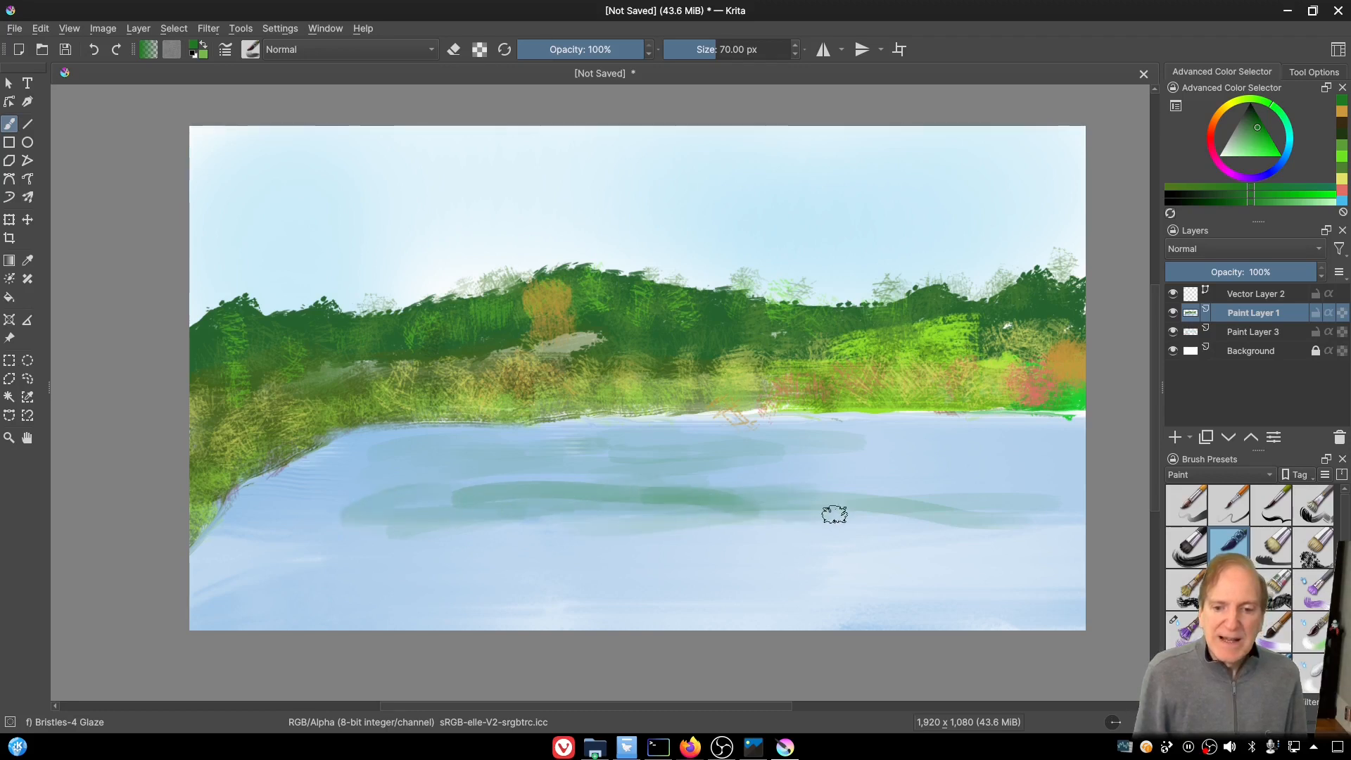
{"action": "mouse_move", "coordinate": [733, 477]}
{"action": "left_mouse_down"}
{"action": "mouse_move", "coordinate": [941, 483]}
{"action": "mouse_move", "coordinate": [968, 492]}
{"action": "mouse_move", "coordinate": [929, 507]}
{"action": "mouse_move", "coordinate": [741, 493]}
{"action": "mouse_move", "coordinate": [972, 503]}
{"action": "left_mouse_up"}
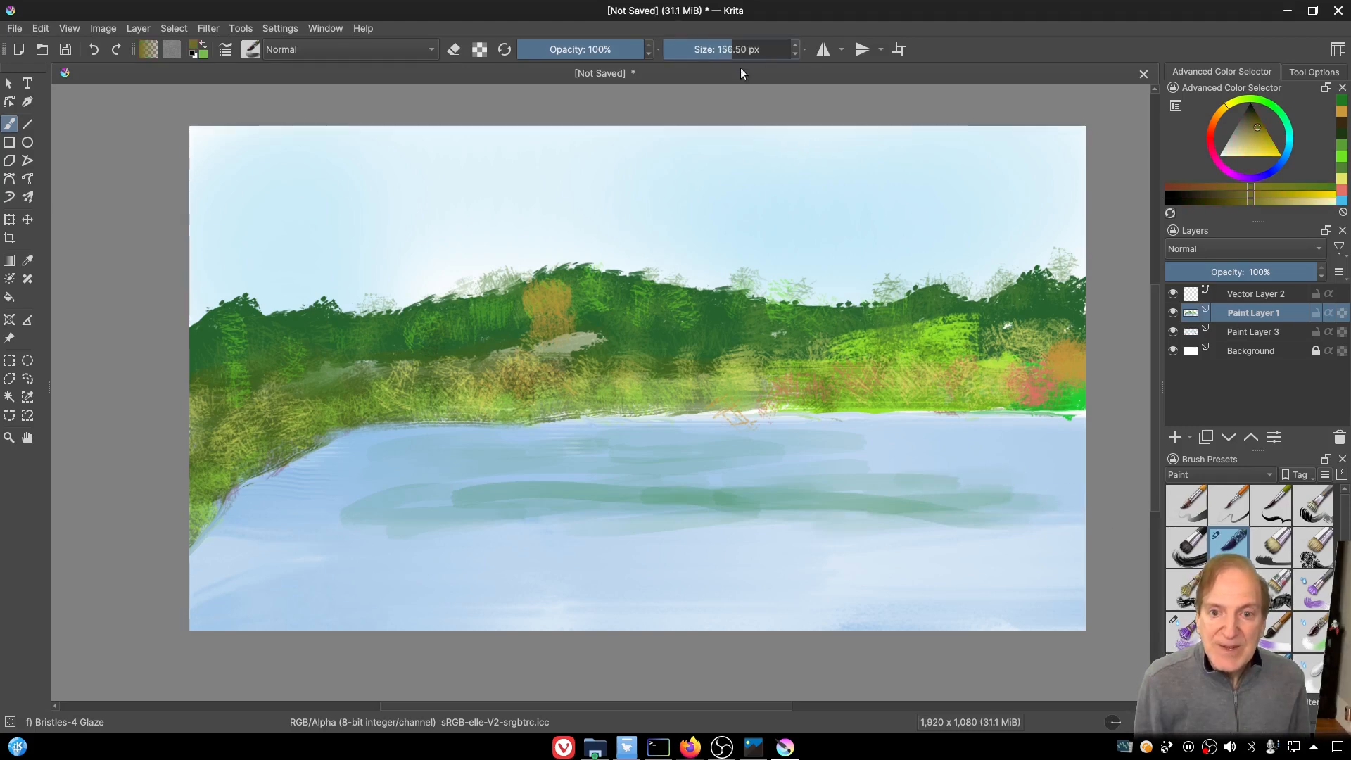
Step: Paint broad olive-brown reflections across the lake with the brush size at 267.65 px, and blend them with the Blender Textured Soft brush
{"action": "left_click", "coordinate": [744, 49]}
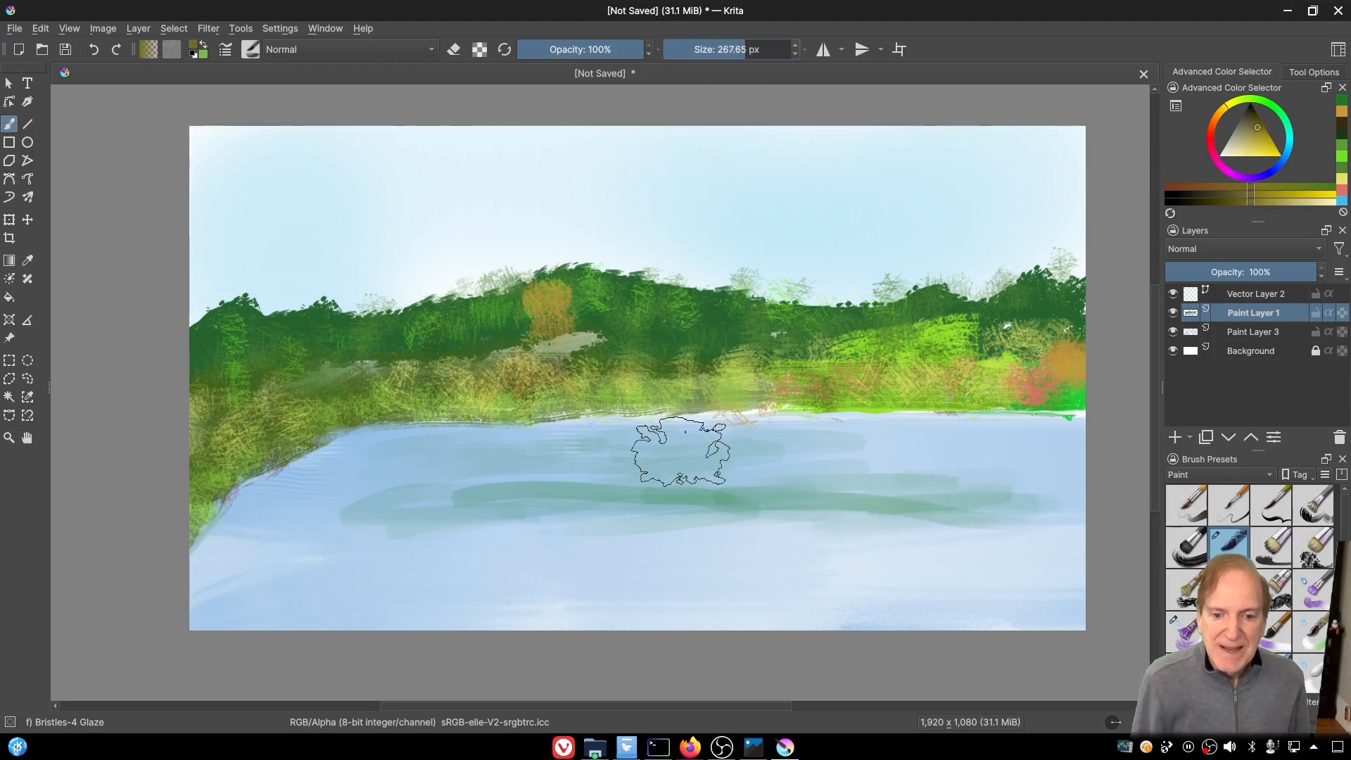
{"action": "left_click_drag", "start_coordinate": [681, 451], "coordinate": [669, 458]}
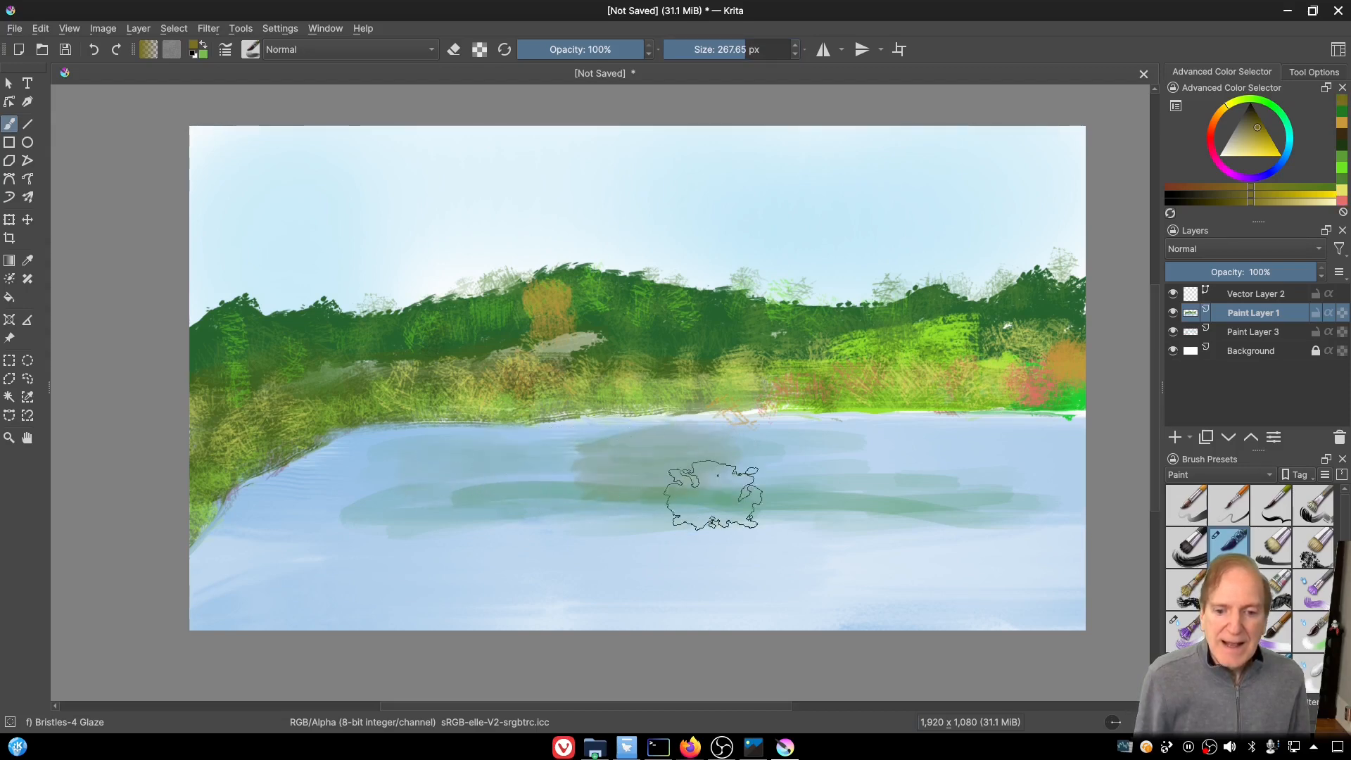
{"action": "mouse_move", "coordinate": [937, 467]}
{"action": "left_mouse_down"}
{"action": "mouse_move", "coordinate": [954, 475]}
{"action": "mouse_move", "coordinate": [889, 552]}
{"action": "left_mouse_up"}
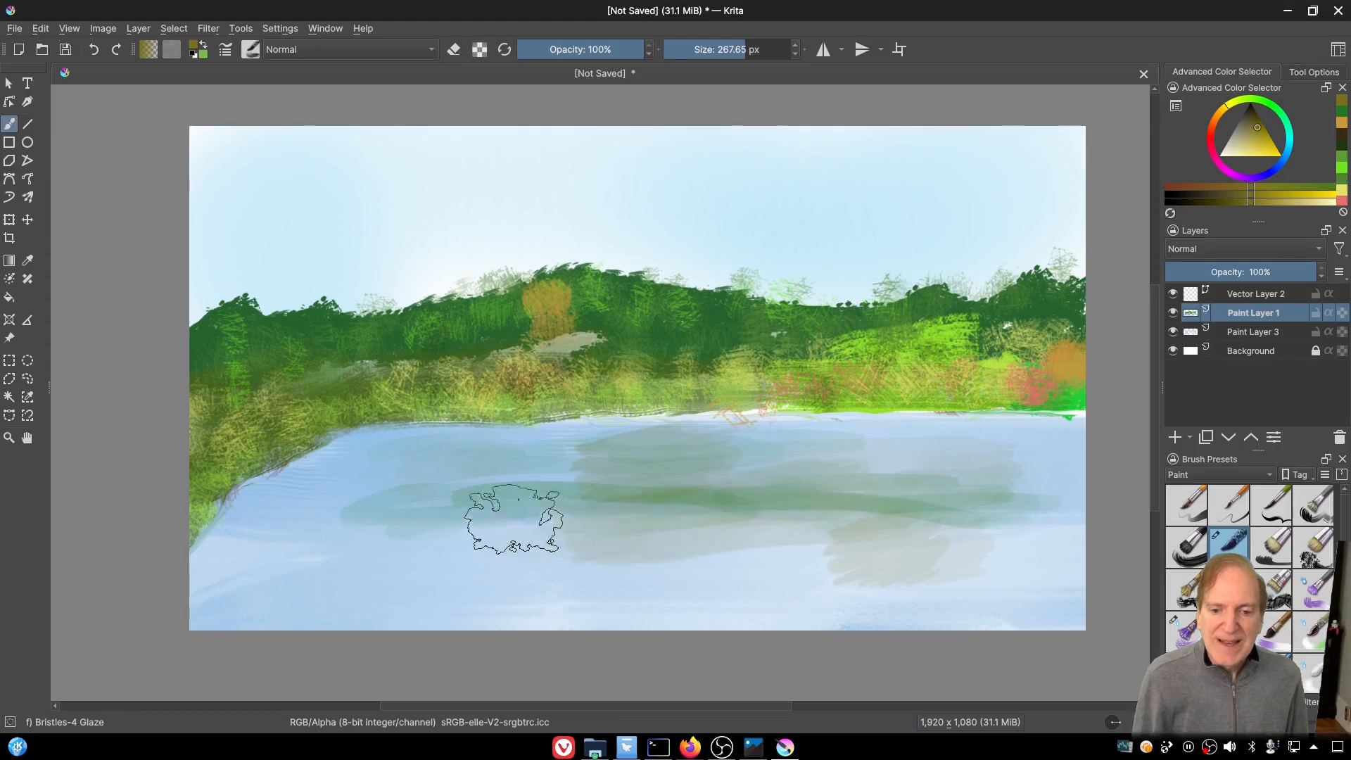
{"action": "mouse_move", "coordinate": [514, 518]}
{"action": "left_mouse_down"}
{"action": "mouse_move", "coordinate": [431, 494]}
{"action": "mouse_move", "coordinate": [599, 467]}
{"action": "mouse_move", "coordinate": [480, 520]}
{"action": "mouse_move", "coordinate": [639, 497]}
{"action": "left_mouse_up"}
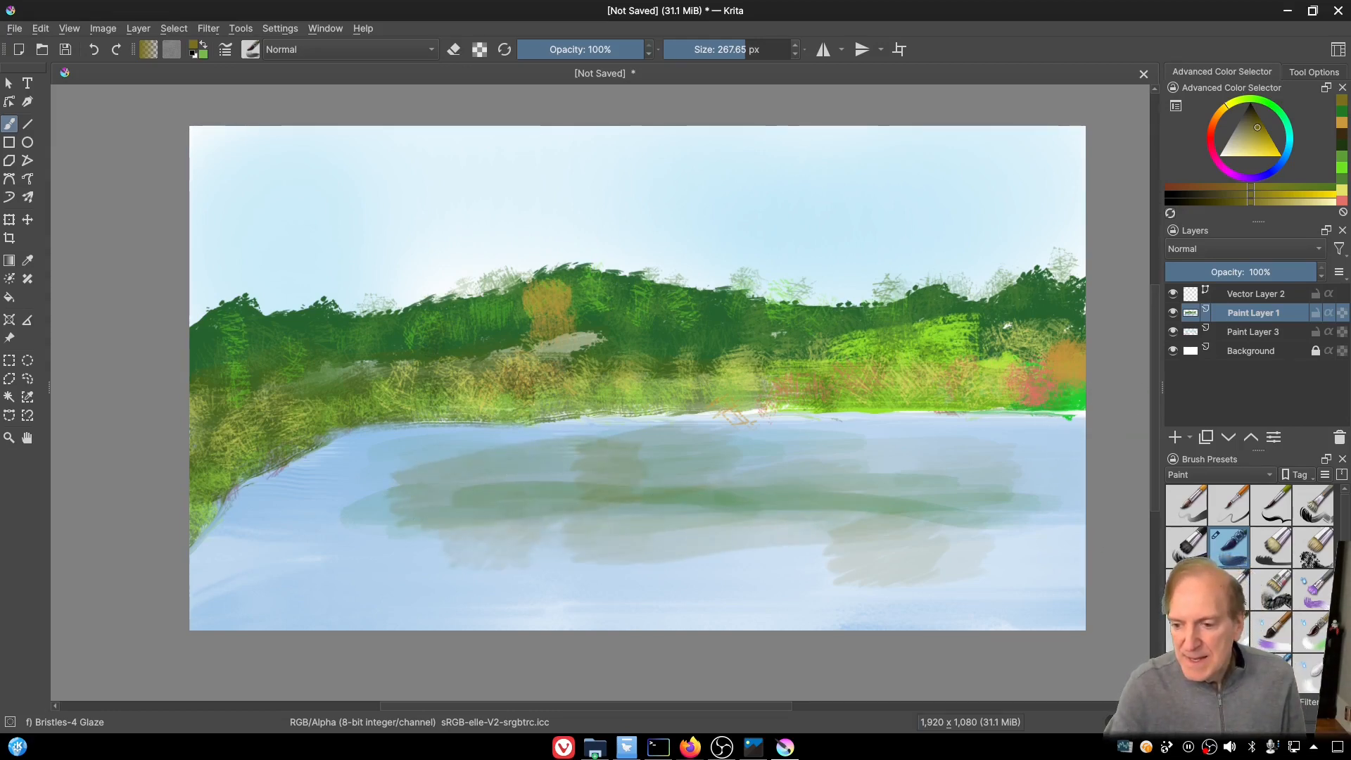
{"action": "scroll", "coordinate": [1250, 640], "scroll_direction": "down", "scroll_amount": 2}
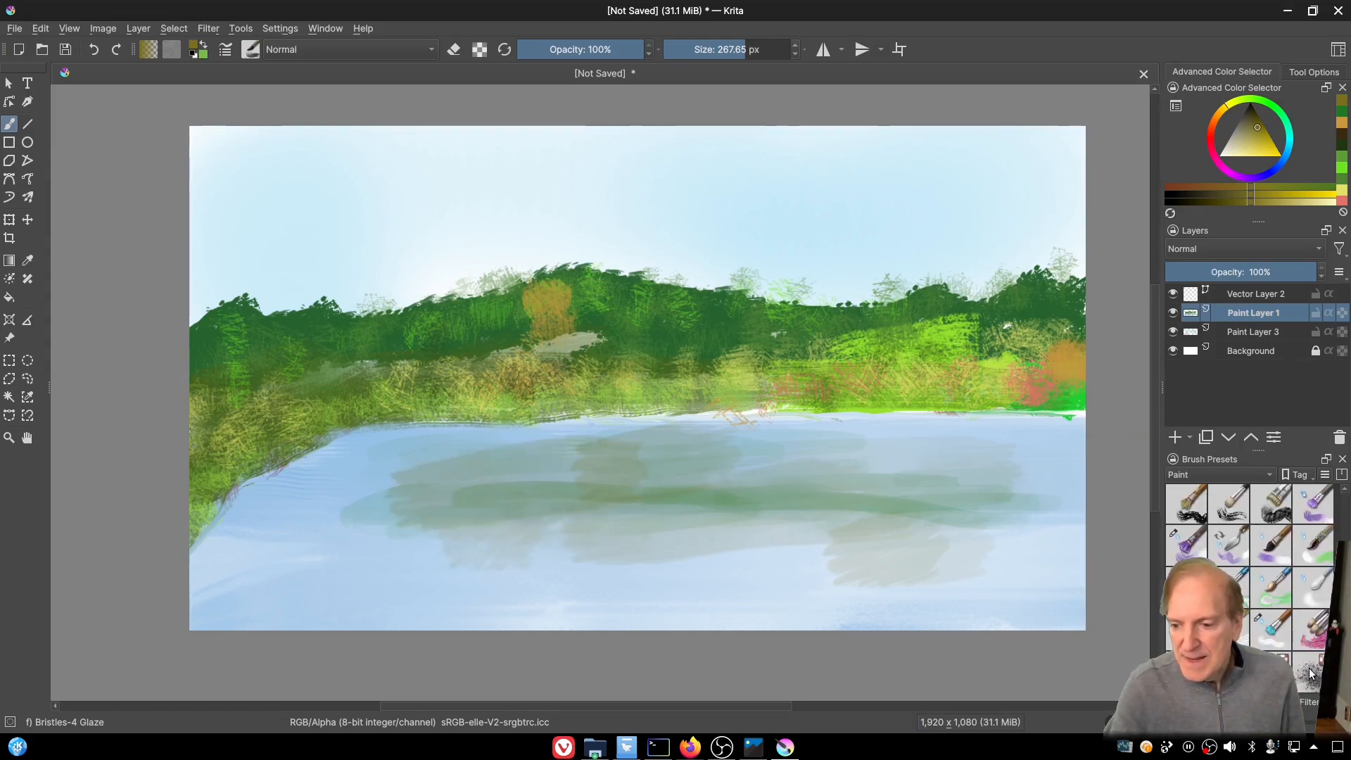
{"action": "left_click", "coordinate": [1270, 629]}
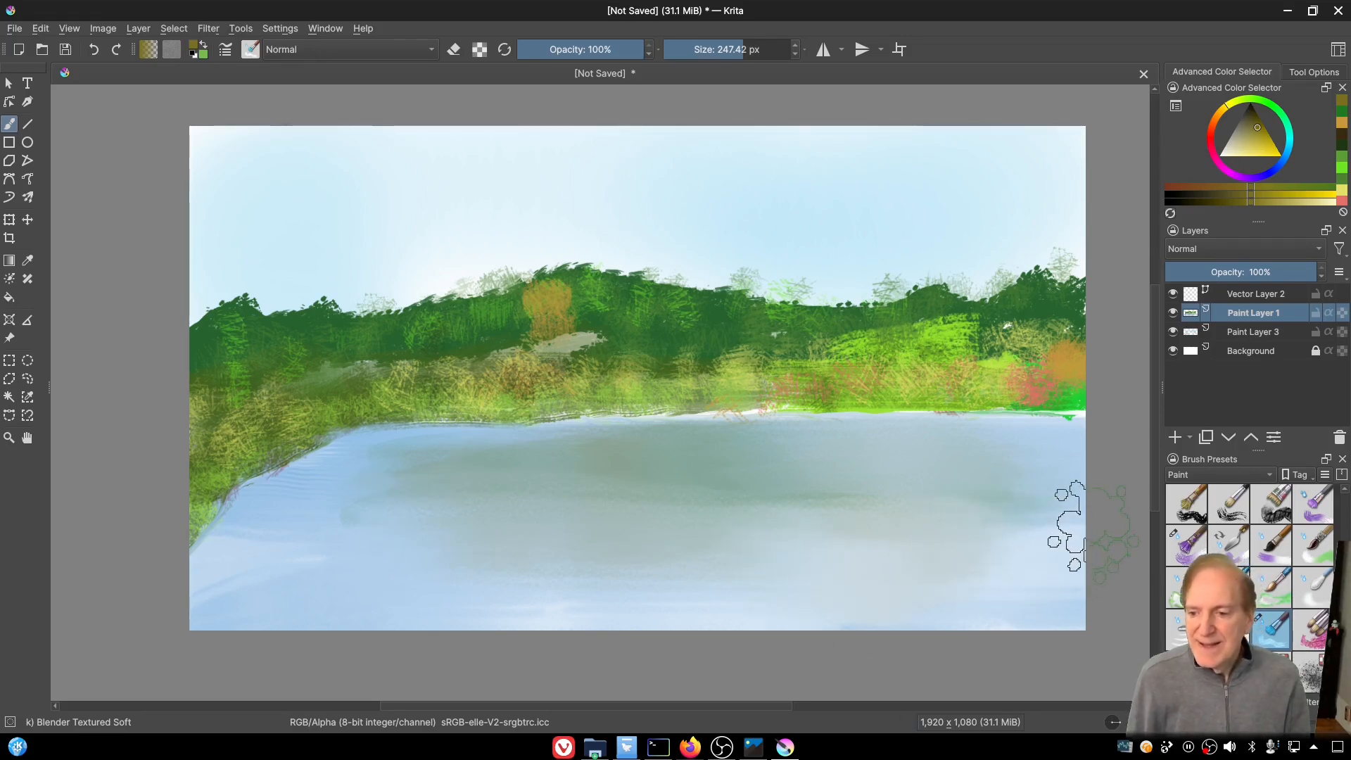
Step: Rake horizontal ripples across the lake with the Blender Rake brush at 359.60 px, and soften them with Blender Textured Soft
{"action": "left_click", "coordinate": [1186, 628]}
{"action": "left_click_drag", "start_coordinate": [900, 459], "coordinate": [779, 461]}
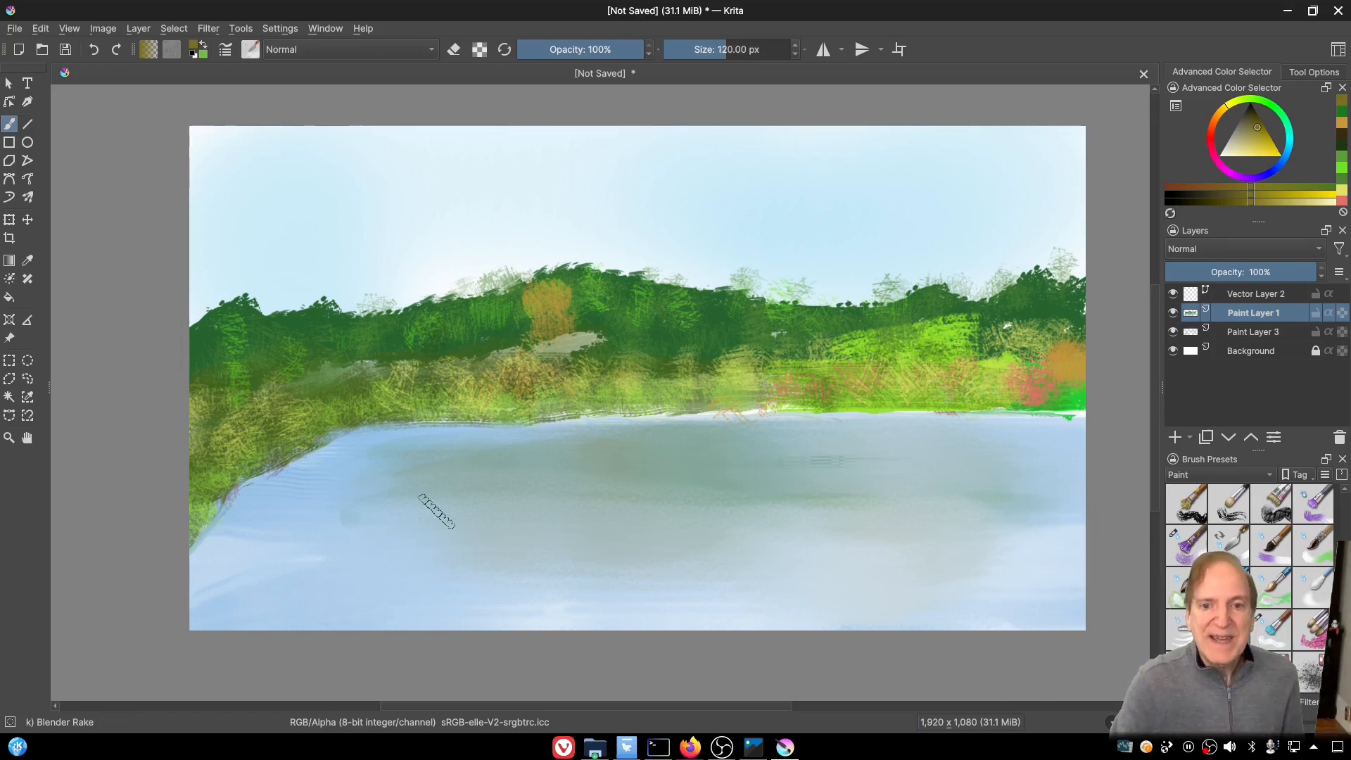
{"action": "left_click", "coordinate": [752, 51]}
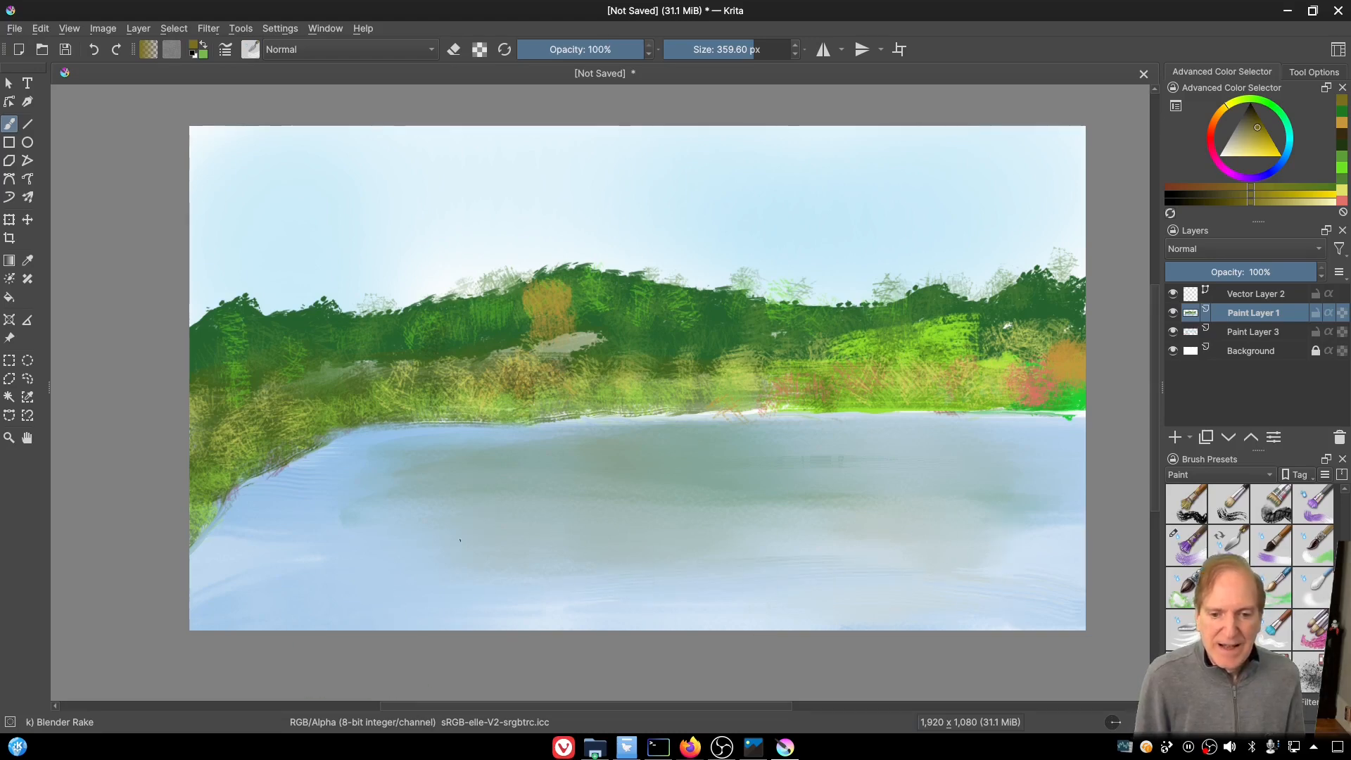
{"action": "left_click_drag", "start_coordinate": [850, 485], "coordinate": [1013, 482]}
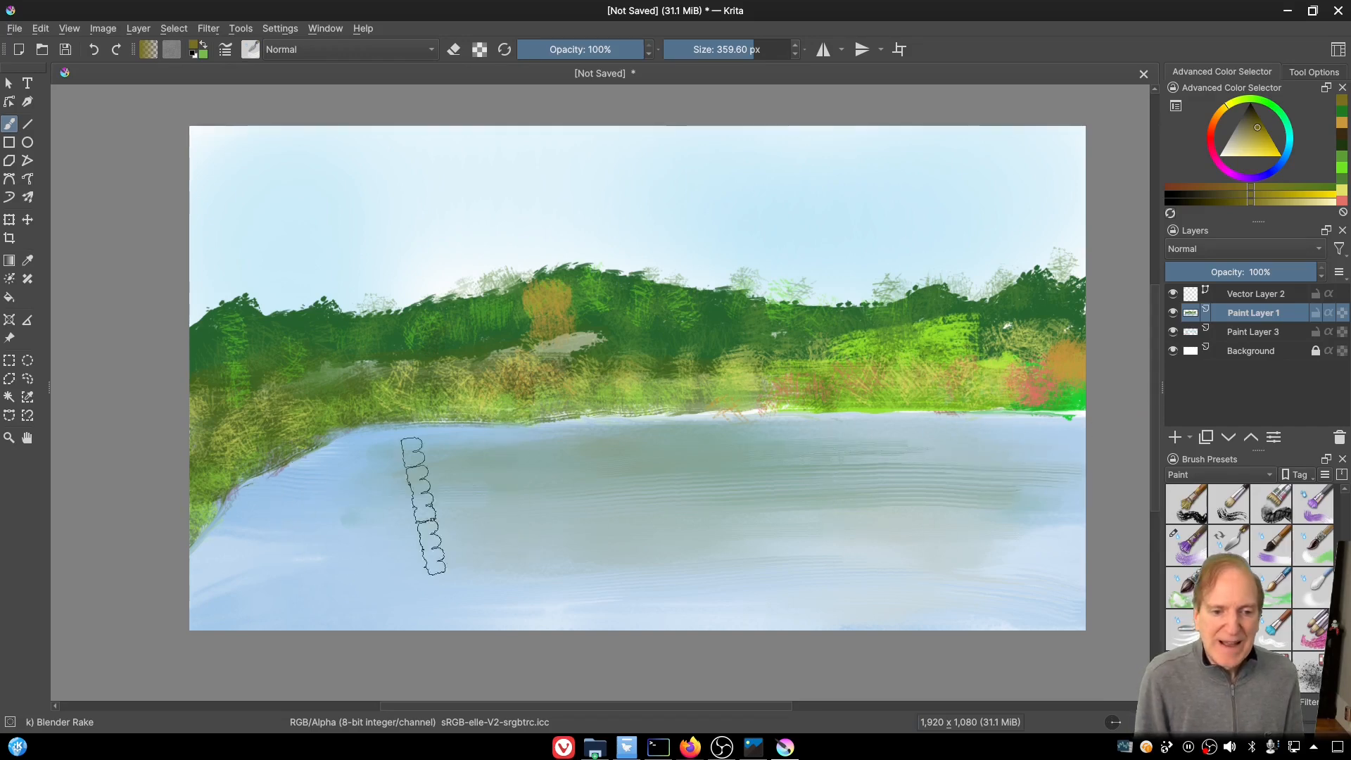
{"action": "left_click_drag", "start_coordinate": [746, 547], "coordinate": [925, 547]}
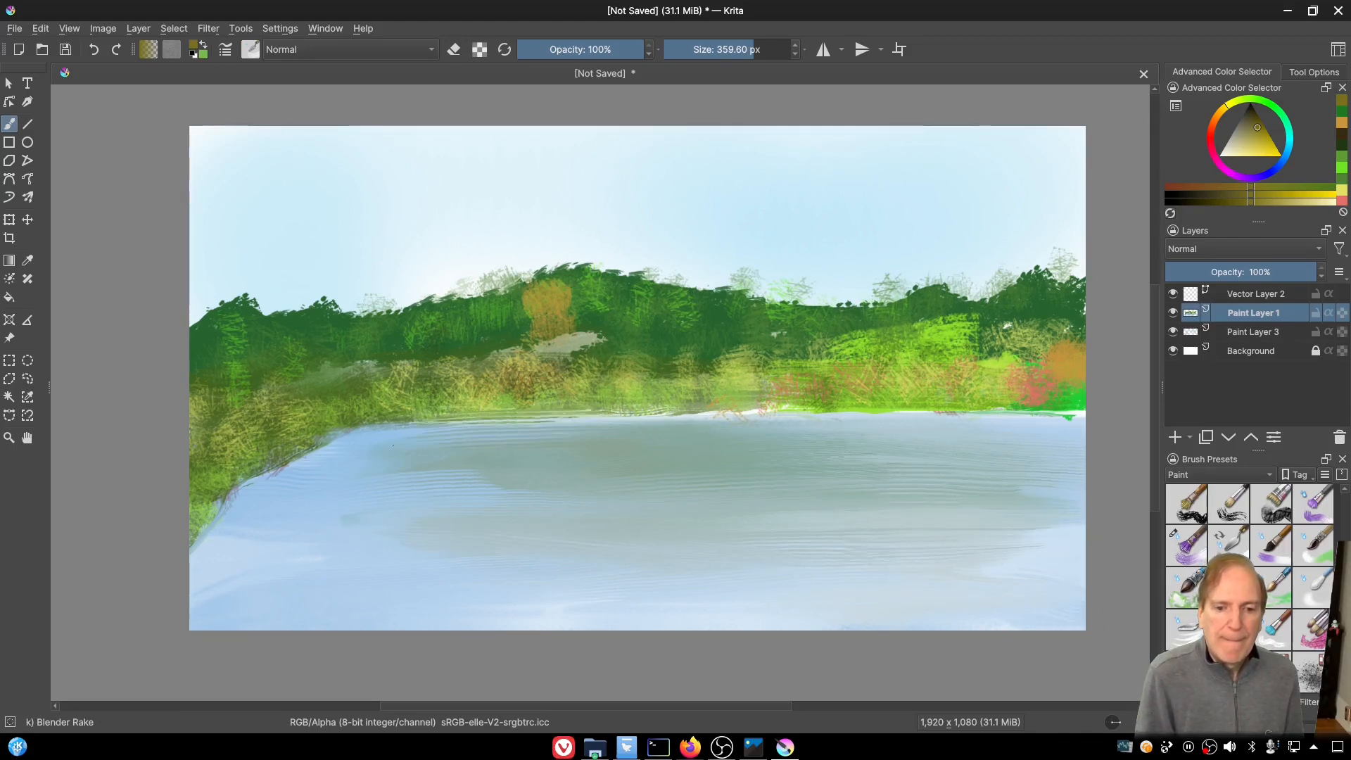
{"action": "left_click_drag", "start_coordinate": [808, 441], "coordinate": [1062, 442]}
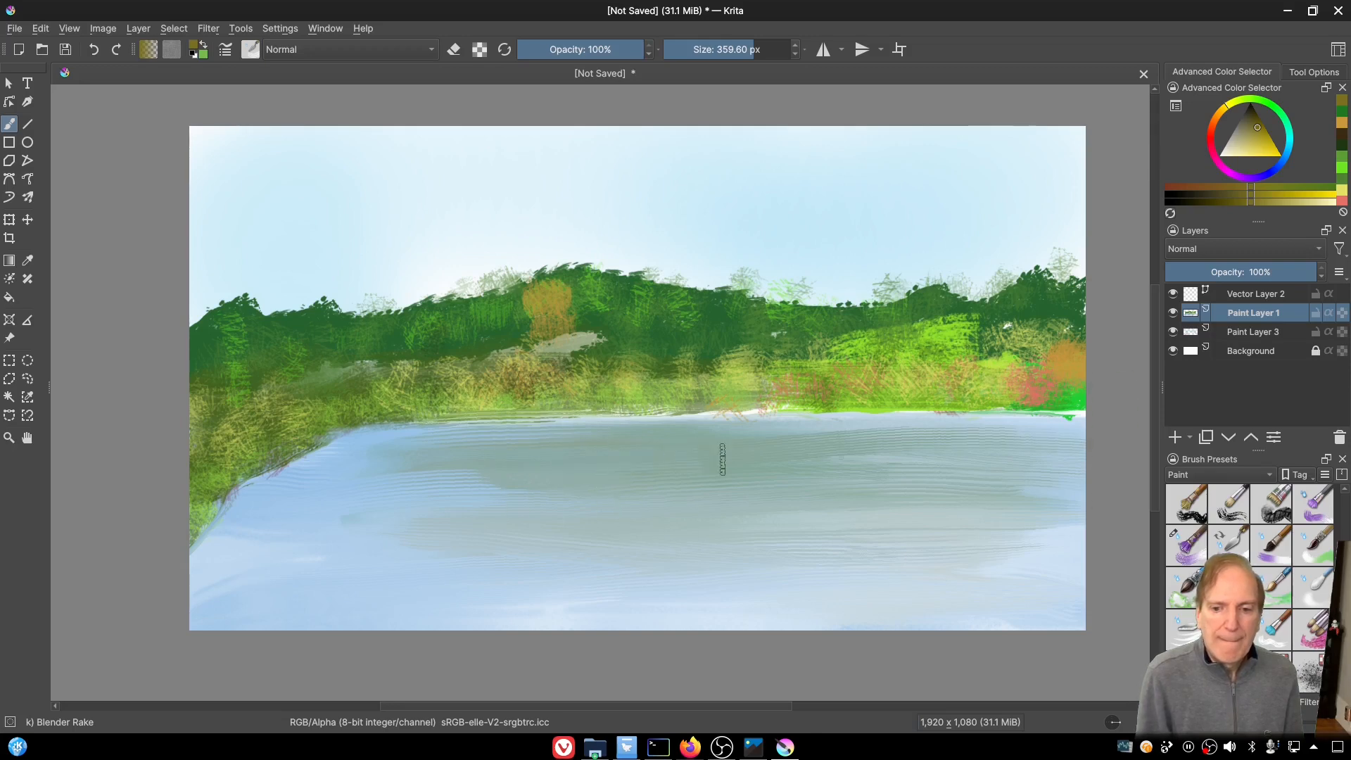
{"action": "left_click_drag", "start_coordinate": [844, 459], "coordinate": [946, 458]}
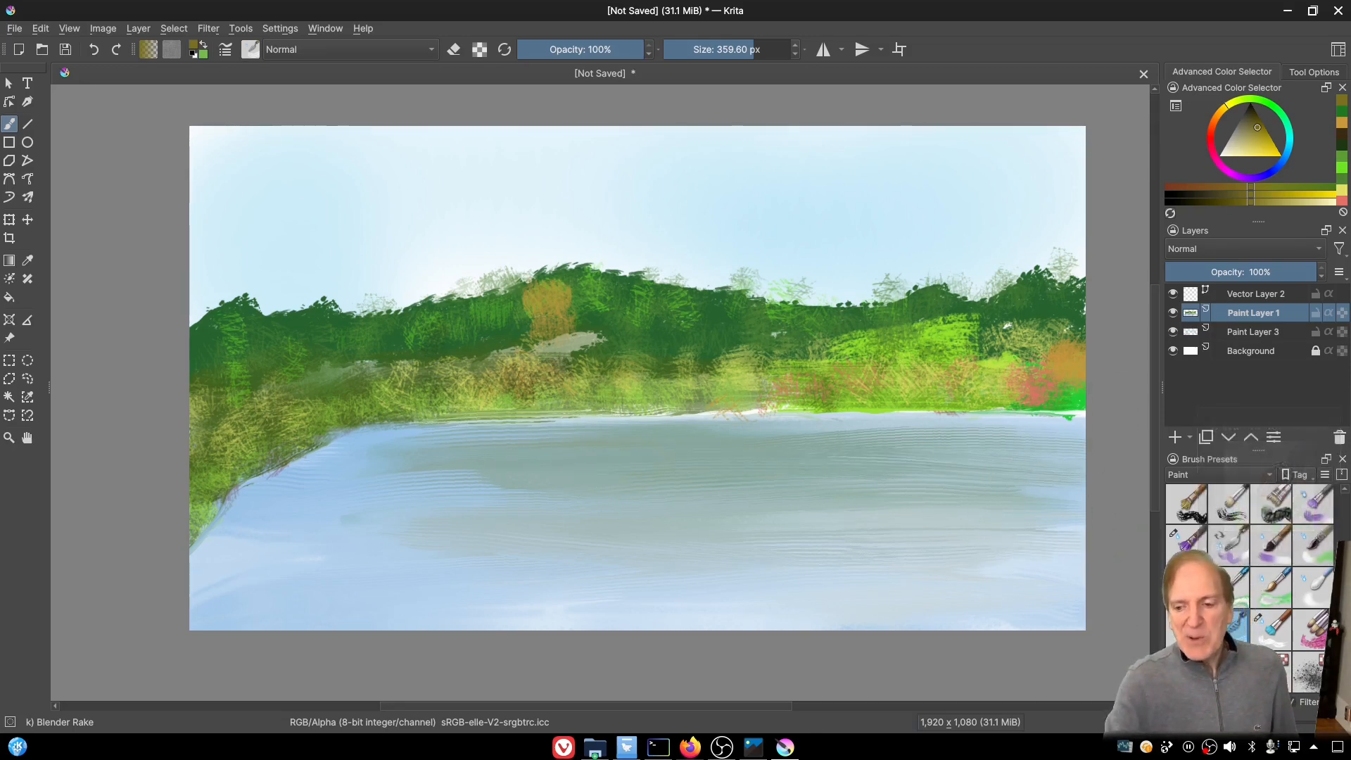
{"action": "left_click", "coordinate": [1260, 622]}
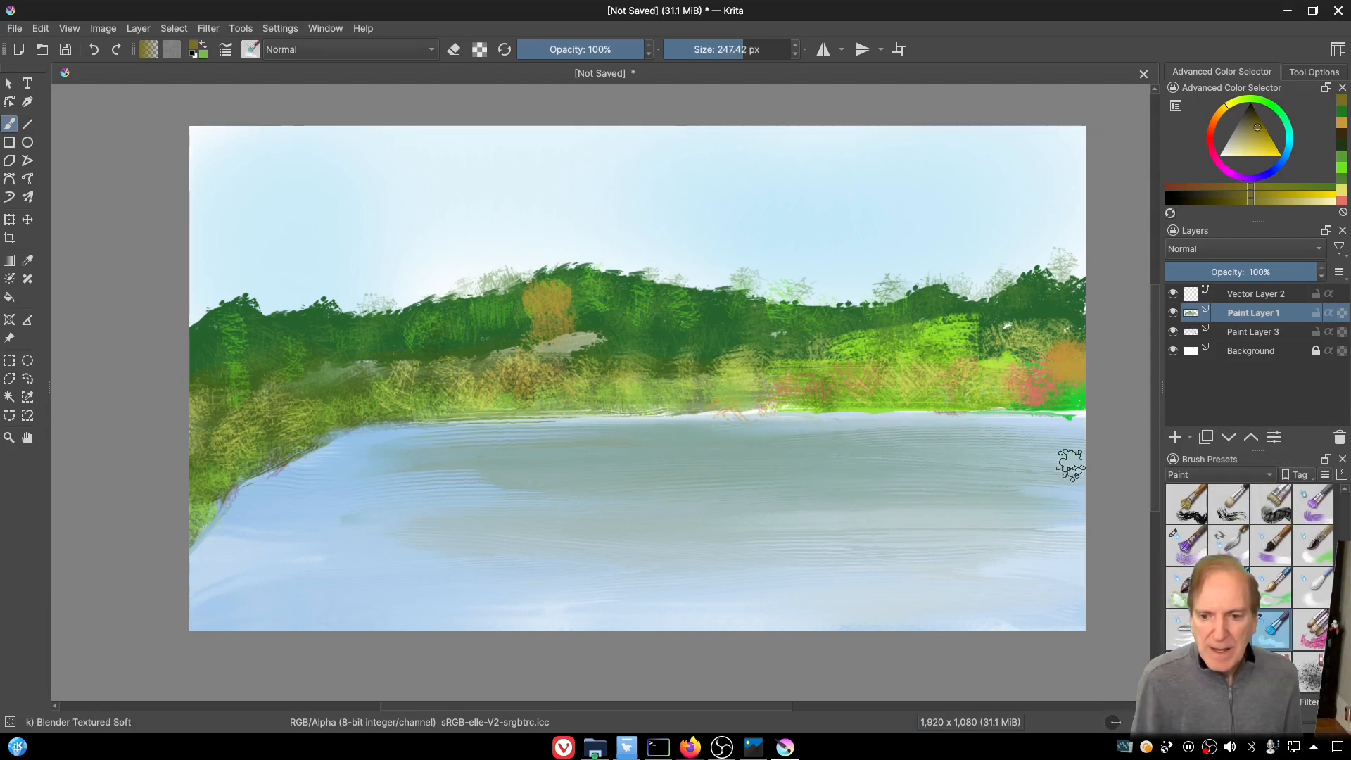
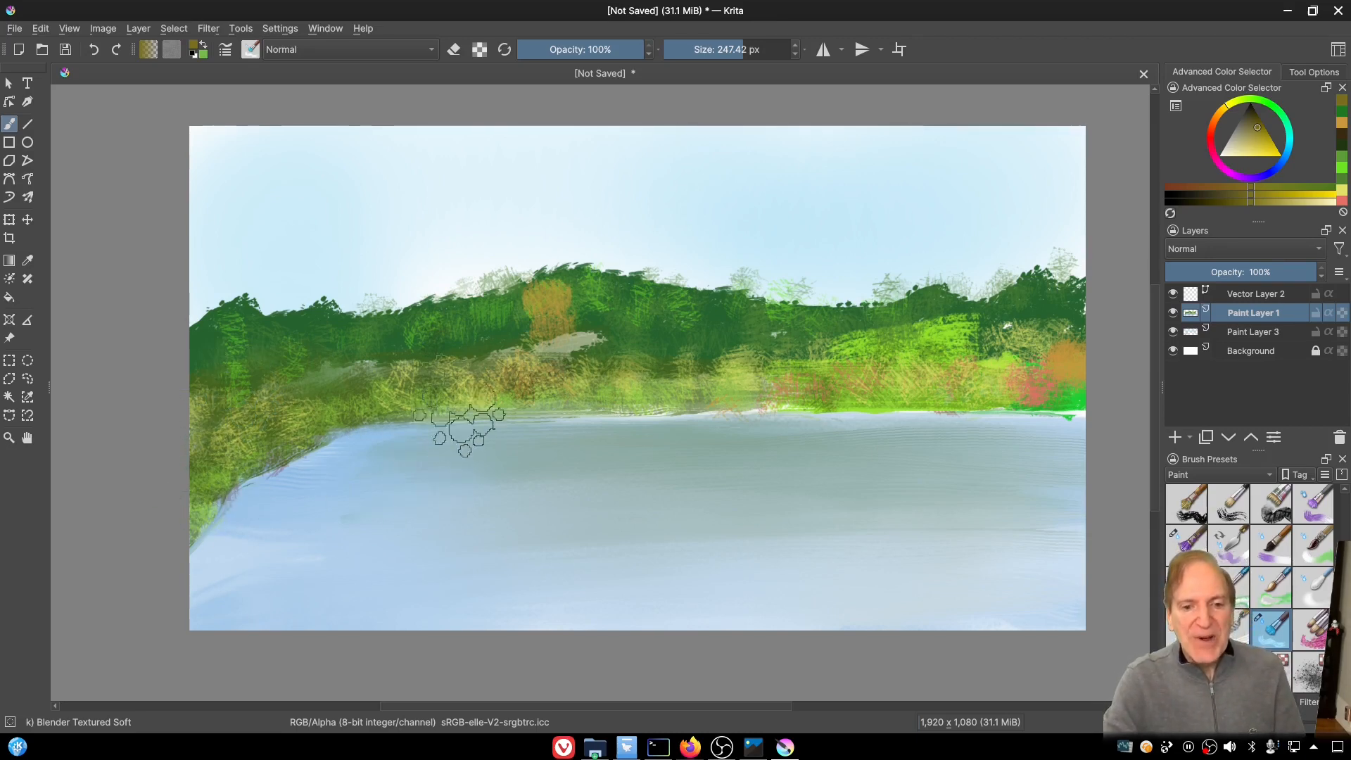
Step: Start saving the painting under a new name and create a folder named Krita inside the Pictures folder
{"action": "left_click", "coordinate": [14, 28]}
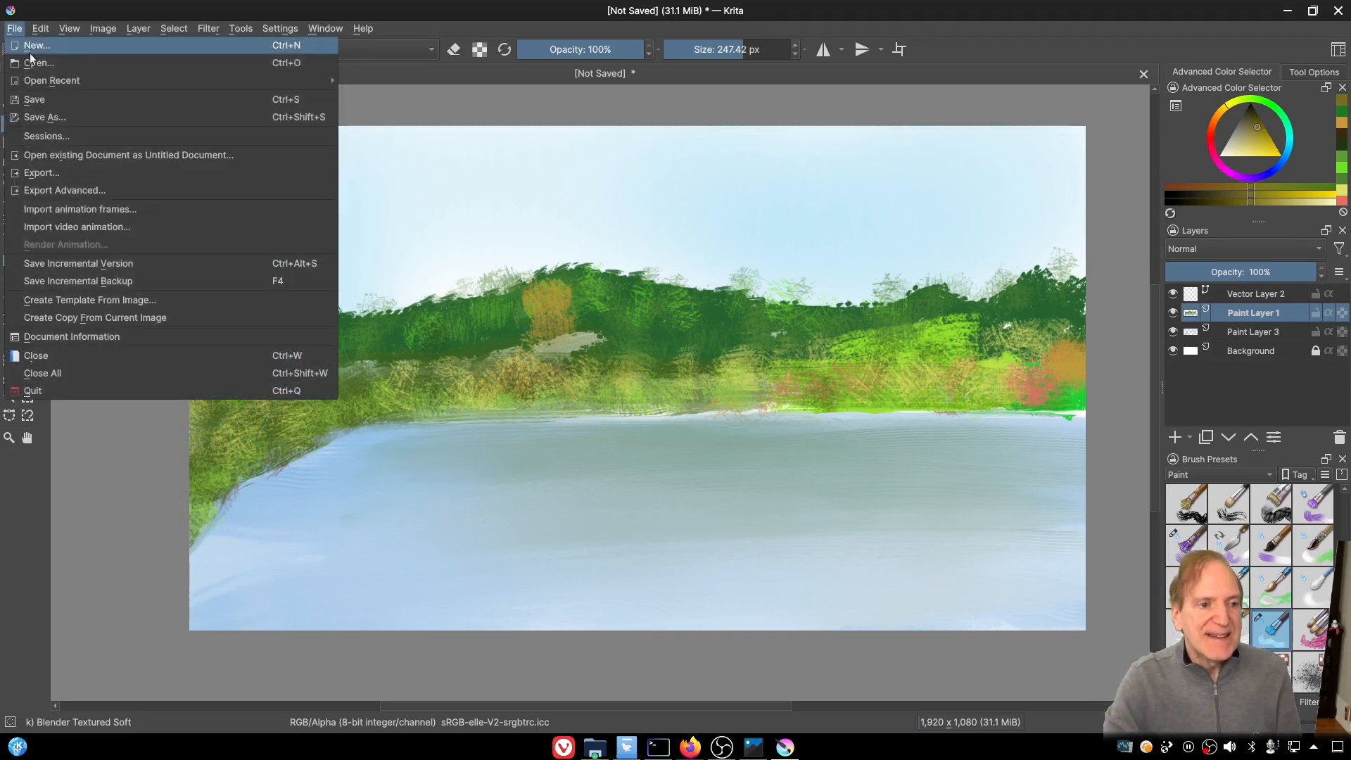
{"action": "left_click", "coordinate": [43, 113]}
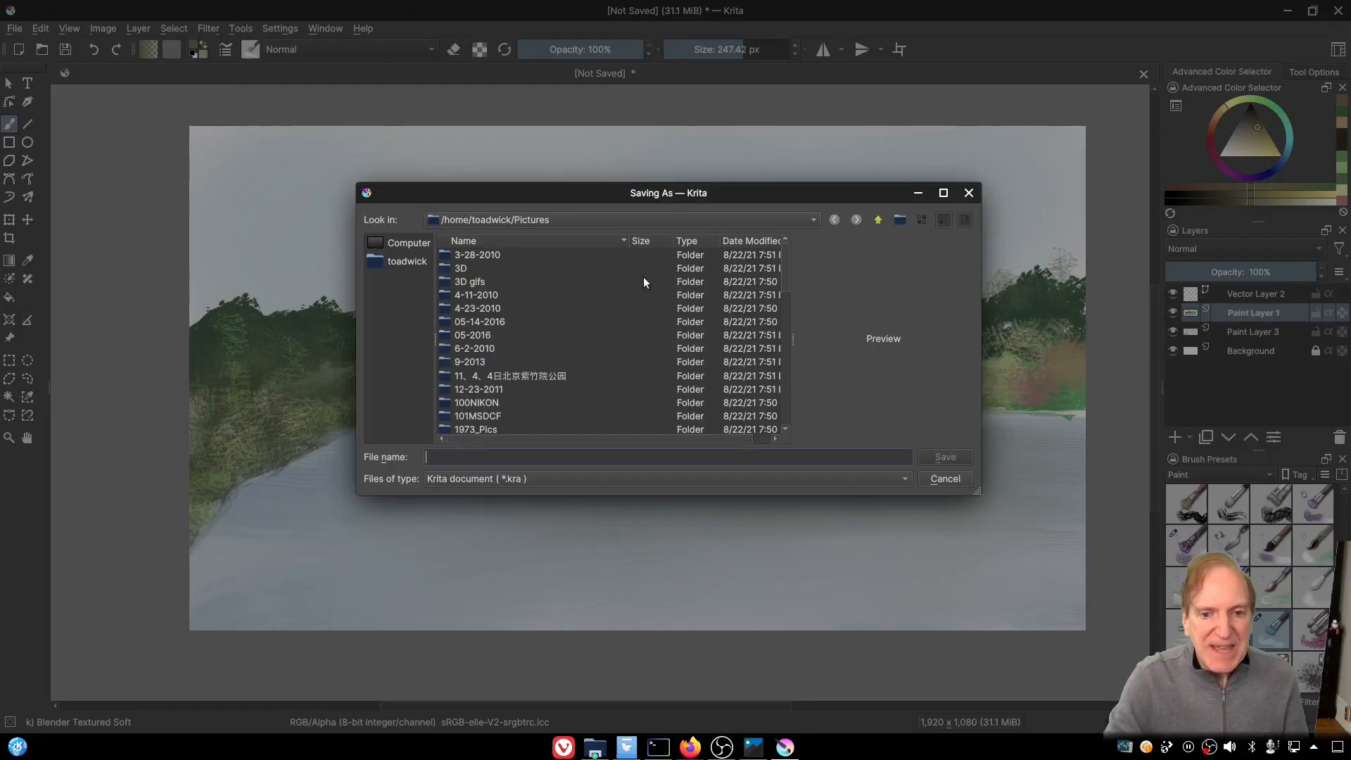
{"action": "left_click", "coordinate": [905, 221]}
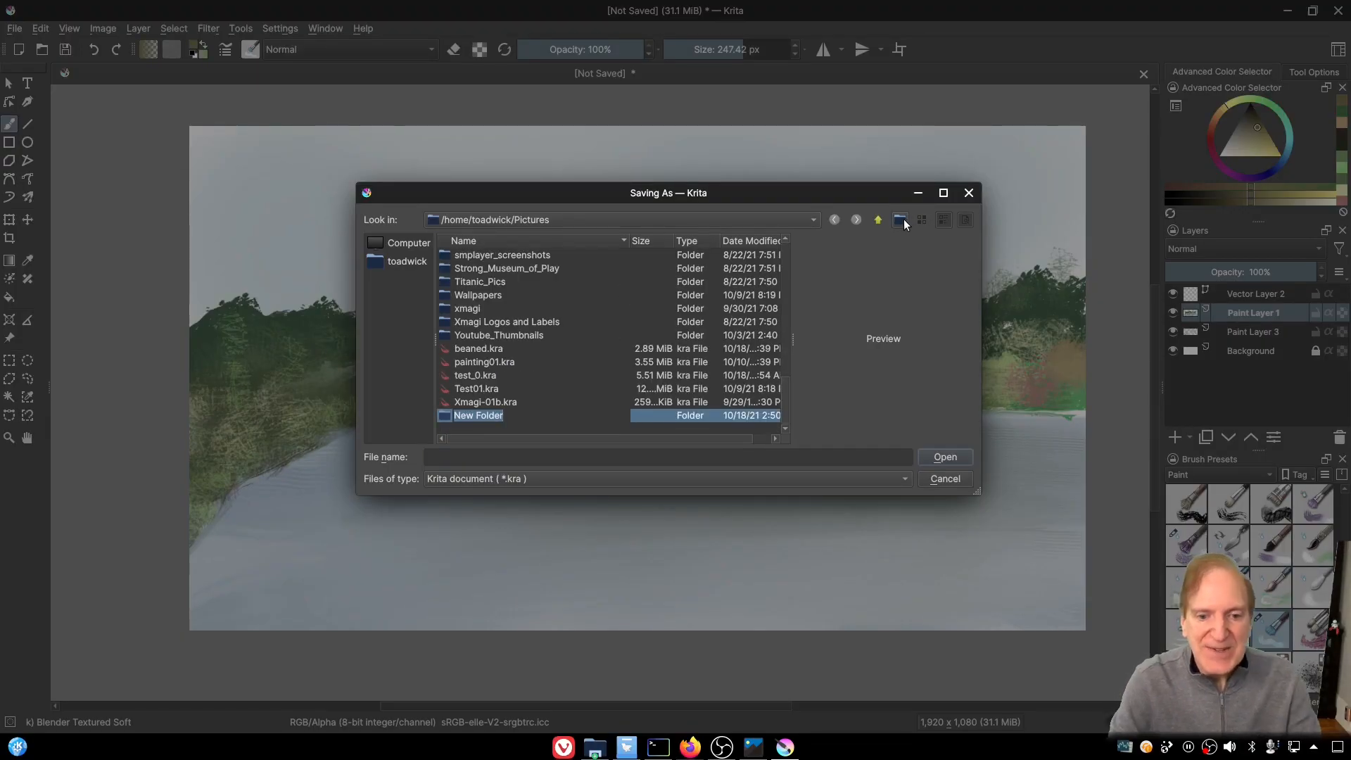
{"action": "type", "text": "Krit"}
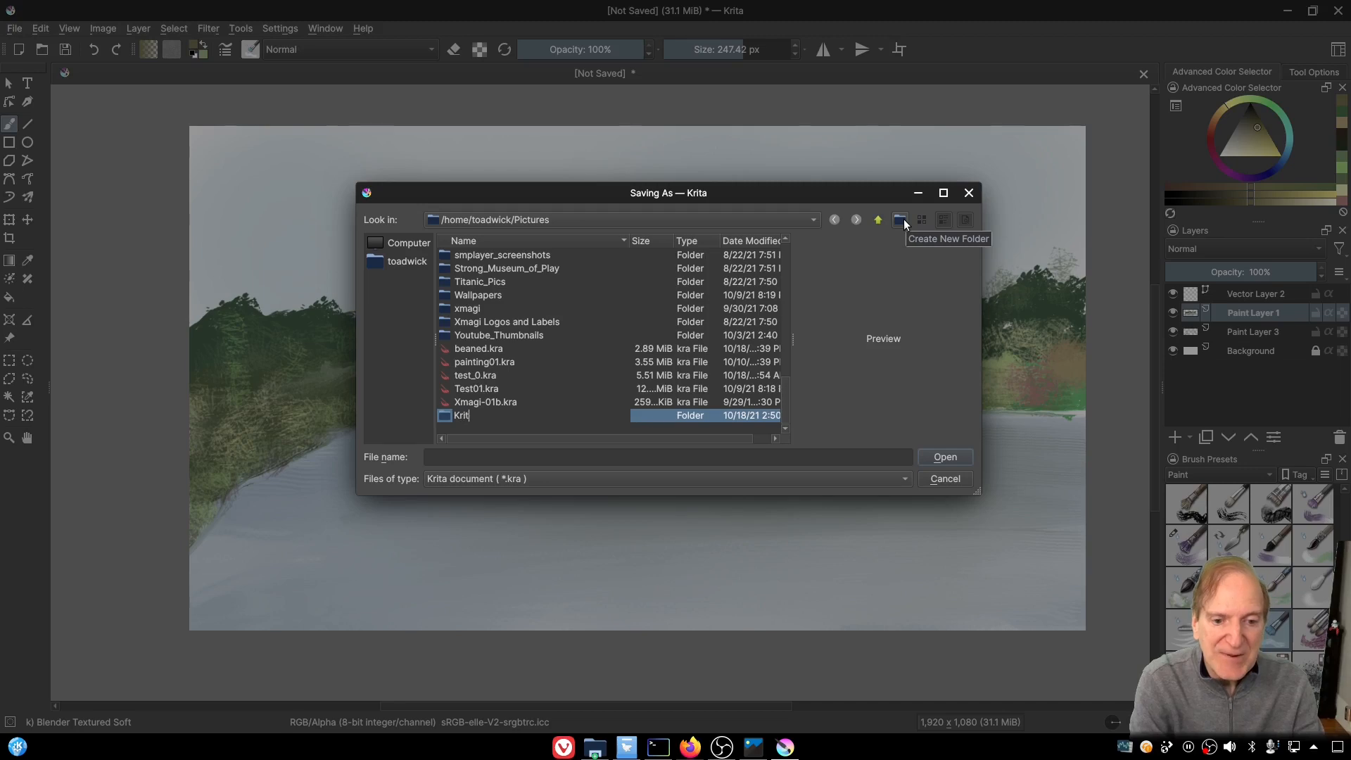
{"action": "type", "text": "a"}
{"action": "key", "text": "Return"}
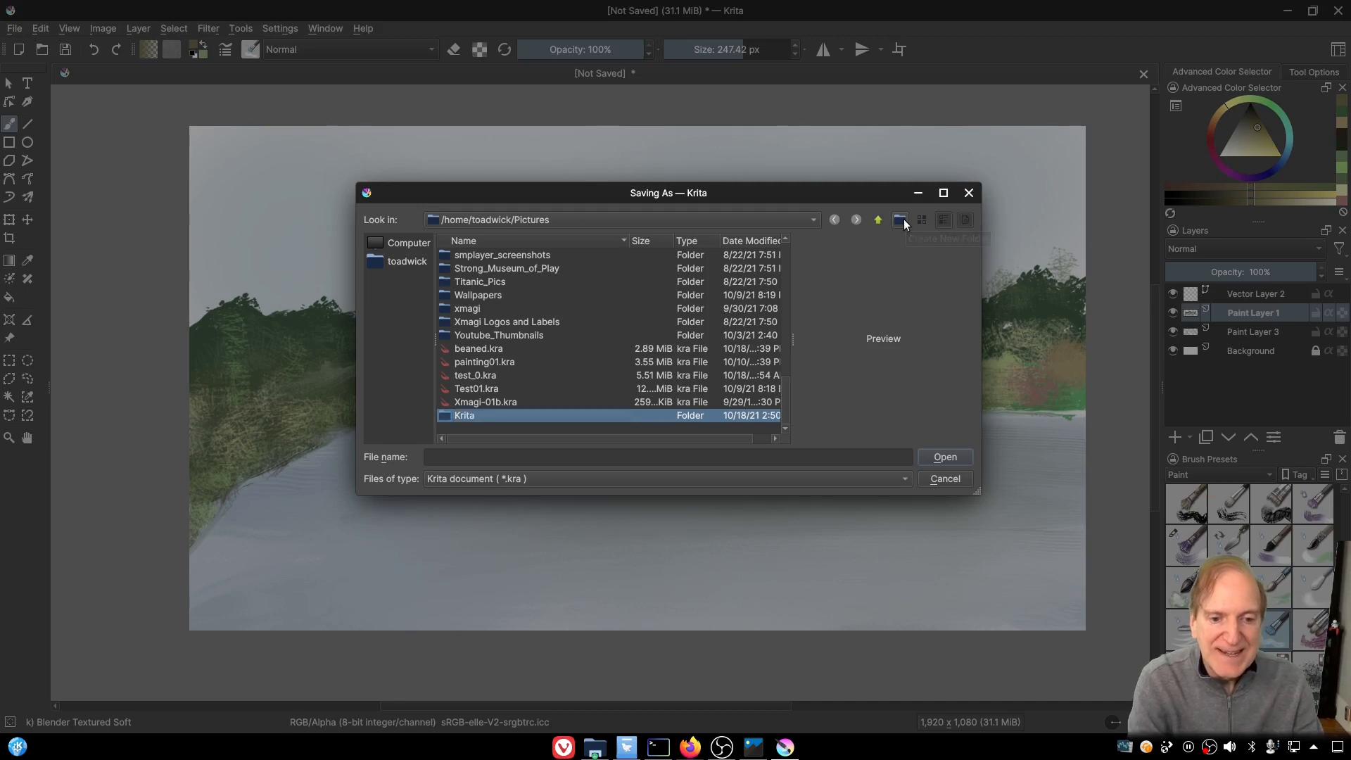
Step: Save the painting in the Krita folder as a Krita document named test
{"action": "left_click", "coordinate": [945, 458]}
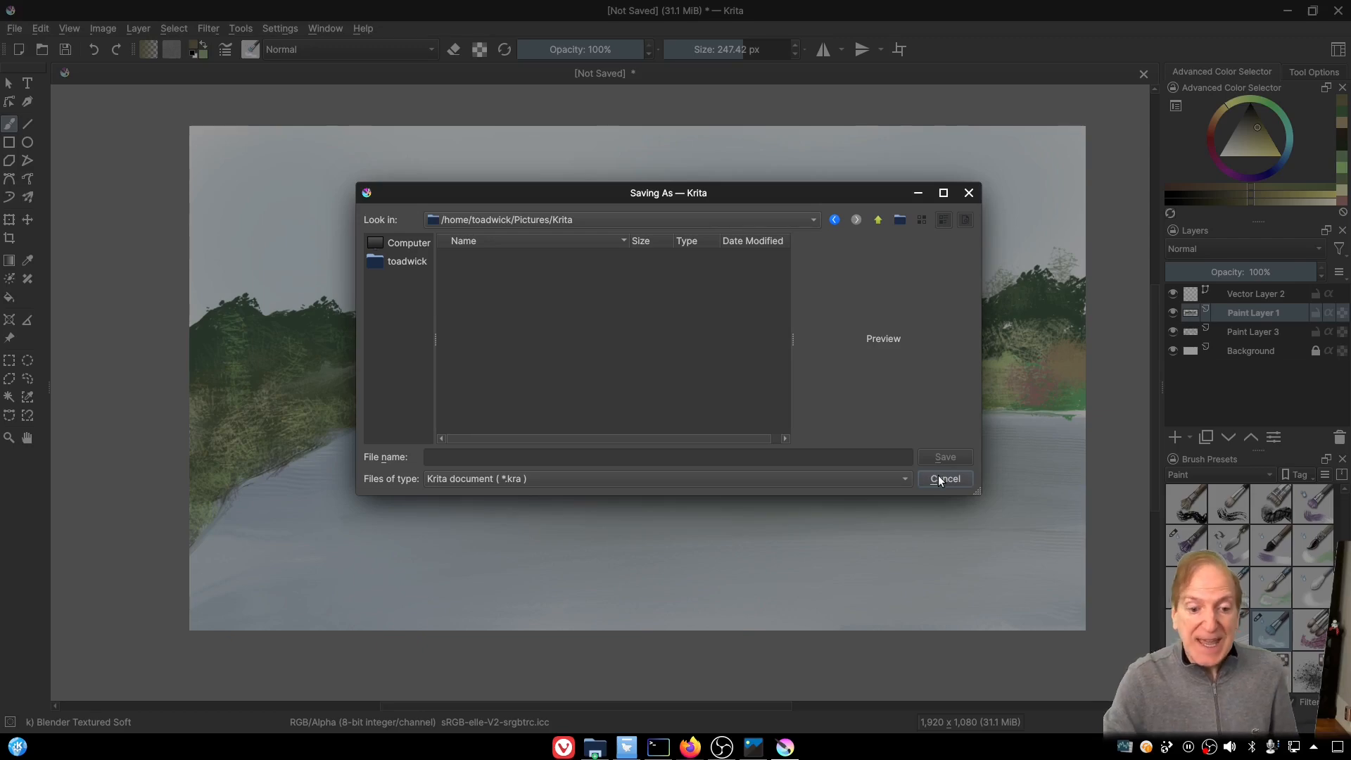
{"action": "type", "text": "test"}
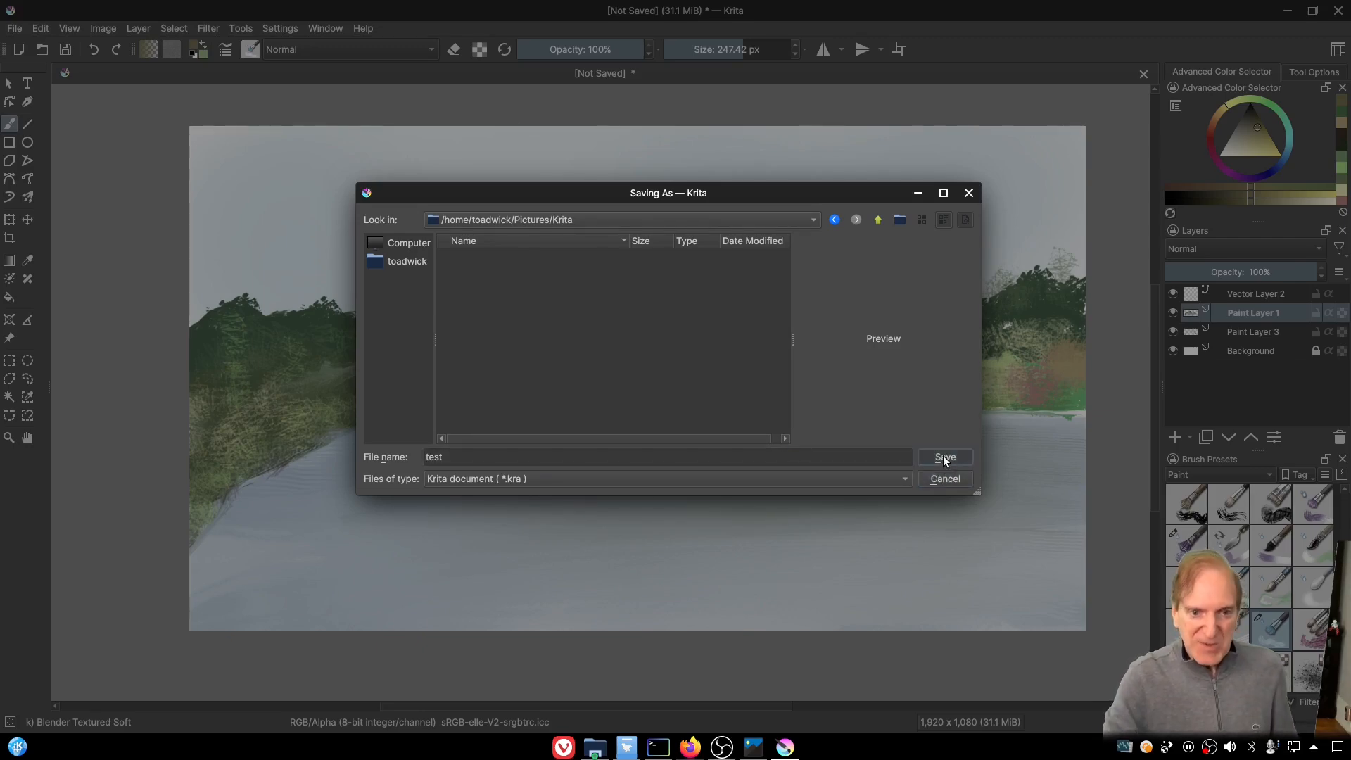
{"action": "left_click", "coordinate": [944, 457]}
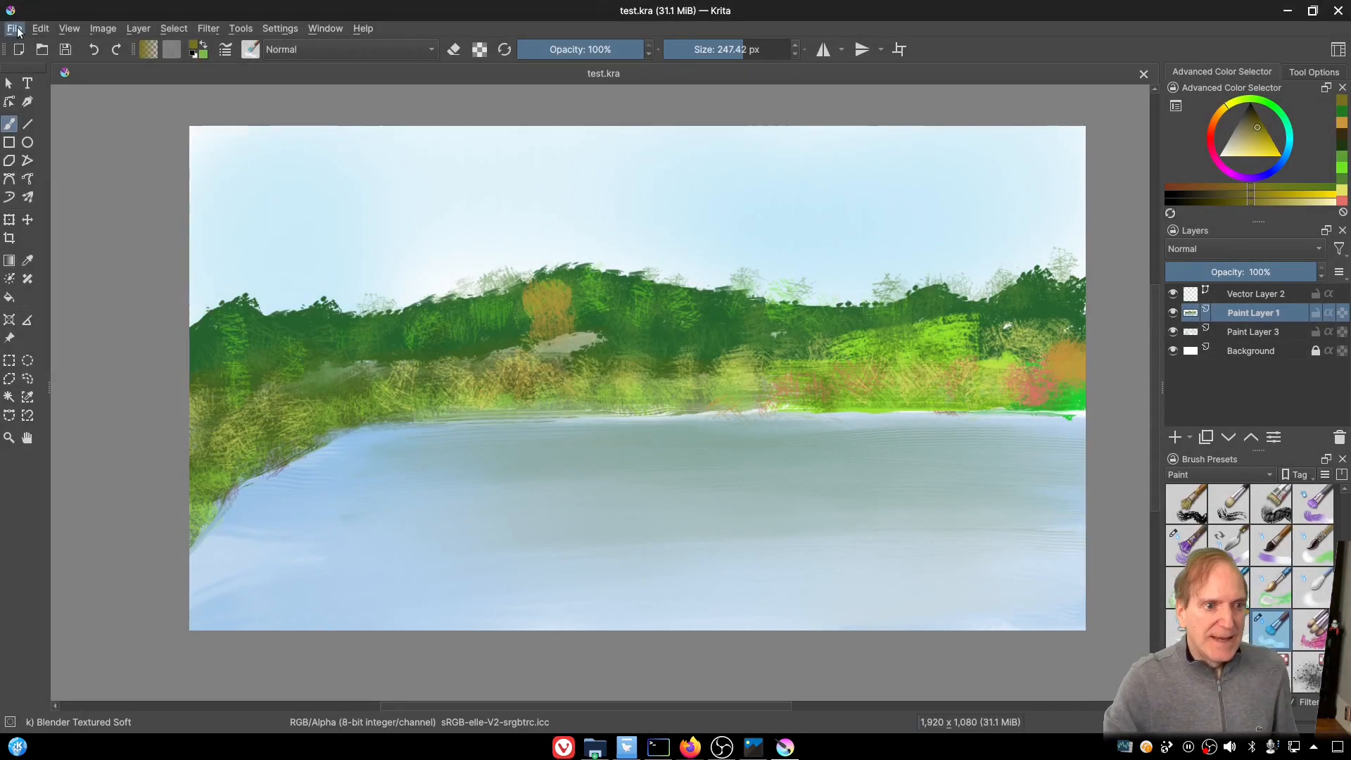
Step: Close all open documents and create a new 1920 × 1080 px RGB/Alpha document at 300 pixels/inch
{"action": "left_click", "coordinate": [16, 29]}
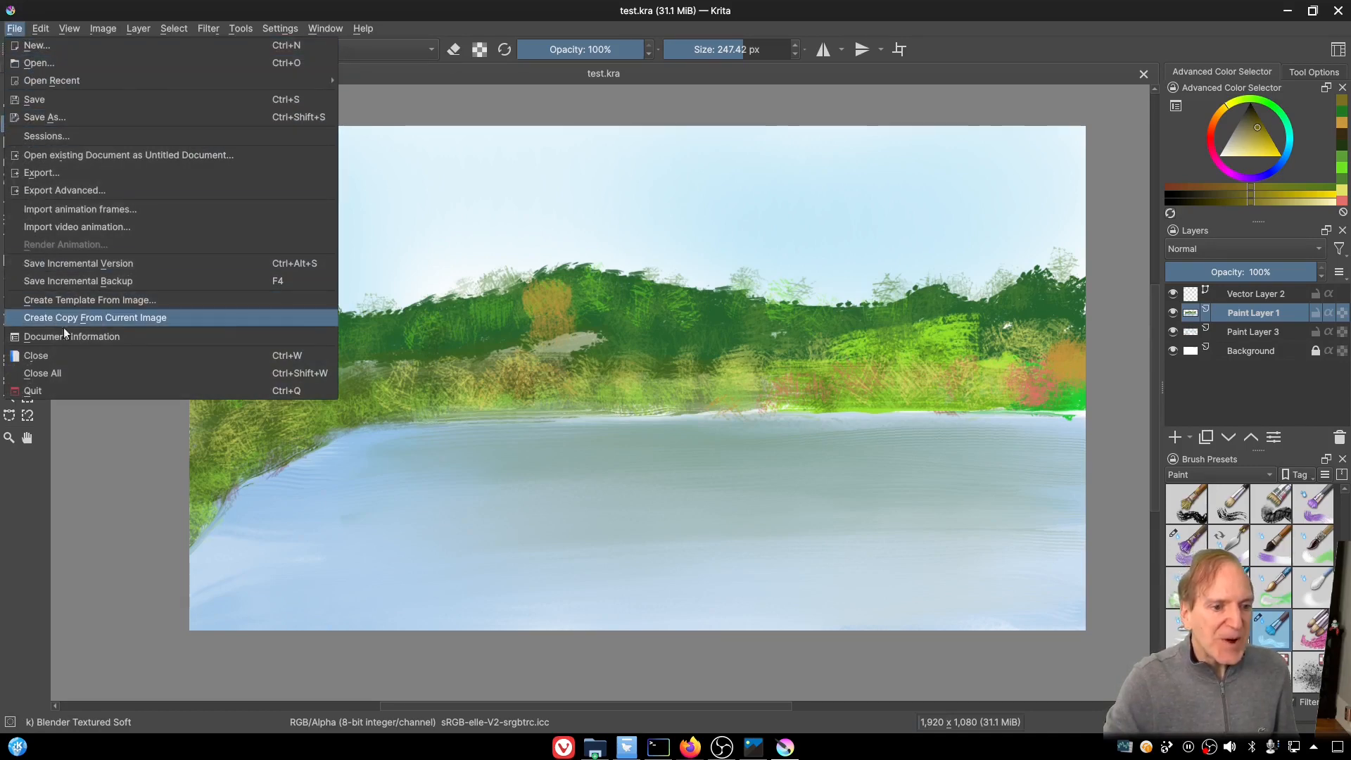
{"action": "left_click", "coordinate": [68, 376]}
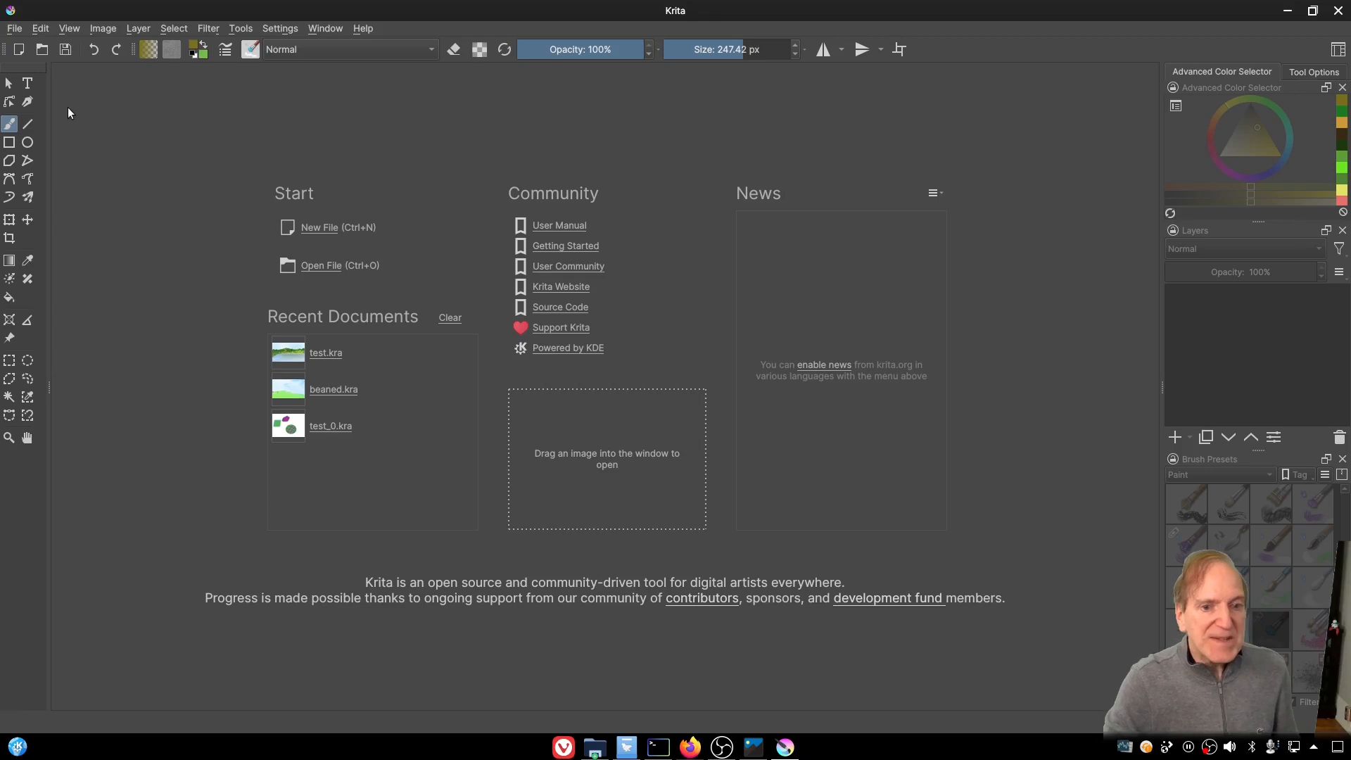
{"action": "left_click", "coordinate": [311, 229]}
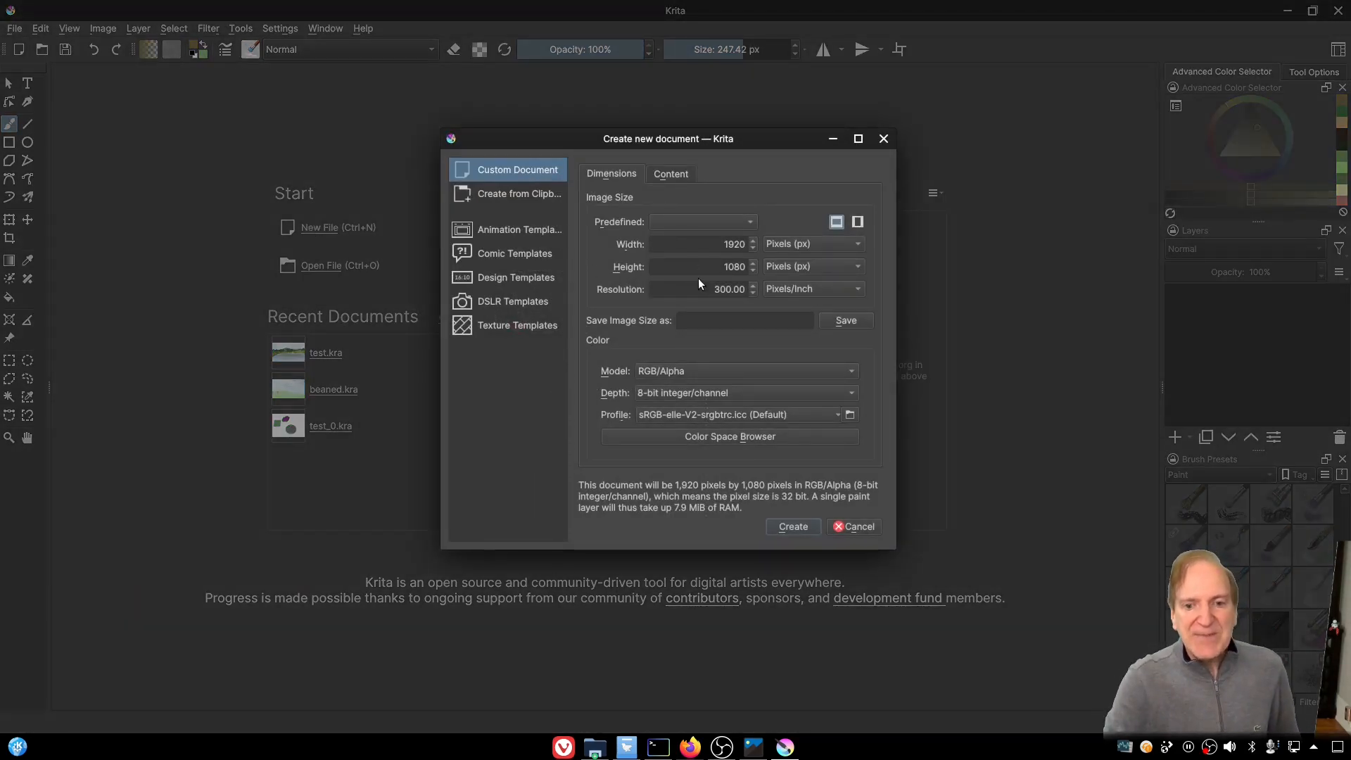
{"action": "left_click", "coordinate": [791, 527]}
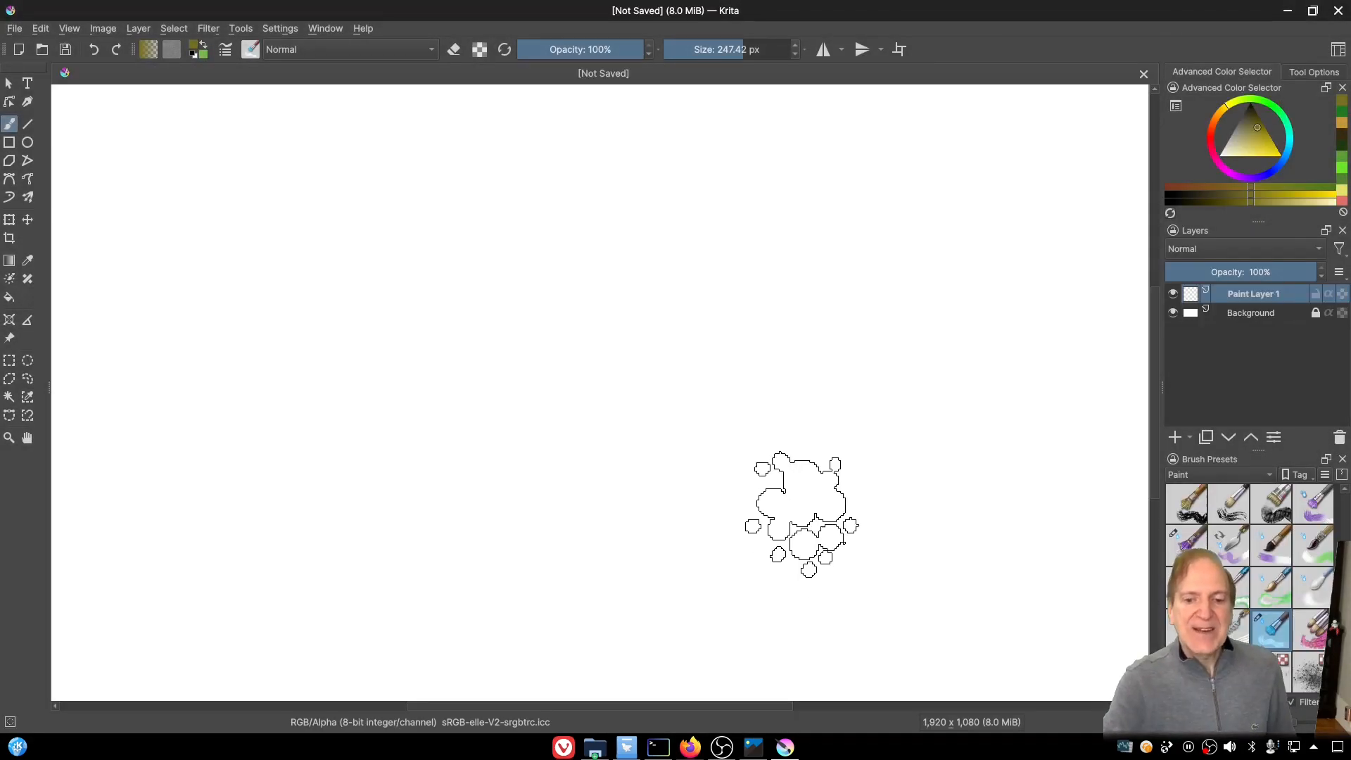
{"action": "key", "text": "minus"}
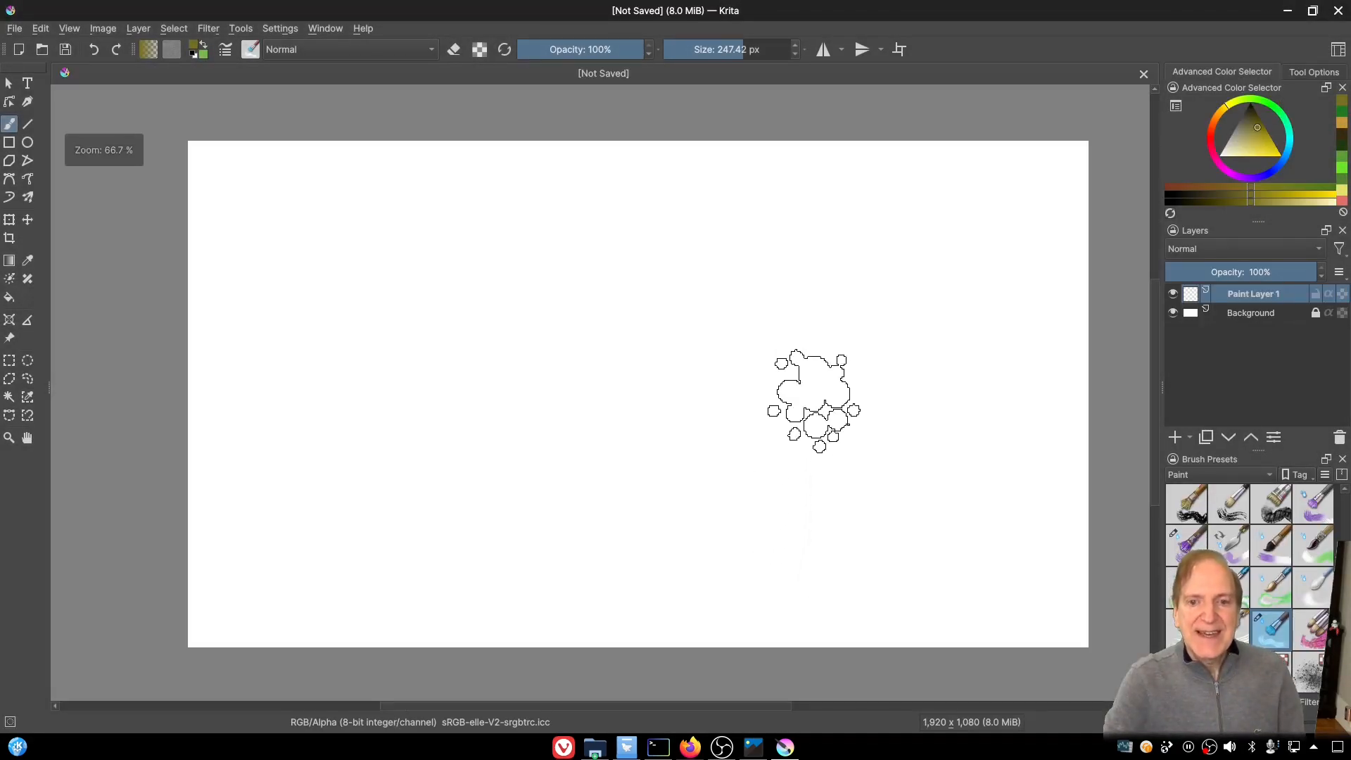
Step: Switch the new document to the Animation workspace with the whole canvas in view
{"action": "left_click", "coordinate": [10, 85]}
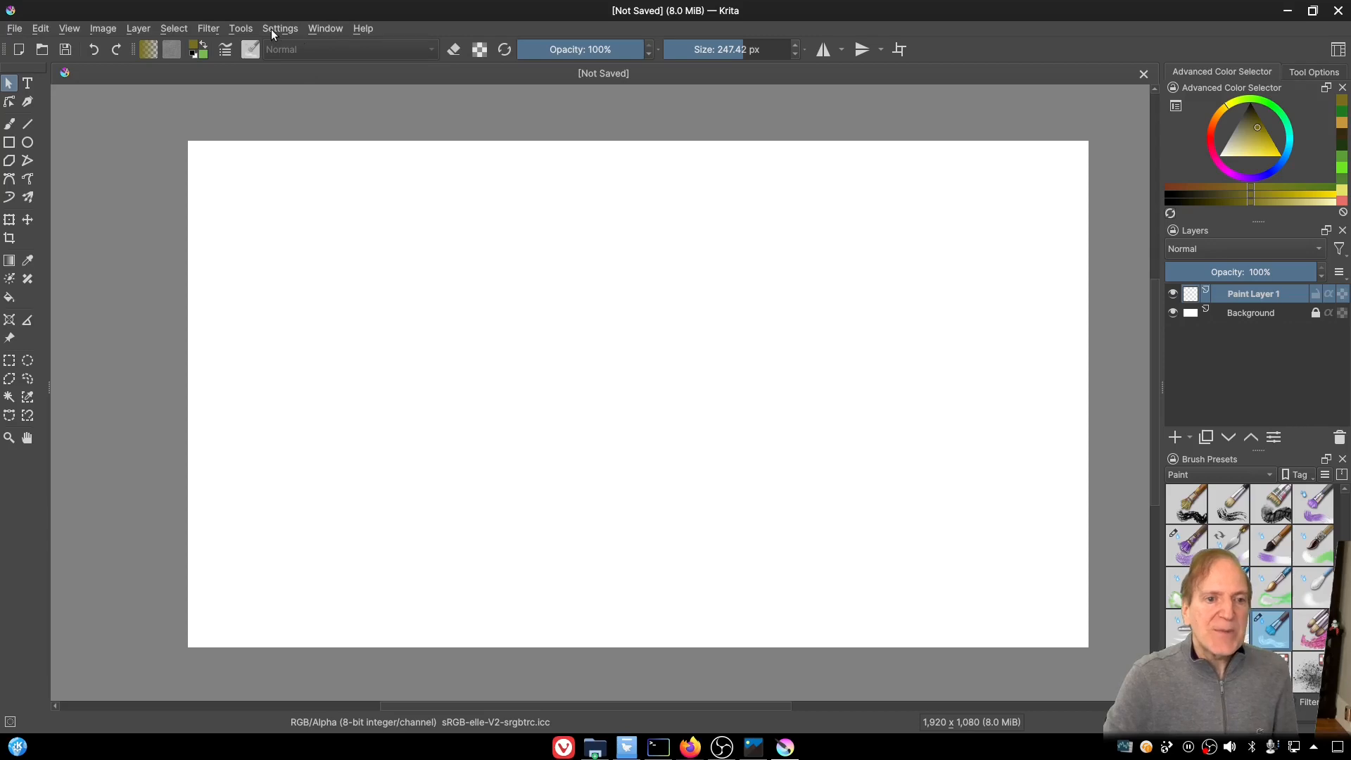
{"action": "left_click", "coordinate": [325, 28]}
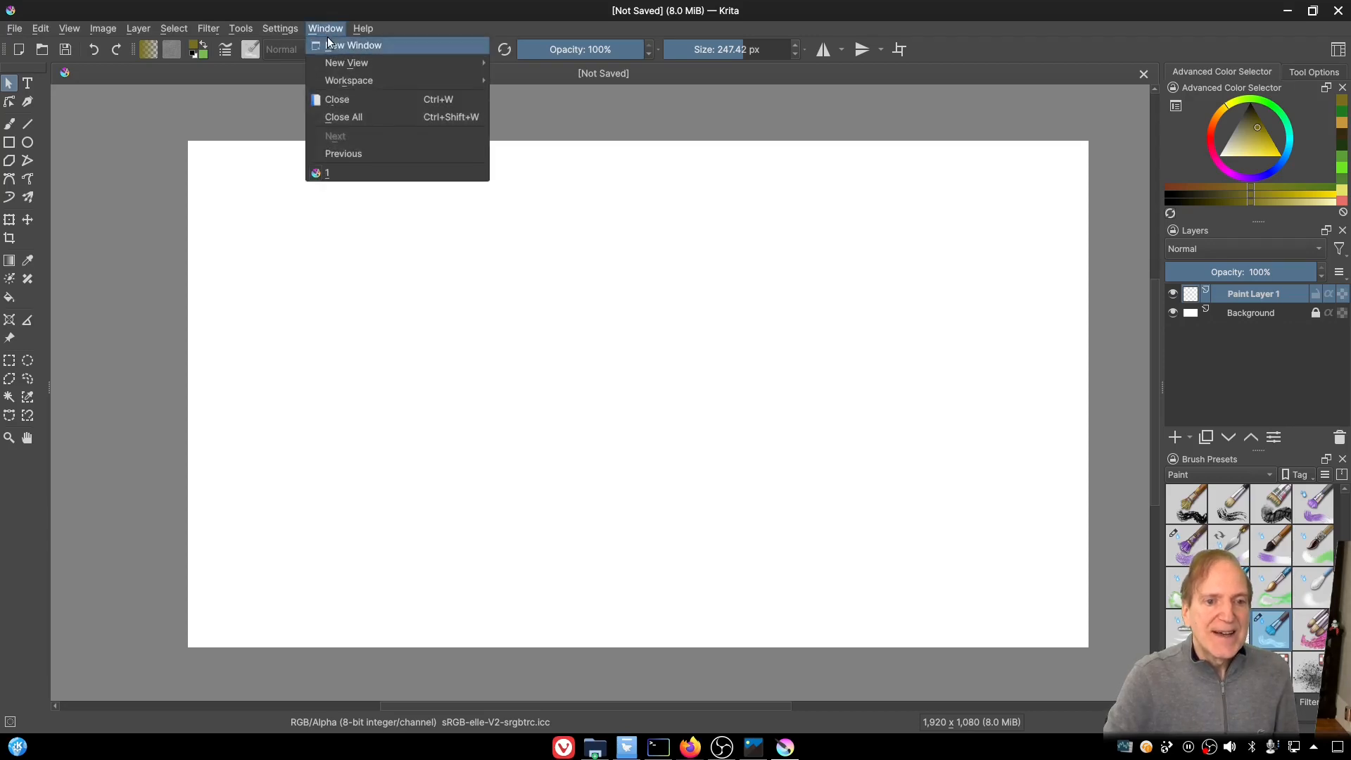
{"action": "mouse_move", "coordinate": [349, 78]}
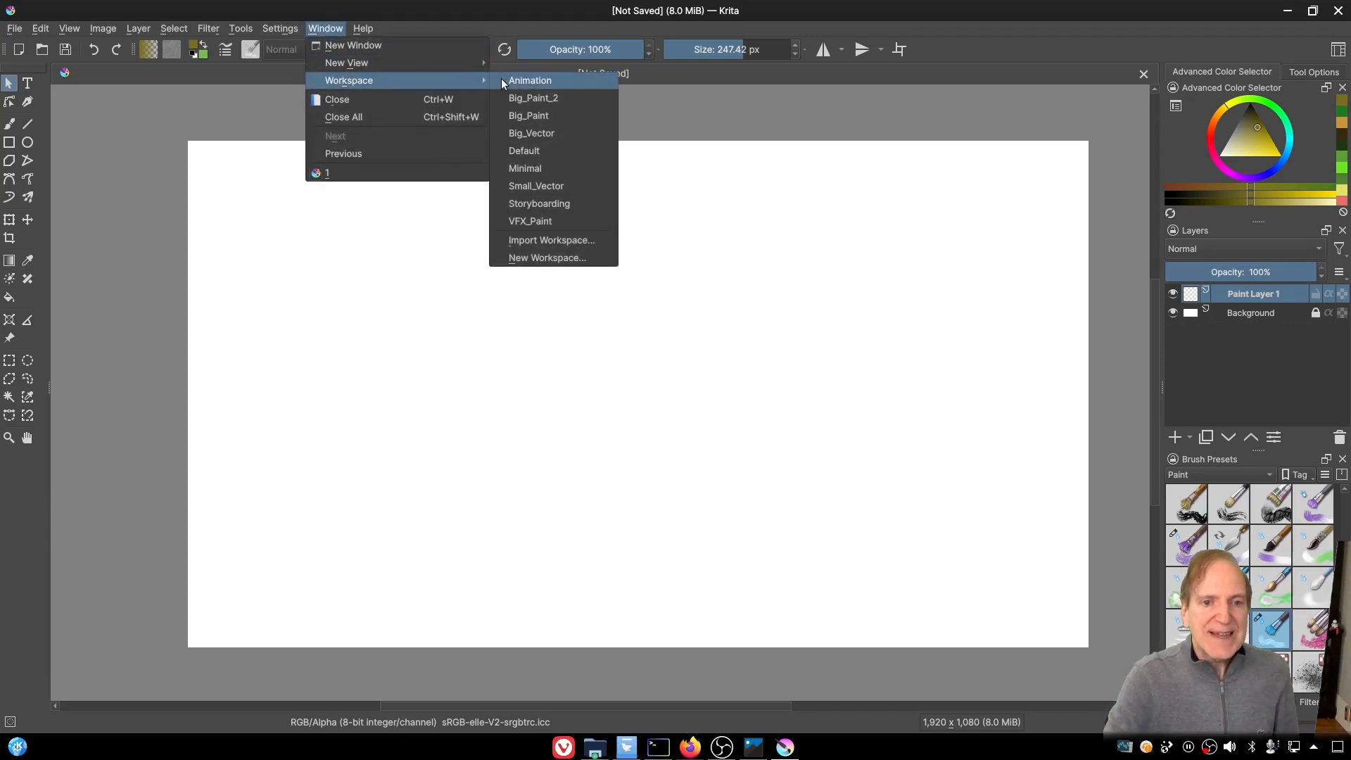
{"action": "left_click", "coordinate": [530, 80]}
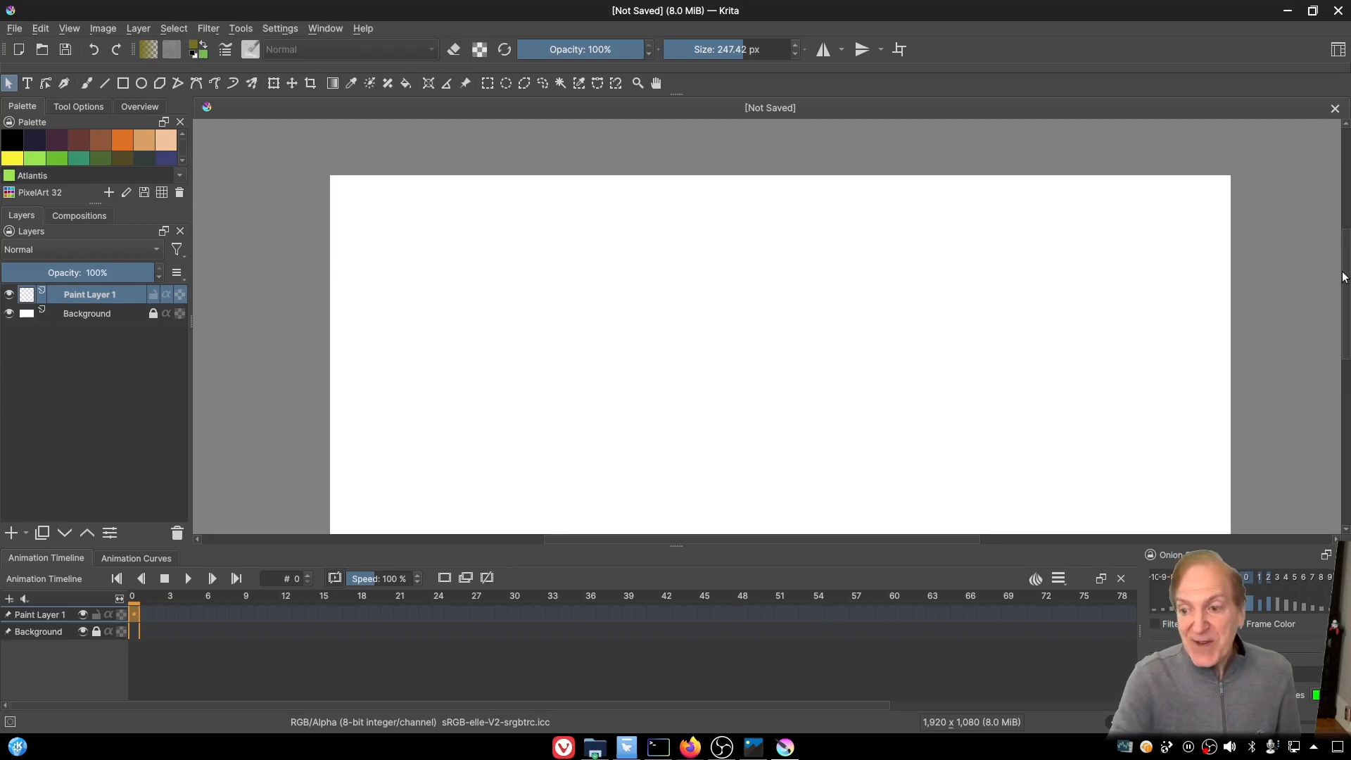
{"action": "left_click_drag", "start_coordinate": [1343, 277], "coordinate": [1346, 296]}
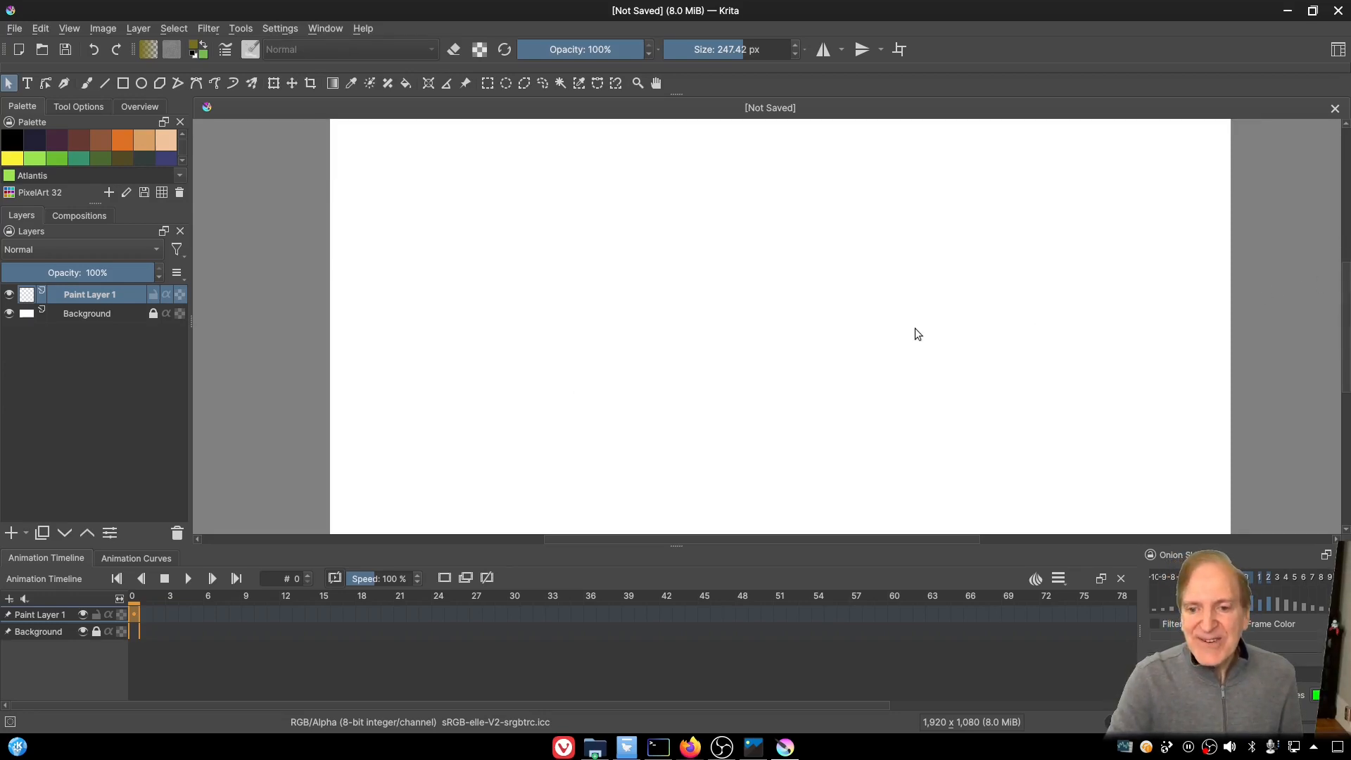
{"action": "scroll", "coordinate": [914, 328], "scroll_direction": "down", "scroll_amount": 1}
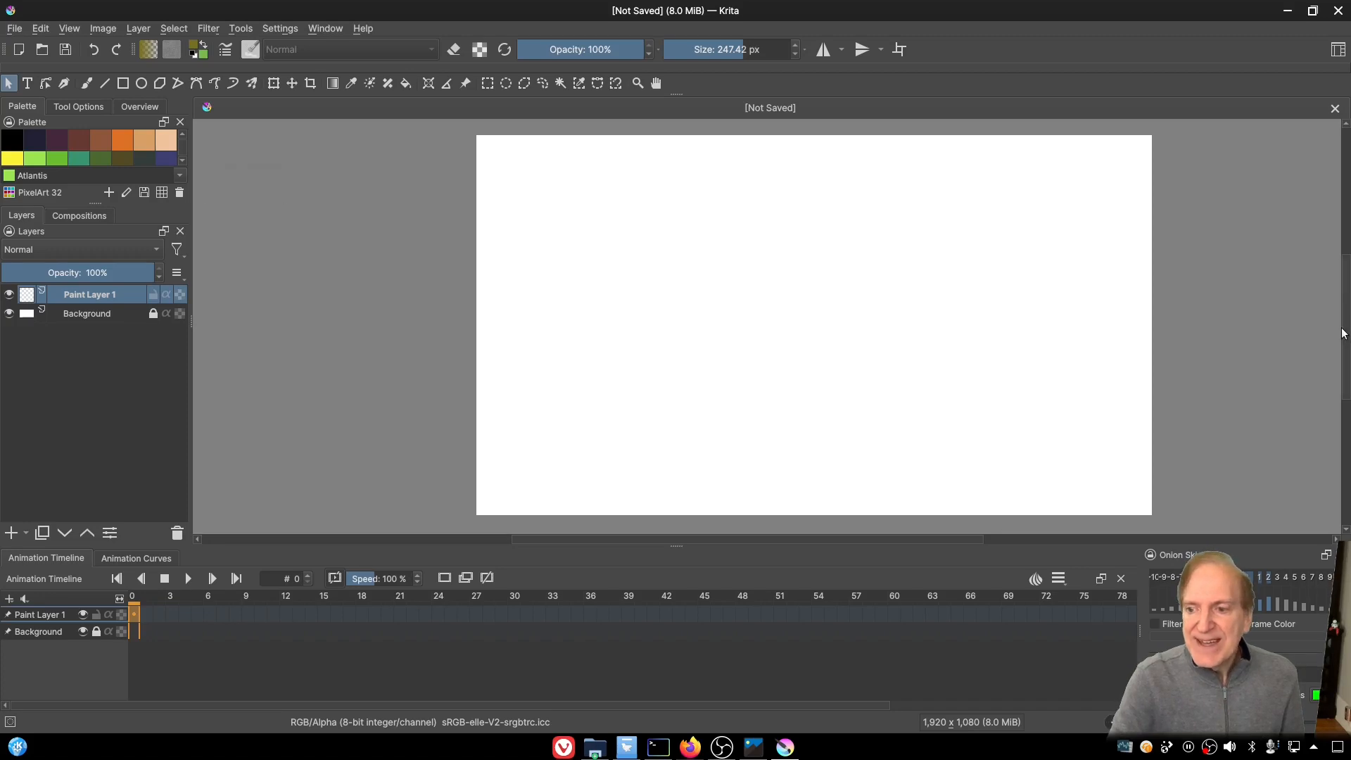
{"action": "left_click_drag", "start_coordinate": [1344, 329], "coordinate": [1344, 327]}
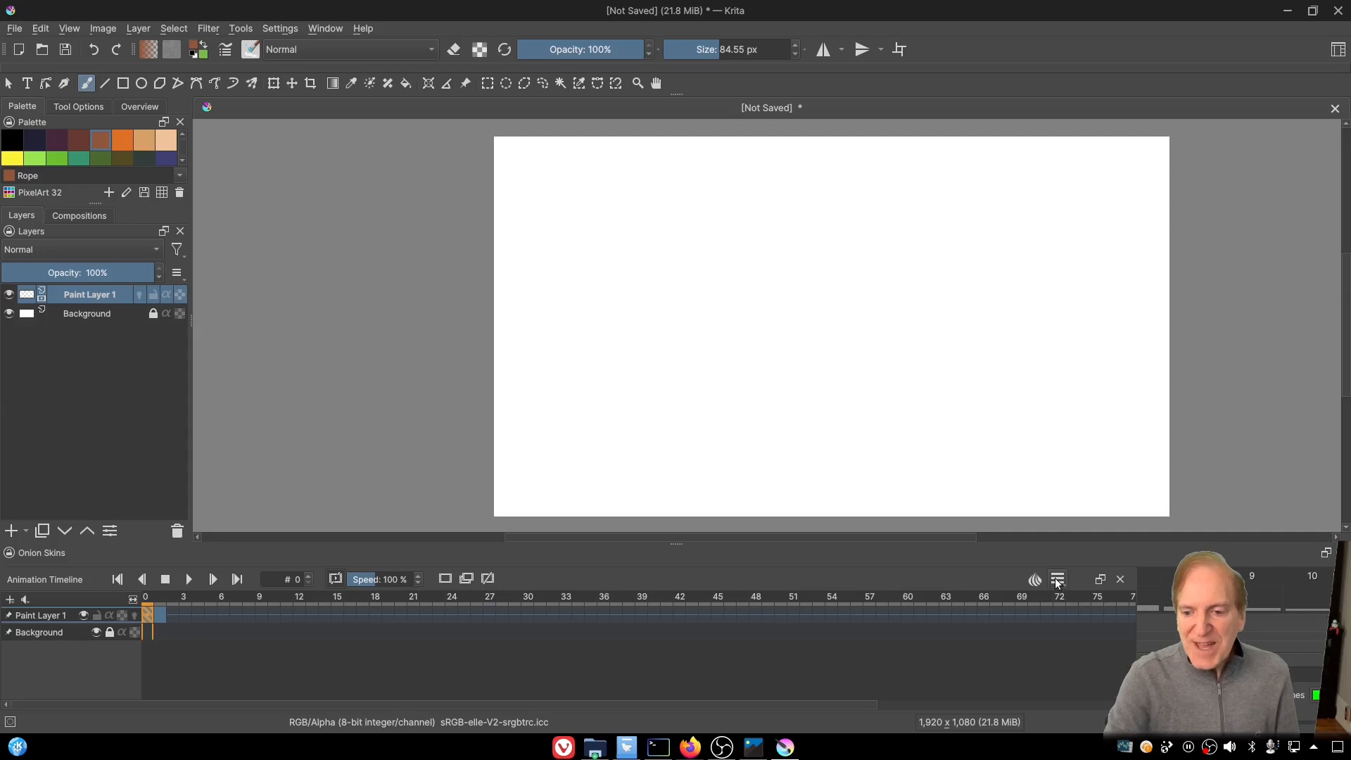
Step: Inspect the timeline's clip range and frame rate settings, and toggle the onion skin settings out of and back into view
{"action": "left_click", "coordinate": [1056, 581]}
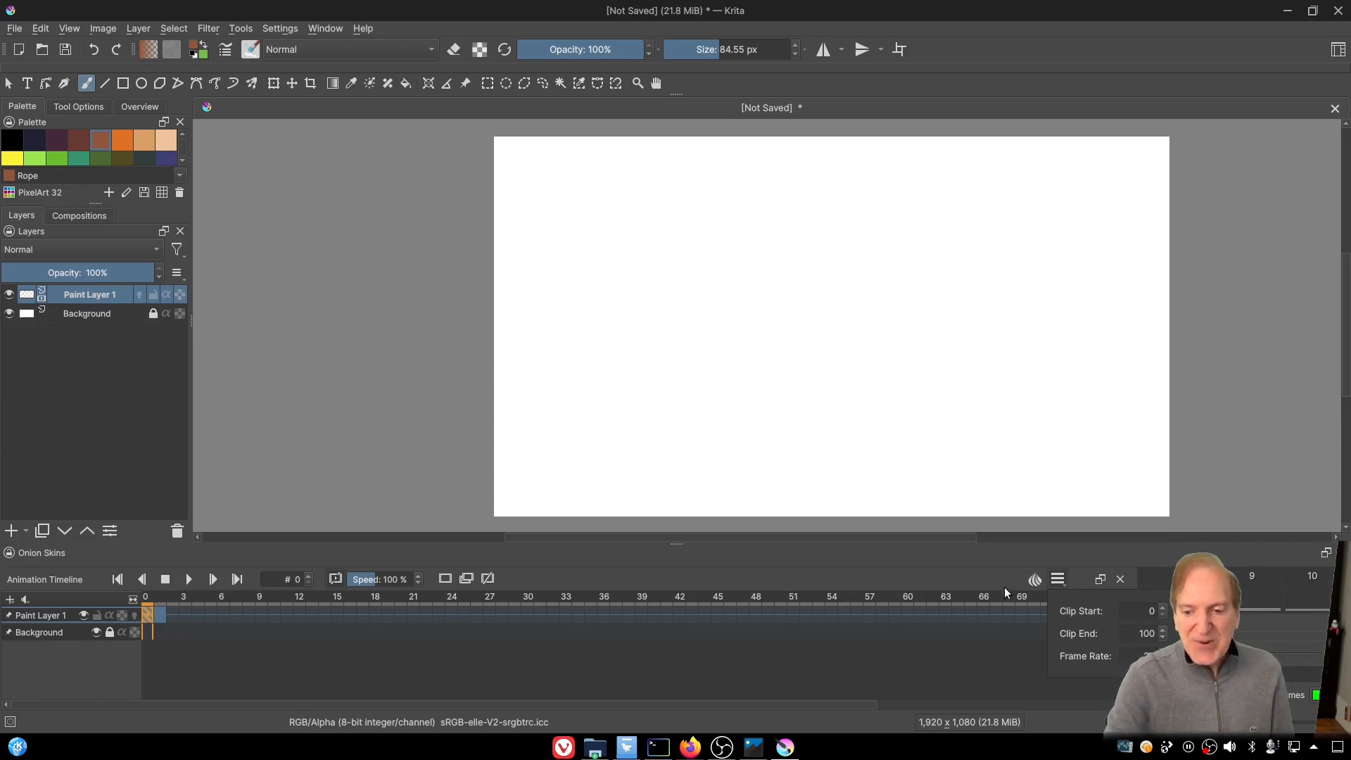
{"action": "left_click", "coordinate": [1006, 561]}
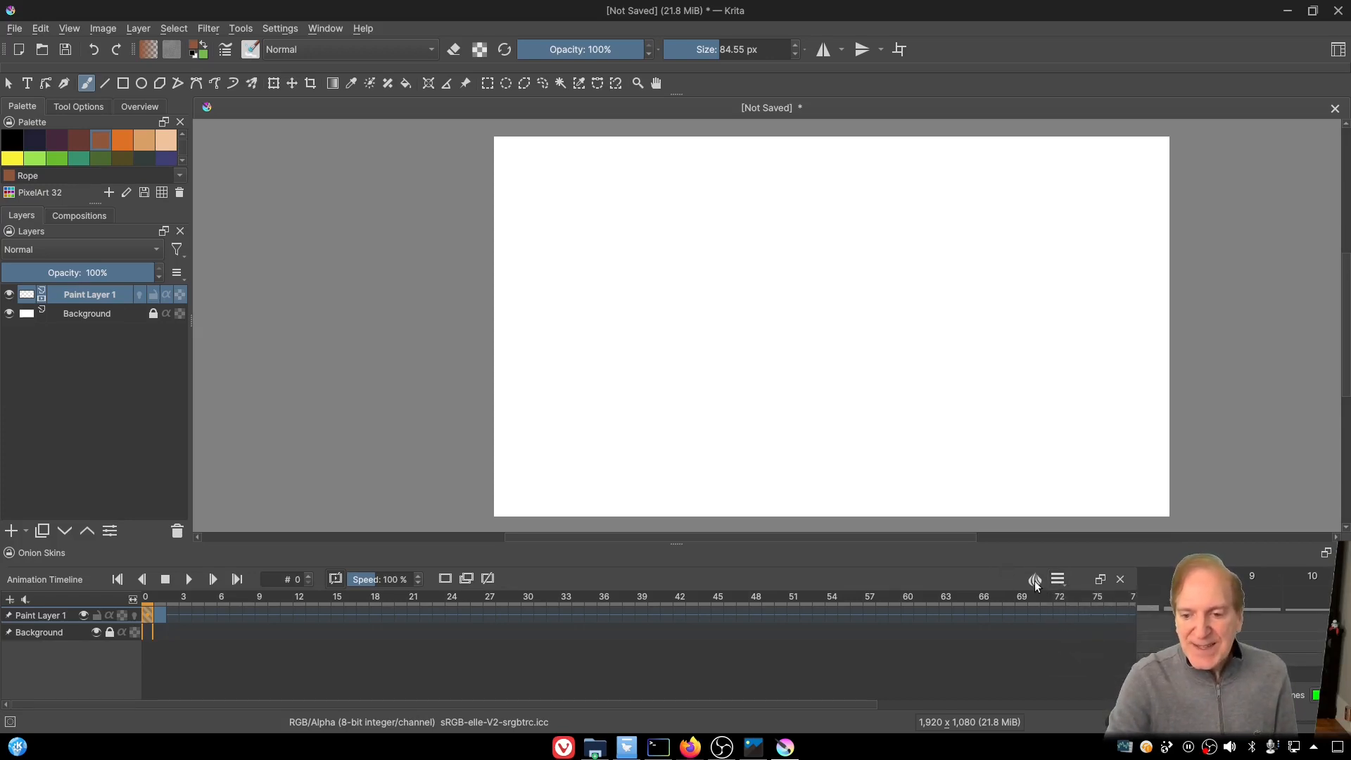
{"action": "left_click", "coordinate": [1035, 583]}
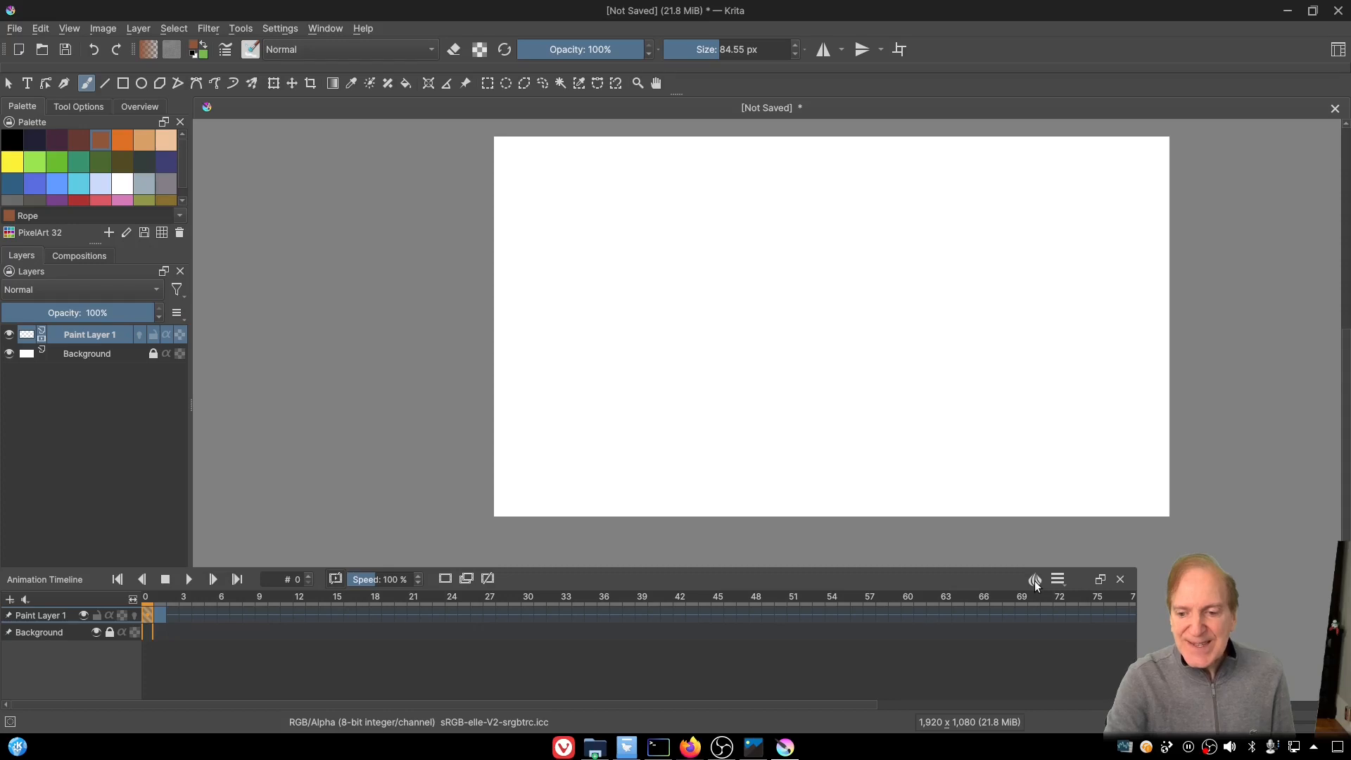
{"action": "left_click", "coordinate": [1036, 584]}
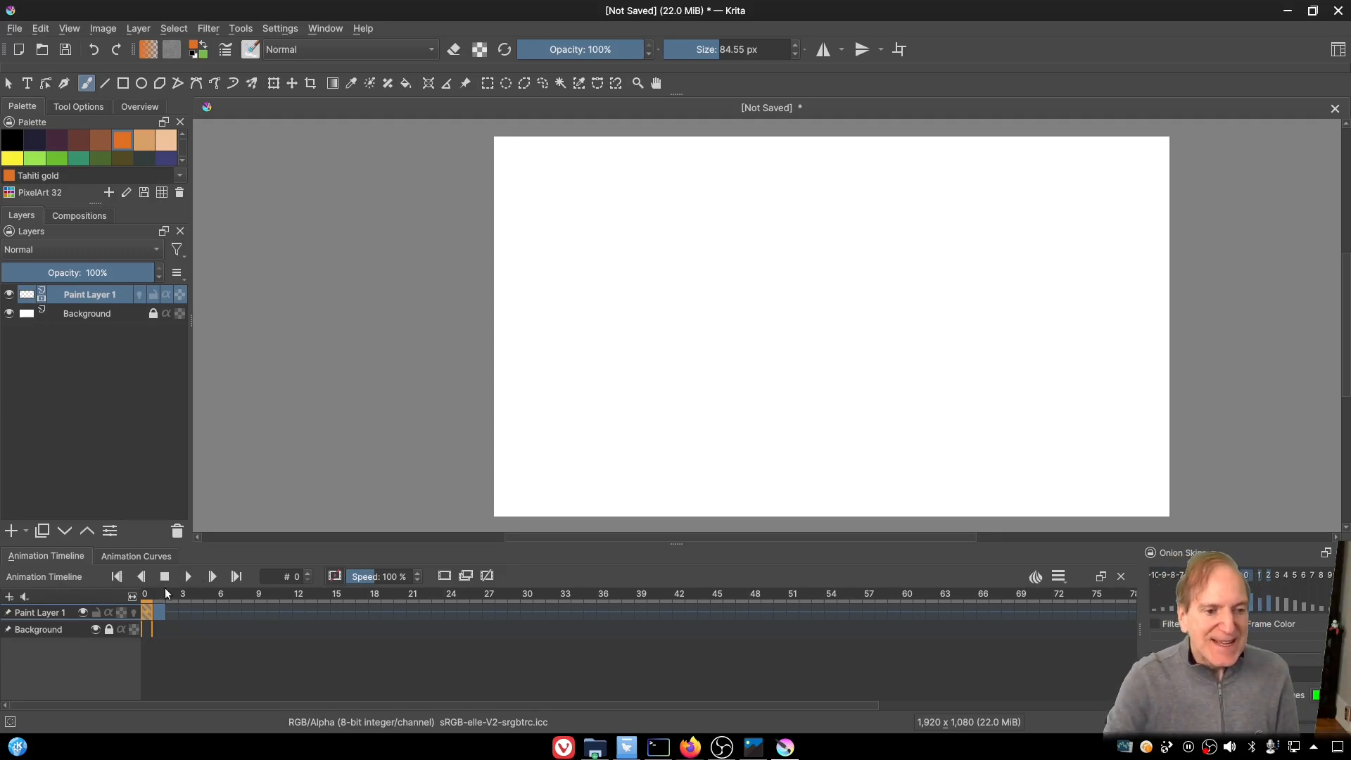
Step: Choose the Bristles-4 Glaze brush at 112.92 px and paint a round Tahiti gold ball near the canvas's upper-left corner on frame 0
{"action": "left_click", "coordinate": [251, 50]}
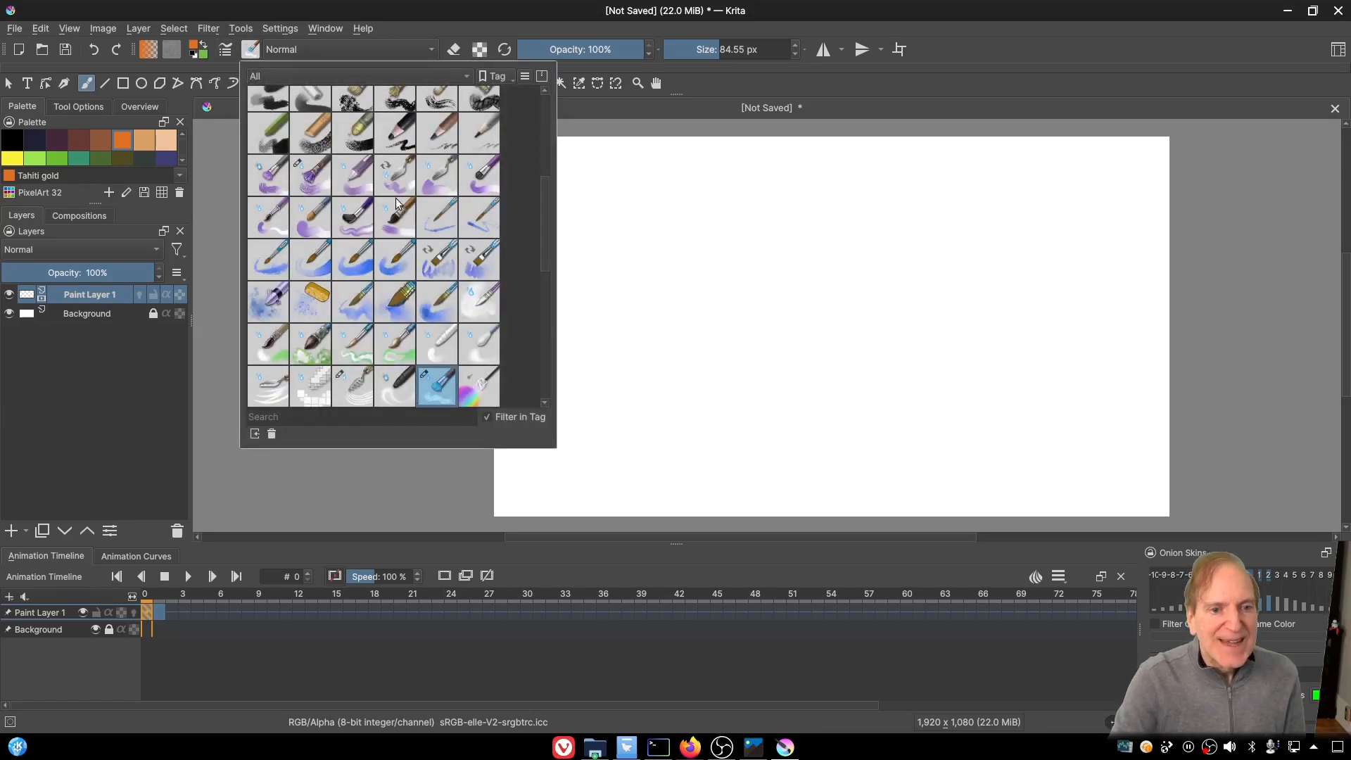
{"action": "scroll", "coordinate": [398, 204], "scroll_direction": "up", "scroll_amount": 5}
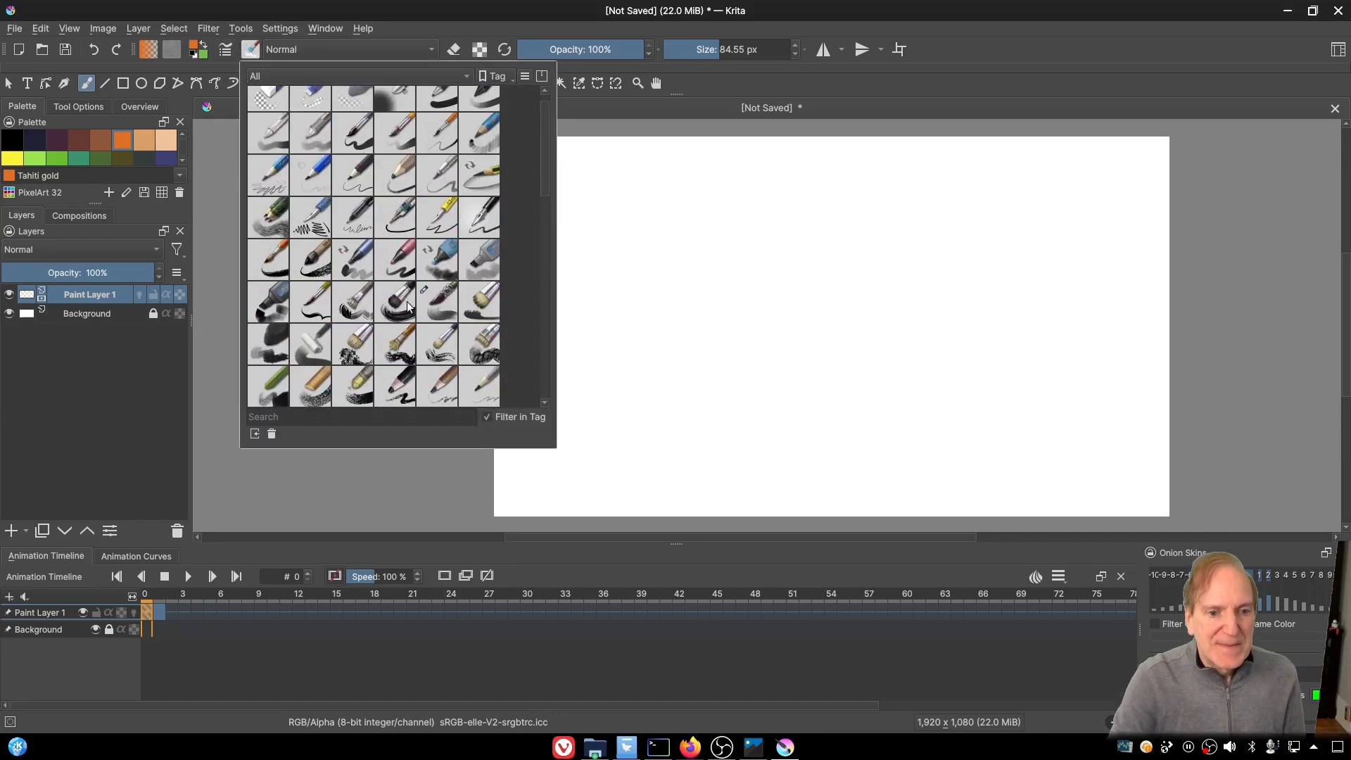
{"action": "left_click", "coordinate": [403, 305]}
{"action": "left_click", "coordinate": [439, 301]}
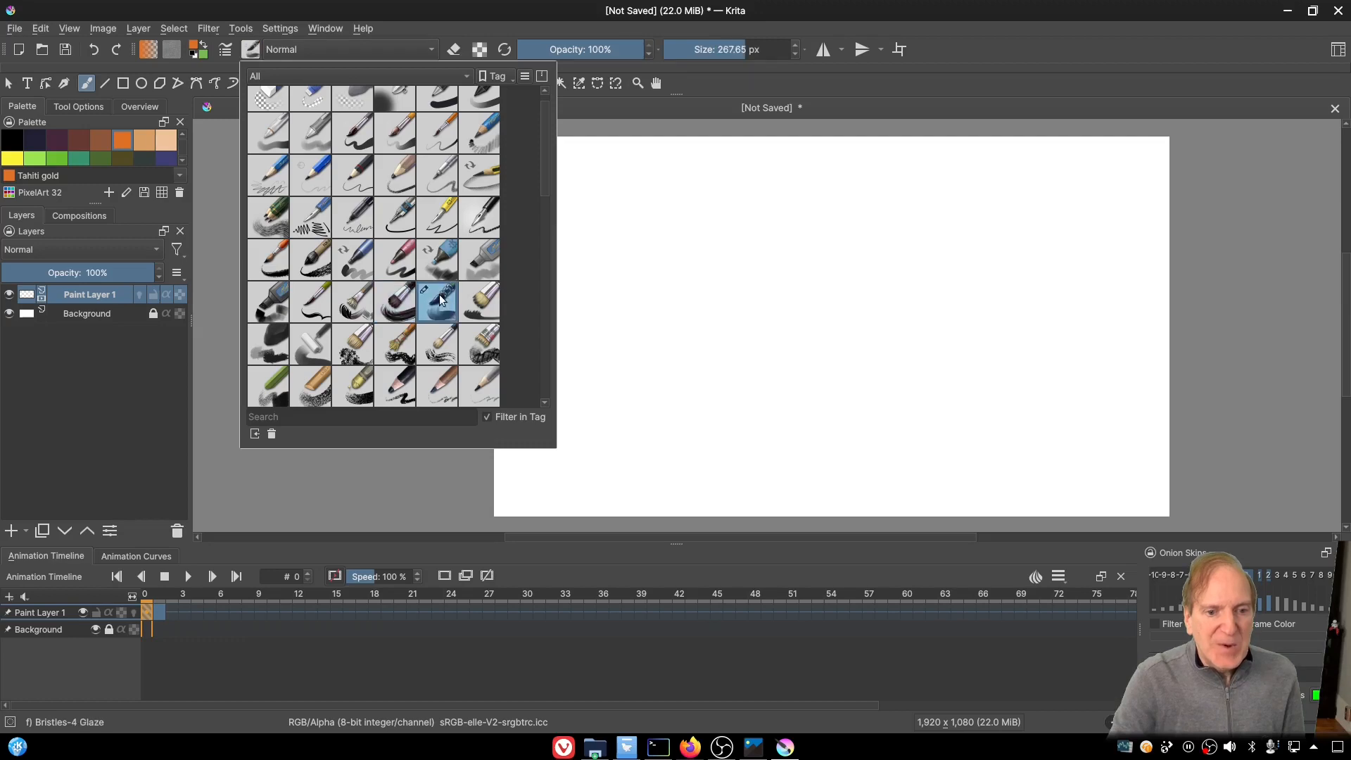
{"action": "left_click", "coordinate": [622, 211]}
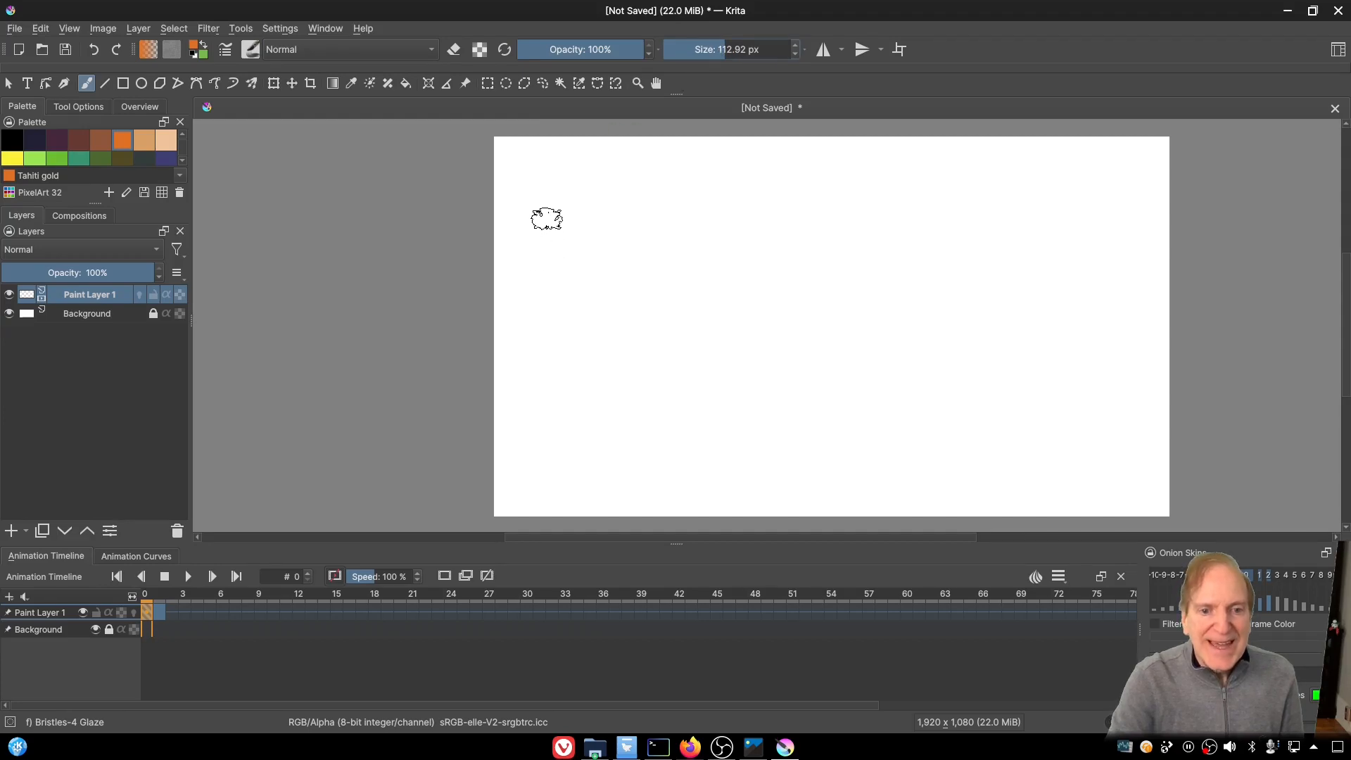
{"action": "mouse_move", "coordinate": [547, 219]}
{"action": "left_mouse_down"}
{"action": "mouse_move", "coordinate": [559, 224]}
{"action": "mouse_move", "coordinate": [546, 241]}
{"action": "left_mouse_up"}
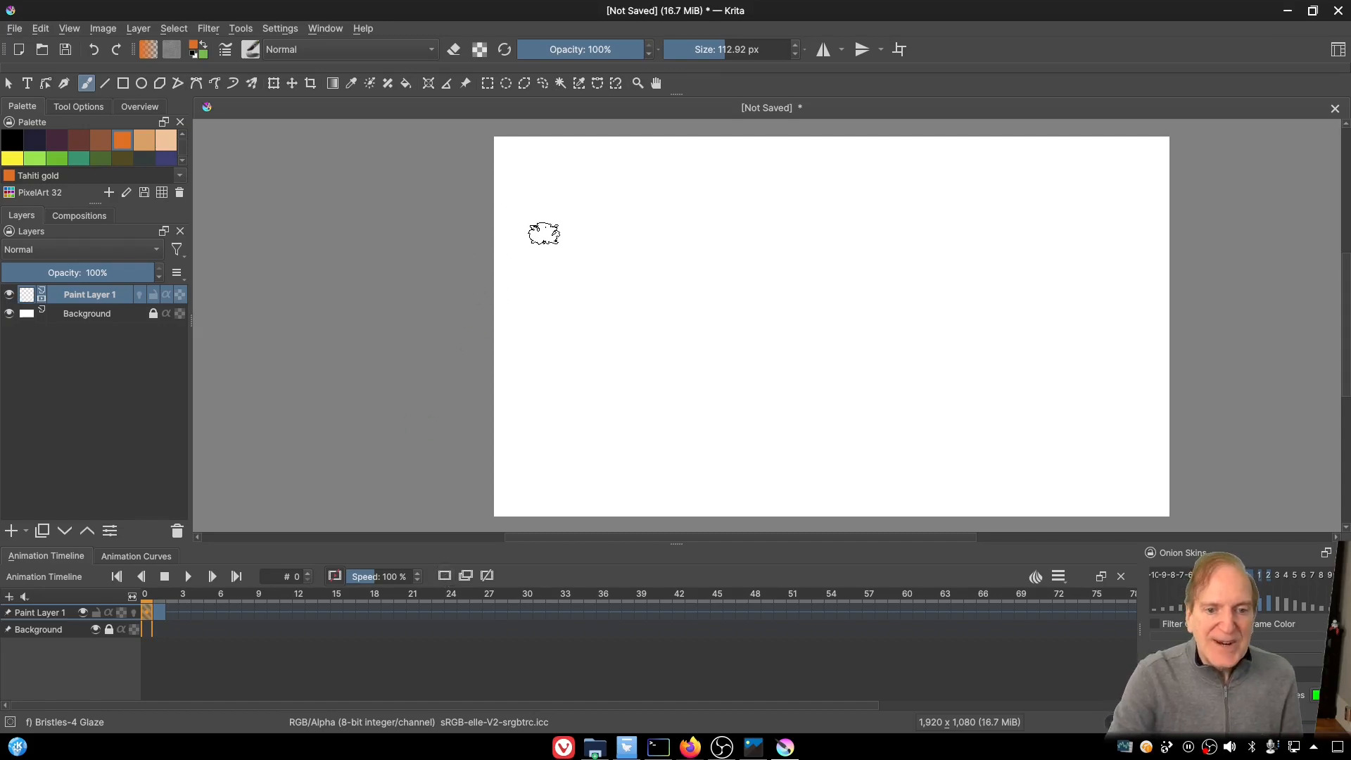
{"action": "mouse_move", "coordinate": [543, 232]}
{"action": "left_mouse_down"}
{"action": "mouse_move", "coordinate": [551, 244]}
{"action": "mouse_move", "coordinate": [529, 232]}
{"action": "left_mouse_up"}
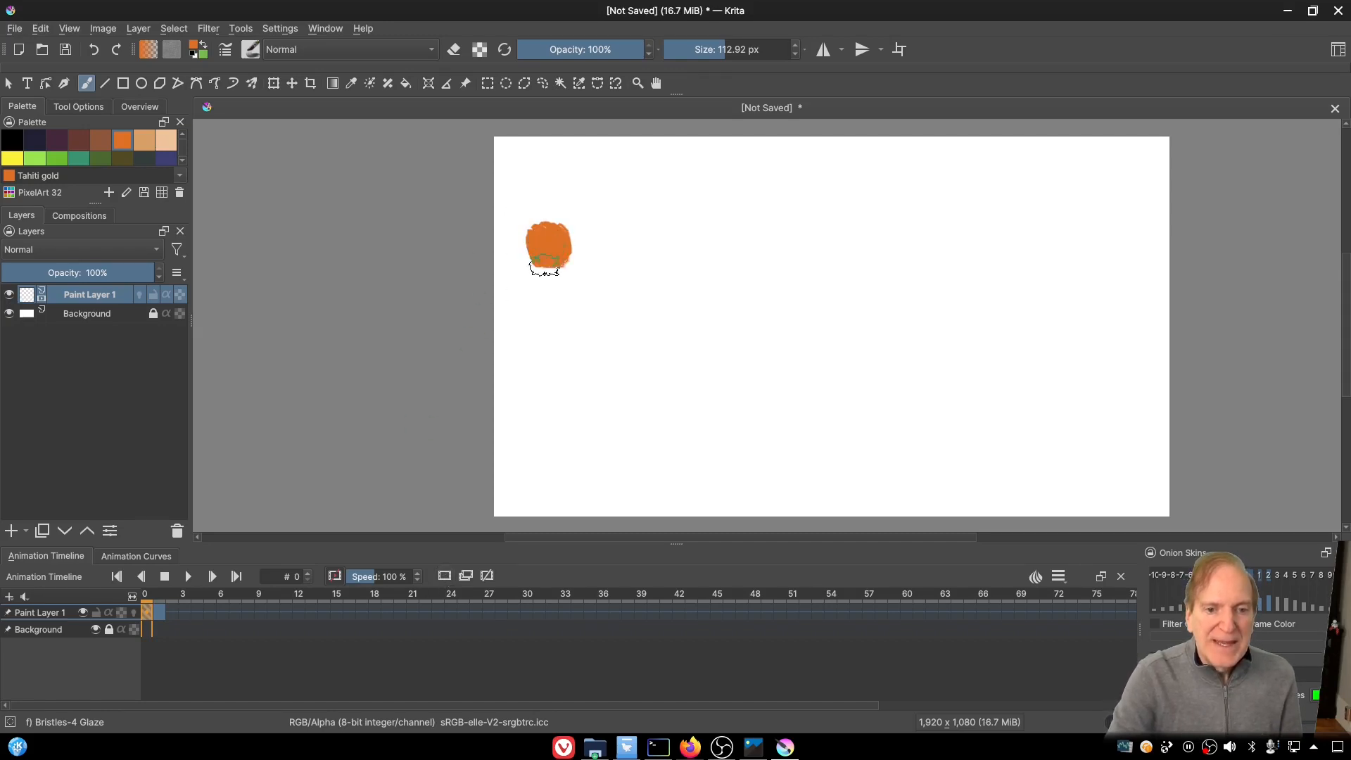
Step: Remove the keyframe at frame 1 of Paint Layer 1
{"action": "left_click", "coordinate": [182, 595]}
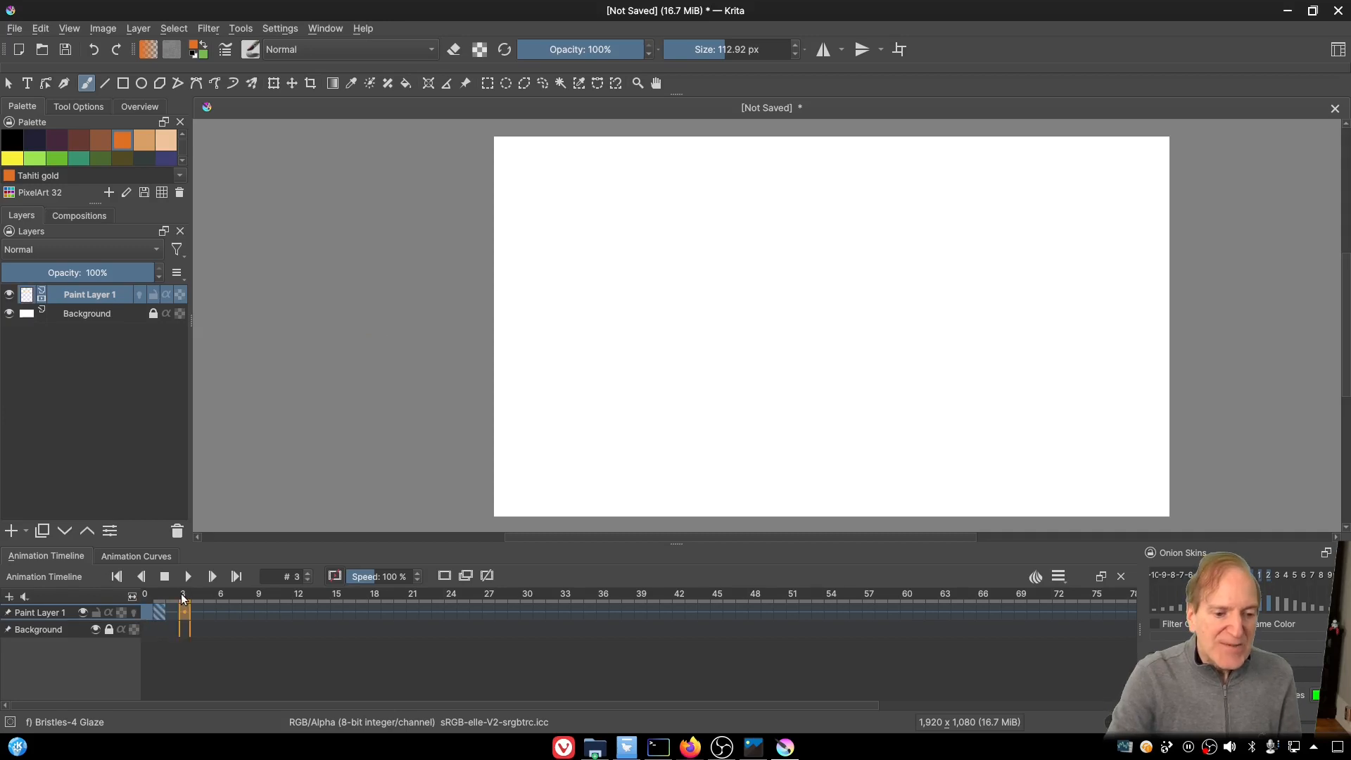
{"action": "left_click_drag", "start_coordinate": [183, 597], "coordinate": [160, 599]}
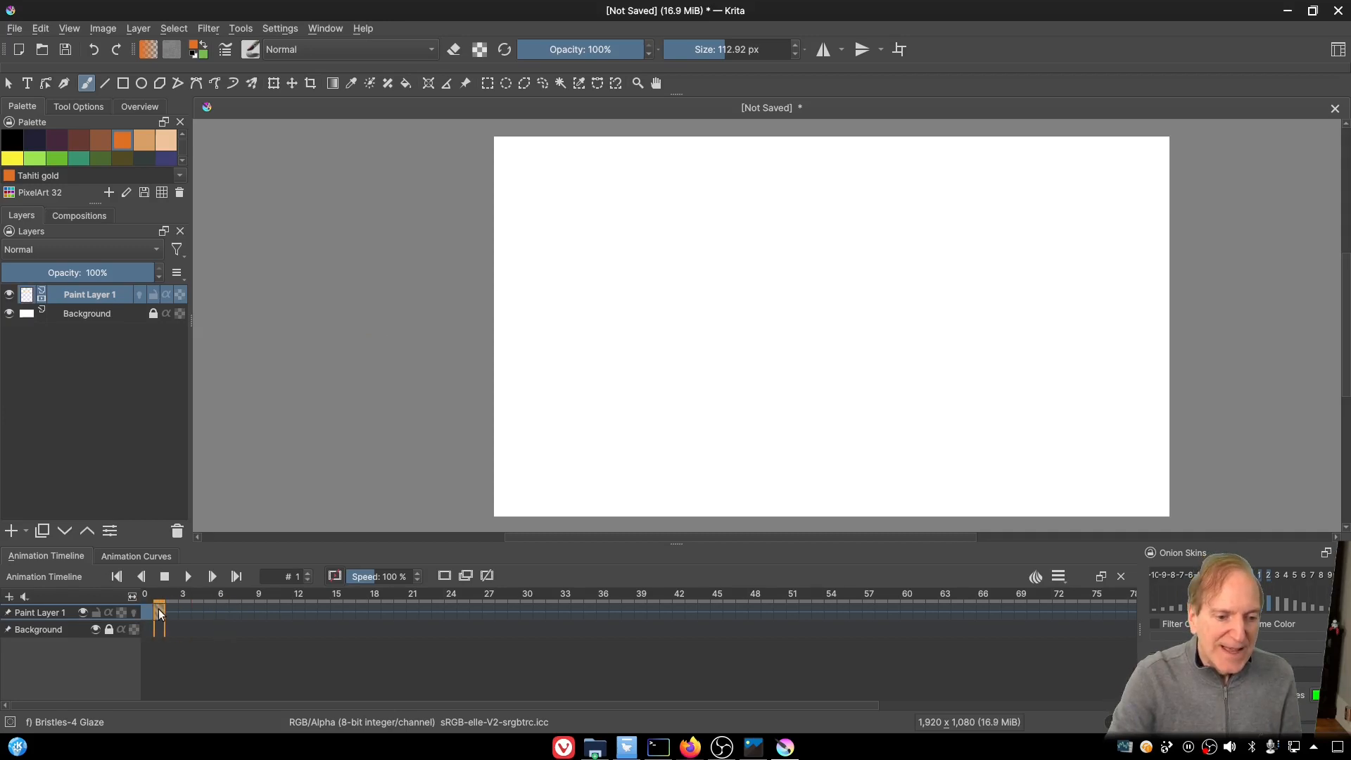
{"action": "left_click", "coordinate": [488, 577]}
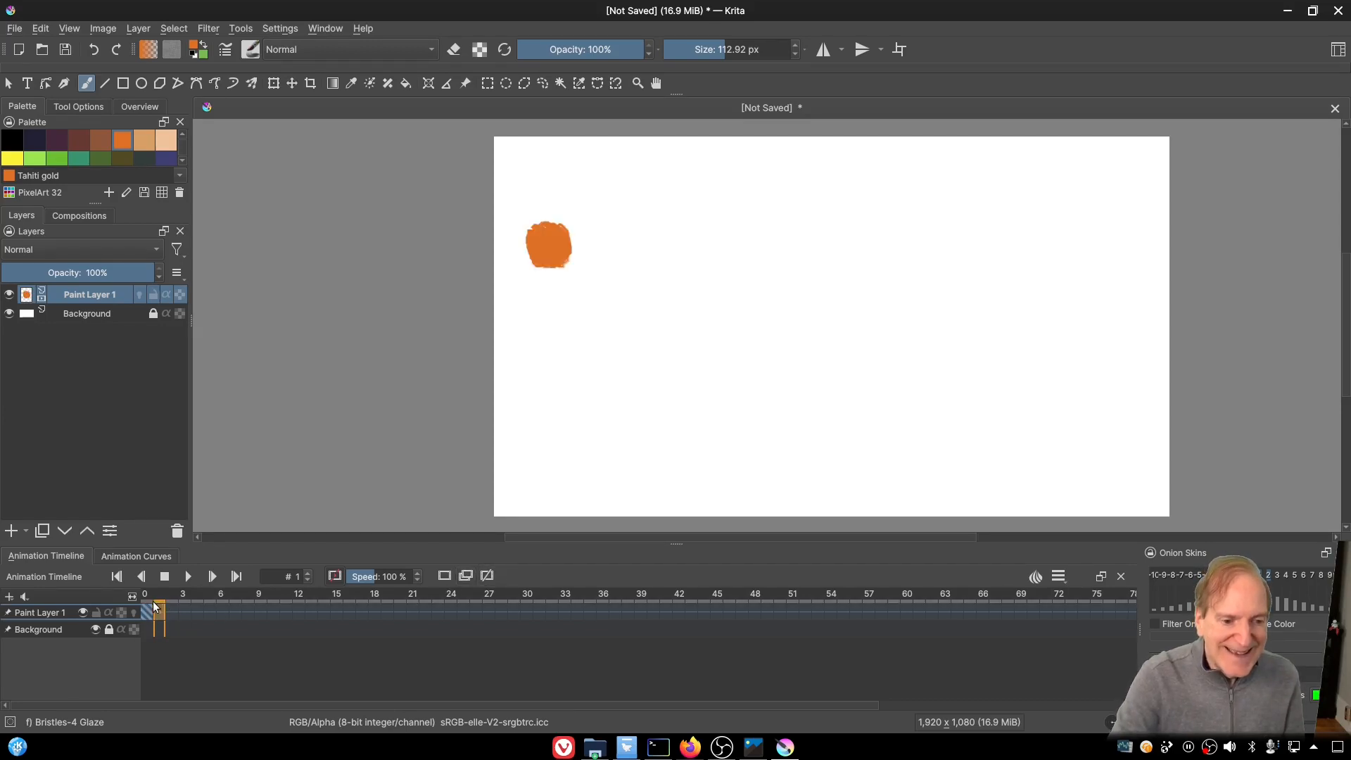
Step: Add a blank keyframe at frame 8 of Paint Layer 1
{"action": "mouse_move", "coordinate": [150, 602]}
{"action": "left_mouse_down"}
{"action": "mouse_move", "coordinate": [337, 599]}
{"action": "mouse_move", "coordinate": [164, 603]}
{"action": "mouse_move", "coordinate": [250, 603]}
{"action": "left_mouse_up"}
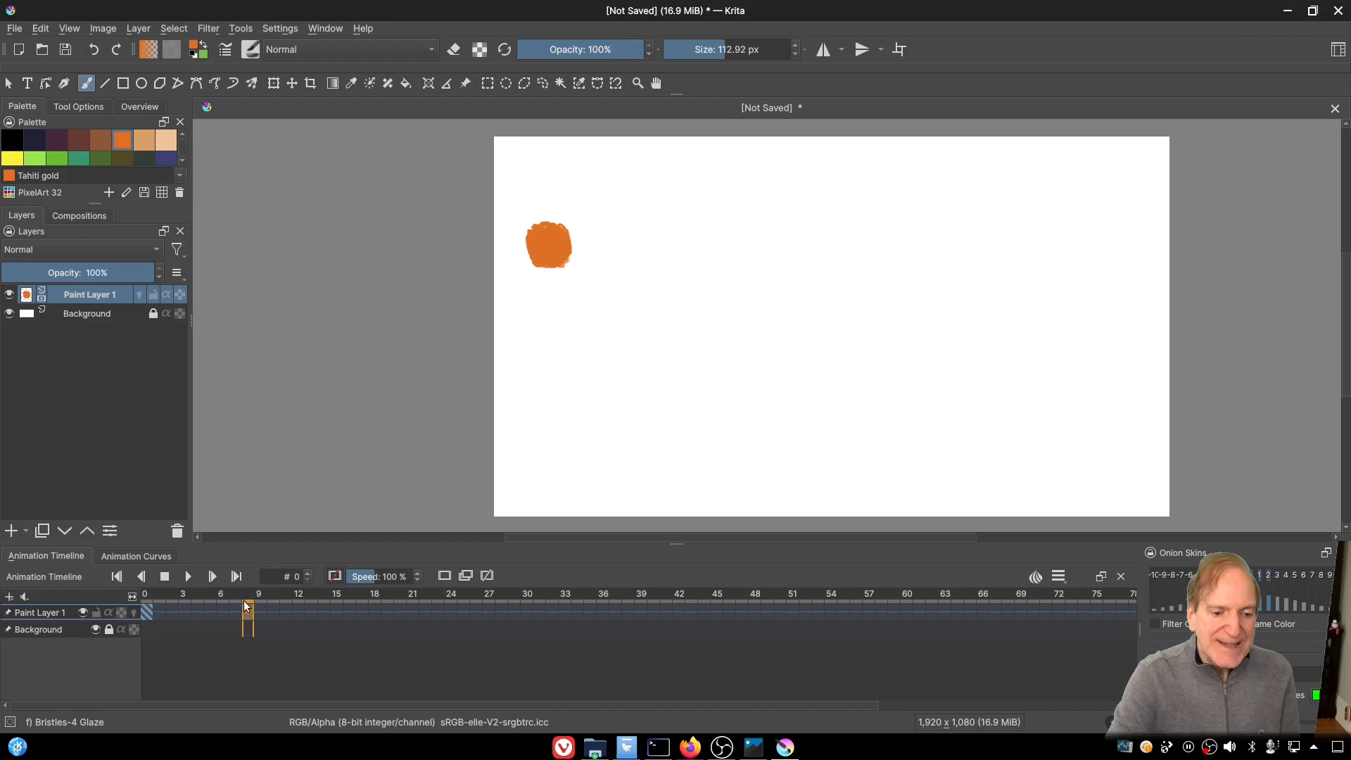
{"action": "left_click", "coordinate": [246, 604]}
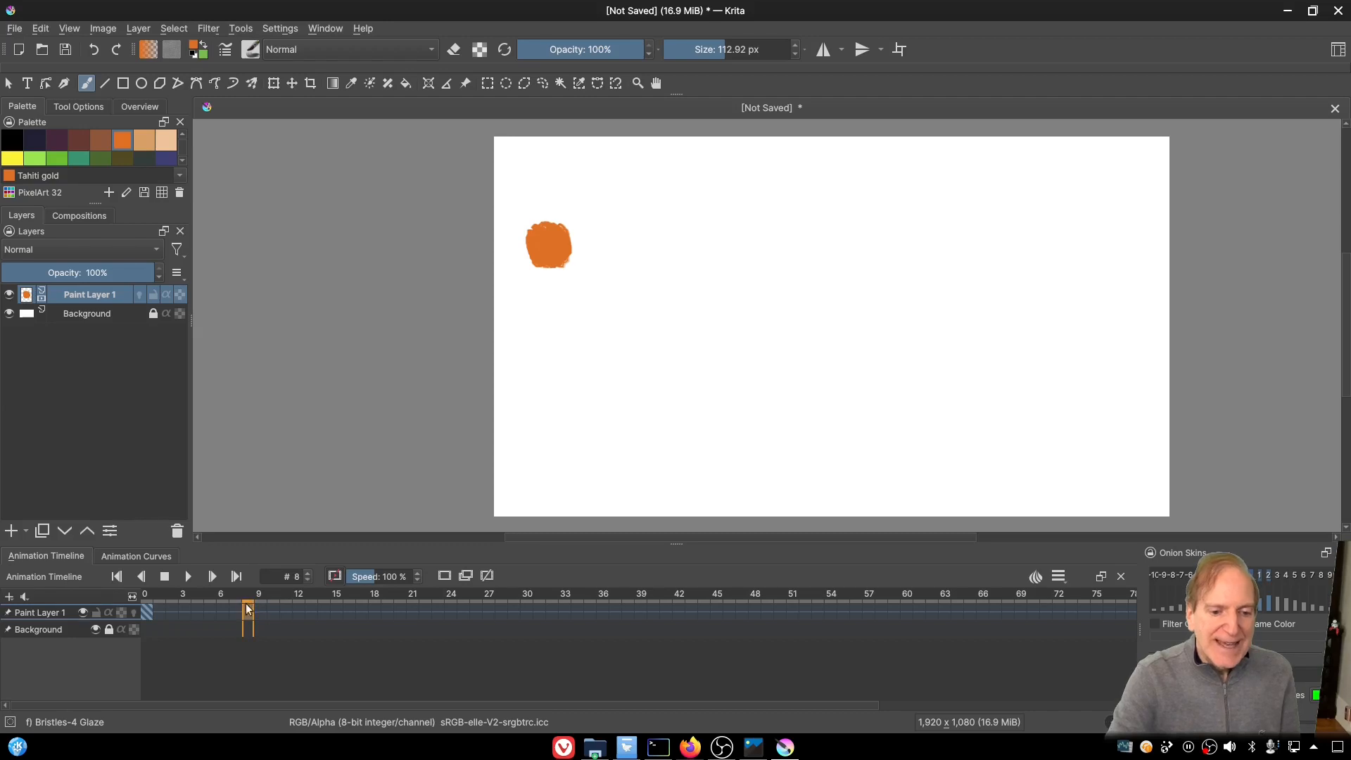
{"action": "left_click", "coordinate": [444, 577]}
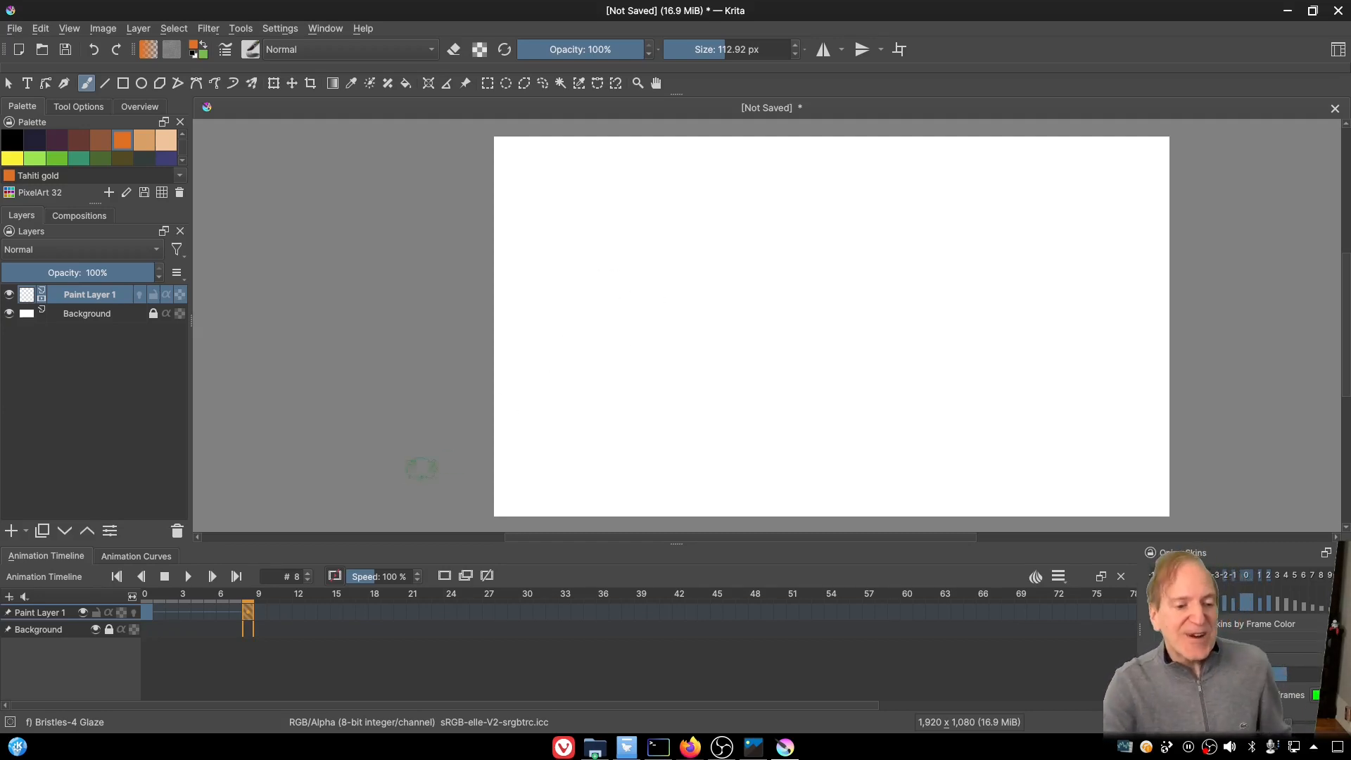
Step: Turn on onion skins for Paint Layer 1 and paint the frame 8 ball just below and right of the first ball
{"action": "left_click", "coordinate": [133, 612]}
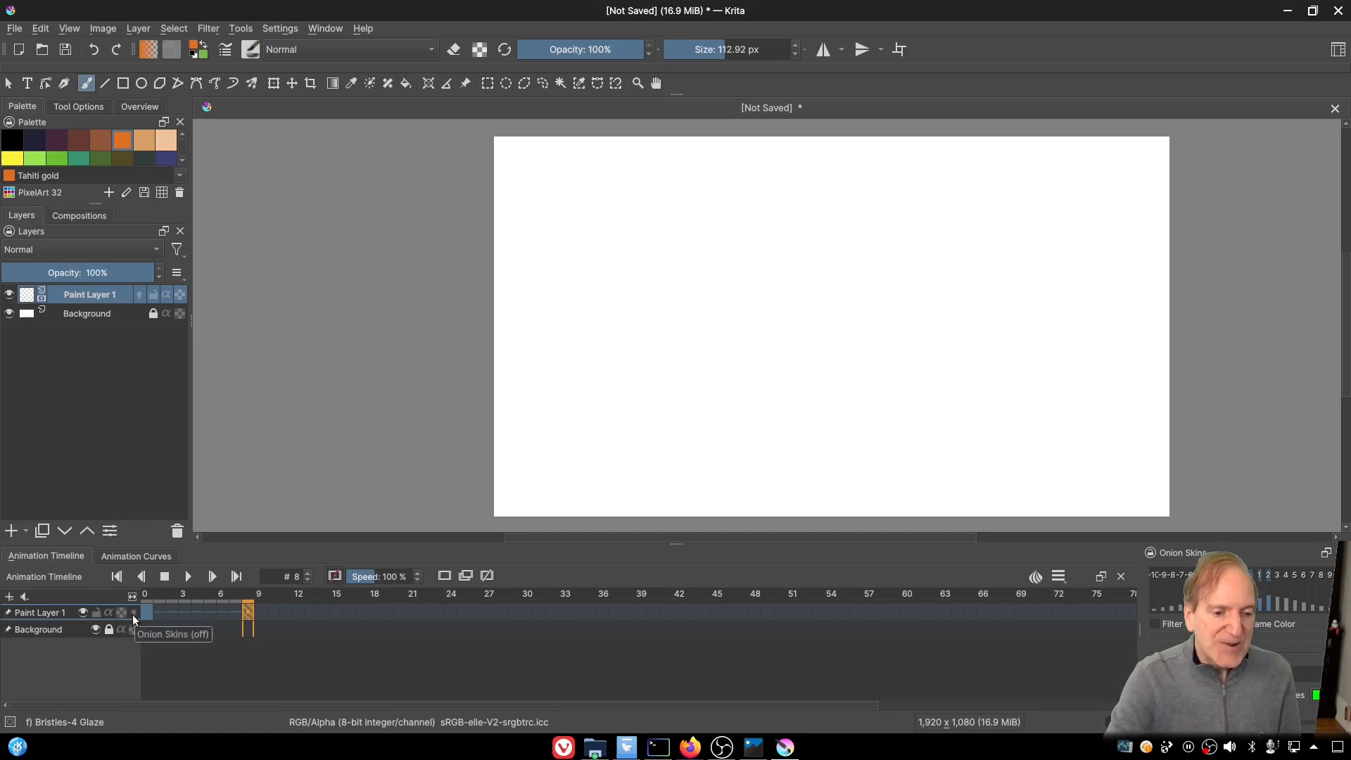
{"action": "left_click", "coordinate": [134, 612]}
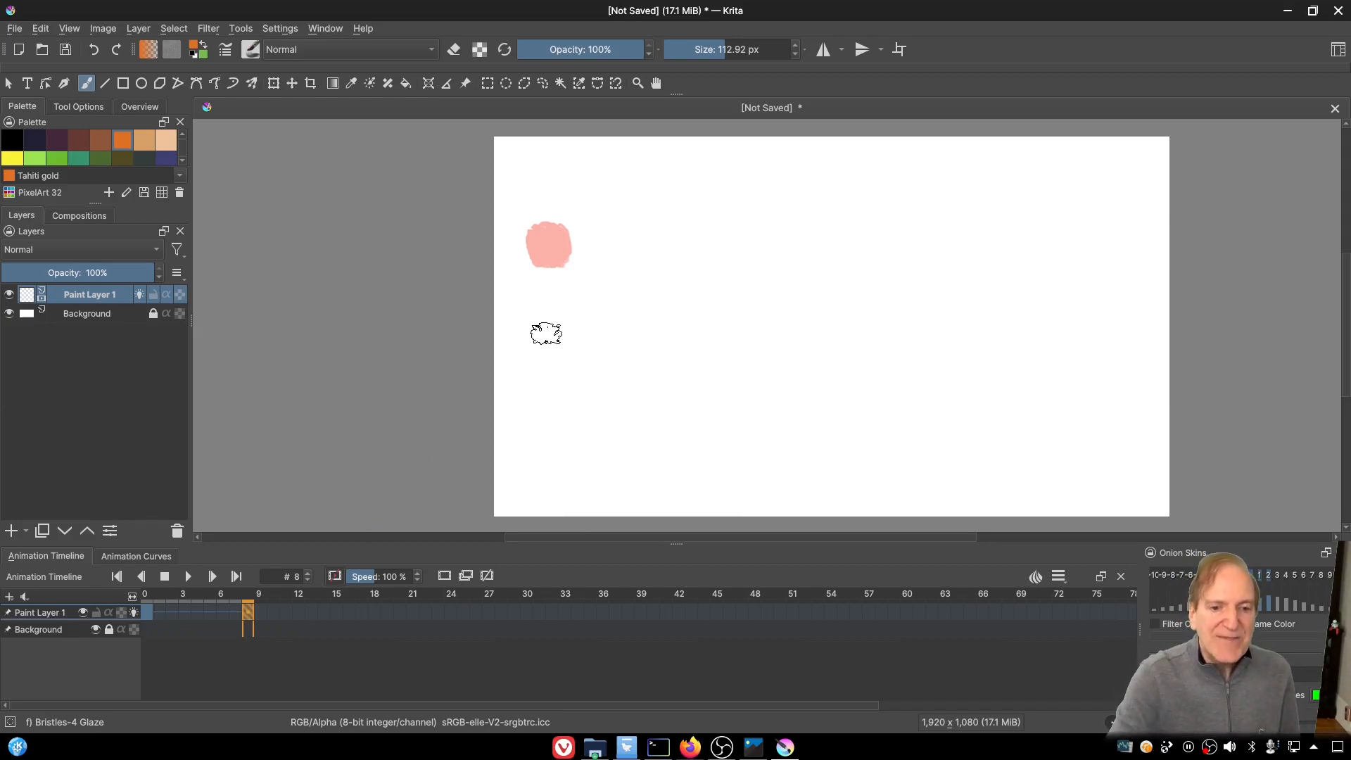
{"action": "mouse_move", "coordinate": [581, 274]}
{"action": "left_mouse_down"}
{"action": "mouse_move", "coordinate": [573, 290]}
{"action": "mouse_move", "coordinate": [582, 284]}
{"action": "left_mouse_up"}
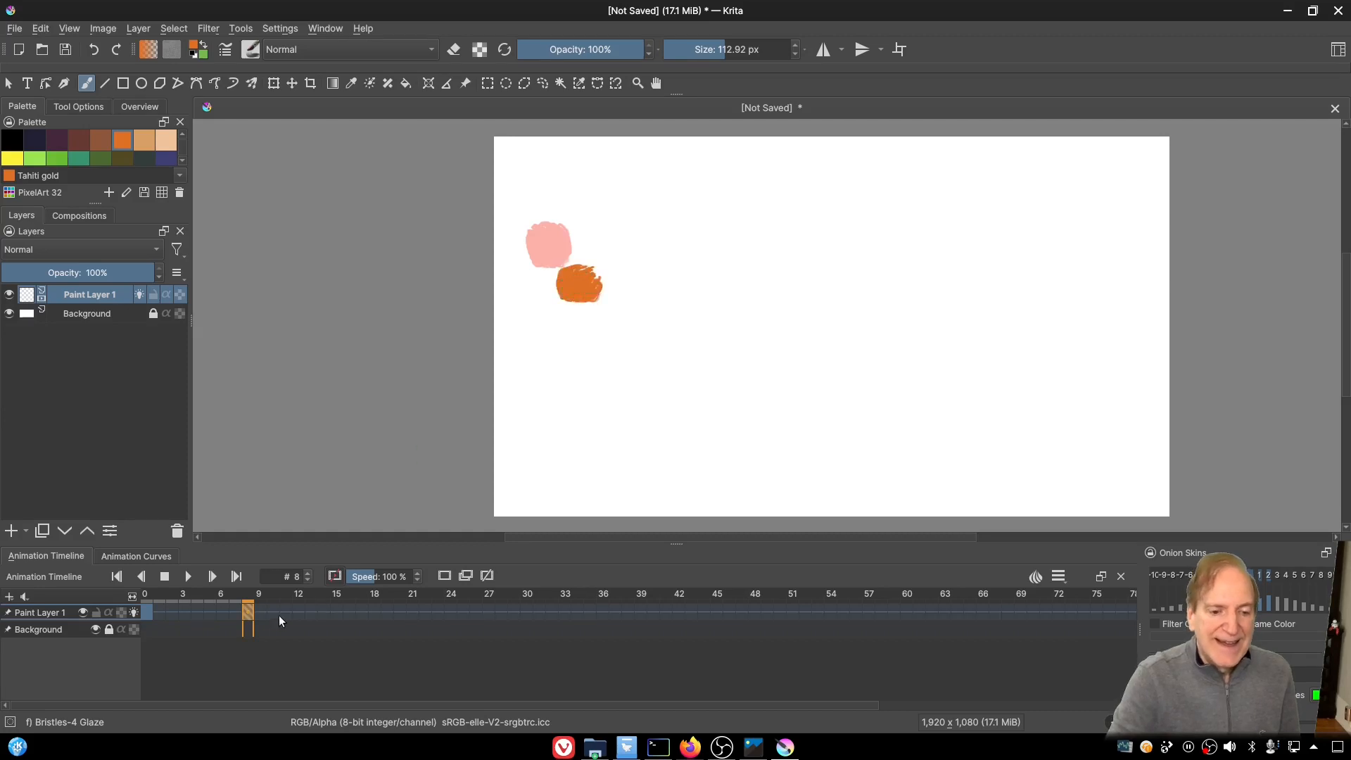
Step: Add a blank keyframe at frame 12 and paint the ball further down and right along the falling path
{"action": "left_click", "coordinate": [301, 598]}
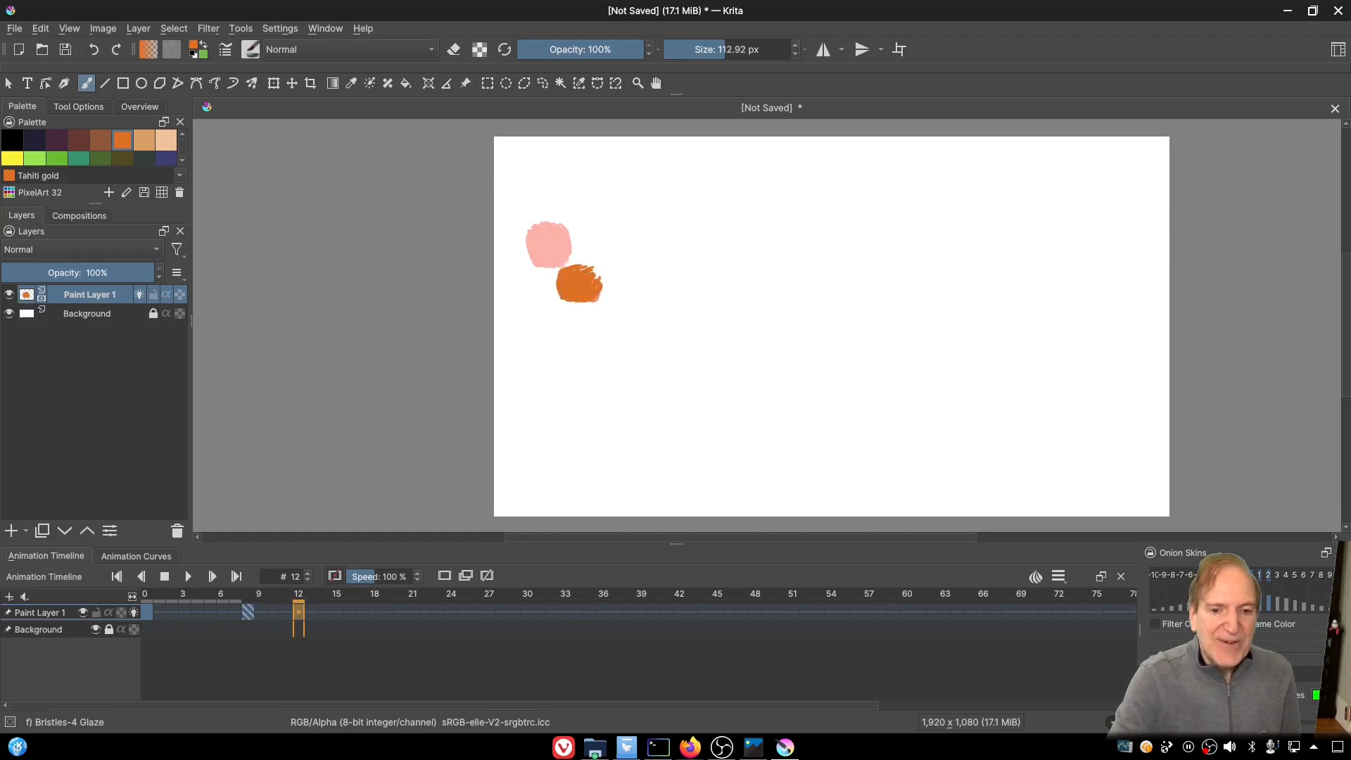
{"action": "left_click", "coordinate": [443, 575]}
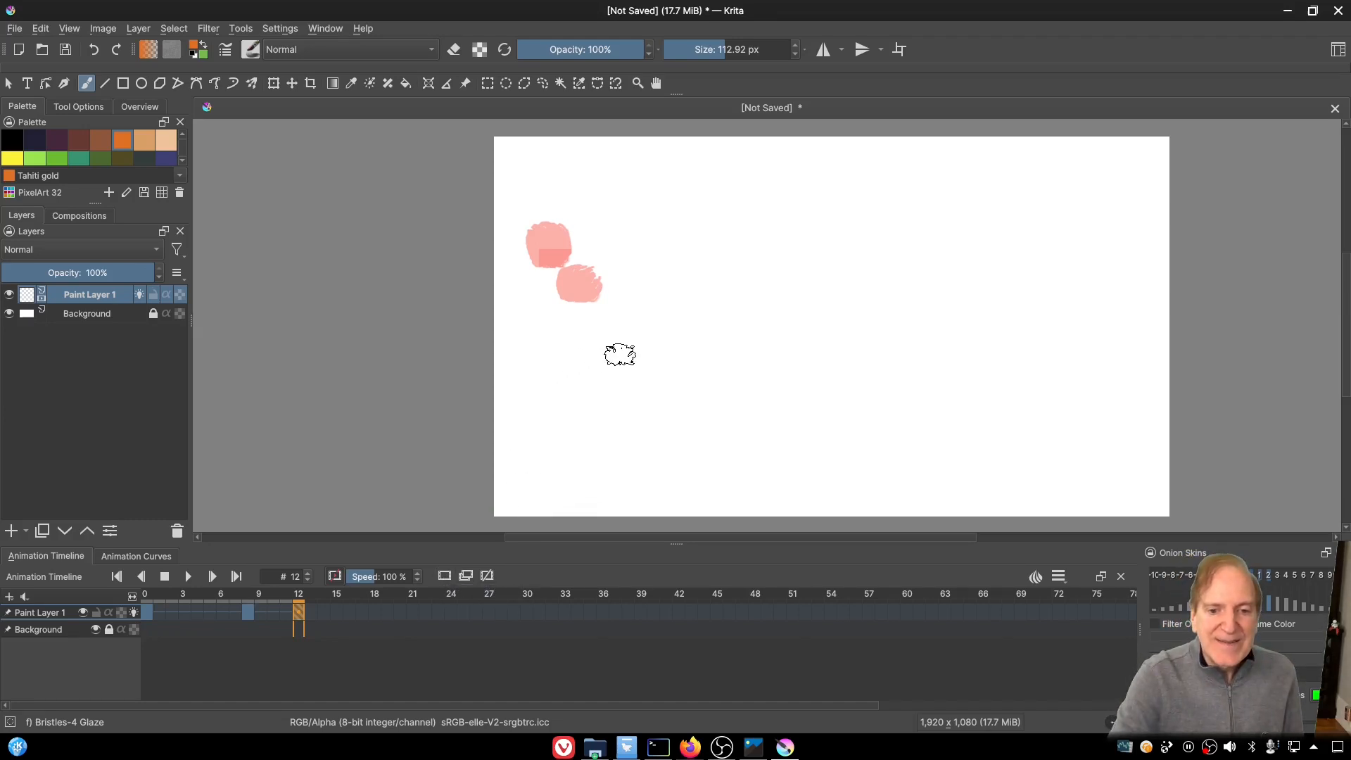
{"action": "left_click_drag", "start_coordinate": [619, 355], "coordinate": [622, 353]}
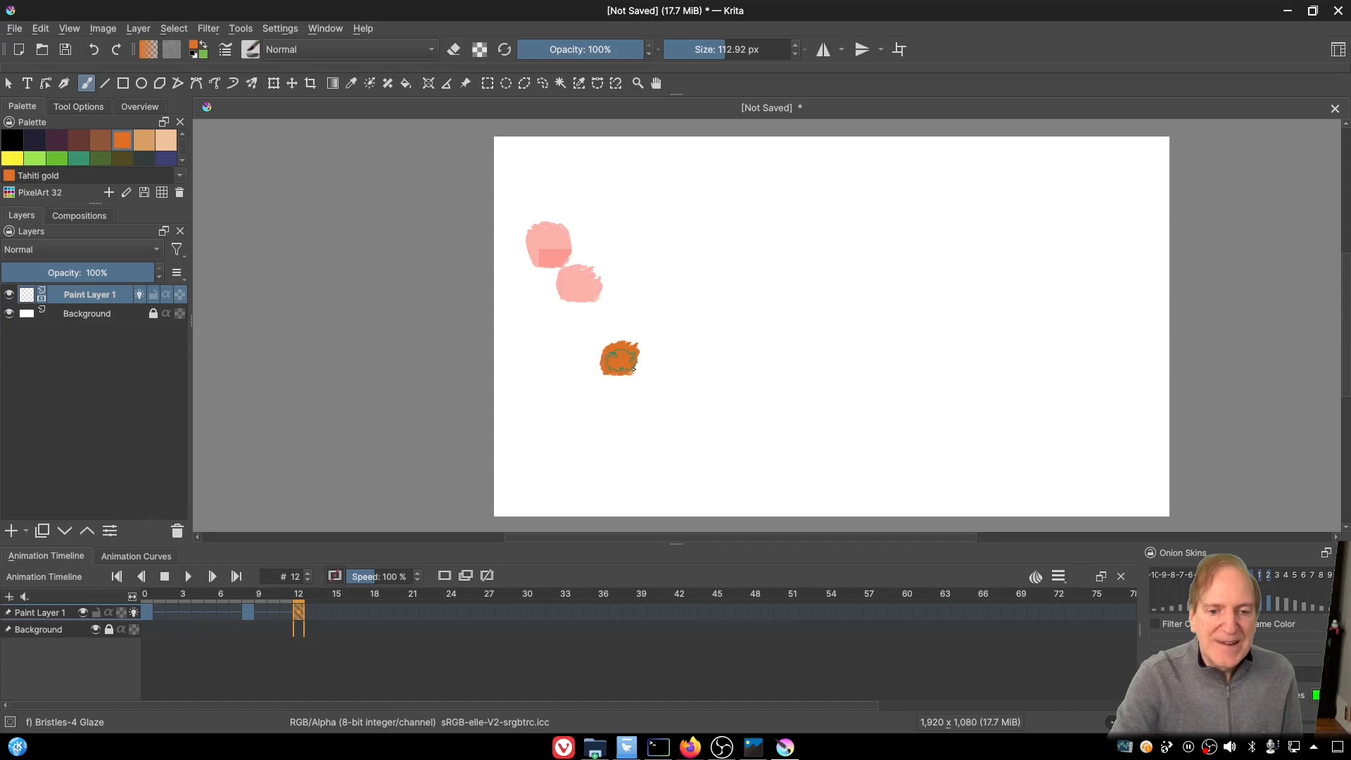
Step: Add a blank keyframe at frame 15 and paint the ball lower and right of its frame 12 position
{"action": "left_click", "coordinate": [332, 596]}
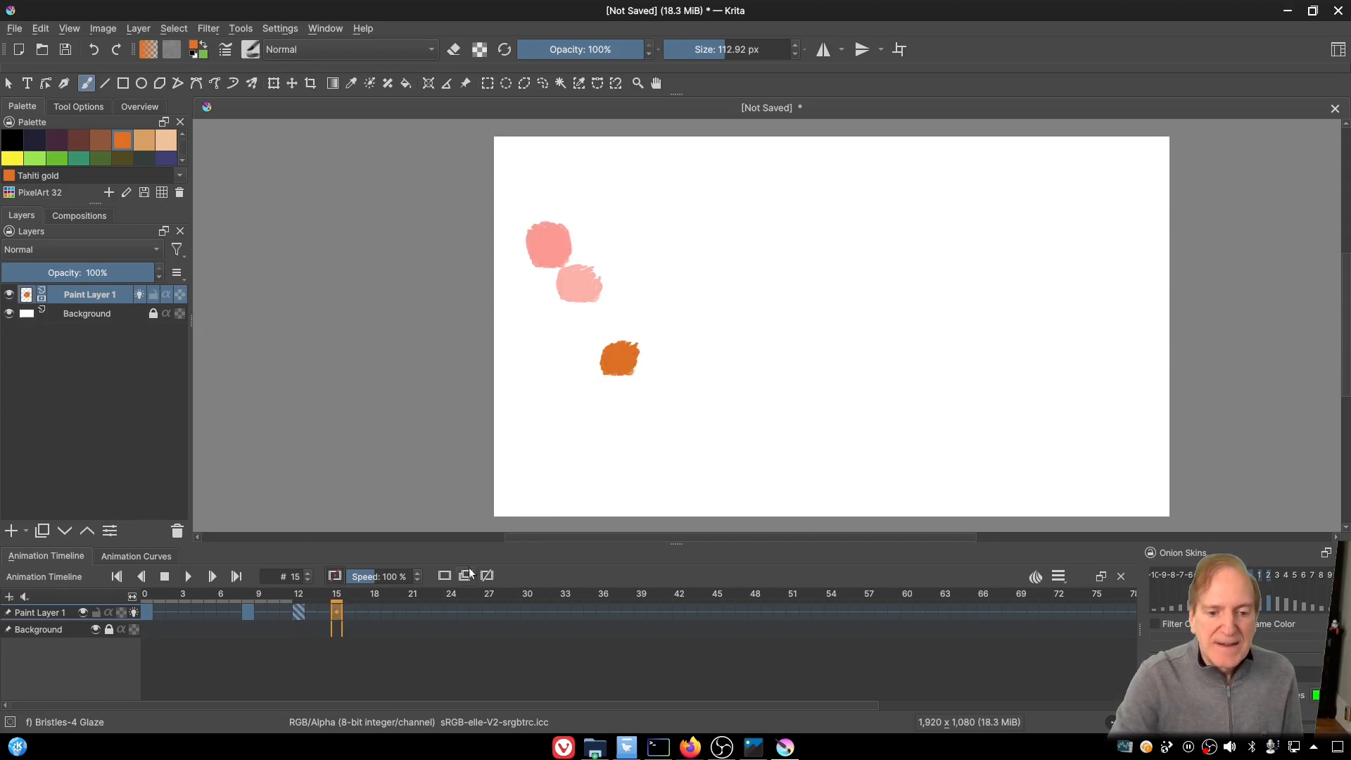
{"action": "left_click", "coordinate": [445, 577]}
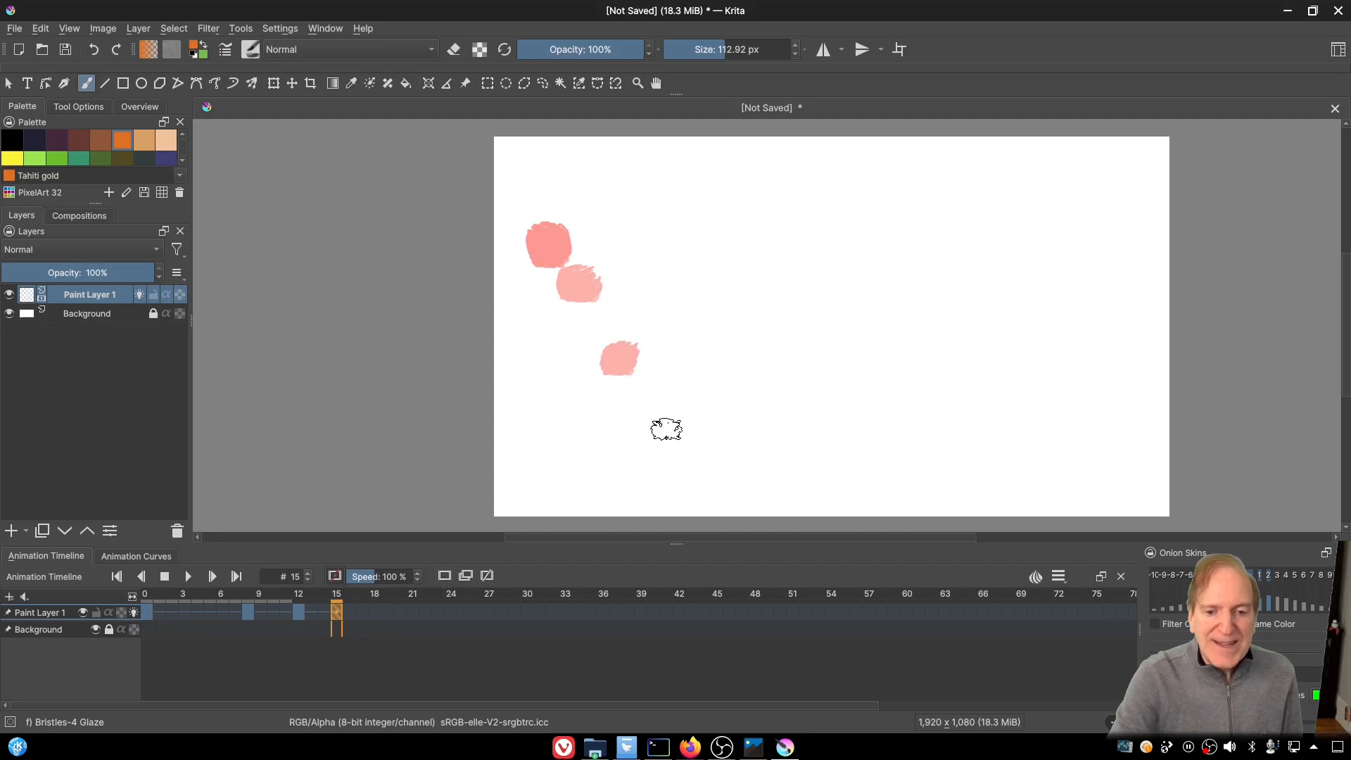
{"action": "left_click_drag", "start_coordinate": [661, 416], "coordinate": [667, 425]}
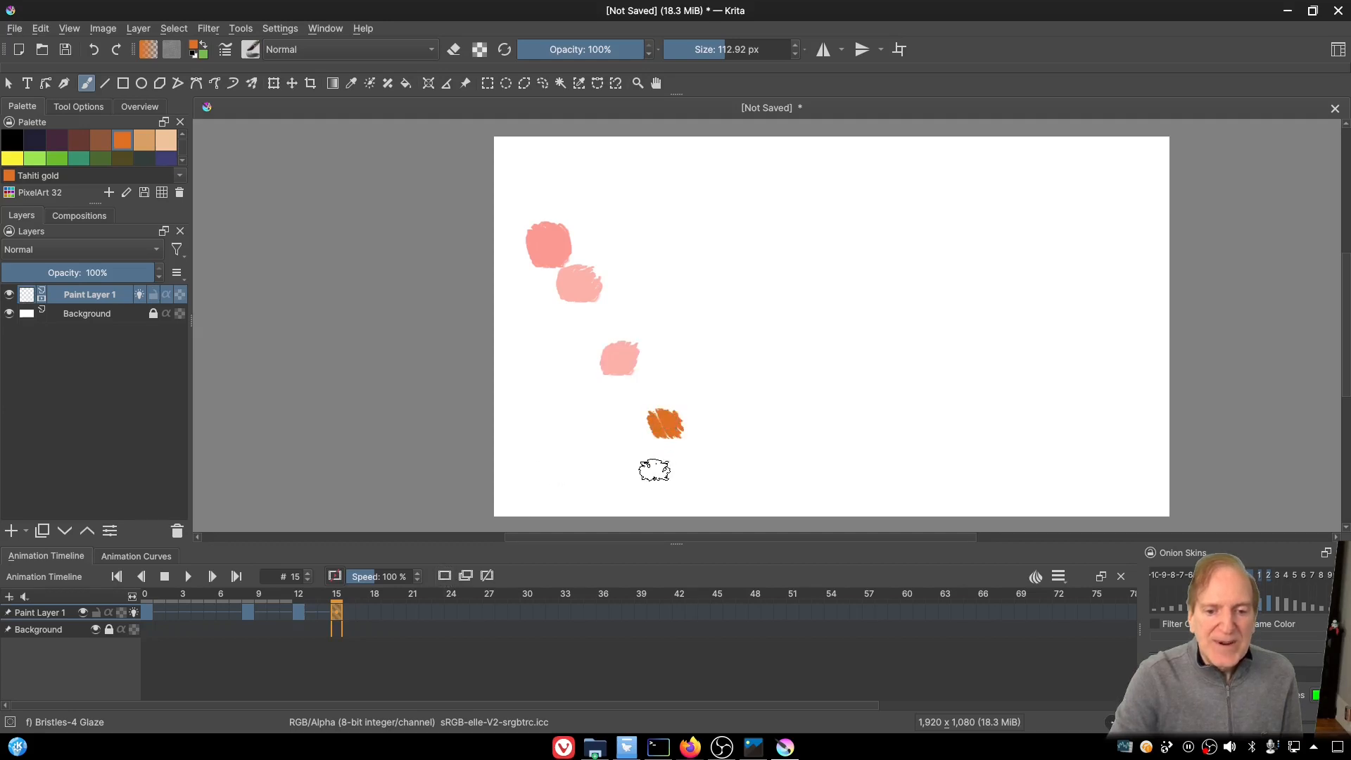
Step: Add a blank keyframe at frame 18 and paint the ball squashed flat against the canvas's bottom edge, undoing the first rounder attempt
{"action": "left_click", "coordinate": [374, 603]}
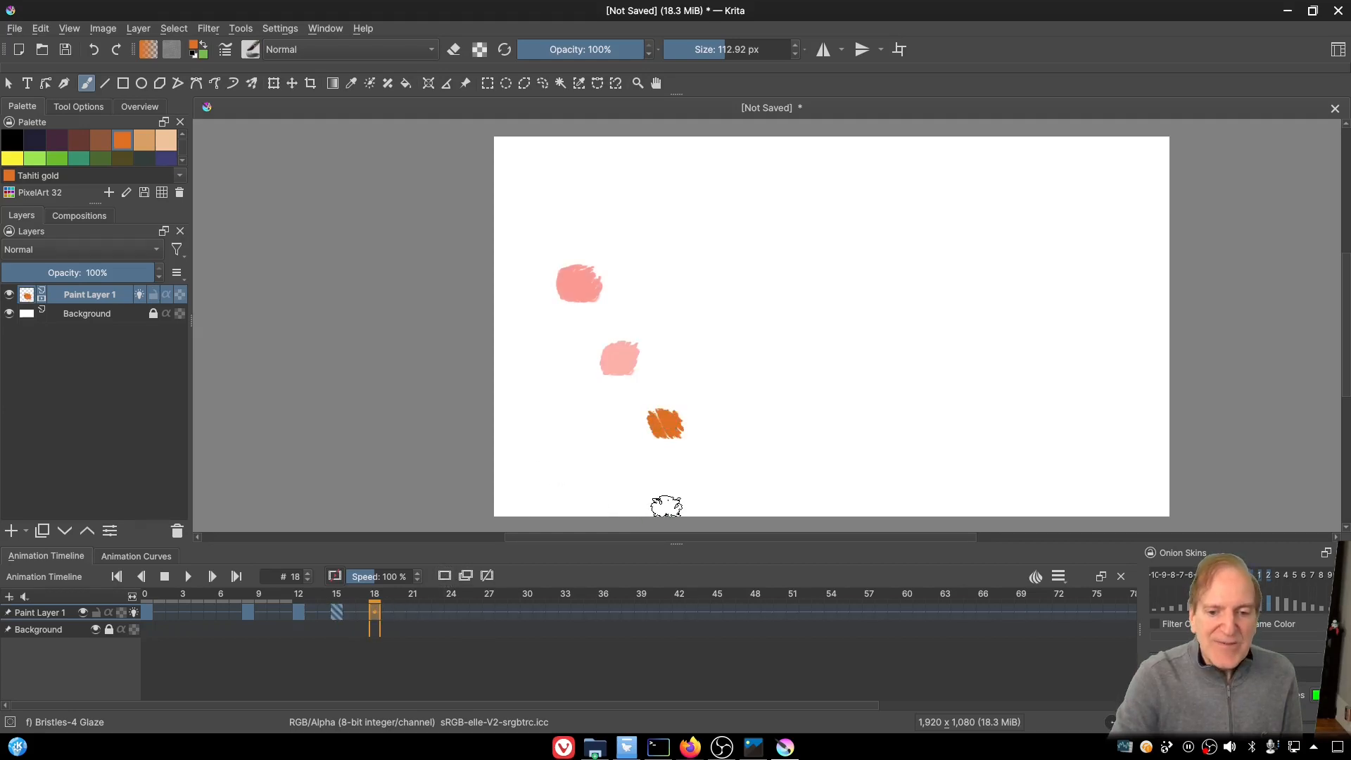
{"action": "left_click", "coordinate": [448, 576]}
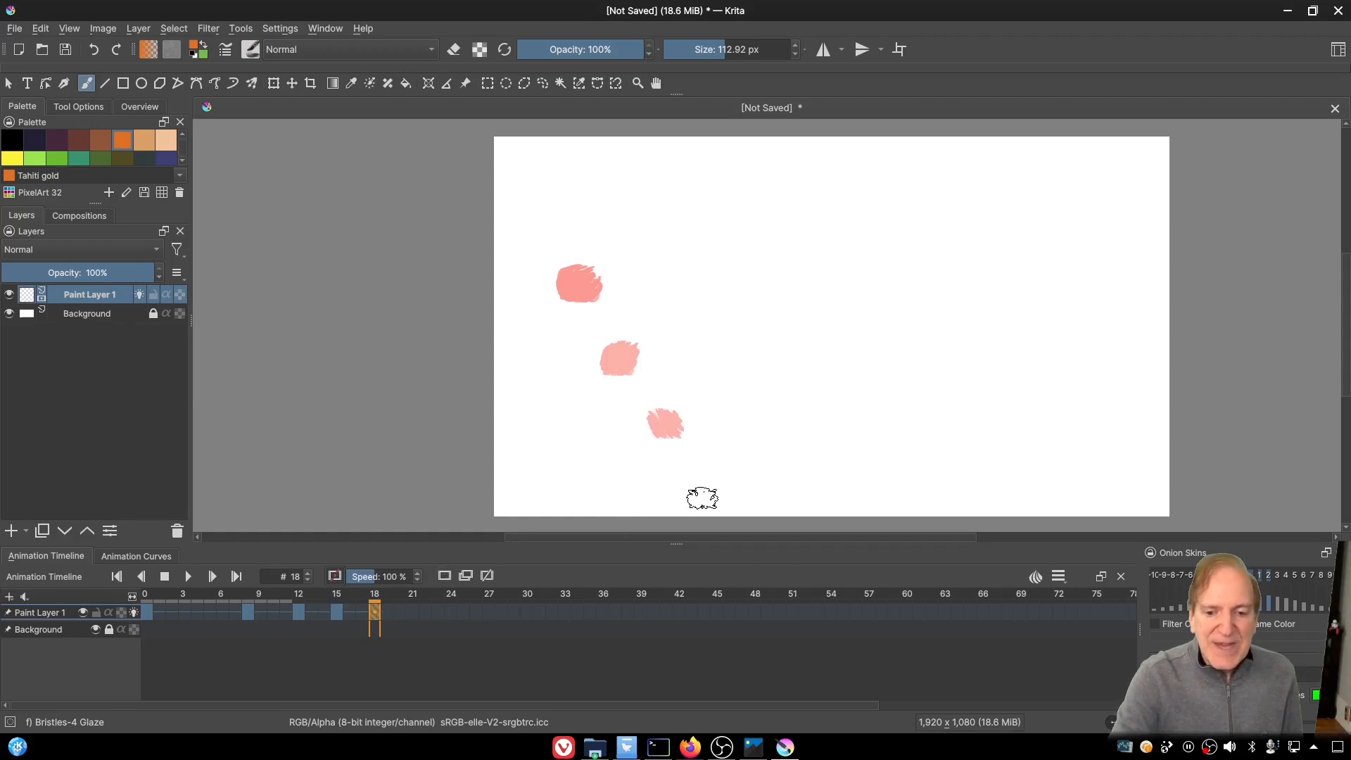
{"action": "left_click_drag", "start_coordinate": [702, 497], "coordinate": [699, 498]}
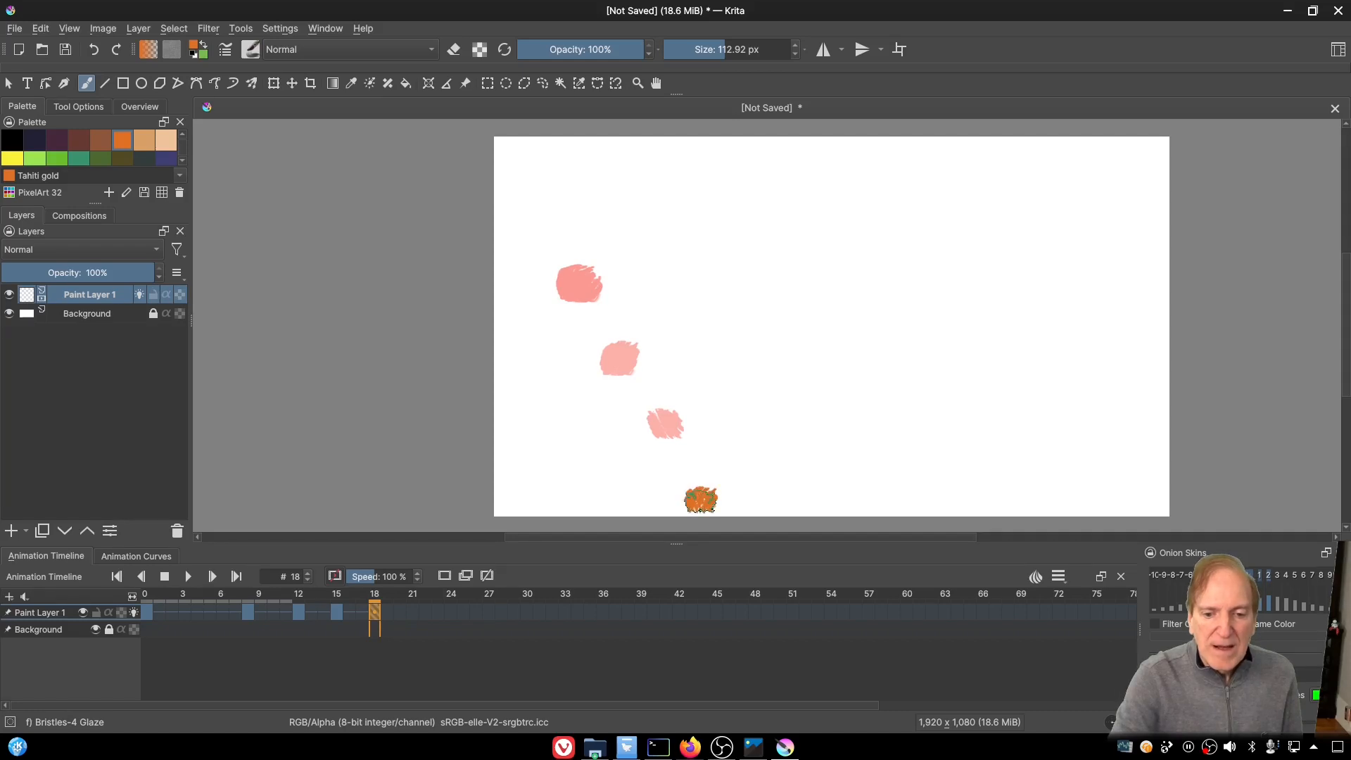
{"action": "key", "text": "ctrl+z"}
{"action": "key", "text": "ctrl+z"}
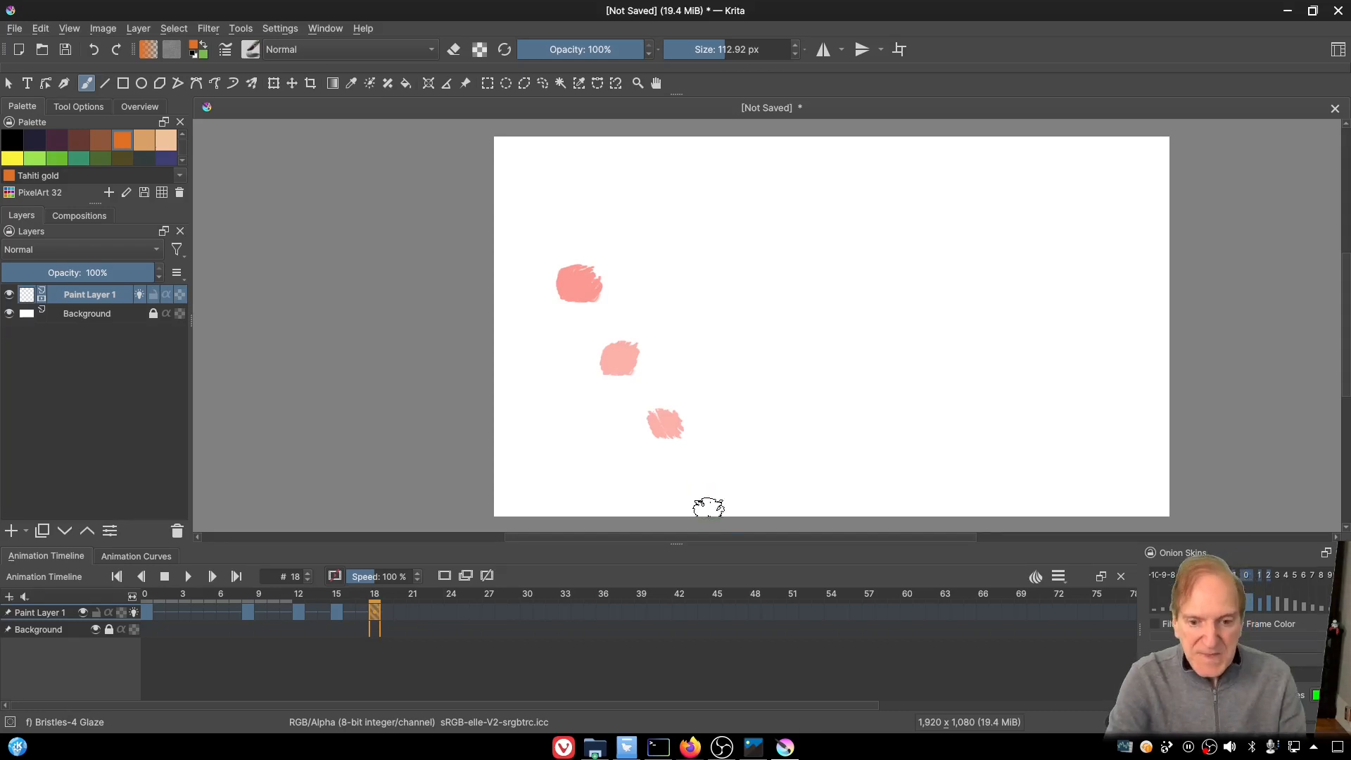
{"action": "left_click_drag", "start_coordinate": [707, 507], "coordinate": [717, 507]}
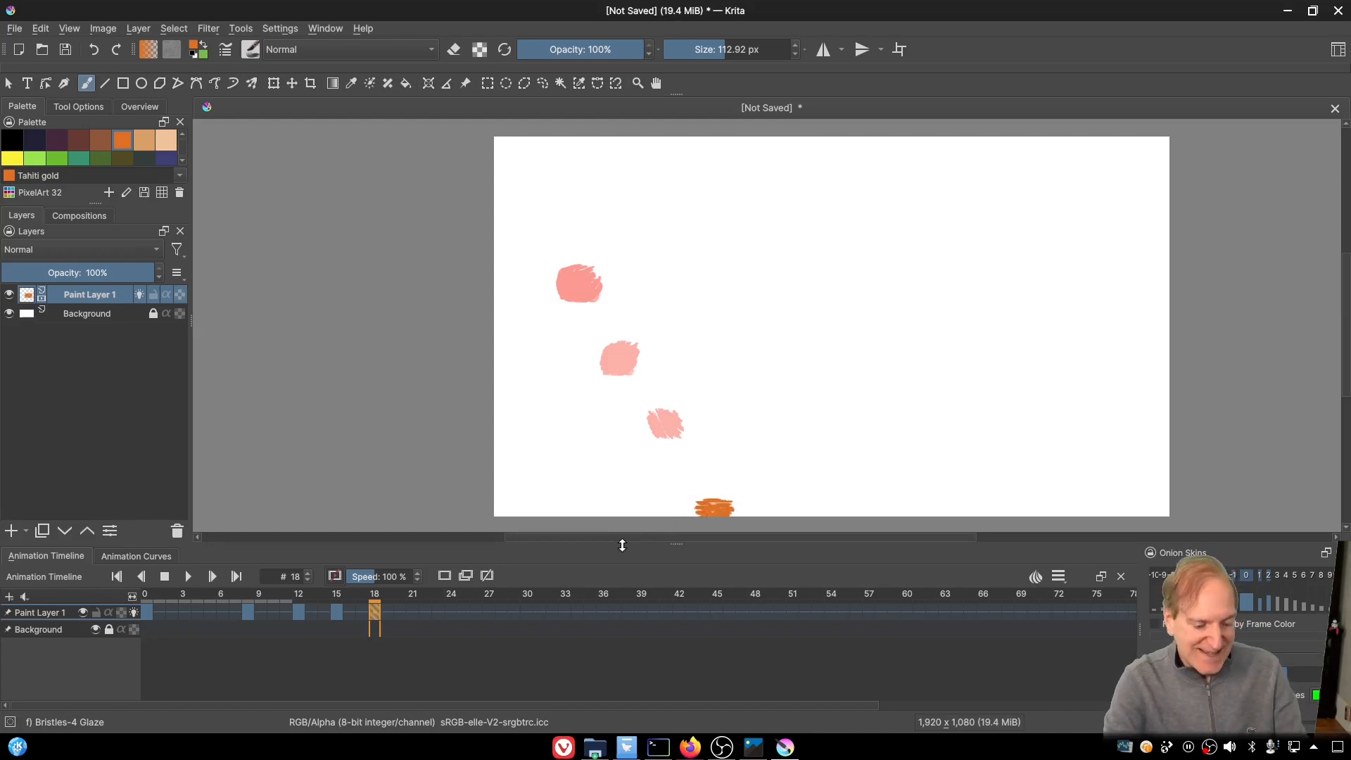
Step: Add a blank keyframe at frame 21 and paint the ball bouncing slightly up and right of the squashed one
{"action": "left_click", "coordinate": [410, 612]}
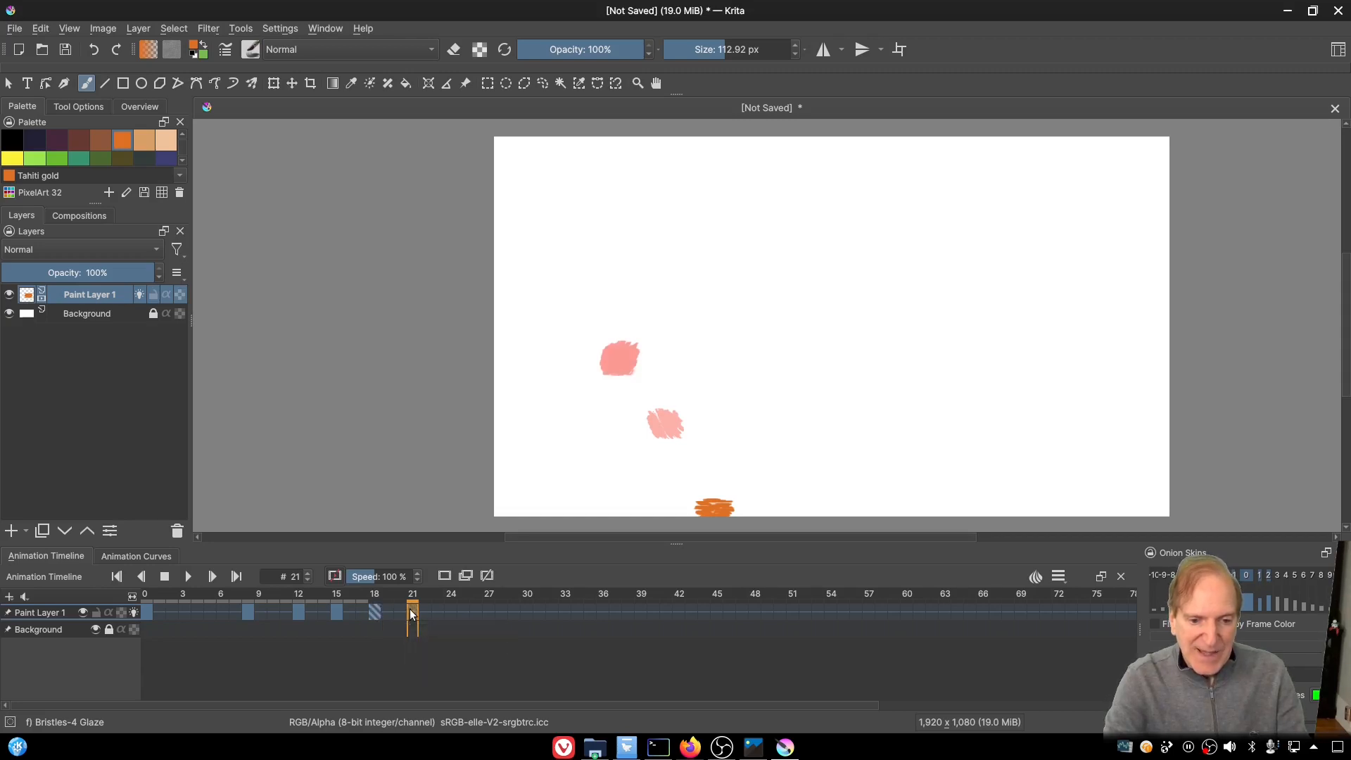
{"action": "left_click", "coordinate": [439, 576]}
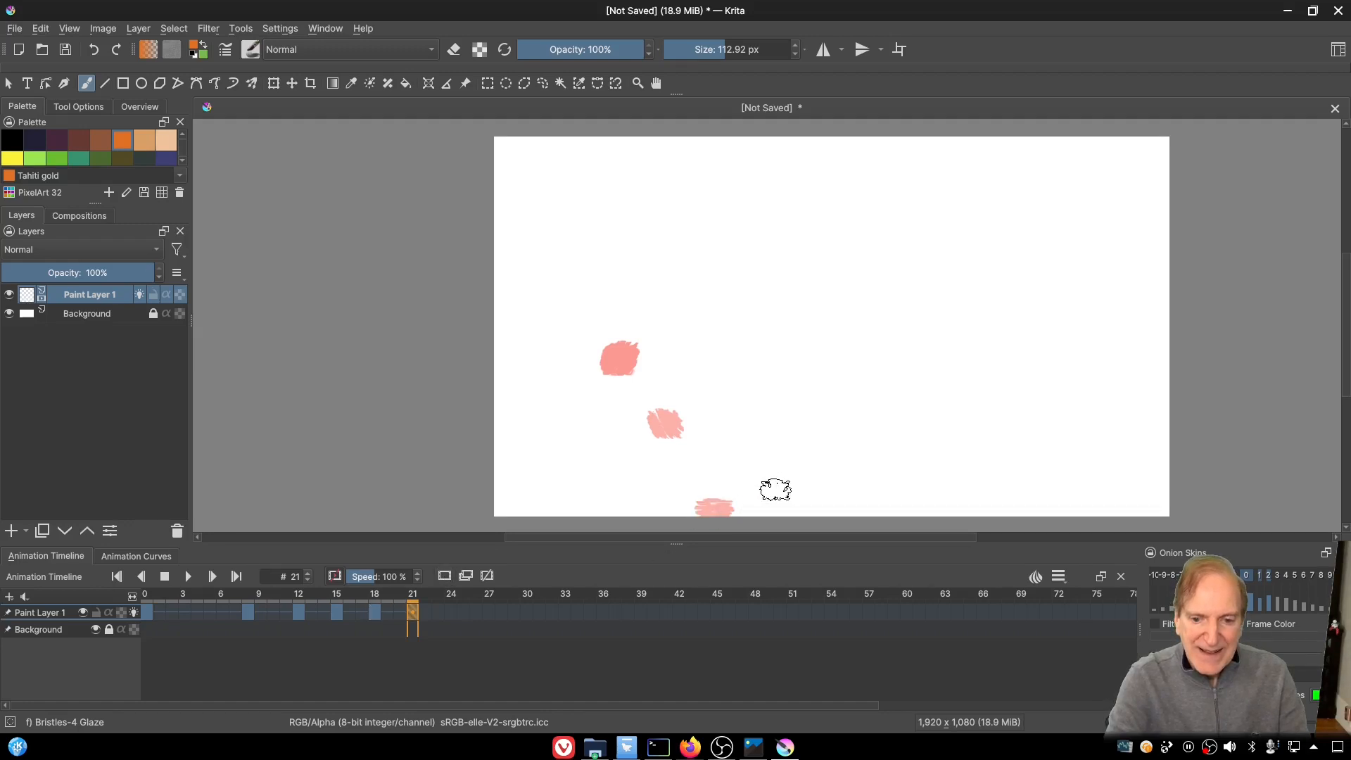
{"action": "left_click_drag", "start_coordinate": [766, 492], "coordinate": [769, 491]}
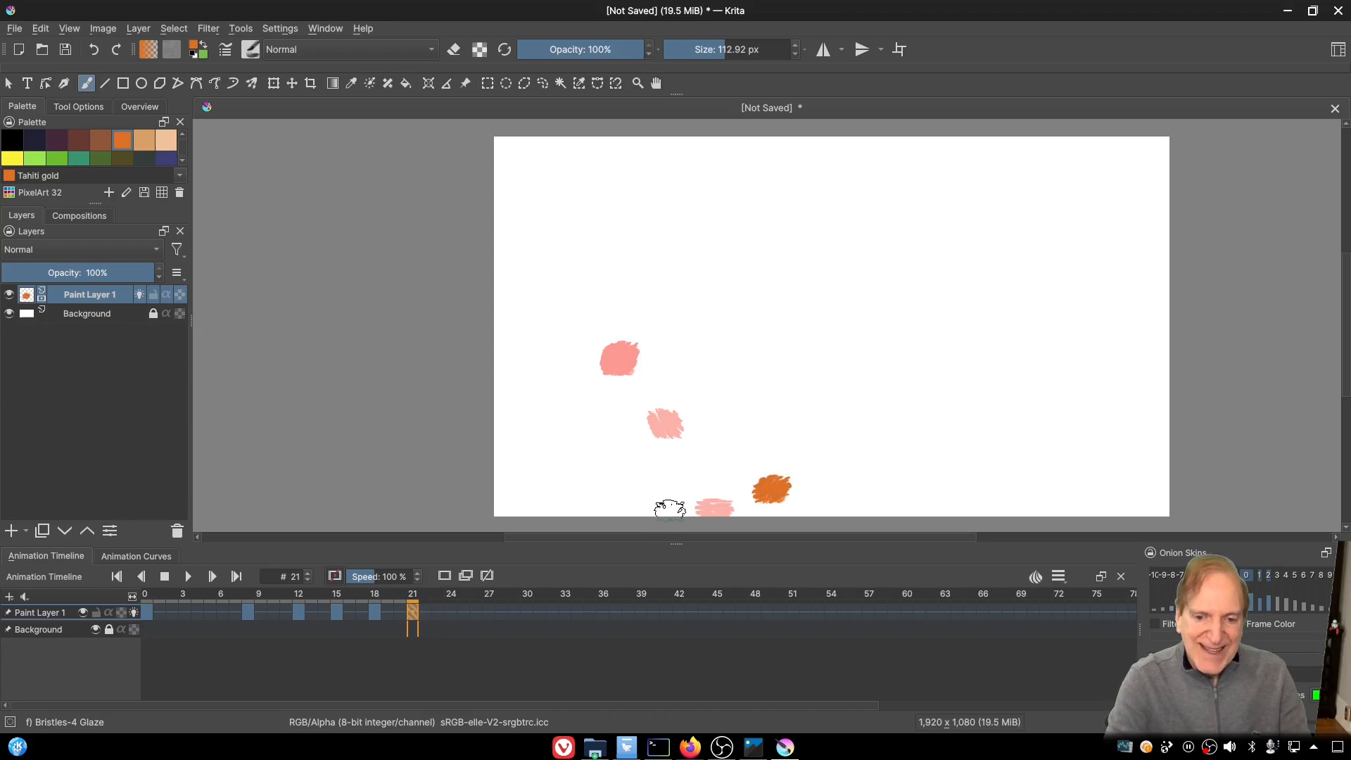
Step: Add a blank keyframe at frame 24 and paint the ball higher and right of its frame 21 position, undoing the stray first stroke
{"action": "left_click", "coordinate": [446, 609]}
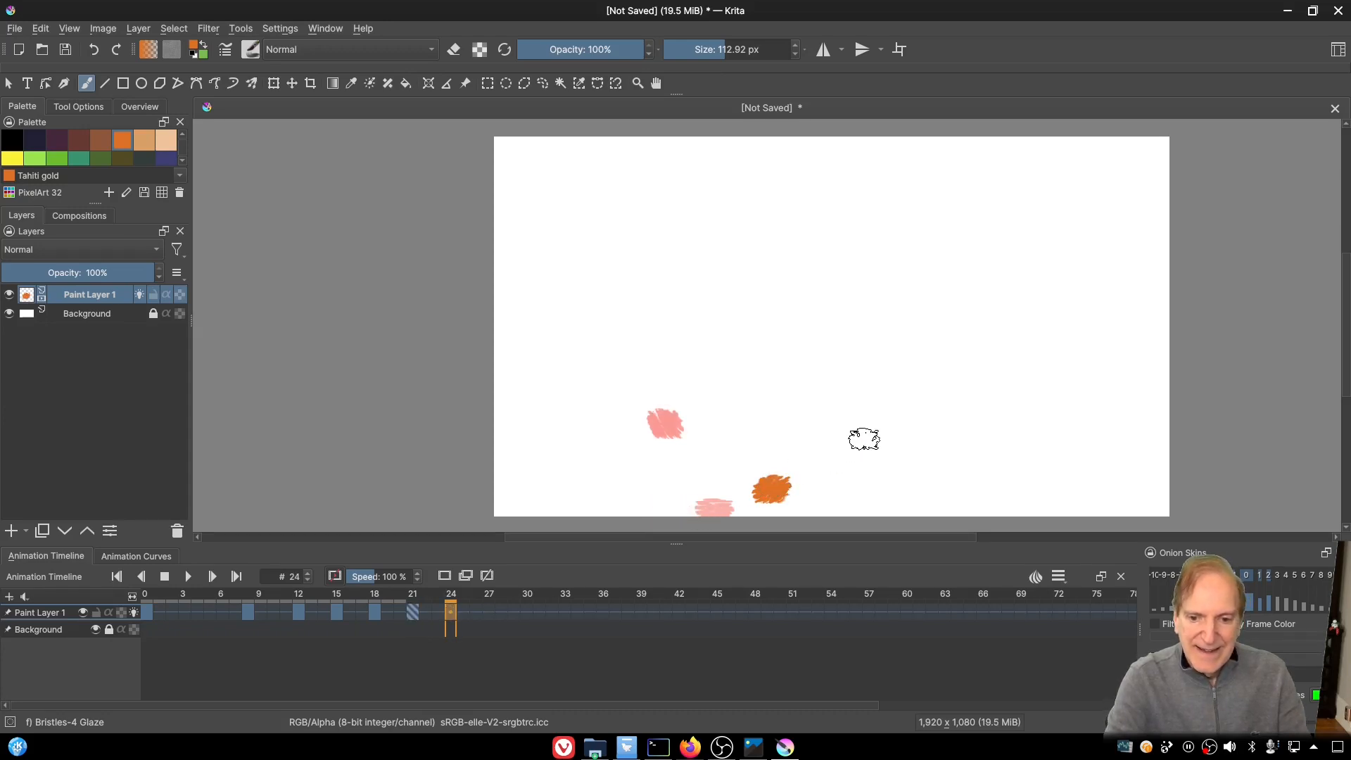
{"action": "left_click", "coordinate": [843, 447]}
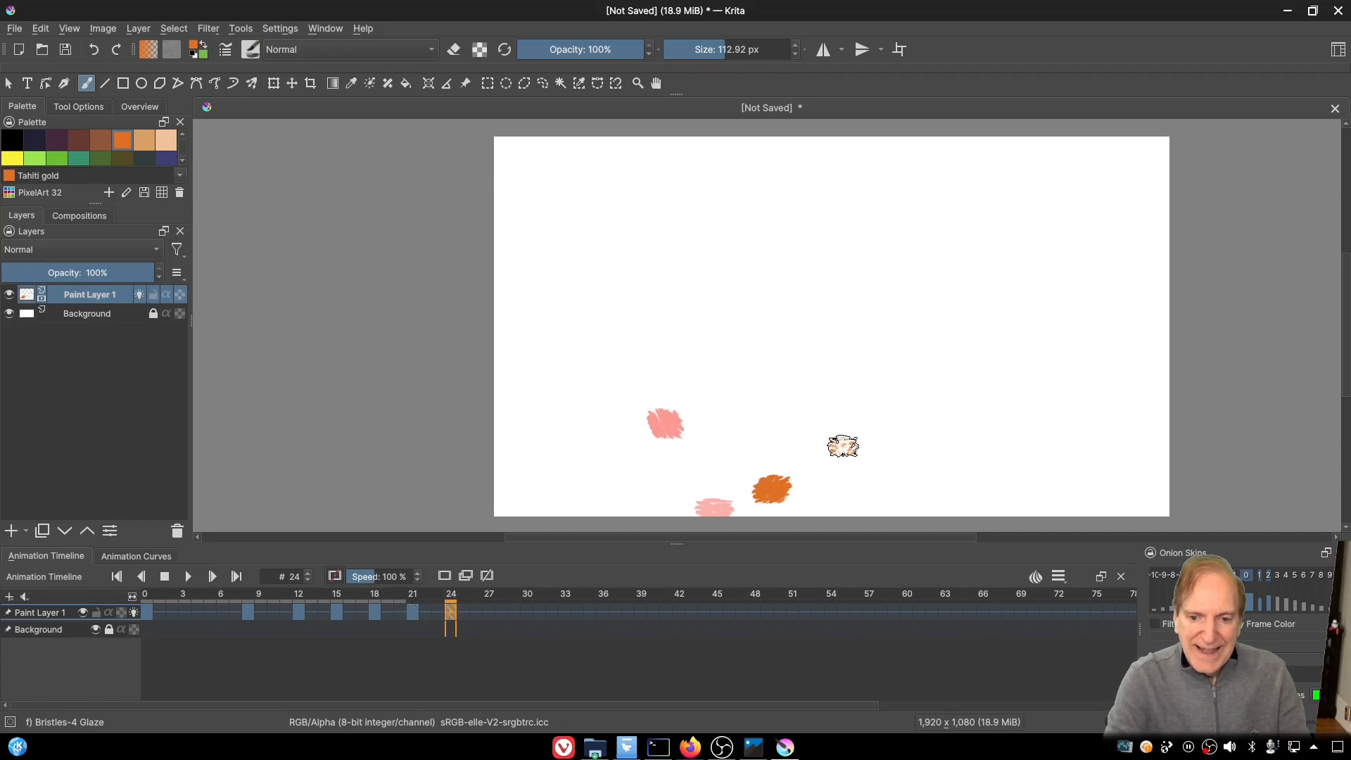
{"action": "key", "text": "ctrl+z"}
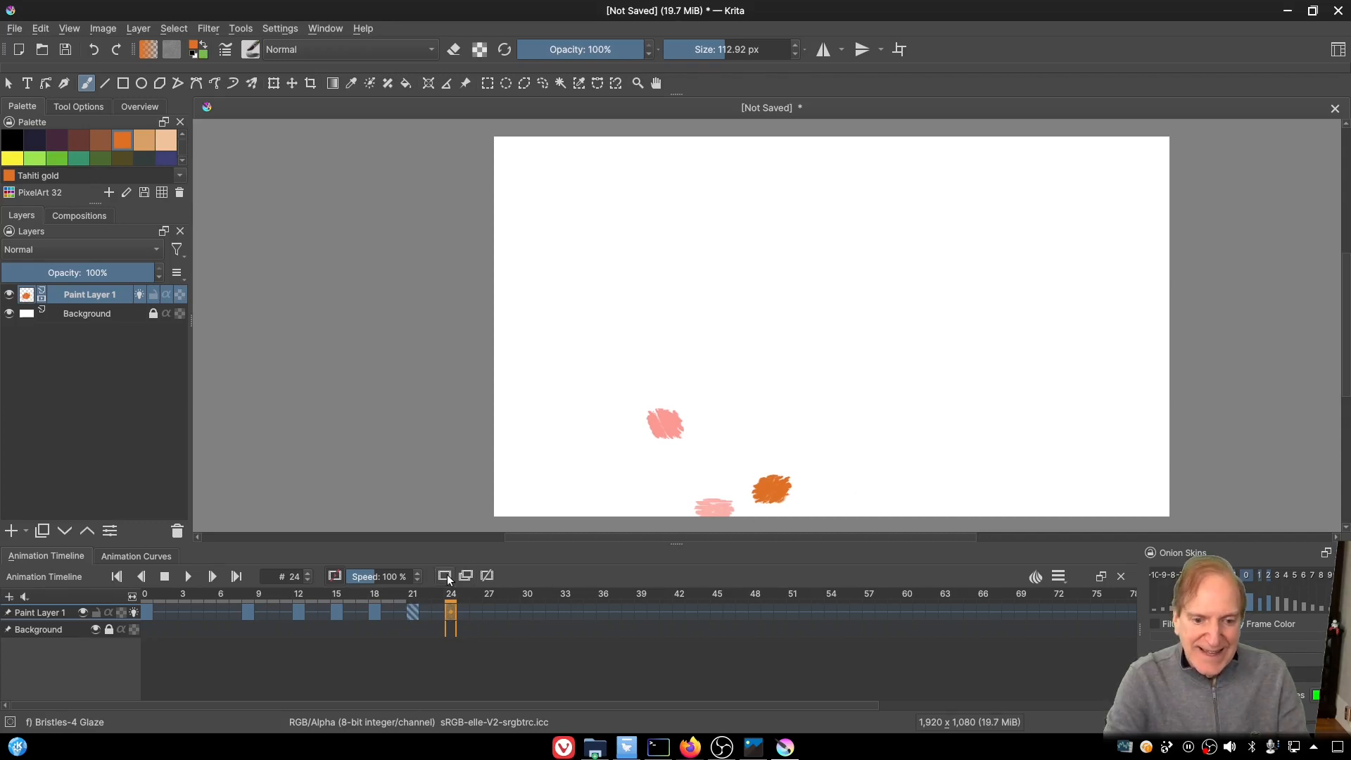
{"action": "left_click", "coordinate": [853, 439]}
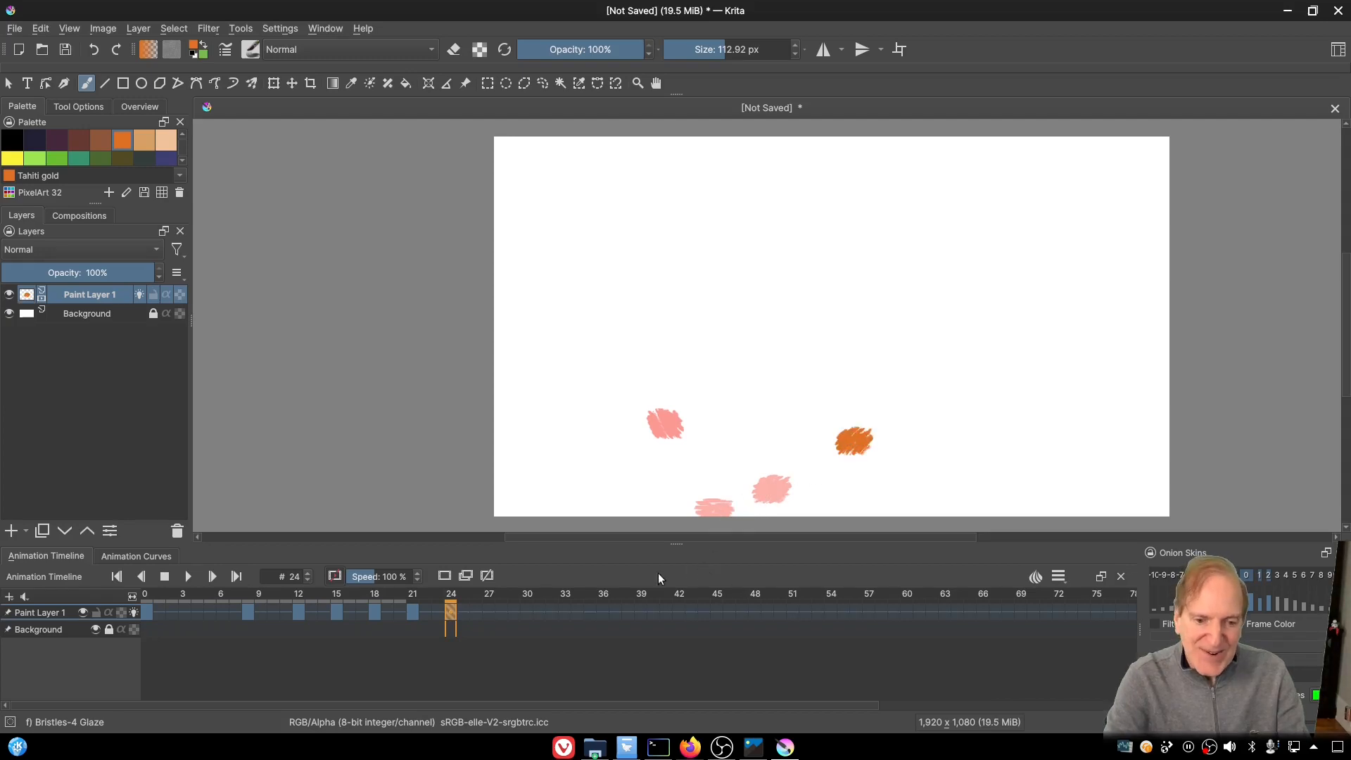
Step: Add blank keyframes at frames 27 and 30, painting the ball at the bounce's peak and then further right and slightly lower
{"action": "left_click", "coordinate": [489, 612]}
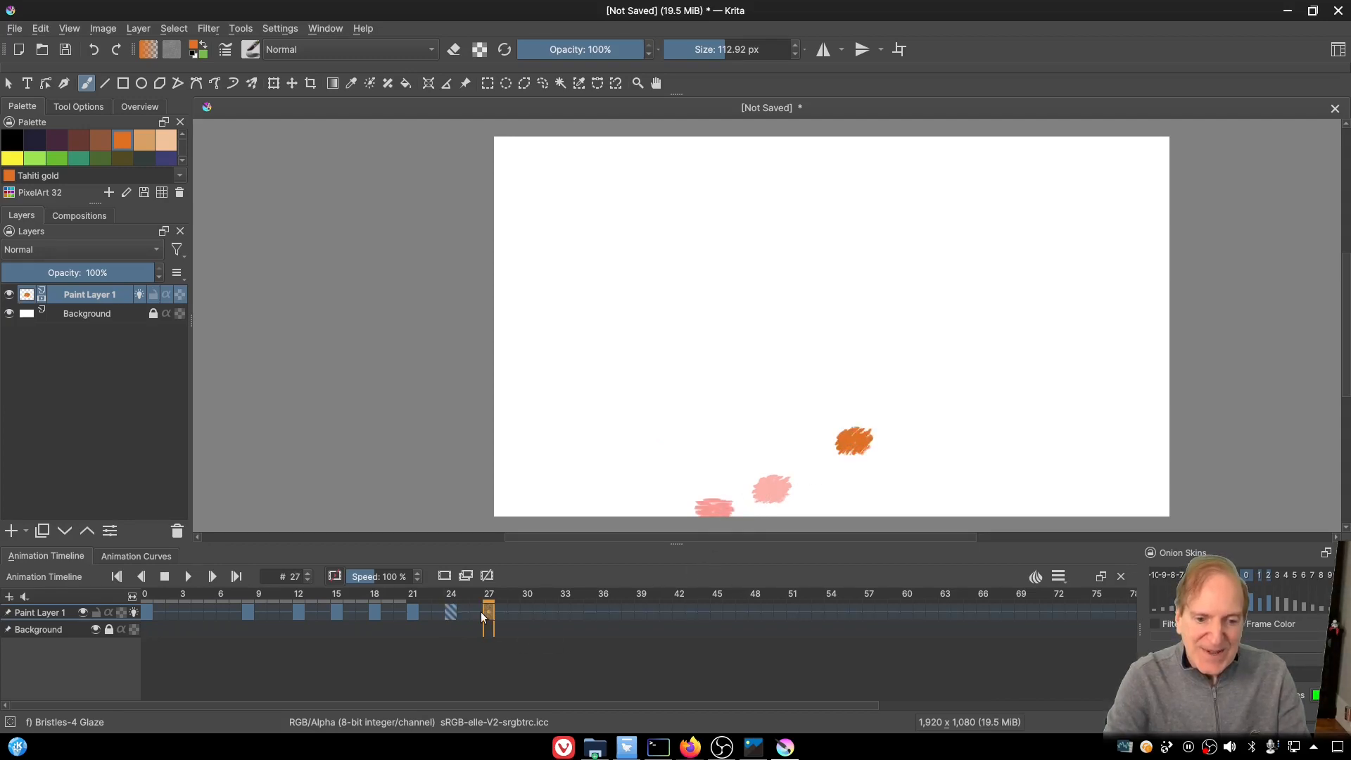
{"action": "left_click", "coordinate": [444, 575]}
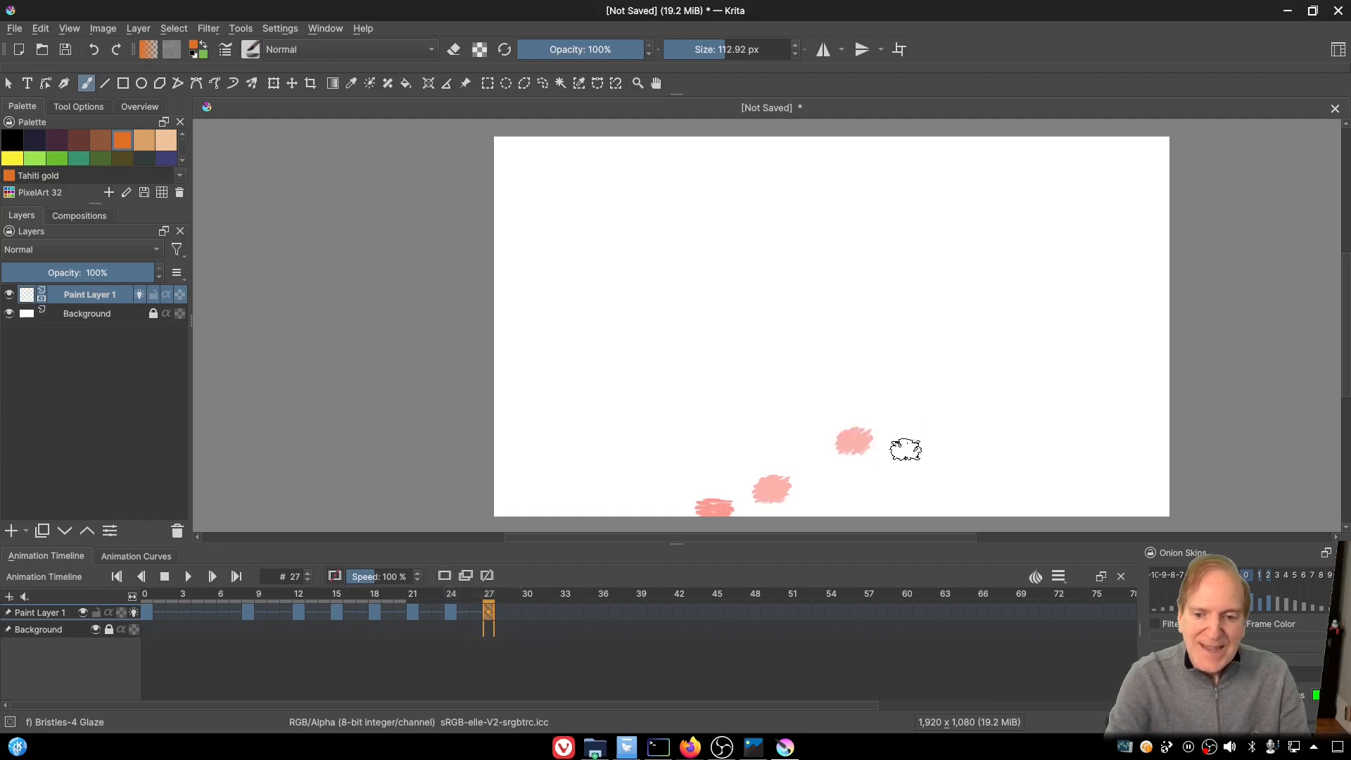
{"action": "left_click_drag", "start_coordinate": [963, 387], "coordinate": [965, 387]}
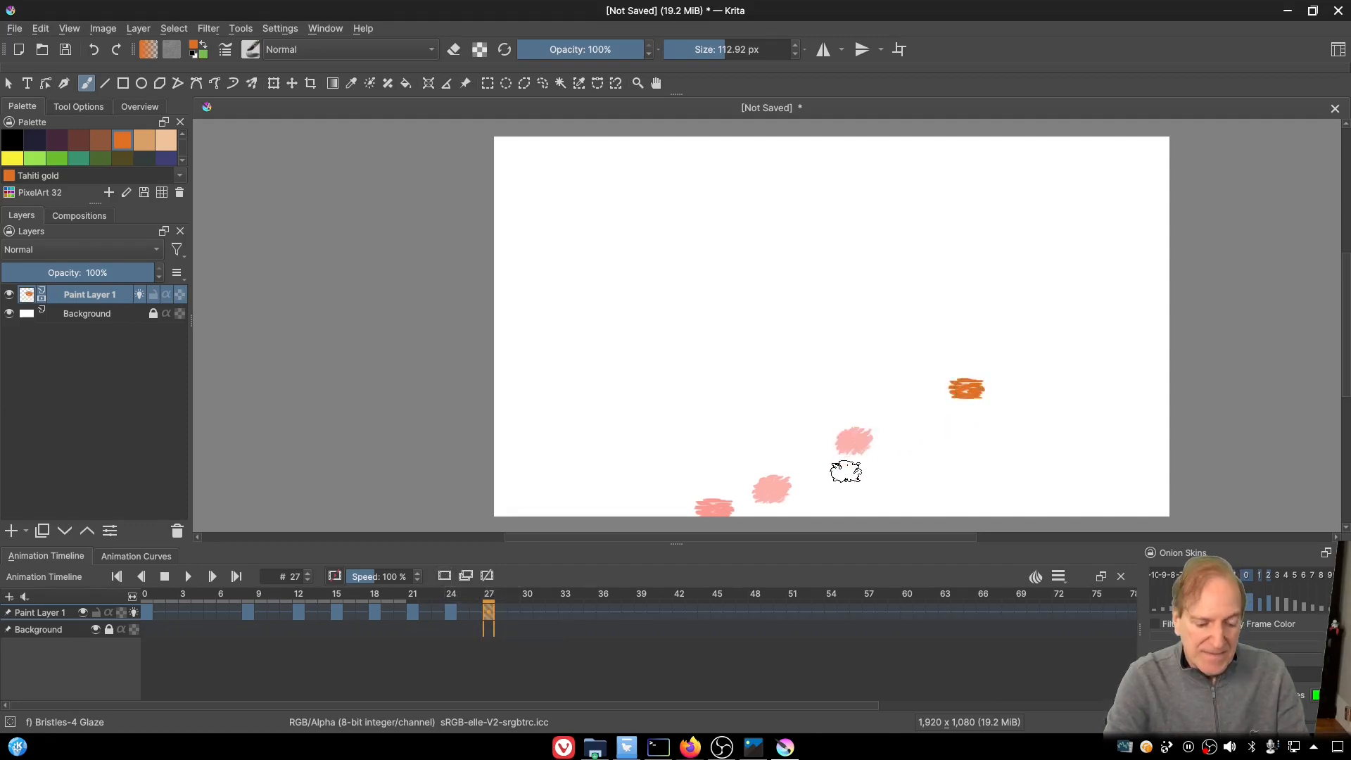
{"action": "left_click", "coordinate": [526, 612]}
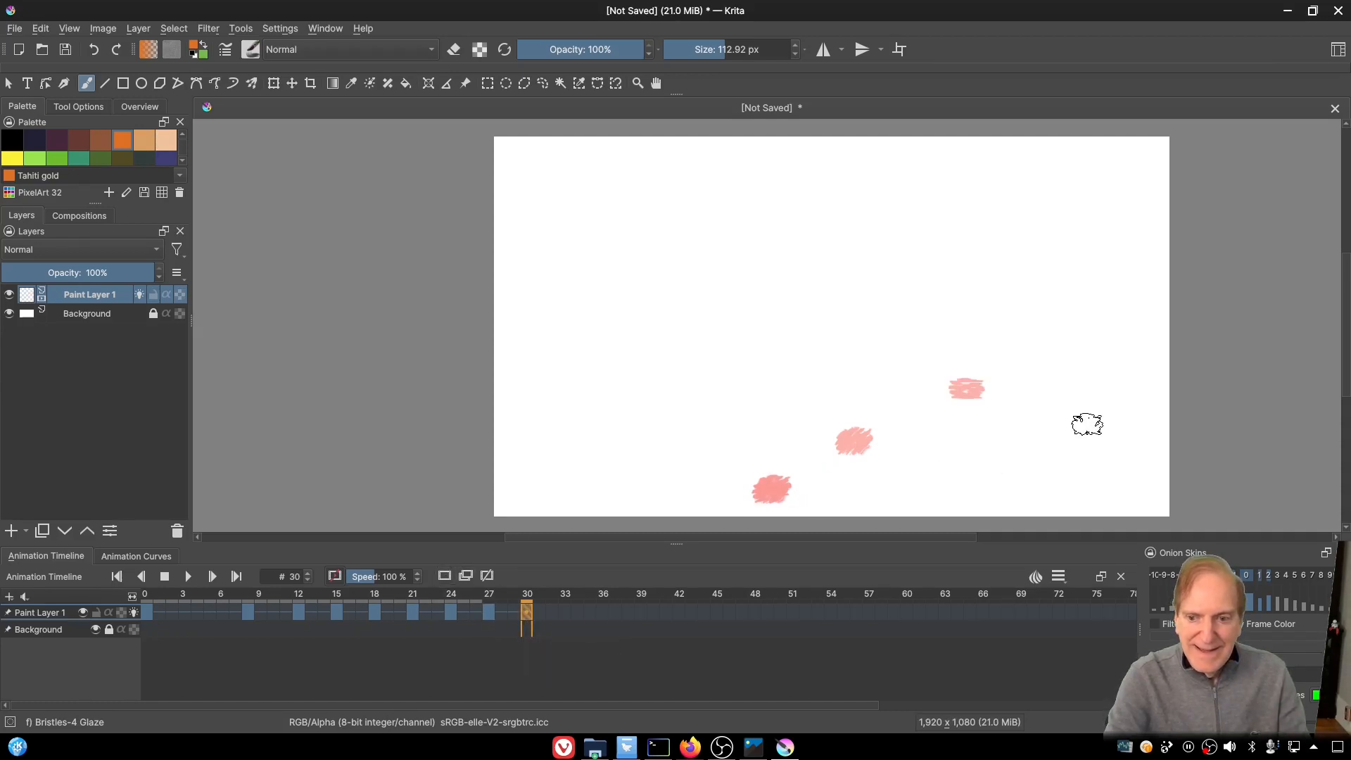
{"action": "left_click_drag", "start_coordinate": [1045, 414], "coordinate": [1051, 418]}
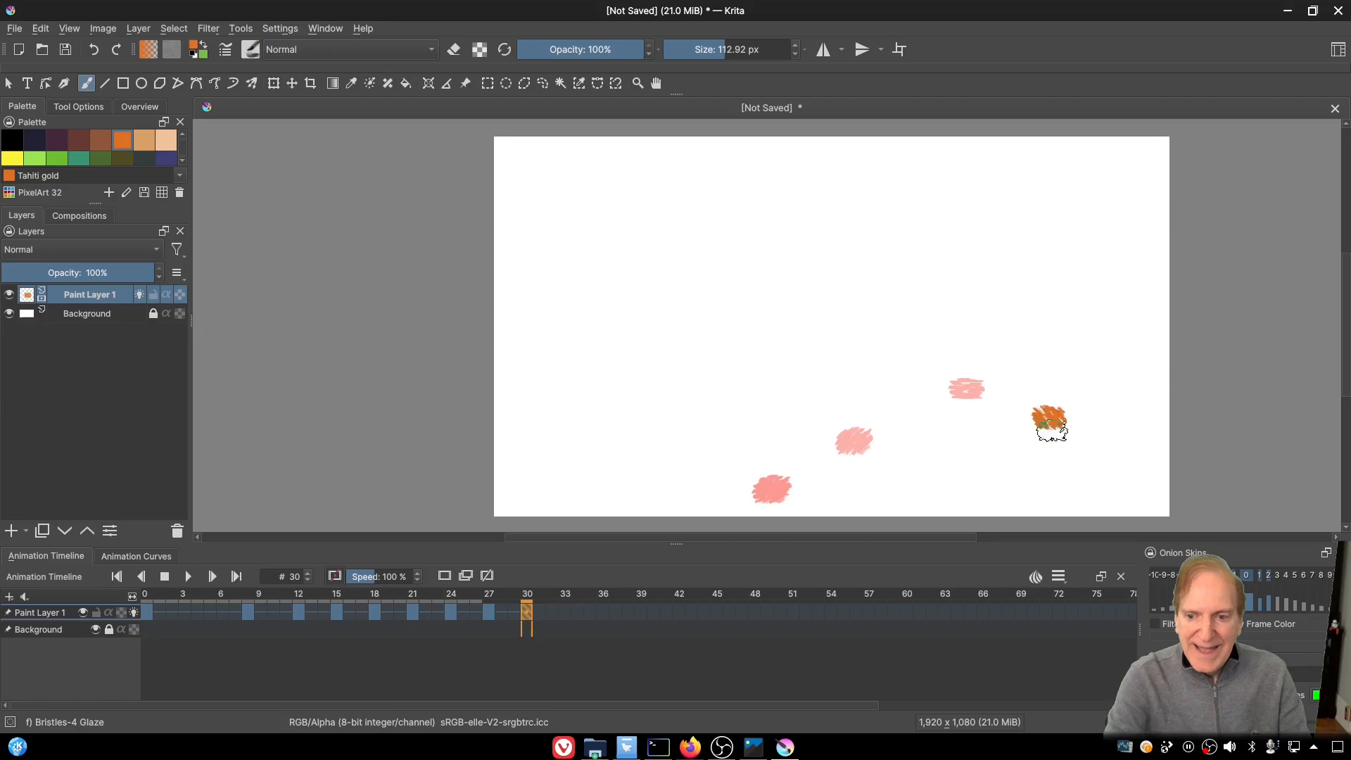
Step: Add a blank keyframe at frame 33 and paint the ball lower and further right, undoing the stroke made before the keyframe existed
{"action": "left_click", "coordinate": [565, 609]}
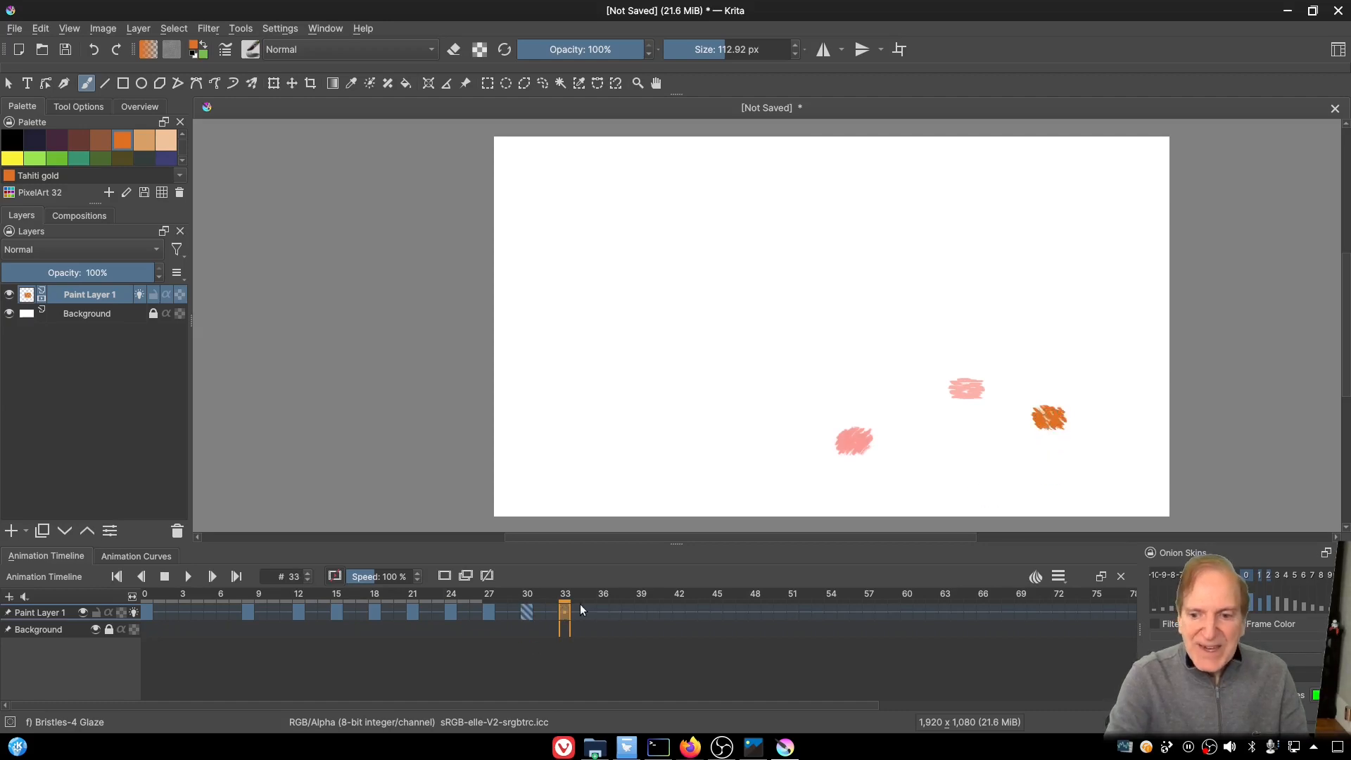
{"action": "left_click_drag", "start_coordinate": [1104, 454], "coordinate": [1108, 458]}
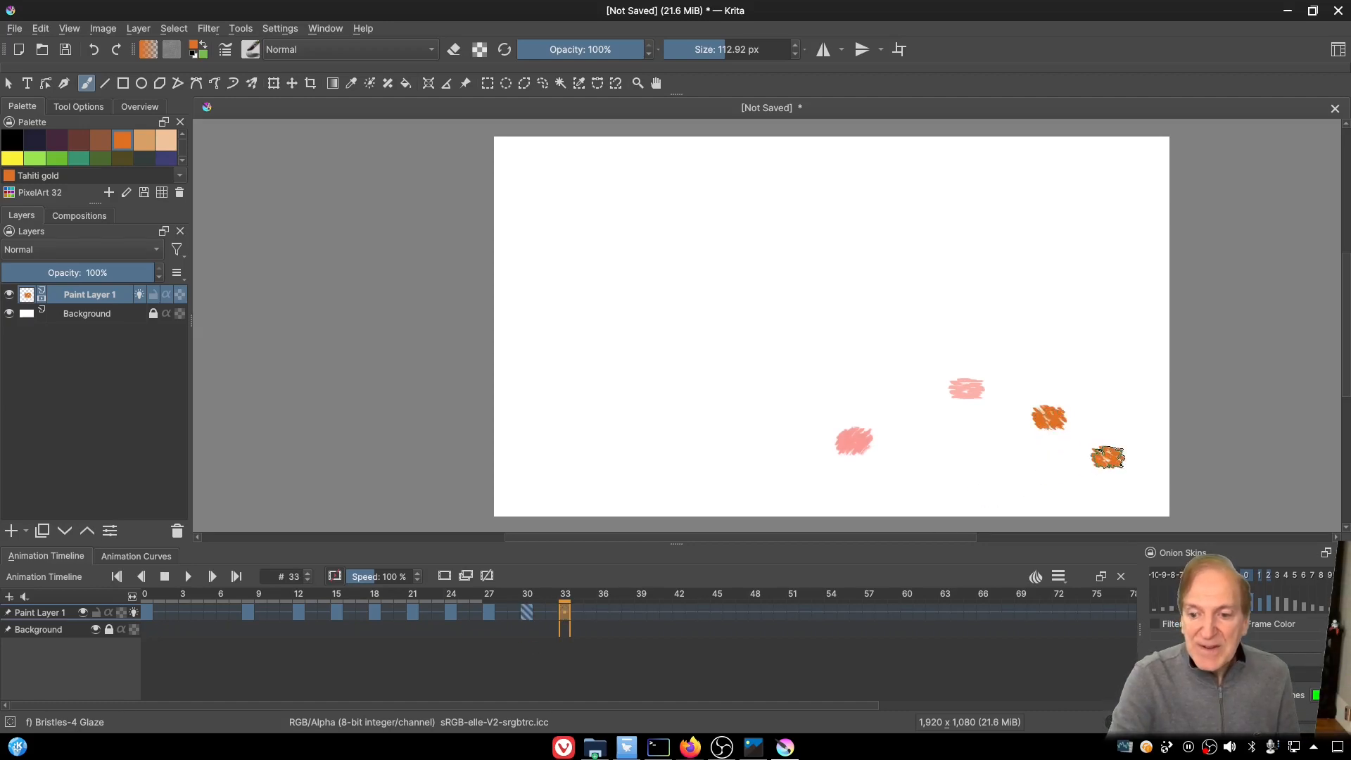
{"action": "key", "text": "ctrl+z"}
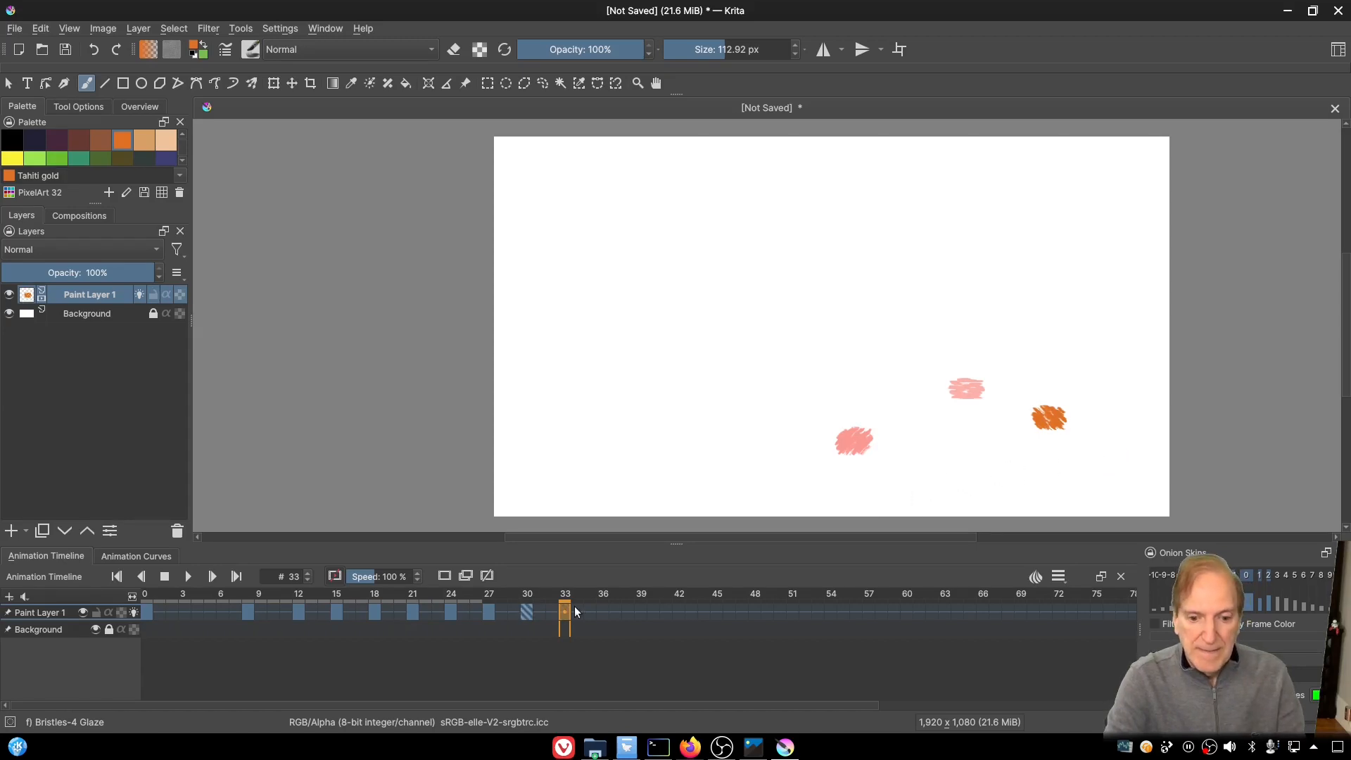
{"action": "left_click", "coordinate": [442, 579]}
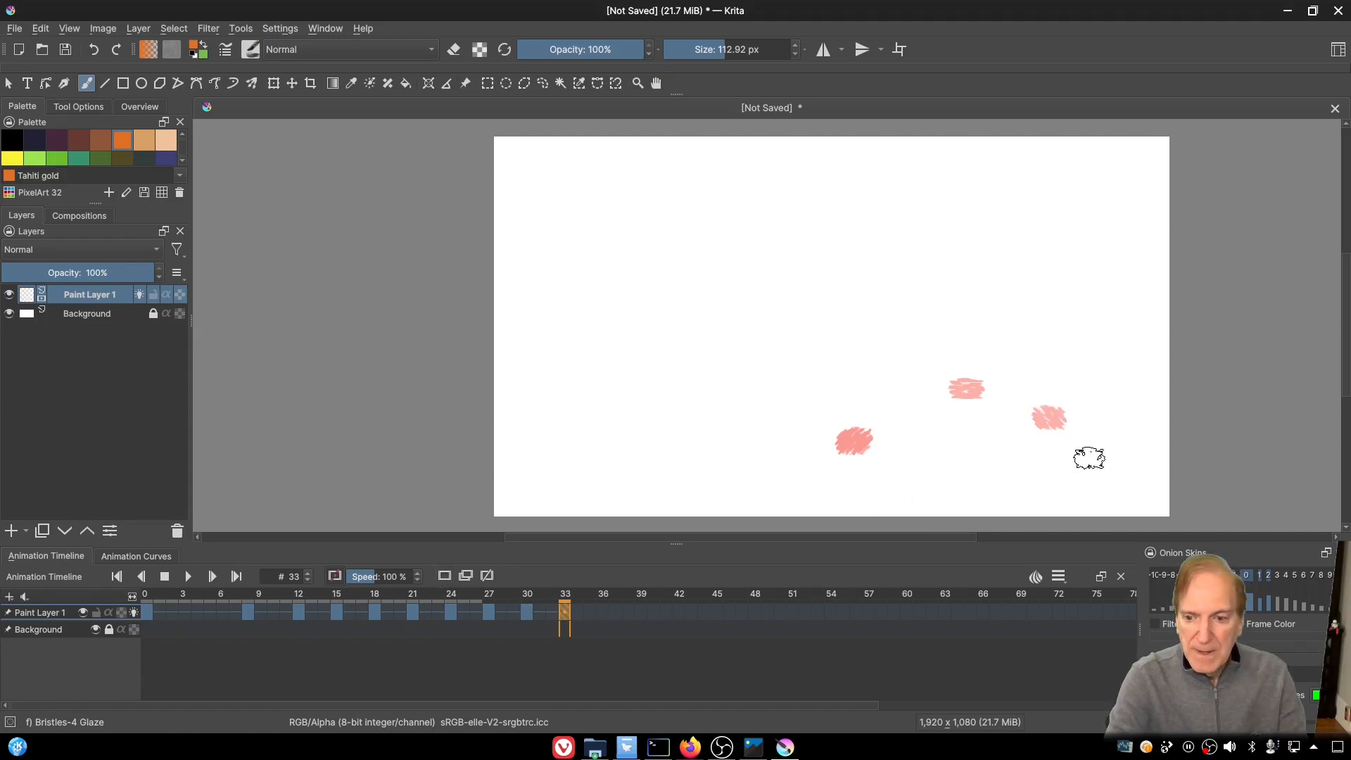
{"action": "left_click_drag", "start_coordinate": [1107, 461], "coordinate": [1112, 464]}
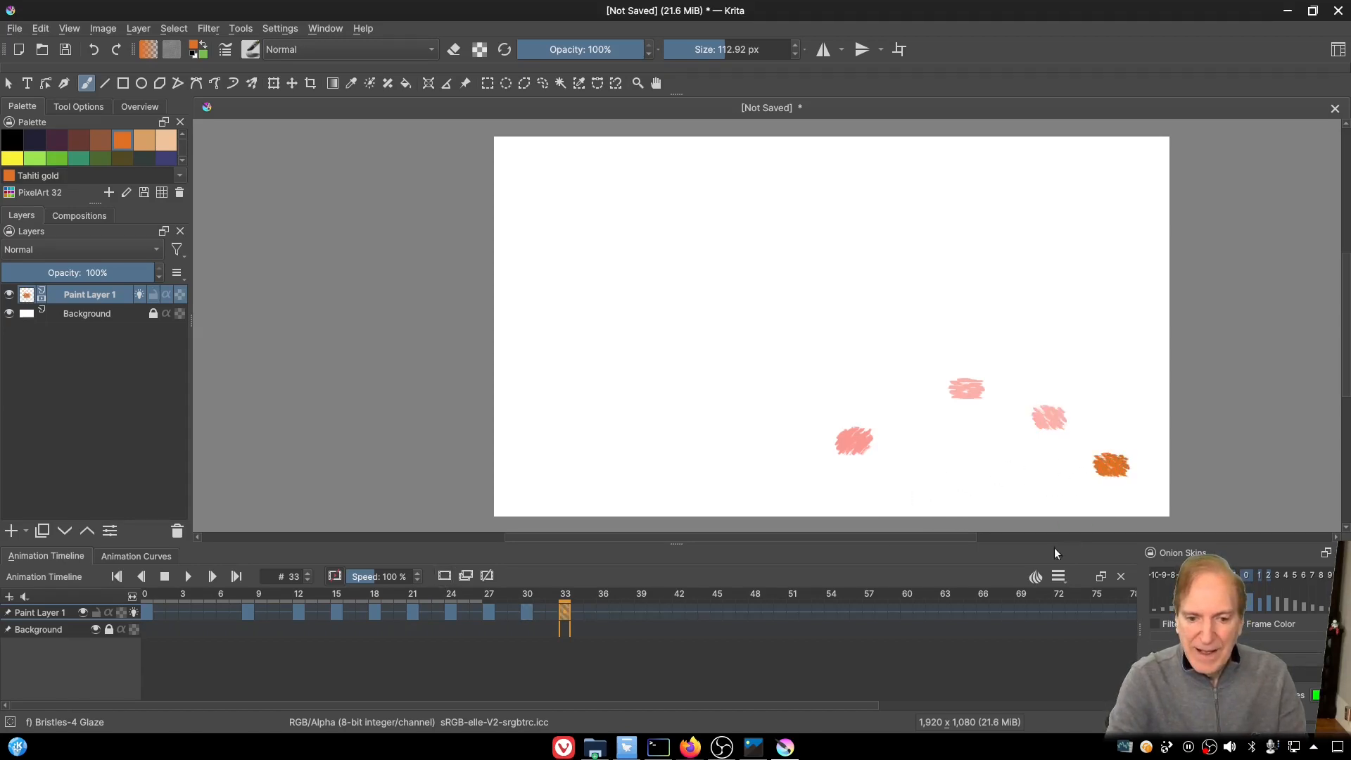
Step: Add a keyframe at frame 36 with the ball leaving at the canvas's bottom-right corner, and a blank keyframe at frame 39
{"action": "left_click", "coordinate": [602, 609]}
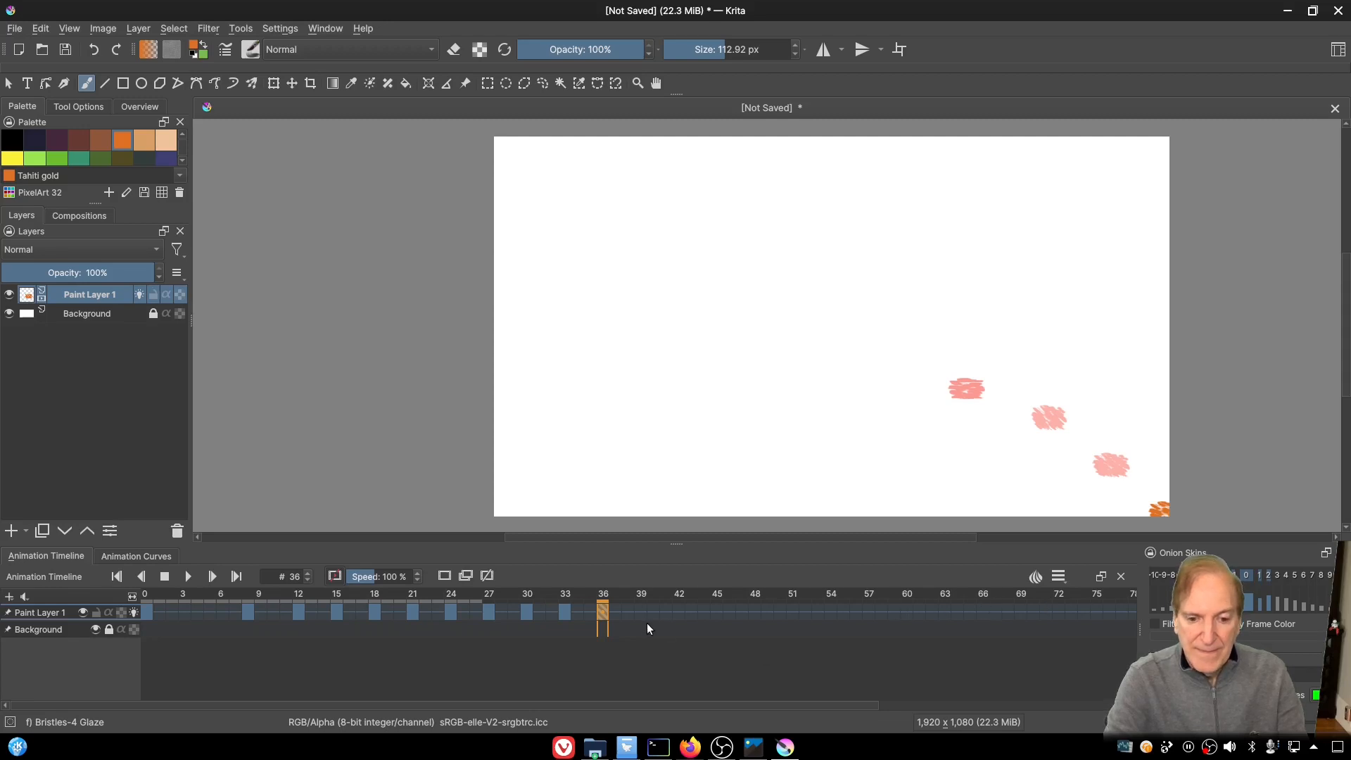
{"action": "left_click", "coordinate": [633, 611]}
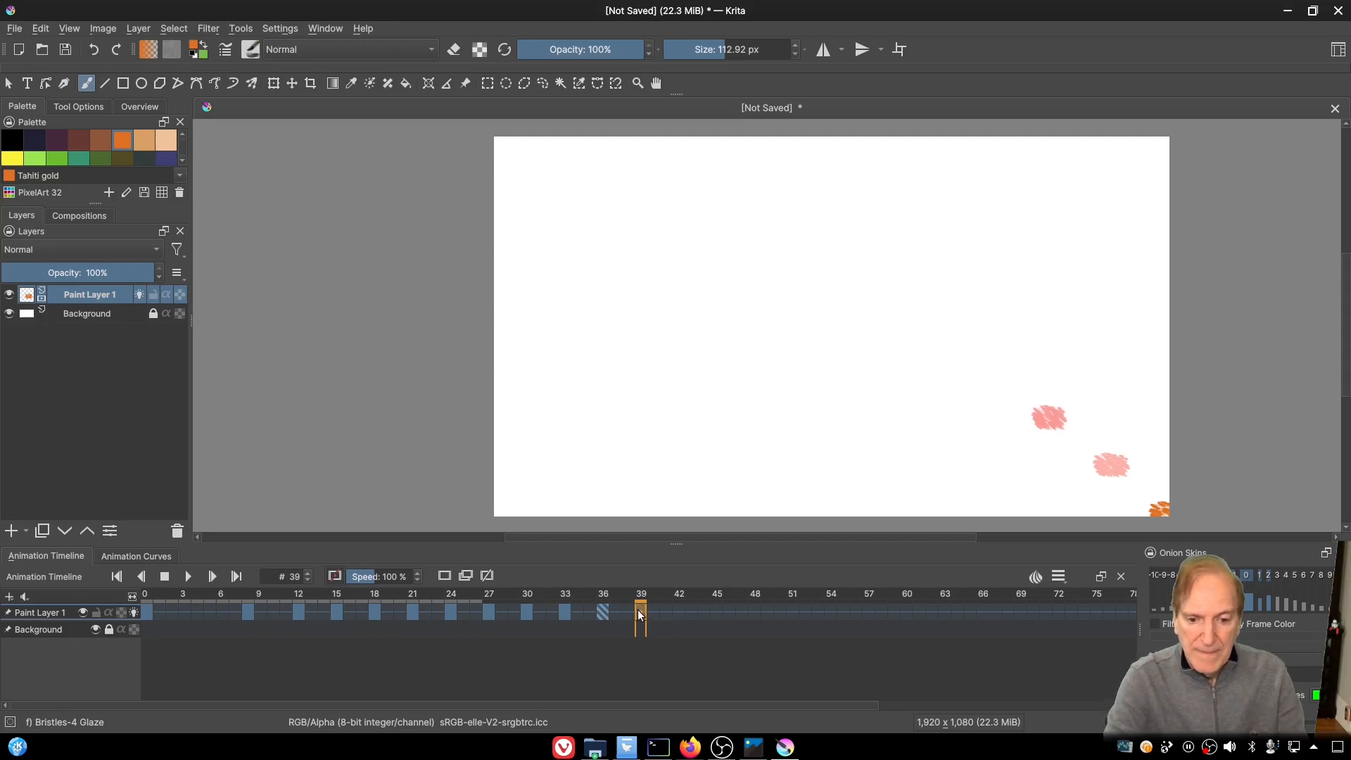
{"action": "left_click", "coordinate": [443, 575]}
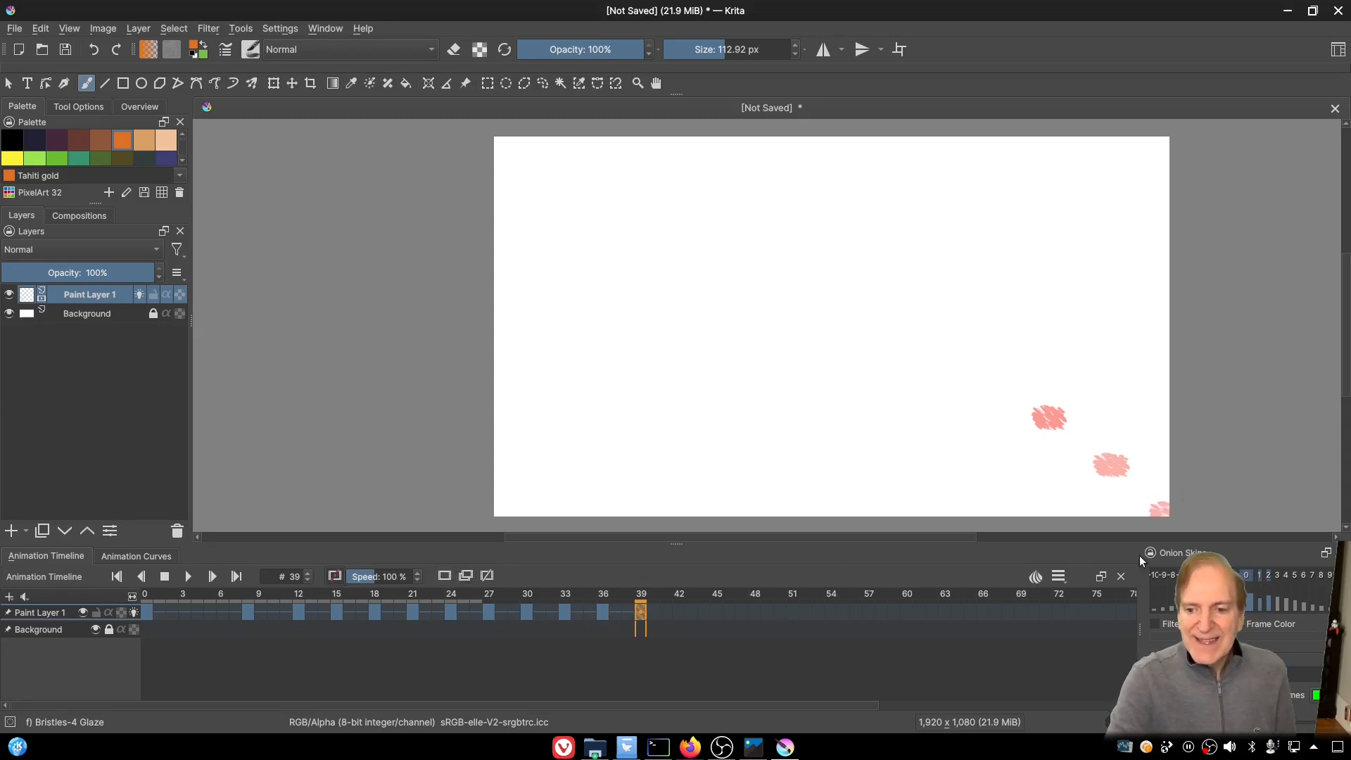
Step: Return to frame 0 and turn off onion skins for Paint Layer 1
{"action": "left_click", "coordinate": [139, 576]}
{"action": "left_click", "coordinate": [117, 576]}
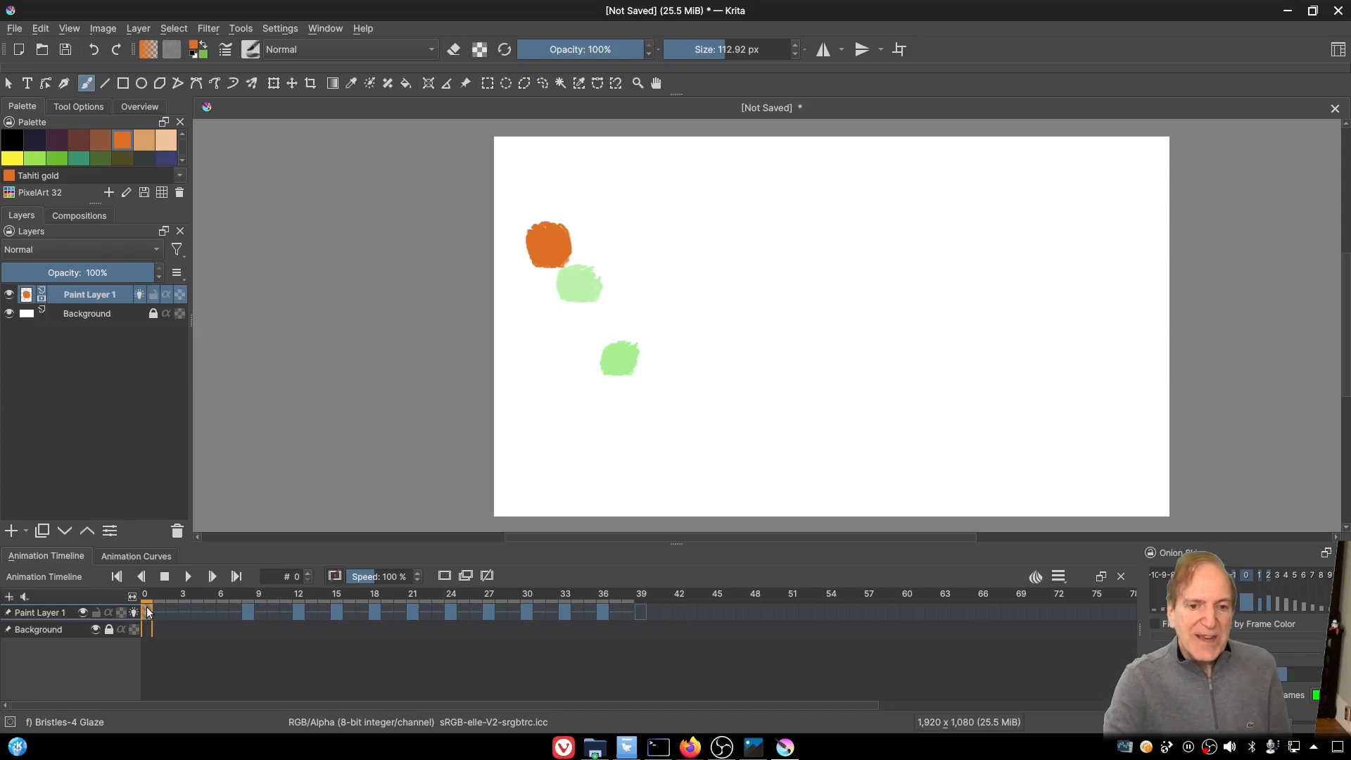
{"action": "left_click", "coordinate": [133, 612]}
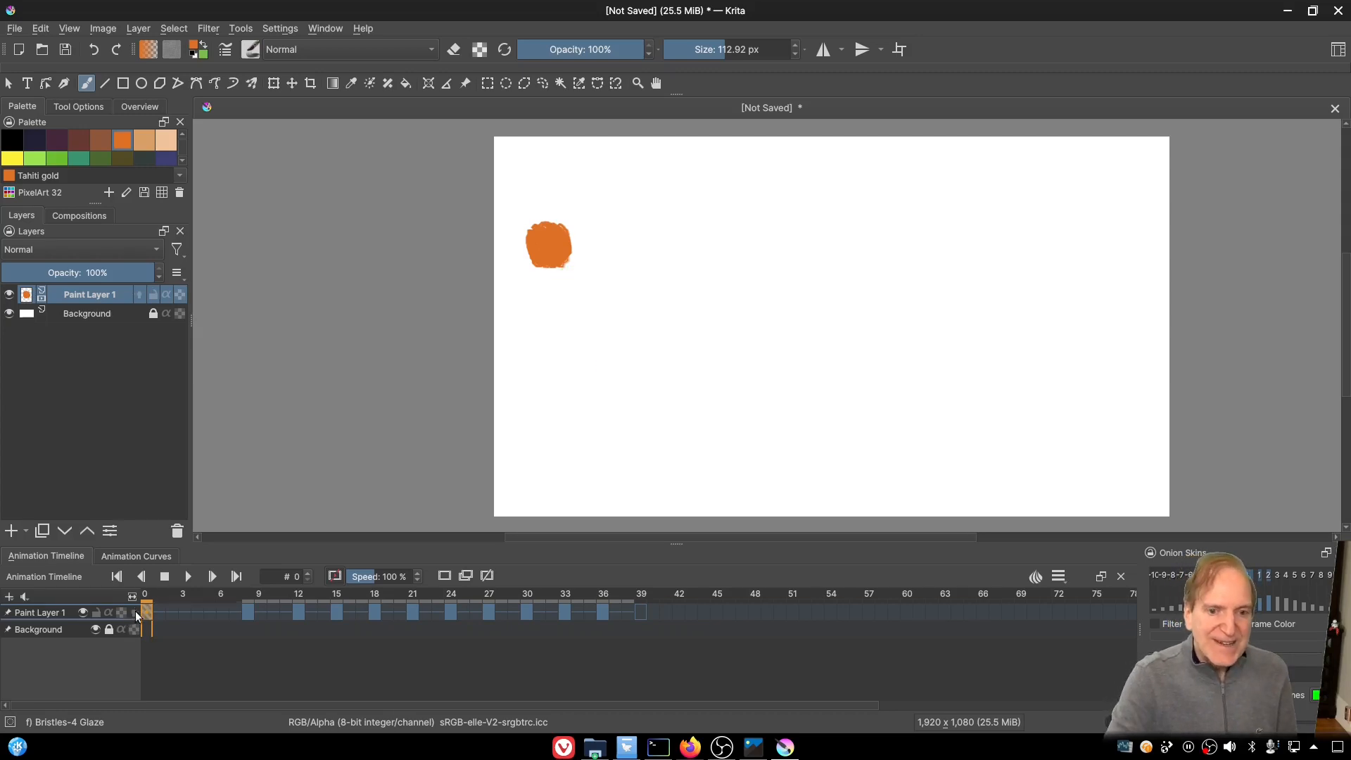
Step: Play the bouncing ball animation from frame 0 twice, stopping it after each viewing
{"action": "left_click", "coordinate": [188, 576]}
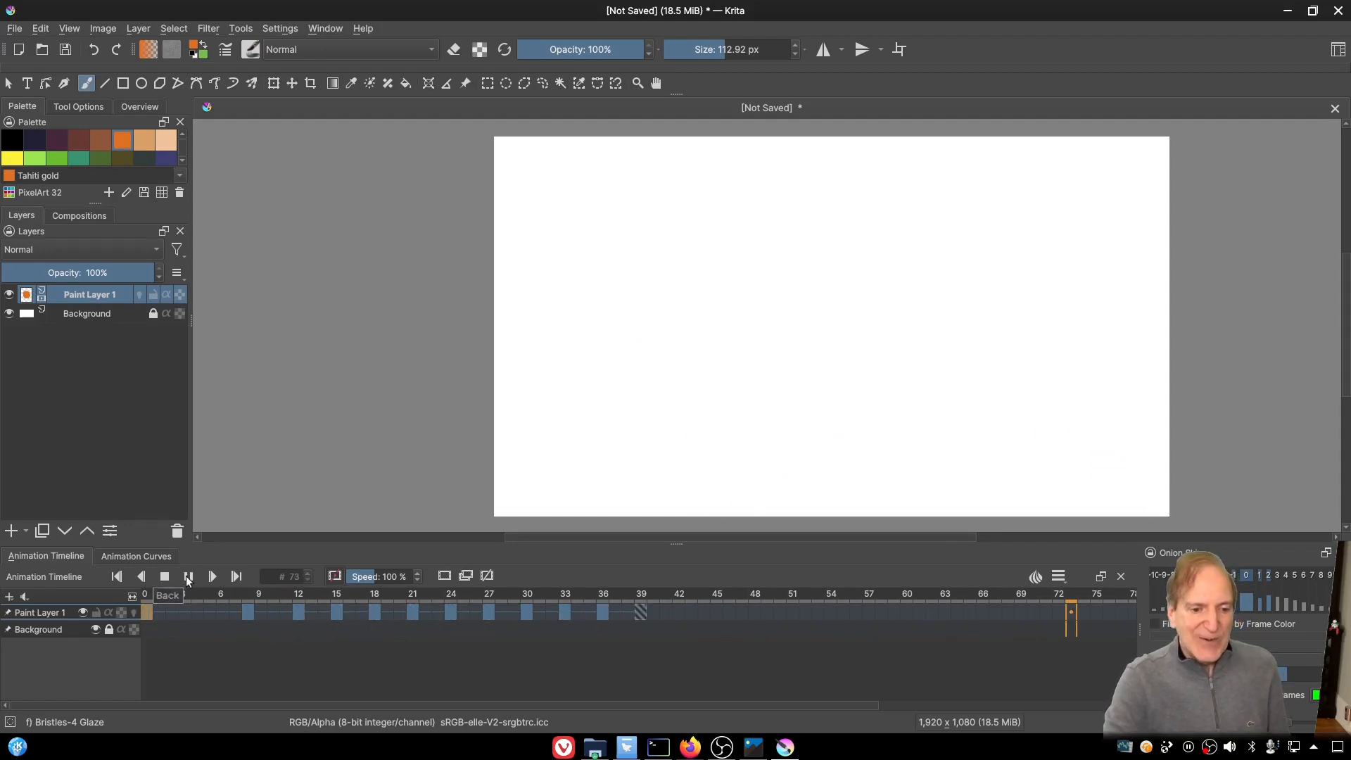
{"action": "left_click", "coordinate": [165, 577]}
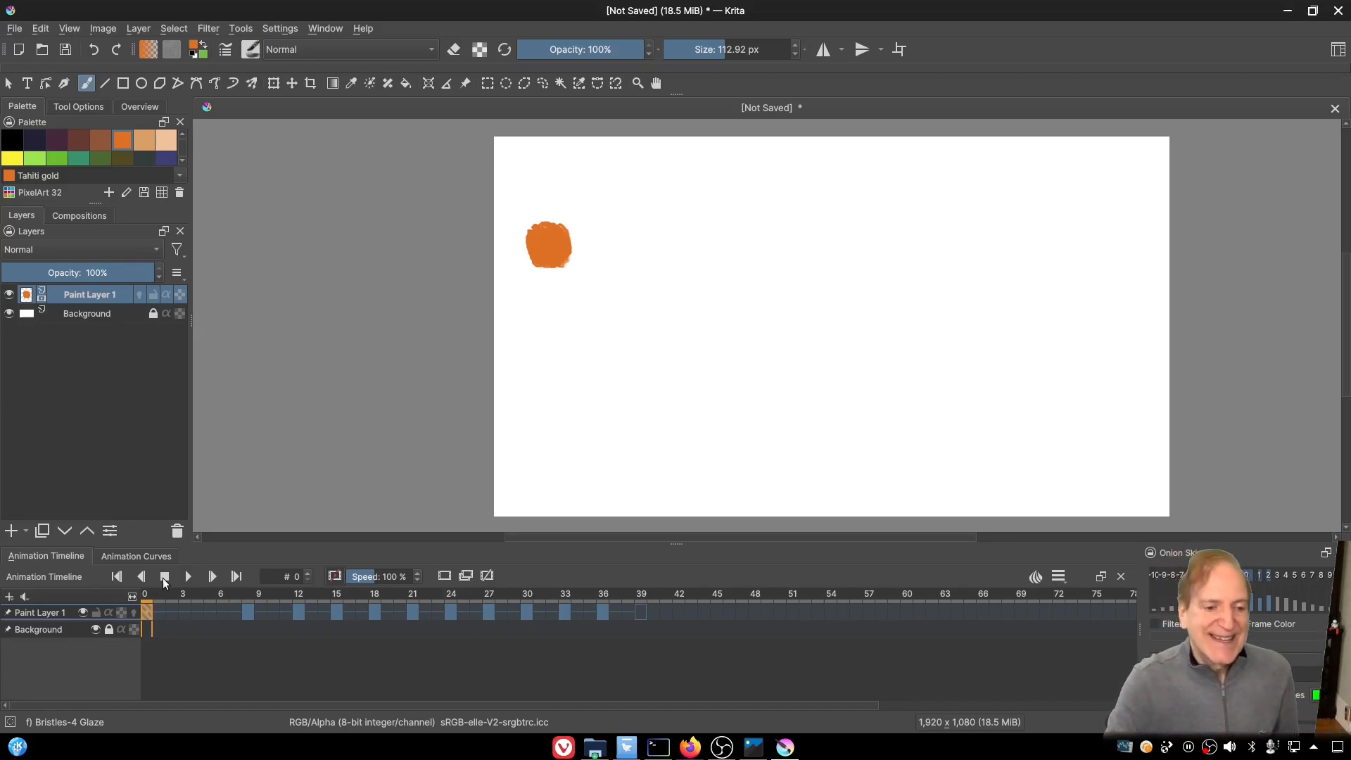
{"action": "left_click", "coordinate": [190, 576]}
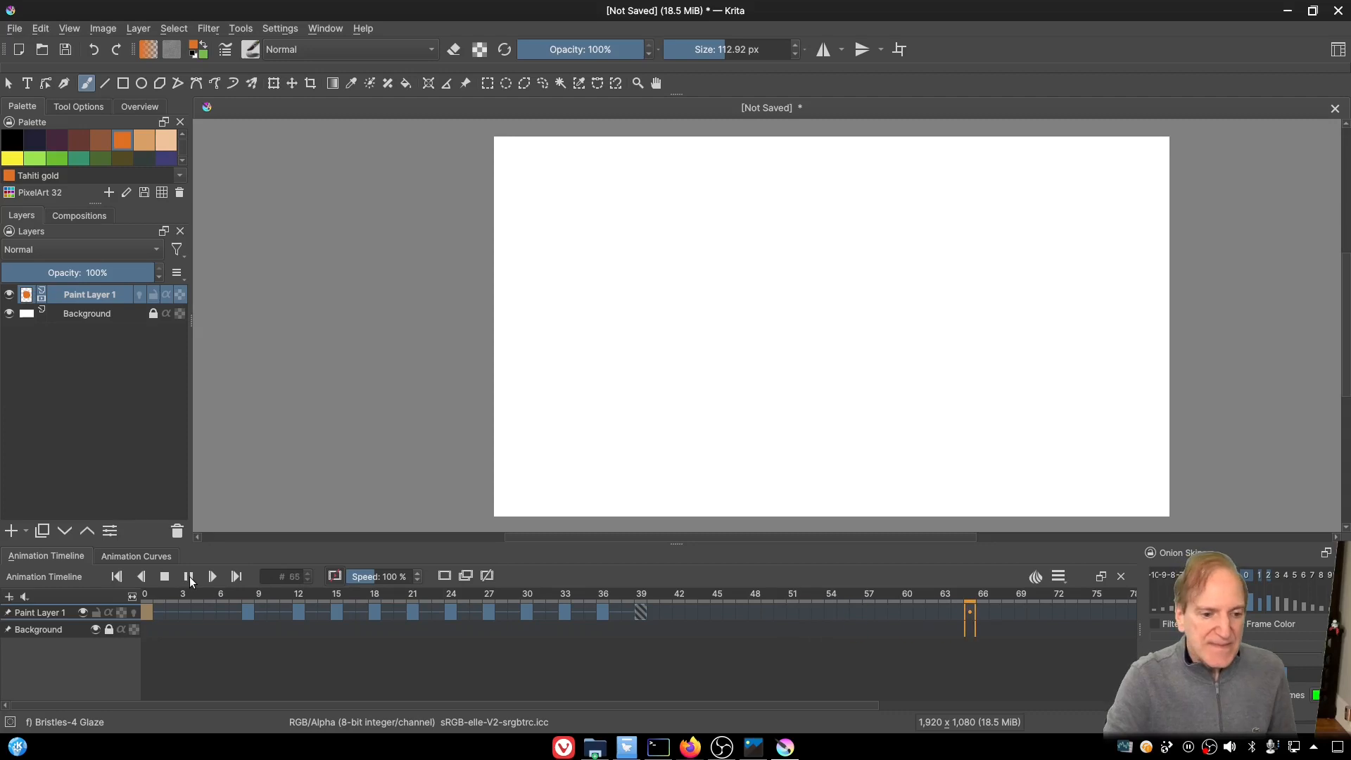
{"action": "left_click", "coordinate": [159, 577]}
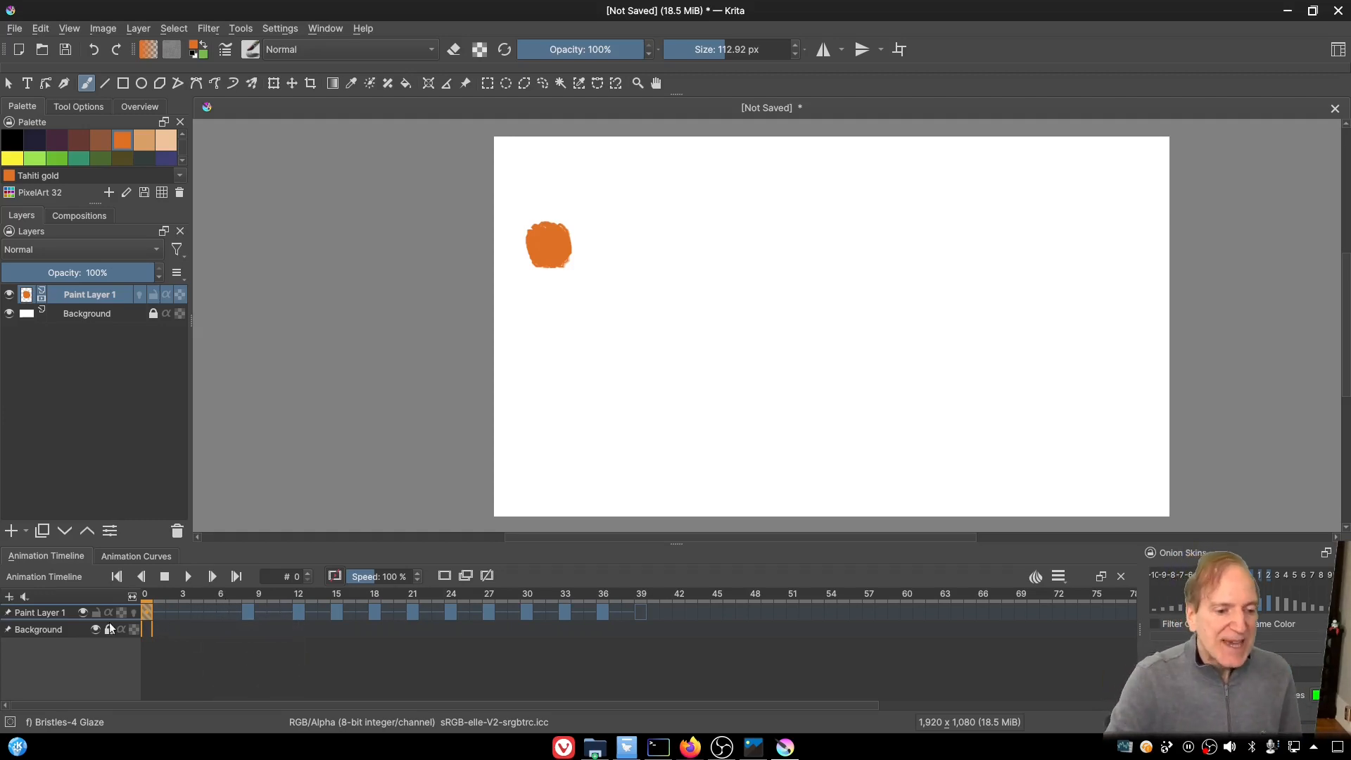
Step: Add a new paint layer above Paint Layer 1 and name it guy
{"action": "left_click", "coordinate": [11, 531]}
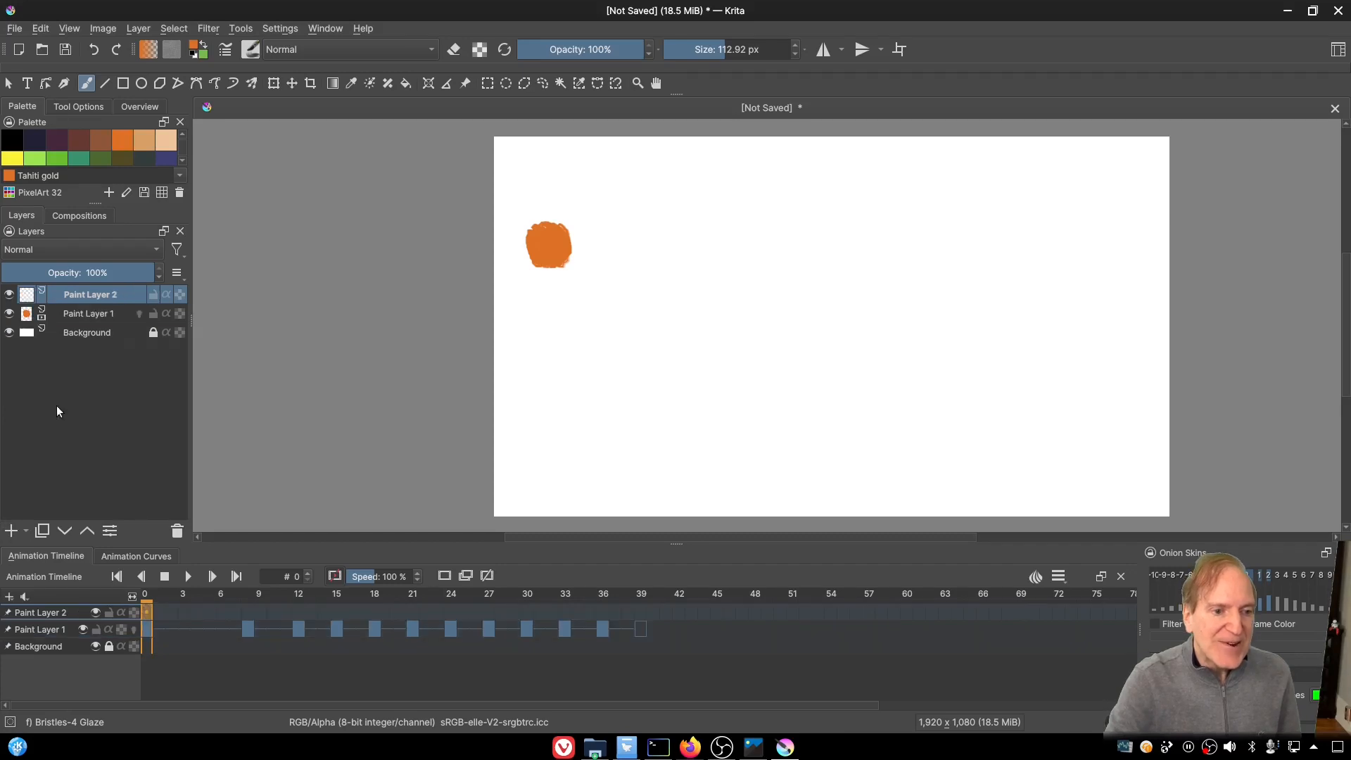
{"action": "double_click", "coordinate": [92, 294]}
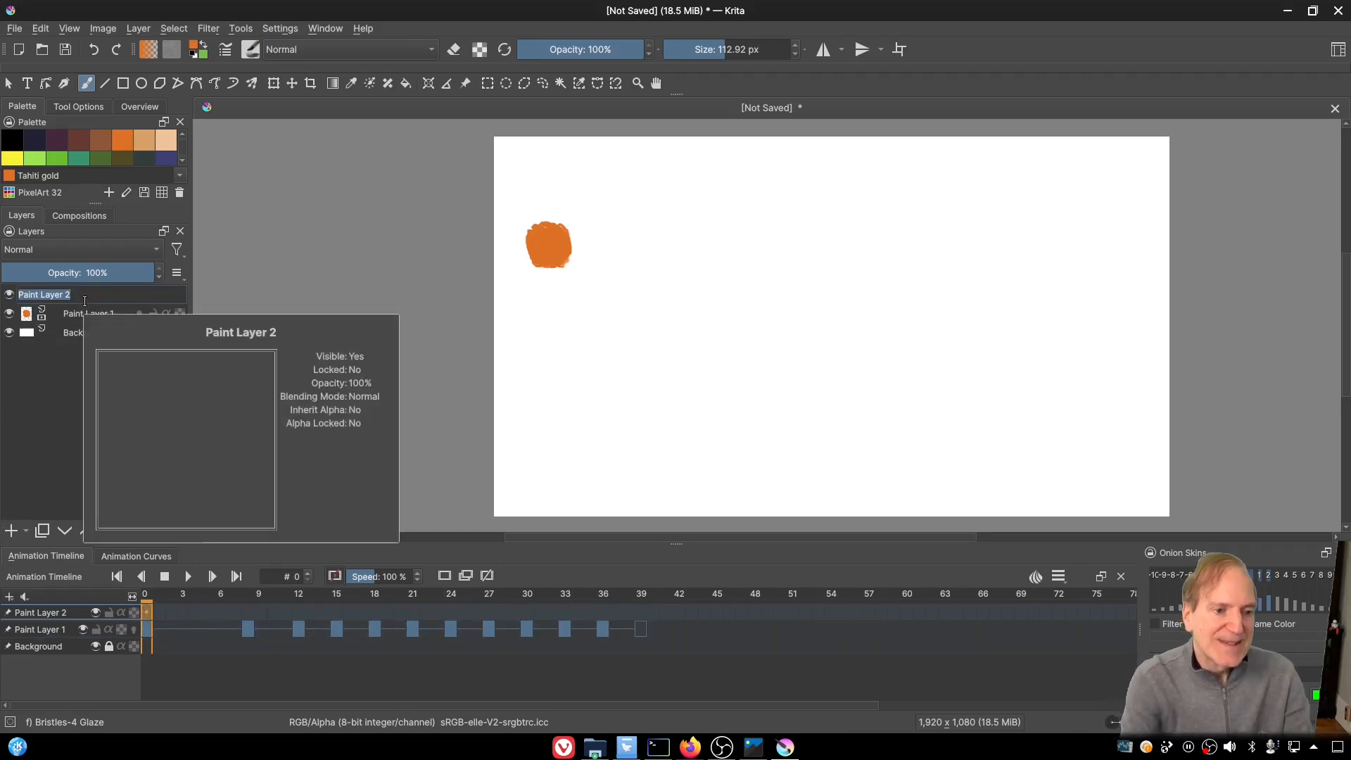
{"action": "type", "text": "gu"}
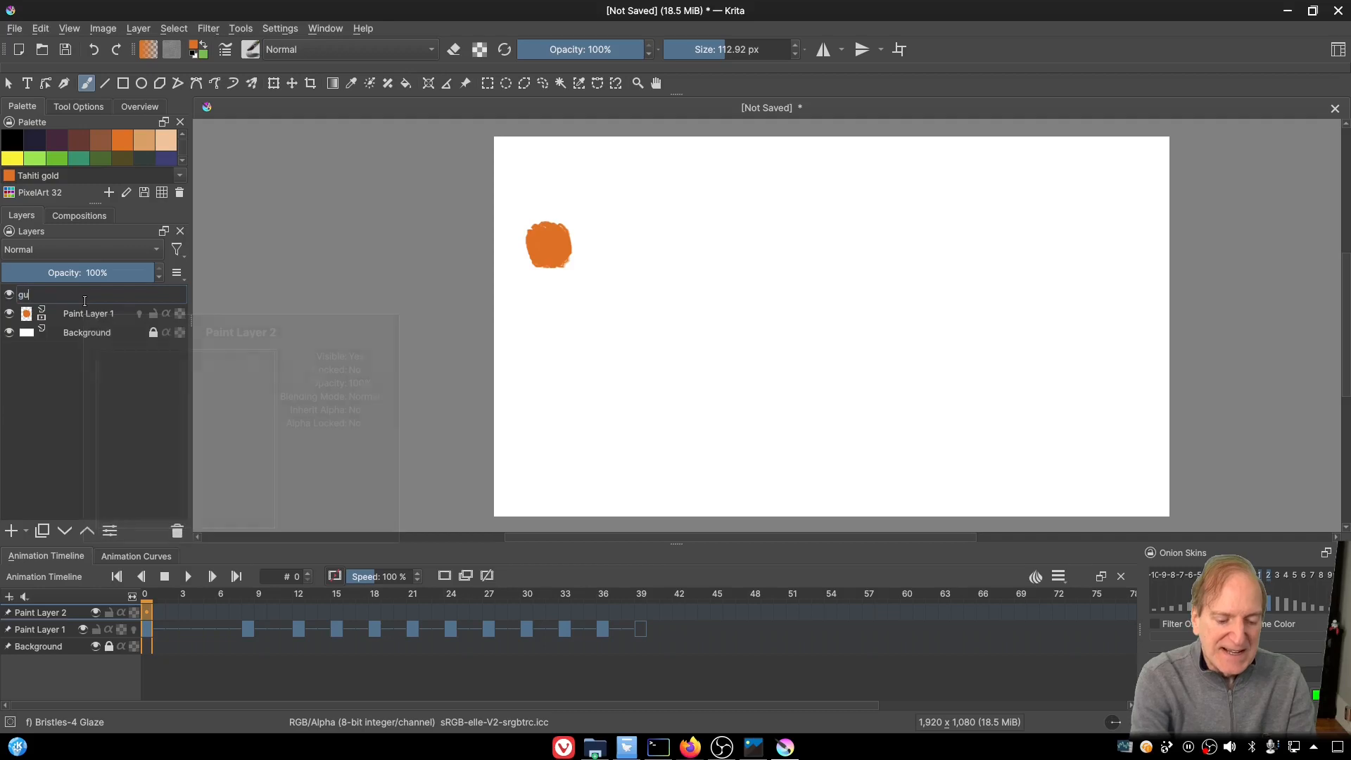
{"action": "type", "text": "y"}
{"action": "key", "text": "Return"}
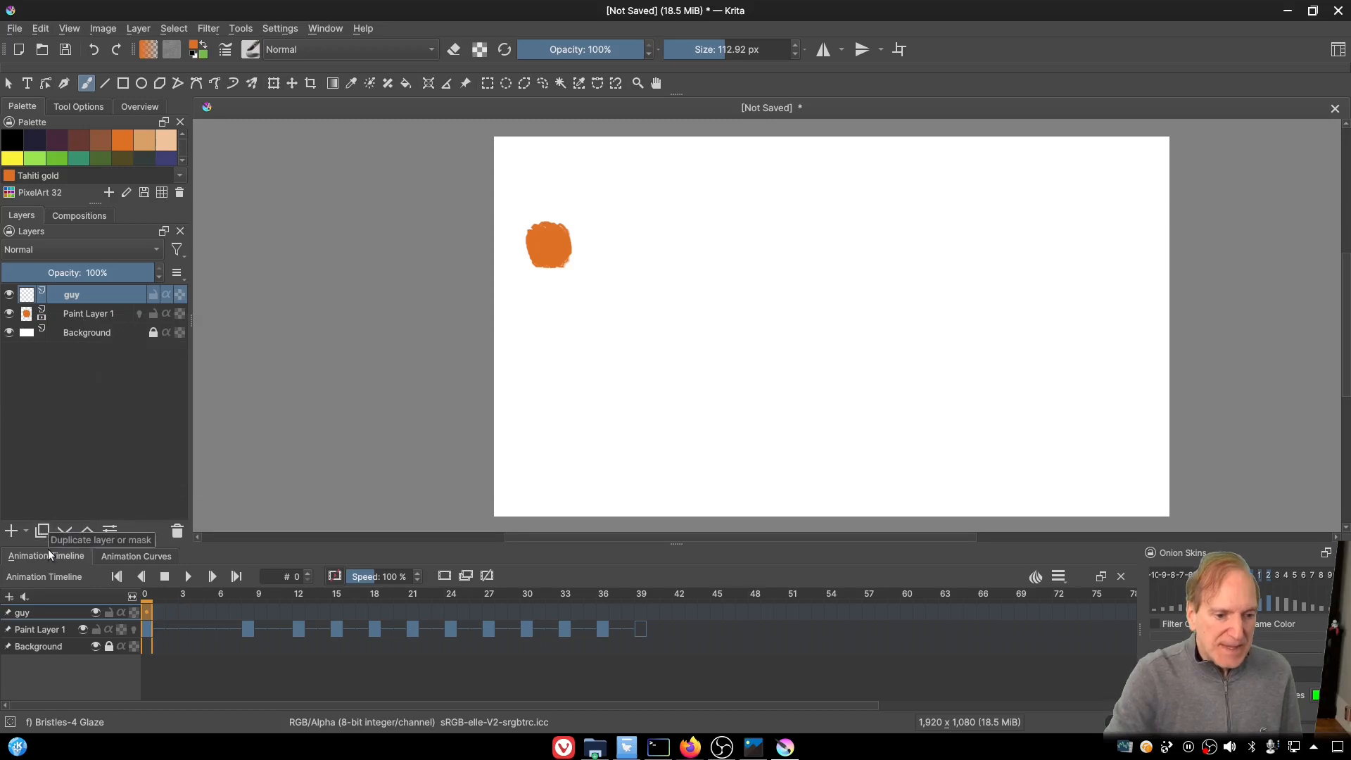
Step: Reduce the brush size to 8.01 px and choose black as the painting colour
{"action": "left_click", "coordinate": [694, 54]}
{"action": "left_click_drag", "start_coordinate": [694, 54], "coordinate": [688, 54]}
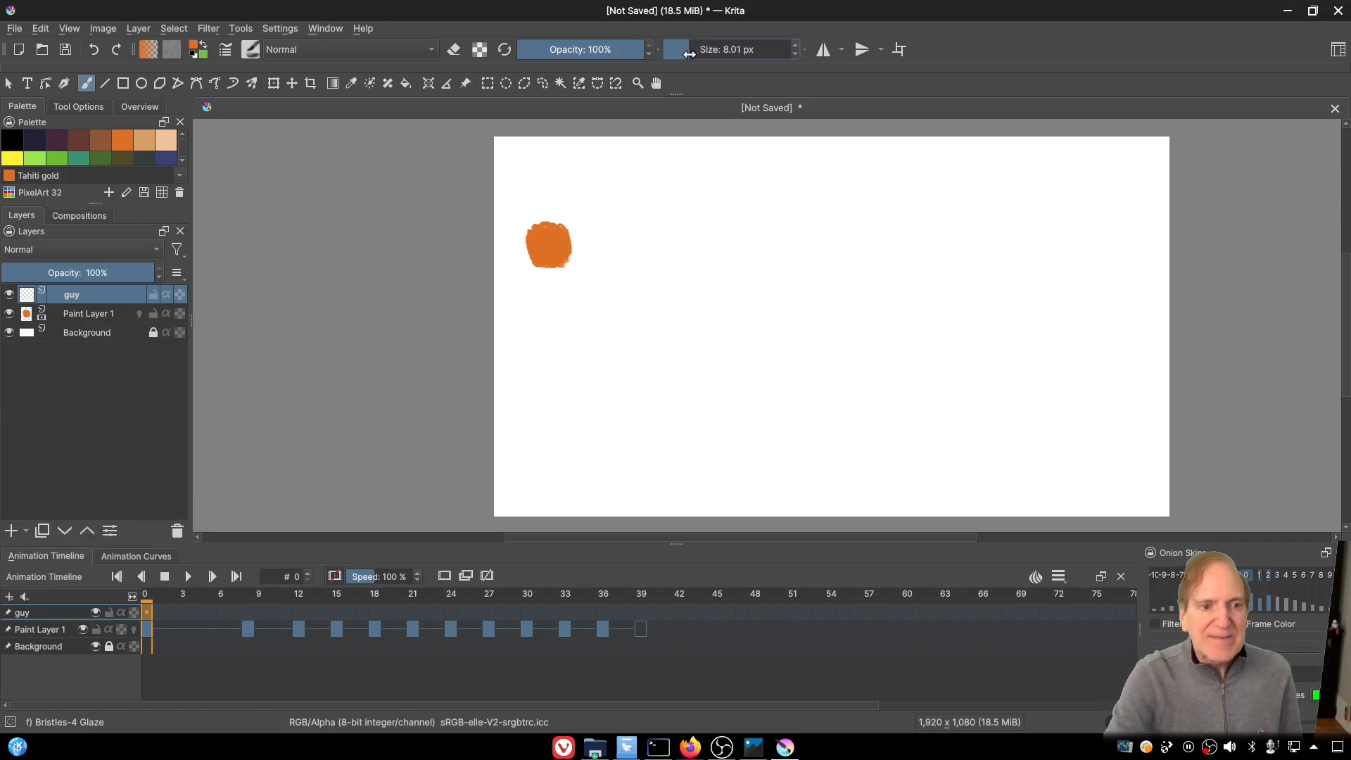
{"action": "left_click", "coordinate": [12, 140]}
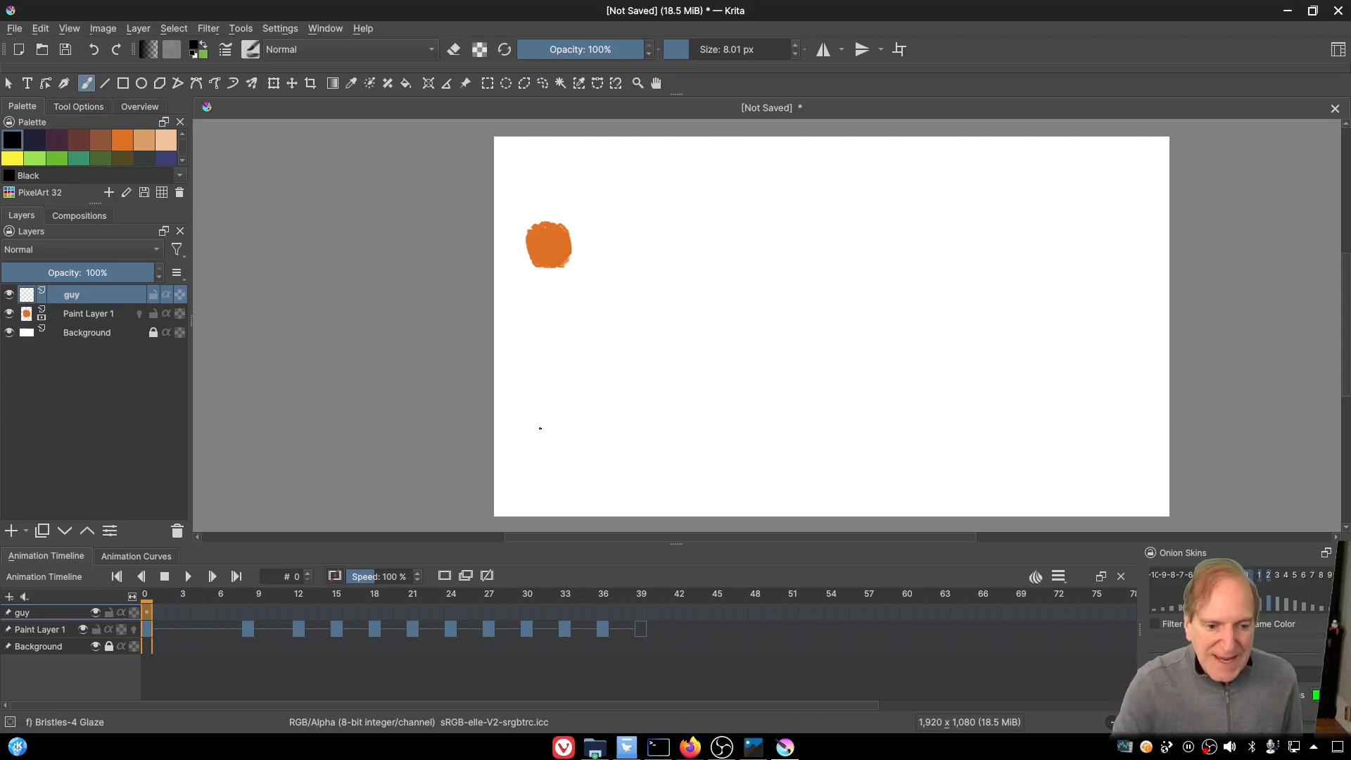
Step: Add a keyframe at frame 18 on the guy layer and draw a small black stick figure beside the squashed ball
{"action": "left_click", "coordinate": [336, 623]}
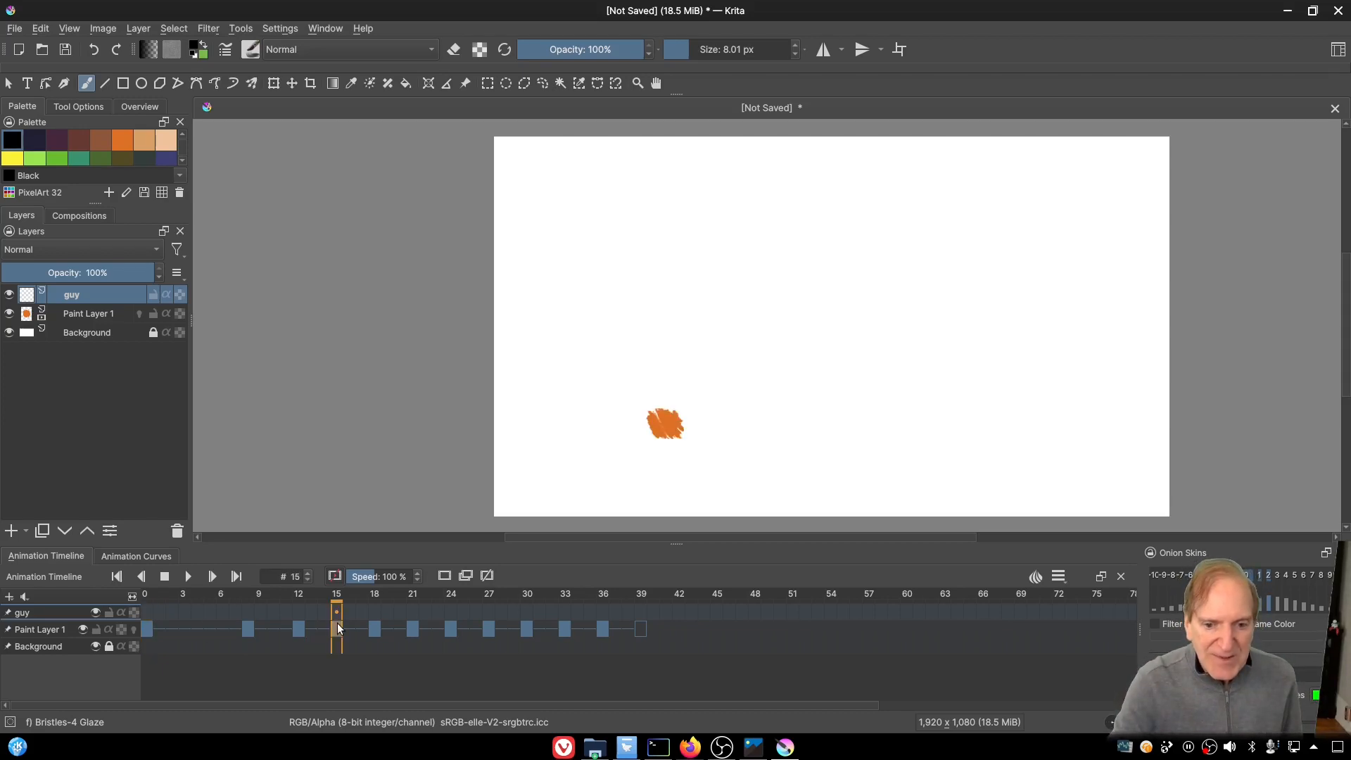
{"action": "left_click", "coordinate": [375, 628]}
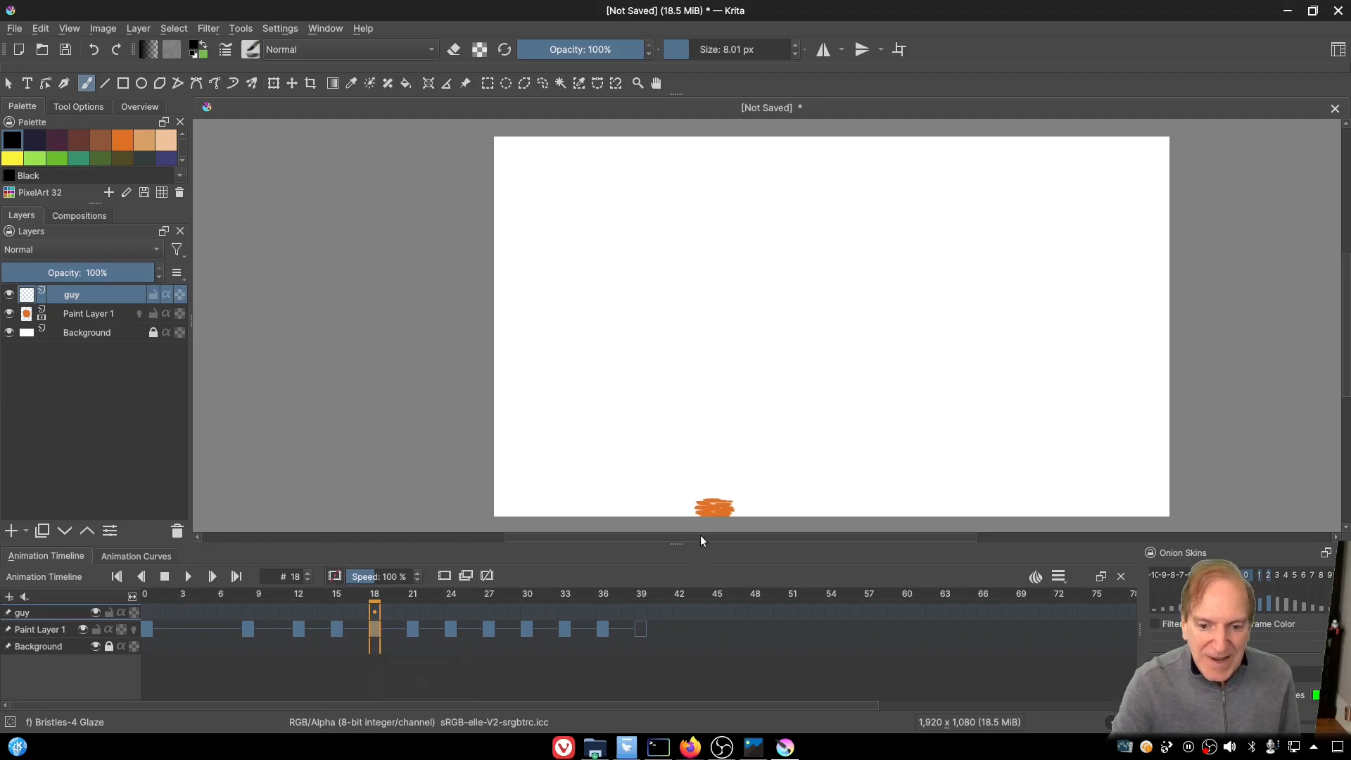
{"action": "left_click", "coordinate": [450, 629]}
{"action": "left_click", "coordinate": [417, 629]}
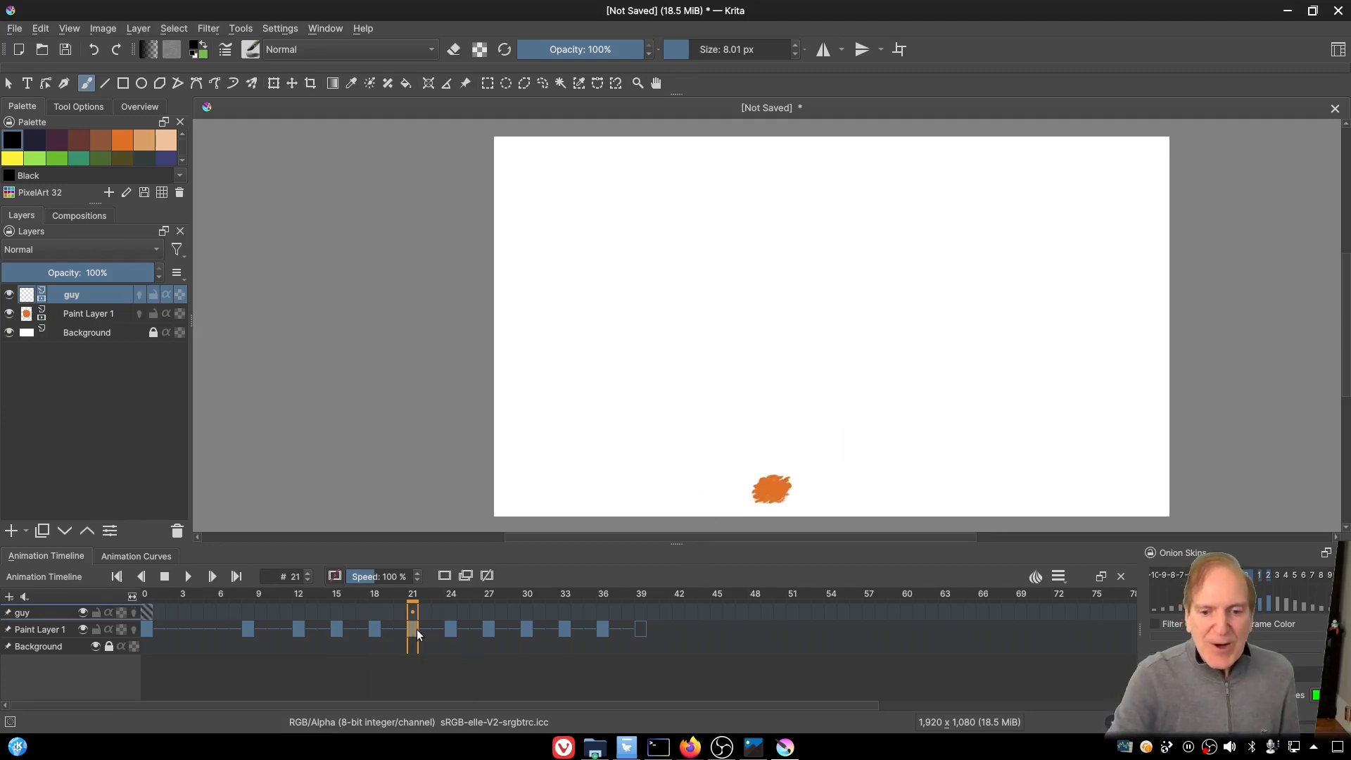
{"action": "left_click", "coordinate": [378, 629]}
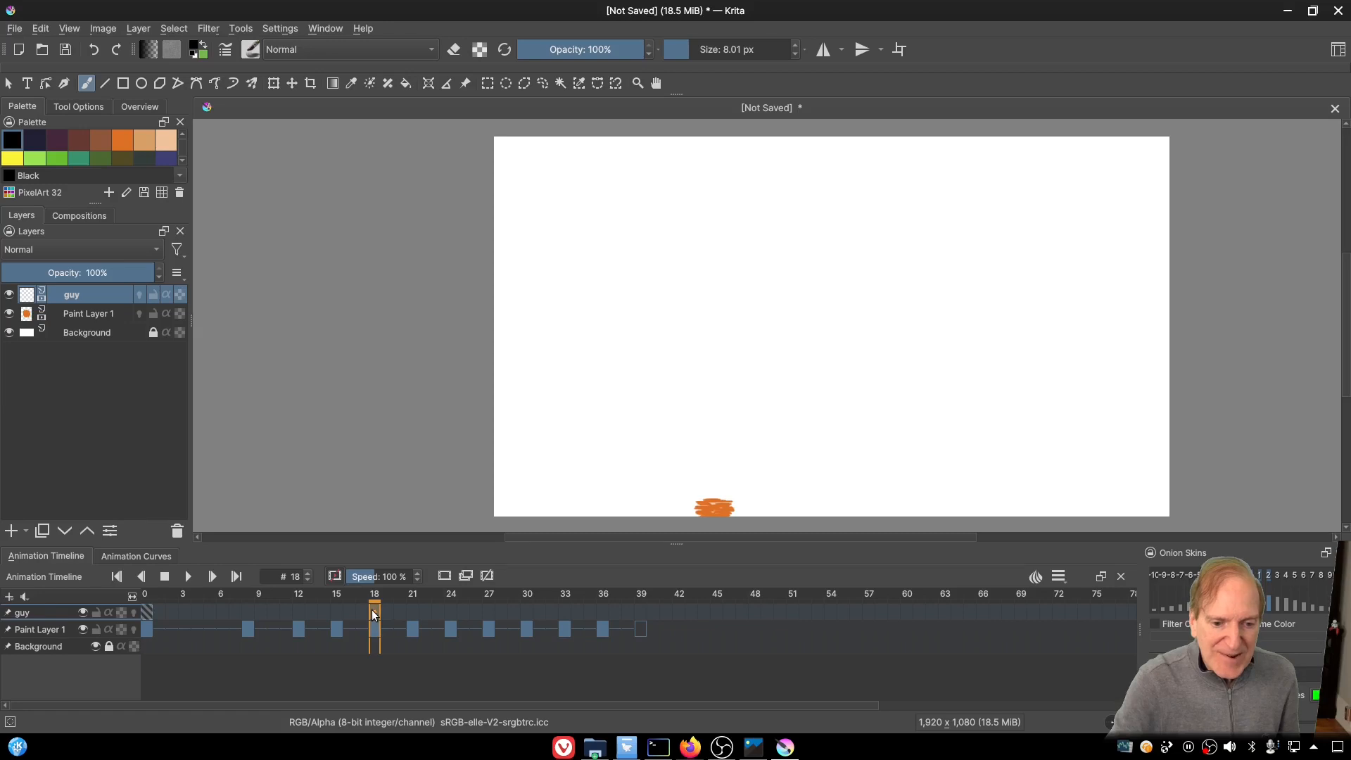
{"action": "left_click", "coordinate": [465, 576]}
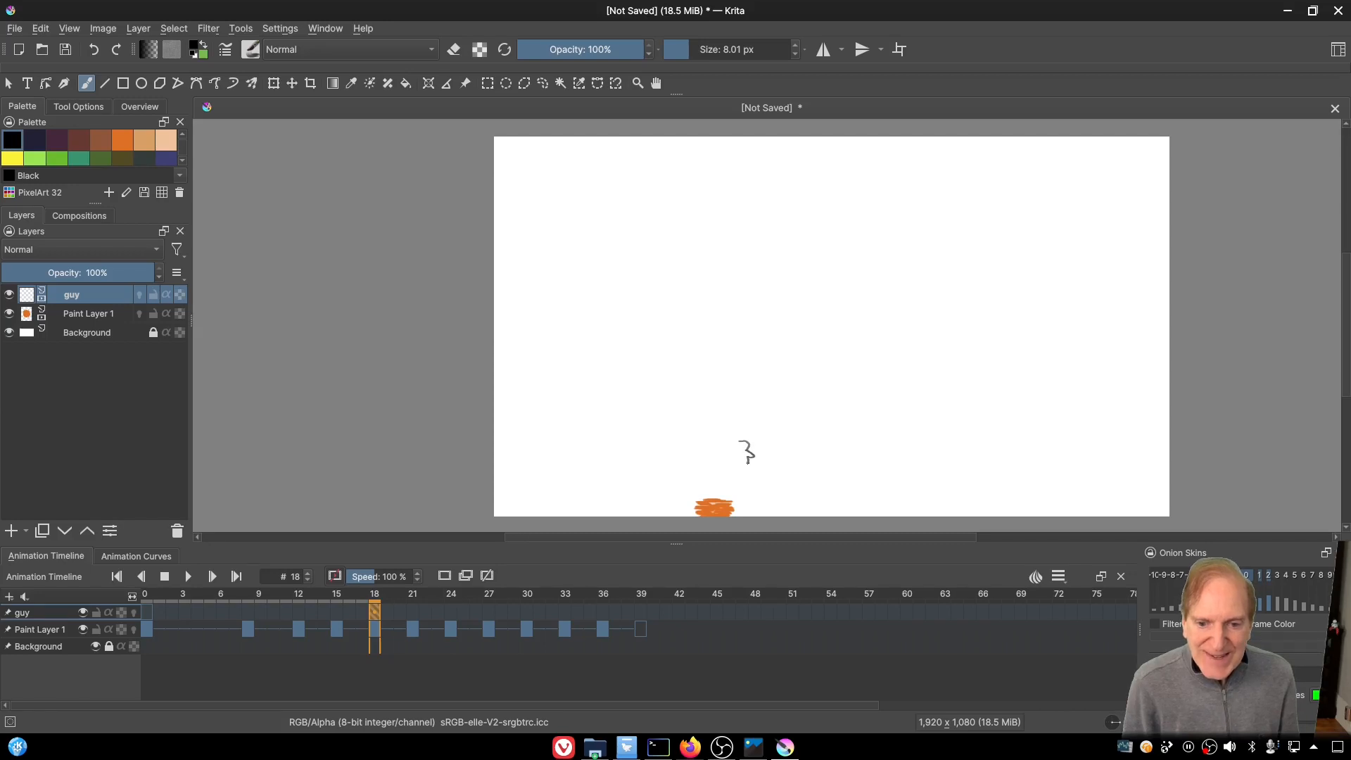
{"action": "left_click_drag", "start_coordinate": [740, 457], "coordinate": [734, 468]}
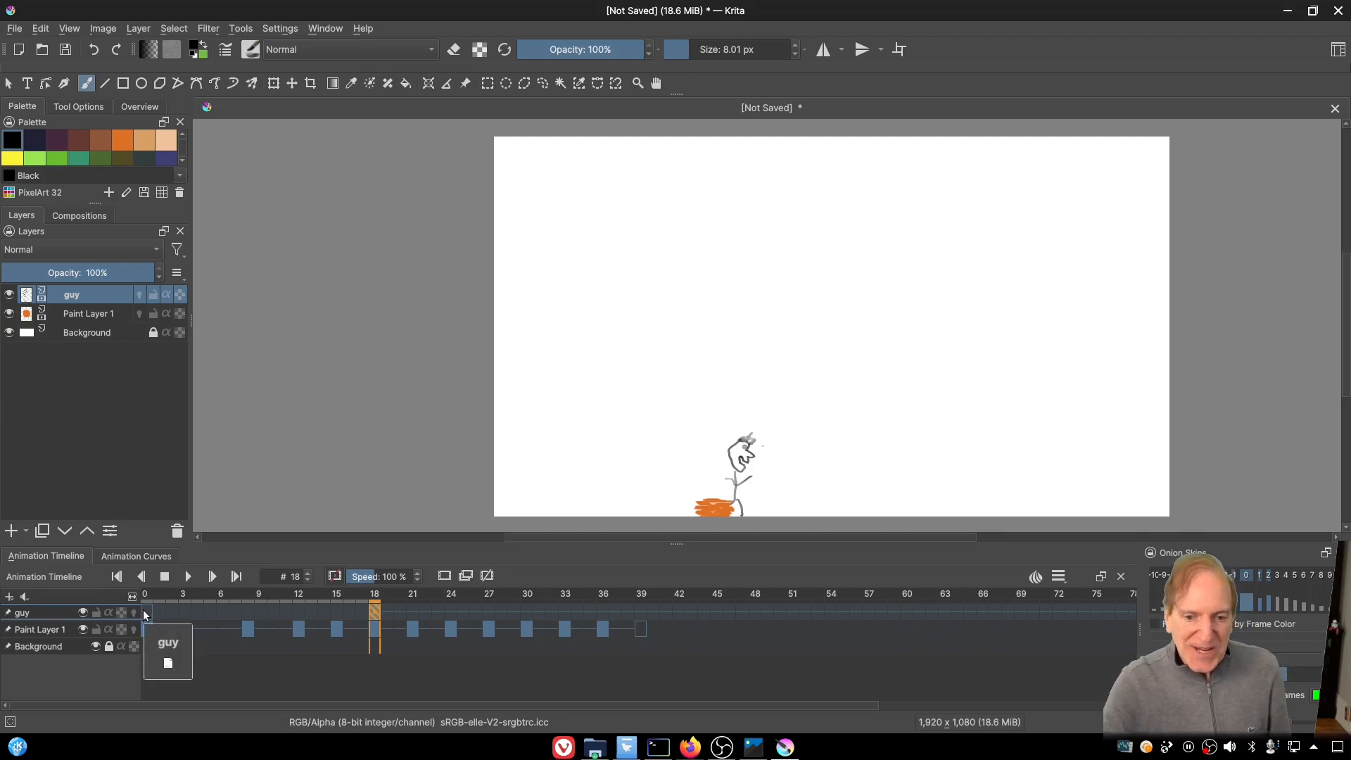
Step: Turn on onion skins for the guy layer and draw a standing black stick figure facing the canvas's right side at frame 0
{"action": "left_click", "coordinate": [147, 614]}
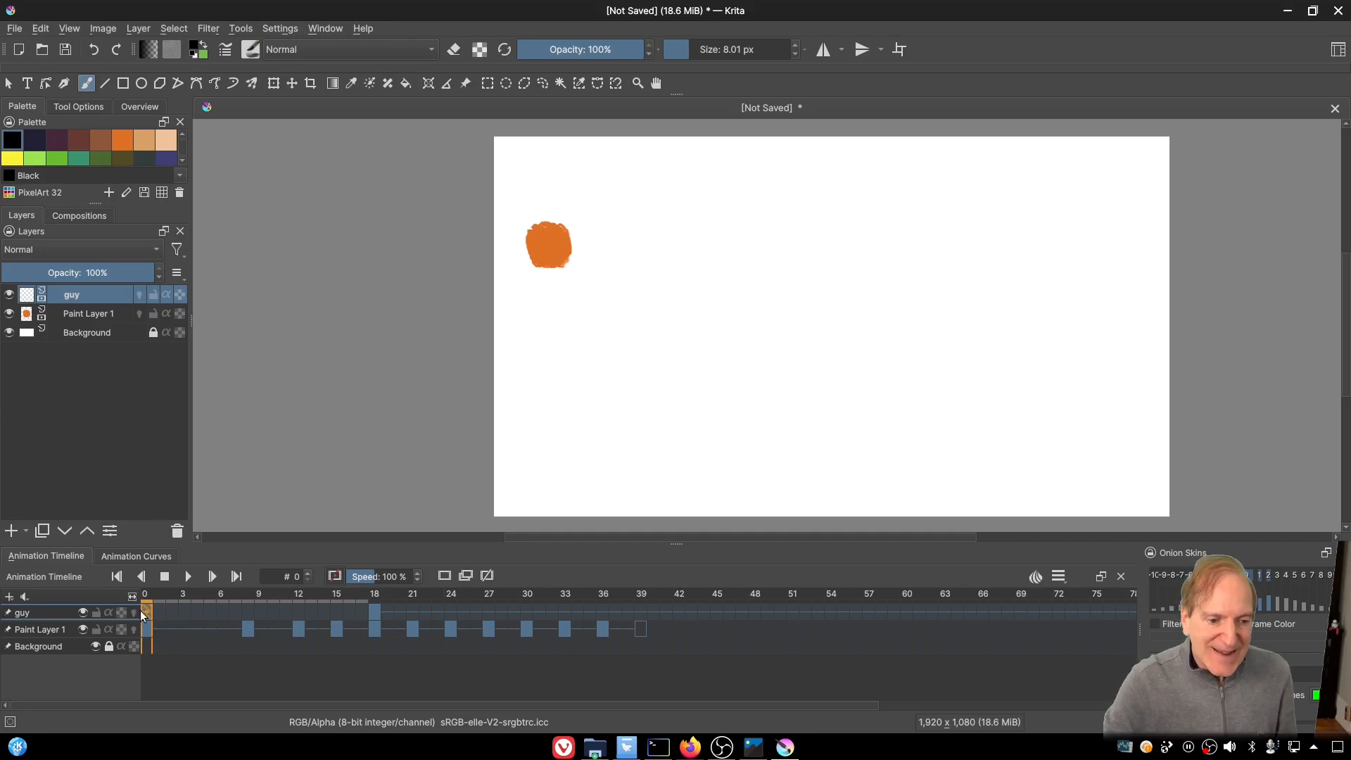
{"action": "left_click", "coordinate": [133, 612]}
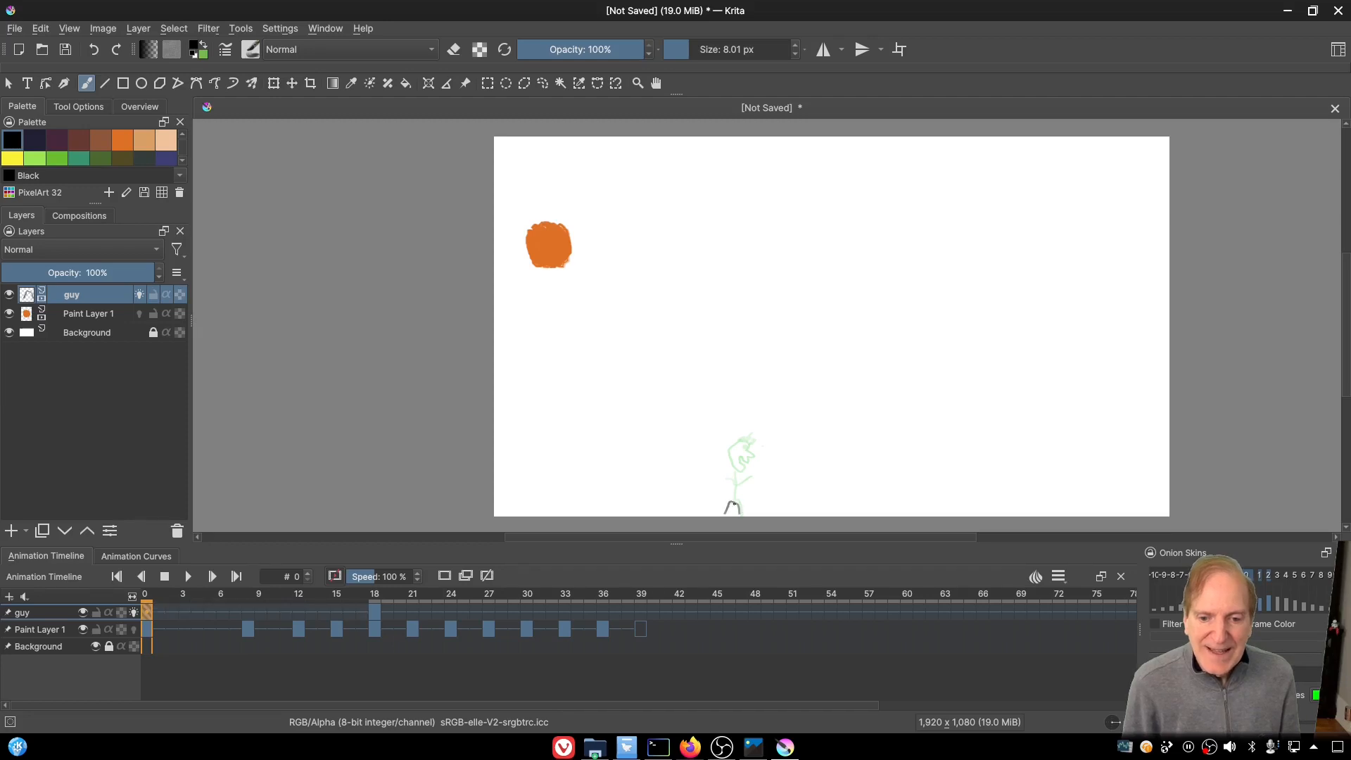
{"action": "left_click_drag", "start_coordinate": [733, 501], "coordinate": [731, 478]}
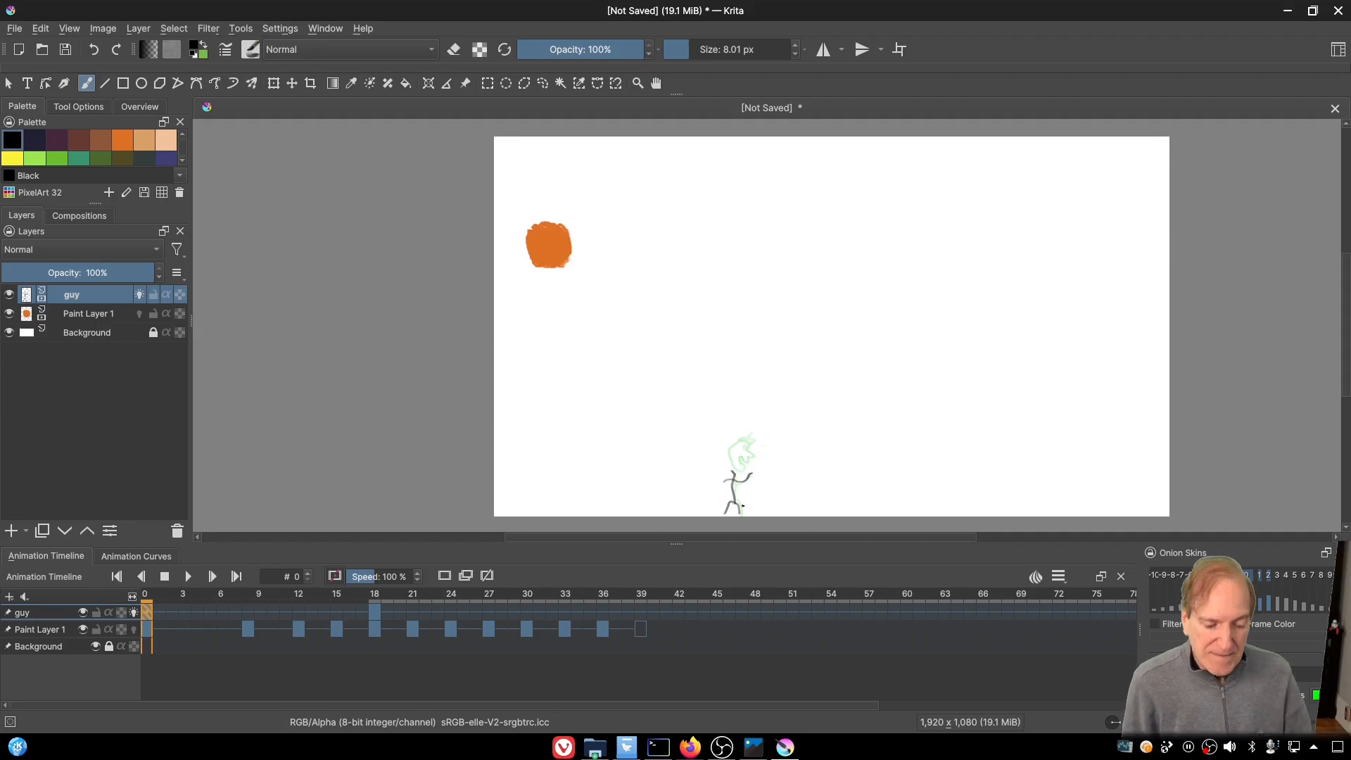
{"action": "key", "text": "ctrl+z"}
{"action": "key", "text": "ctrl+z"}
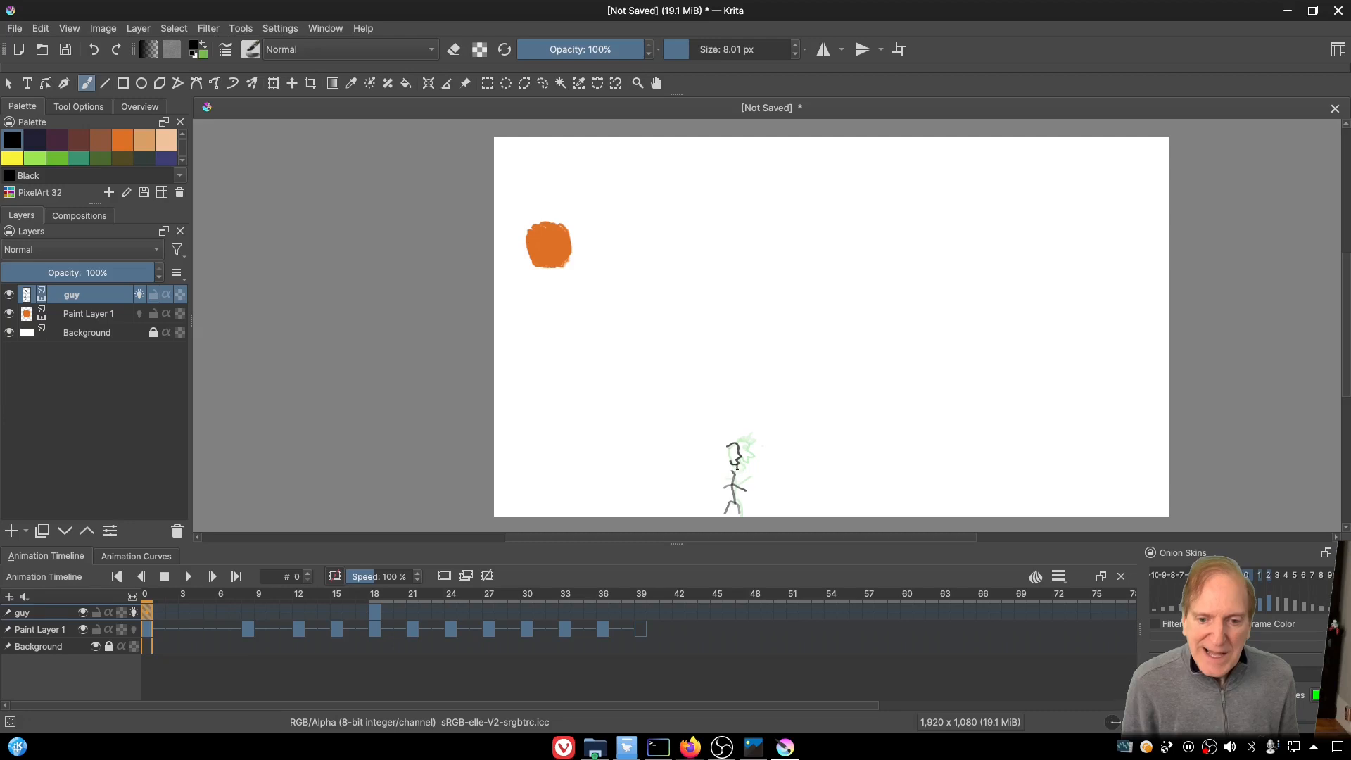
{"action": "left_click_drag", "start_coordinate": [725, 450], "coordinate": [733, 454]}
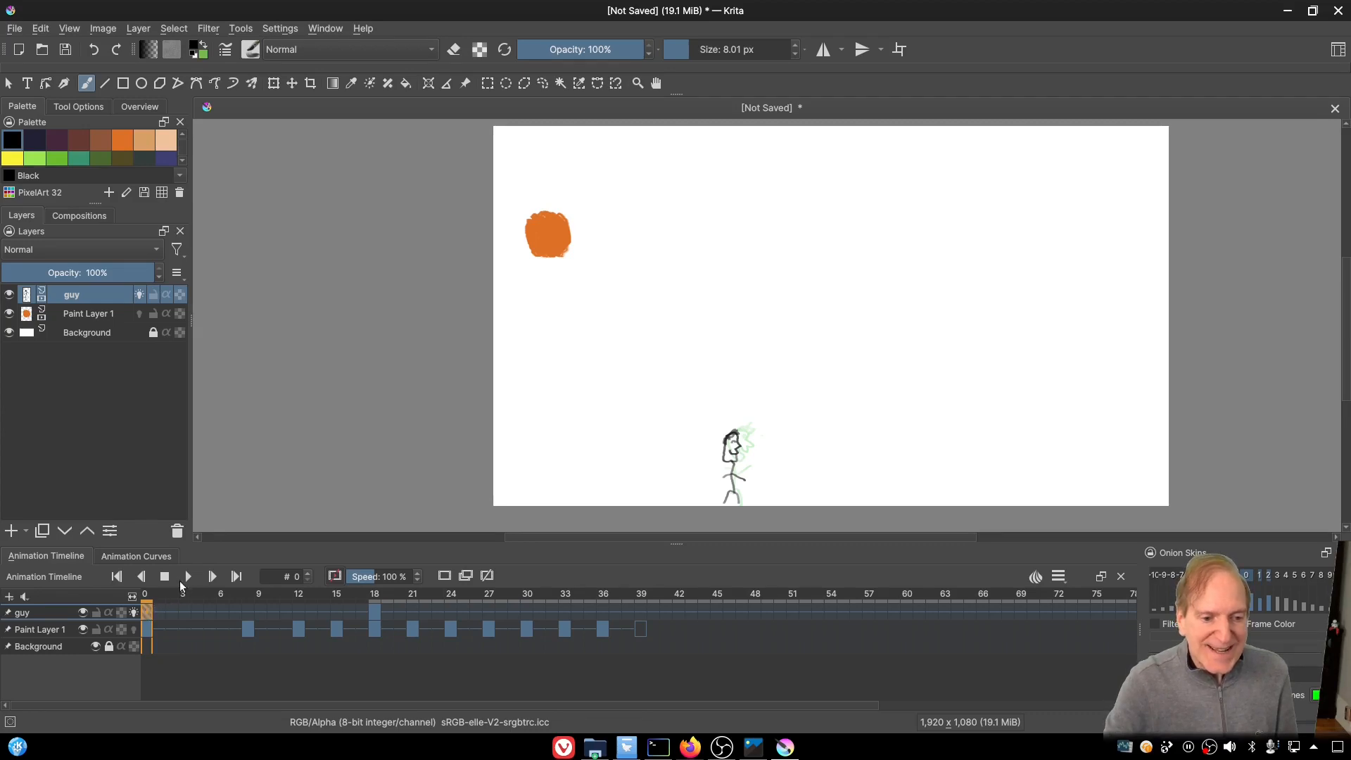
Step: Play the animation with the guy layer's onion skins turned off, and stop it after viewing
{"action": "left_click", "coordinate": [134, 612]}
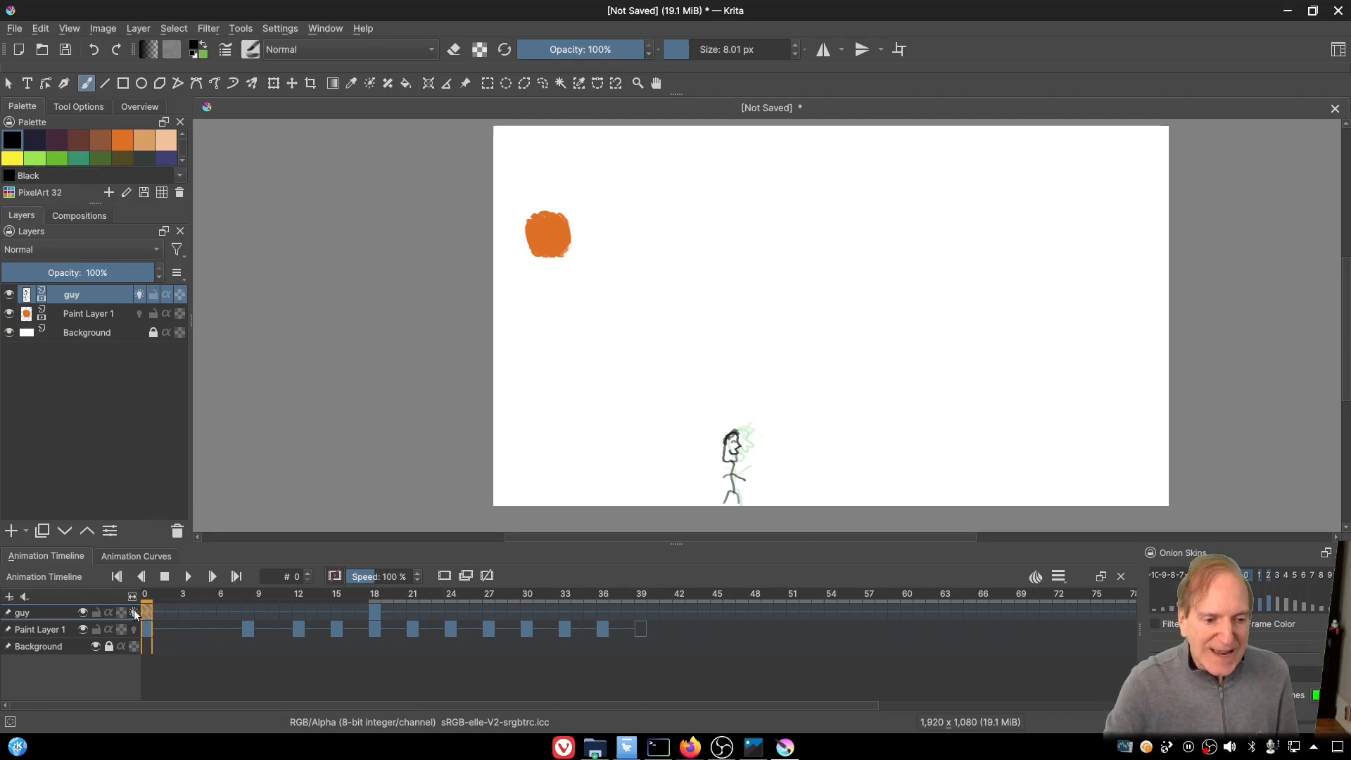
{"action": "left_click", "coordinate": [188, 577]}
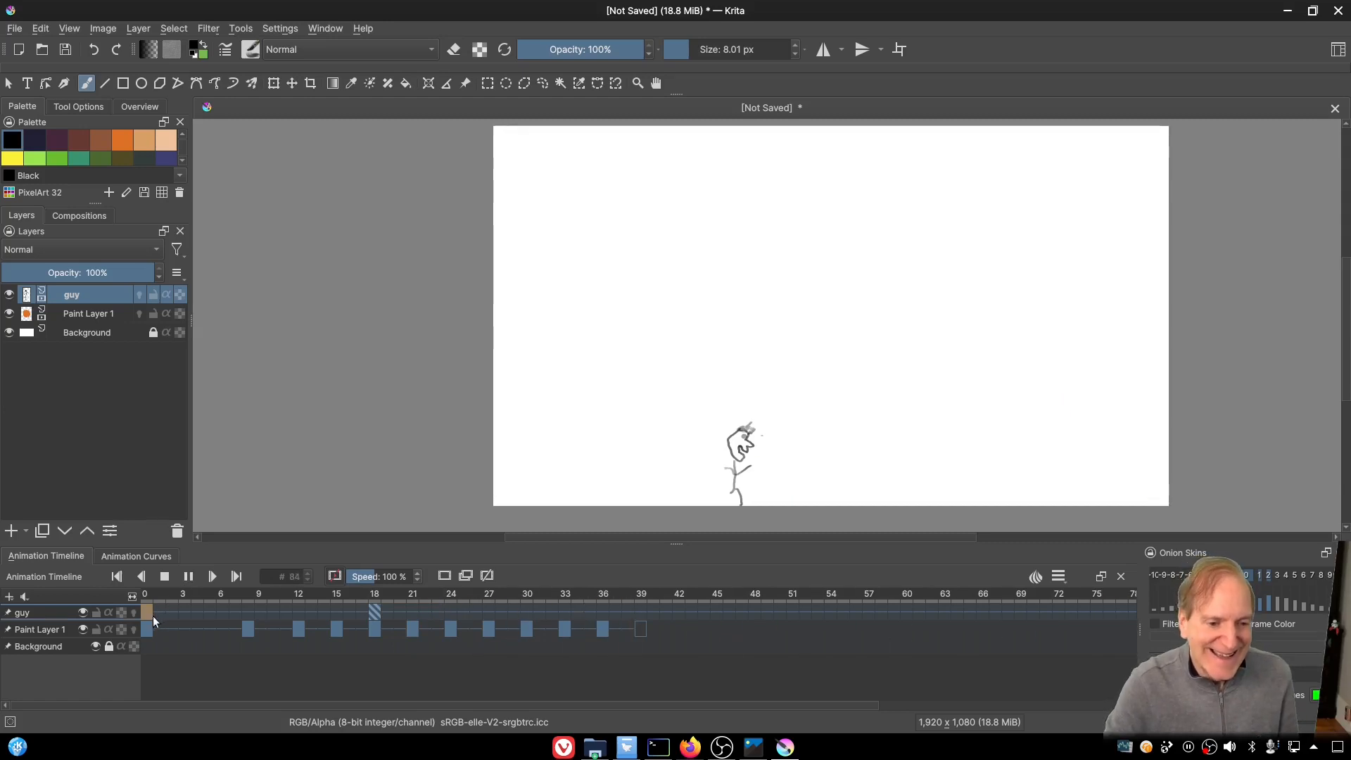
{"action": "left_click", "coordinate": [164, 576]}
Step: Add a keyframe at frame 21 on the guy layer and draw the stick figure knocked forward above the orange ball
{"action": "left_click", "coordinate": [375, 607]}
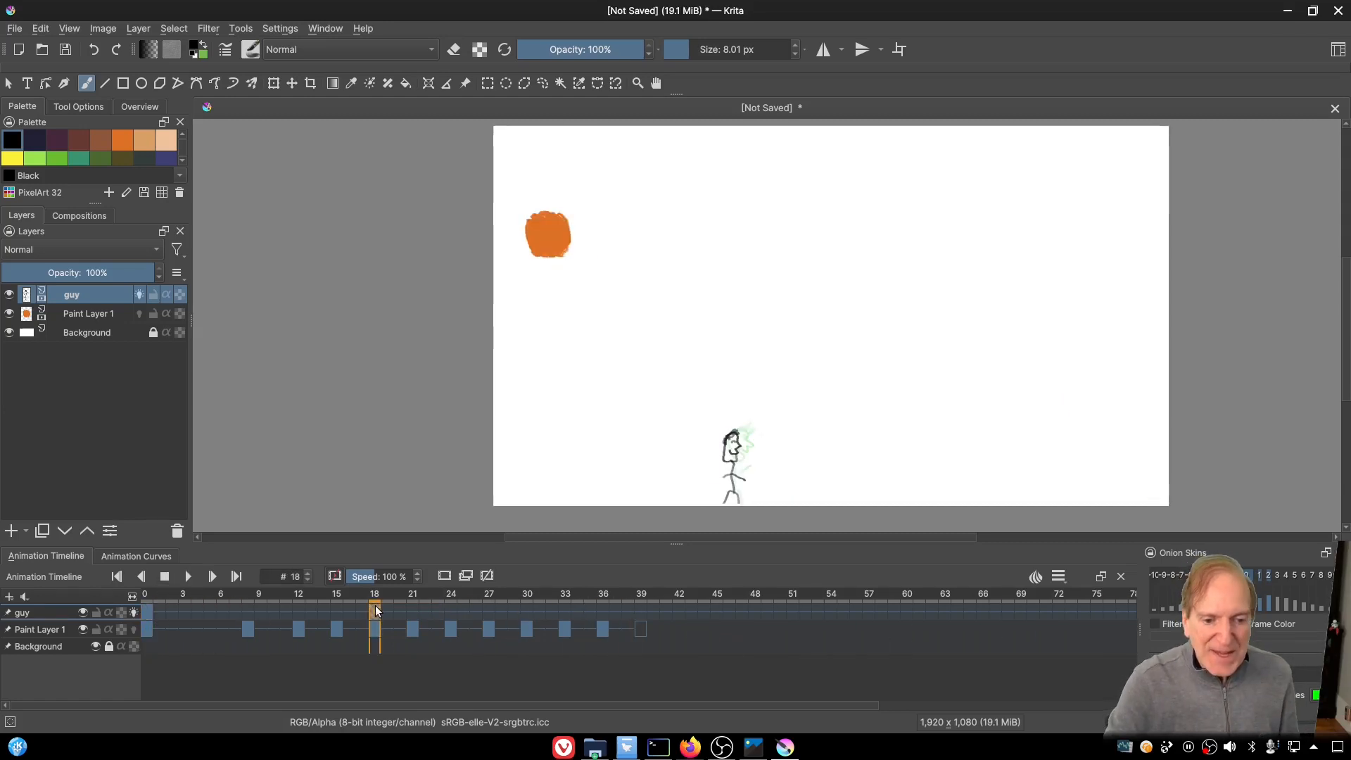
{"action": "left_click", "coordinate": [411, 609]}
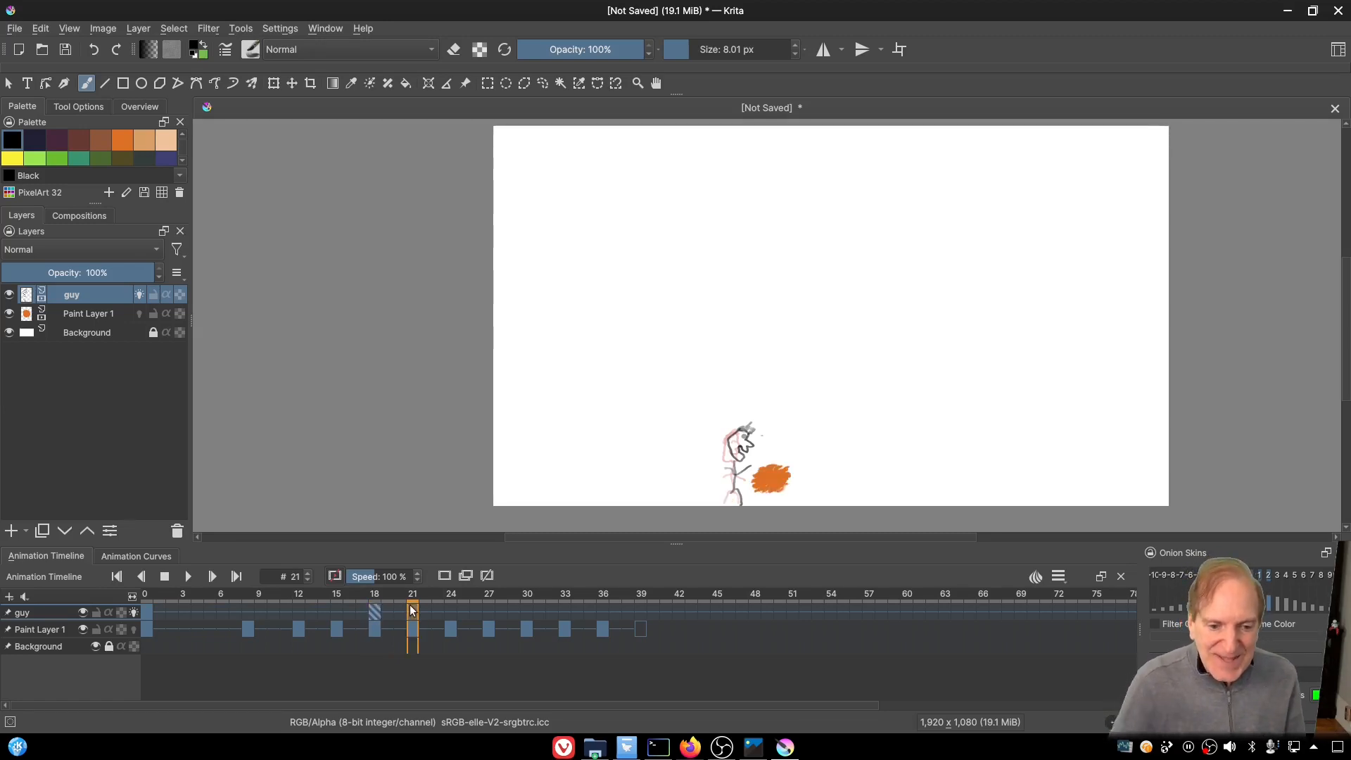
{"action": "left_click", "coordinate": [444, 578]}
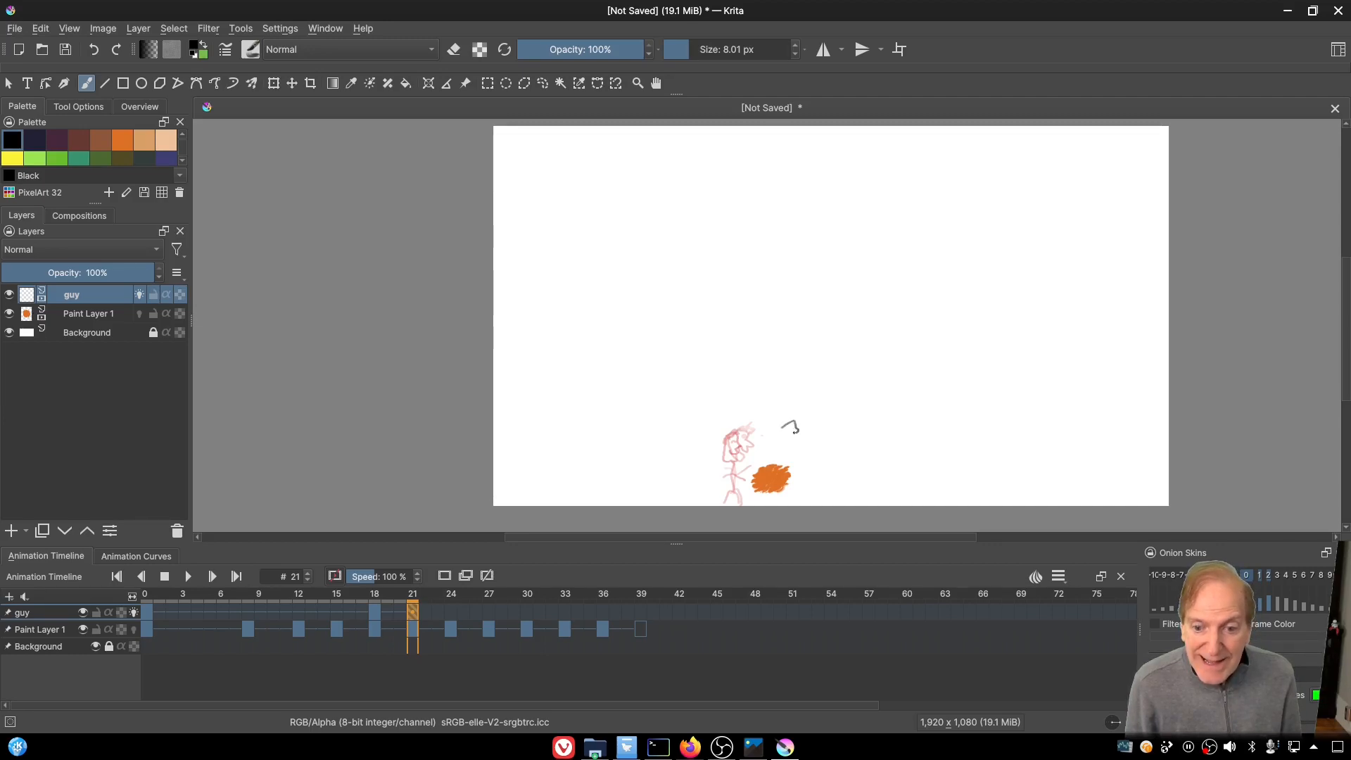
{"action": "mouse_move", "coordinate": [793, 431]}
{"action": "left_mouse_down"}
{"action": "mouse_move", "coordinate": [778, 454]}
{"action": "mouse_move", "coordinate": [743, 460]}
{"action": "mouse_move", "coordinate": [756, 470]}
{"action": "mouse_move", "coordinate": [793, 454]}
{"action": "left_mouse_up"}
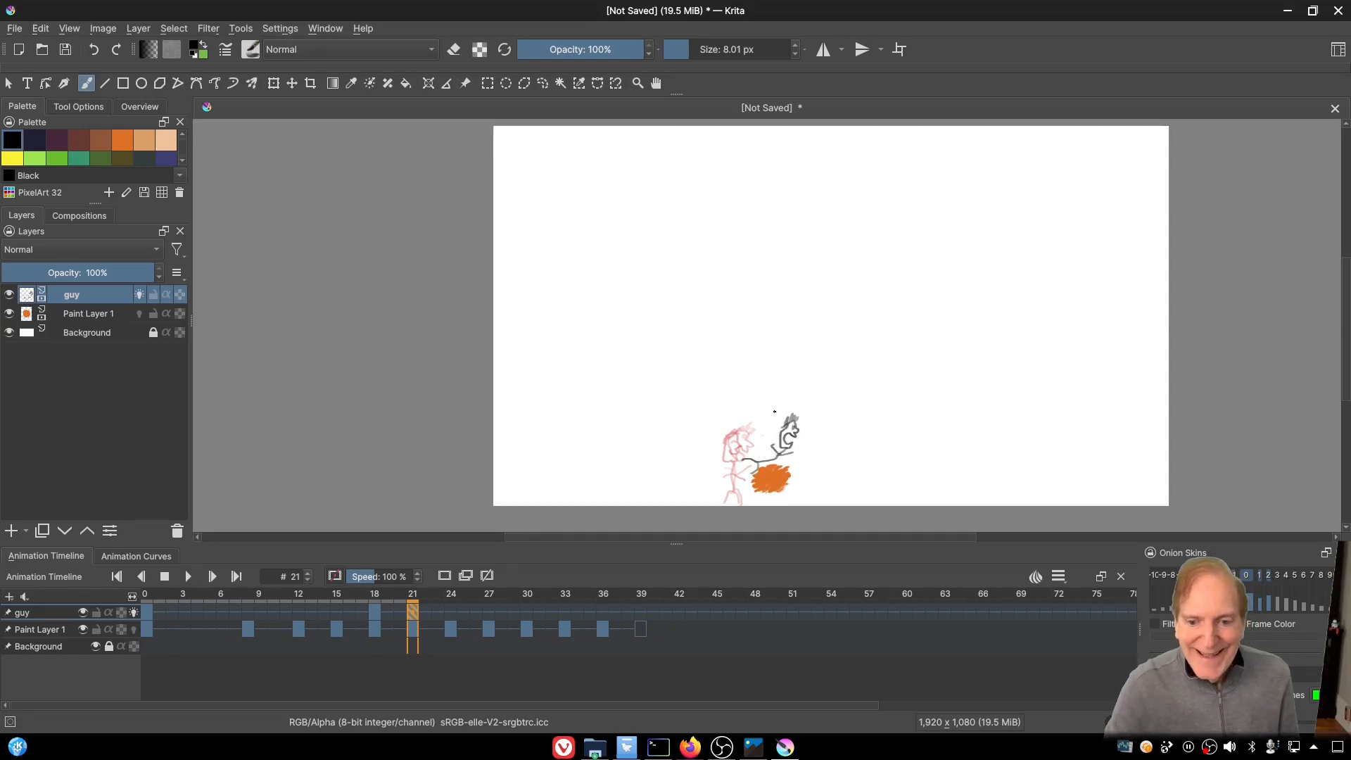
Step: Add a keyframe at frame 24 on the guy layer and draw the figure flying headfirst, just beyond its frame 21 pose
{"action": "left_click", "coordinate": [451, 612]}
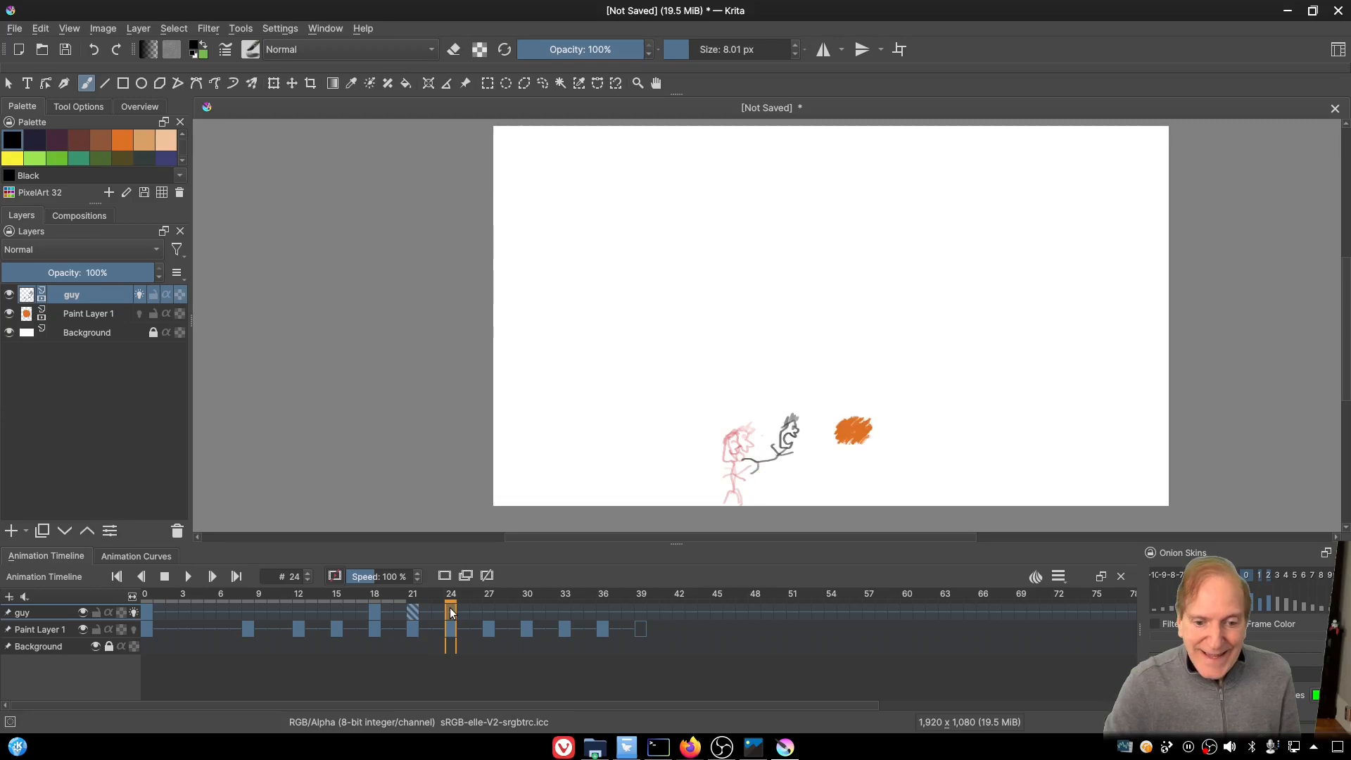
{"action": "left_click", "coordinate": [444, 575]}
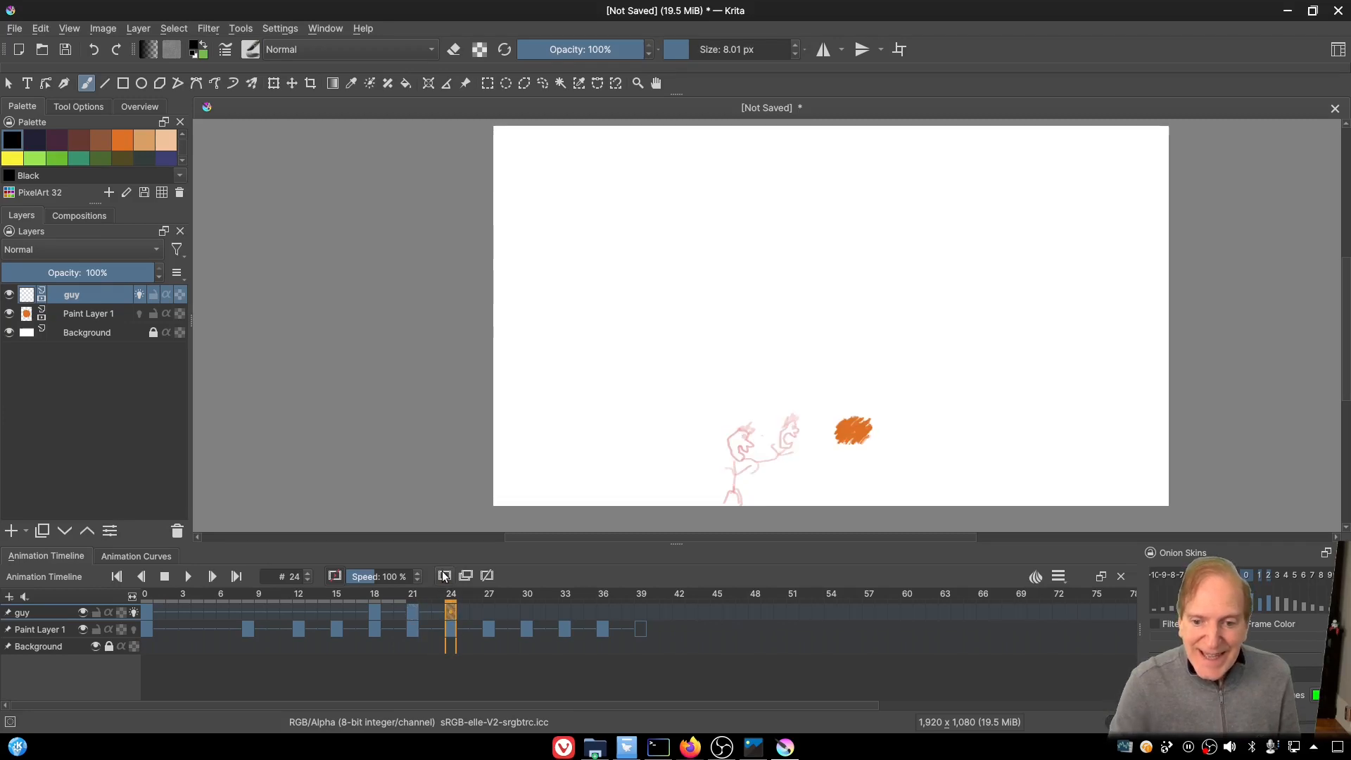
{"action": "left_click", "coordinate": [376, 596]}
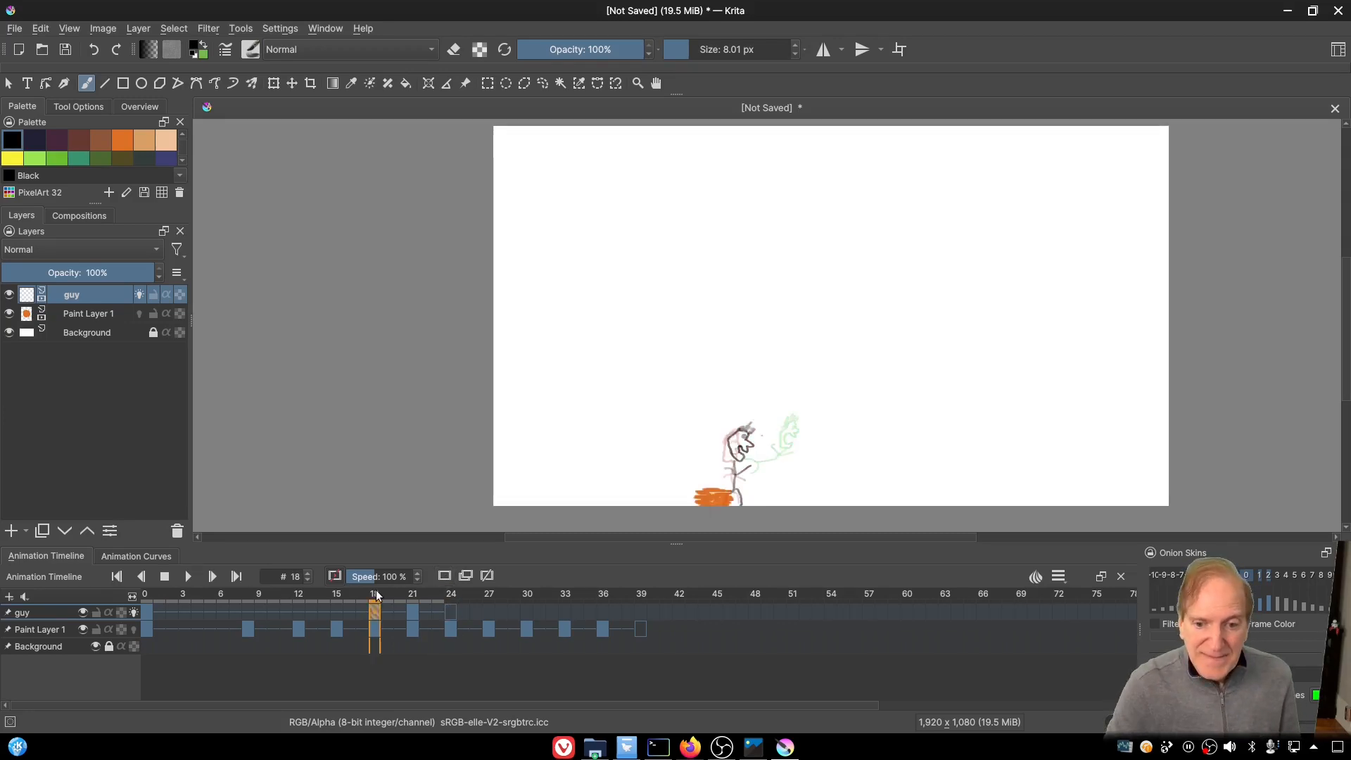
{"action": "left_click", "coordinate": [412, 596]}
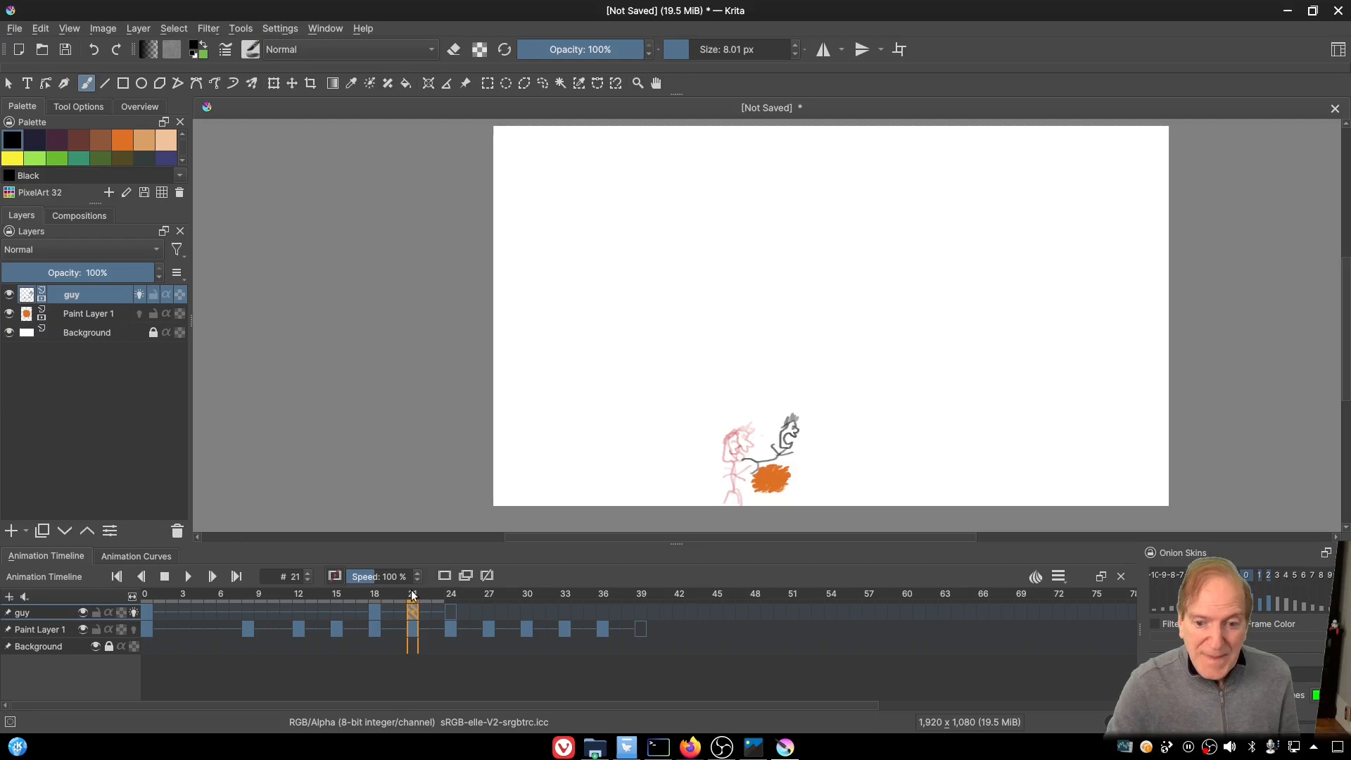
{"action": "left_click", "coordinate": [451, 595]}
{"action": "mouse_move", "coordinate": [825, 454]}
{"action": "left_mouse_down"}
{"action": "mouse_move", "coordinate": [851, 465]}
{"action": "mouse_move", "coordinate": [778, 437]}
{"action": "left_mouse_up"}
{"action": "left_click_drag", "start_coordinate": [768, 436], "coordinate": [787, 447]}
Step: Add a keyframe at frame 27 on the guy layer and draw the figure diving farther along toward the ground
{"action": "left_click", "coordinate": [490, 607]}
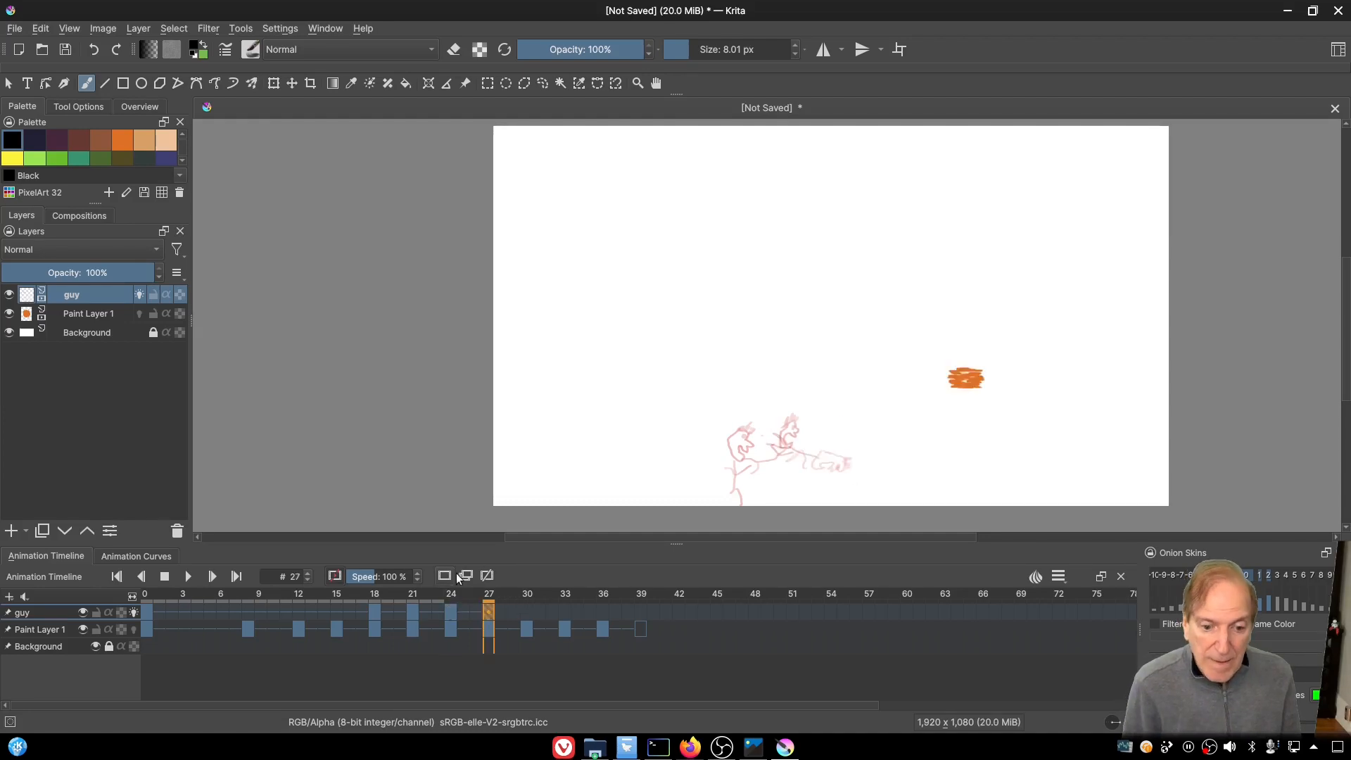
{"action": "mouse_move", "coordinate": [909, 479]}
{"action": "left_mouse_down"}
{"action": "mouse_move", "coordinate": [918, 492]}
{"action": "mouse_move", "coordinate": [902, 495]}
{"action": "mouse_move", "coordinate": [933, 487]}
{"action": "mouse_move", "coordinate": [859, 459]}
{"action": "mouse_move", "coordinate": [850, 468]}
{"action": "left_mouse_up"}
{"action": "left_click_drag", "start_coordinate": [883, 477], "coordinate": [885, 490]}
Step: Add a keyframe at frame 30 on the guy layer and draw the figure lying flat along the canvas's bottom edge
{"action": "left_click", "coordinate": [526, 609]}
{"action": "key", "text": "Insert"}
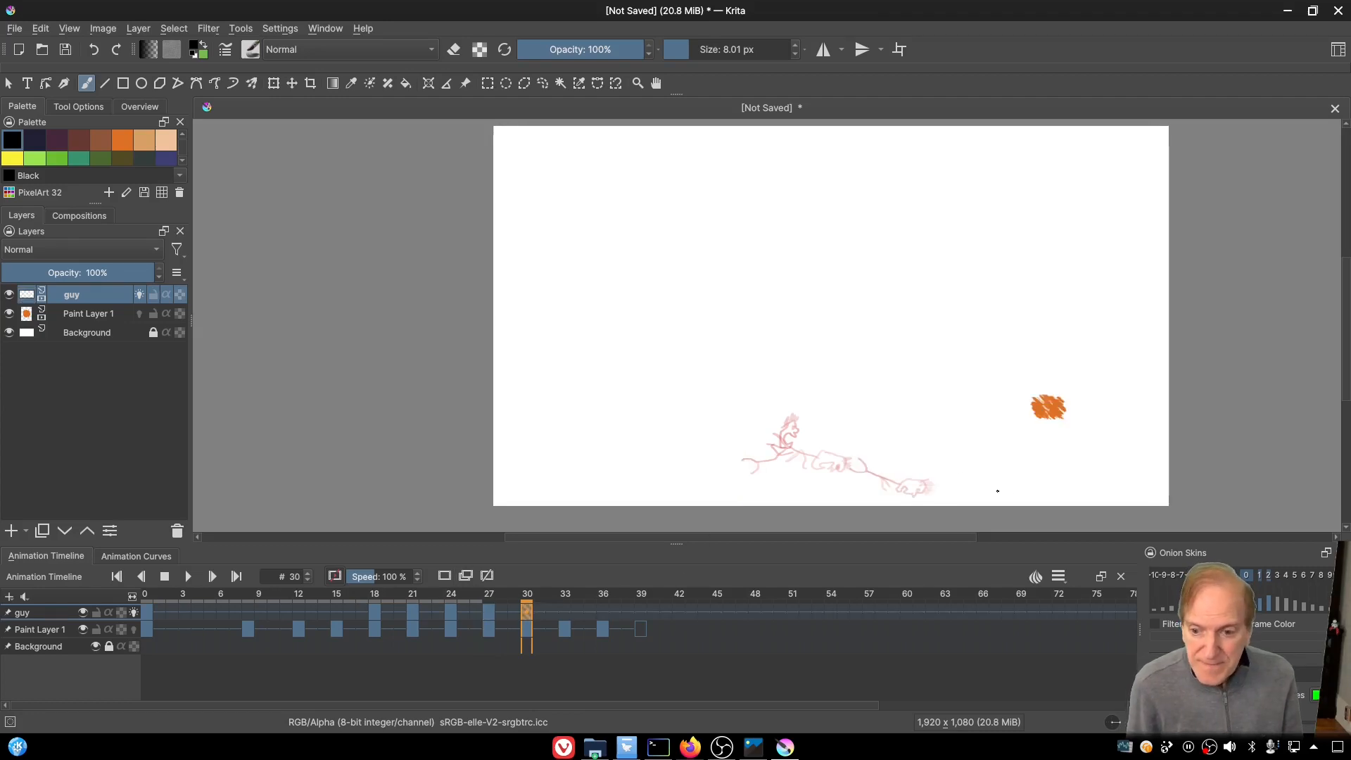
{"action": "mouse_move", "coordinate": [995, 491]}
{"action": "left_mouse_down"}
{"action": "mouse_move", "coordinate": [1007, 504]}
{"action": "mouse_move", "coordinate": [987, 504]}
{"action": "mouse_move", "coordinate": [1024, 488]}
{"action": "mouse_move", "coordinate": [933, 502]}
{"action": "left_mouse_up"}
{"action": "left_click_drag", "start_coordinate": [962, 485], "coordinate": [965, 503]}
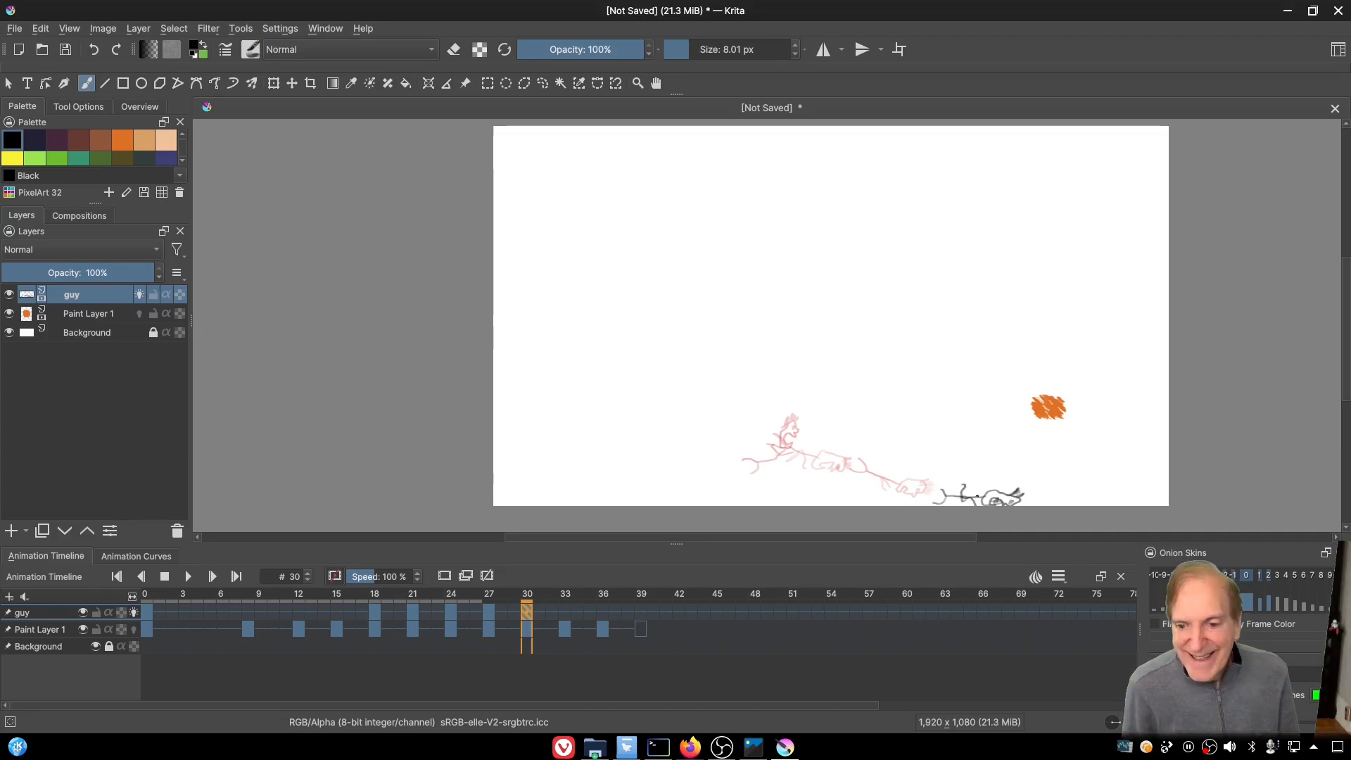
{"action": "left_click", "coordinate": [564, 629]}
{"action": "left_click", "coordinate": [1116, 494]}
{"action": "left_click_drag", "start_coordinate": [1116, 495], "coordinate": [1125, 502]}
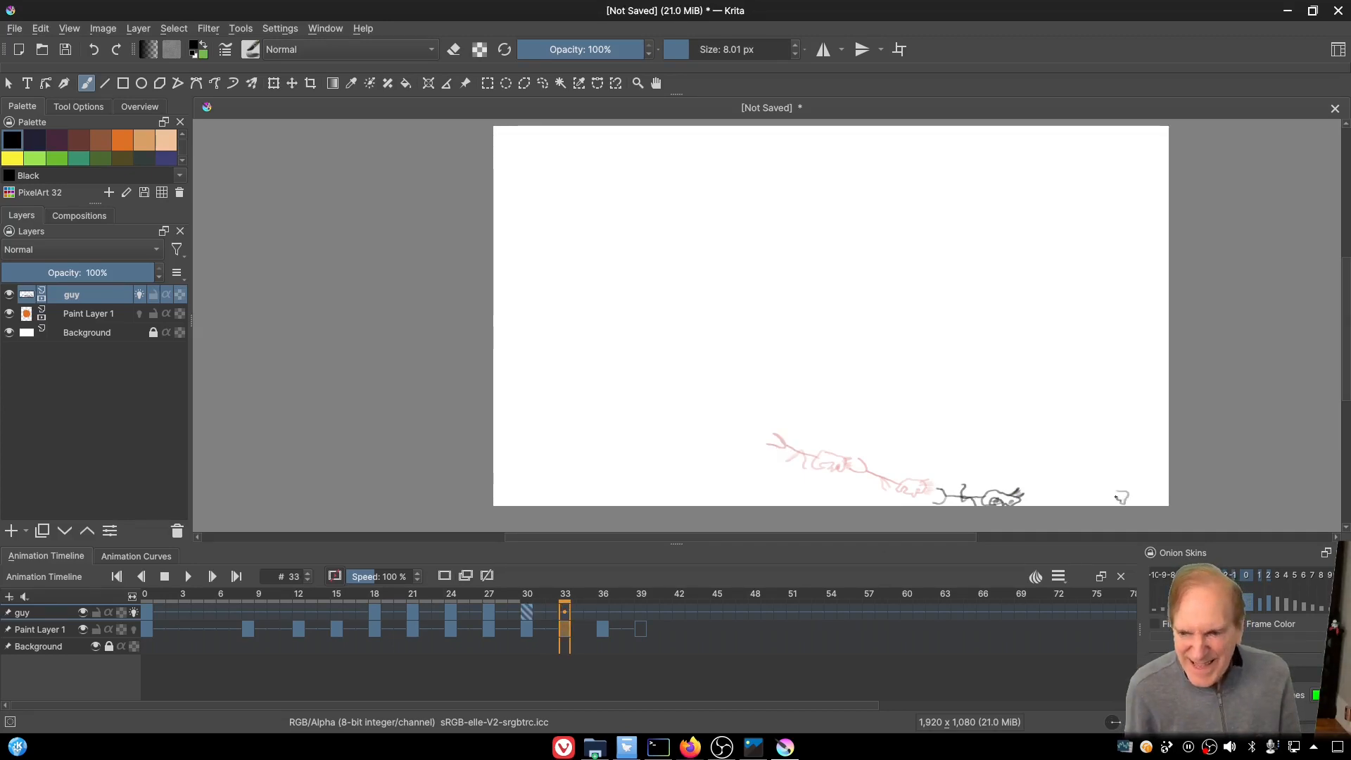
{"action": "left_click", "coordinate": [602, 629]}
{"action": "left_click", "coordinate": [560, 609]}
{"action": "left_click", "coordinate": [490, 610]}
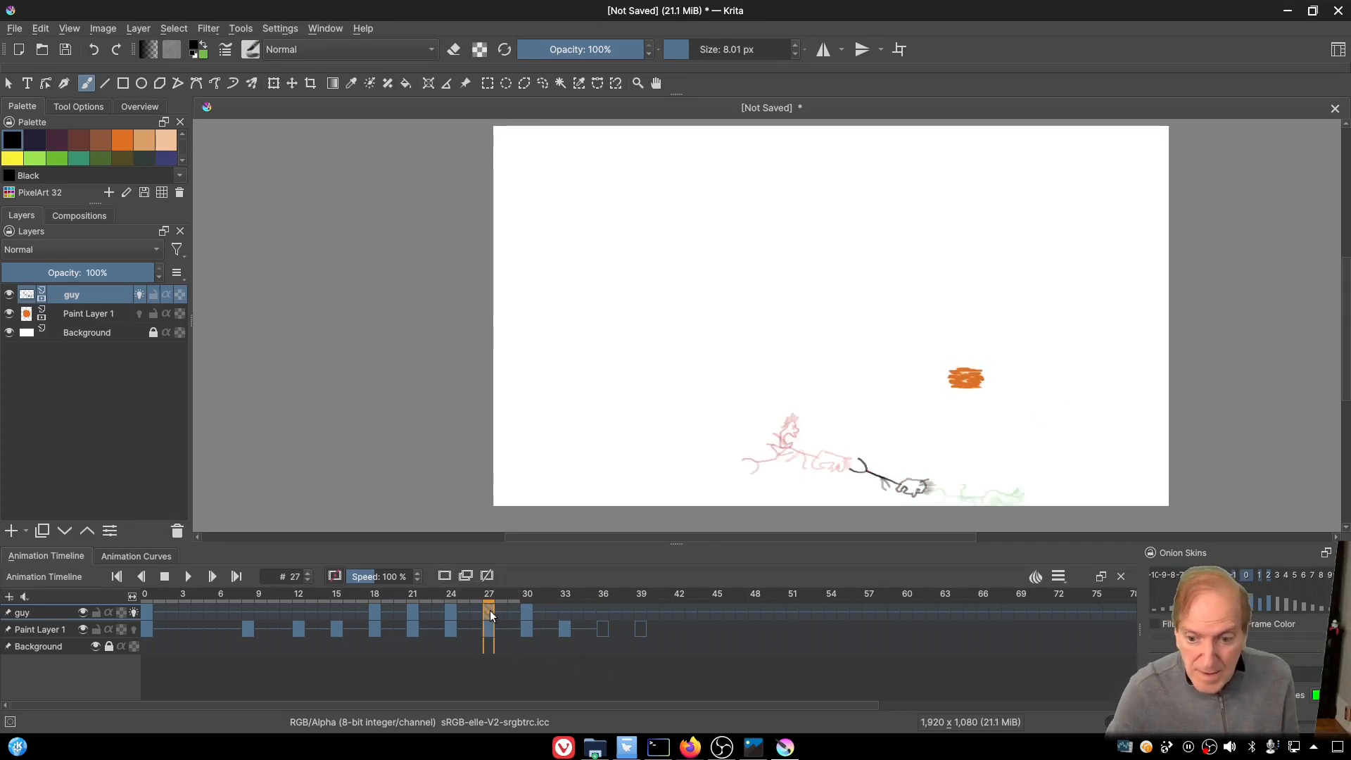
Step: Add a keyframe at frame 33 on the guy layer and draw the figure sliding along the ground below the ball
{"action": "left_click", "coordinate": [527, 614]}
{"action": "left_click", "coordinate": [564, 612]}
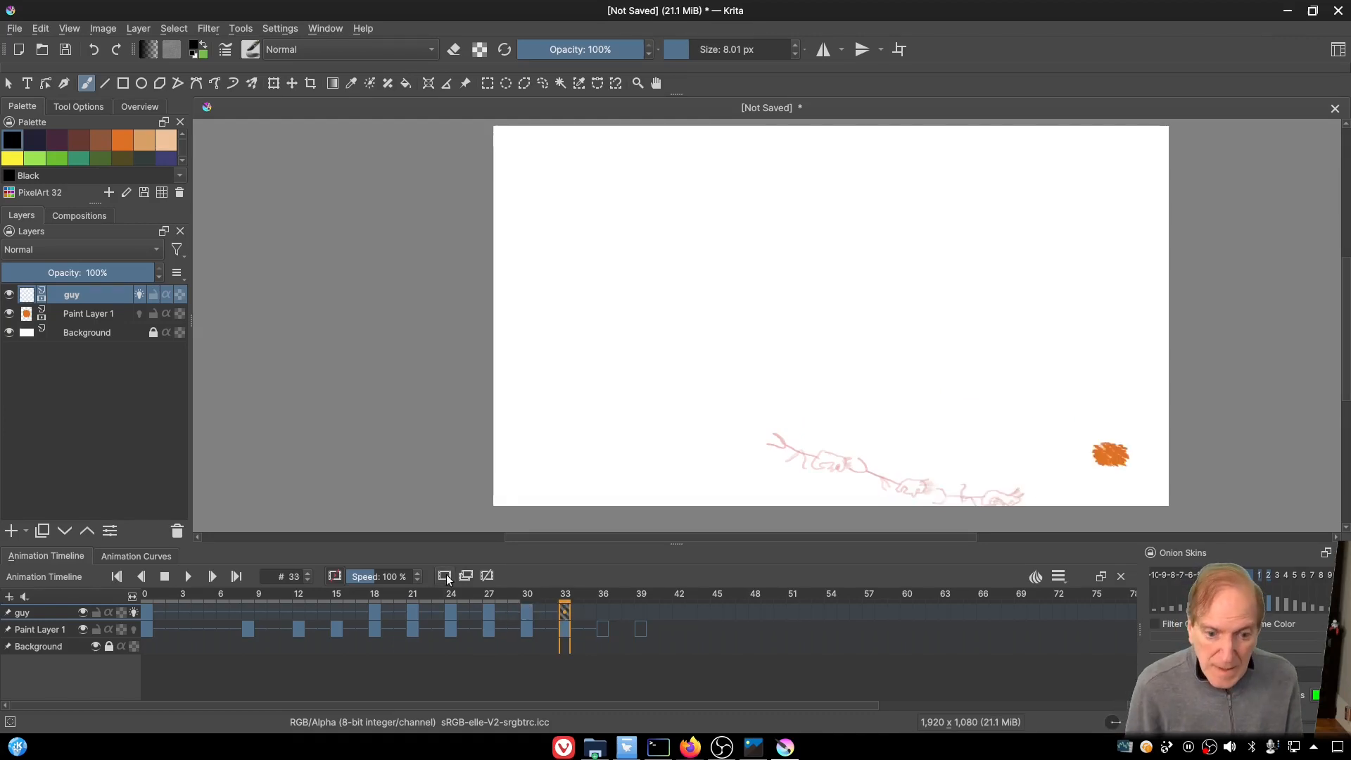
{"action": "mouse_move", "coordinate": [1104, 492]}
{"action": "left_mouse_down"}
{"action": "mouse_move", "coordinate": [1123, 497]}
{"action": "mouse_move", "coordinate": [1040, 500]}
{"action": "mouse_move", "coordinate": [1072, 504]}
{"action": "left_mouse_up"}
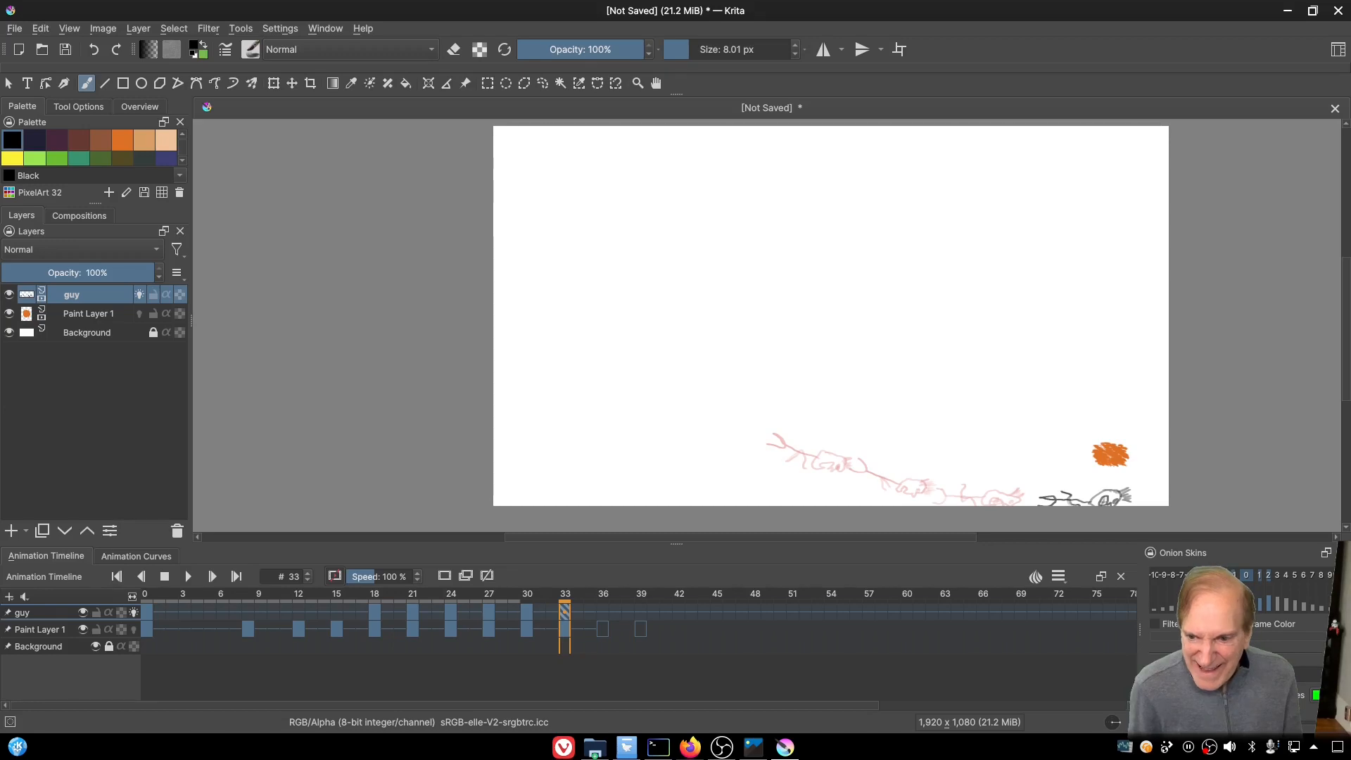
Step: Add a keyframe at frame 36 on the guy layer and draw only the figure's feet leaving the canvas's right edge
{"action": "left_click", "coordinate": [600, 612]}
{"action": "key", "text": "Insert"}
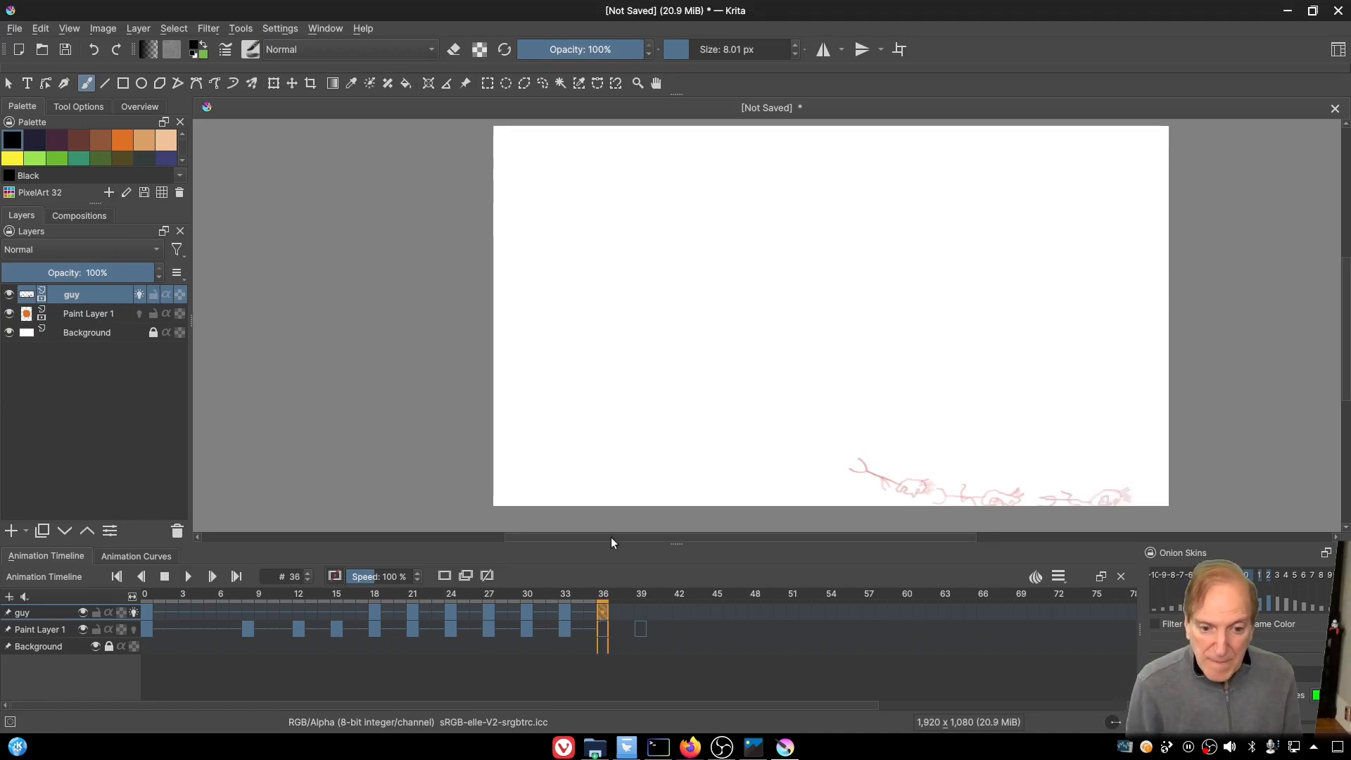
{"action": "left_click_drag", "start_coordinate": [1126, 494], "coordinate": [1158, 501]}
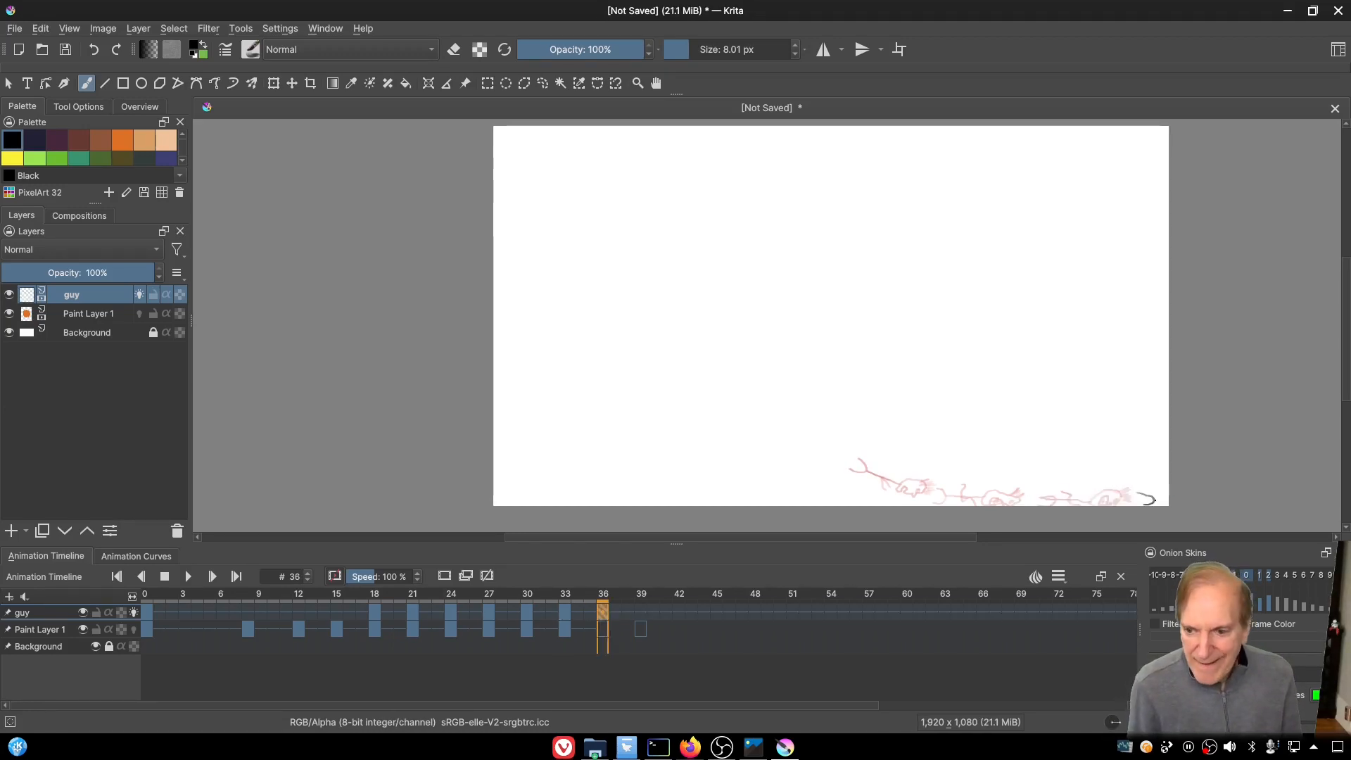
Step: Add a blank keyframe at frame 39 on the guy layer and return to frame 0
{"action": "left_click", "coordinate": [635, 611]}
{"action": "key", "text": "Insert"}
{"action": "left_click", "coordinate": [144, 599]}
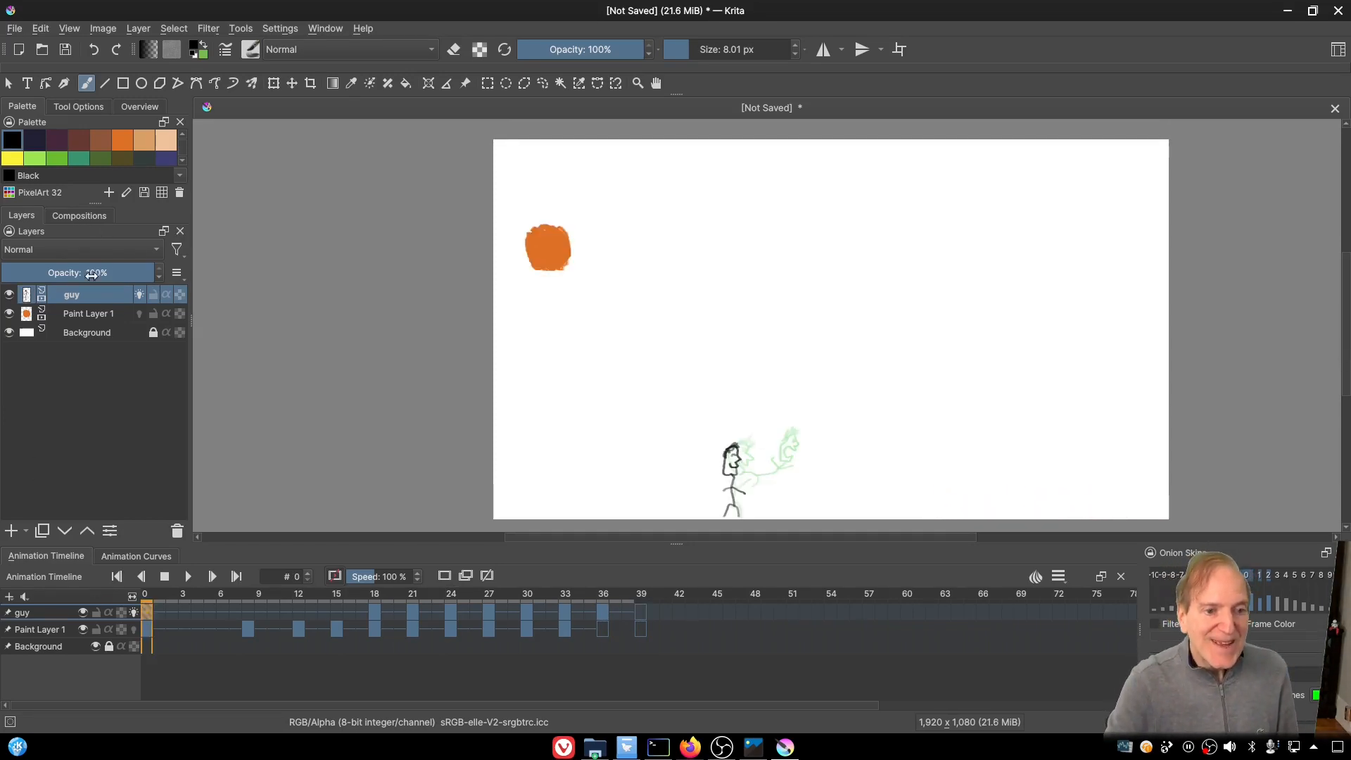
Step: Add a new paint layer, move it directly below Paint Layer 1, and rename it bckgnd
{"action": "key", "text": "Insert"}
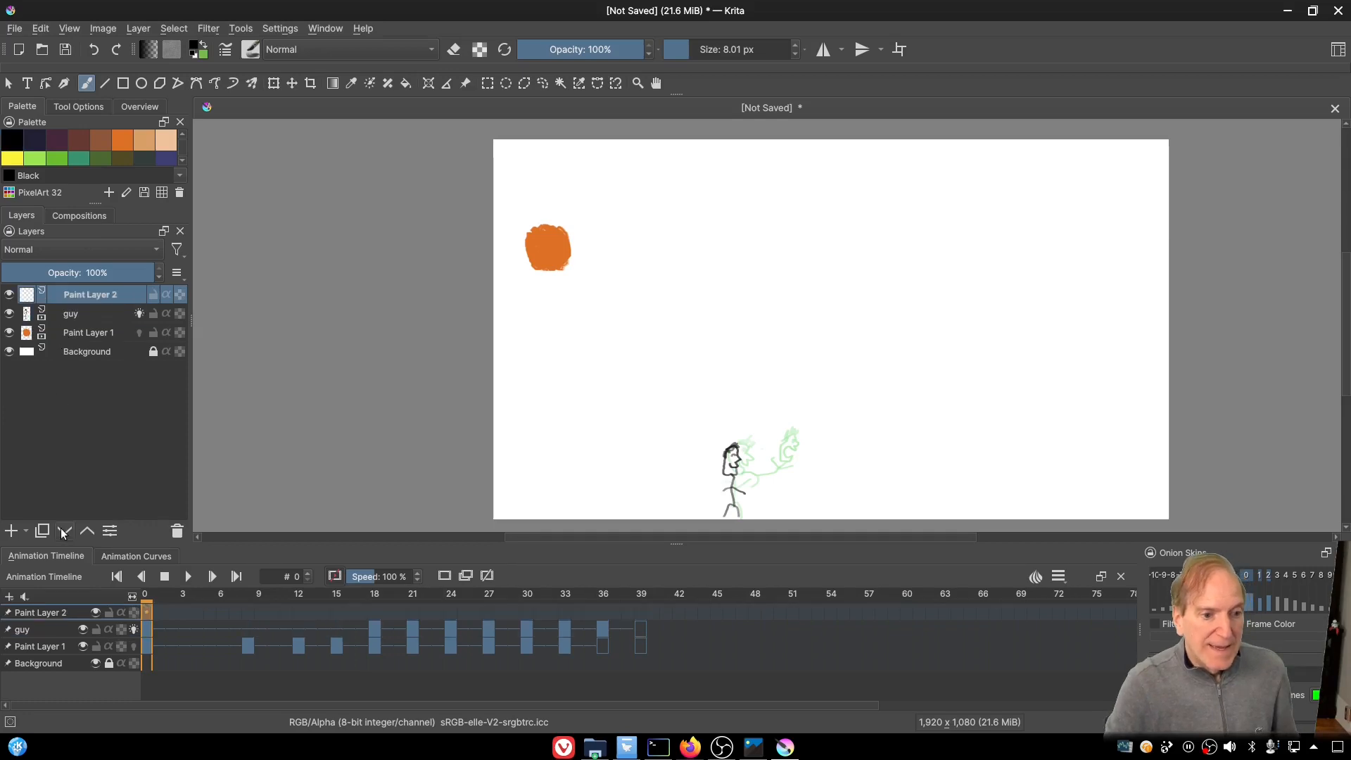
{"action": "left_click", "coordinate": [64, 531]}
{"action": "left_click", "coordinate": [64, 531]}
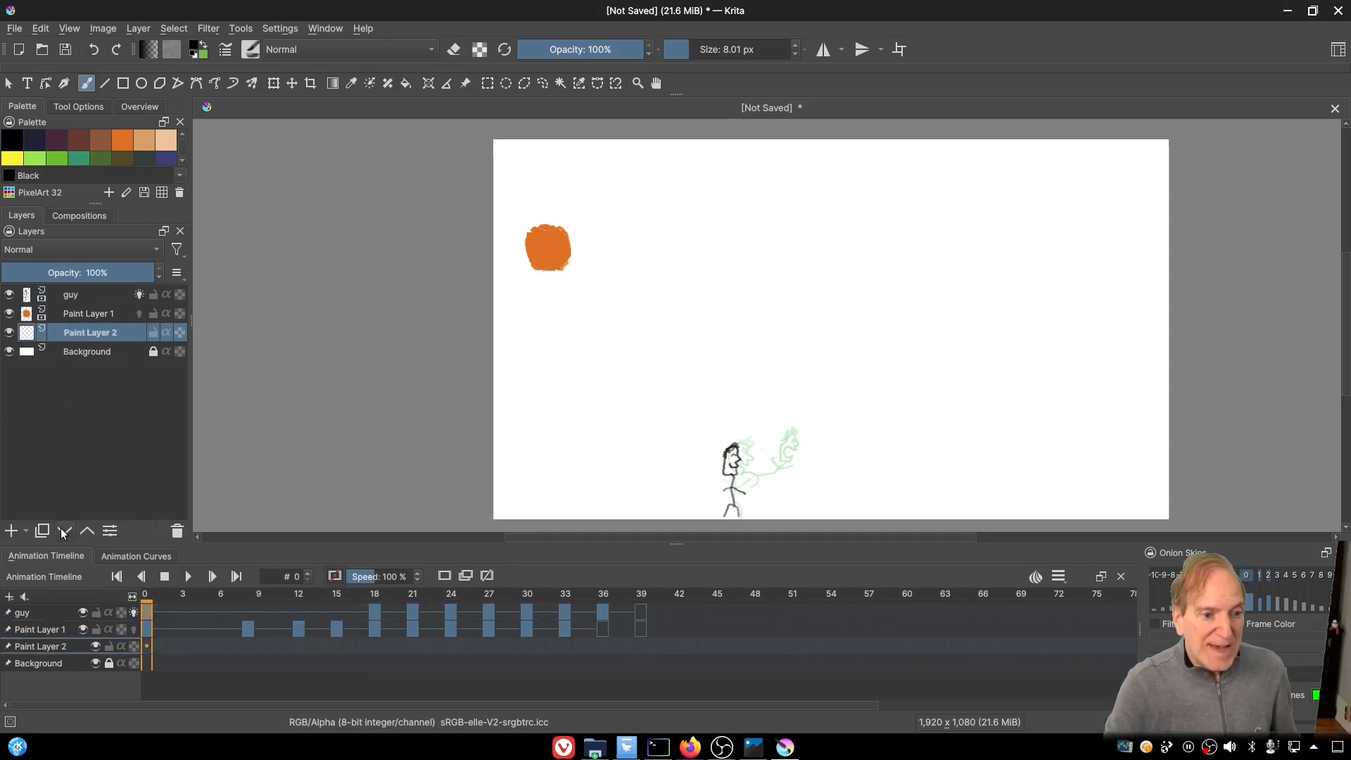
{"action": "double_click", "coordinate": [98, 333]}
{"action": "key", "text": "Return"}
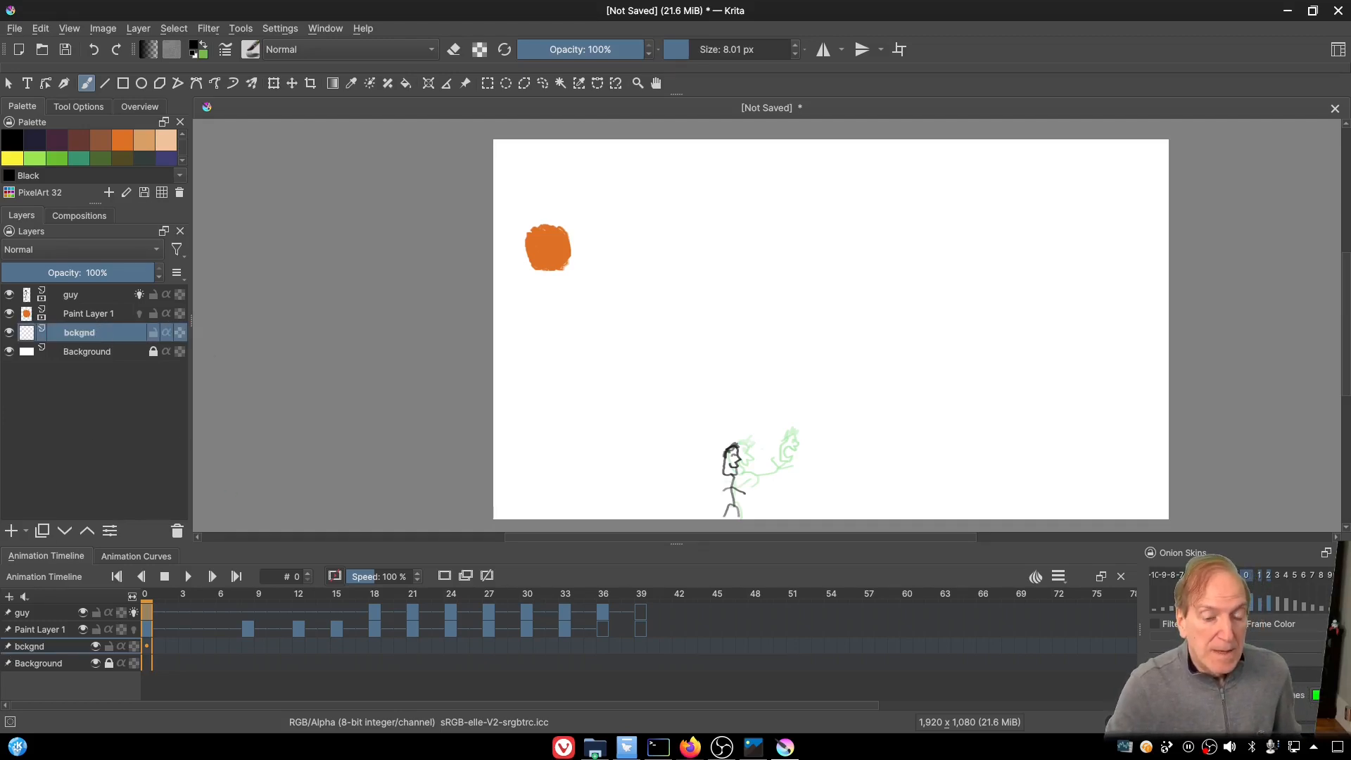
Step: Choose the b) Airbrush Soft brush preset at its 600 px size
{"action": "left_click", "coordinate": [735, 49]}
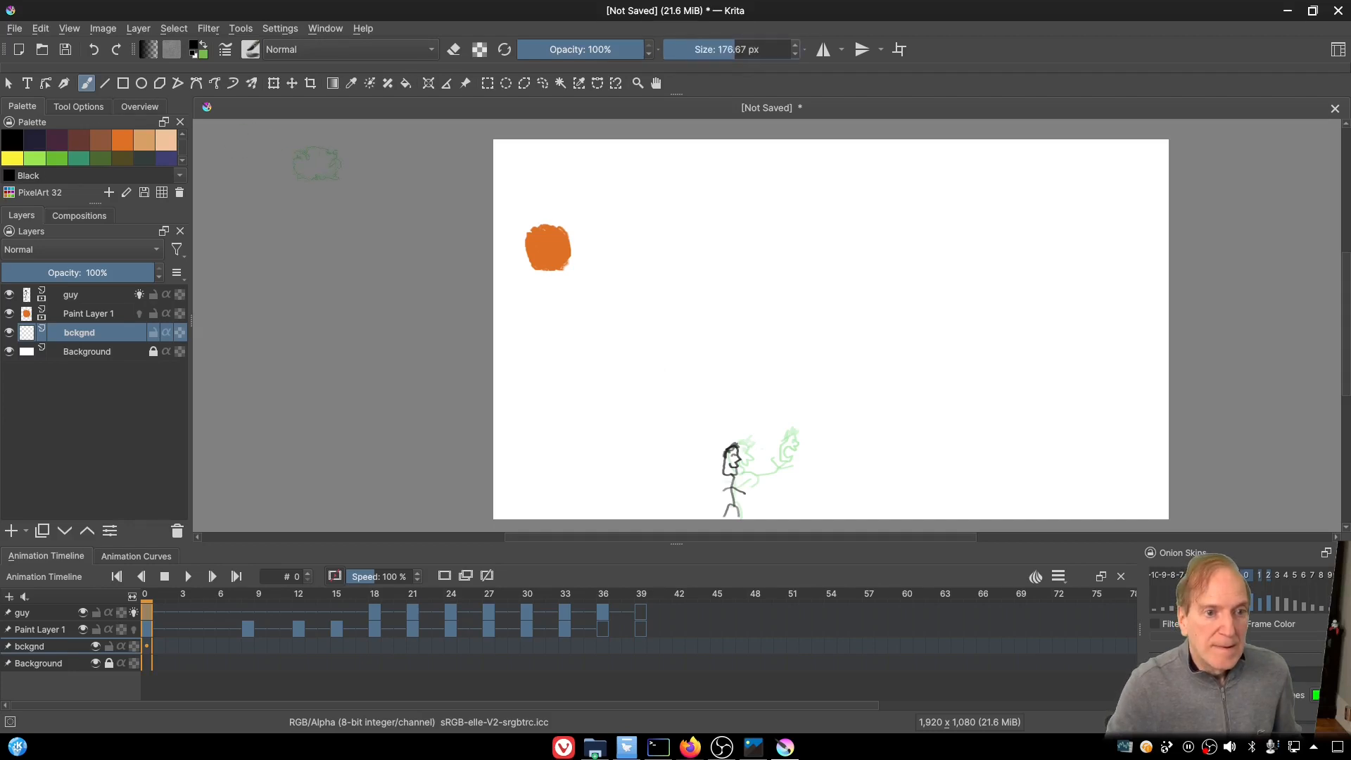
{"action": "left_click", "coordinate": [251, 51]}
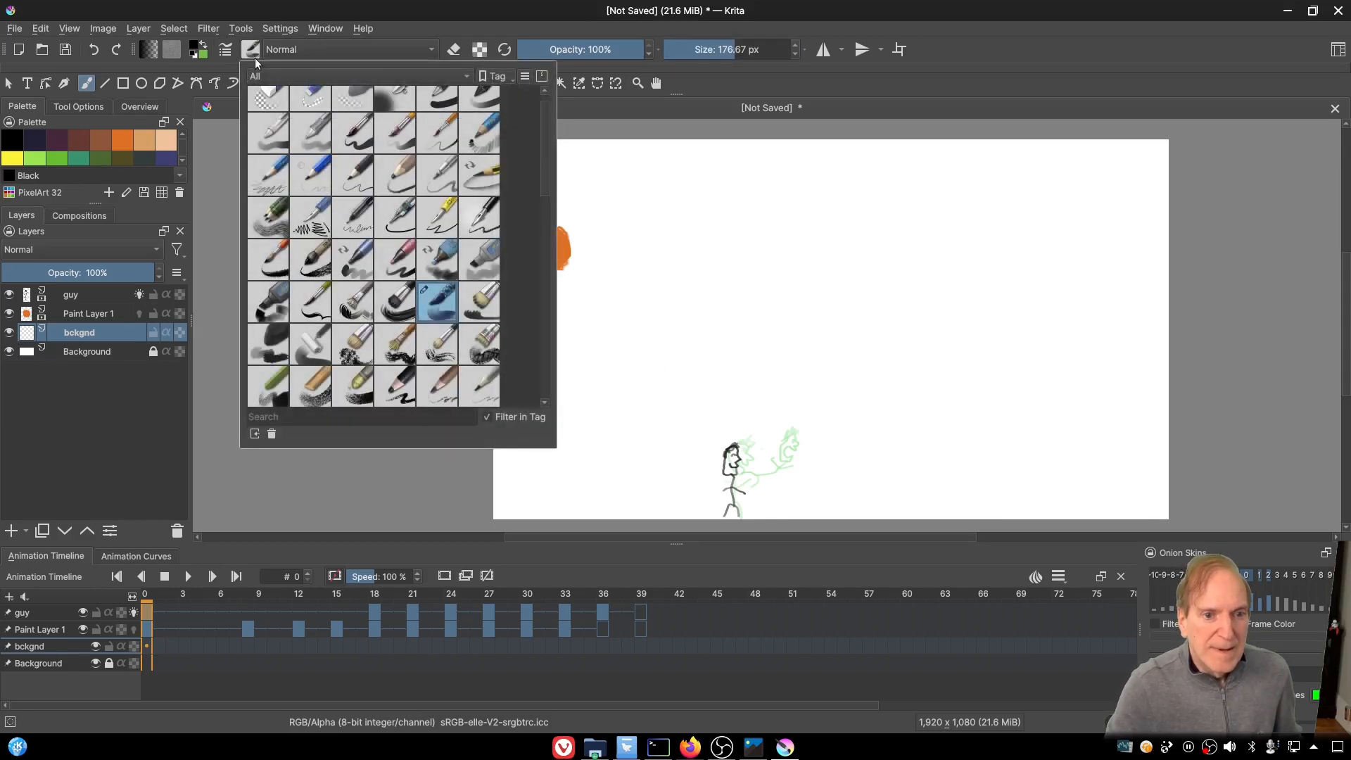
{"action": "left_click", "coordinate": [396, 102]}
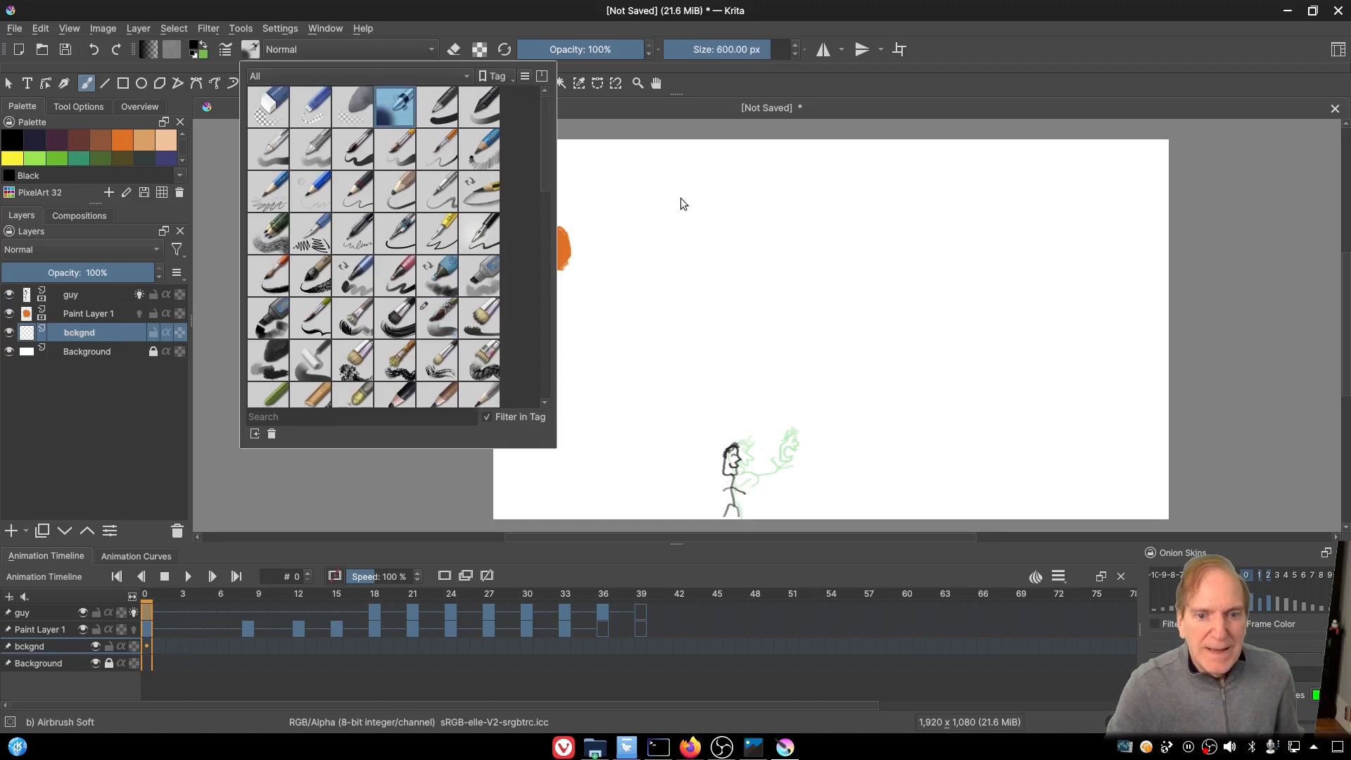
{"action": "left_click", "coordinate": [747, 181]}
{"action": "left_click", "coordinate": [769, 207]}
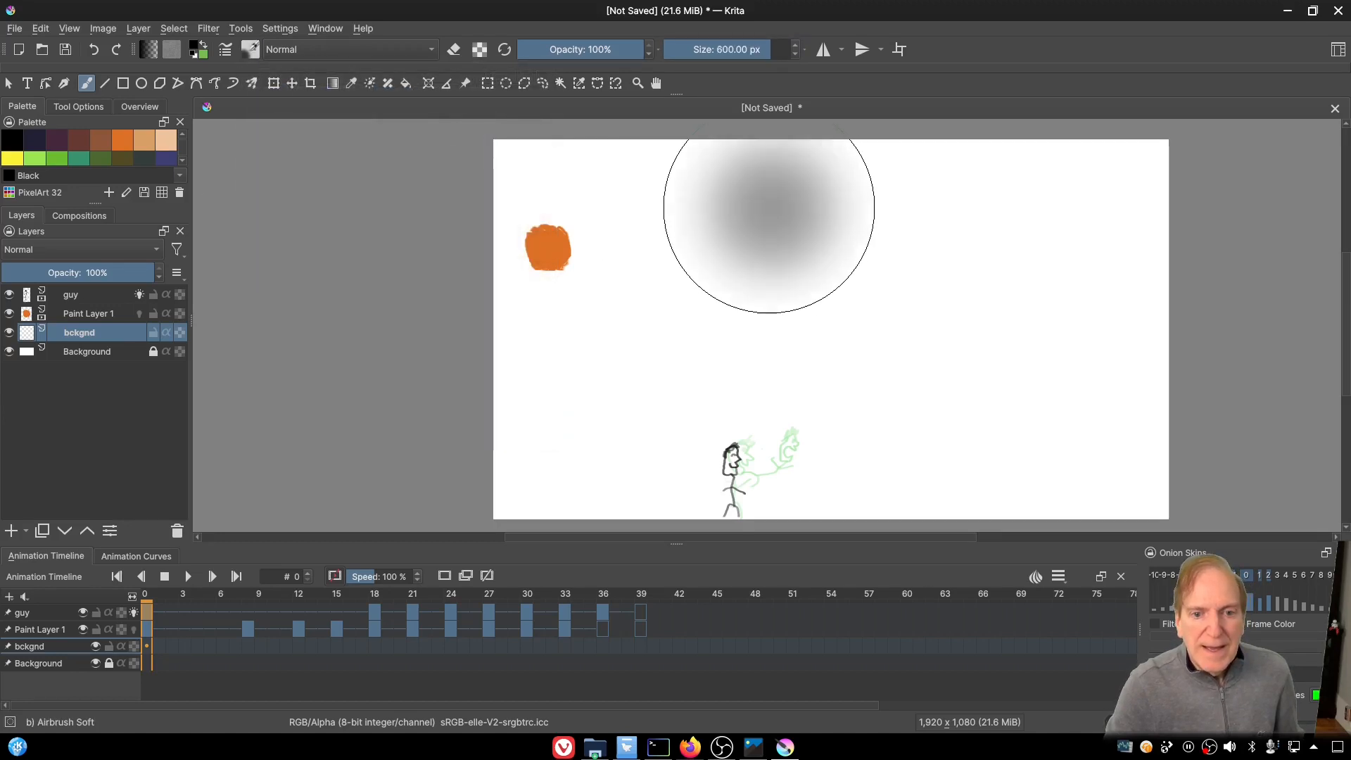
{"action": "left_click_drag", "start_coordinate": [768, 208], "coordinate": [429, 173]}
{"action": "key", "text": "ctrl+z"}
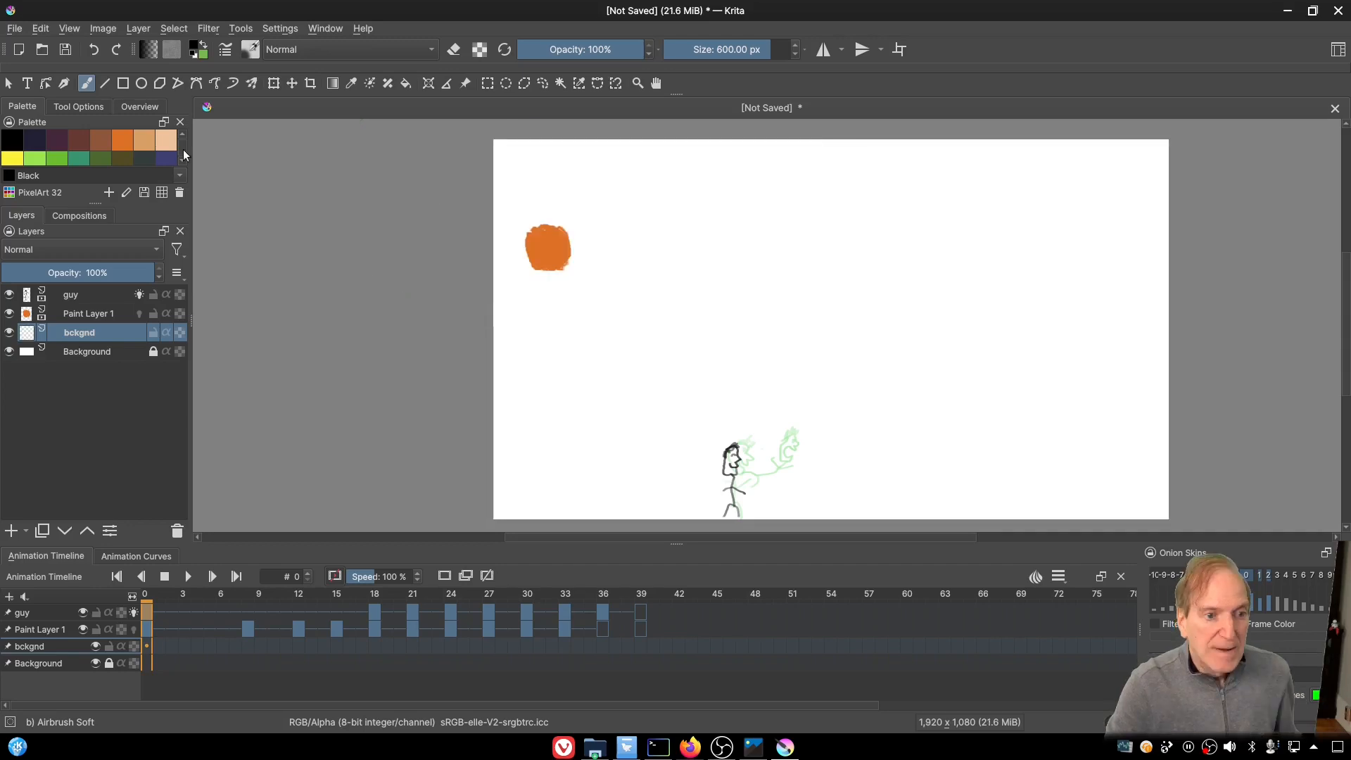
Step: Choose the light blue Viking palette colour for painting
{"action": "scroll", "coordinate": [185, 156], "scroll_direction": "down", "scroll_amount": 2}
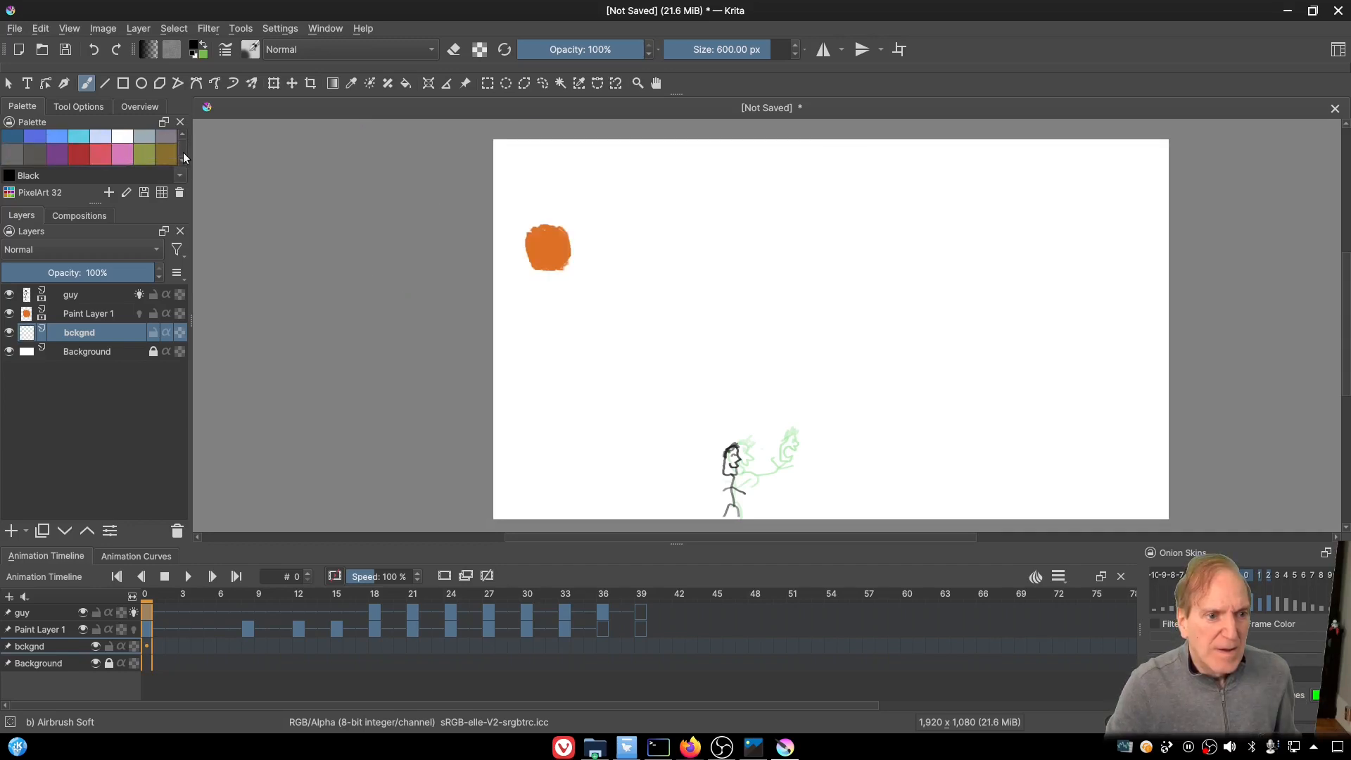
{"action": "left_click", "coordinate": [79, 137]}
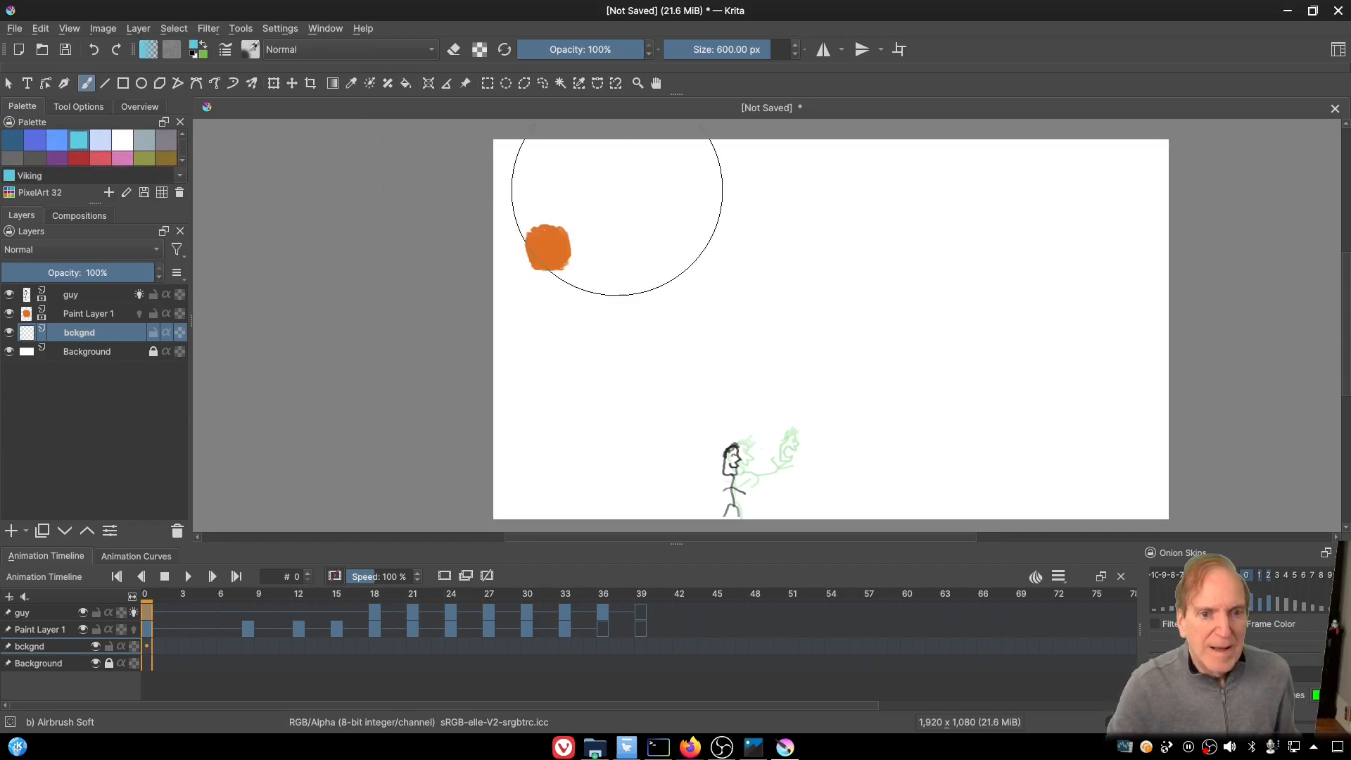
Step: Paint a light blue sky across the upper part of the canvas on the bckgnd layer
{"action": "mouse_move", "coordinate": [617, 190]}
{"action": "left_mouse_down"}
{"action": "mouse_move", "coordinate": [575, 185]}
{"action": "mouse_move", "coordinate": [840, 219]}
{"action": "mouse_move", "coordinate": [483, 298]}
{"action": "mouse_move", "coordinate": [701, 317]}
{"action": "mouse_move", "coordinate": [1077, 311]}
{"action": "mouse_move", "coordinate": [970, 222]}
{"action": "mouse_move", "coordinate": [738, 213]}
{"action": "mouse_move", "coordinate": [1077, 163]}
{"action": "mouse_move", "coordinate": [1040, 151]}
{"action": "left_mouse_up"}
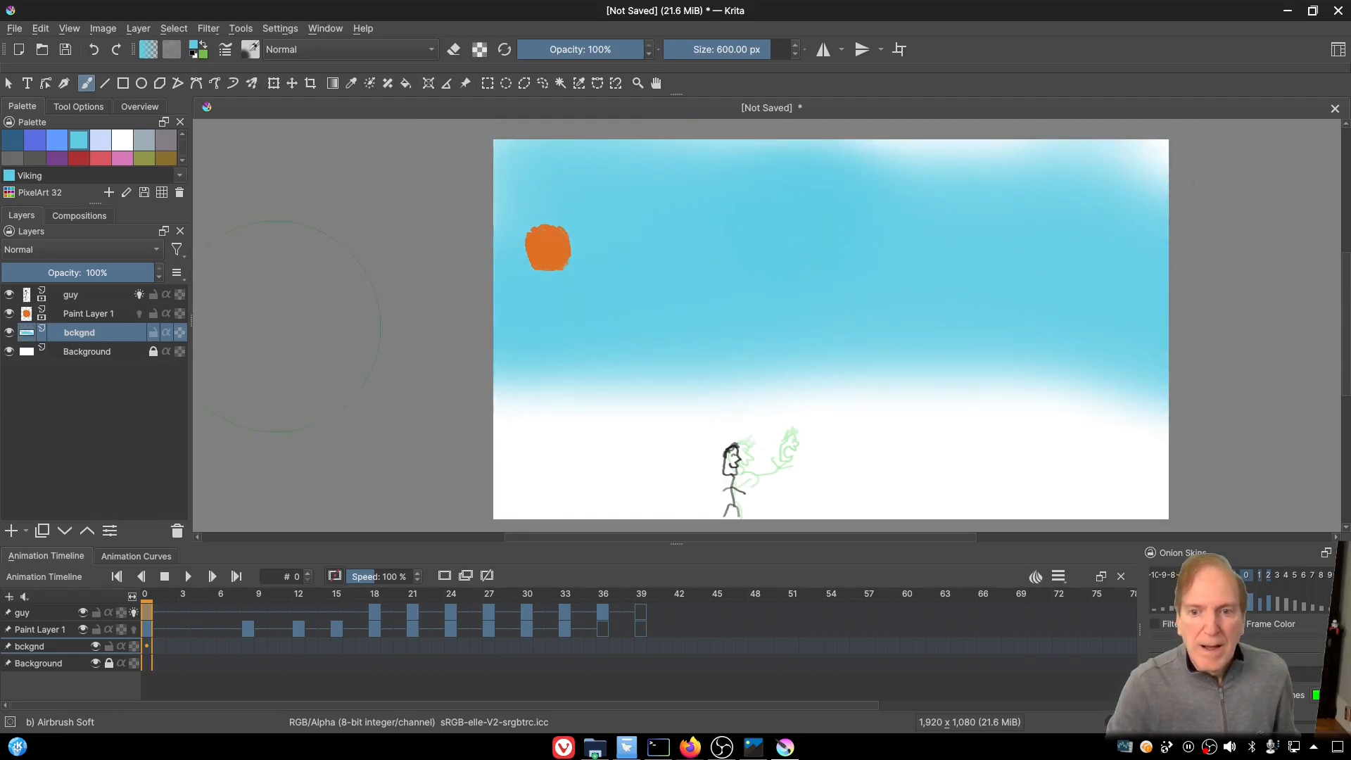
{"action": "scroll", "coordinate": [1196, 296], "scroll_direction": "down", "scroll_amount": 1}
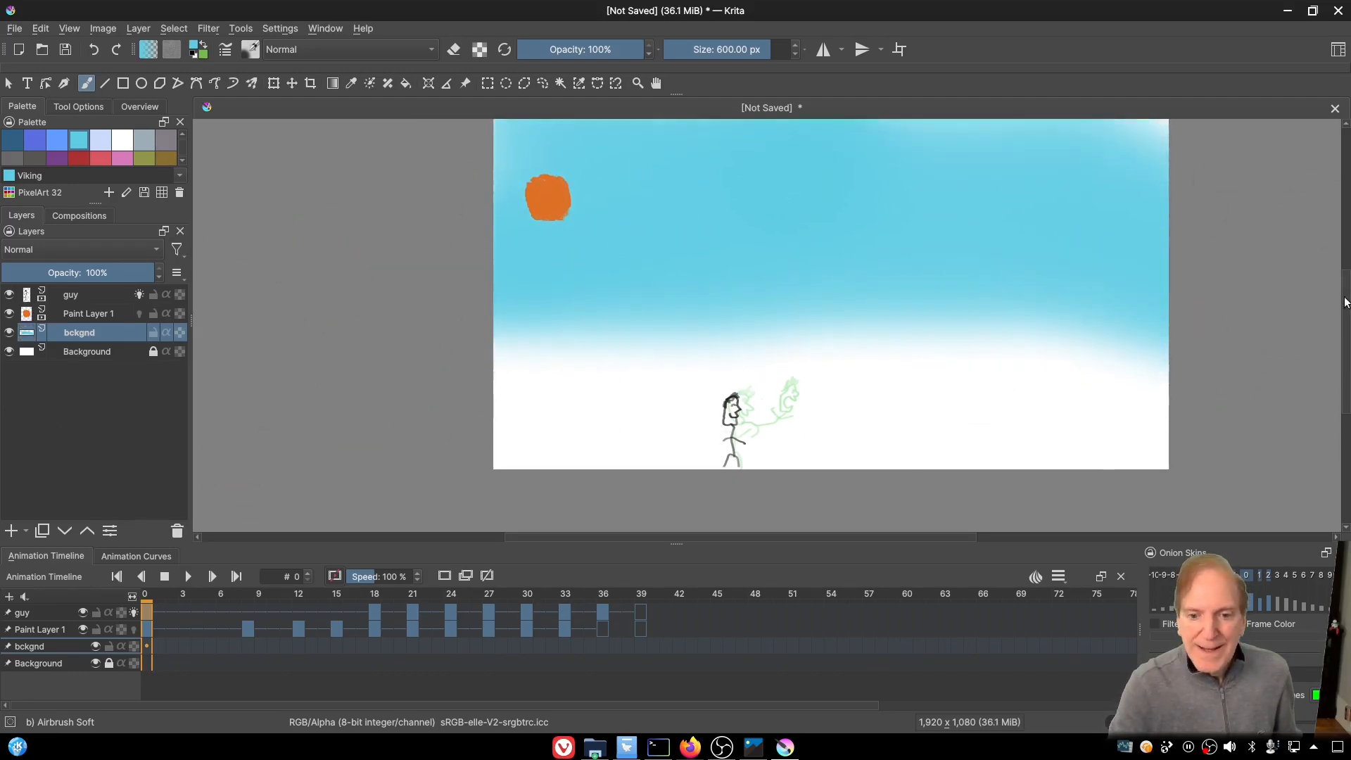
Step: Pick the Atlantis green palette colour and try a grass stroke with the y) Texture Spray brush, undoing the stroke
{"action": "key", "text": "F6"}
{"action": "scroll", "coordinate": [343, 162], "scroll_direction": "down", "scroll_amount": 5}
{"action": "left_click", "coordinate": [351, 360]}
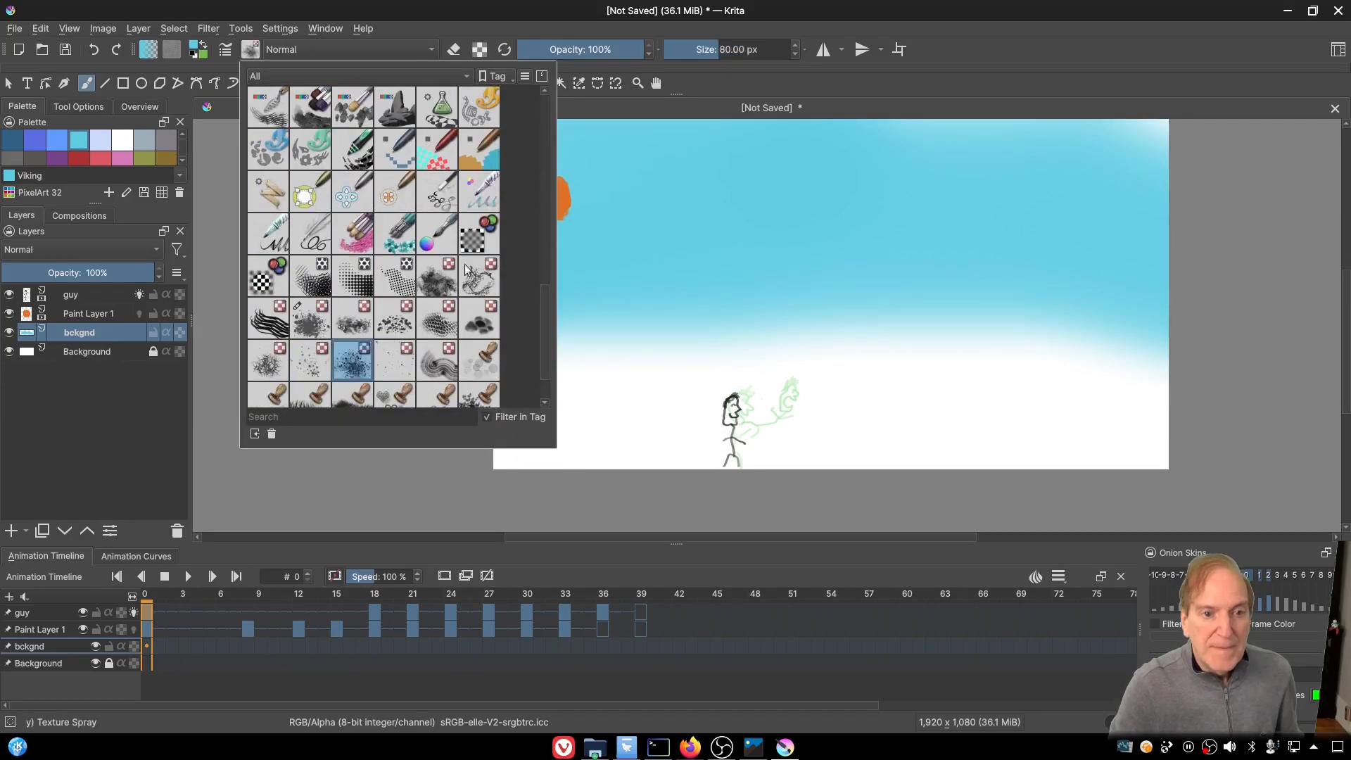
{"action": "scroll", "coordinate": [140, 156], "scroll_direction": "up", "scroll_amount": 2}
{"action": "left_click", "coordinate": [34, 154]}
{"action": "left_click", "coordinate": [752, 49]}
{"action": "mouse_move", "coordinate": [591, 411]}
{"action": "left_mouse_down"}
{"action": "mouse_move", "coordinate": [500, 406]}
{"action": "mouse_move", "coordinate": [515, 400]}
{"action": "left_mouse_up"}
{"action": "key", "text": "ctrl+z"}
Step: Paint grass across the lower half of bckgnd with y) Texture Large Splat at 234.51 px, using Atlantis and Christi green at 68% opacity
{"action": "left_click", "coordinate": [250, 50]}
{"action": "left_click", "coordinate": [329, 336]}
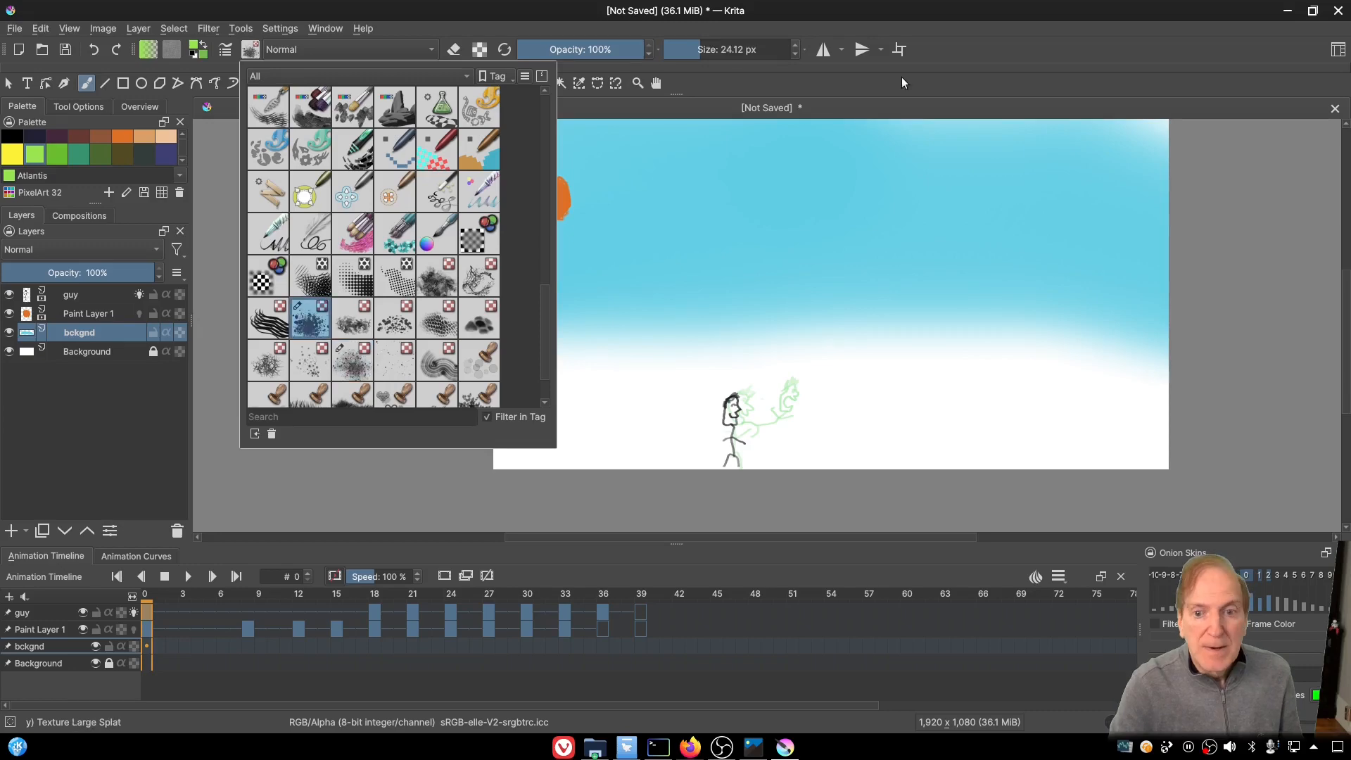
{"action": "left_click", "coordinate": [563, 377]}
{"action": "left_click", "coordinate": [538, 363]}
{"action": "left_click", "coordinate": [57, 154]}
{"action": "left_click", "coordinate": [603, 49]}
{"action": "mouse_move", "coordinate": [545, 359]}
{"action": "left_mouse_down"}
{"action": "mouse_move", "coordinate": [518, 415]}
{"action": "mouse_move", "coordinate": [534, 366]}
{"action": "mouse_move", "coordinate": [686, 441]}
{"action": "mouse_move", "coordinate": [1085, 436]}
{"action": "mouse_move", "coordinate": [485, 438]}
{"action": "mouse_move", "coordinate": [1131, 391]}
{"action": "left_mouse_up"}
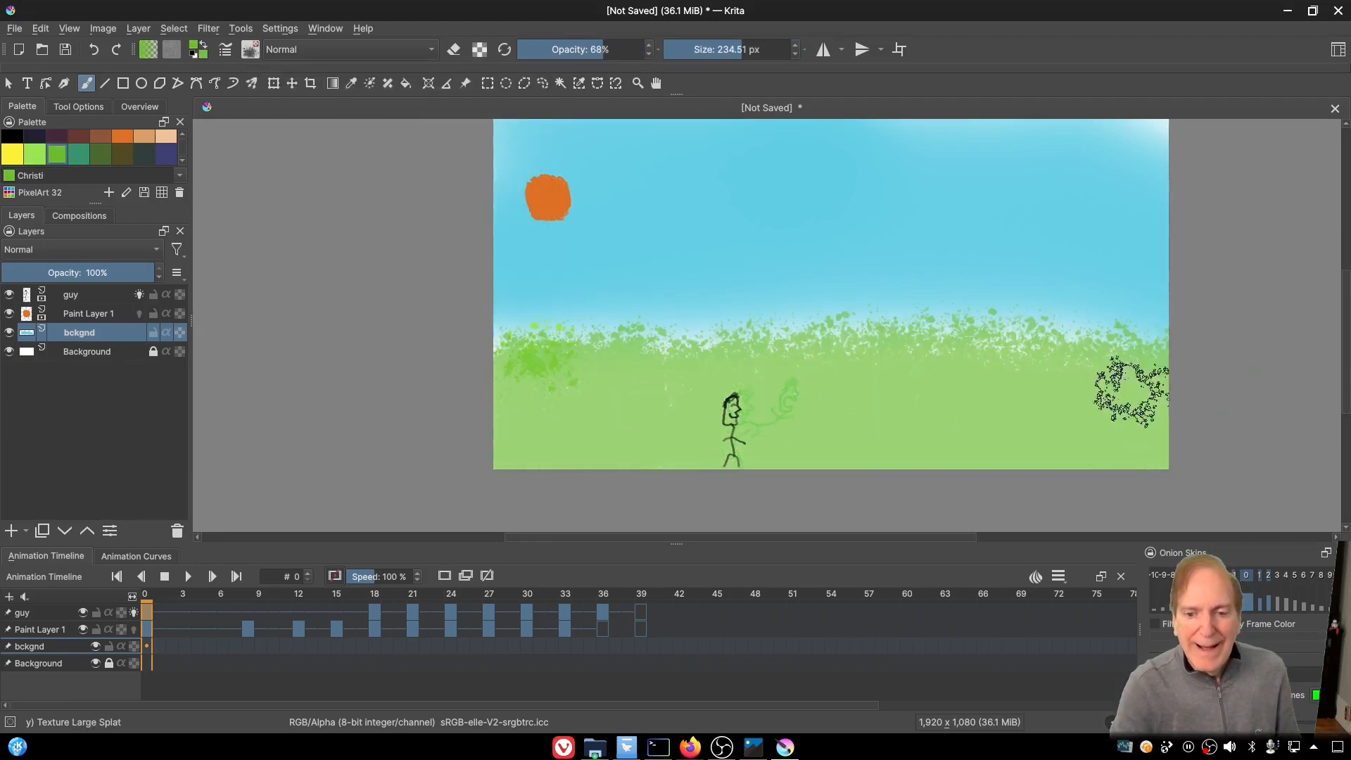
Step: Add a new paint layer named face and move it directly below the guy layer
{"action": "left_click", "coordinate": [35, 293]}
{"action": "left_click", "coordinate": [11, 529]}
{"action": "key", "text": "f"}
{"action": "double_click", "coordinate": [83, 289]}
{"action": "type", "text": "face"}
{"action": "key", "text": "Return"}
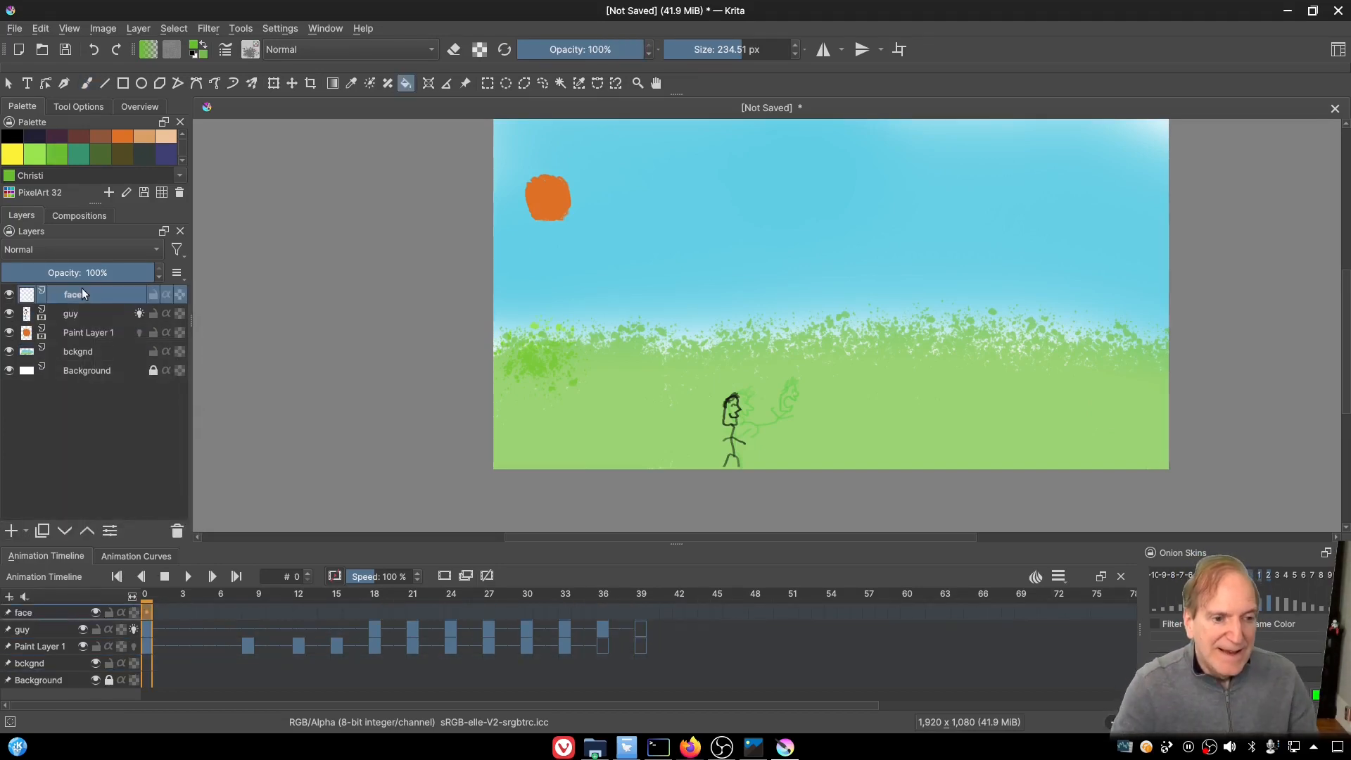
{"action": "left_click", "coordinate": [64, 531]}
Step: Paint the standing figure's face on the face layer in Pancho skin tone with the f) Bristles-4 Glaze brush at 44.96 px
{"action": "left_click", "coordinate": [166, 139]}
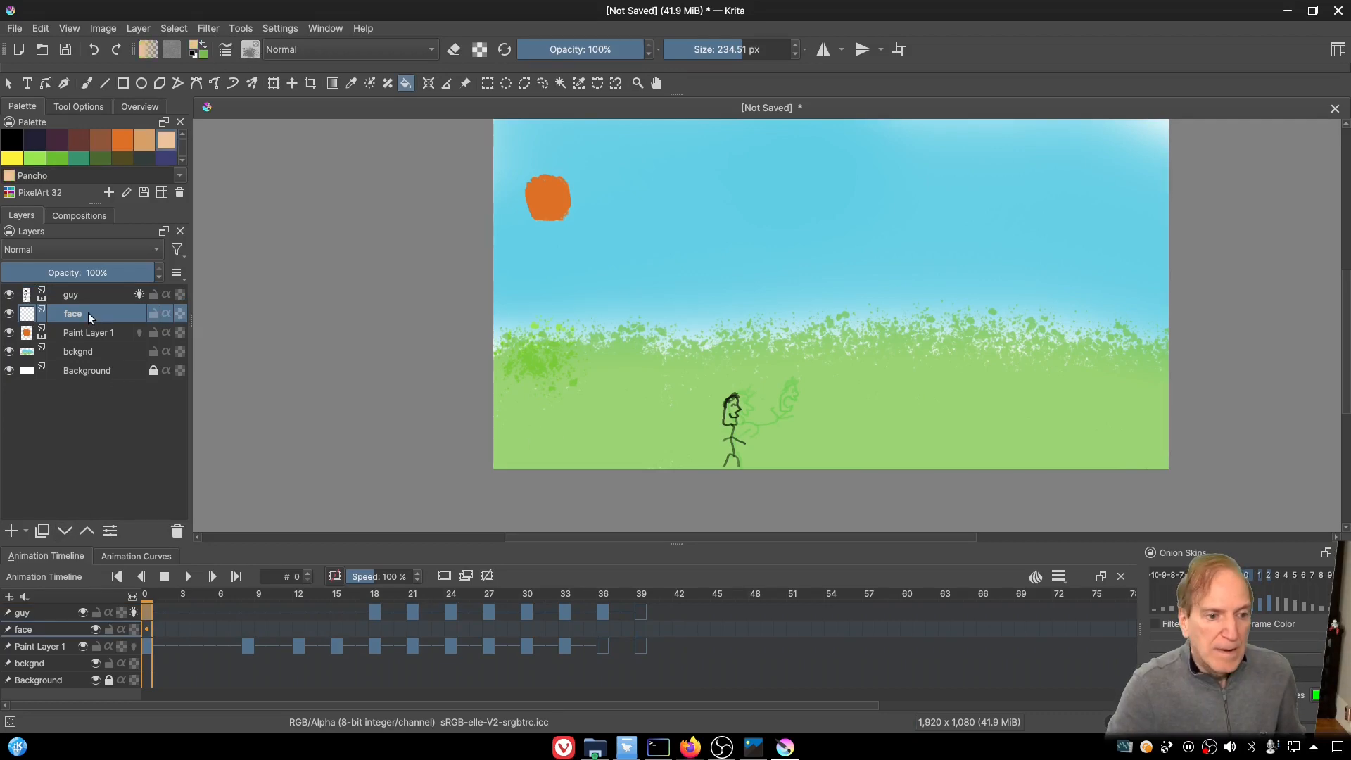
{"action": "left_click", "coordinate": [87, 83]}
{"action": "left_click", "coordinate": [250, 49]}
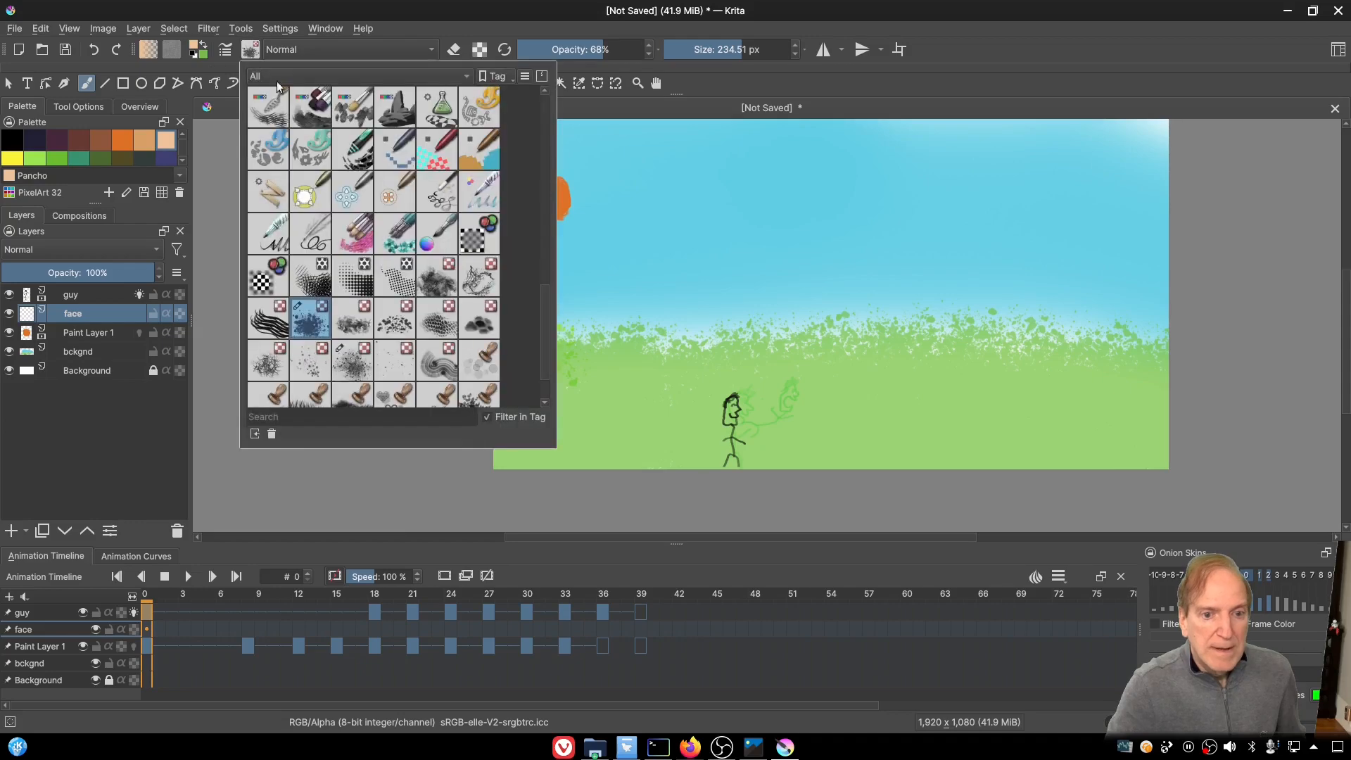
{"action": "scroll", "coordinate": [411, 222], "scroll_direction": "up", "scroll_amount": 5}
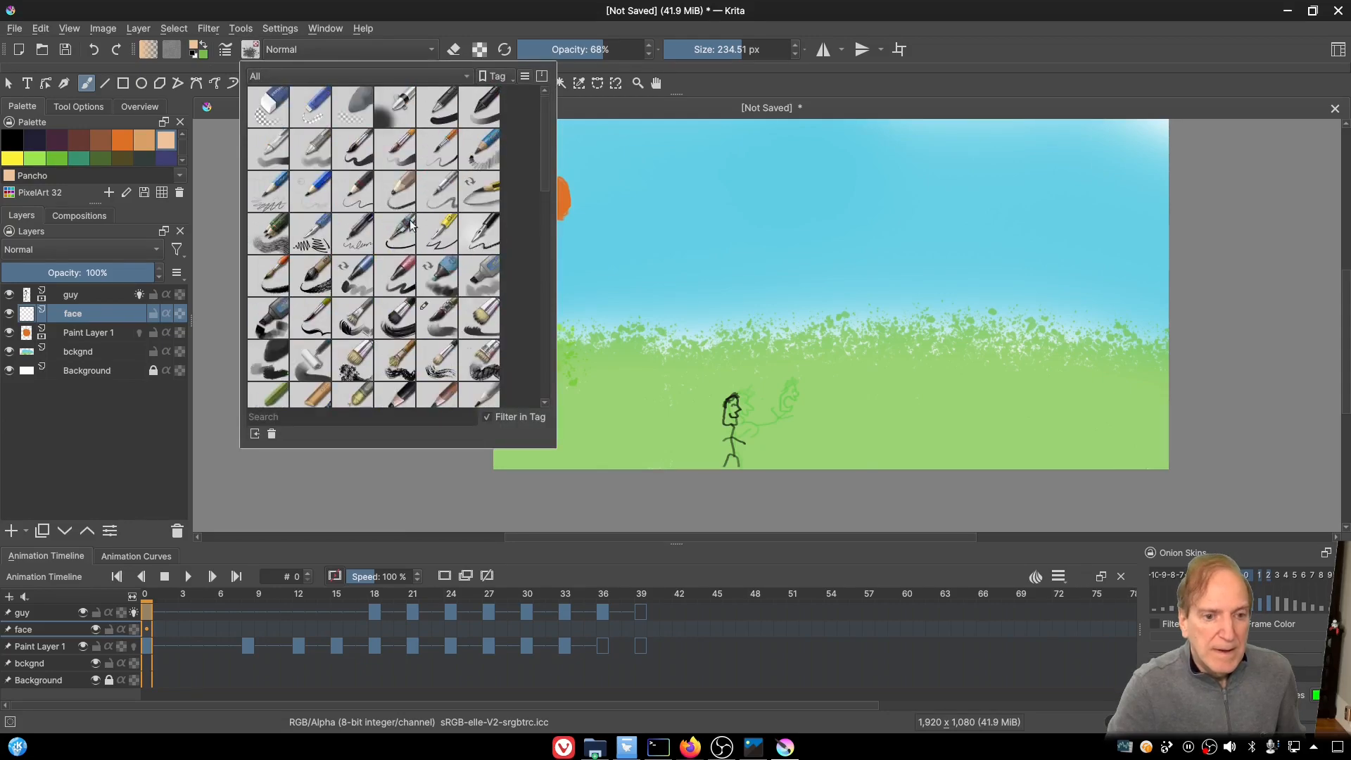
{"action": "left_click", "coordinate": [436, 314]}
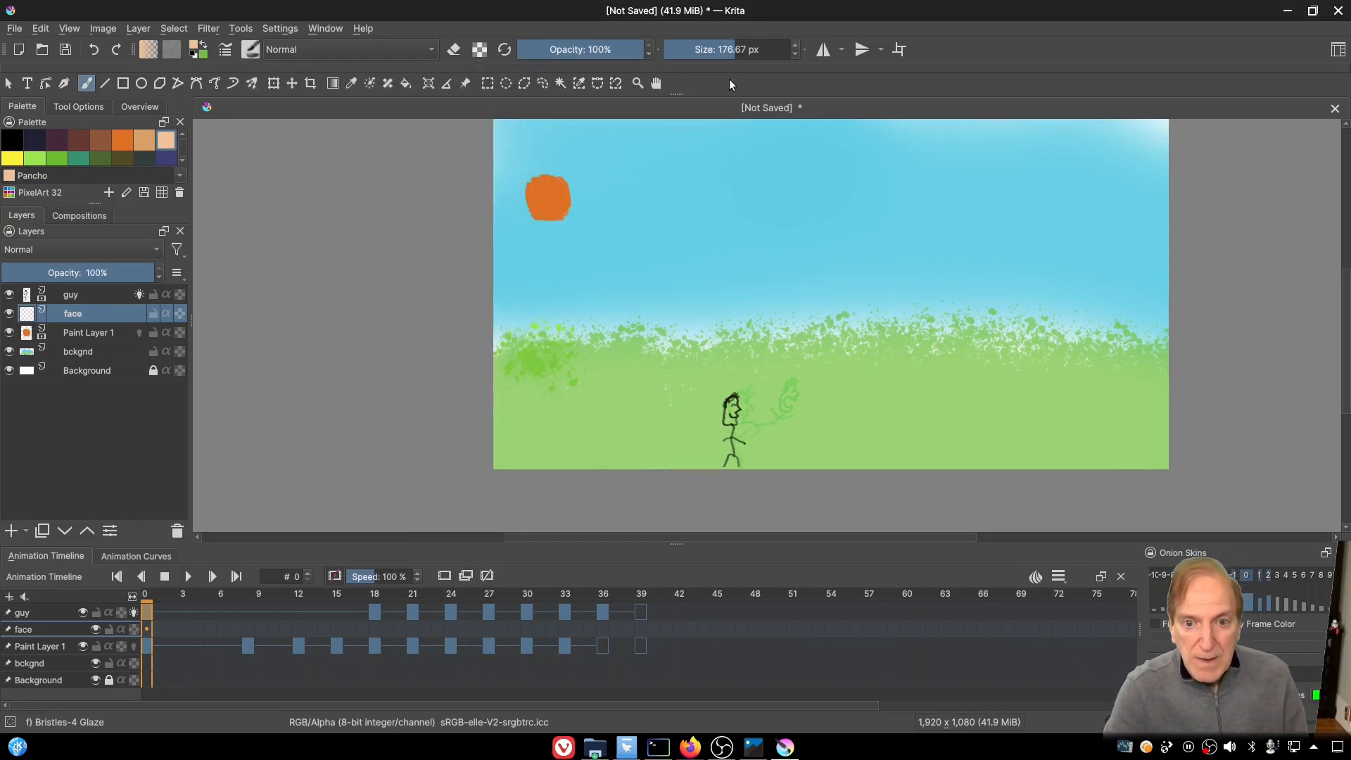
{"action": "left_click", "coordinate": [708, 50]}
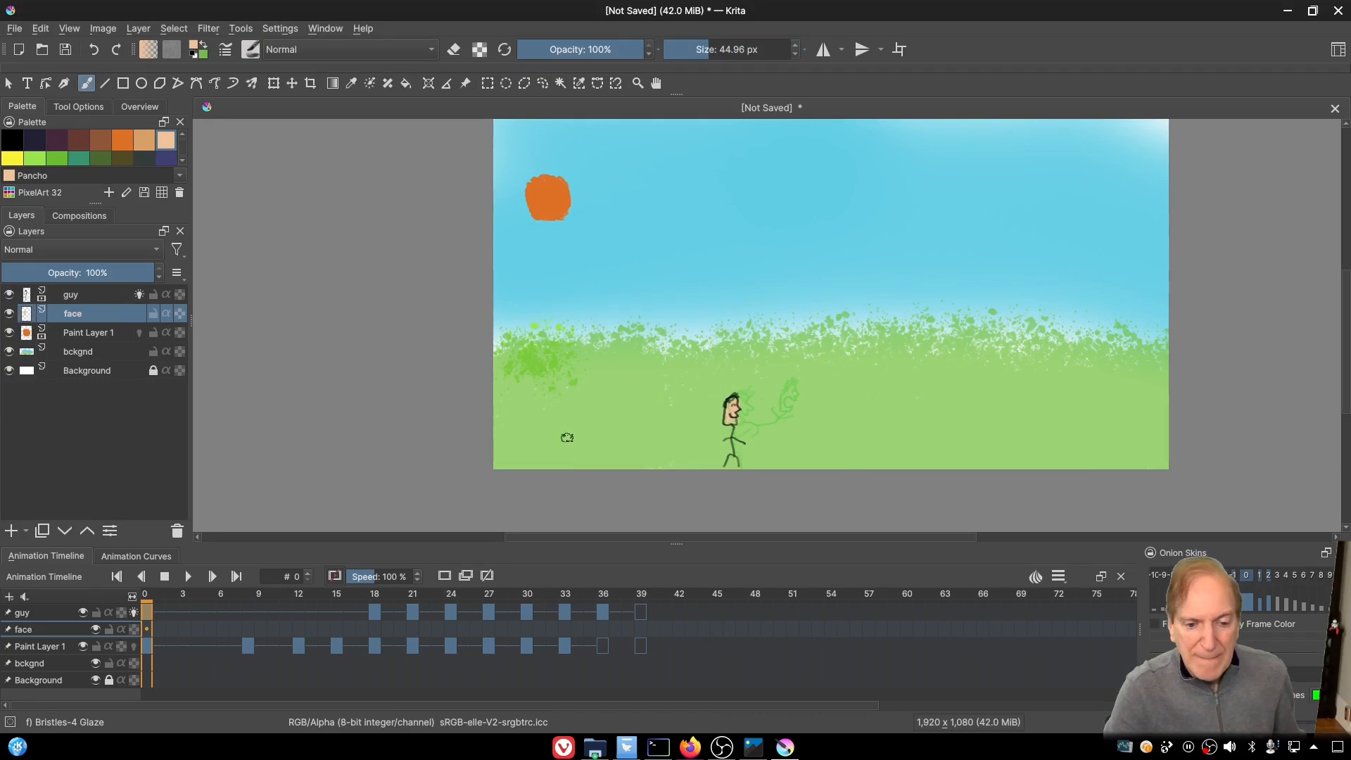
Step: Go to frame 18 on the face layer and undo the last three changes
{"action": "left_click", "coordinate": [374, 603]}
{"action": "key", "text": "ctrl+z"}
{"action": "key", "text": "ctrl+z"}
{"action": "key", "text": "ctrl+z"}
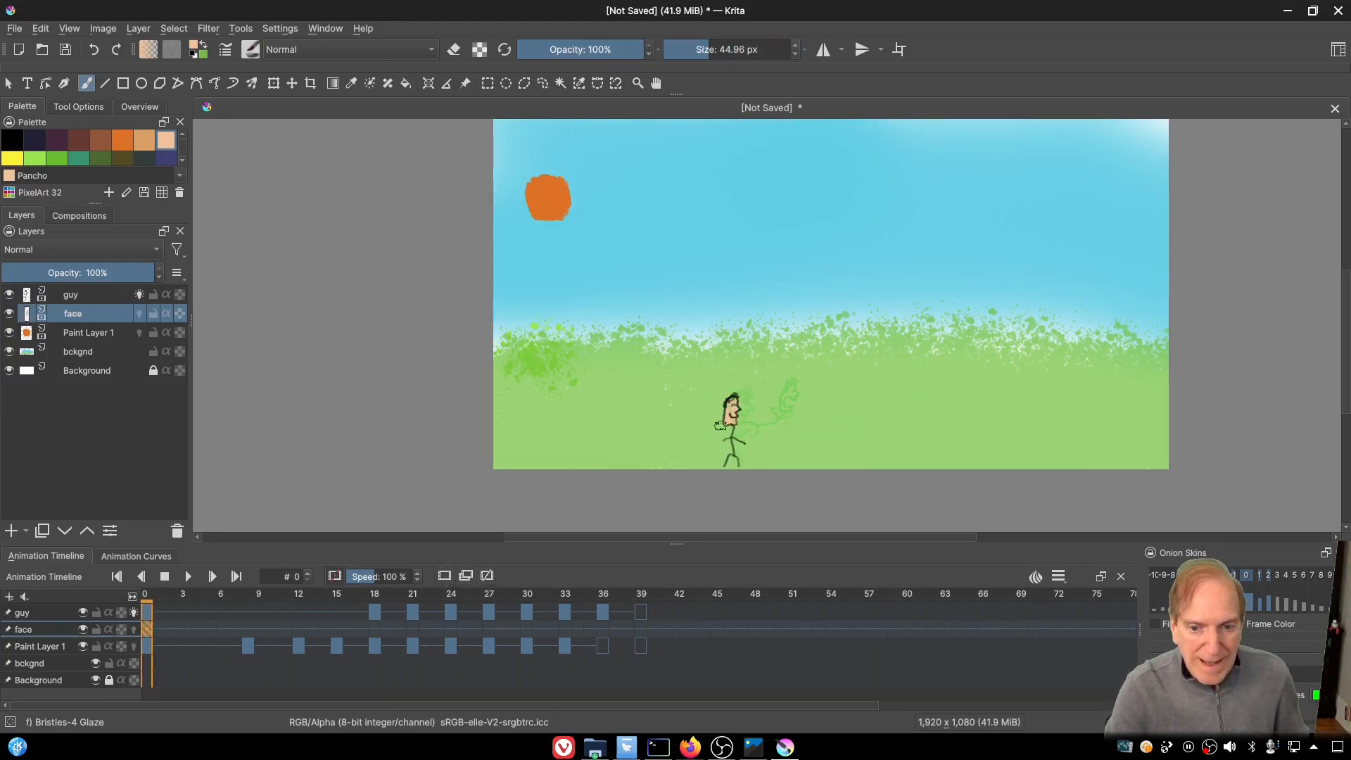
Step: Add face layer keyframes at frames 18 and 21 and paint the figure's face in each, reducing the brush to 21.44 px
{"action": "left_click", "coordinate": [374, 629]}
{"action": "mouse_move", "coordinate": [737, 403]}
{"action": "left_mouse_down"}
{"action": "mouse_move", "coordinate": [736, 415]}
{"action": "mouse_move", "coordinate": [791, 389]}
{"action": "left_mouse_up"}
{"action": "left_click", "coordinate": [412, 631]}
{"action": "left_click", "coordinate": [699, 49]}
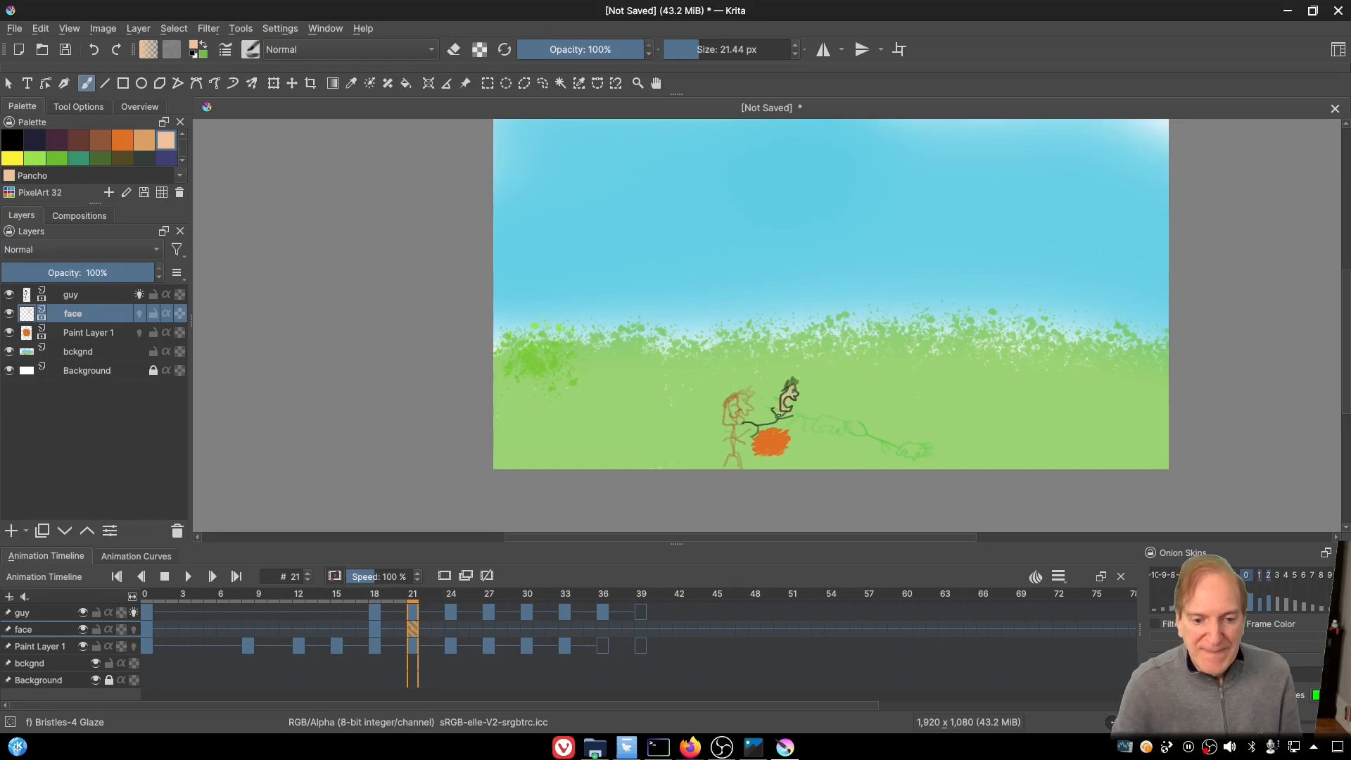
Step: Add face layer keyframes at frames 24, 27 and 30 and paint the tumbling figure's face in each
{"action": "left_click", "coordinate": [450, 629]}
{"action": "left_click", "coordinate": [444, 575]}
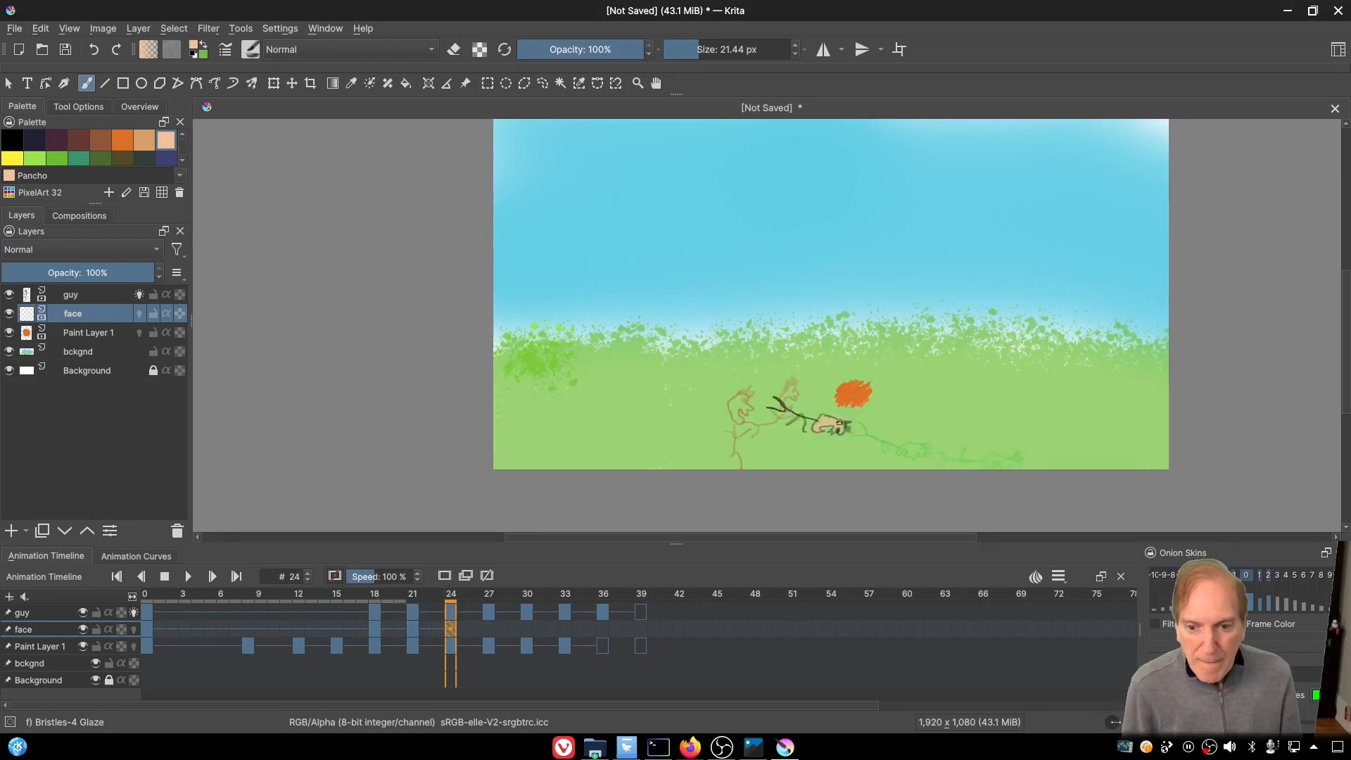
{"action": "left_click", "coordinate": [490, 629]}
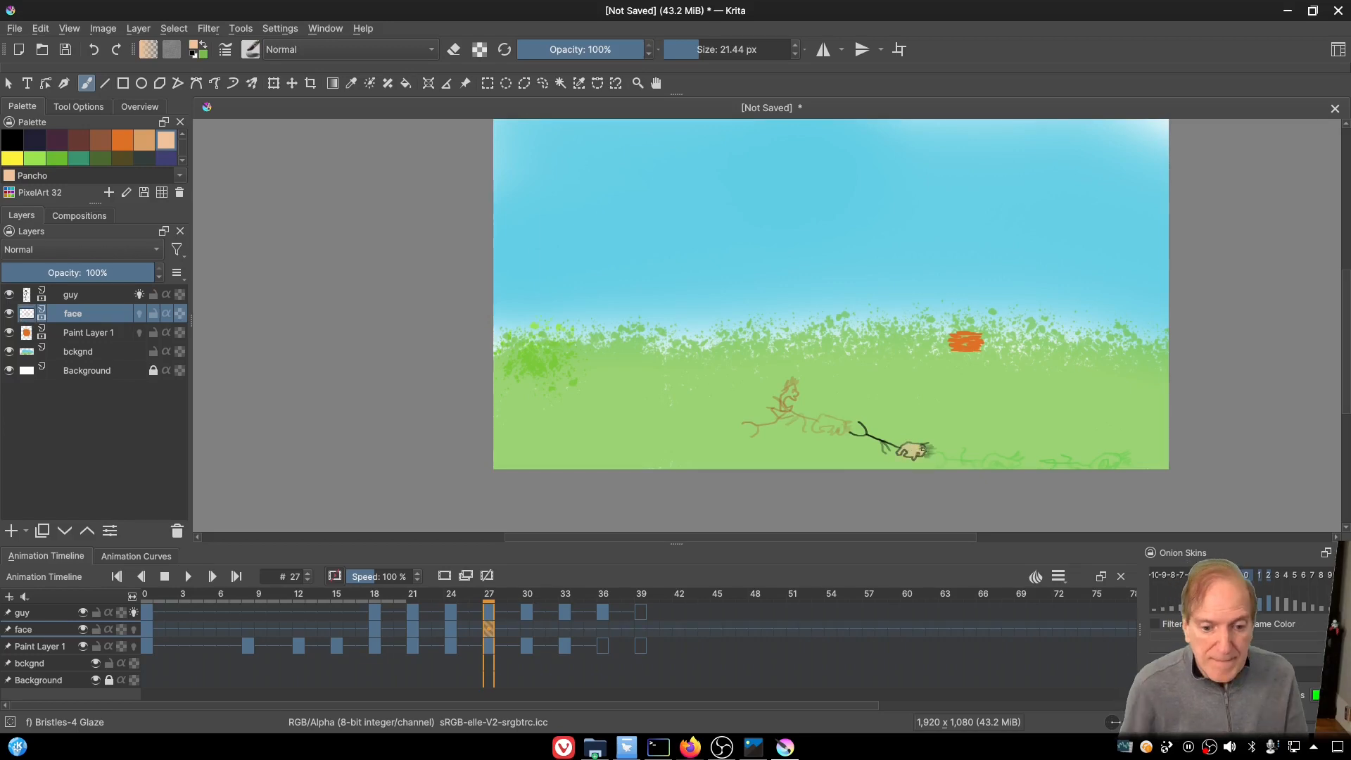
{"action": "left_click", "coordinate": [527, 628]}
{"action": "left_click", "coordinate": [444, 574]}
{"action": "left_click_drag", "start_coordinate": [1013, 463], "coordinate": [1003, 460]}
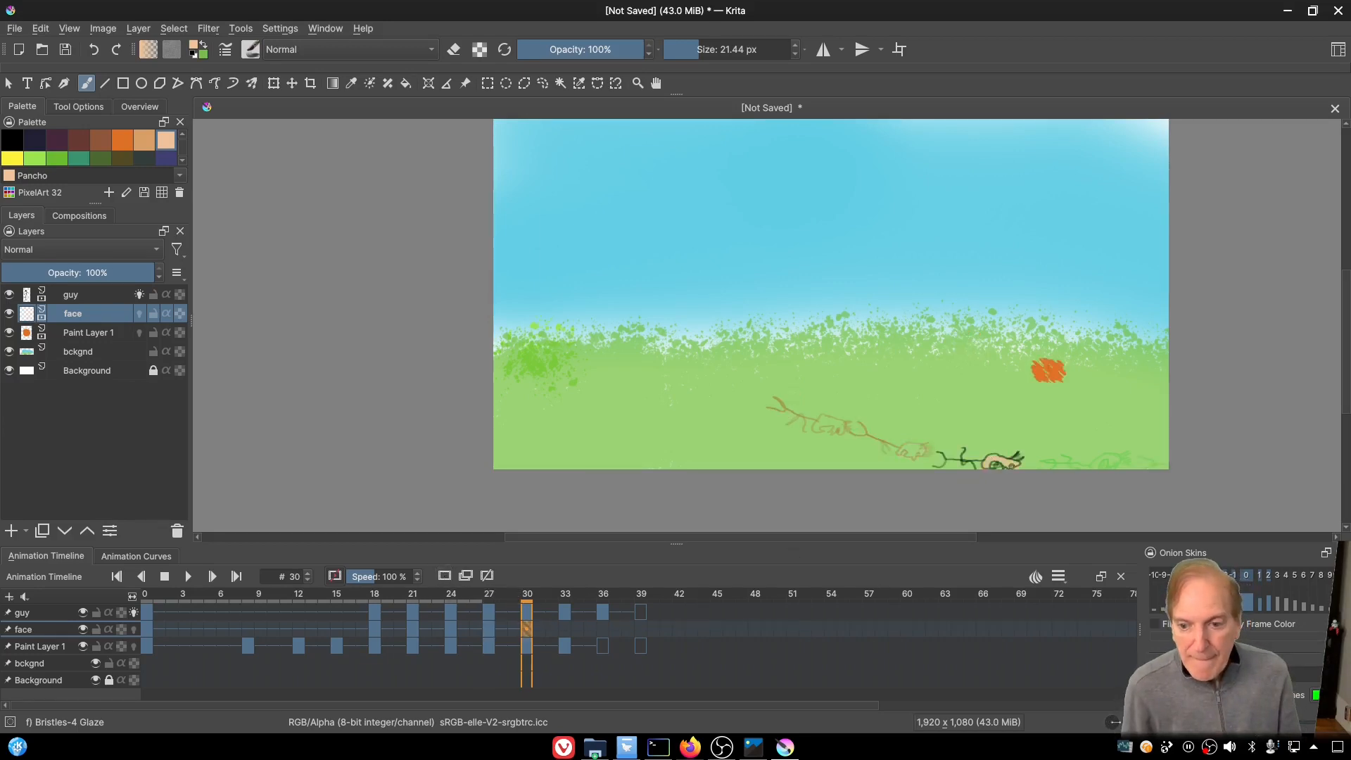
Step: Paint the face on a new keyframe at frame 33, add a blank face keyframe at frame 36, and return to frame 33
{"action": "left_click", "coordinate": [565, 629]}
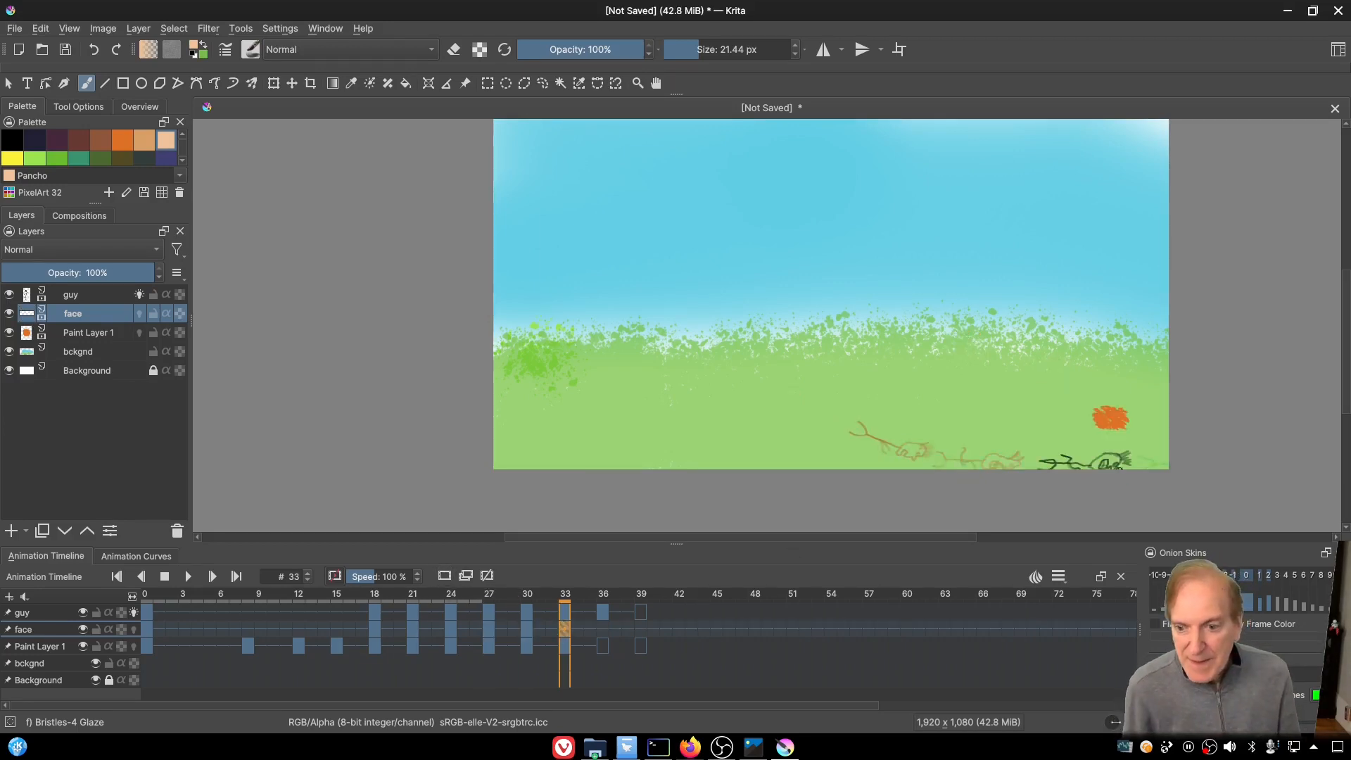
{"action": "left_click", "coordinate": [602, 628]}
{"action": "left_click", "coordinate": [443, 575]}
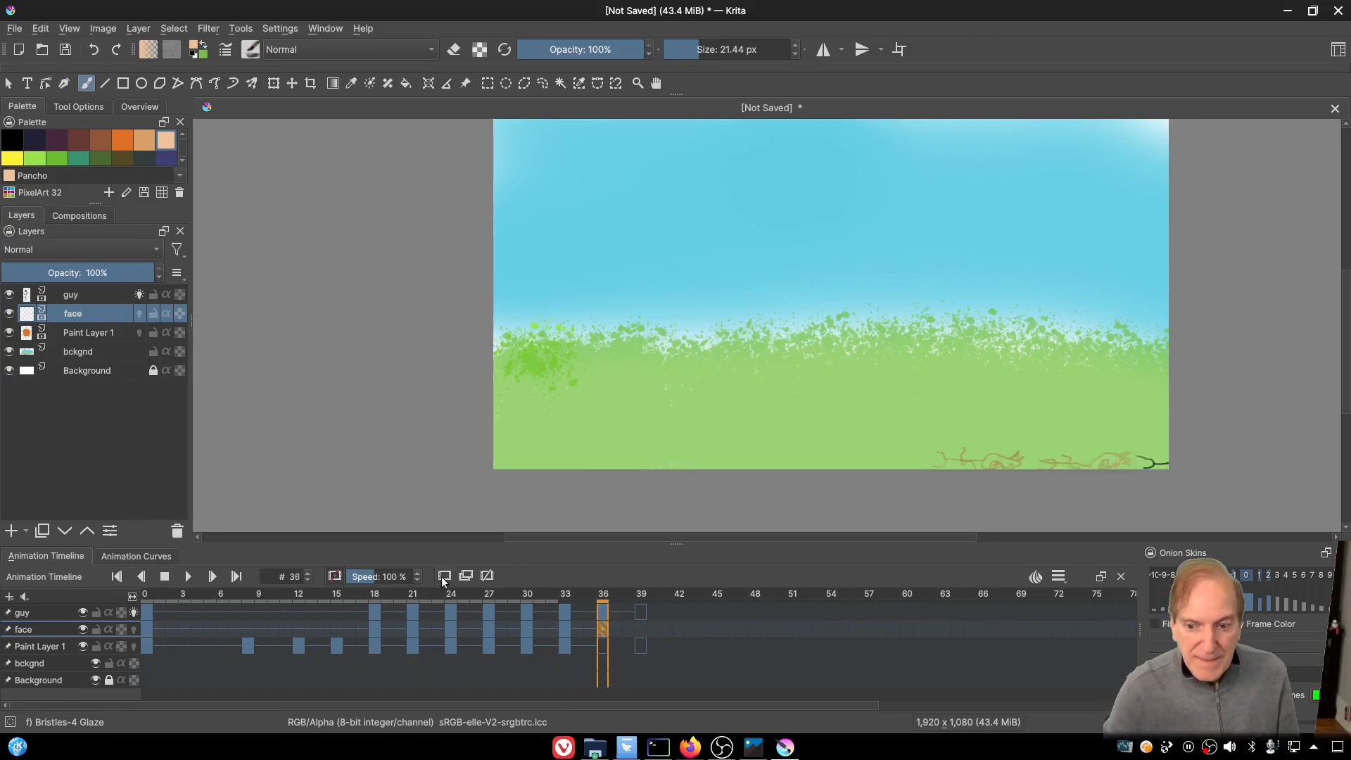
{"action": "left_click_drag", "start_coordinate": [448, 597], "coordinate": [564, 594]}
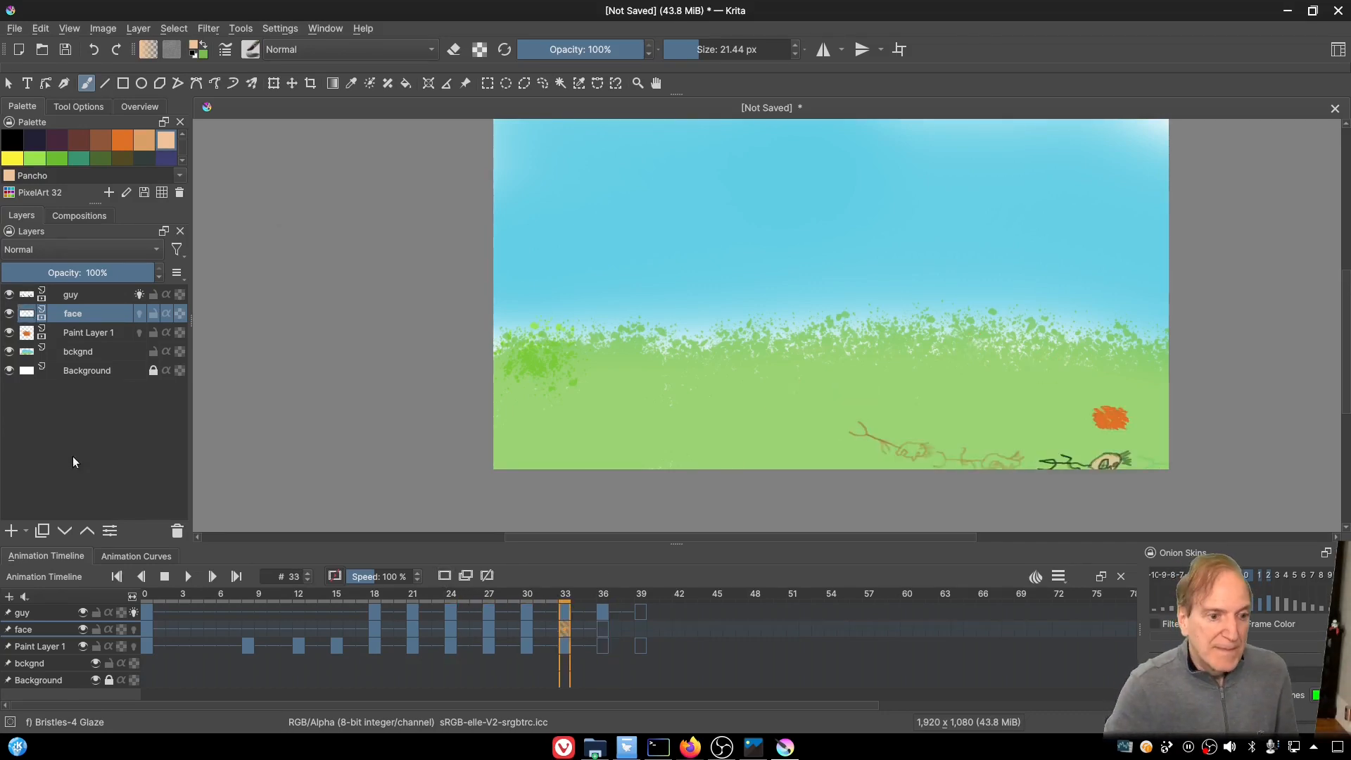
Step: Add a new paint layer above the face layer and rename it skid
{"action": "key", "text": "Insert"}
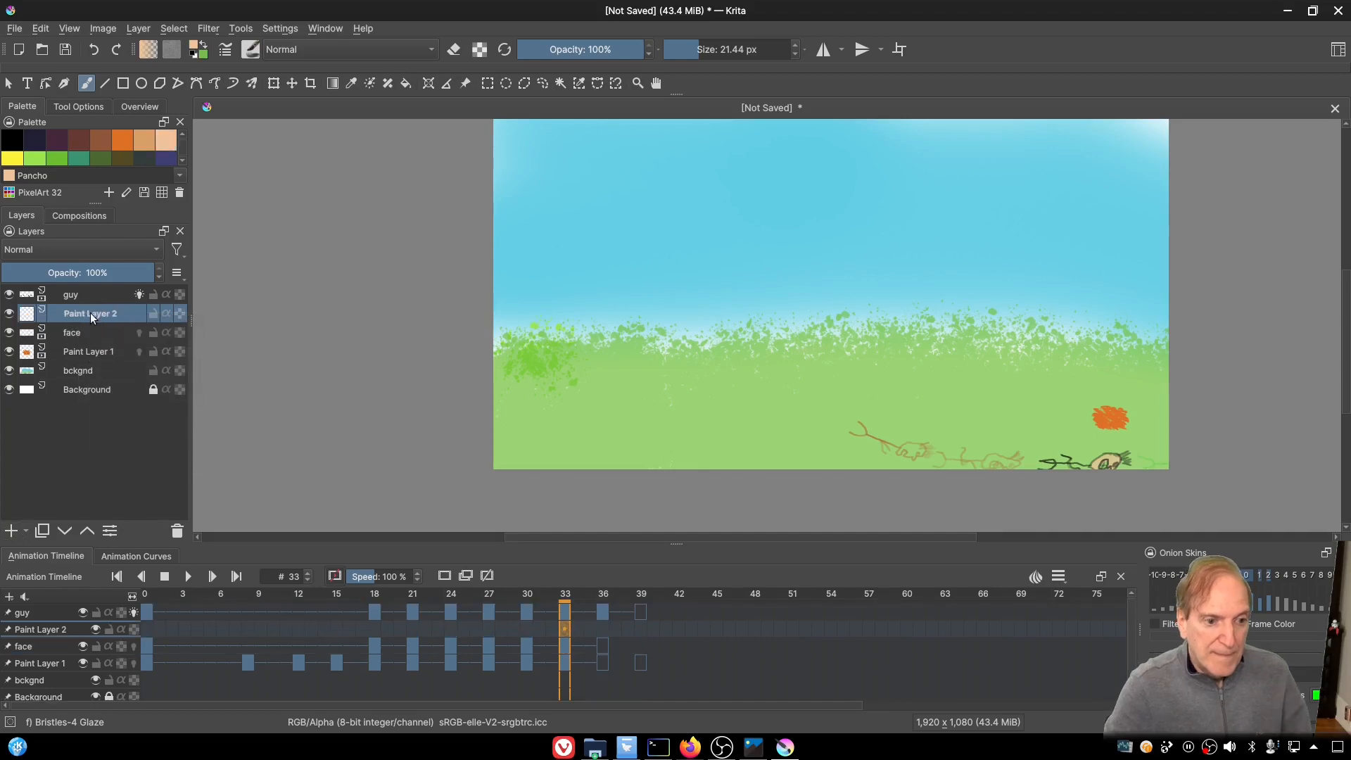
{"action": "double_click", "coordinate": [91, 313]}
{"action": "type", "text": "skid"}
{"action": "key", "text": "Return"}
Step: Paint a Dell green skid mark on the ground behind the sliding figure at frame 33, using a 116.86 px brush
{"action": "left_click", "coordinate": [101, 161]}
{"action": "left_click", "coordinate": [705, 50]}
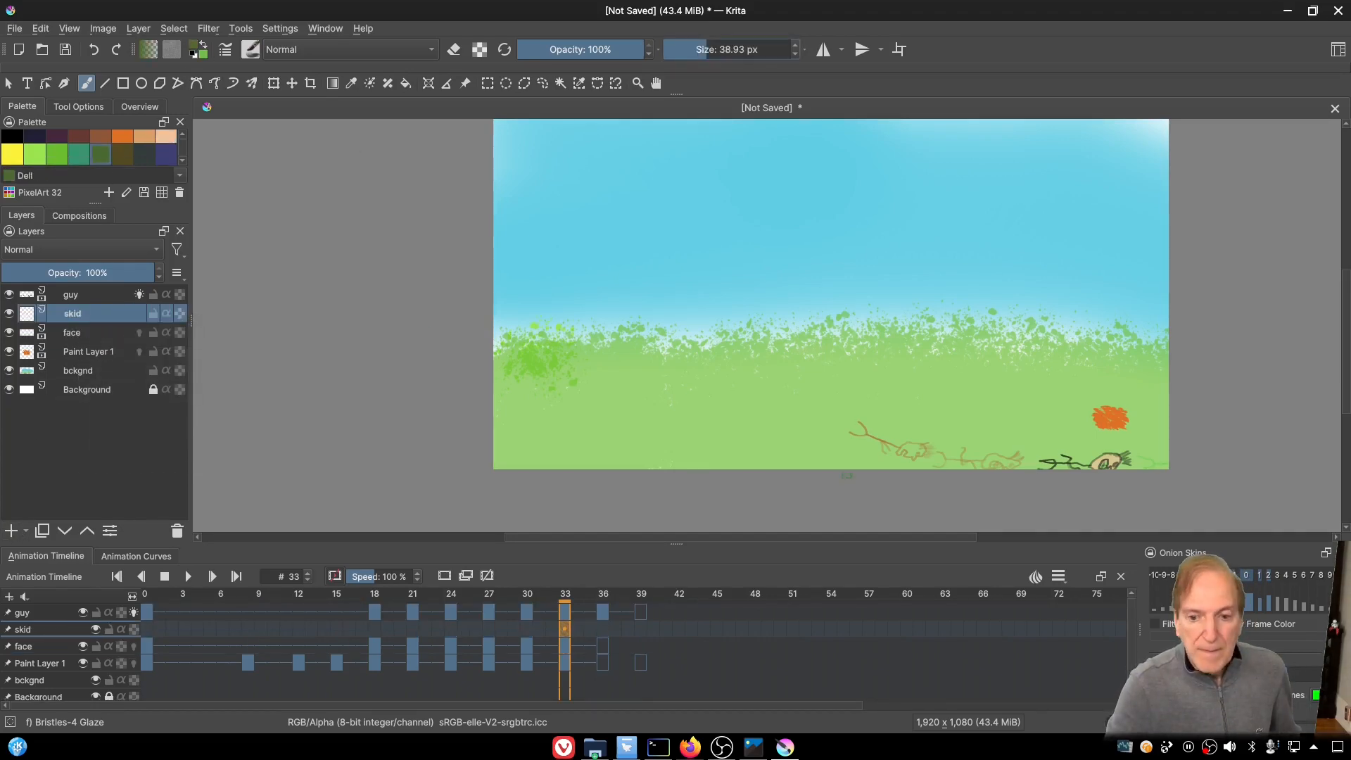
{"action": "left_click", "coordinate": [527, 611]}
{"action": "left_click", "coordinate": [565, 609]}
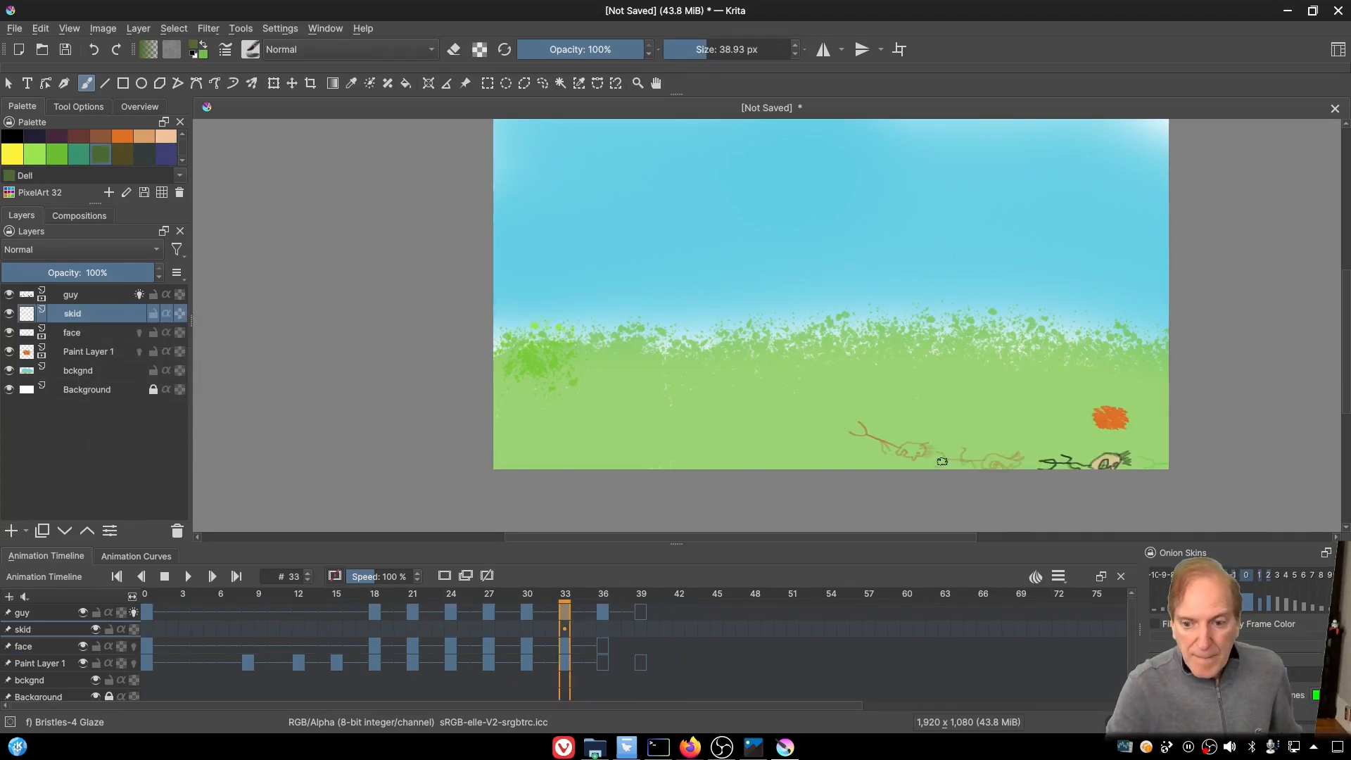
{"action": "left_click", "coordinate": [724, 50]}
{"action": "left_click_drag", "start_coordinate": [928, 461], "coordinate": [1030, 462]}
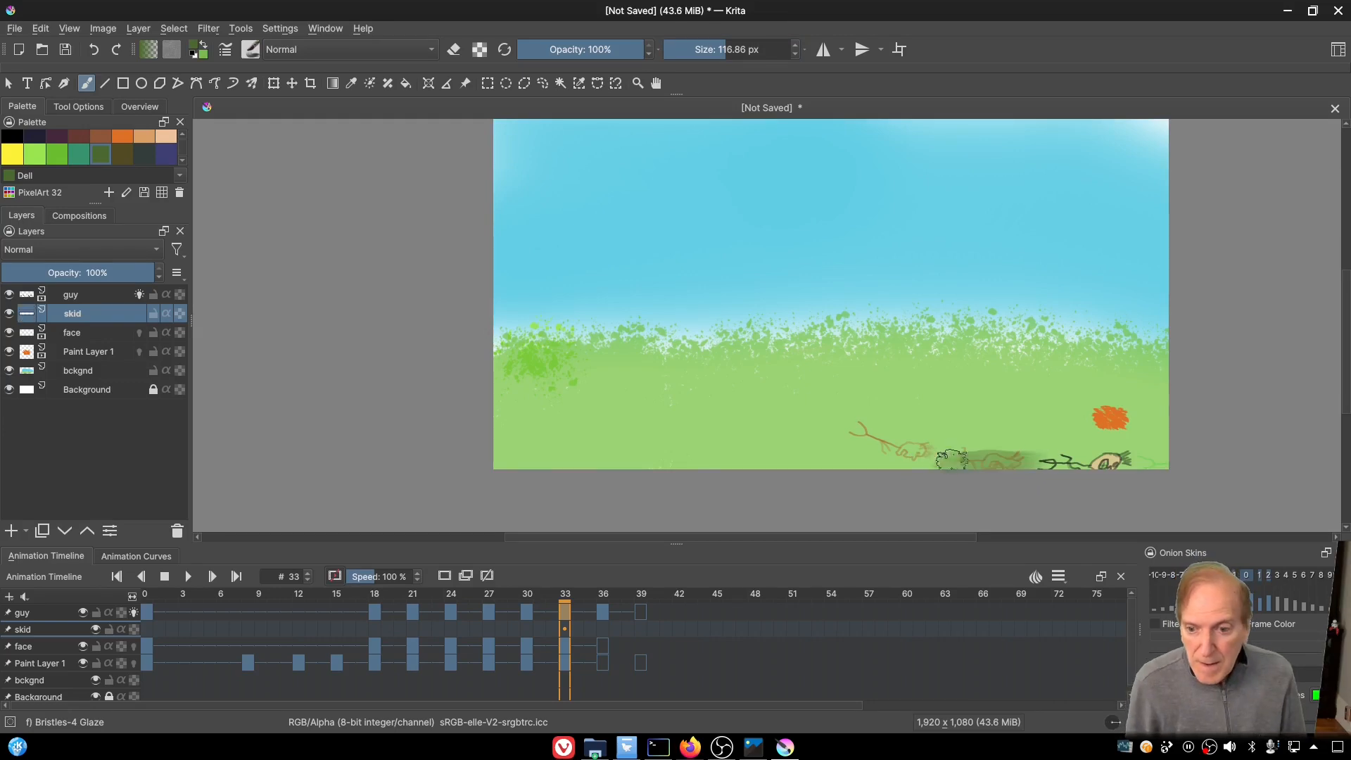
Step: Add skid layer keyframes at frames 36 and 39 and paint the skid mark along the canvas's lower edge in each
{"action": "left_click", "coordinate": [601, 623]}
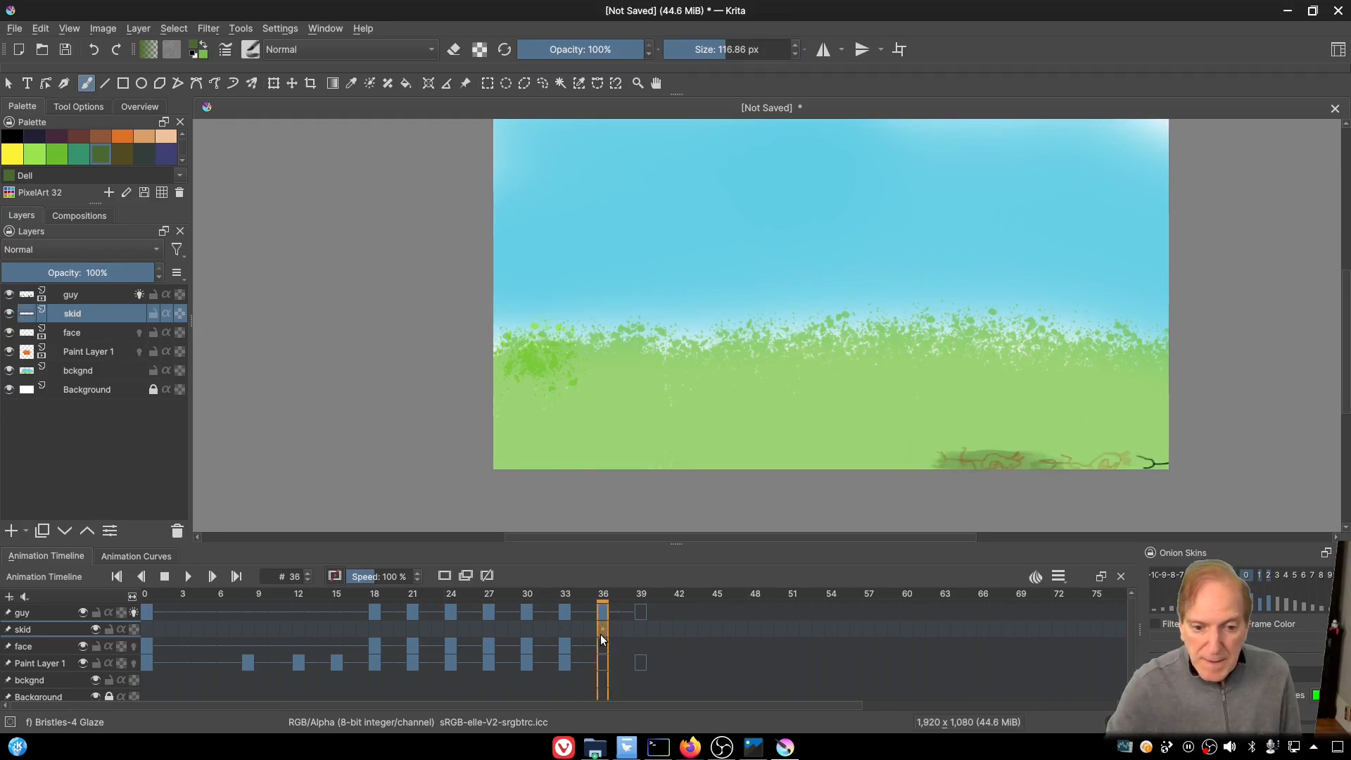
{"action": "left_click", "coordinate": [445, 577]}
{"action": "mouse_move", "coordinate": [932, 463]}
{"action": "left_mouse_down"}
{"action": "mouse_move", "coordinate": [1150, 463]}
{"action": "mouse_move", "coordinate": [1099, 476]}
{"action": "left_mouse_up"}
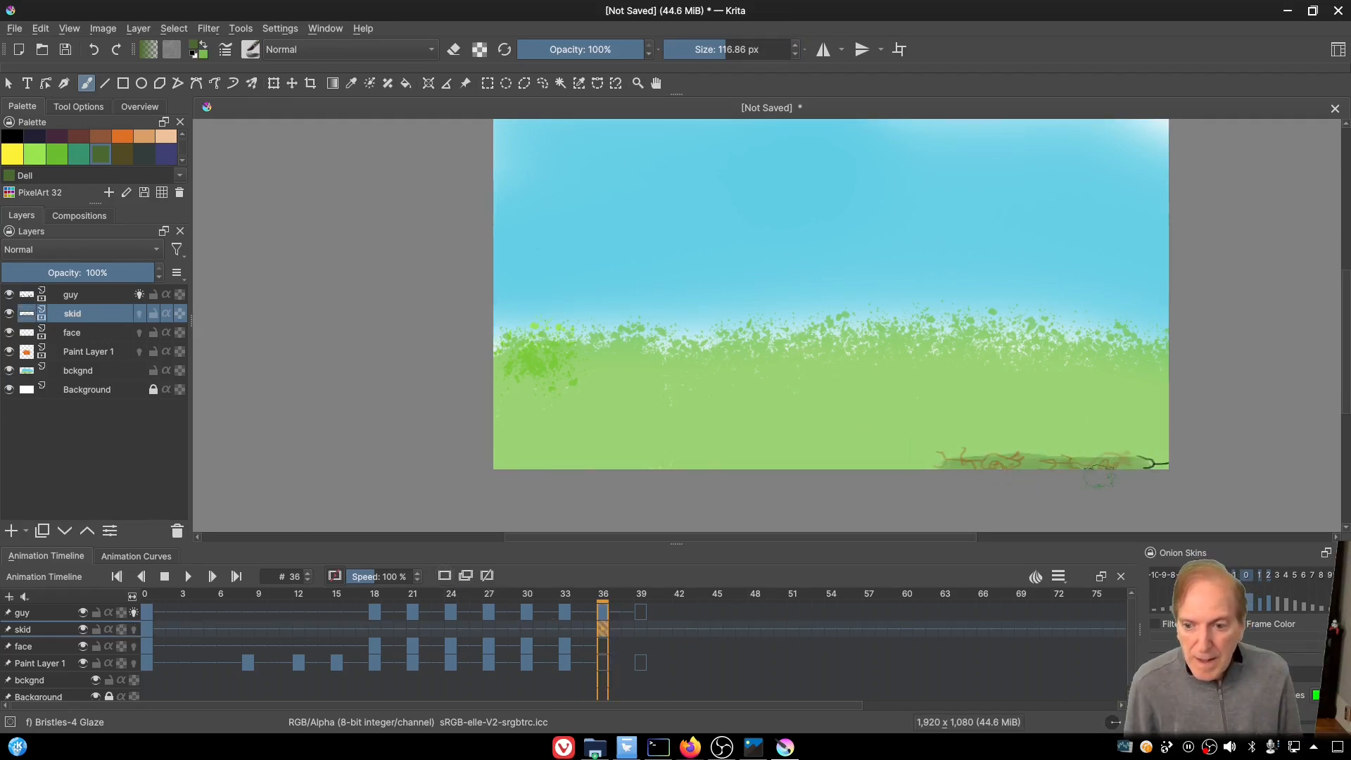
{"action": "left_click", "coordinate": [641, 625]}
{"action": "left_click", "coordinate": [446, 571]}
{"action": "mouse_move", "coordinate": [960, 466]}
{"action": "left_mouse_down"}
{"action": "mouse_move", "coordinate": [1139, 464]}
{"action": "mouse_move", "coordinate": [1017, 473]}
{"action": "left_mouse_up"}
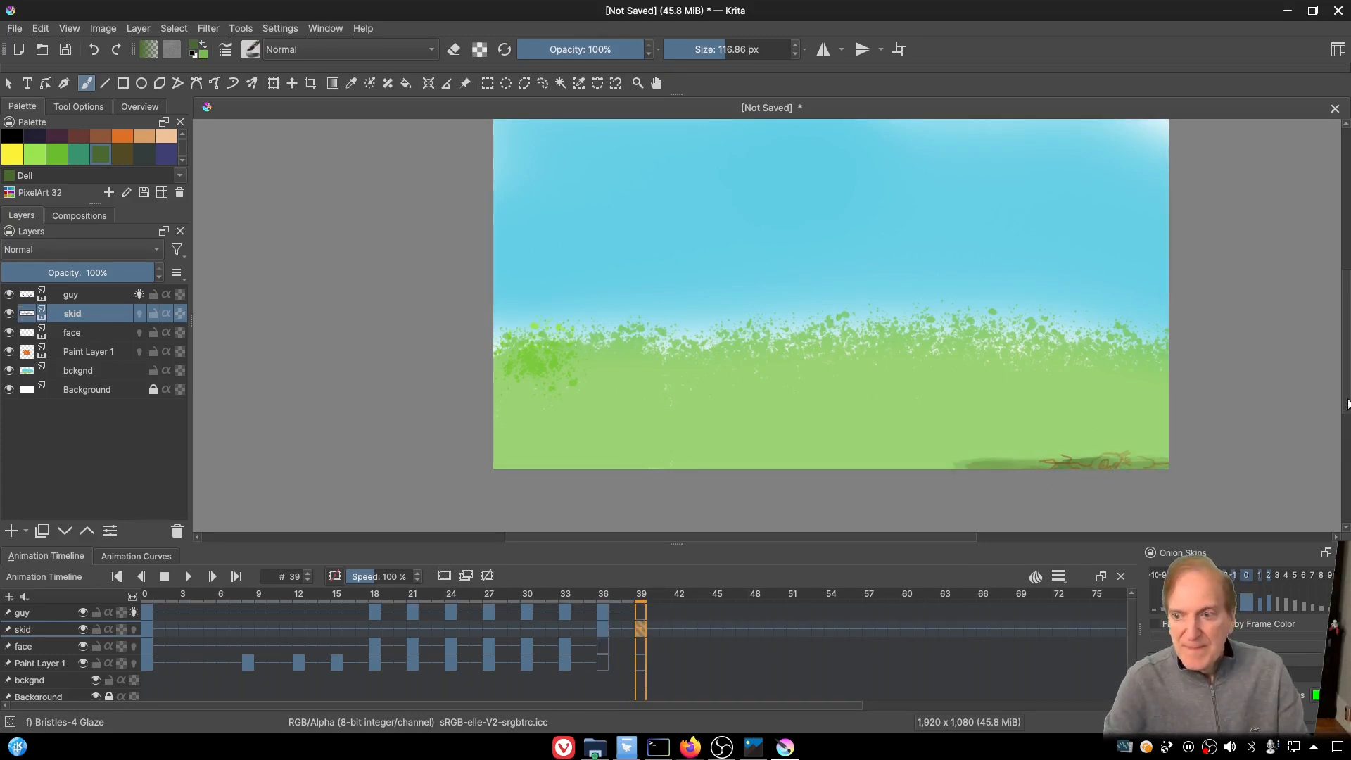
Step: Return to frame 0 and turn off onion skins for the guy layer
{"action": "scroll", "coordinate": [1264, 413], "scroll_direction": "up", "scroll_amount": 1}
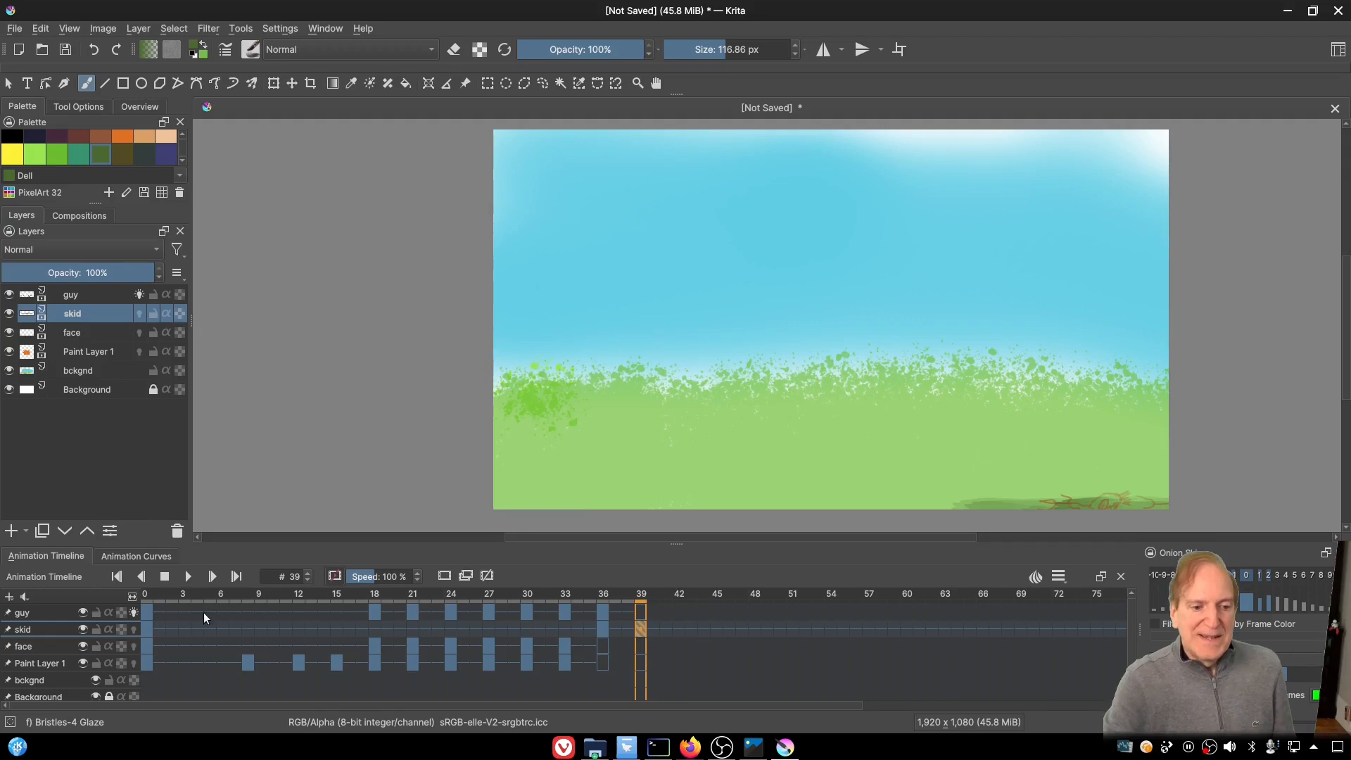
{"action": "left_click", "coordinate": [148, 595]}
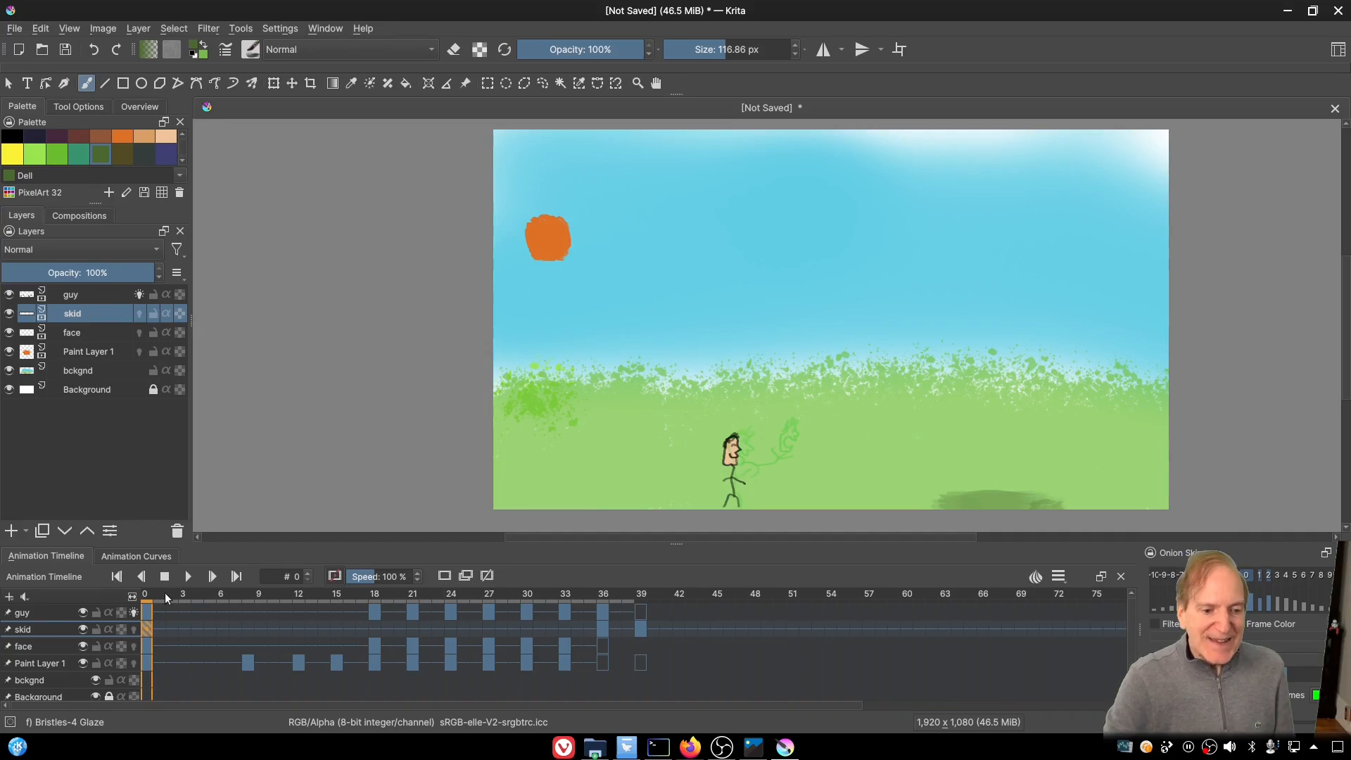
{"action": "left_click", "coordinate": [133, 612]}
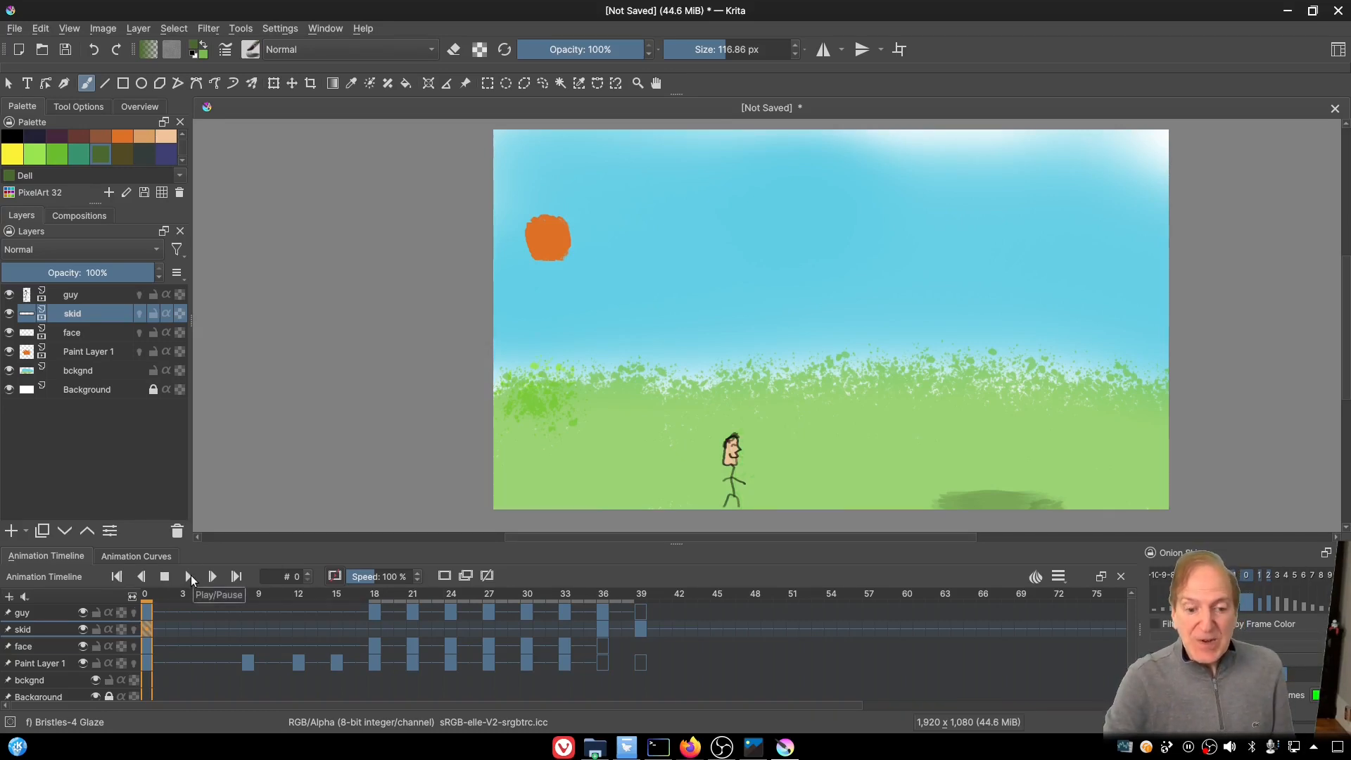
Step: Add blank keyframes at frames 18 and 0 on the skid layer, and play the animation
{"action": "left_click", "coordinate": [373, 628]}
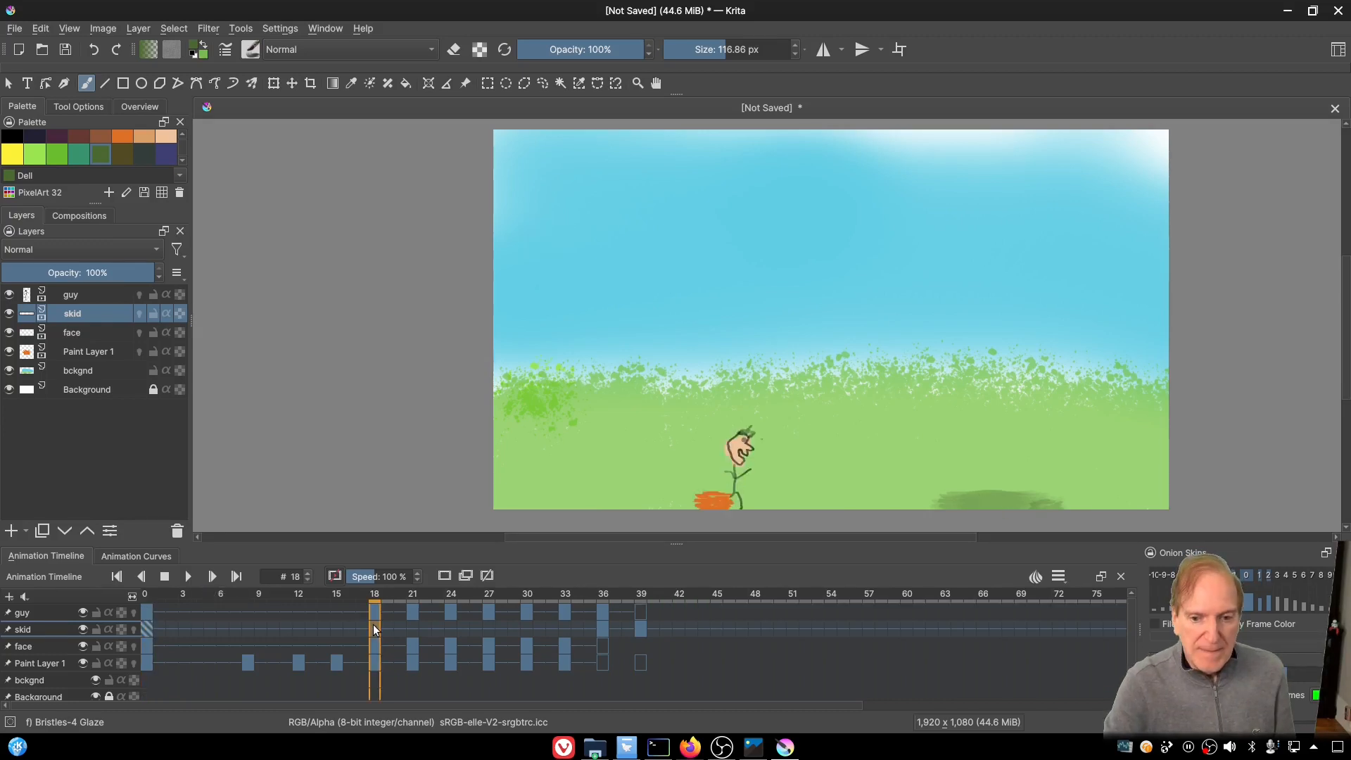
{"action": "left_click", "coordinate": [445, 576]}
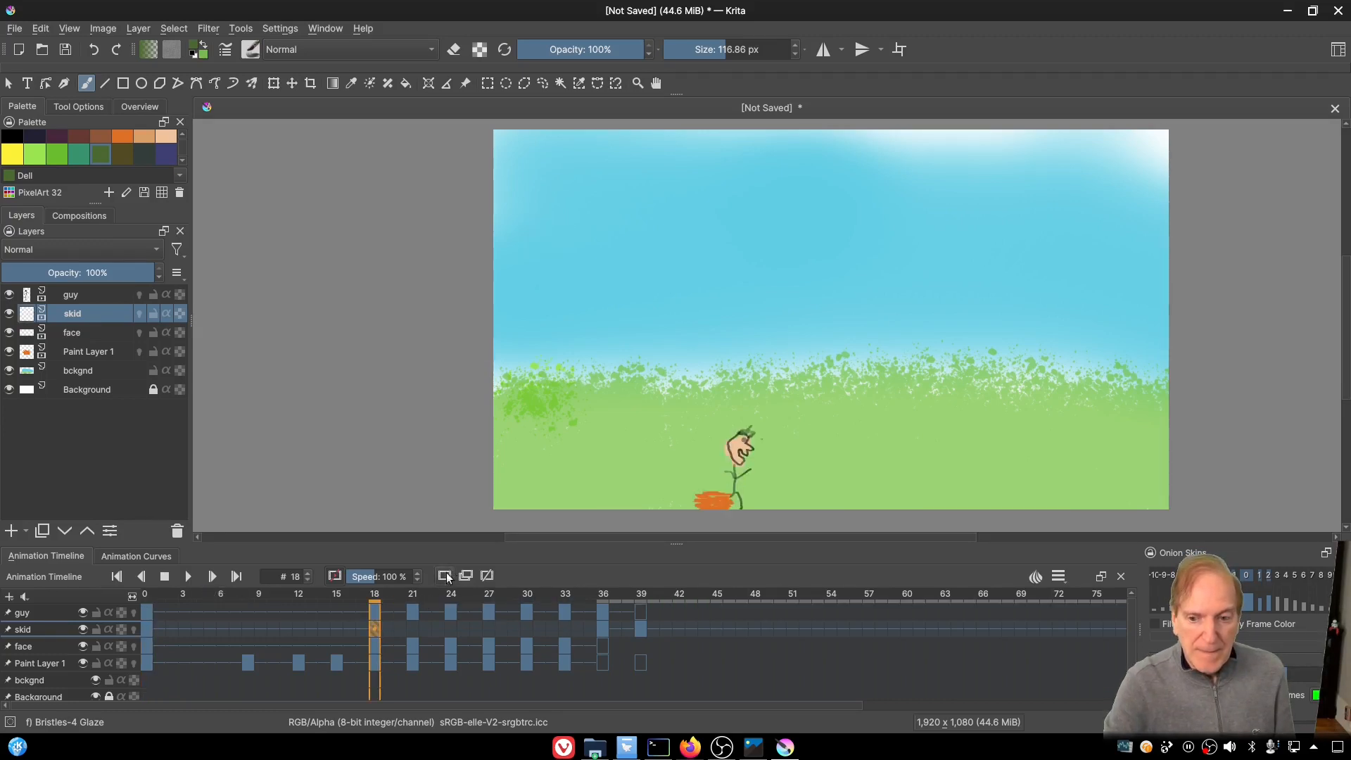
{"action": "left_click", "coordinate": [147, 595]}
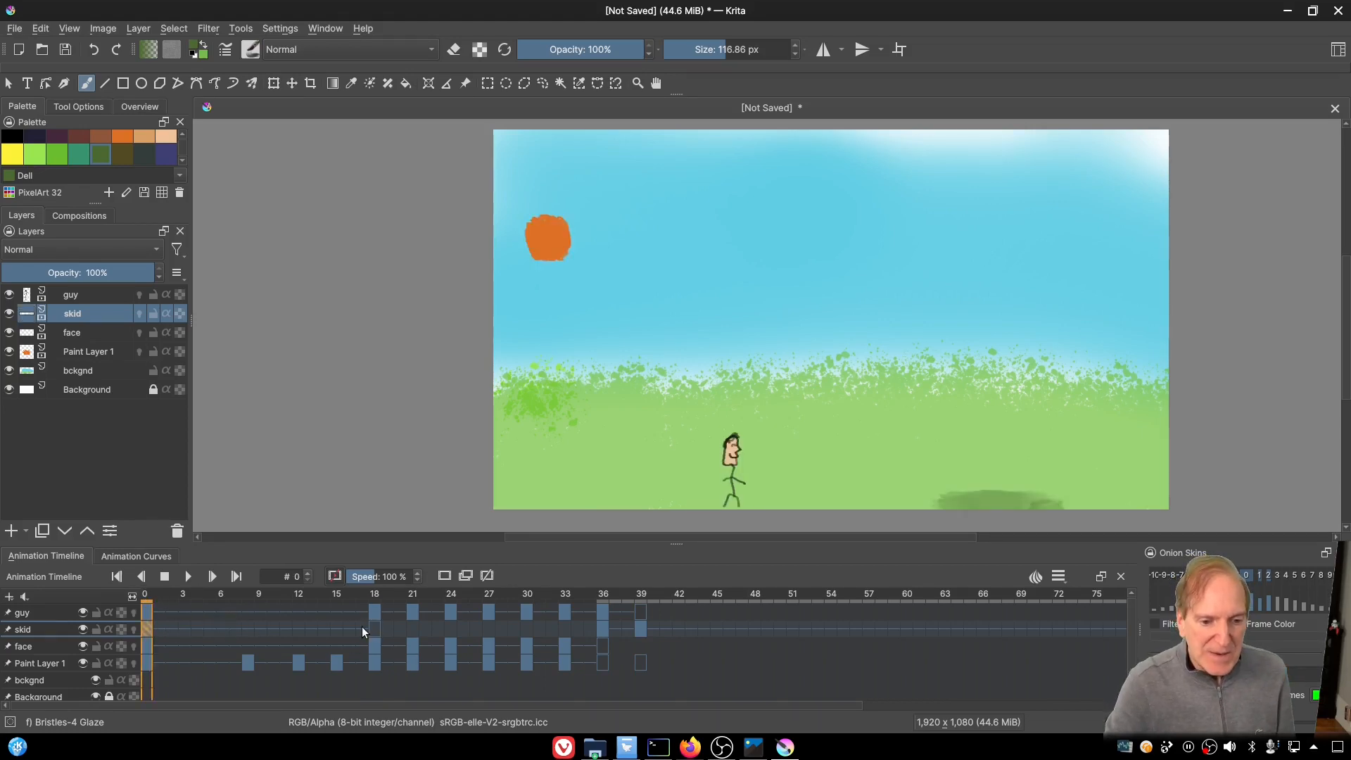
{"action": "left_click", "coordinate": [143, 628]}
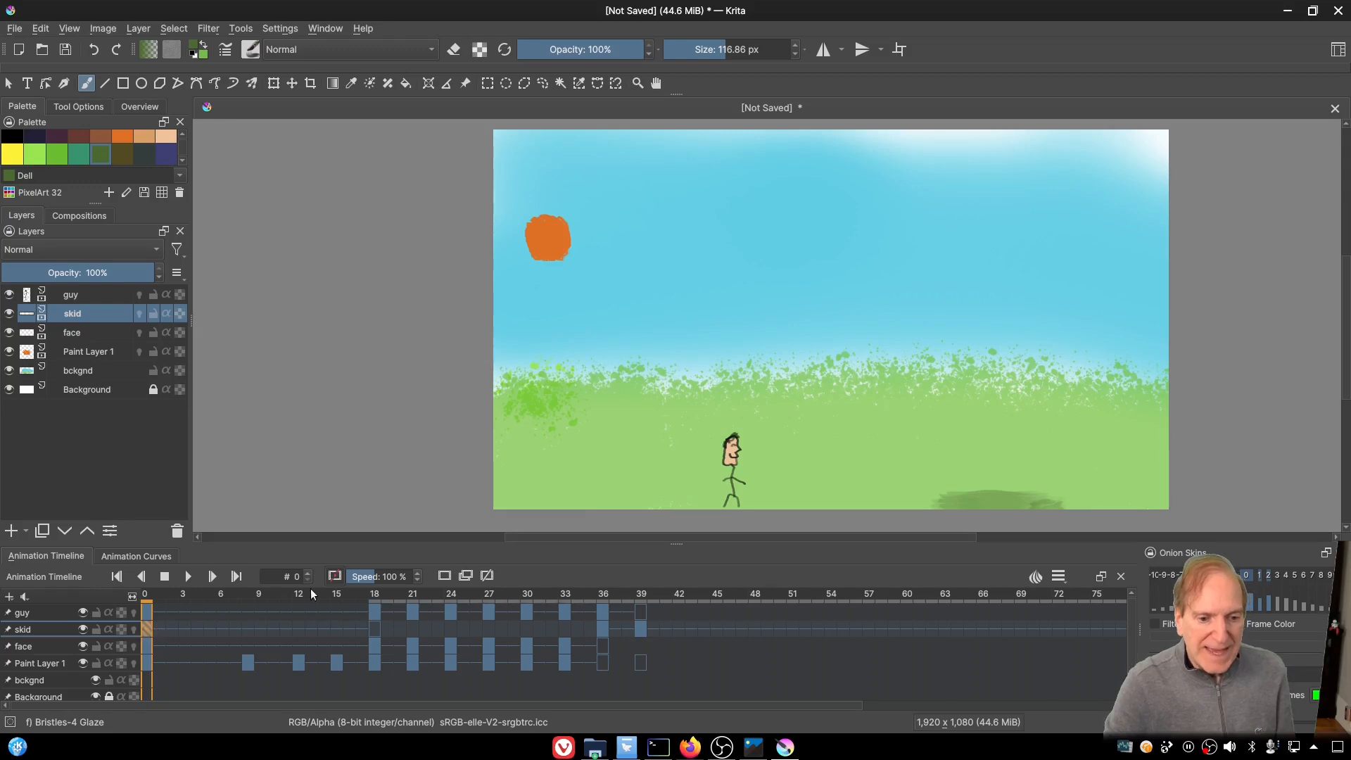
{"action": "left_click", "coordinate": [444, 575]}
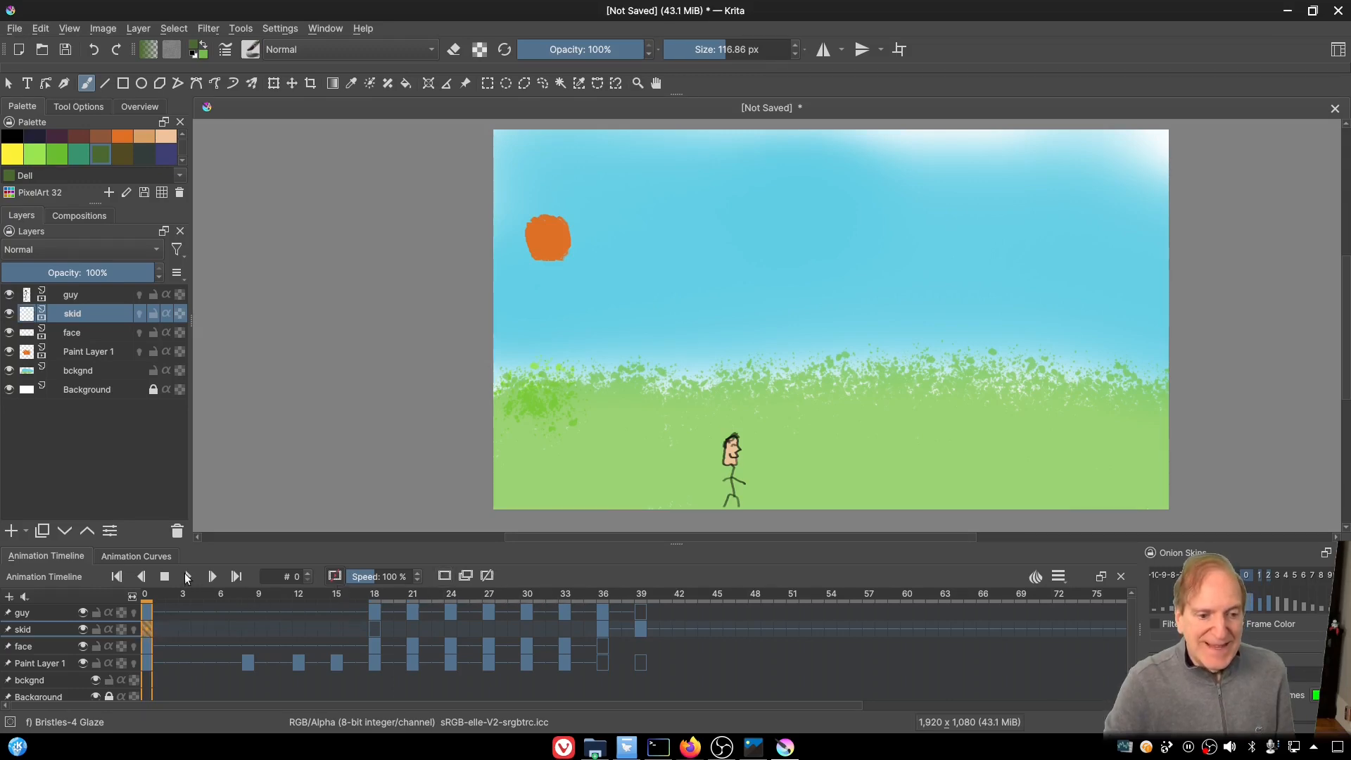
{"action": "left_click", "coordinate": [188, 576]}
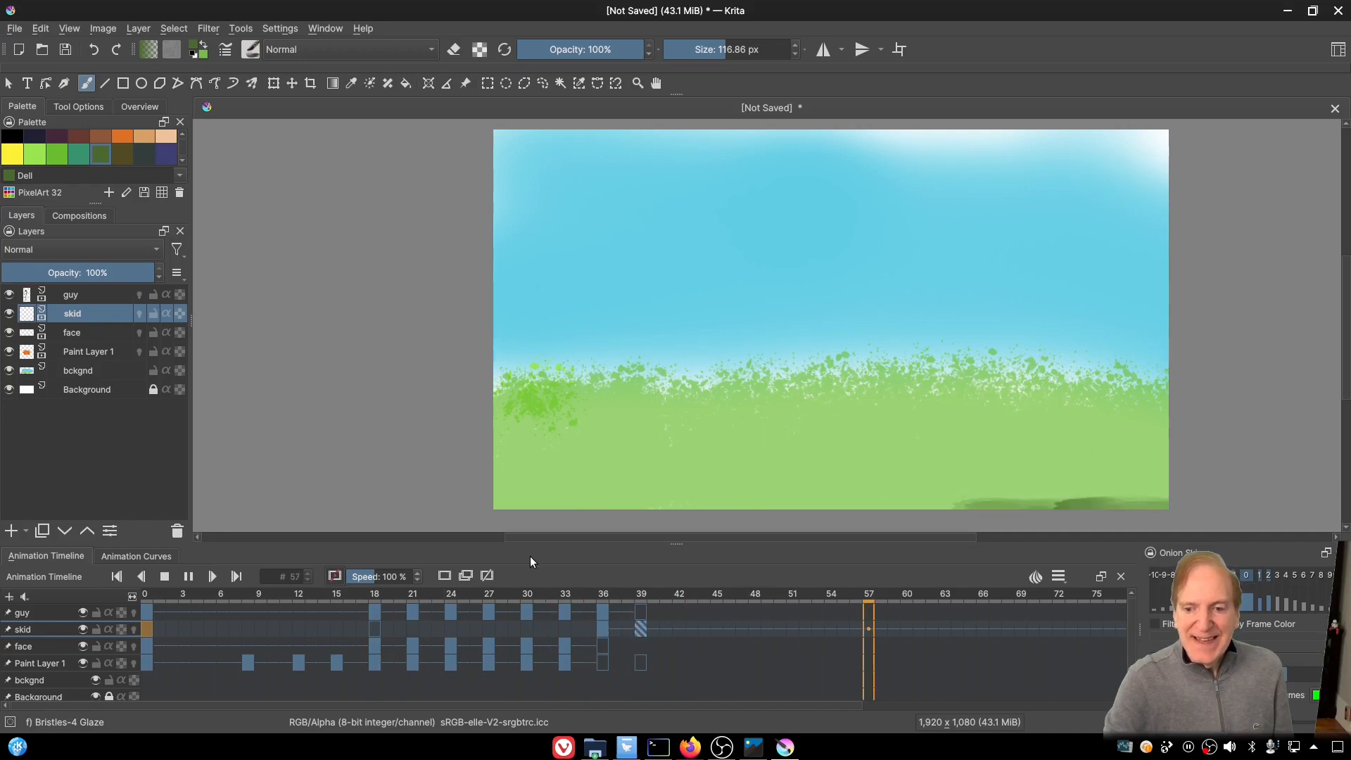
Step: Stop the playback and set up an animation render as a video in GIF image format
{"action": "left_click", "coordinate": [164, 576]}
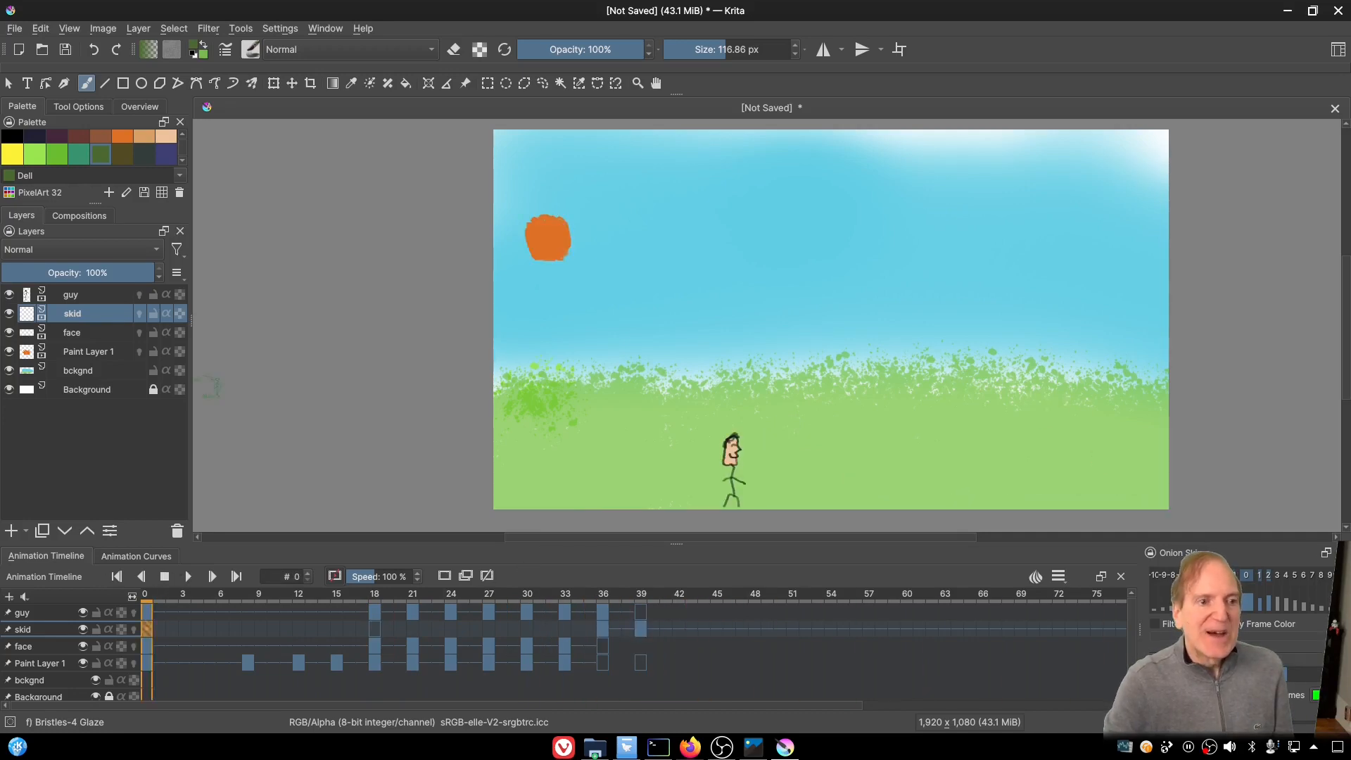
{"action": "left_click", "coordinate": [14, 30]}
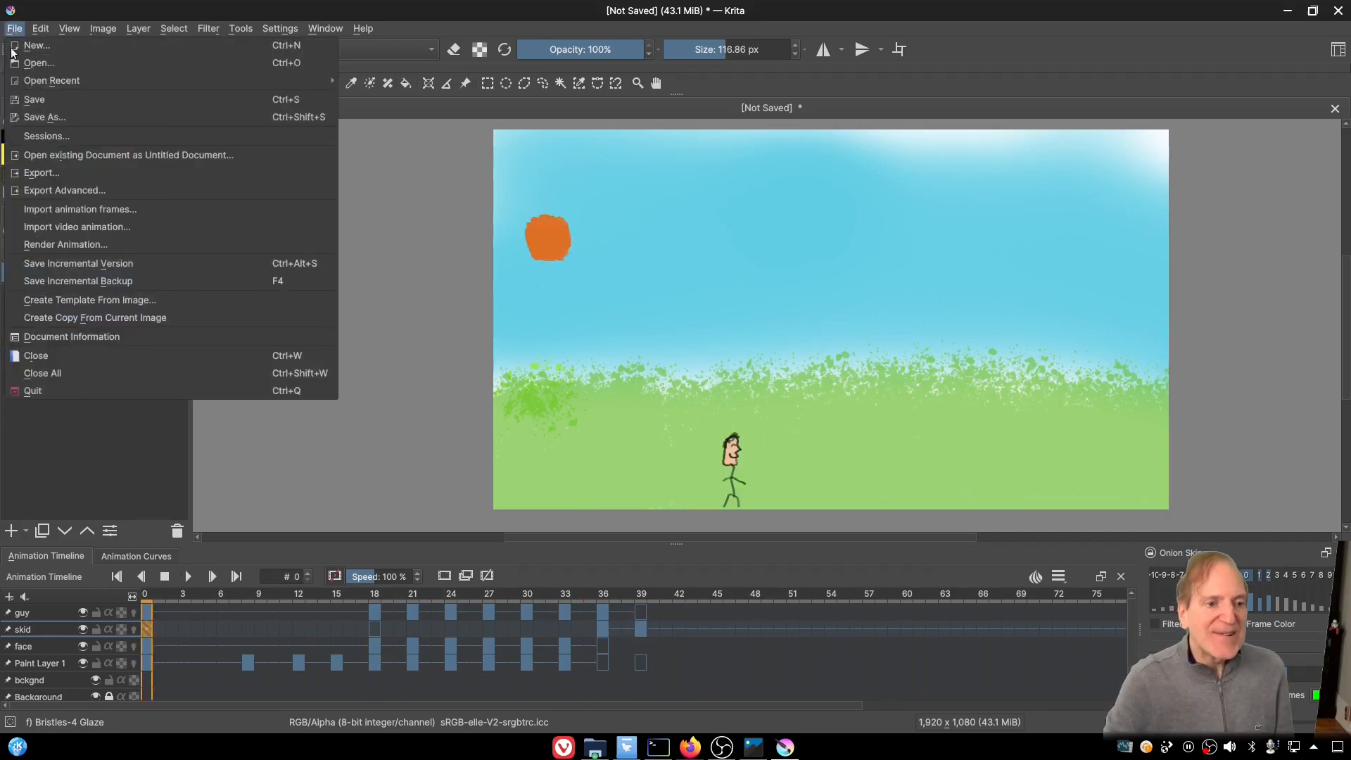
{"action": "left_click", "coordinate": [60, 243]}
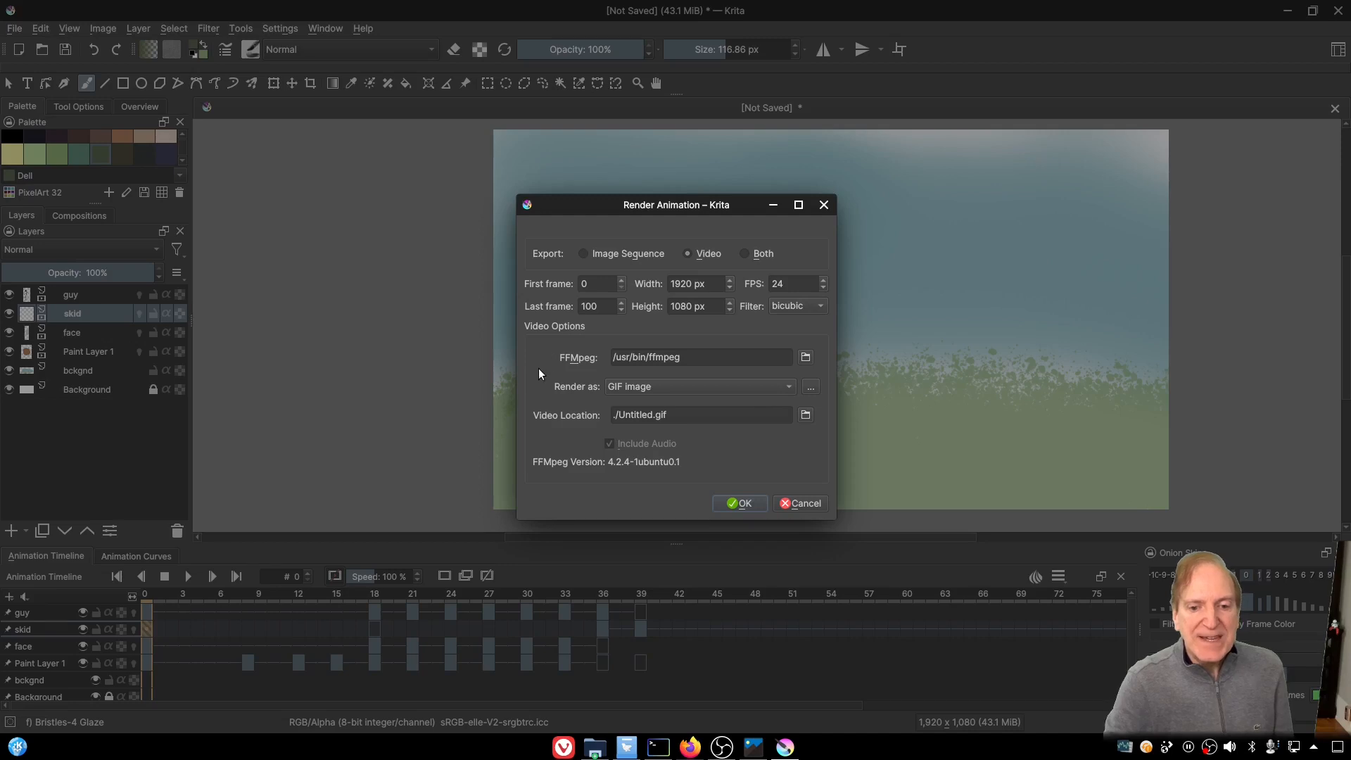
{"action": "left_click", "coordinate": [786, 386]}
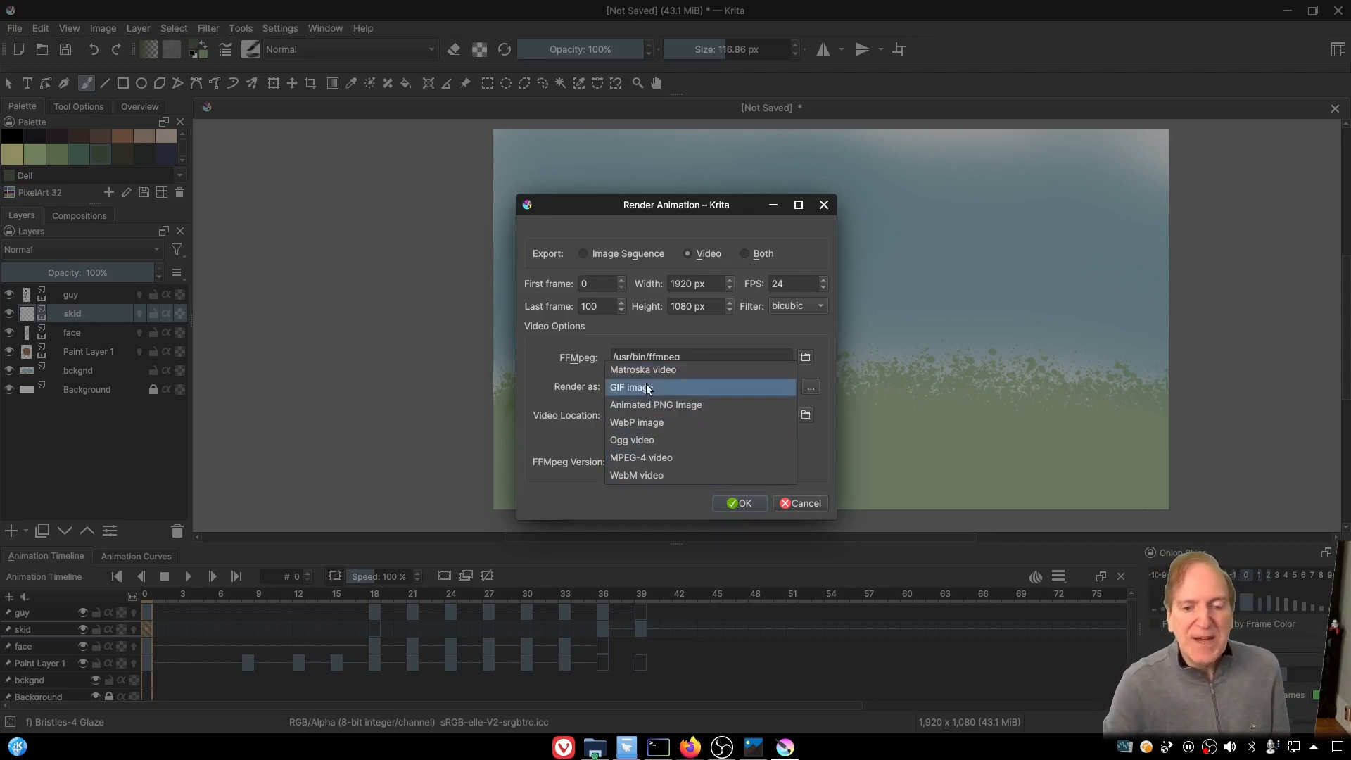
{"action": "left_click", "coordinate": [706, 386]}
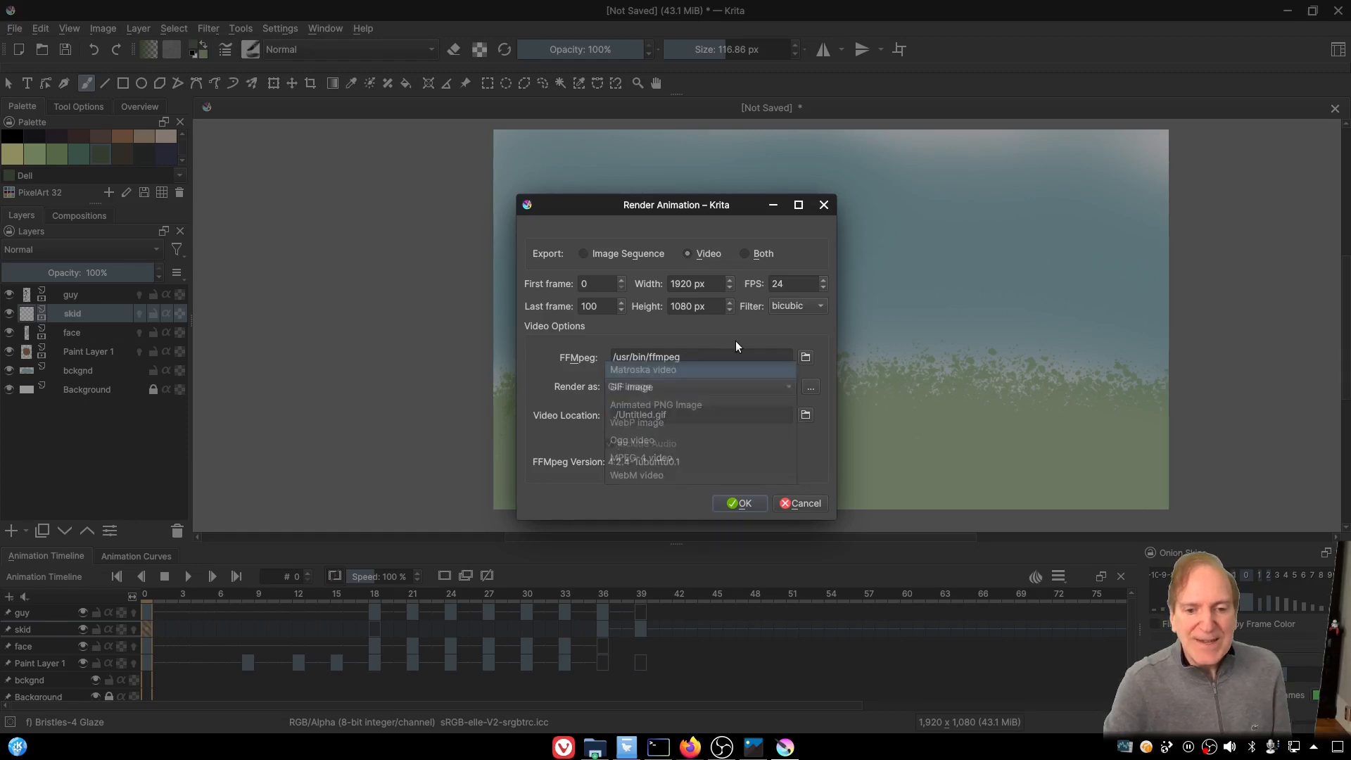
Step: Set the render's video location to guyFall.gif in the Pictures/Krita folder and render the animation
{"action": "left_click_drag", "start_coordinate": [650, 416], "coordinate": [622, 416]}
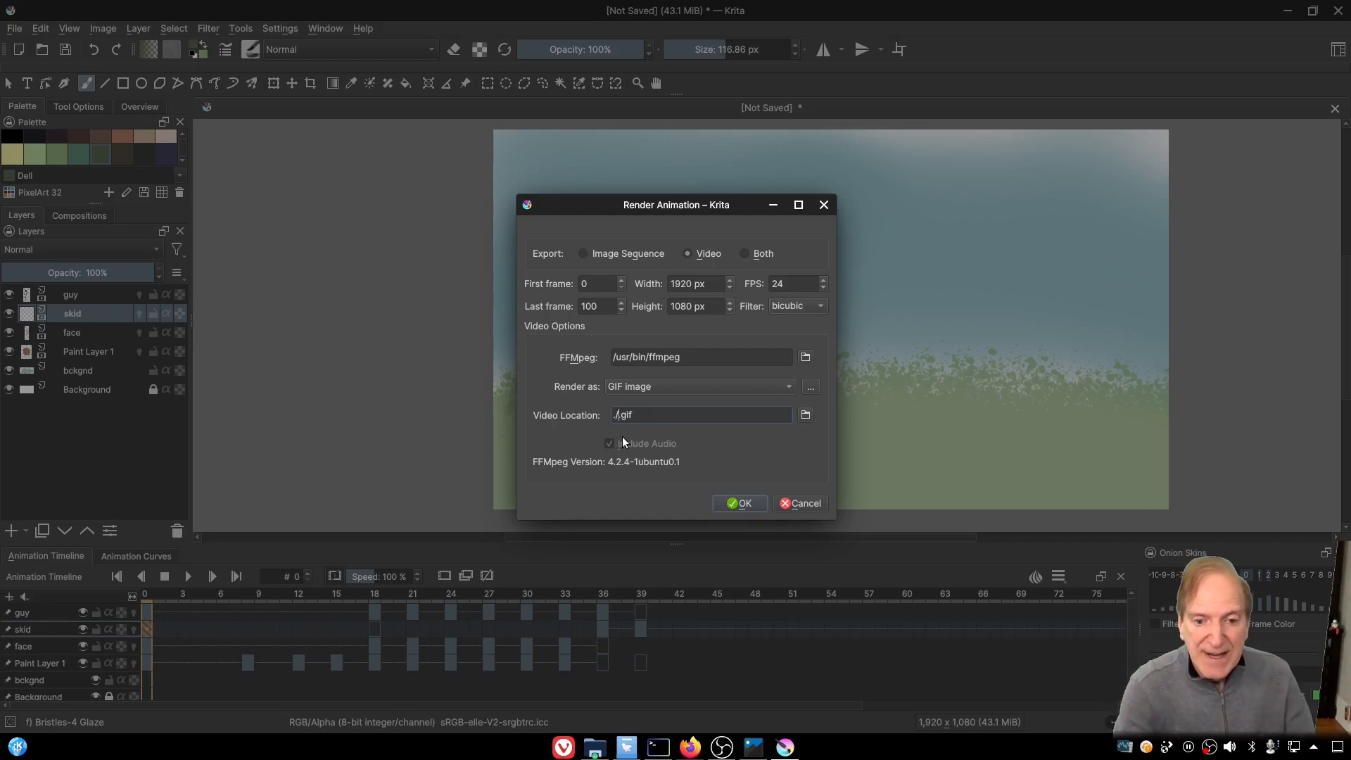
{"action": "left_click", "coordinate": [804, 418]}
{"action": "scroll", "coordinate": [520, 329], "scroll_direction": "down", "scroll_amount": 10}
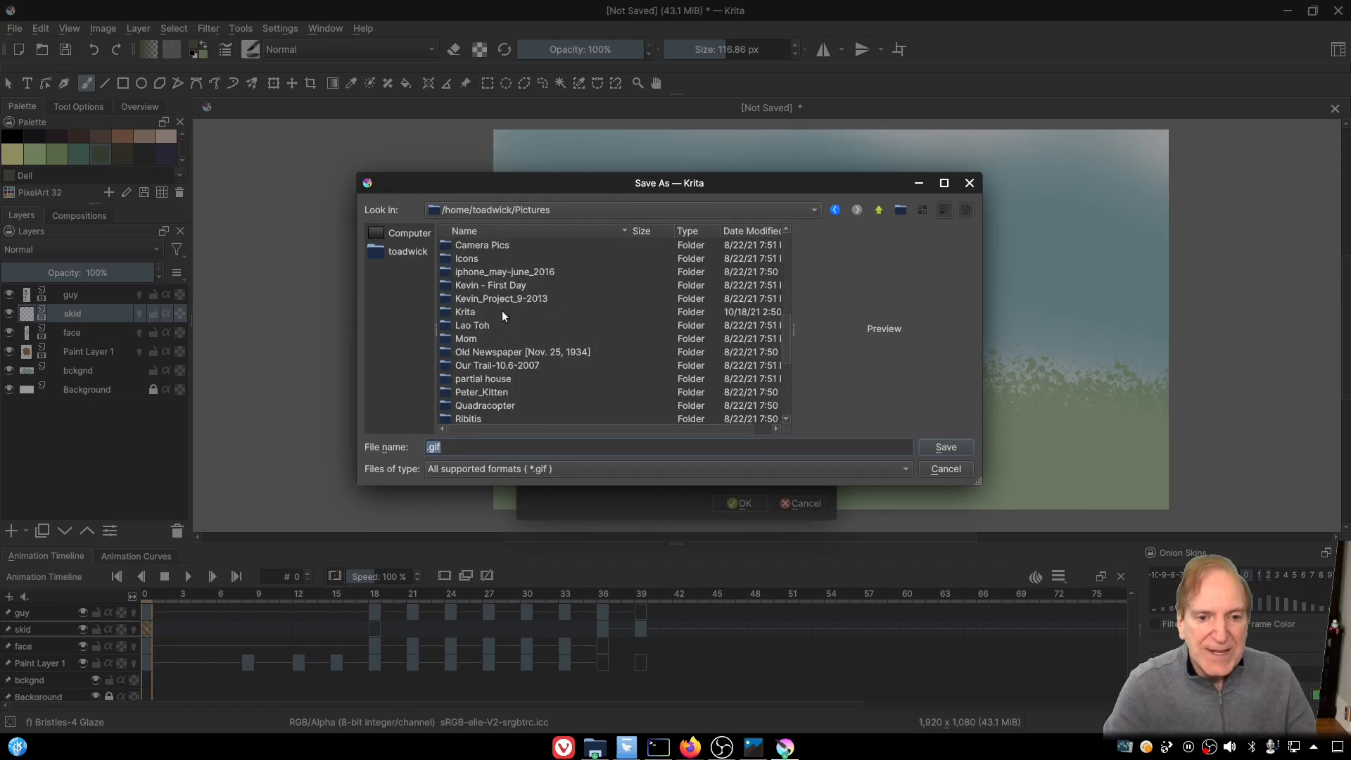
{"action": "double_click", "coordinate": [471, 313]}
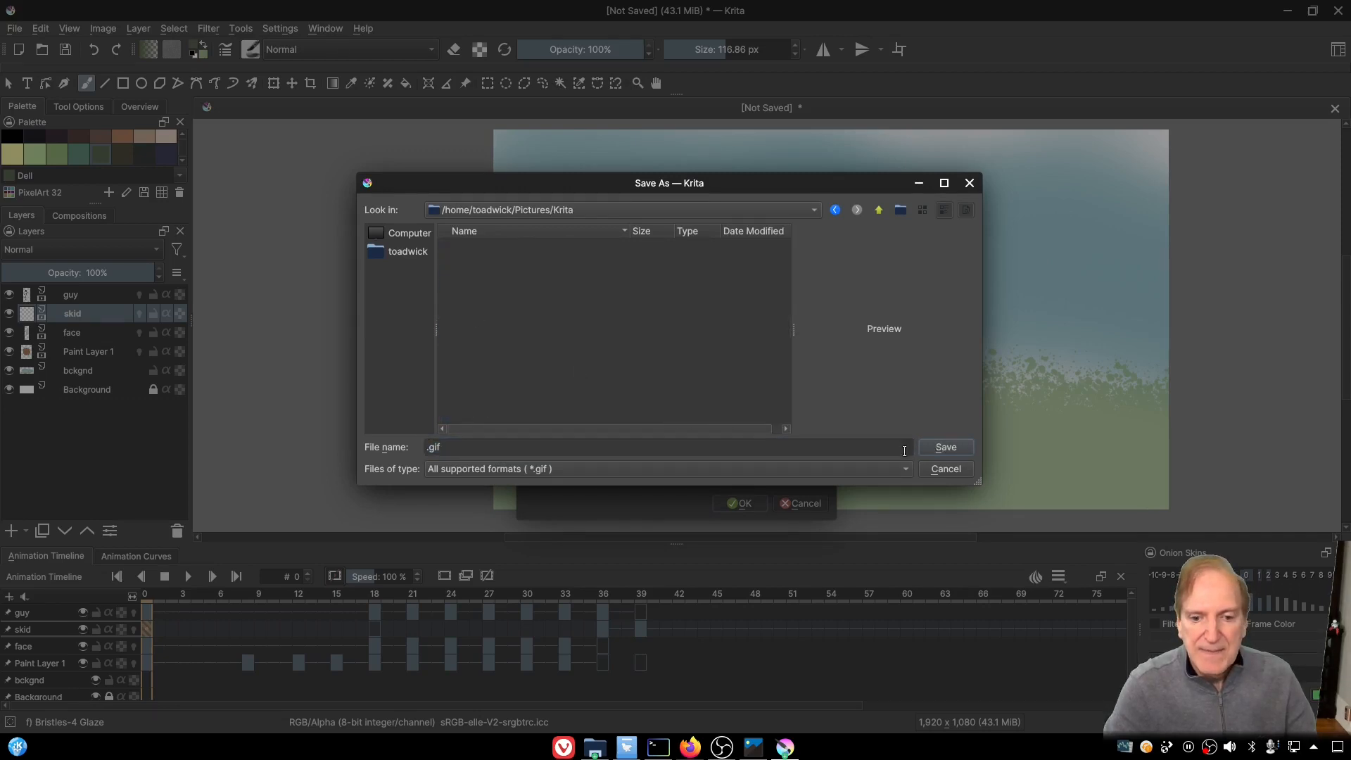
{"action": "left_click", "coordinate": [490, 447]}
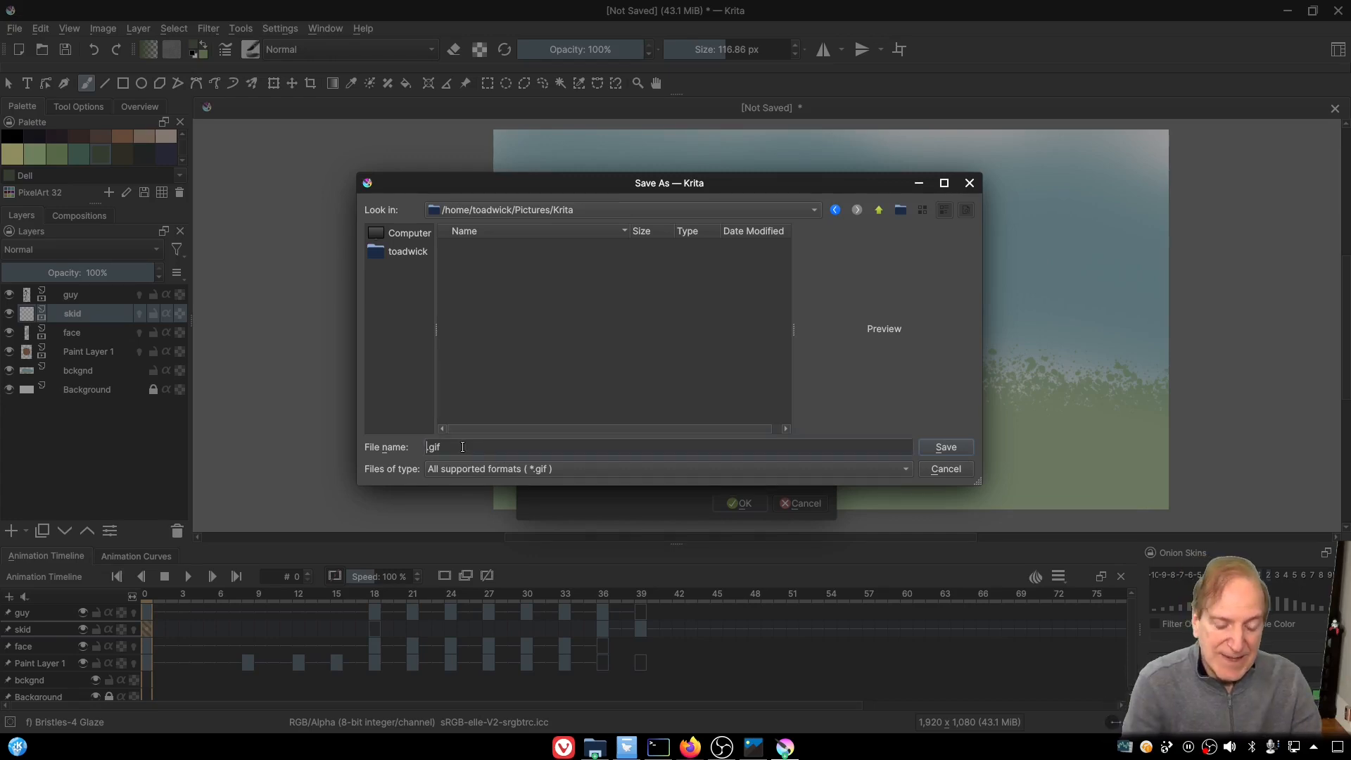
{"action": "type", "text": "guy"}
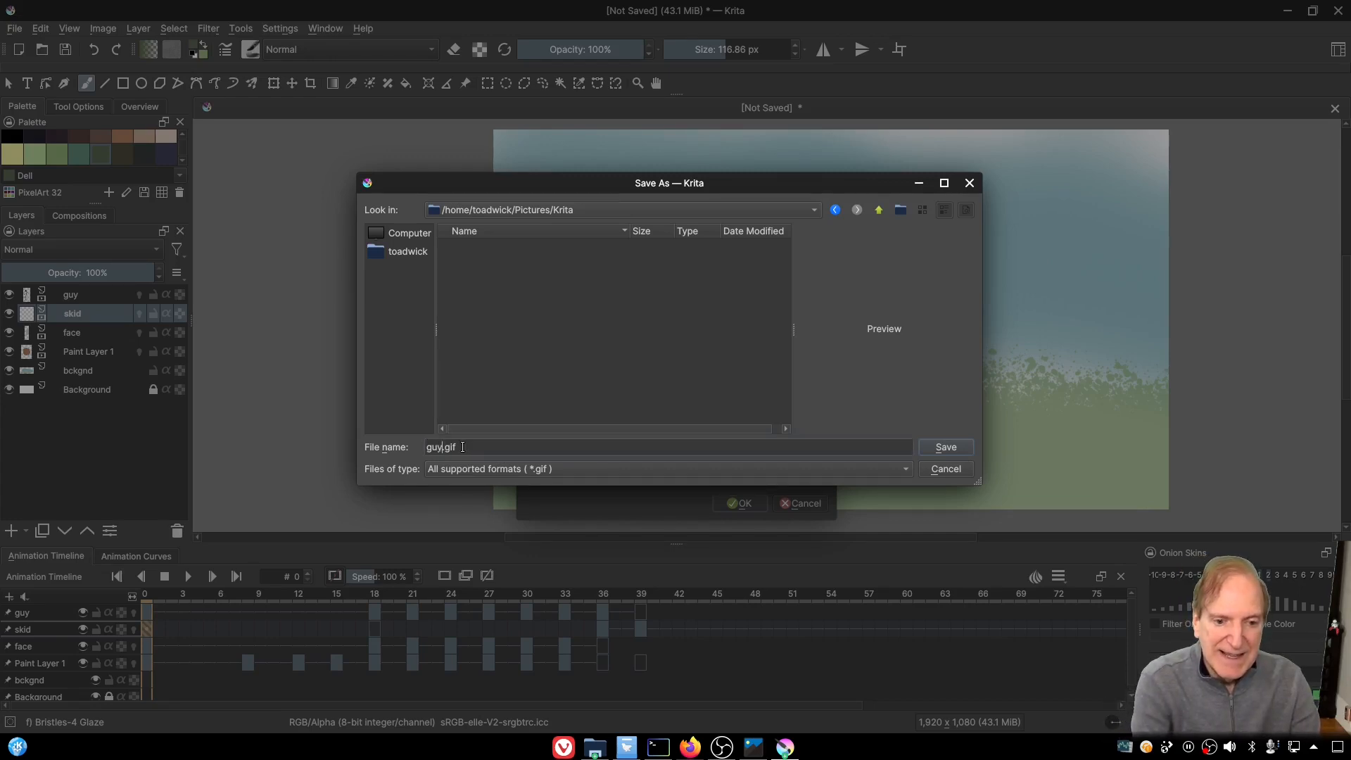
{"action": "type", "text": "Fa"}
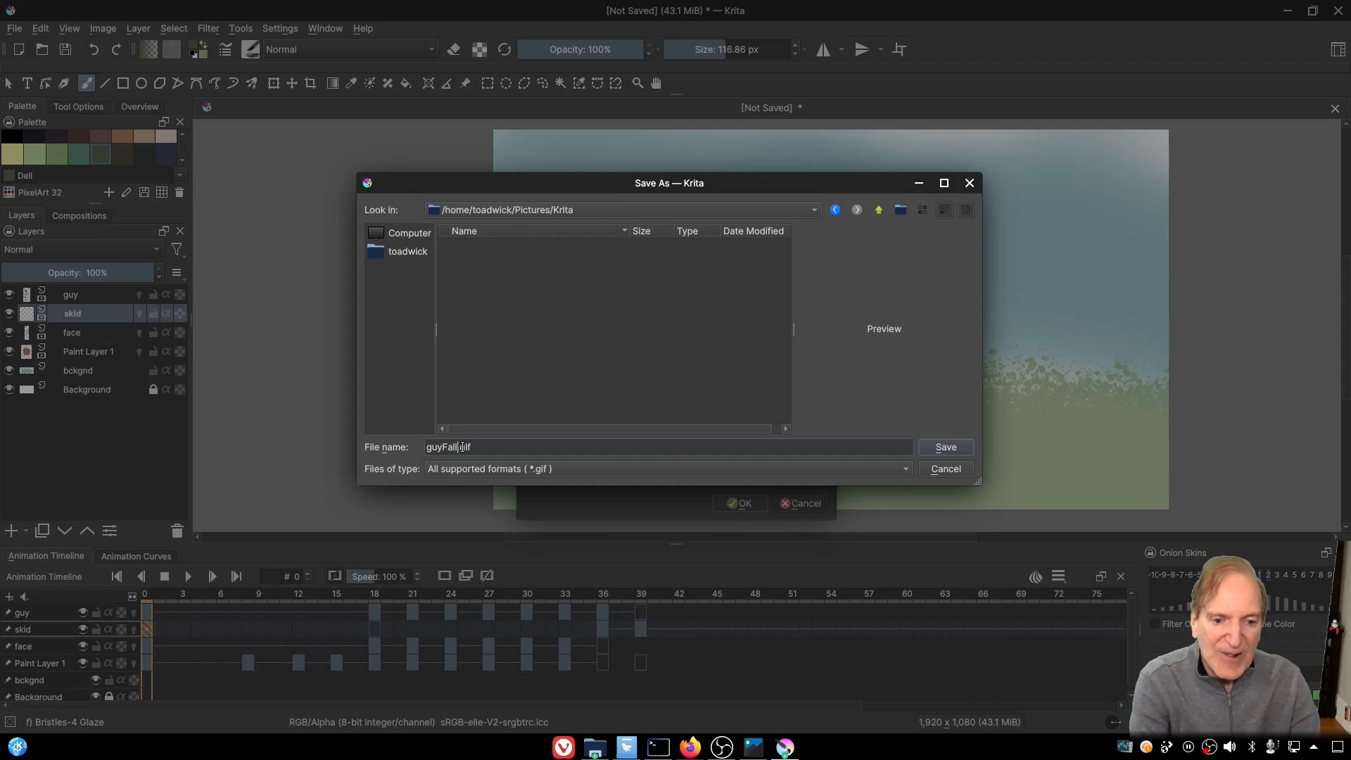
{"action": "type", "text": "ll"}
{"action": "left_click", "coordinate": [943, 442]}
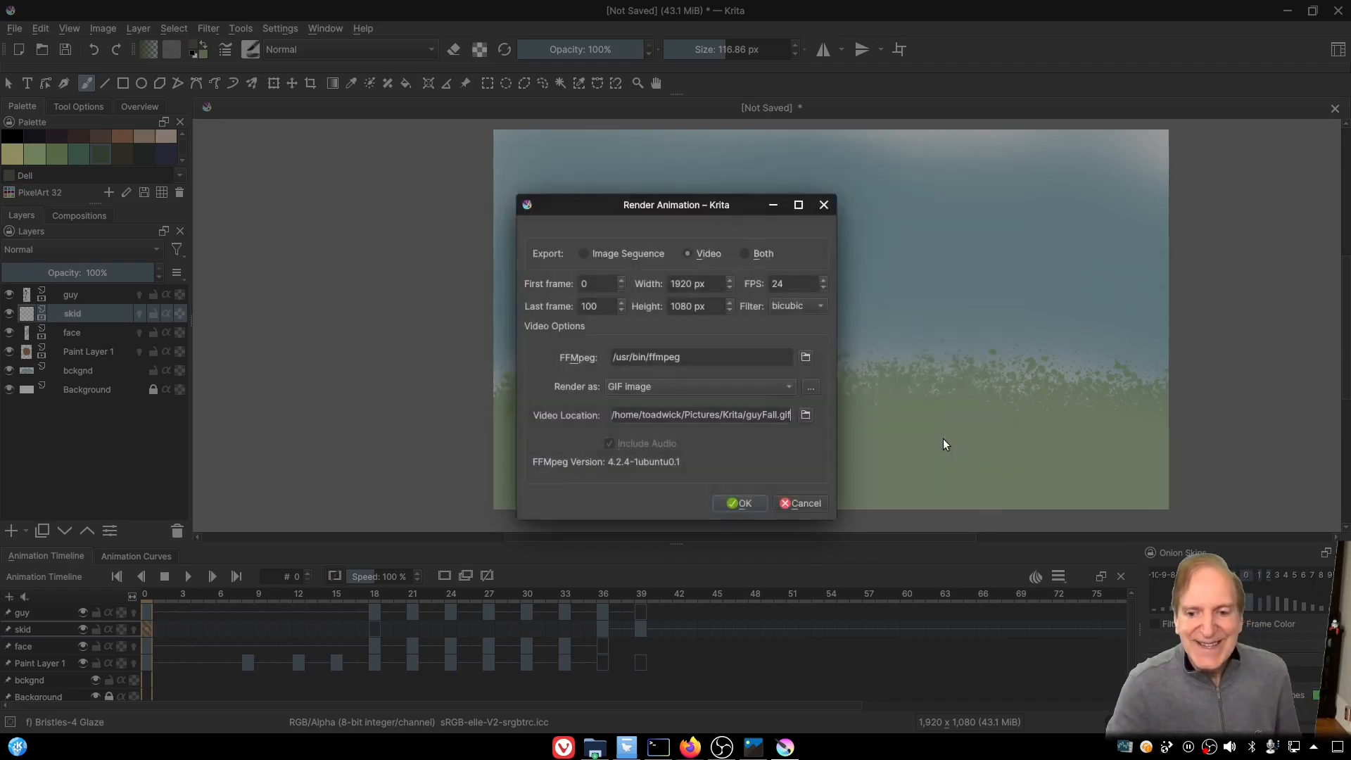
{"action": "left_click", "coordinate": [740, 503]}
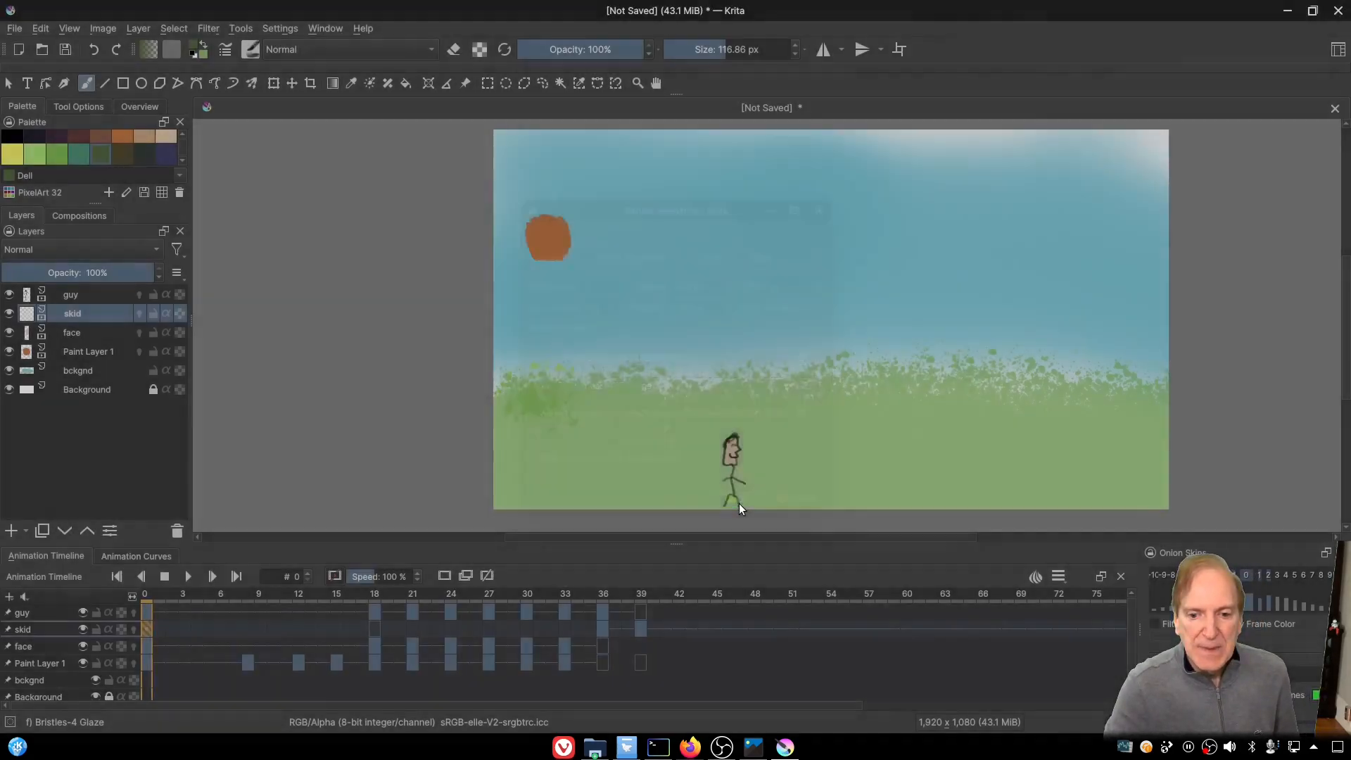